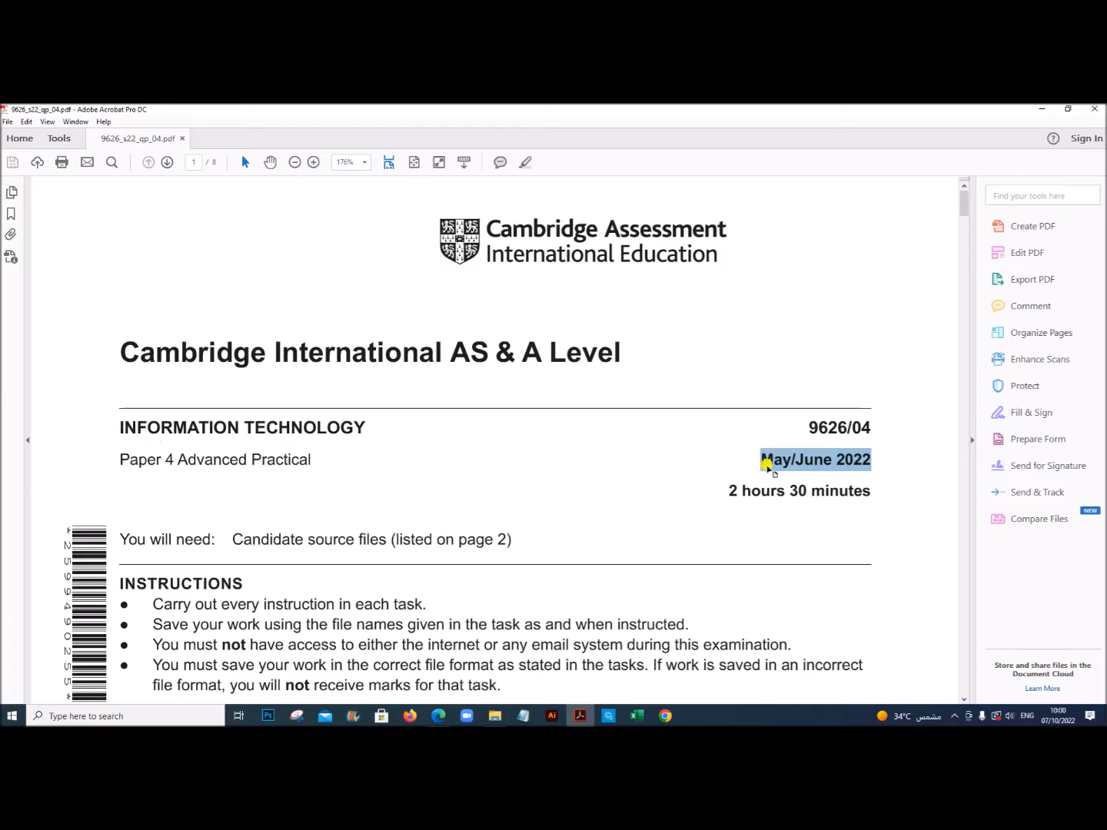
Step: Read Task 3 on page 5 of the exam paper, covering the merit categories and the four Houses
{"action": "left_click_drag", "start_coordinate": [964, 208], "coordinate": [963, 456]}
{"action": "left_click_drag", "start_coordinate": [208, 321], "coordinate": [376, 353]}
{"action": "left_click_drag", "start_coordinate": [144, 385], "coordinate": [191, 470]}
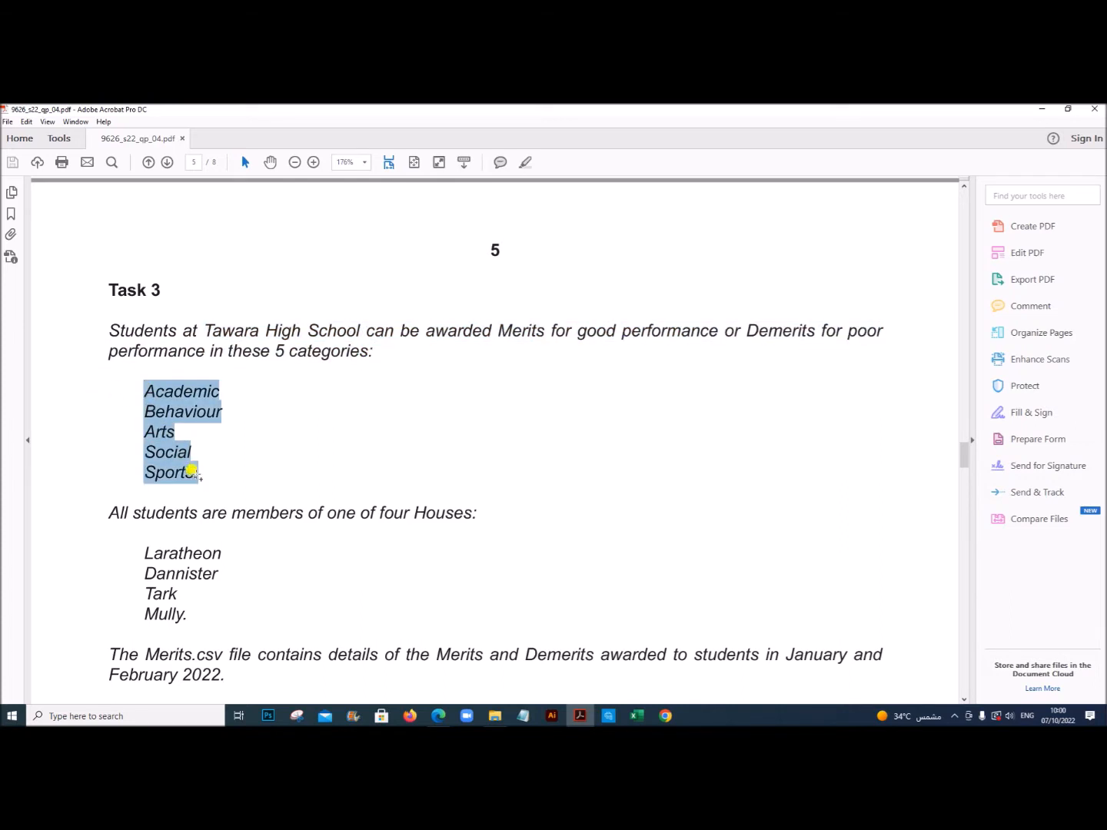
{"action": "scroll", "coordinate": [302, 595], "scroll_direction": "down", "scroll_amount": 2}
{"action": "left_click_drag", "start_coordinate": [269, 429], "coordinate": [456, 423]}
{"action": "left_click_drag", "start_coordinate": [140, 468], "coordinate": [294, 511]}
Step: Read the Merits.csv description in Task 3 and examine the example dashboard of merit and demerit tables and charts
{"action": "scroll", "coordinate": [293, 512], "scroll_direction": "down", "scroll_amount": 3}
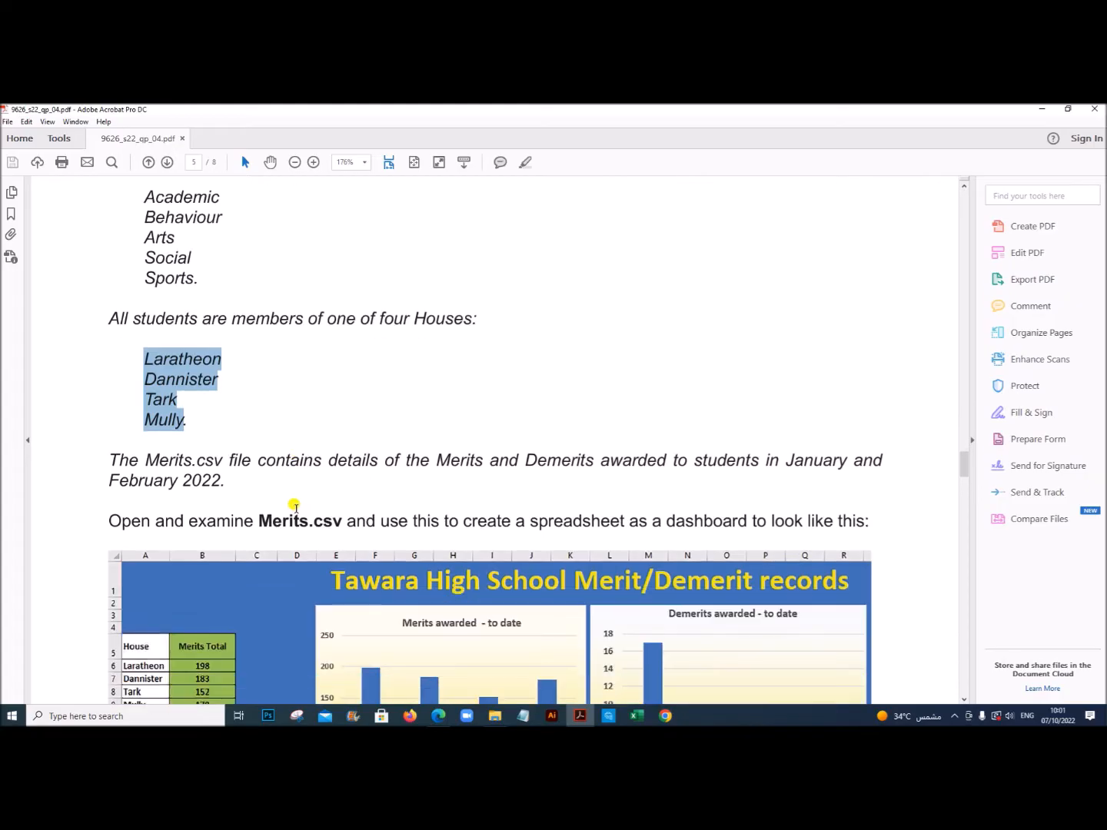
{"action": "scroll", "coordinate": [294, 508], "scroll_direction": "down", "scroll_amount": 1}
{"action": "left_click_drag", "start_coordinate": [199, 403], "coordinate": [449, 392]}
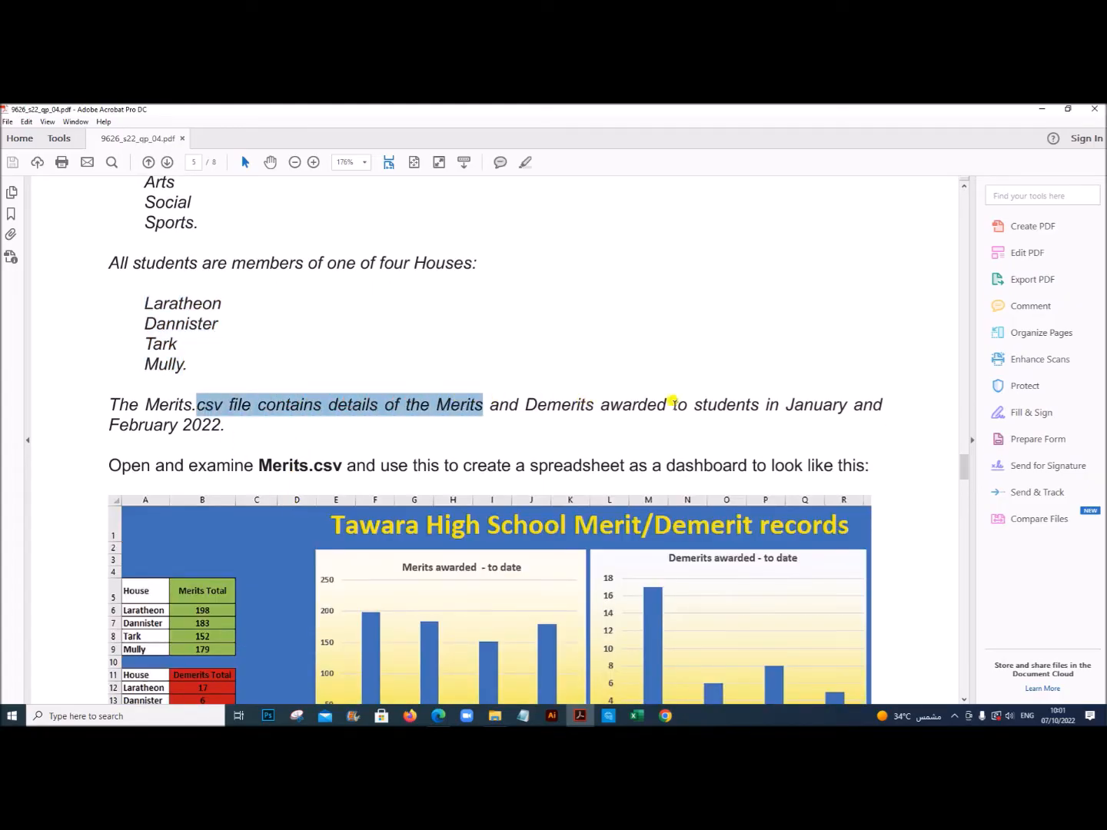
{"action": "left_click", "coordinate": [788, 399]}
{"action": "left_click_drag", "start_coordinate": [138, 425], "coordinate": [221, 425]}
{"action": "scroll", "coordinate": [208, 461], "scroll_direction": "down", "scroll_amount": 2}
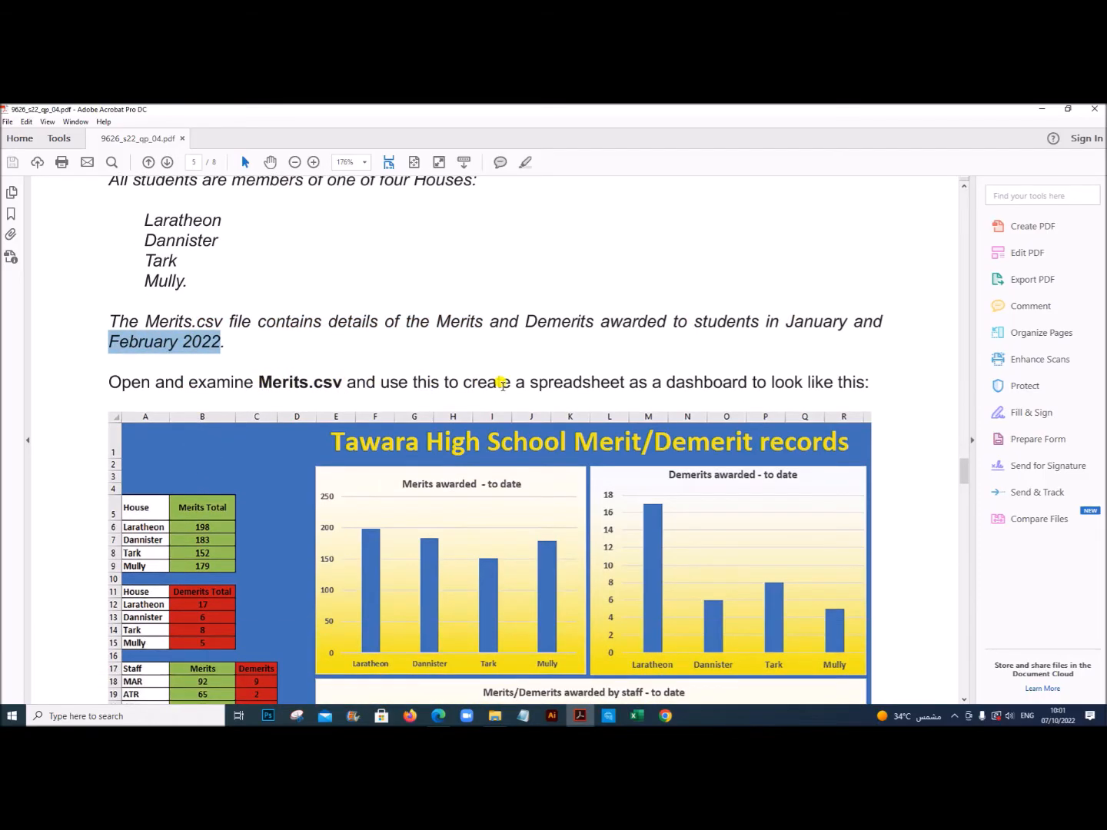
{"action": "scroll", "coordinate": [748, 391], "scroll_direction": "down", "scroll_amount": 1}
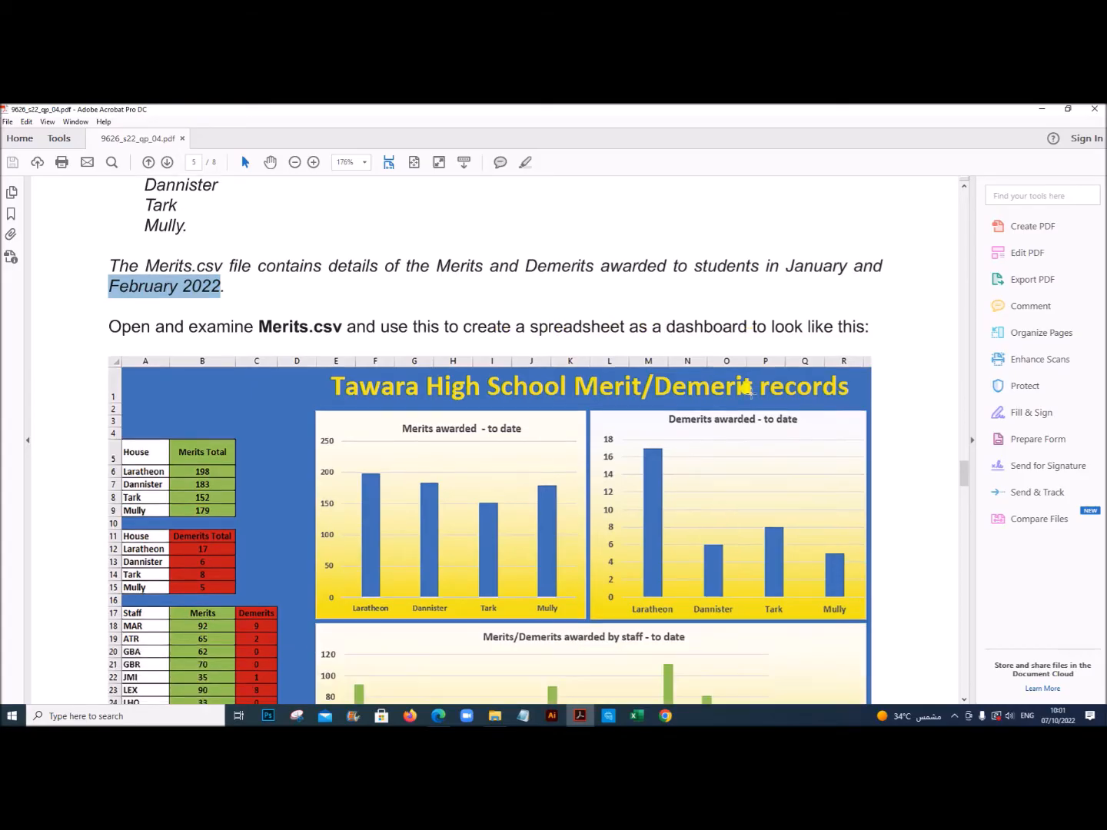
{"action": "scroll", "coordinate": [434, 547], "scroll_direction": "down", "scroll_amount": 1}
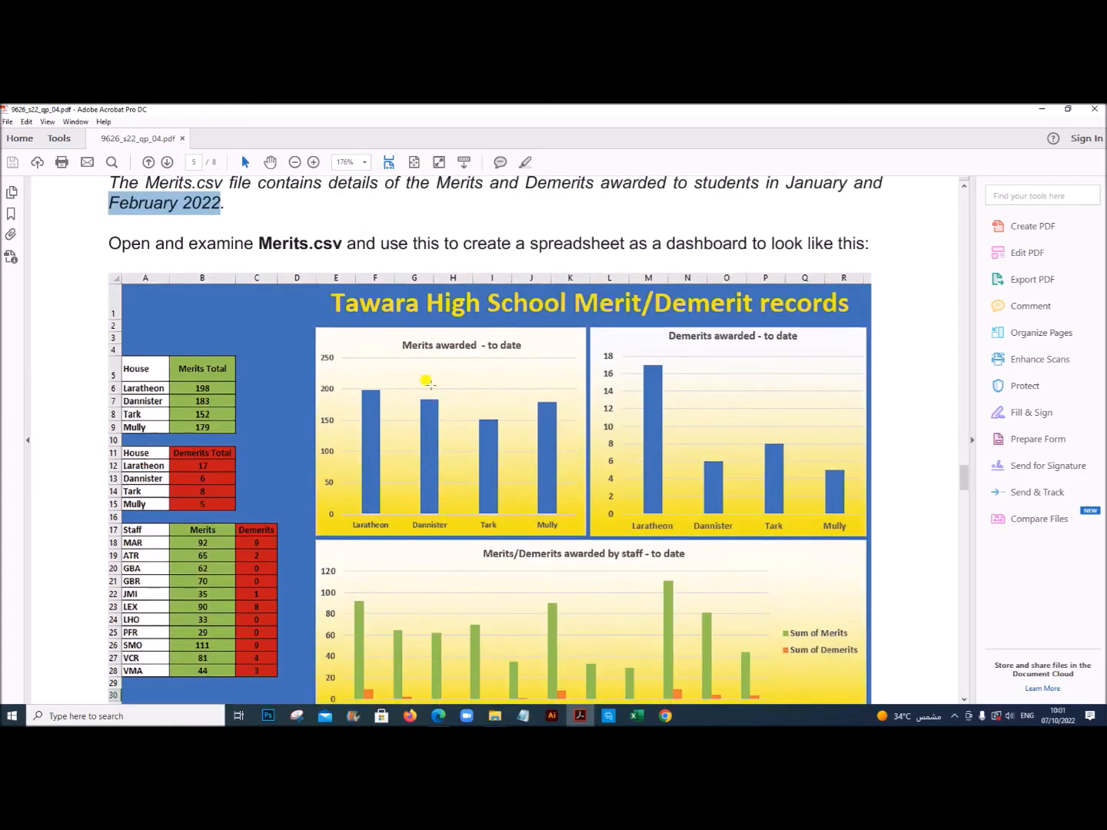
{"action": "scroll", "coordinate": [452, 422], "scroll_direction": "down", "scroll_amount": 1}
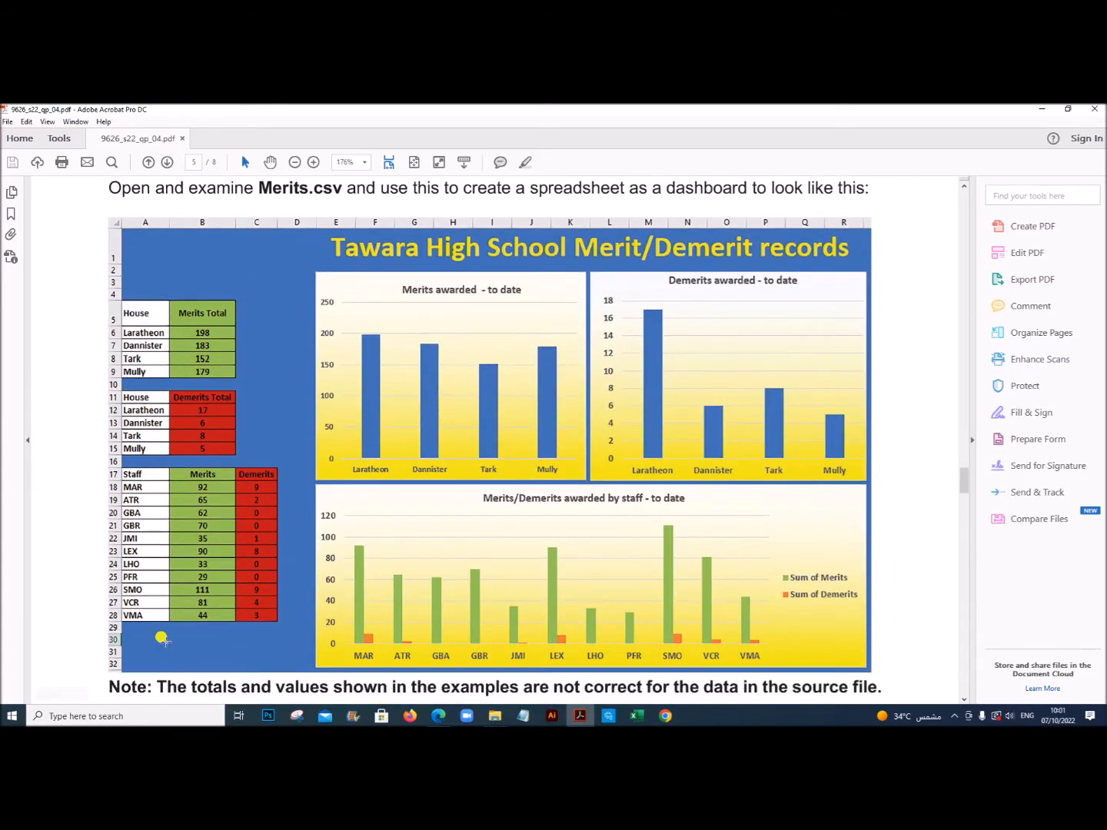
Step: Open the Merits CSV file from the June 2022 P4 folder in Excel and auto-fit all its column widths
{"action": "left_click", "coordinate": [495, 716]}
{"action": "left_click", "coordinate": [302, 202]}
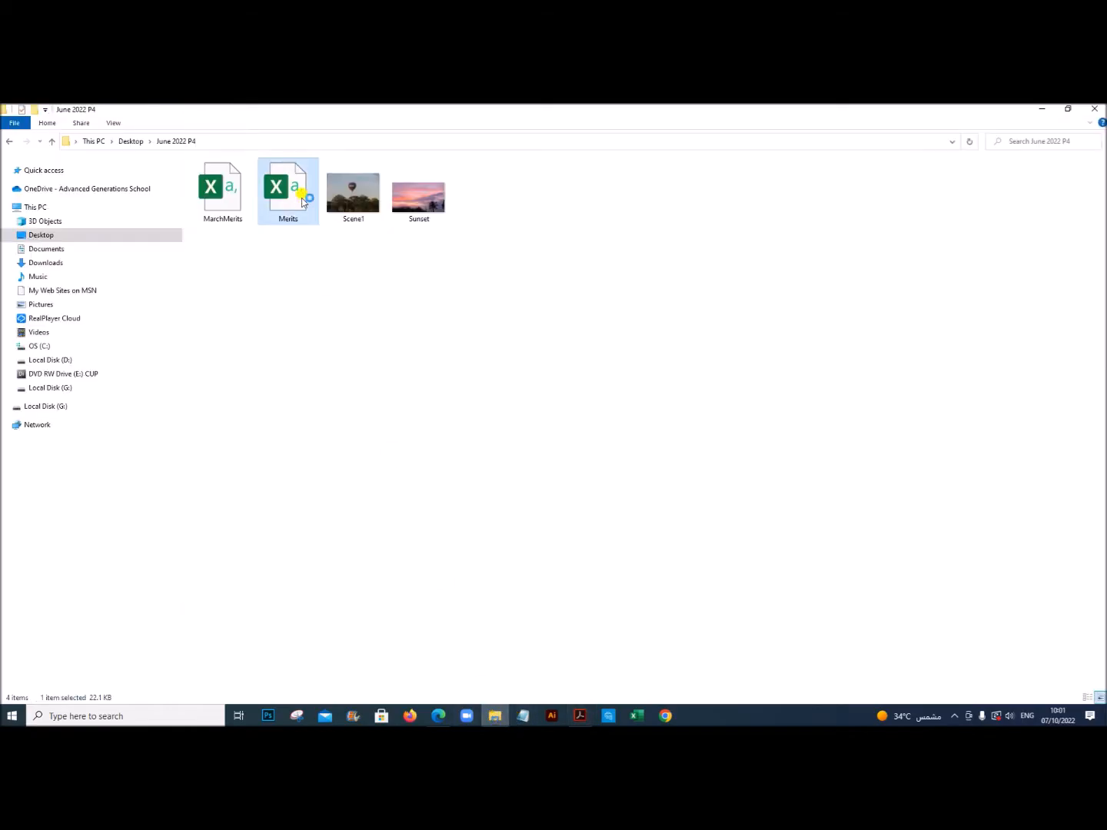
{"action": "double_click", "coordinate": [301, 197]}
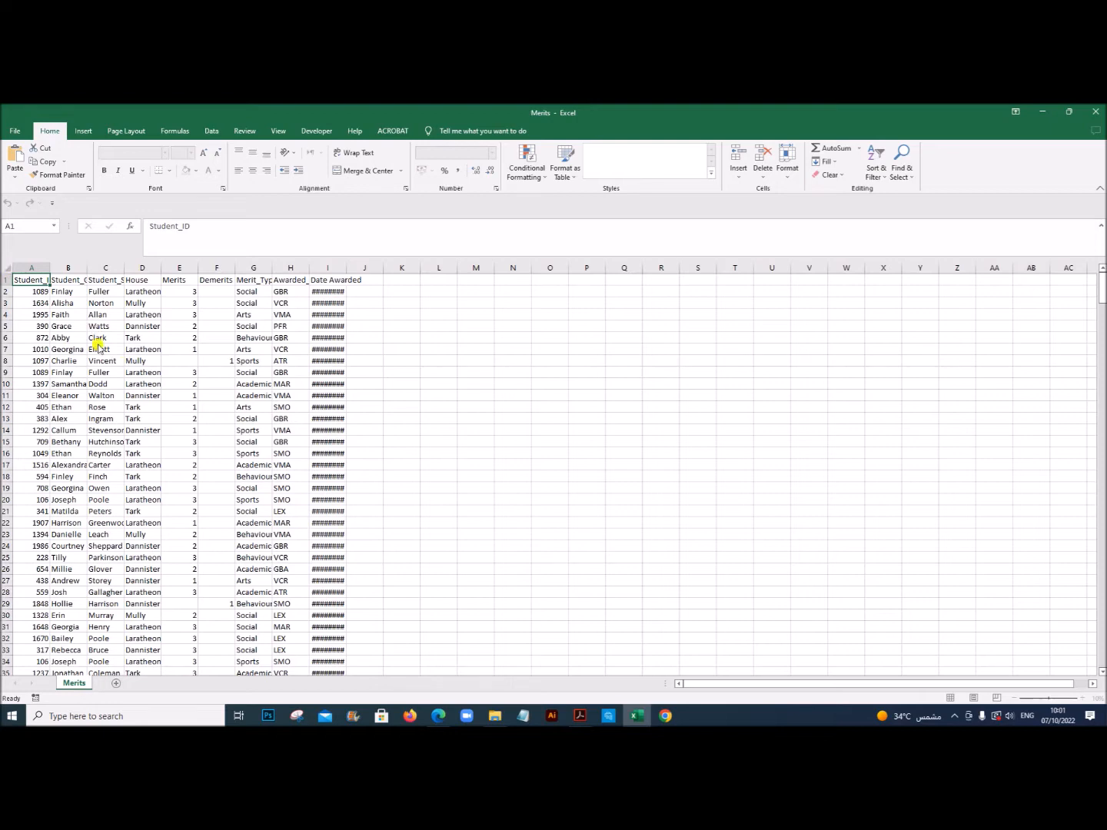
{"action": "left_click", "coordinate": [83, 395]}
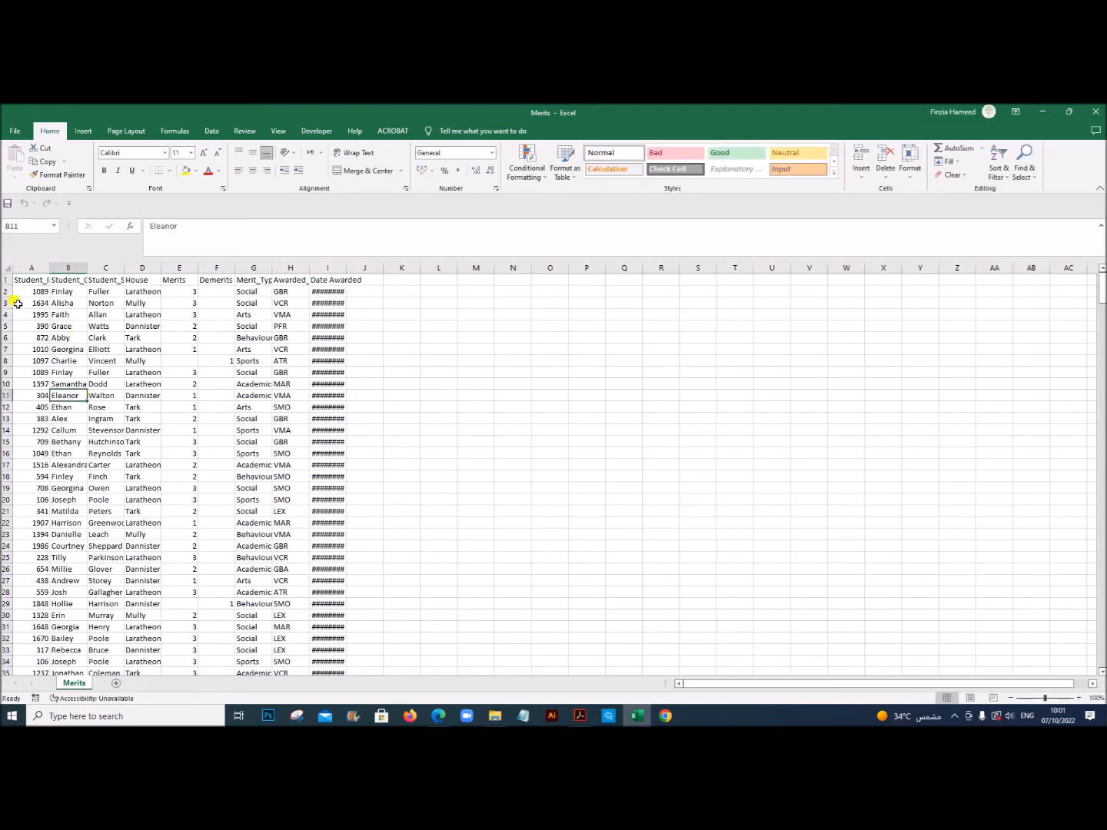
{"action": "left_click", "coordinate": [6, 266]}
{"action": "double_click", "coordinate": [47, 264]}
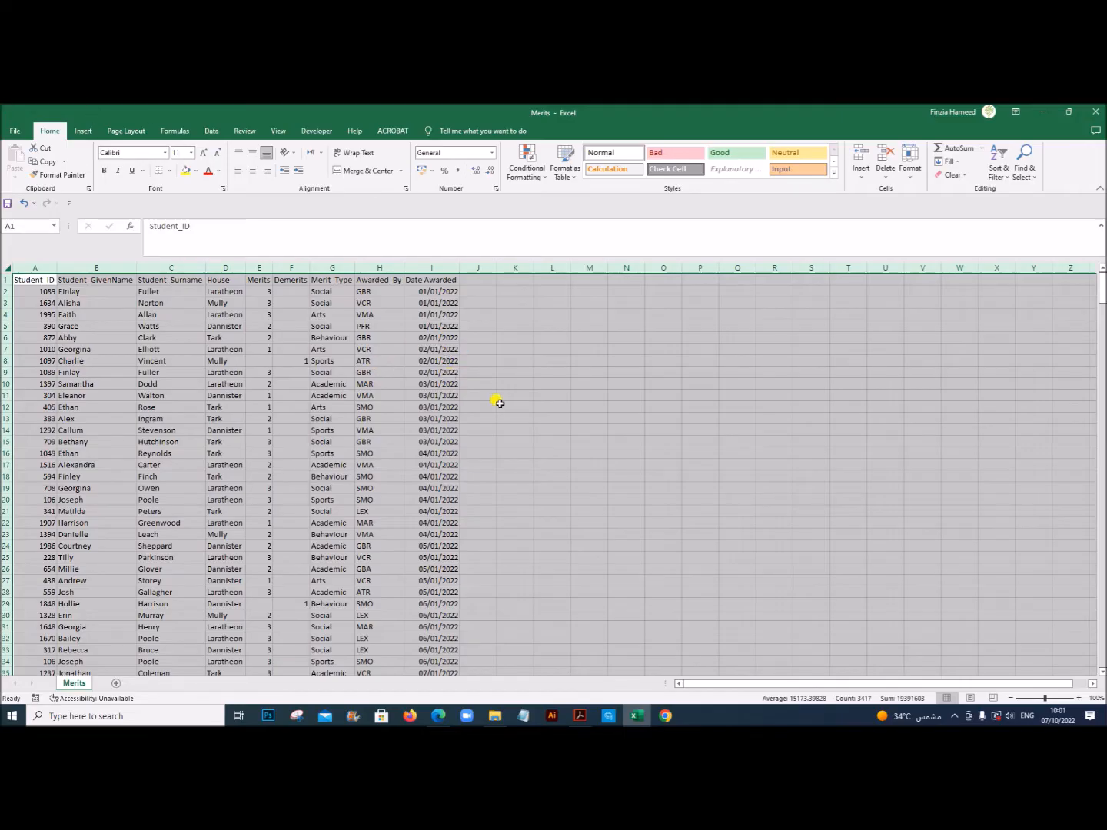
{"action": "left_click", "coordinate": [265, 407]}
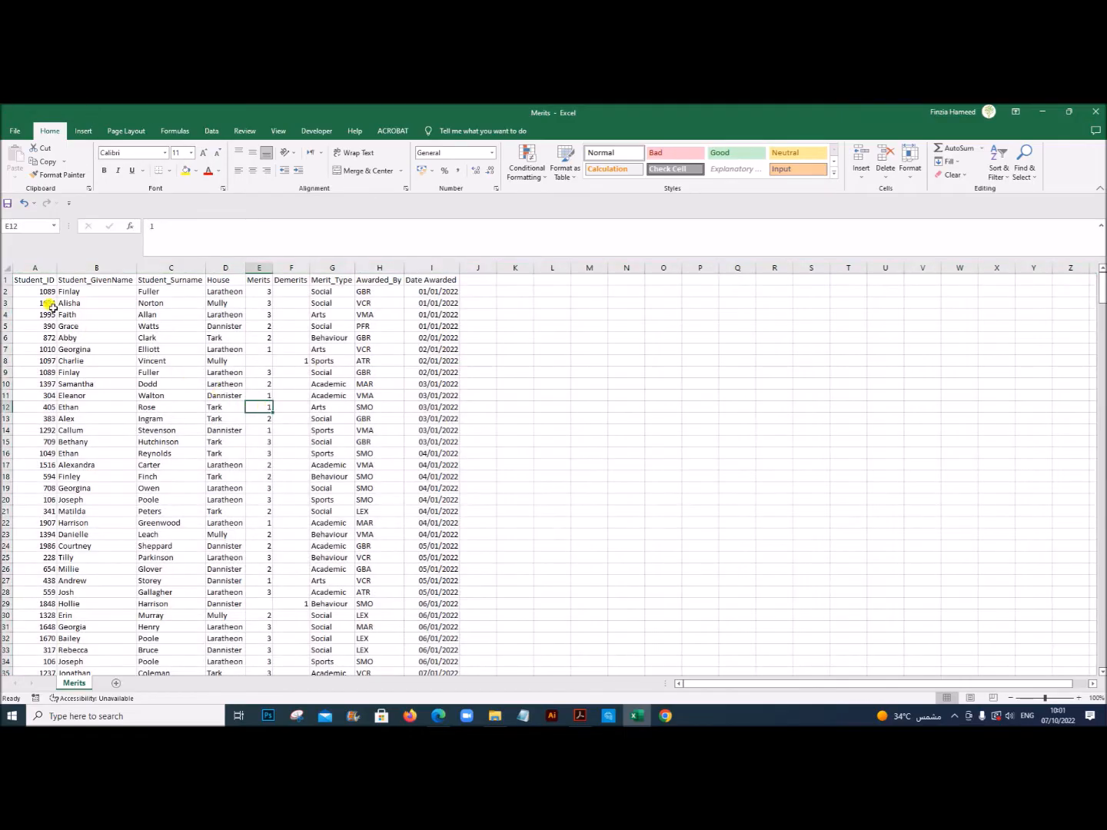
Step: Examine the Merits data, including the student details, House, Merits, Demerits, Awarded_By and Date Awarded columns
{"action": "left_click_drag", "start_coordinate": [33, 284], "coordinate": [166, 384]}
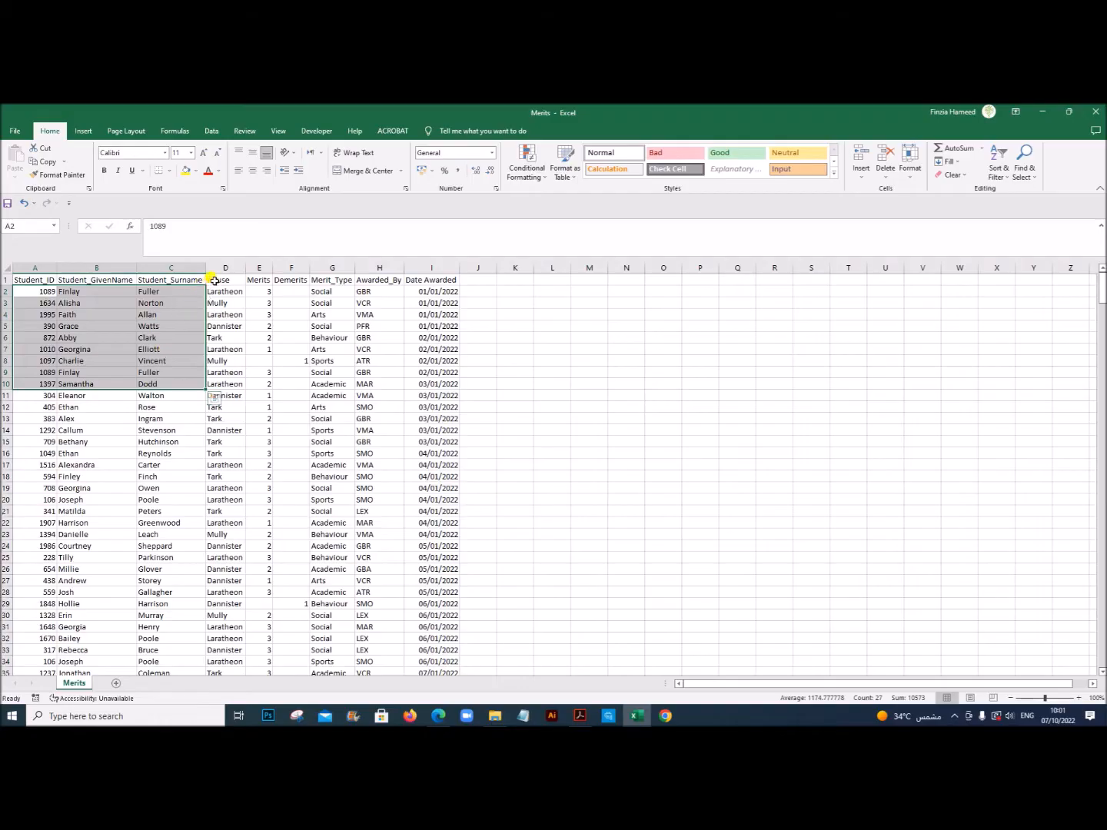
{"action": "left_click_drag", "start_coordinate": [211, 282], "coordinate": [219, 373]}
{"action": "left_click", "coordinate": [260, 279]}
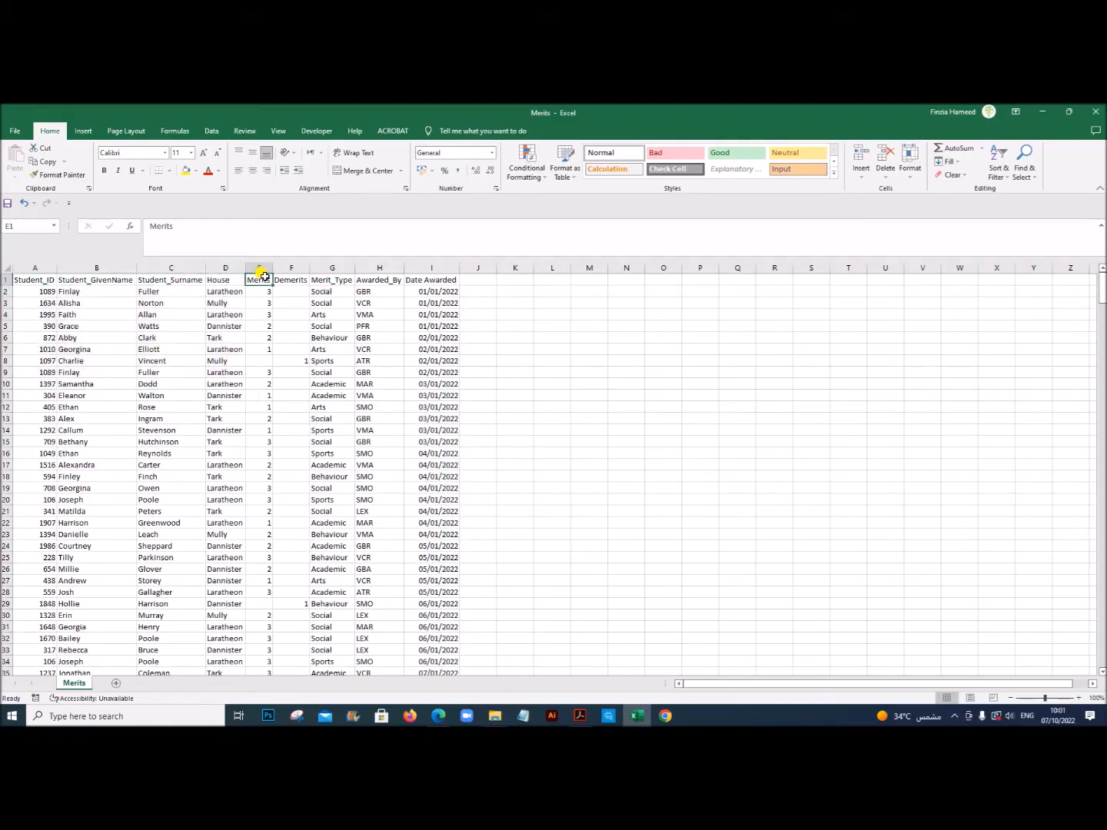
{"action": "left_click", "coordinate": [290, 359]}
{"action": "left_click", "coordinate": [248, 370]}
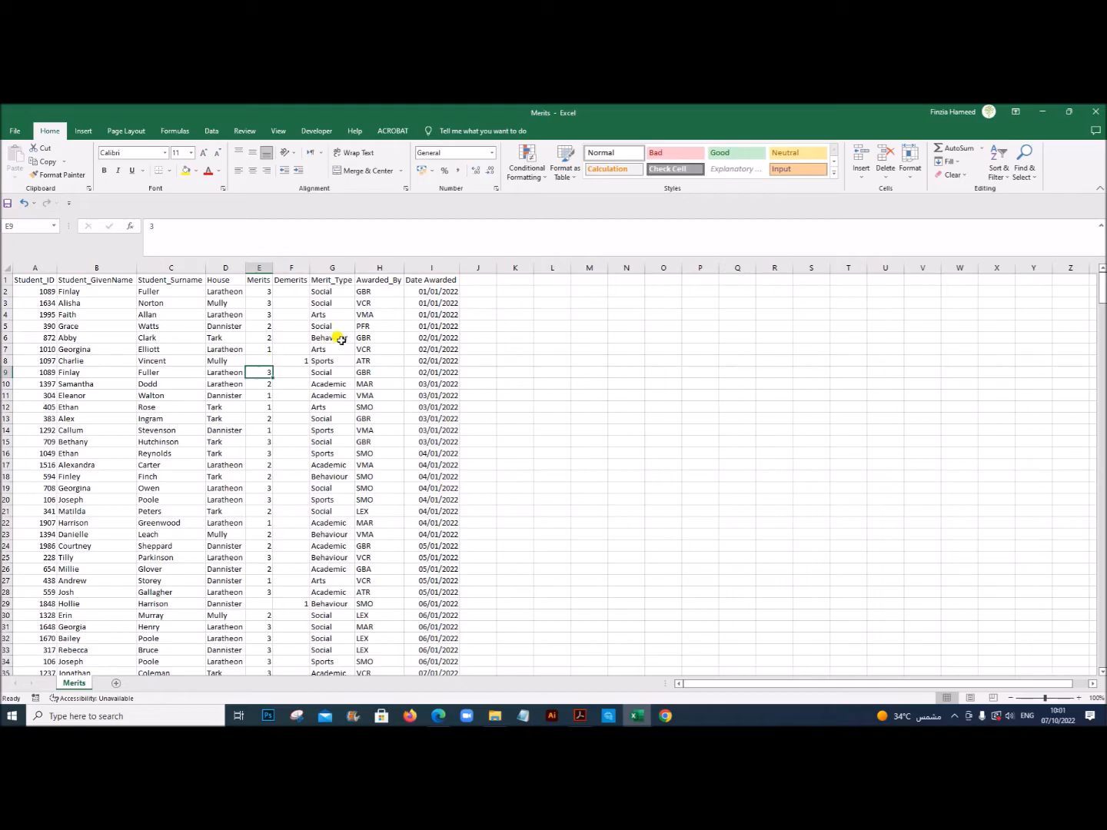
{"action": "left_click", "coordinate": [393, 280]}
{"action": "left_click_drag", "start_coordinate": [366, 303], "coordinate": [375, 481]}
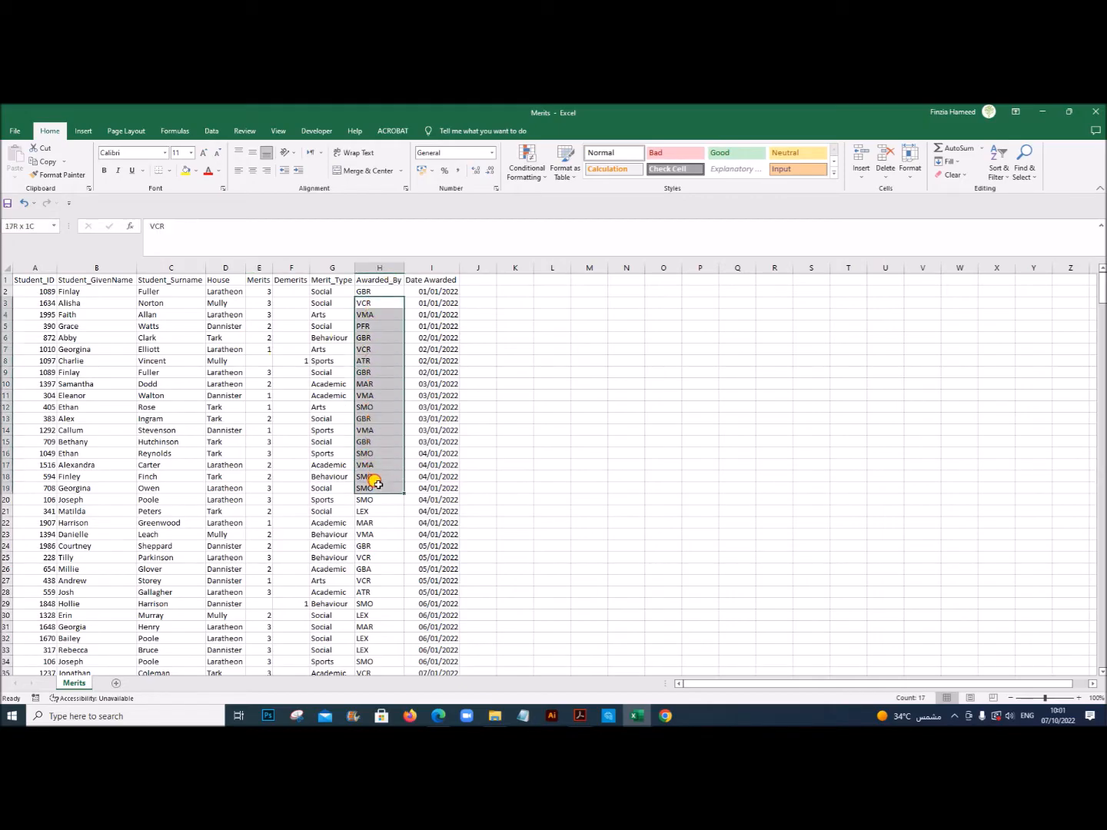
{"action": "left_click", "coordinate": [371, 407]}
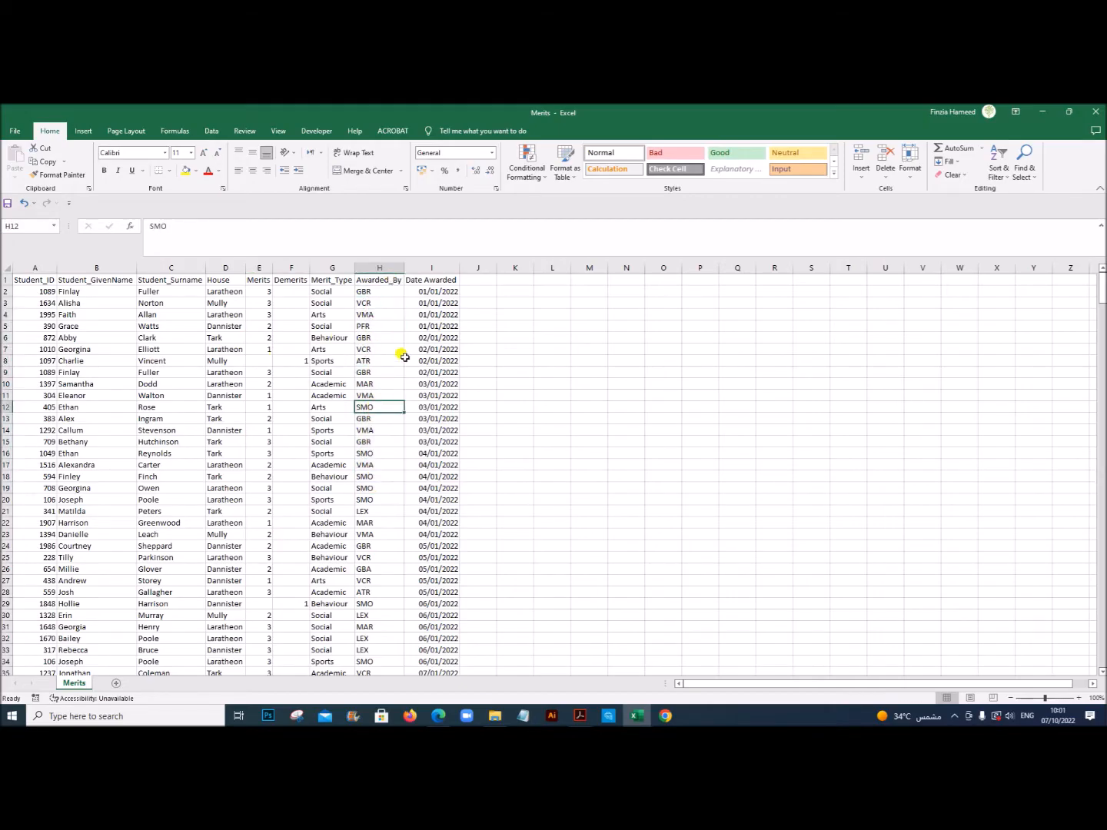
{"action": "left_click", "coordinate": [447, 291]}
{"action": "left_click", "coordinate": [441, 349]}
{"action": "left_click", "coordinate": [440, 430]}
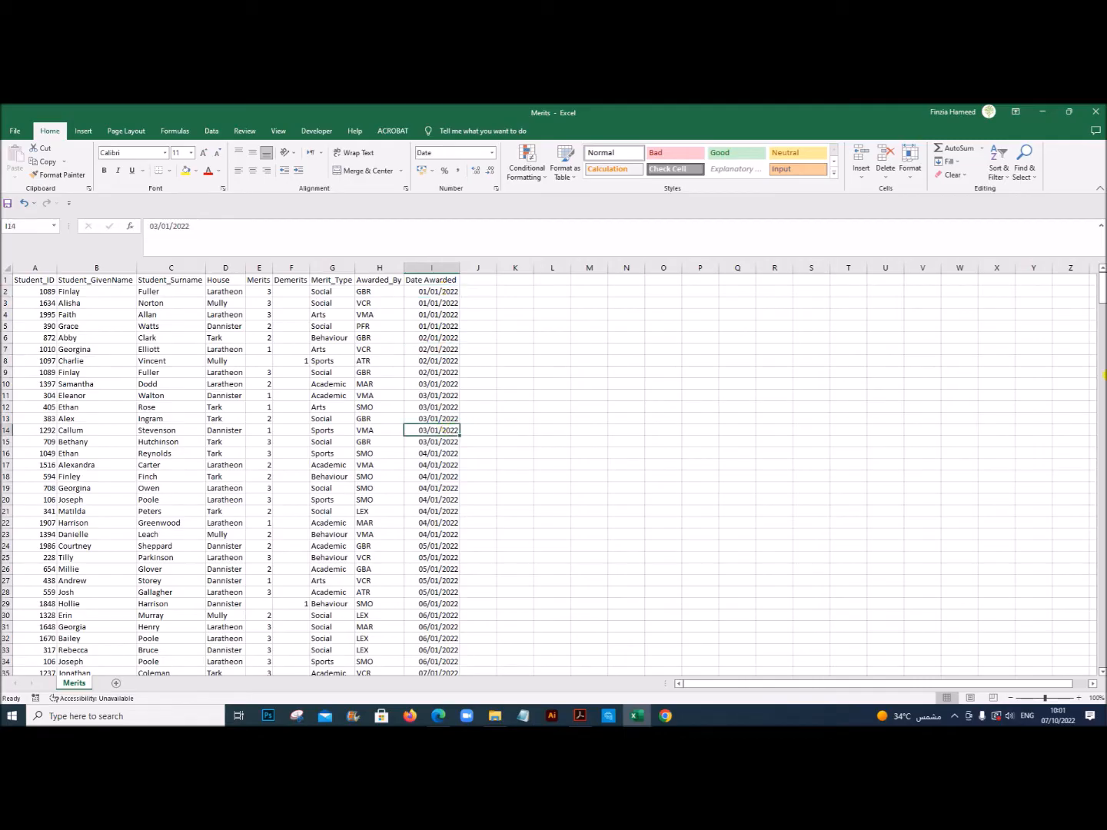
{"action": "mouse_move", "coordinate": [1103, 284]}
{"action": "left_mouse_down"}
{"action": "mouse_move", "coordinate": [1102, 673]}
{"action": "mouse_move", "coordinate": [1103, 263]}
{"action": "left_mouse_up"}
Step: Switch to the exam paper in Acrobat and review the House and Staff tables in the example dashboard
{"action": "mouse_move", "coordinate": [499, 720]}
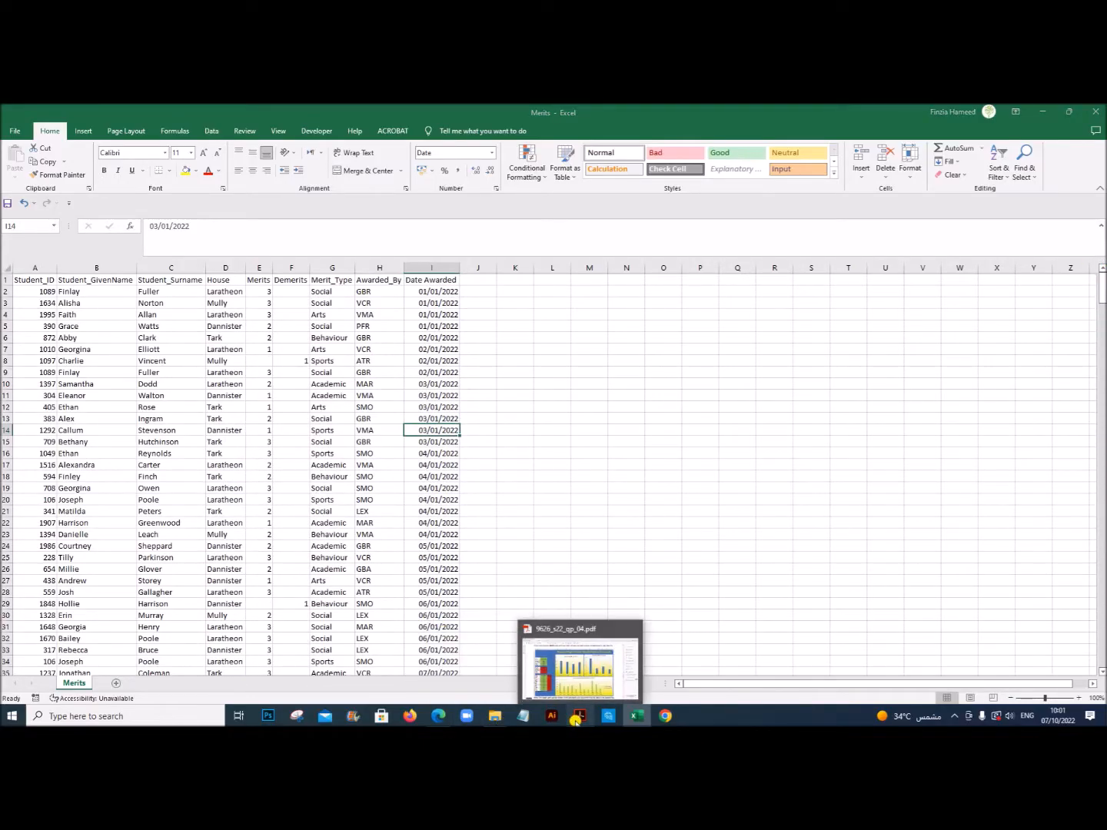
{"action": "left_click", "coordinate": [579, 716]}
{"action": "scroll", "coordinate": [424, 572], "scroll_direction": "down", "scroll_amount": 3}
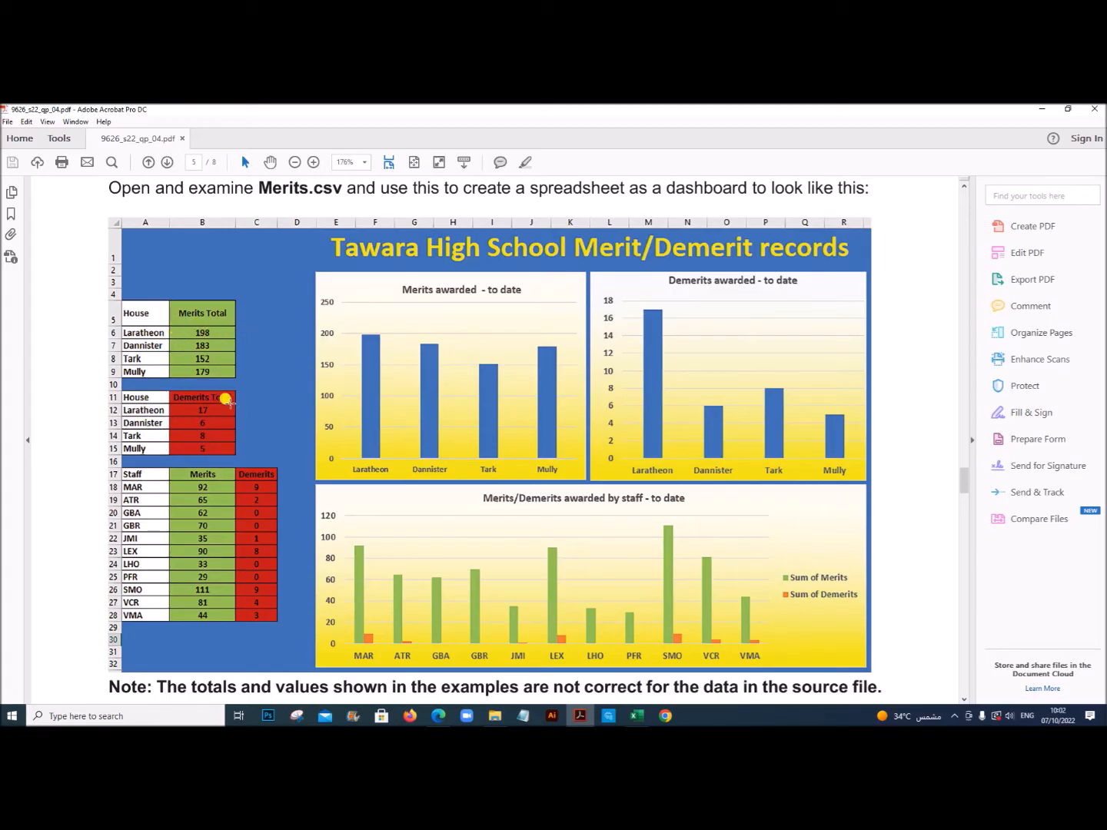
{"action": "left_click_drag", "start_coordinate": [138, 468], "coordinate": [111, 624]}
{"action": "left_click", "coordinate": [204, 473]}
{"action": "left_click", "coordinate": [250, 478]}
Step: Switch back to Excel and create a new blank workbook
{"action": "left_click", "coordinate": [636, 715]}
{"action": "left_click", "coordinate": [15, 130]}
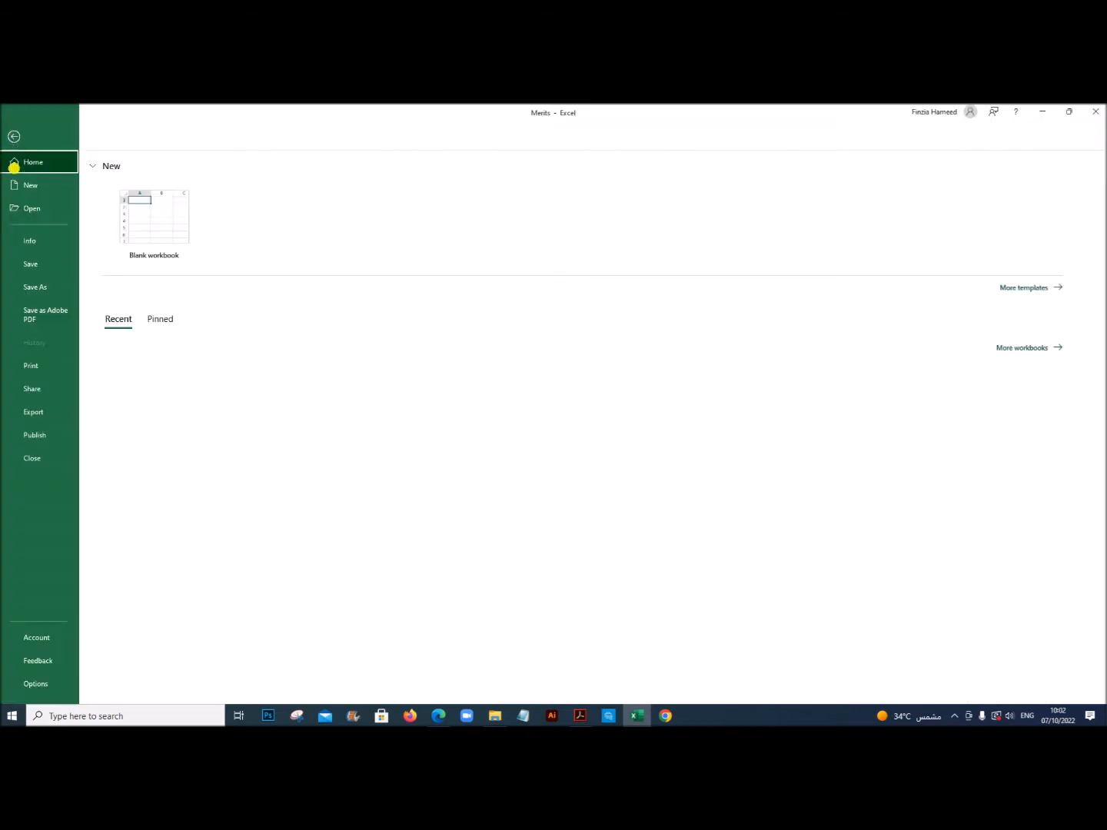
{"action": "left_click", "coordinate": [139, 228]}
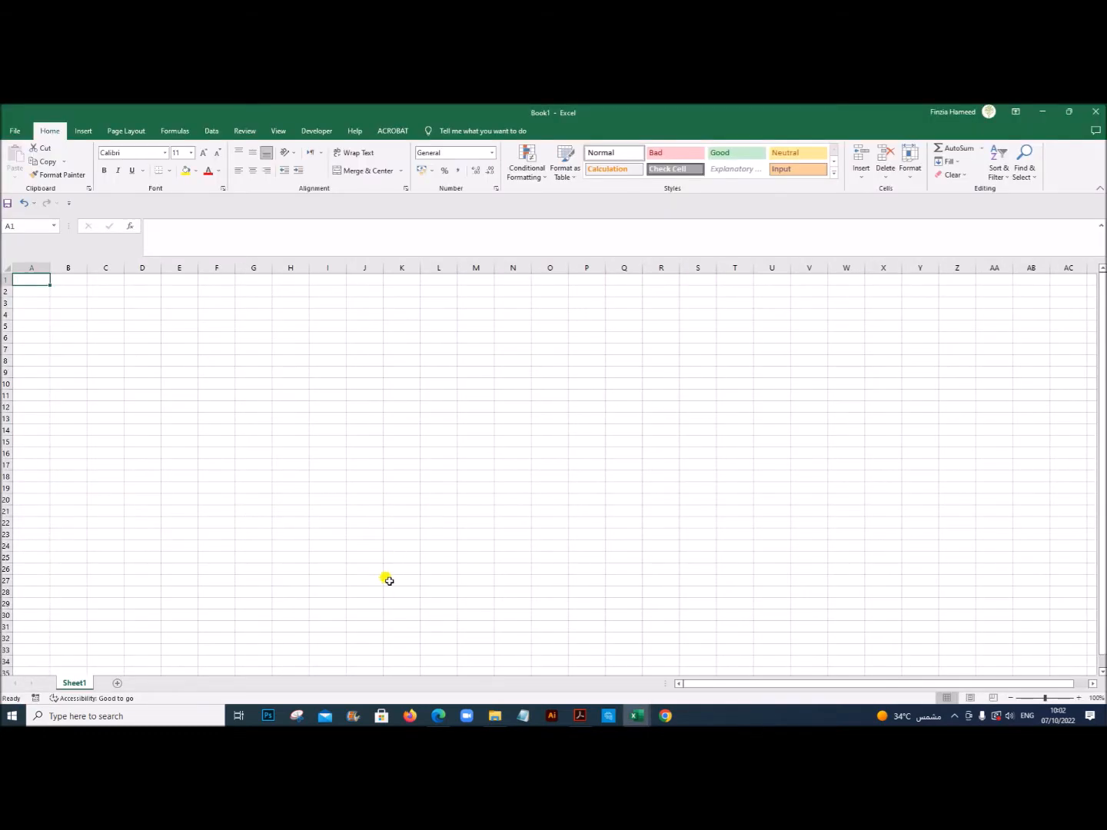
Step: Copy the entire data range from the Merits workbook and paste it into the new workbook starting at cell A1
{"action": "mouse_move", "coordinate": [631, 709]}
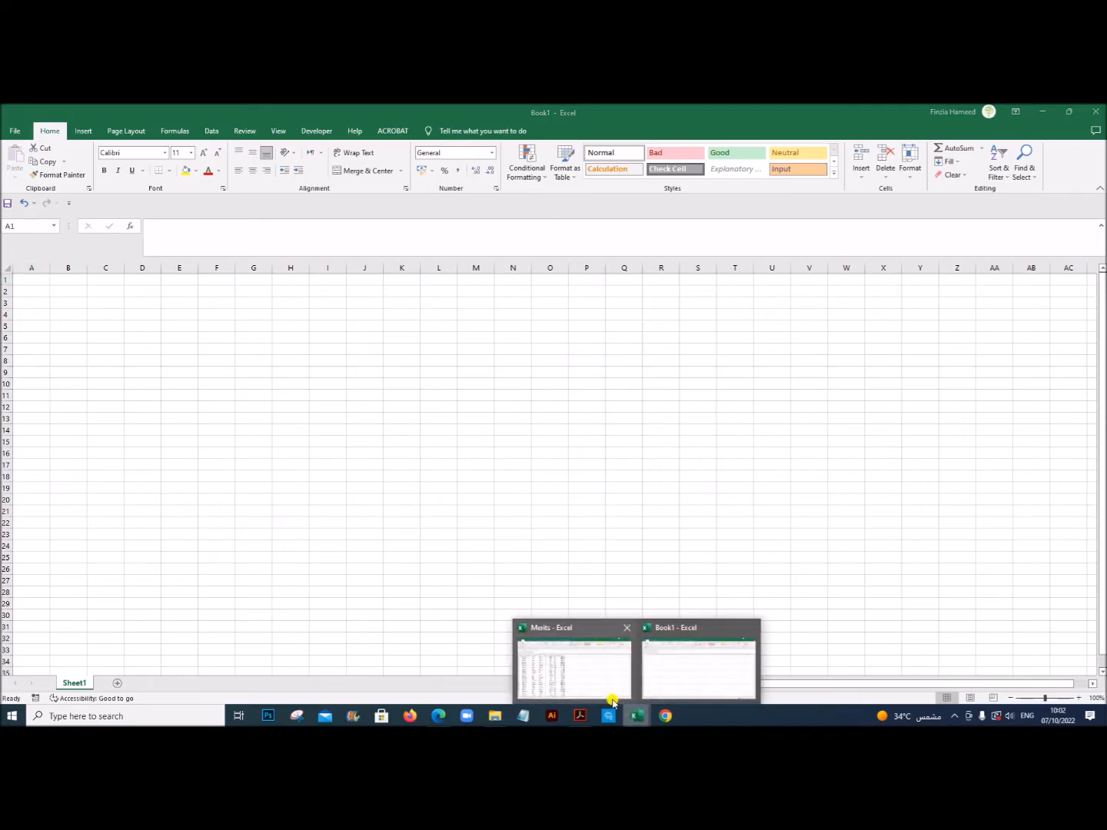
{"action": "left_click", "coordinate": [580, 686]}
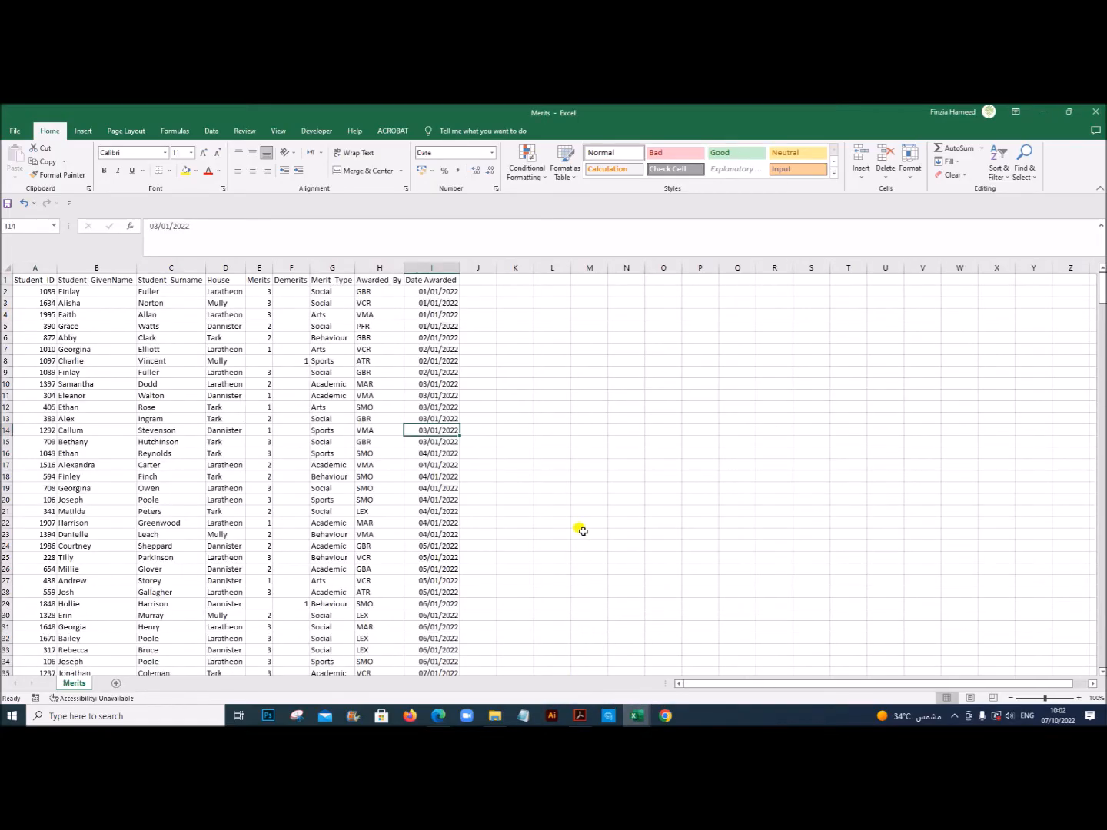
{"action": "key", "text": "ctrl+a"}
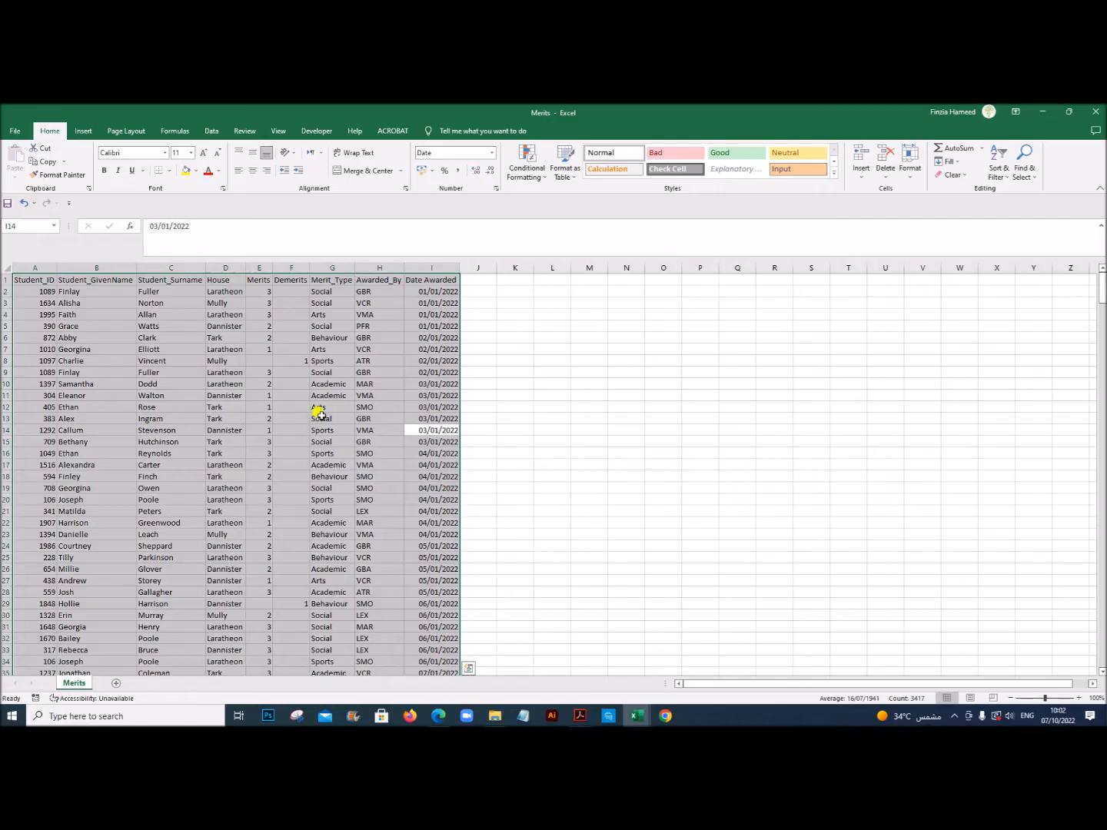
{"action": "right_click", "coordinate": [301, 420]}
{"action": "left_click", "coordinate": [326, 459]}
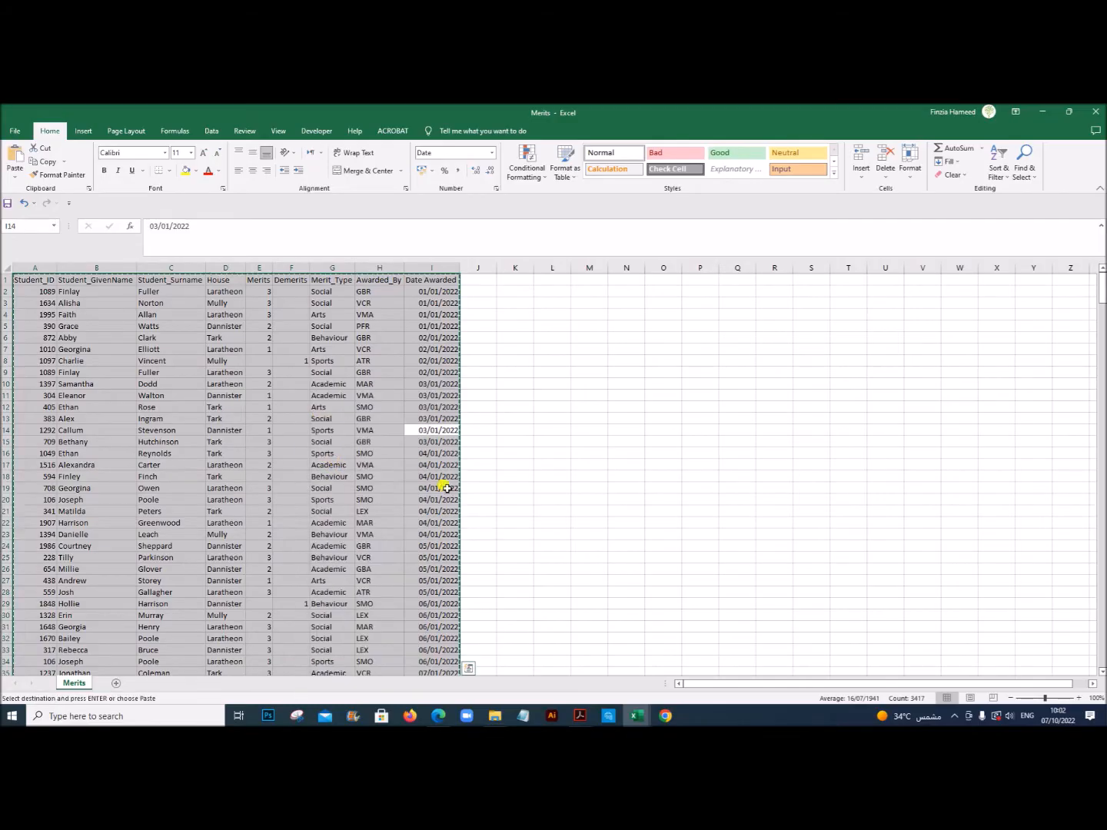
{"action": "mouse_move", "coordinate": [638, 720]}
{"action": "left_click", "coordinate": [705, 667]}
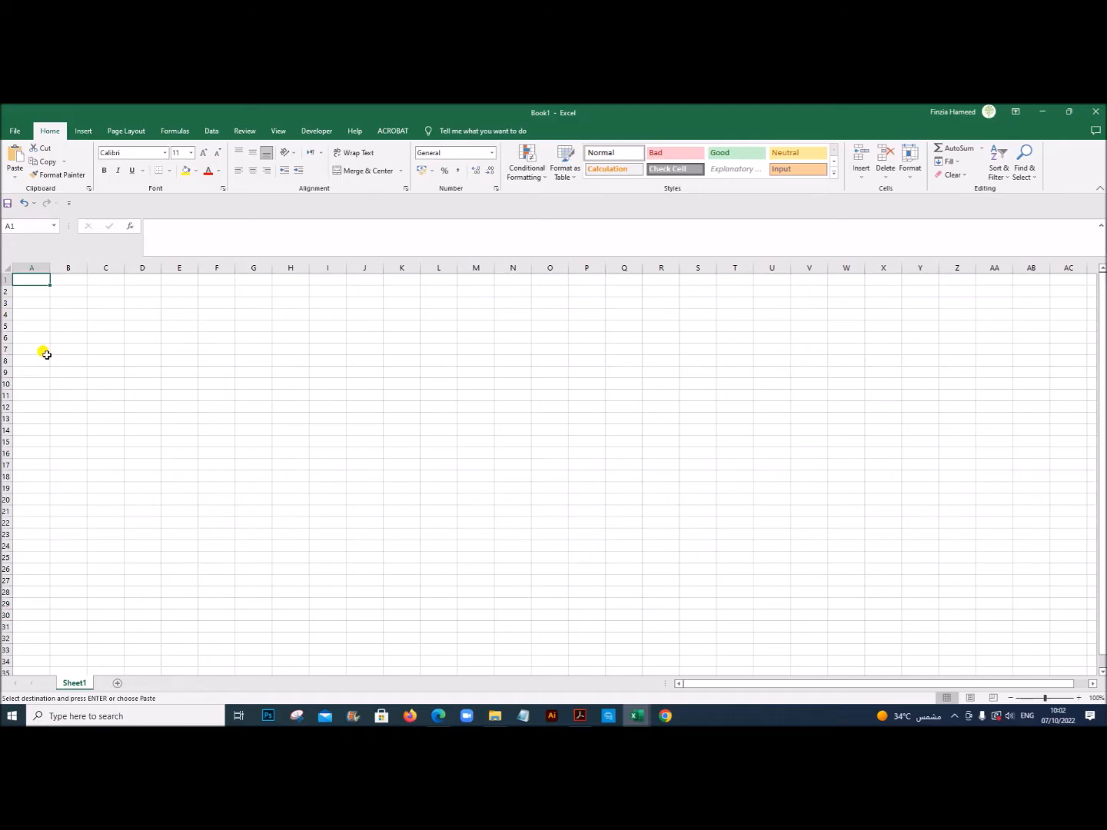
{"action": "key", "text": "ctrl+v"}
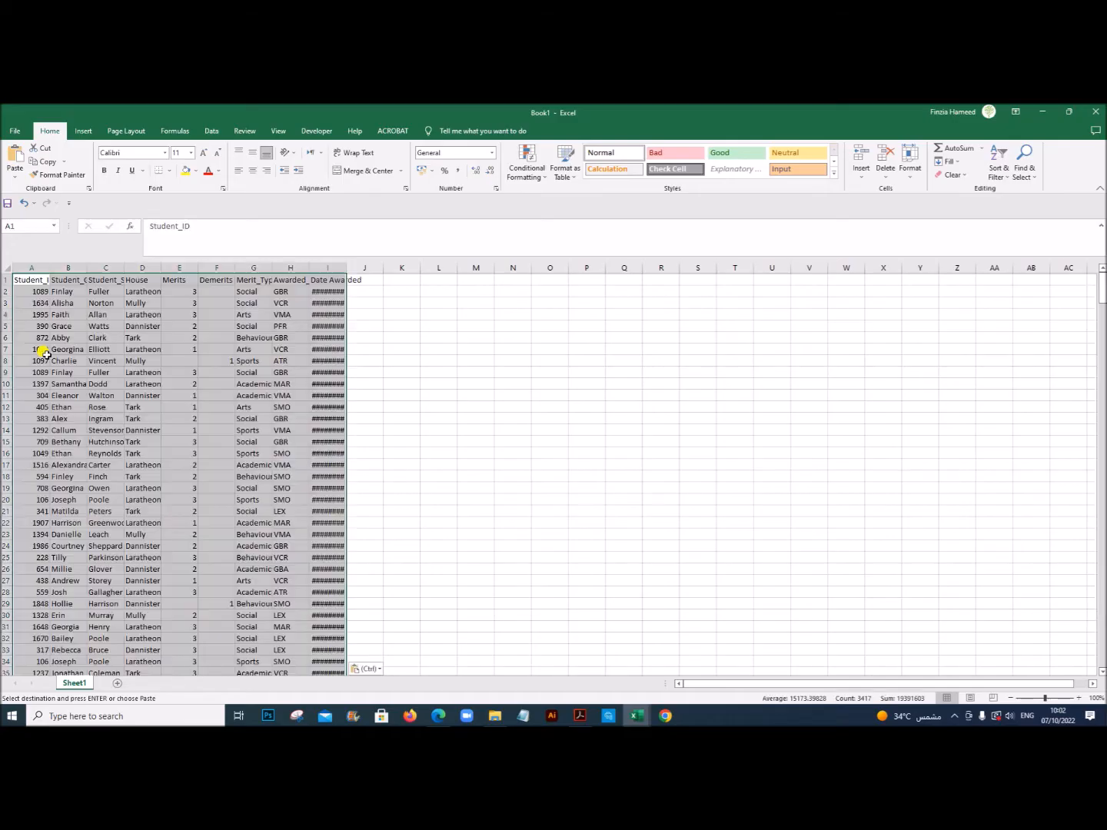
Step: Rename the new workbook's worksheet as JanFeb
{"action": "double_click", "coordinate": [71, 687]}
{"action": "type", "text": "JanFeb"}
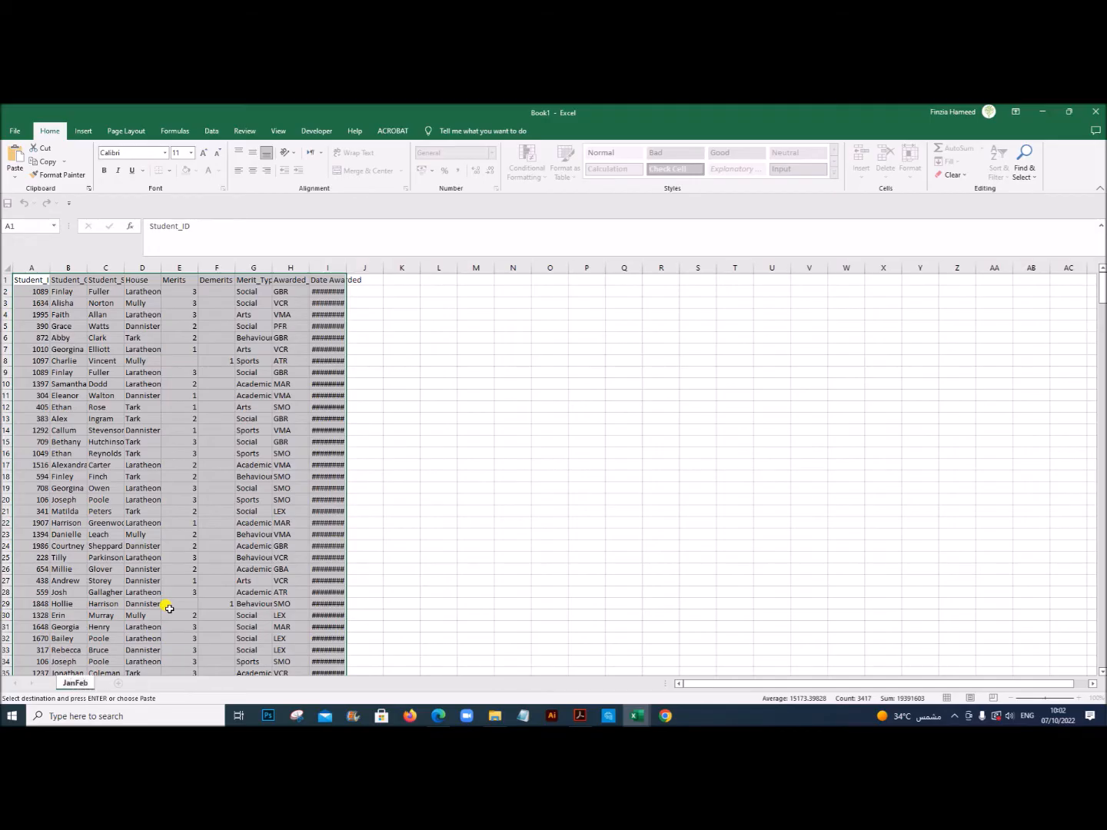
{"action": "left_click", "coordinate": [480, 576]}
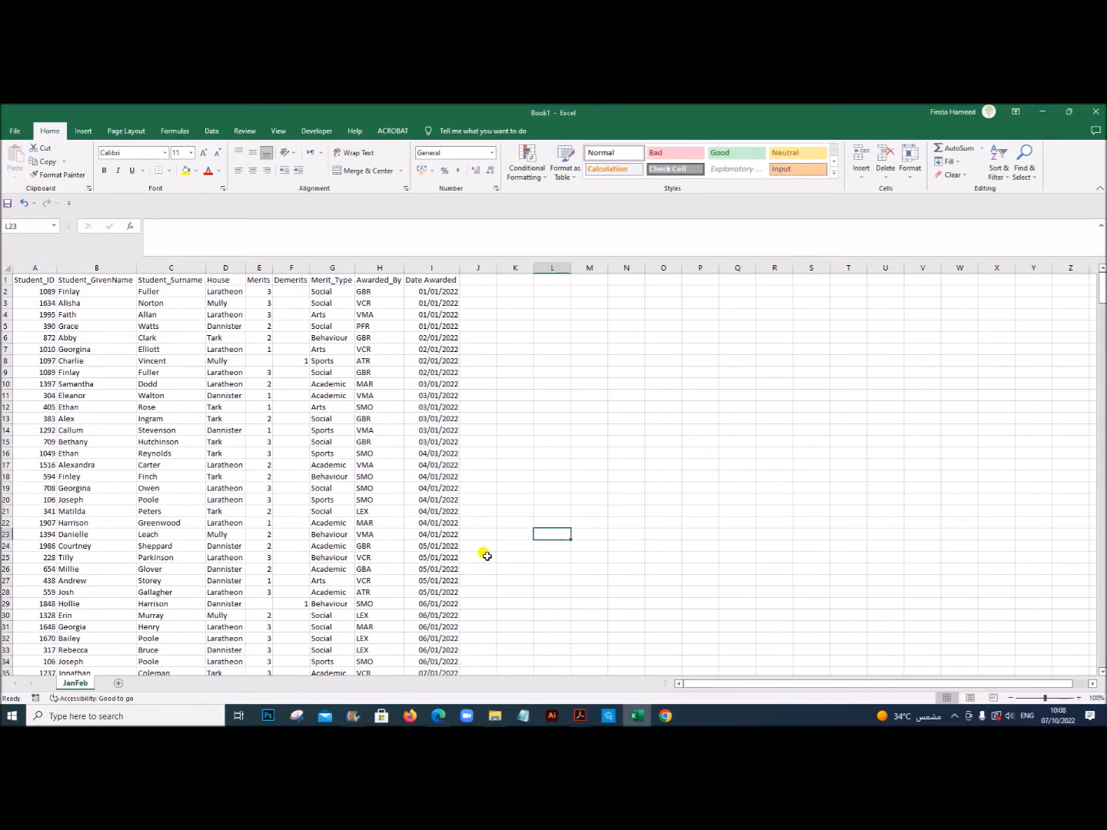
Step: Check the example dashboard in Acrobat, and back in Excel insert a PivotTable from the JanFeb data on a new worksheet
{"action": "left_click", "coordinate": [580, 716]}
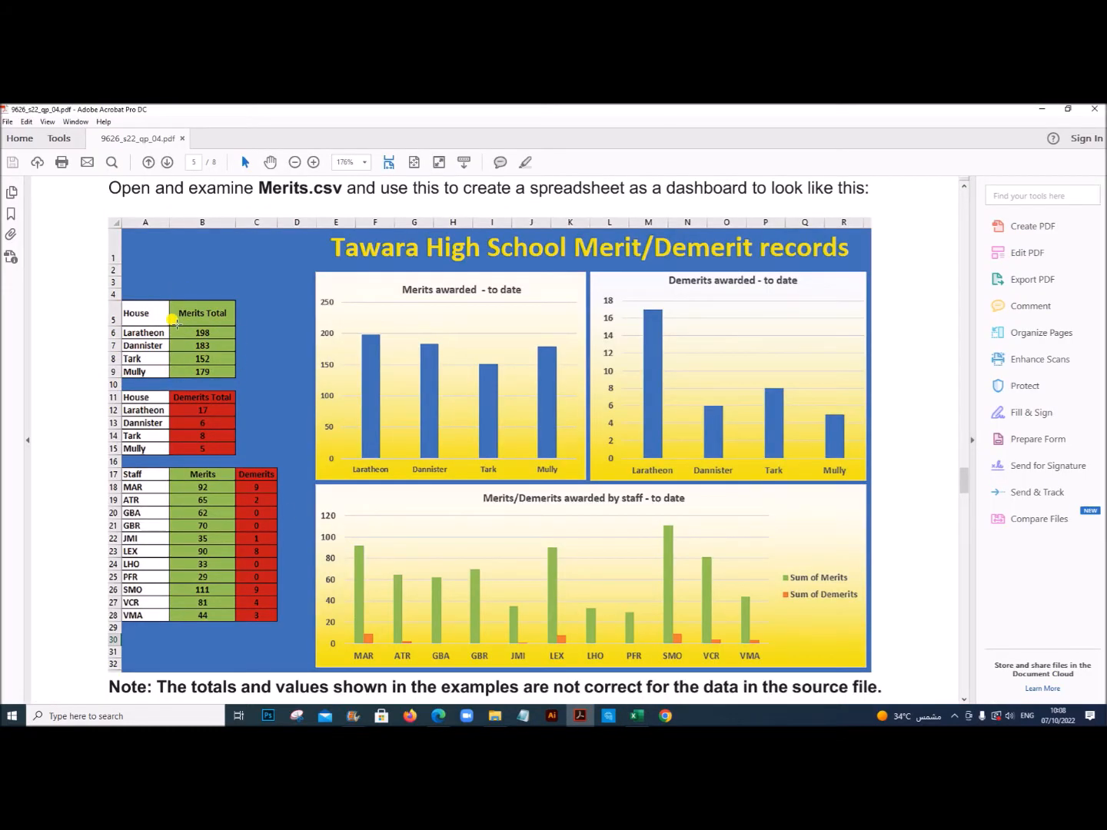
{"action": "left_click", "coordinate": [636, 716]}
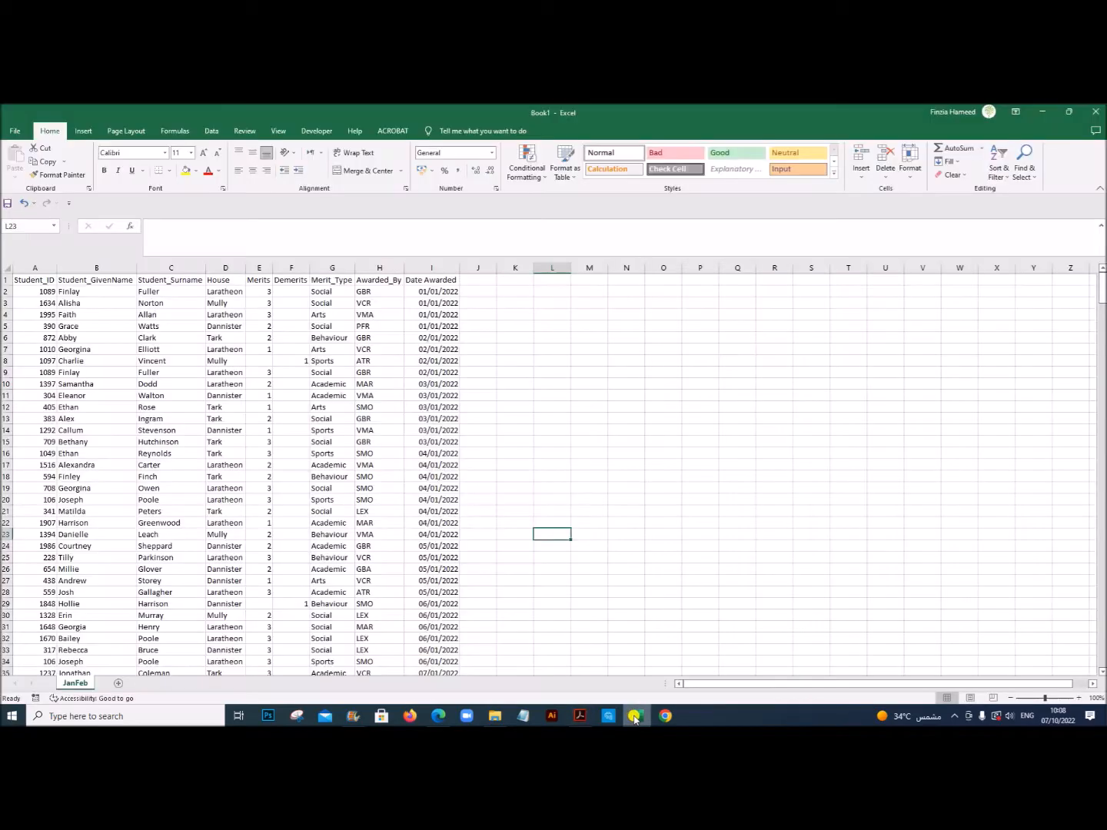
{"action": "left_click", "coordinate": [319, 407]}
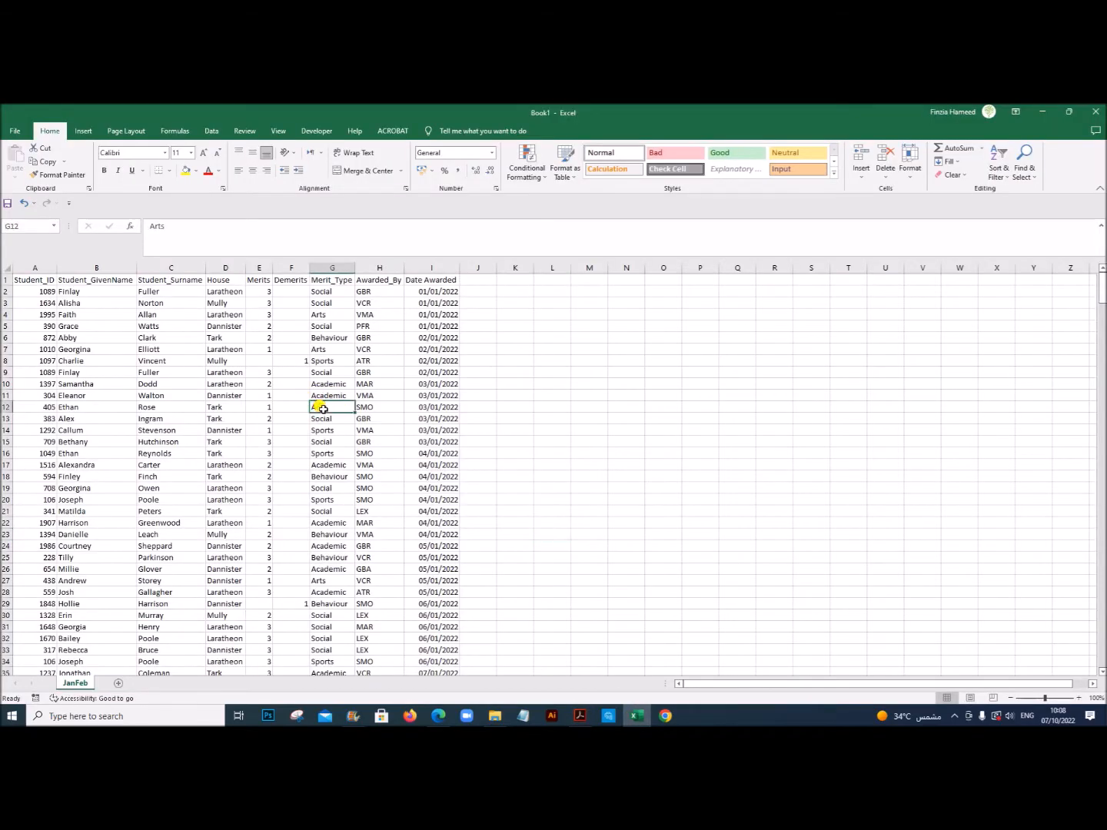
{"action": "left_click", "coordinate": [83, 135]}
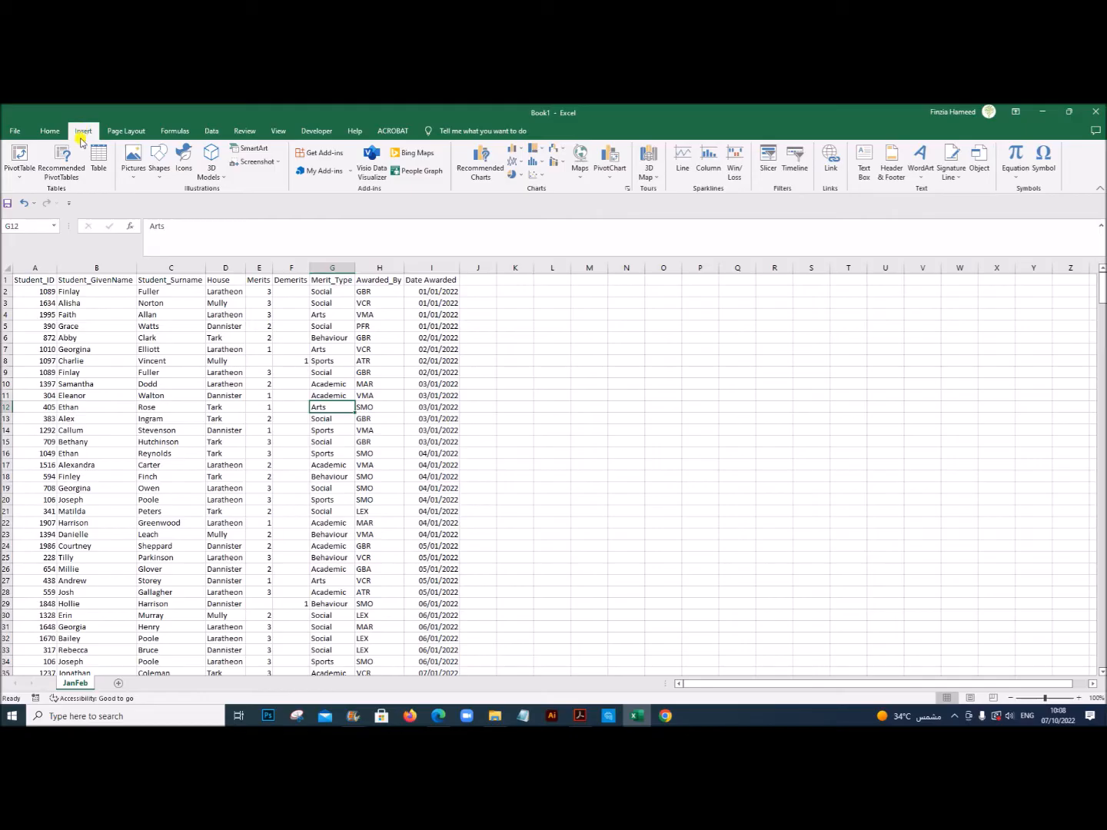
{"action": "left_click", "coordinate": [21, 169]}
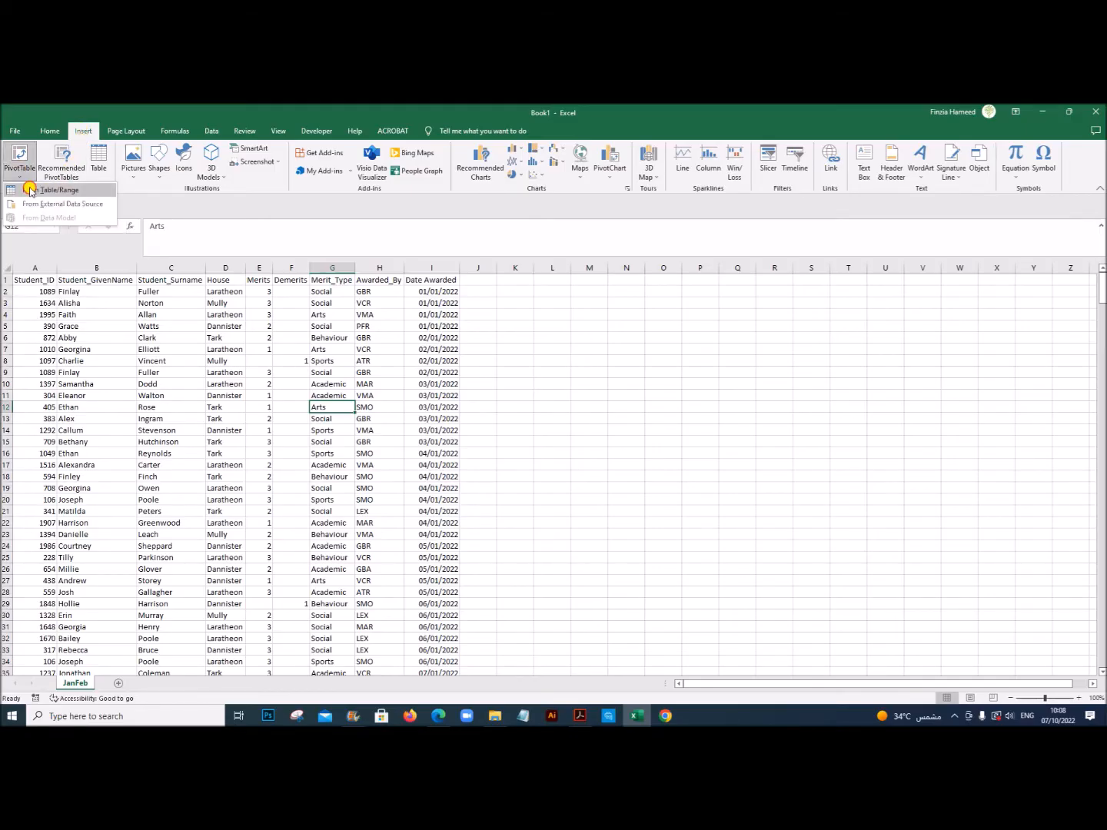
{"action": "left_click", "coordinate": [27, 188]}
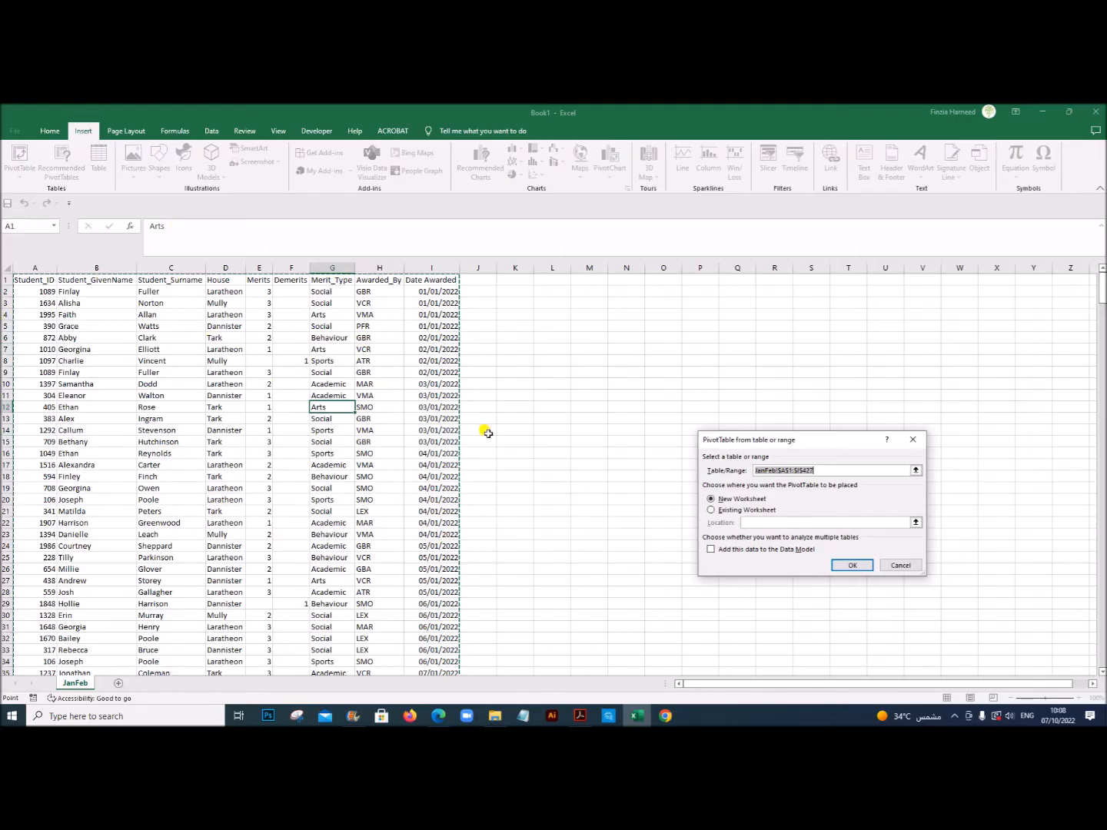
{"action": "left_click_drag", "start_coordinate": [774, 440], "coordinate": [609, 317]}
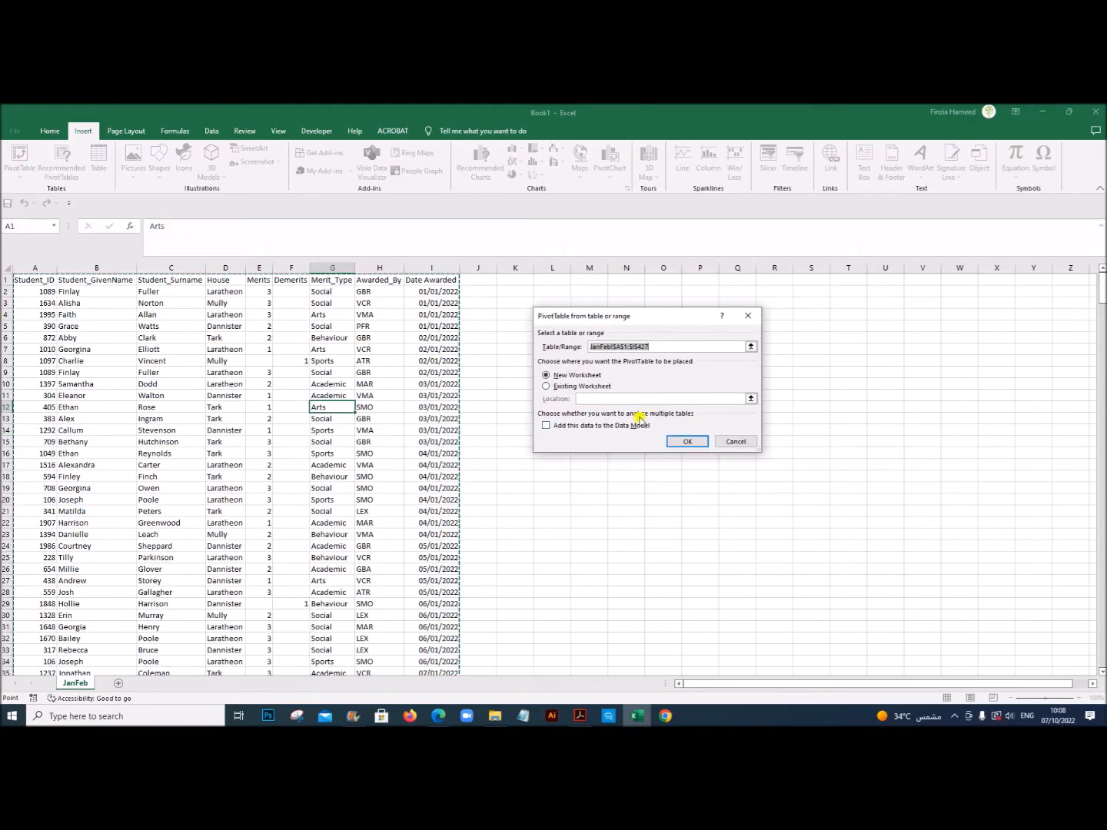
{"action": "left_click", "coordinate": [708, 442]}
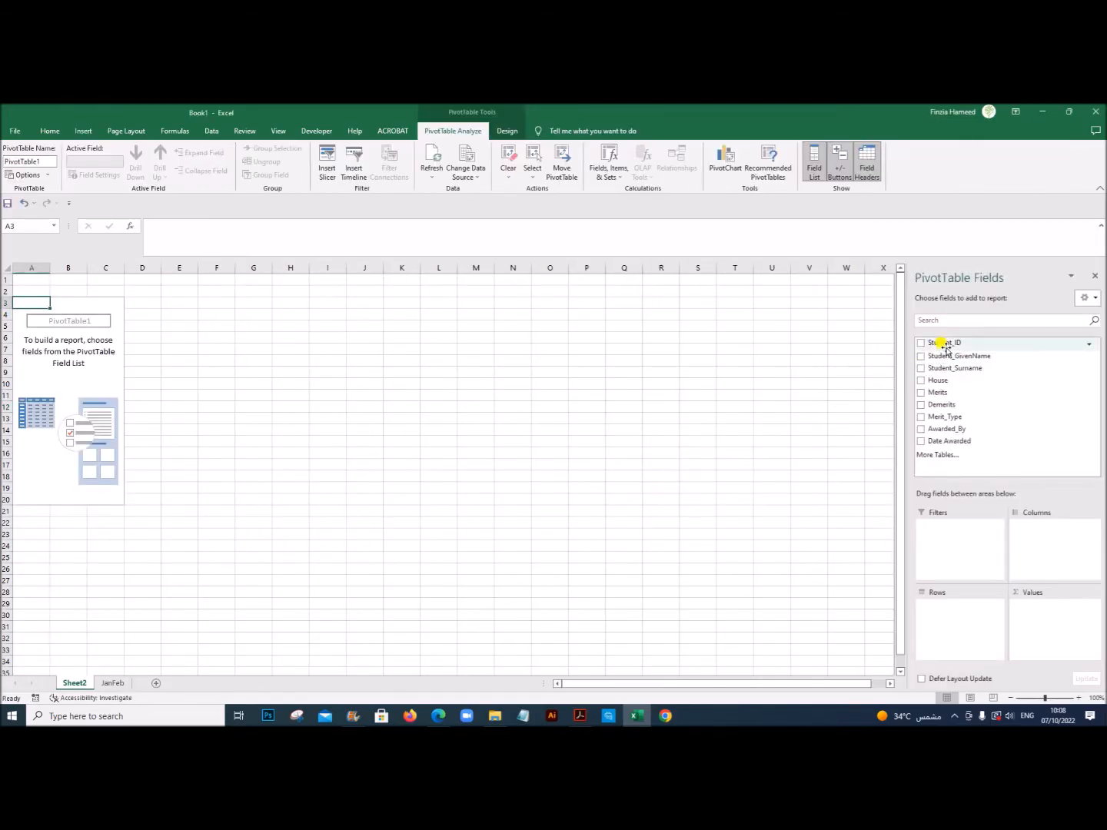
Step: Recheck the example dashboard in Acrobat and set up Excel's PivotTable with House as rows and Sum of Merits as values
{"action": "left_click", "coordinate": [580, 716]}
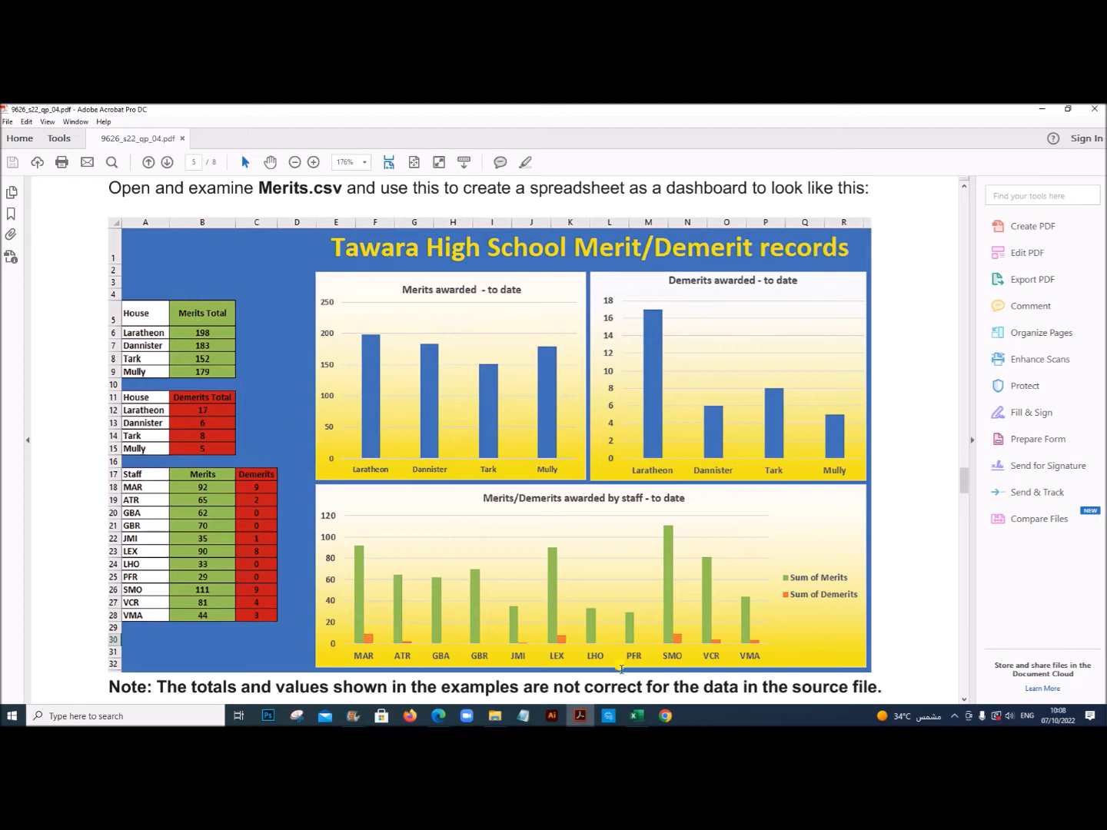
{"action": "left_click", "coordinate": [636, 716]}
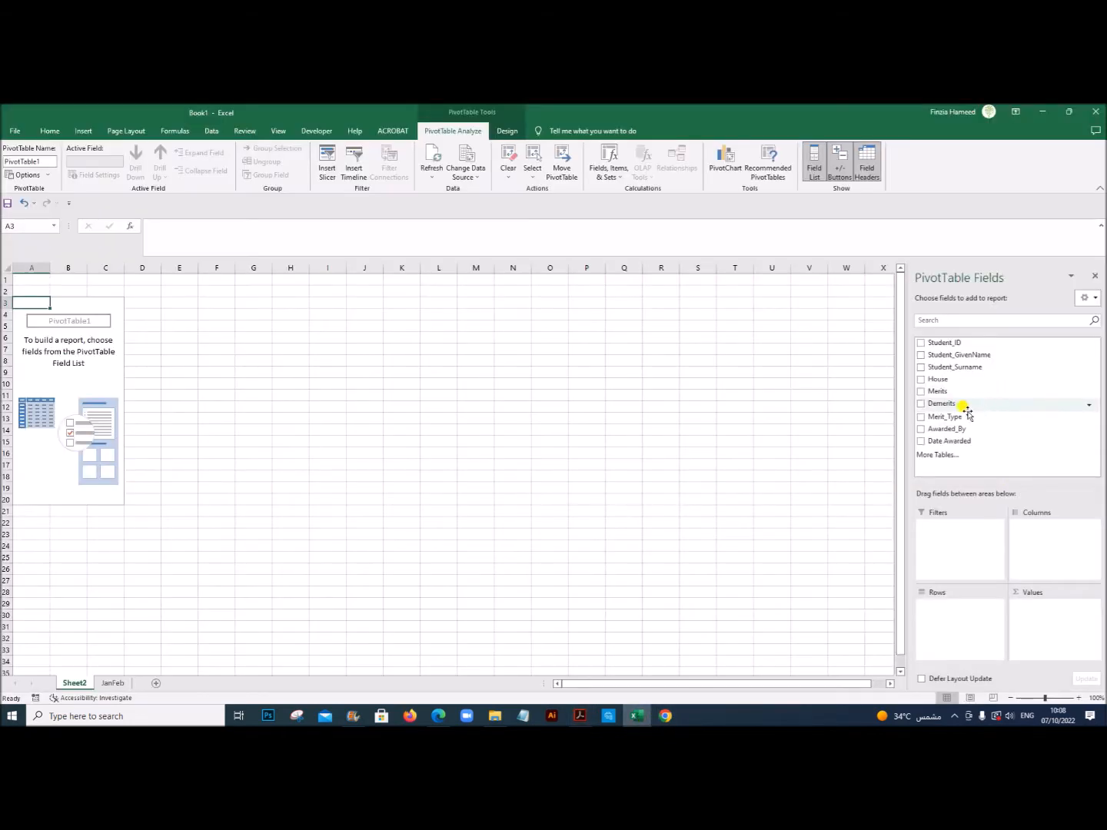
{"action": "left_click_drag", "start_coordinate": [941, 379], "coordinate": [951, 608]}
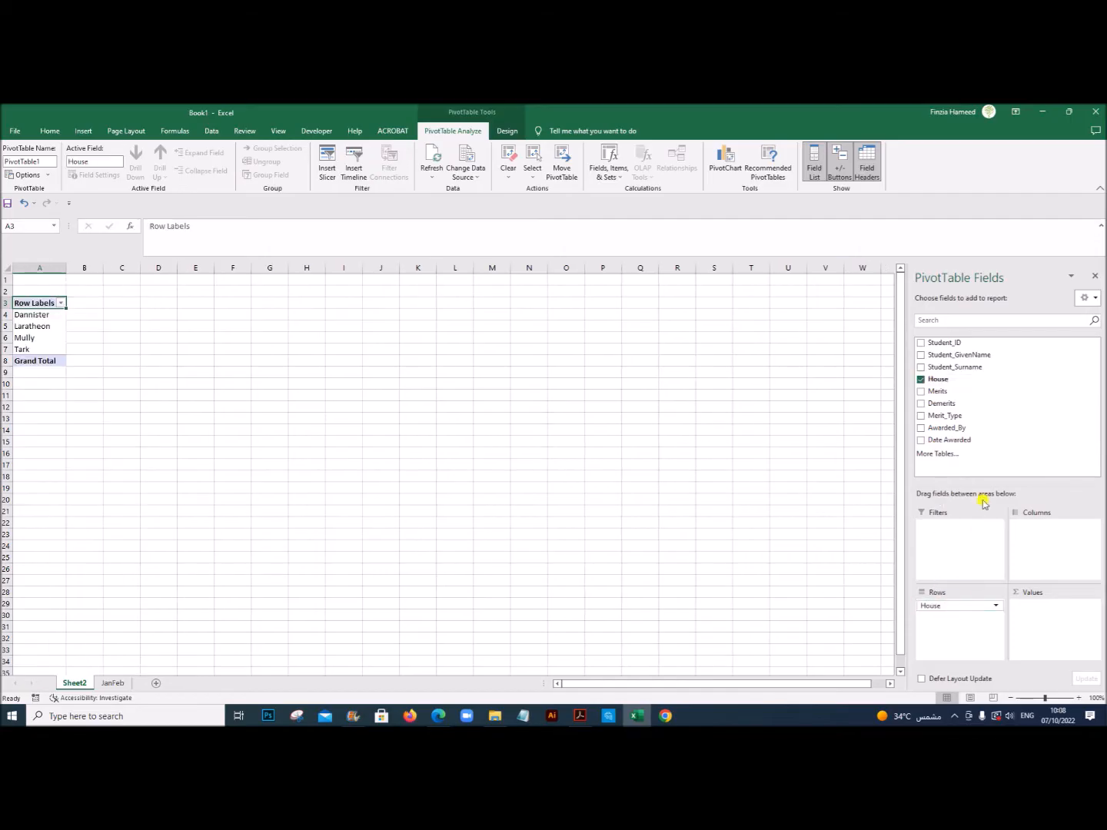
{"action": "left_click_drag", "start_coordinate": [938, 391], "coordinate": [1032, 616]}
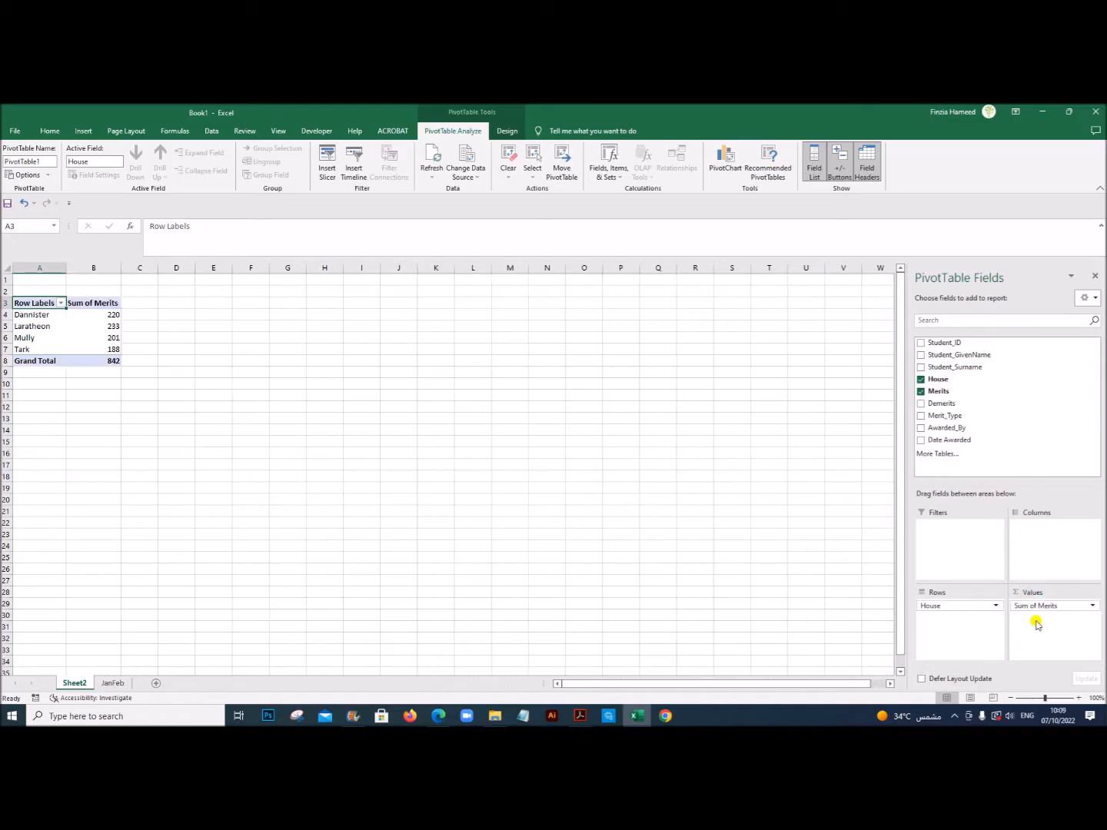
{"action": "left_click", "coordinate": [1090, 606]}
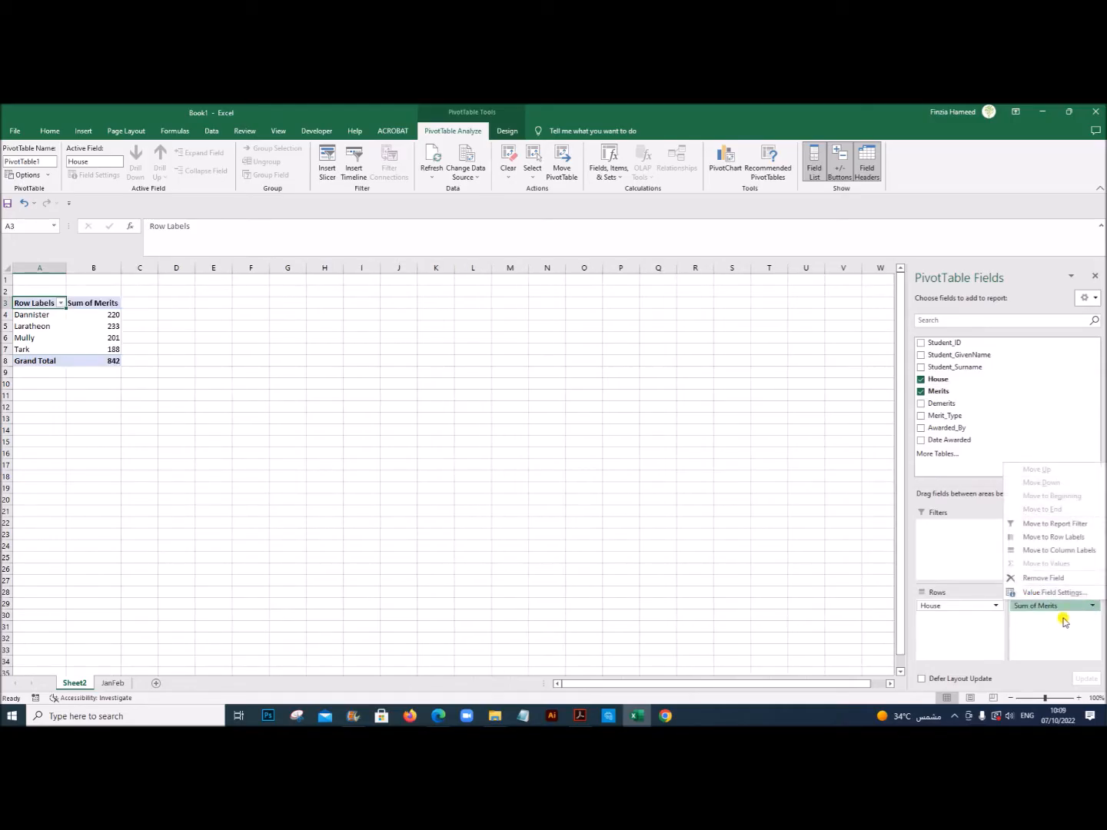
{"action": "left_click", "coordinate": [1063, 621]}
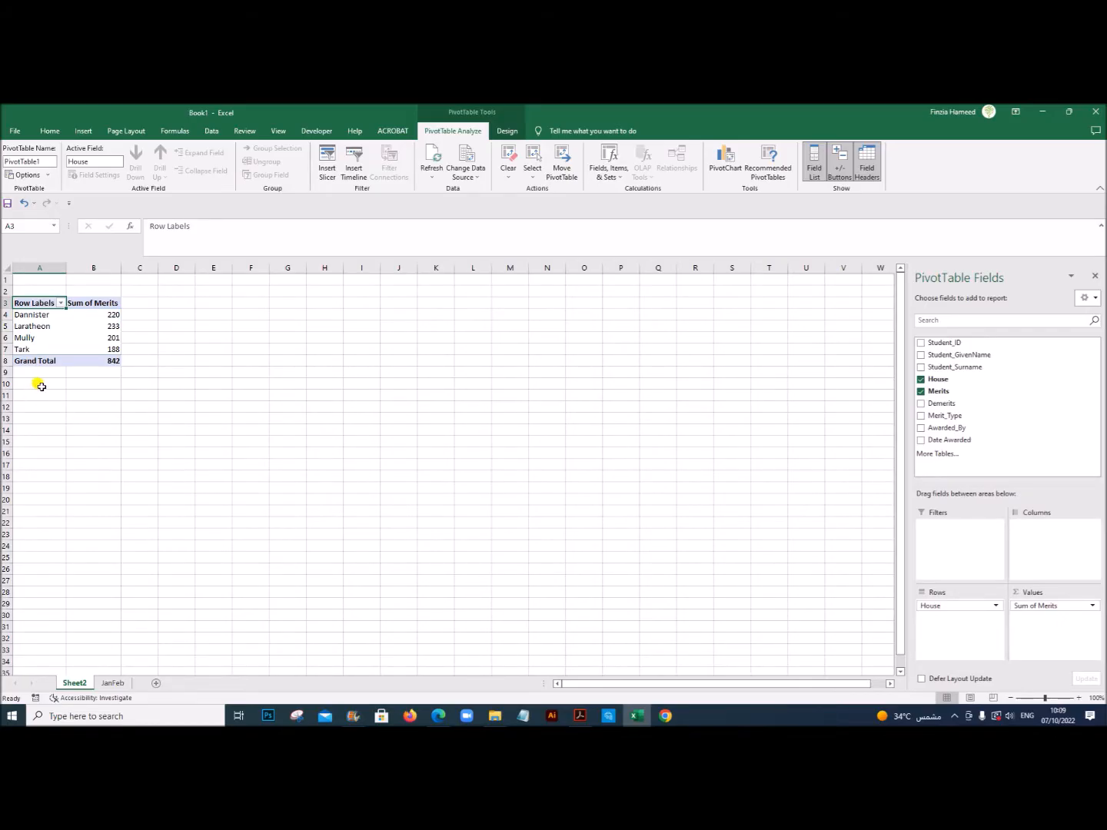
Step: Rename the worksheet holding the house merits PivotTable as Pivot_Merit
{"action": "double_click", "coordinate": [75, 687]}
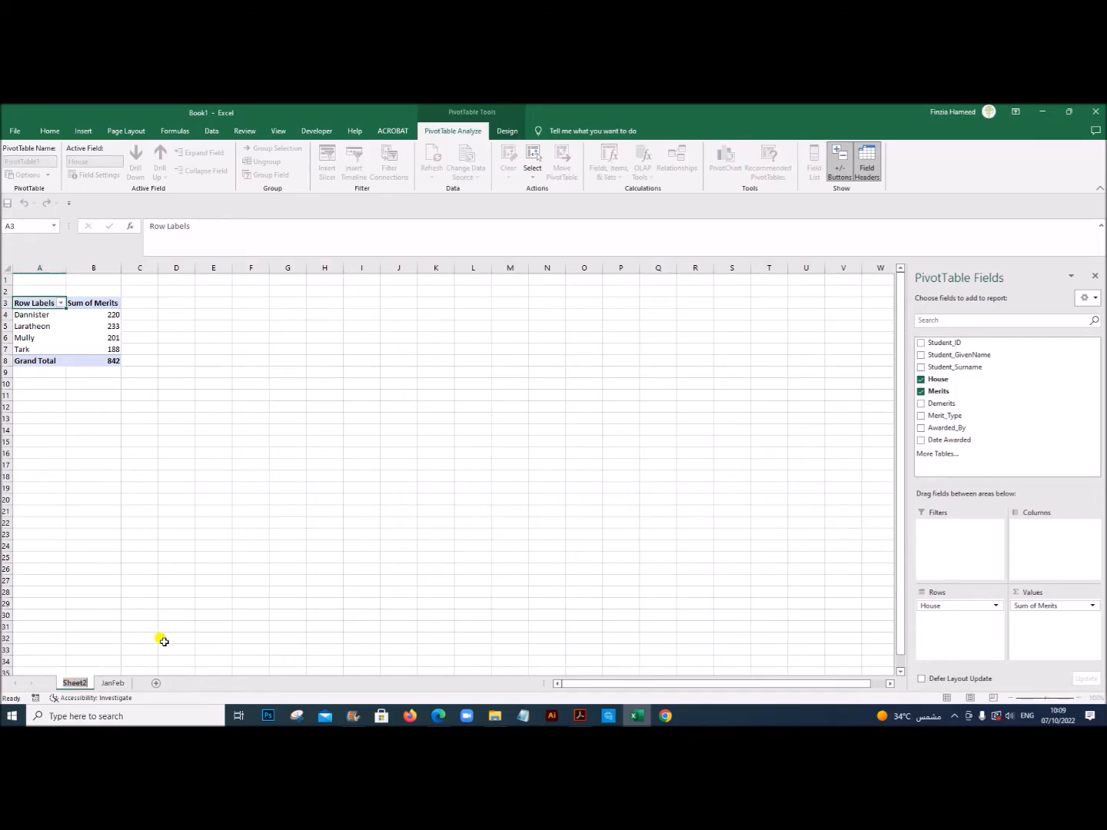
{"action": "type", "text": "Pivot"}
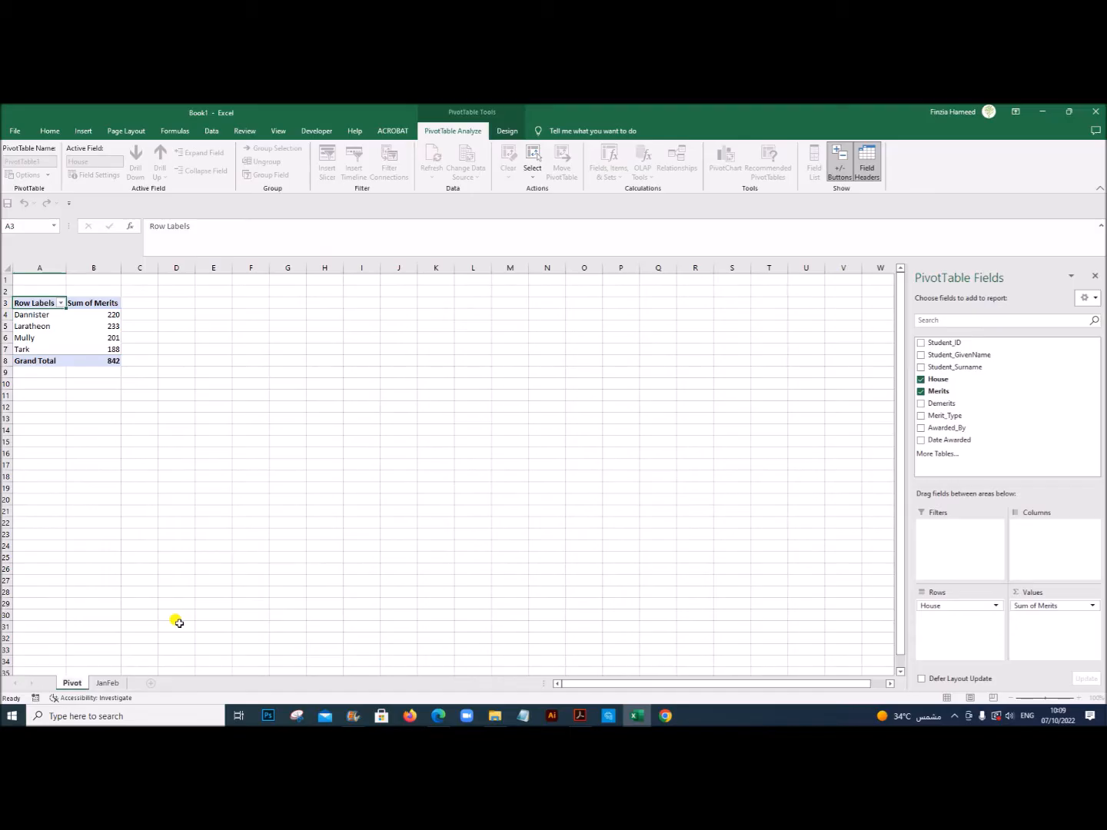
{"action": "type", "text": "_Me"}
{"action": "left_click", "coordinate": [246, 601]}
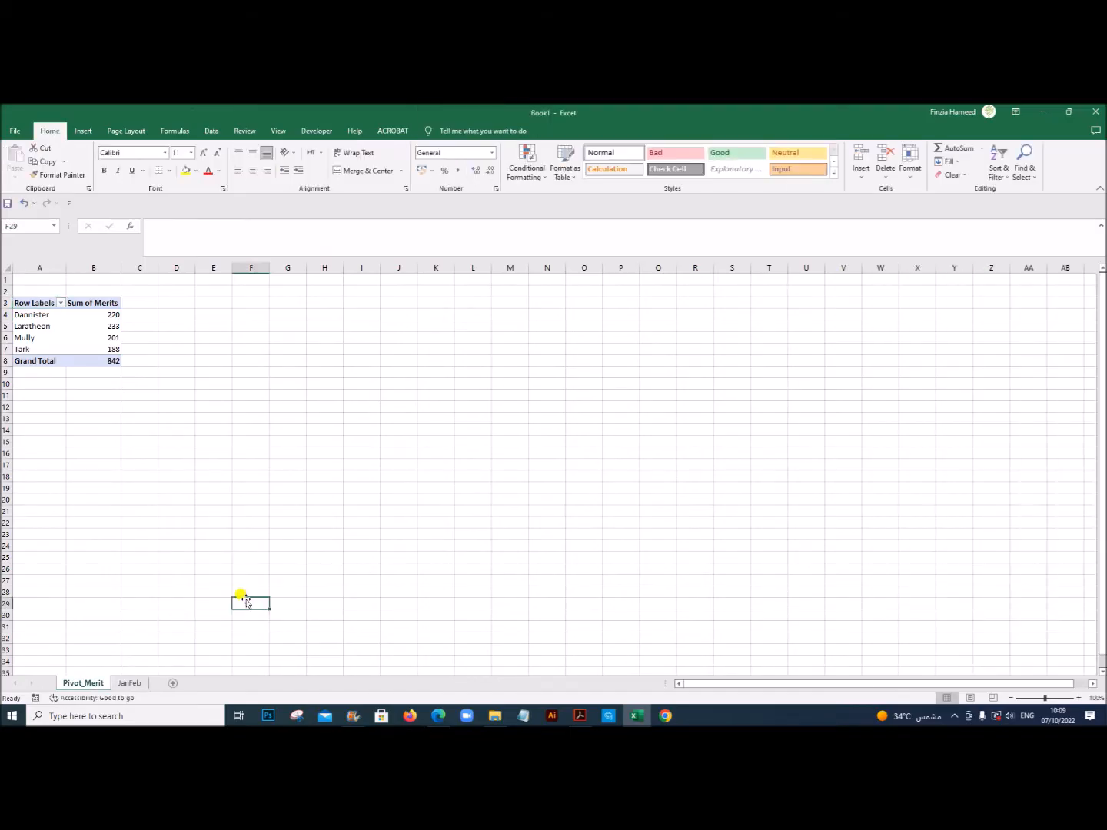
{"action": "left_click", "coordinate": [142, 373]}
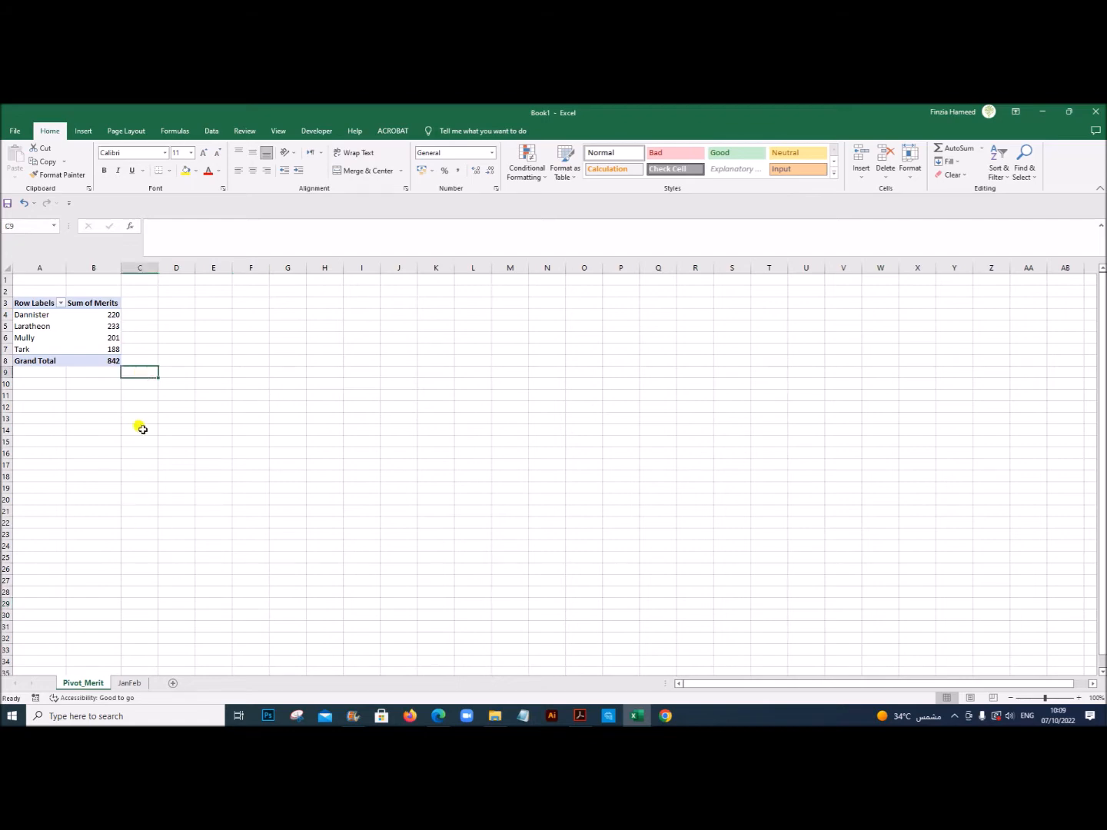
Step: Create a second PivotTable from the JanFeb data on a new worksheet, with House as rows and Sum of Demerits as values
{"action": "left_click", "coordinate": [135, 686]}
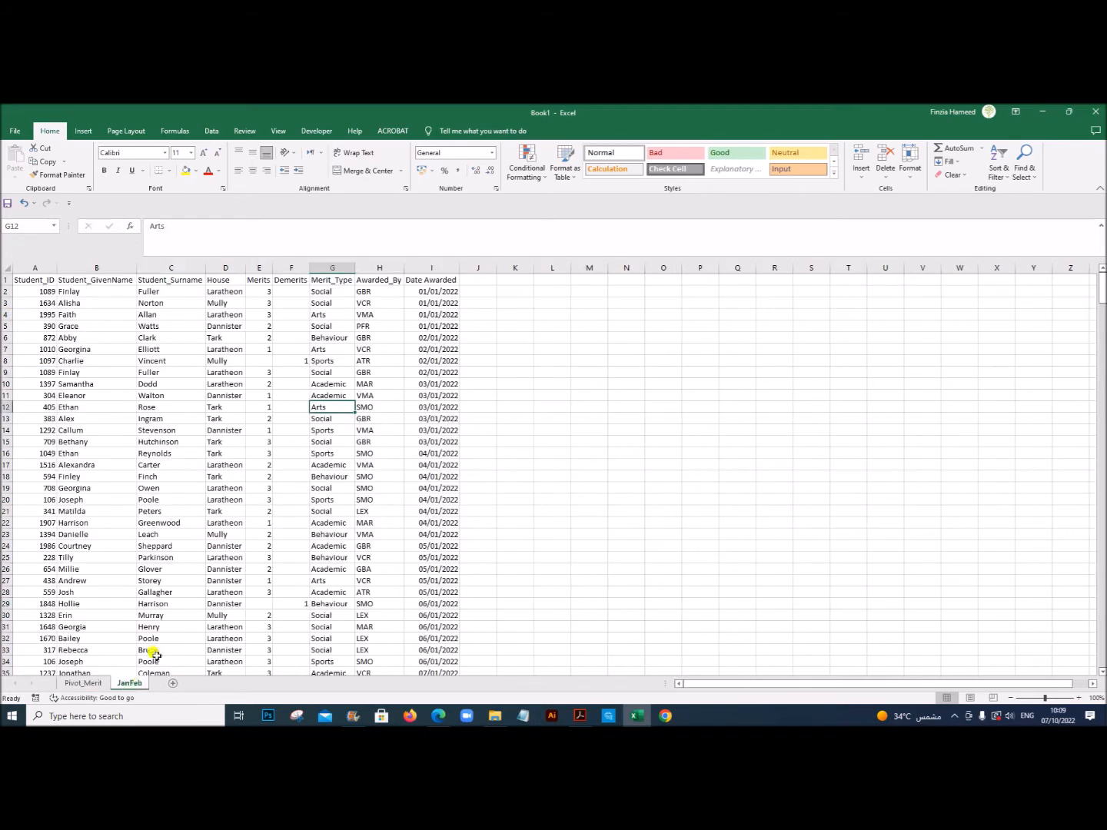
{"action": "left_click", "coordinate": [326, 453]}
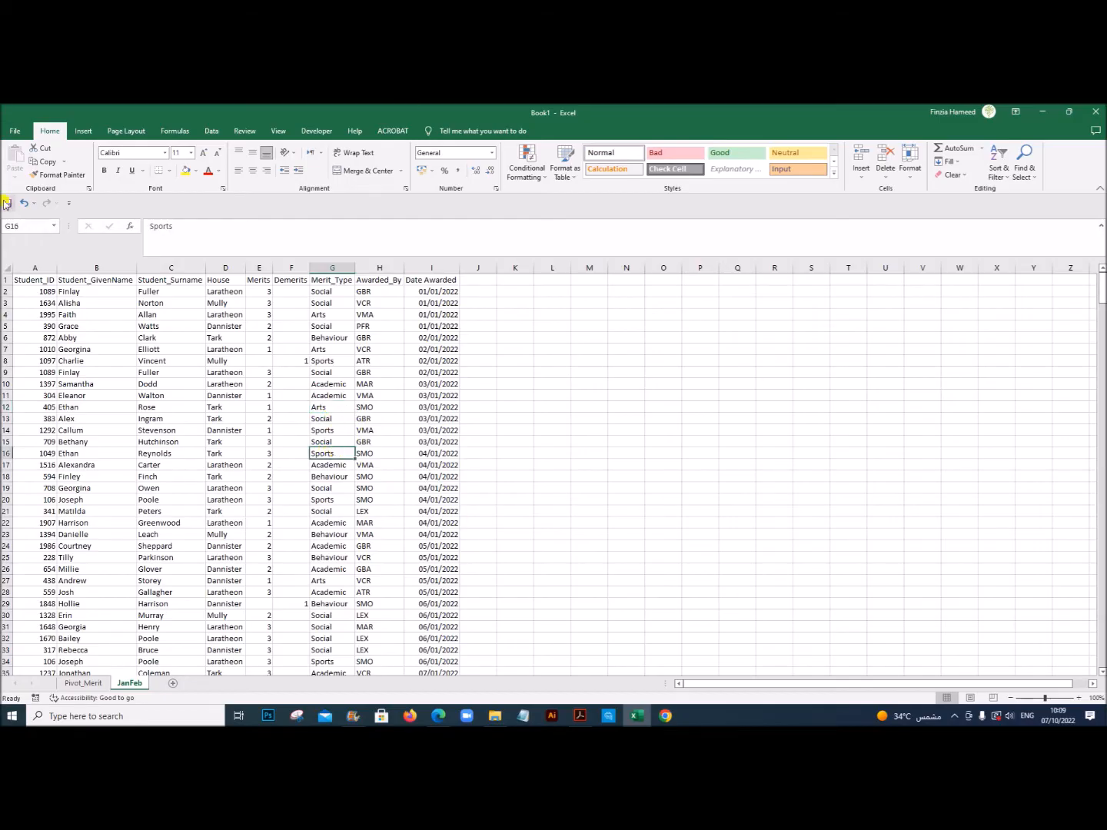
{"action": "left_click", "coordinate": [79, 131]}
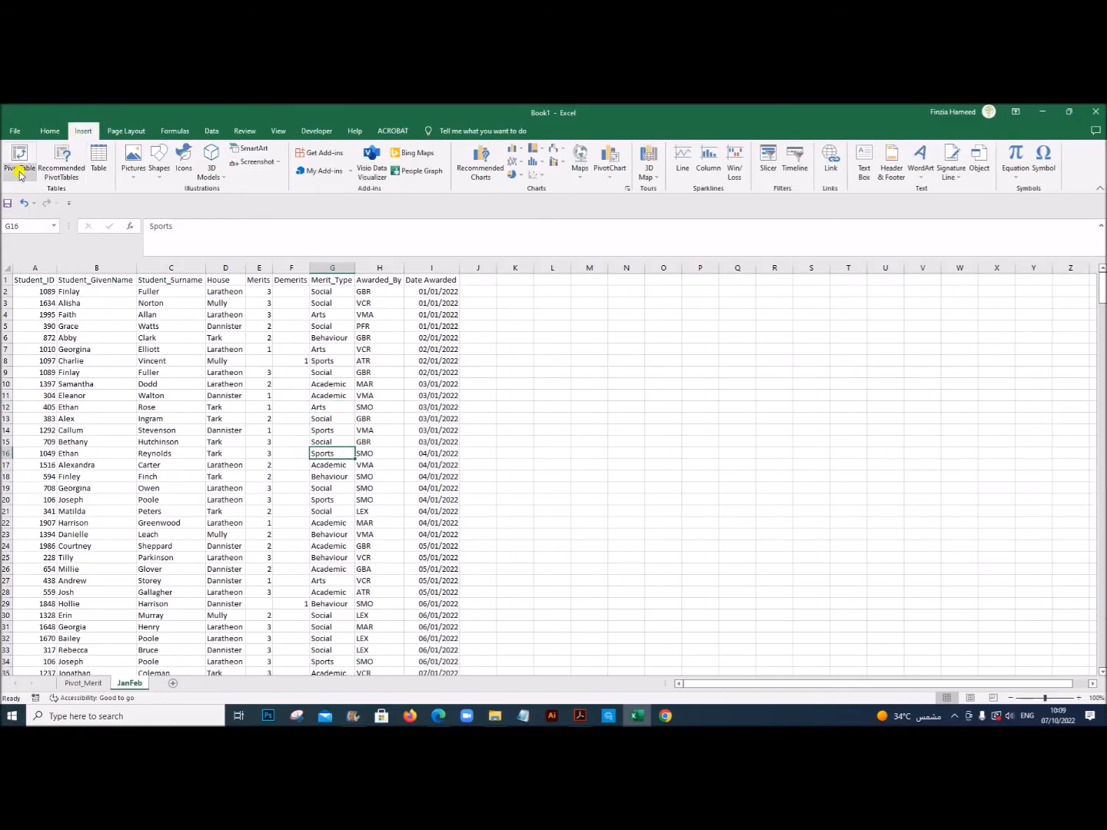
{"action": "left_click", "coordinate": [17, 180]}
{"action": "left_click", "coordinate": [31, 202]}
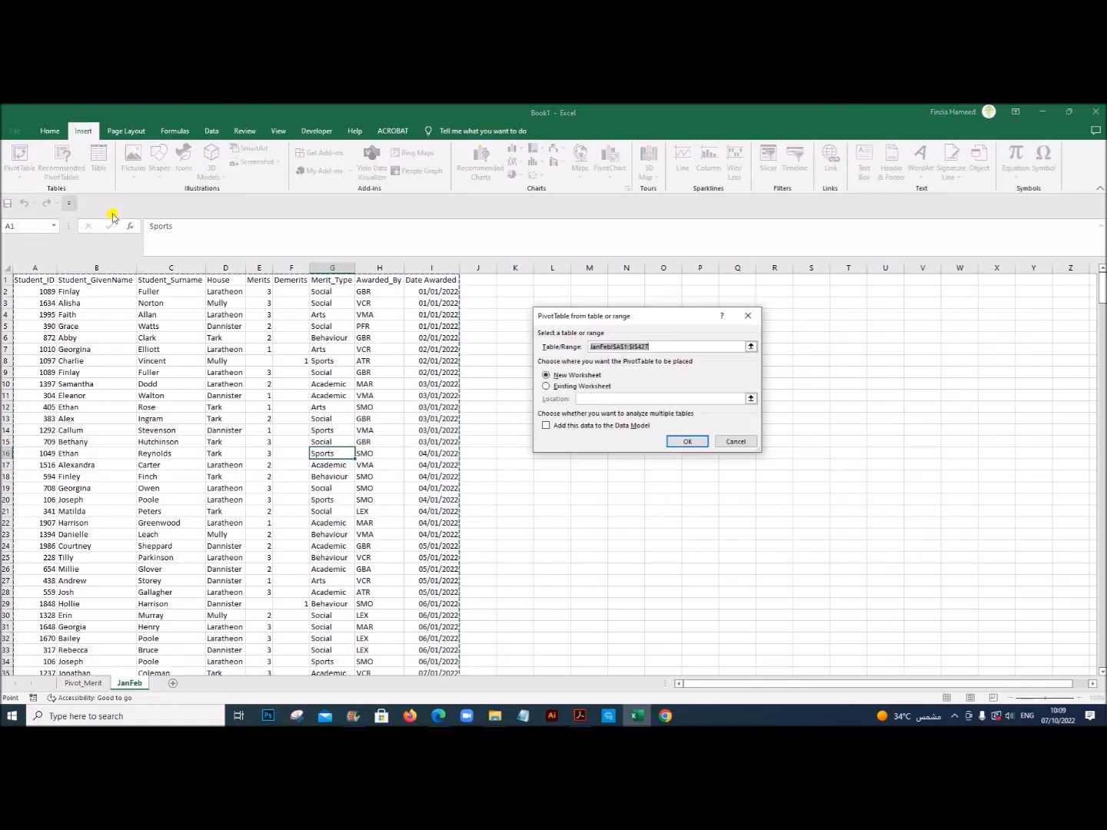
{"action": "left_click", "coordinate": [683, 443]}
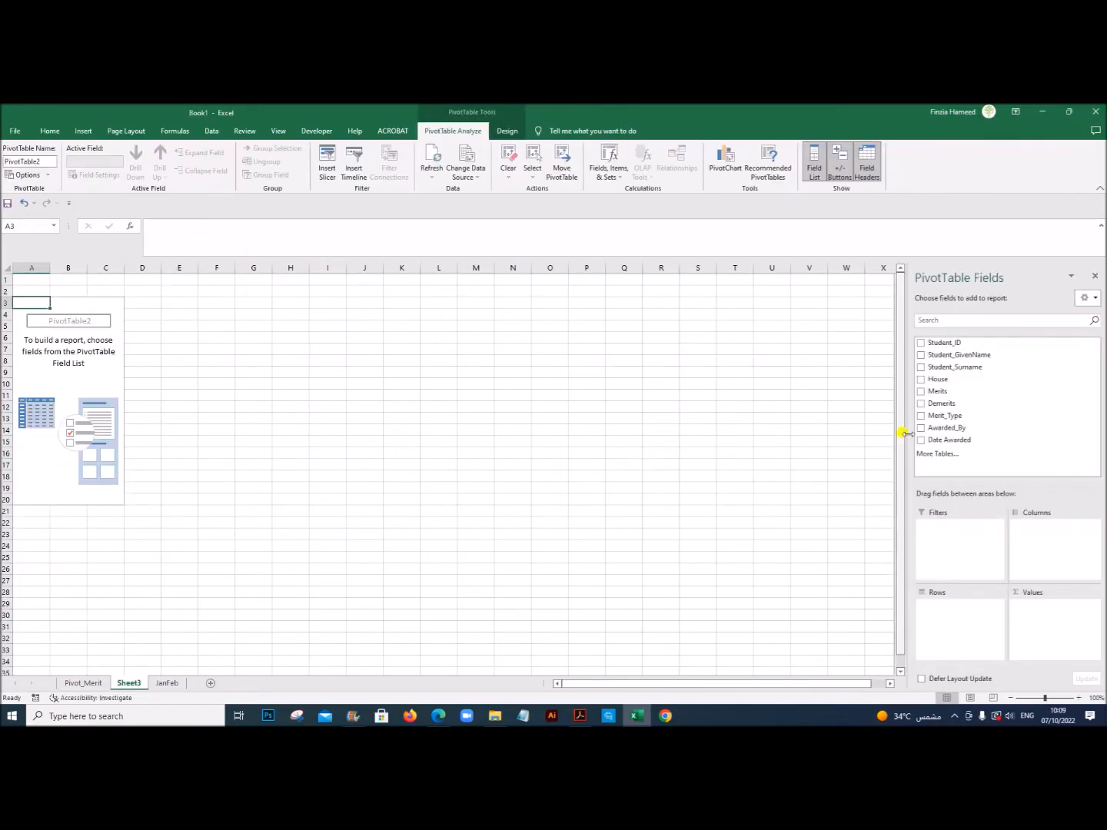
{"action": "left_click_drag", "start_coordinate": [938, 380], "coordinate": [942, 618]}
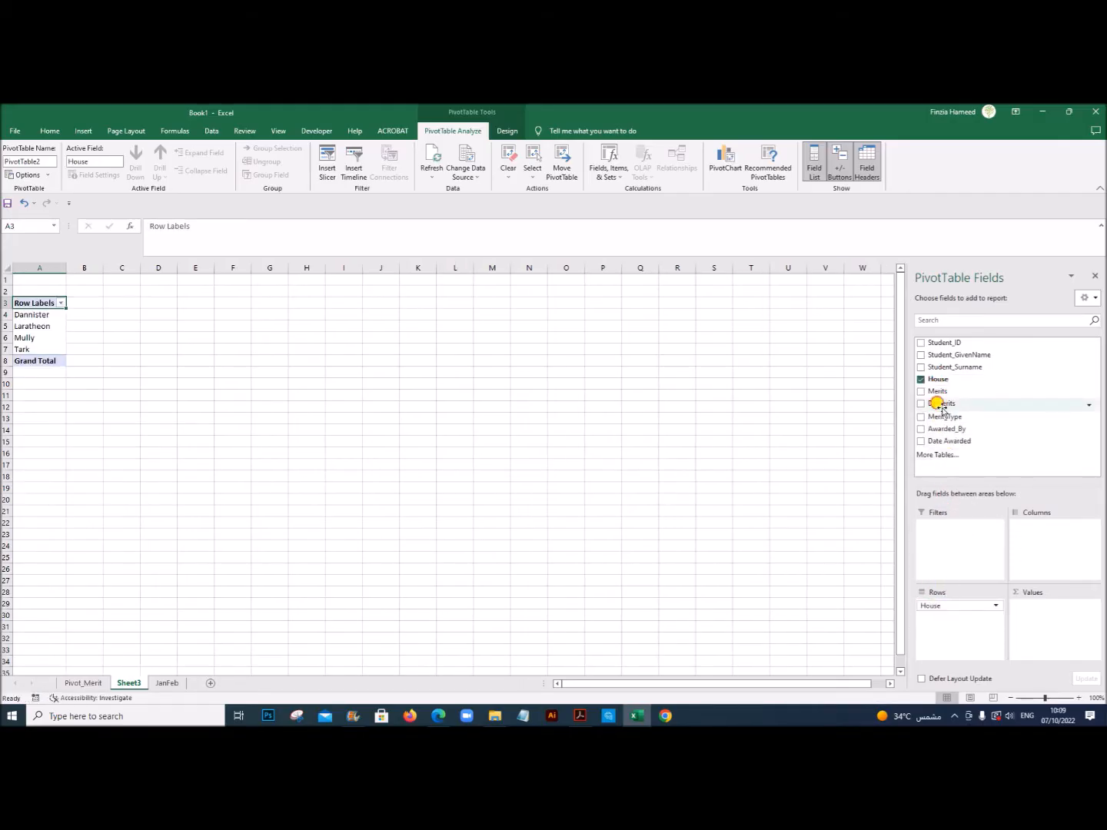
{"action": "left_click_drag", "start_coordinate": [942, 408], "coordinate": [1045, 621]}
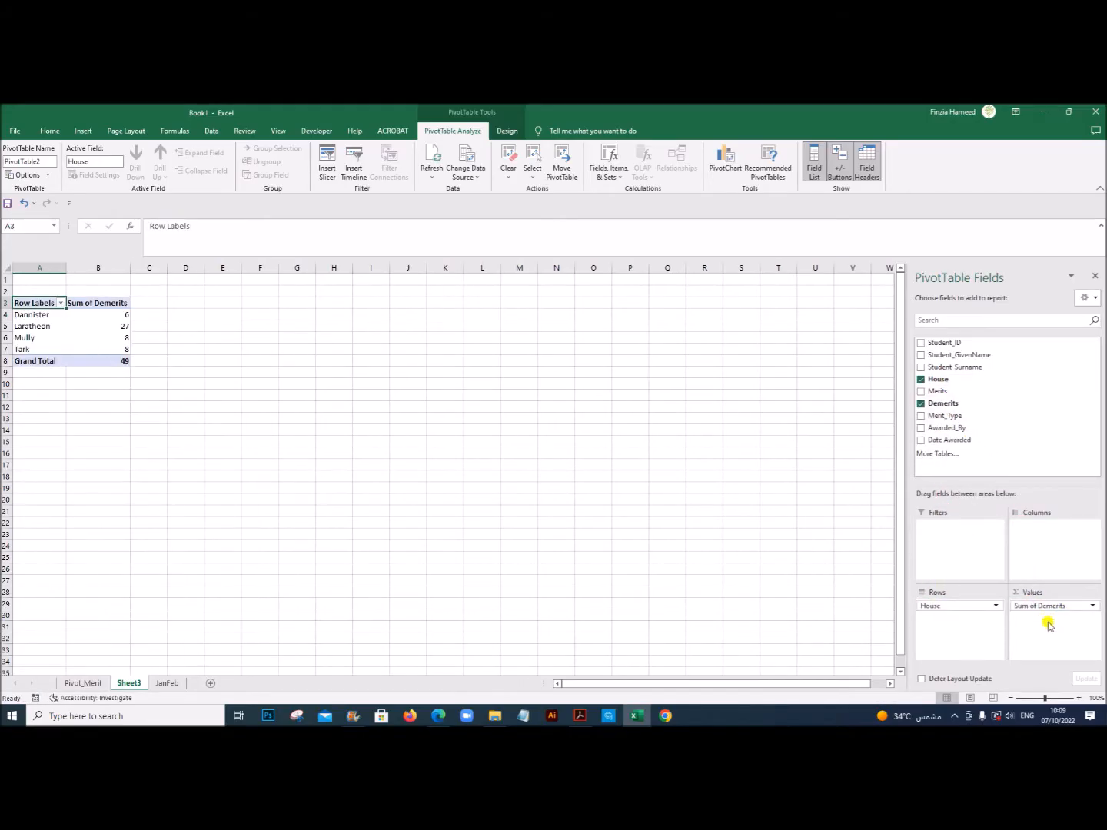
Step: Rename the worksheet holding the house demerits PivotTable as Pivot_Demerit
{"action": "double_click", "coordinate": [129, 683]}
{"action": "type", "text": "Pivot_Demeri"}
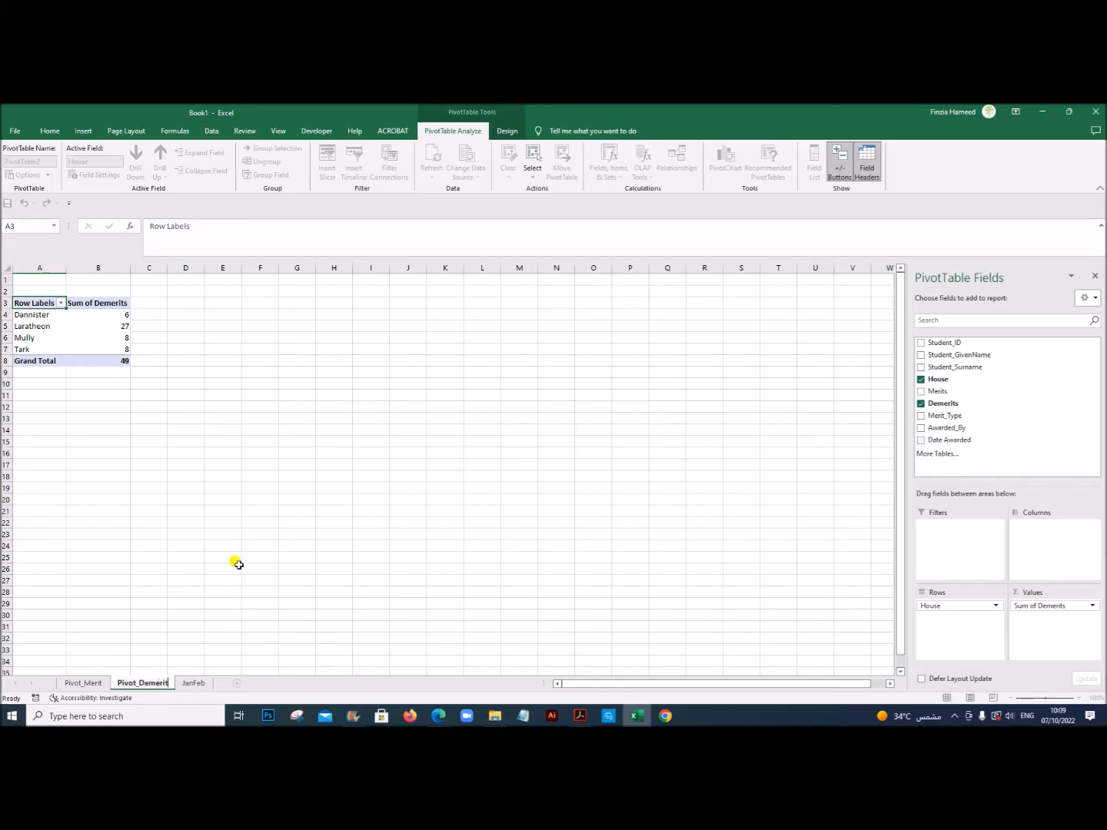
{"action": "left_click", "coordinate": [239, 564]}
Step: Check the Staff table in Acrobat, and back in Excel insert a third PivotTable from the JanFeb data on a new worksheet
{"action": "left_click", "coordinate": [192, 683]}
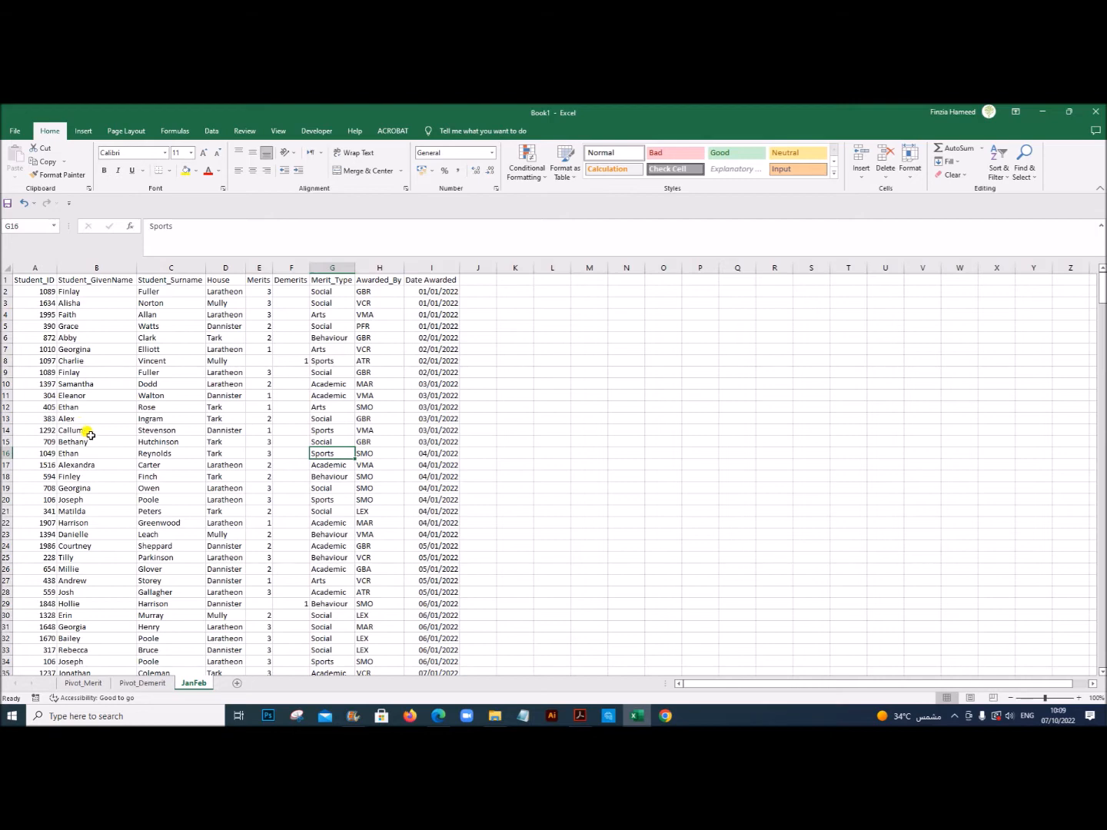
{"action": "left_click", "coordinate": [251, 407]}
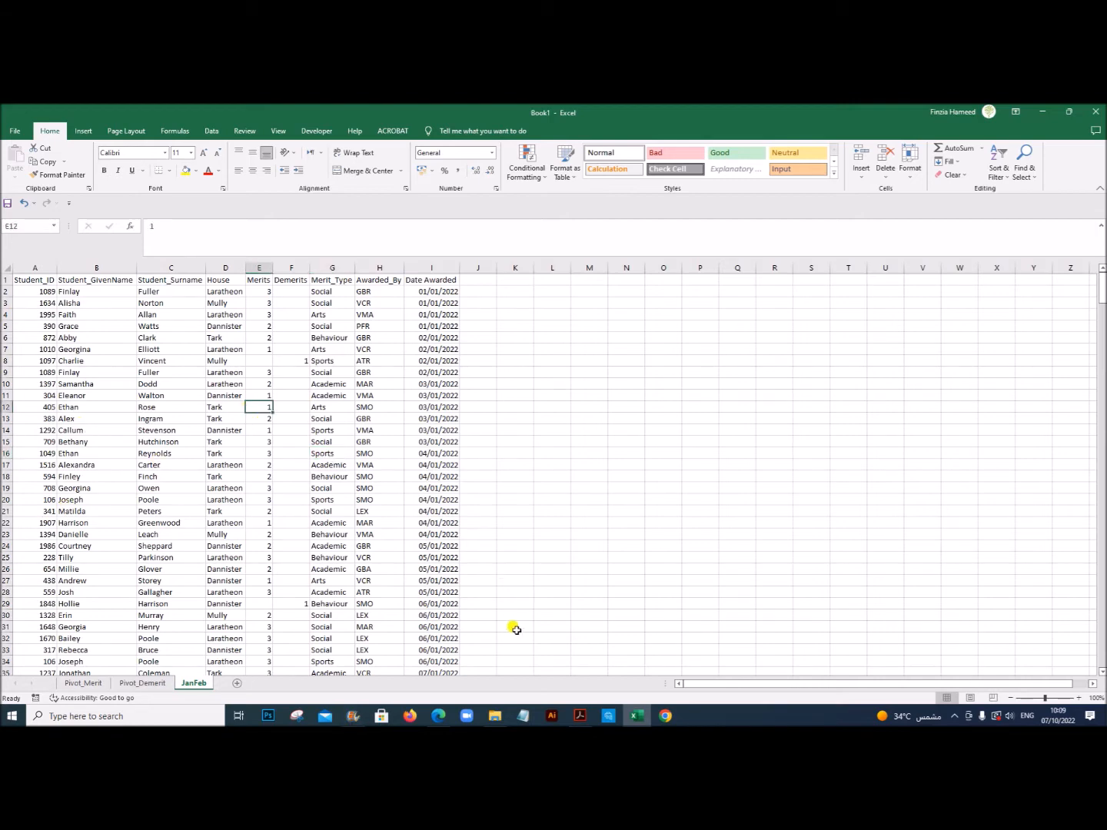
{"action": "left_click", "coordinate": [580, 716]}
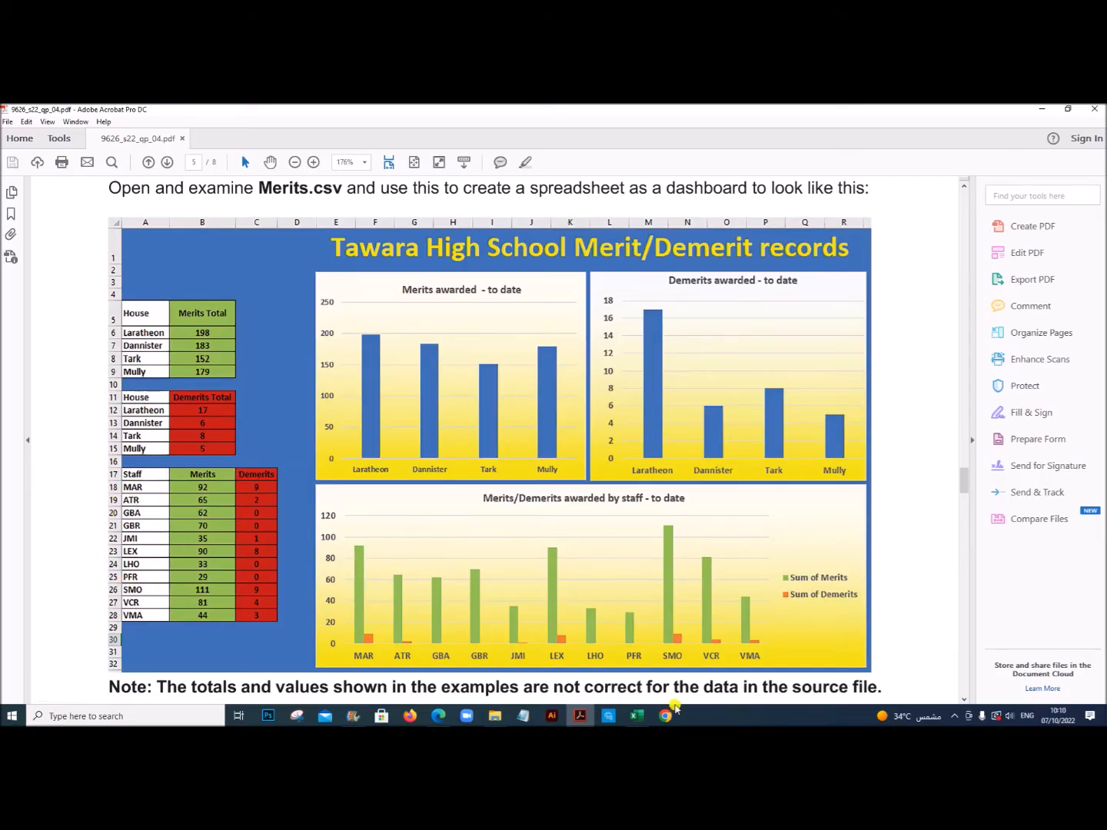
{"action": "left_click", "coordinate": [636, 715]}
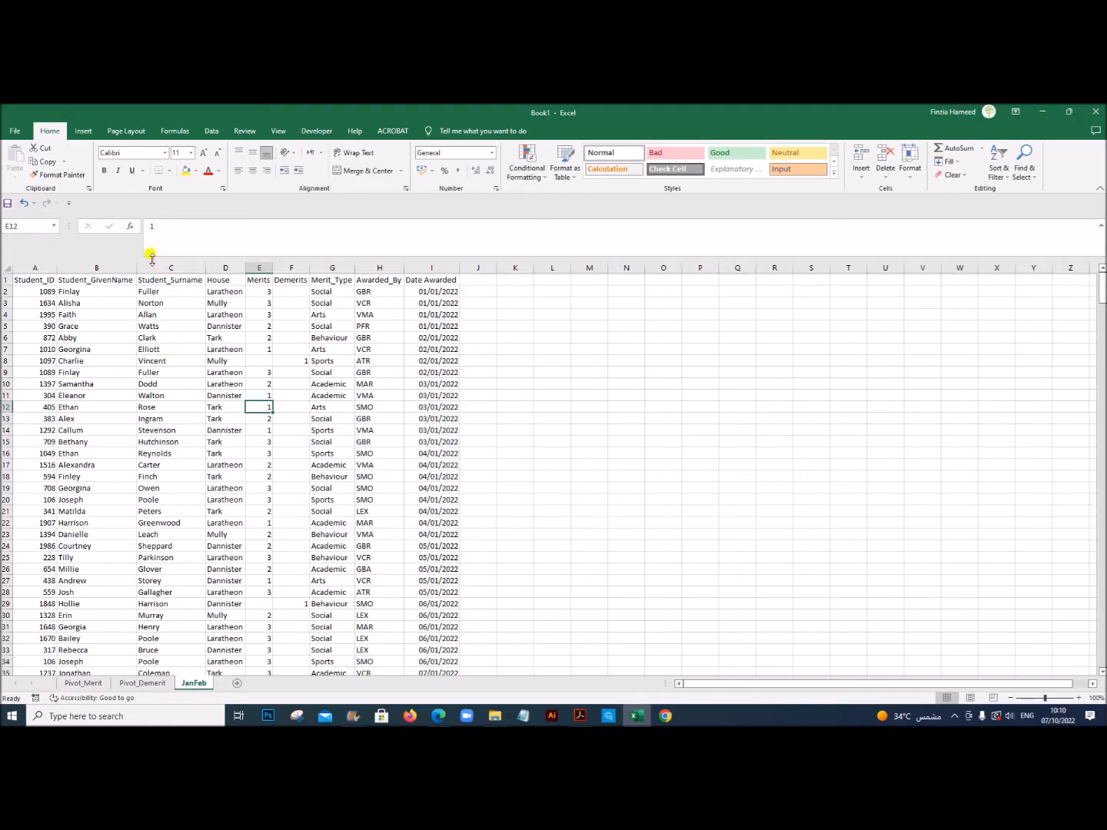
{"action": "left_click", "coordinate": [83, 131]}
{"action": "left_click", "coordinate": [19, 171]}
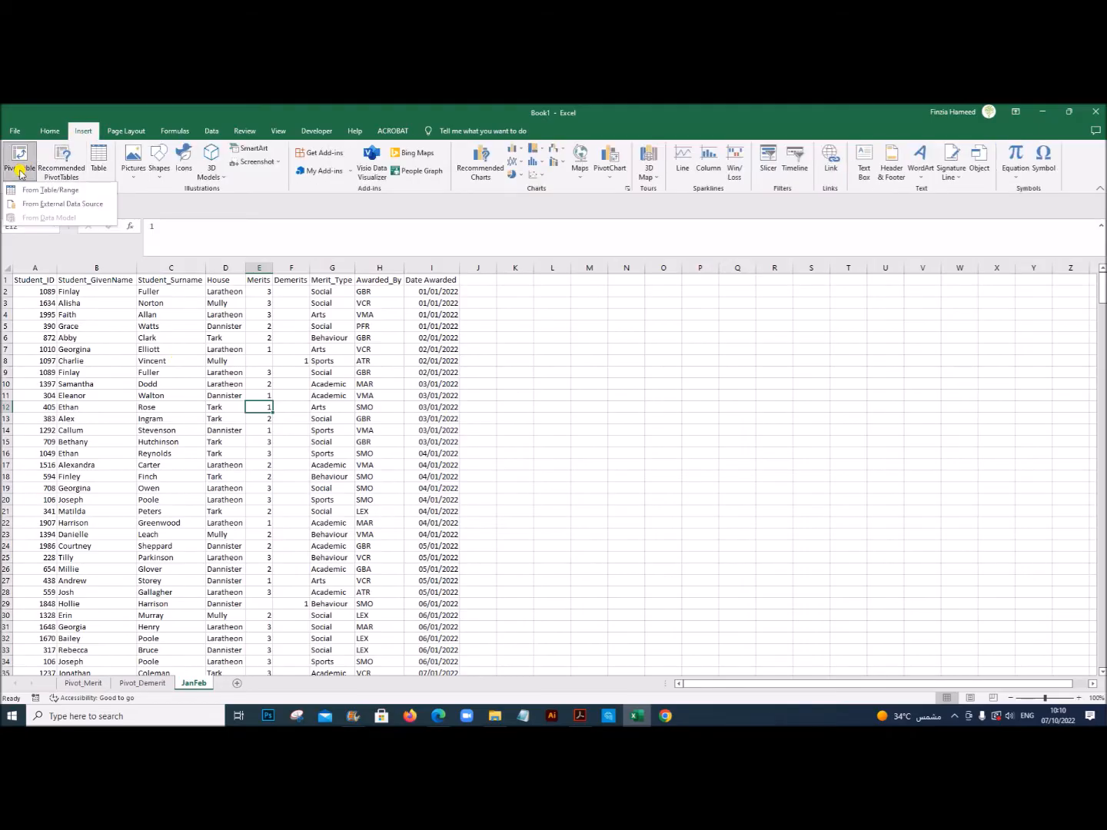
{"action": "left_click", "coordinate": [28, 189]}
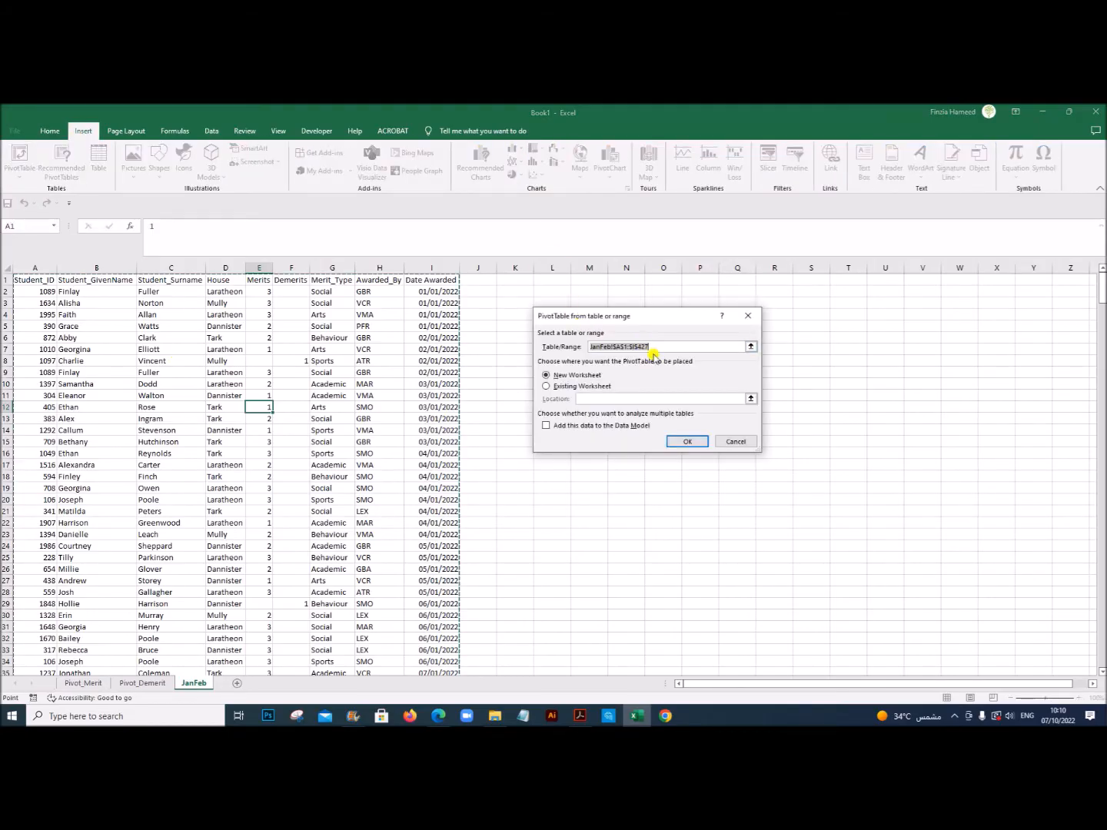
{"action": "left_click", "coordinate": [682, 442]}
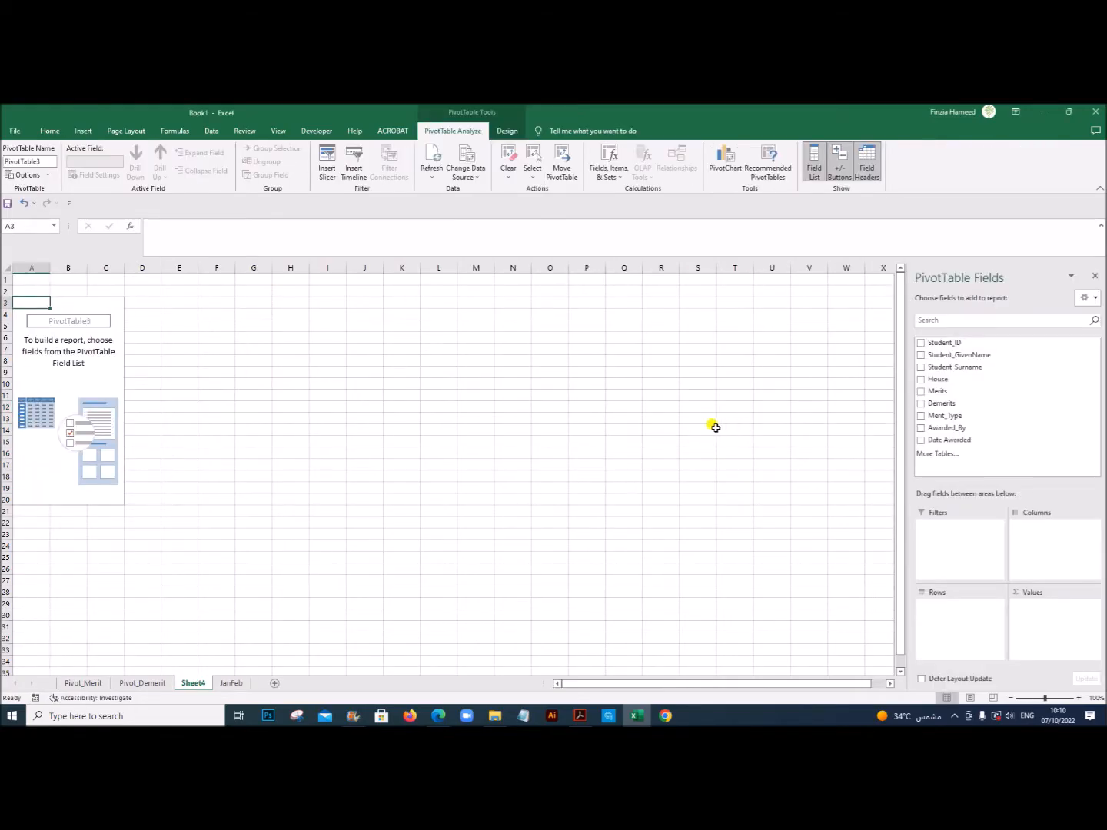
Step: Set the third PivotTable's rows to Awarded_By and its values to Sum of Merits and Sum of Demerits
{"action": "left_click", "coordinate": [953, 441]}
{"action": "left_click", "coordinate": [945, 429]}
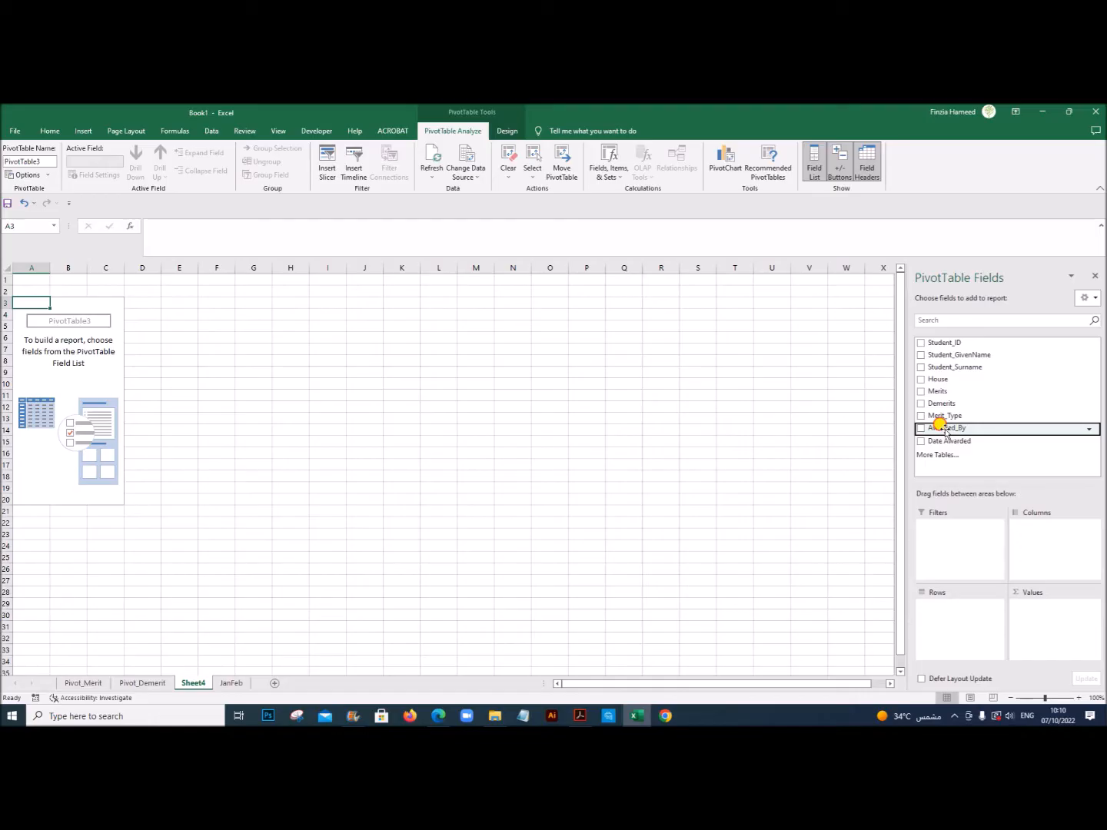
{"action": "left_click_drag", "start_coordinate": [946, 430], "coordinate": [953, 620]}
{"action": "left_click_drag", "start_coordinate": [938, 393], "coordinate": [1035, 613]}
{"action": "left_click_drag", "start_coordinate": [938, 404], "coordinate": [1028, 616]}
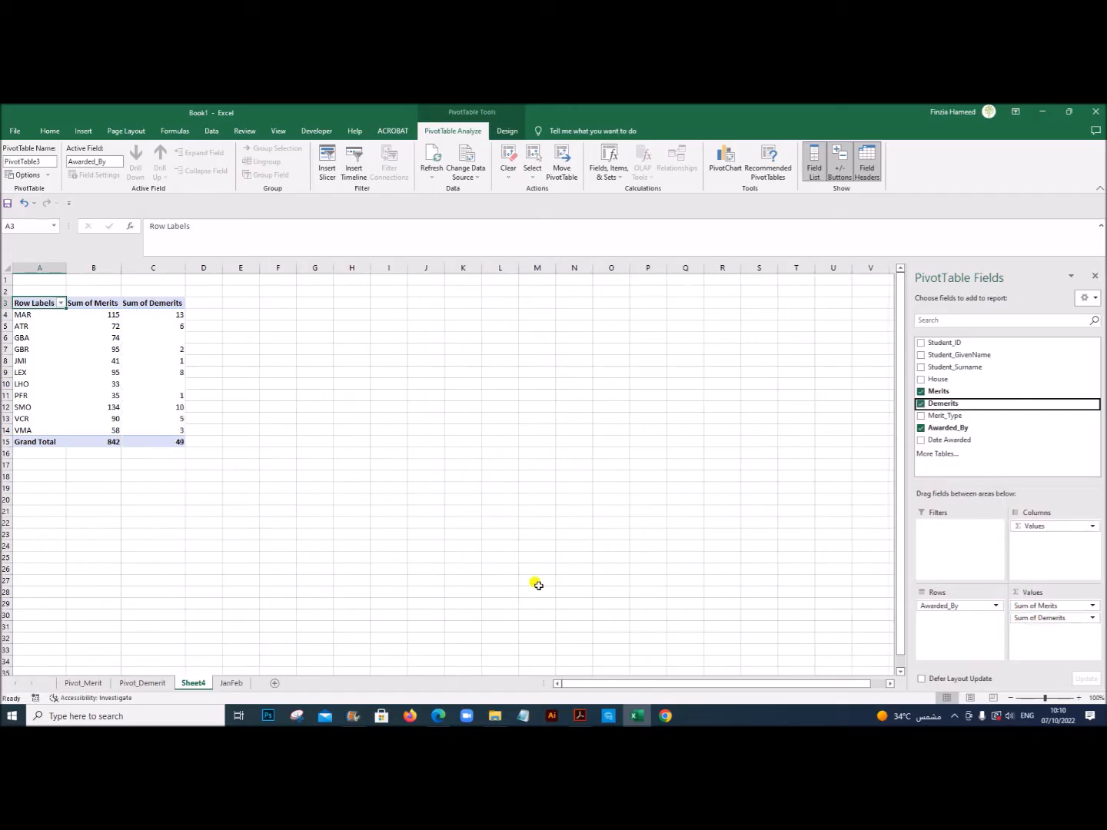
Step: Rename the worksheet holding the staff merits and demerits PivotTable as Pivot_Staff
{"action": "left_click", "coordinate": [271, 453]}
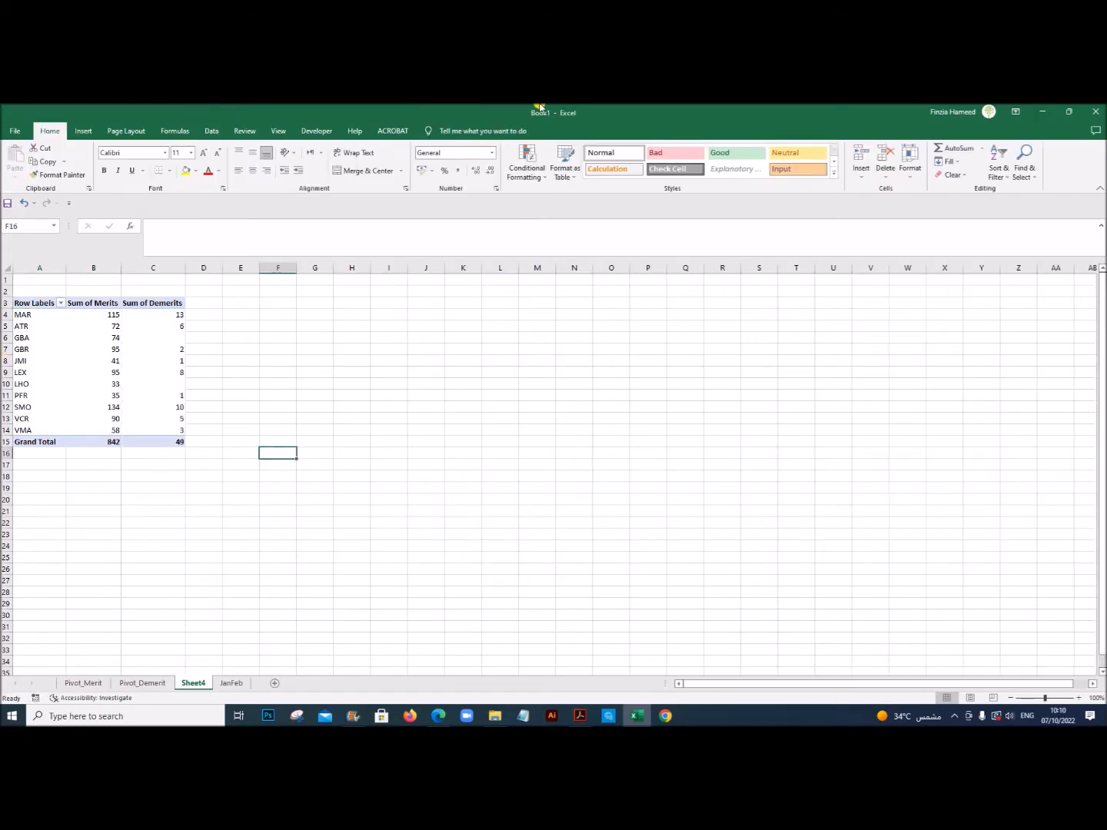
{"action": "left_click", "coordinate": [63, 318]}
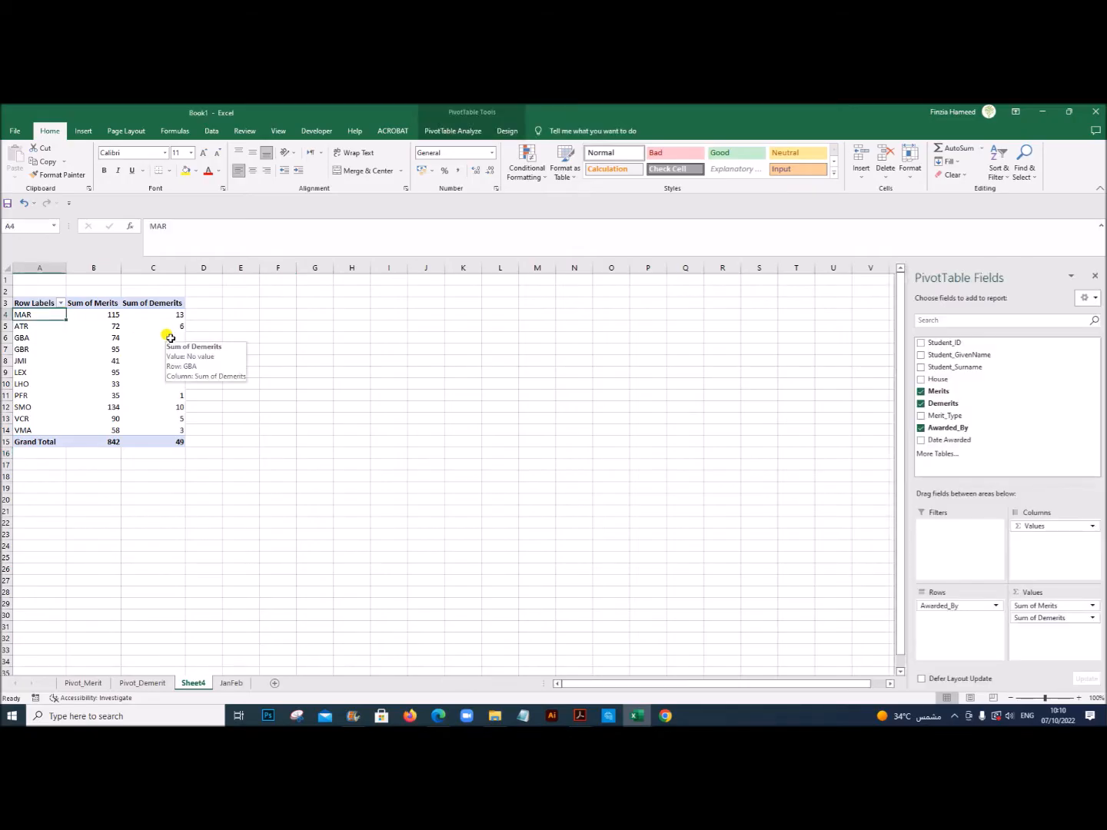
{"action": "double_click", "coordinate": [195, 683]}
{"action": "type", "text": "Pivot"}
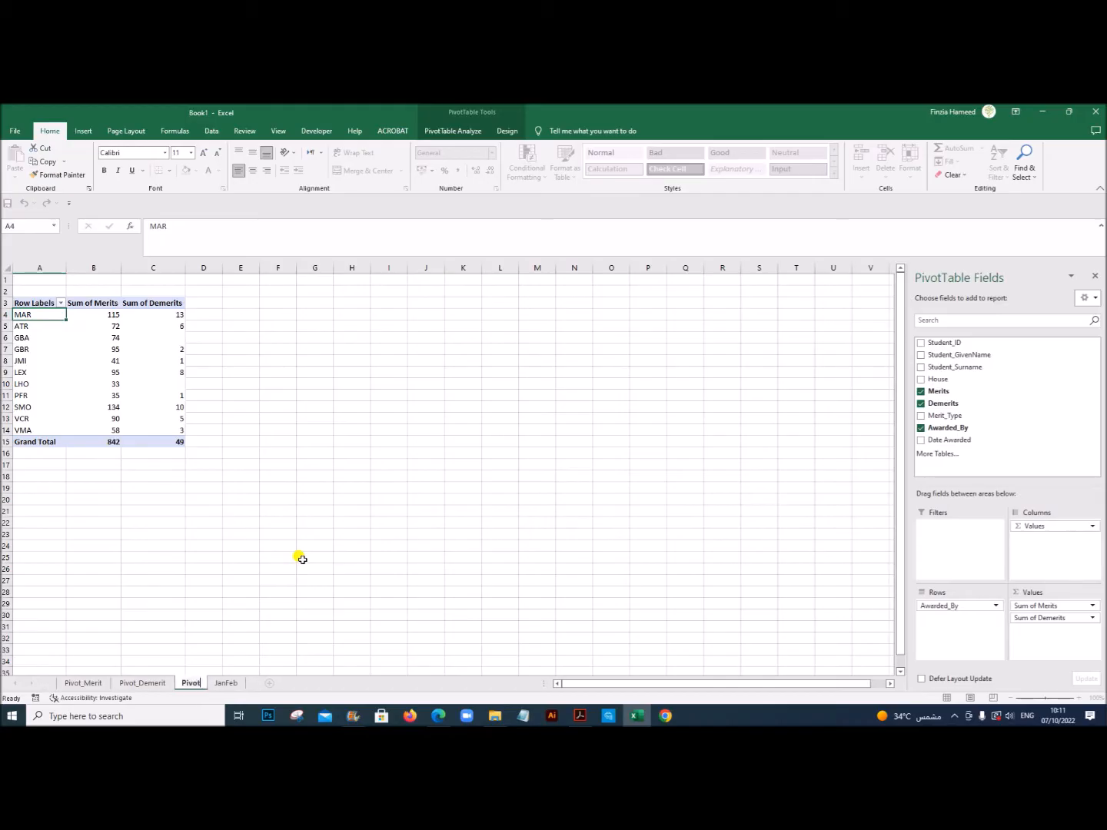
{"action": "type", "text": "_Staff"}
{"action": "left_click", "coordinate": [321, 554]}
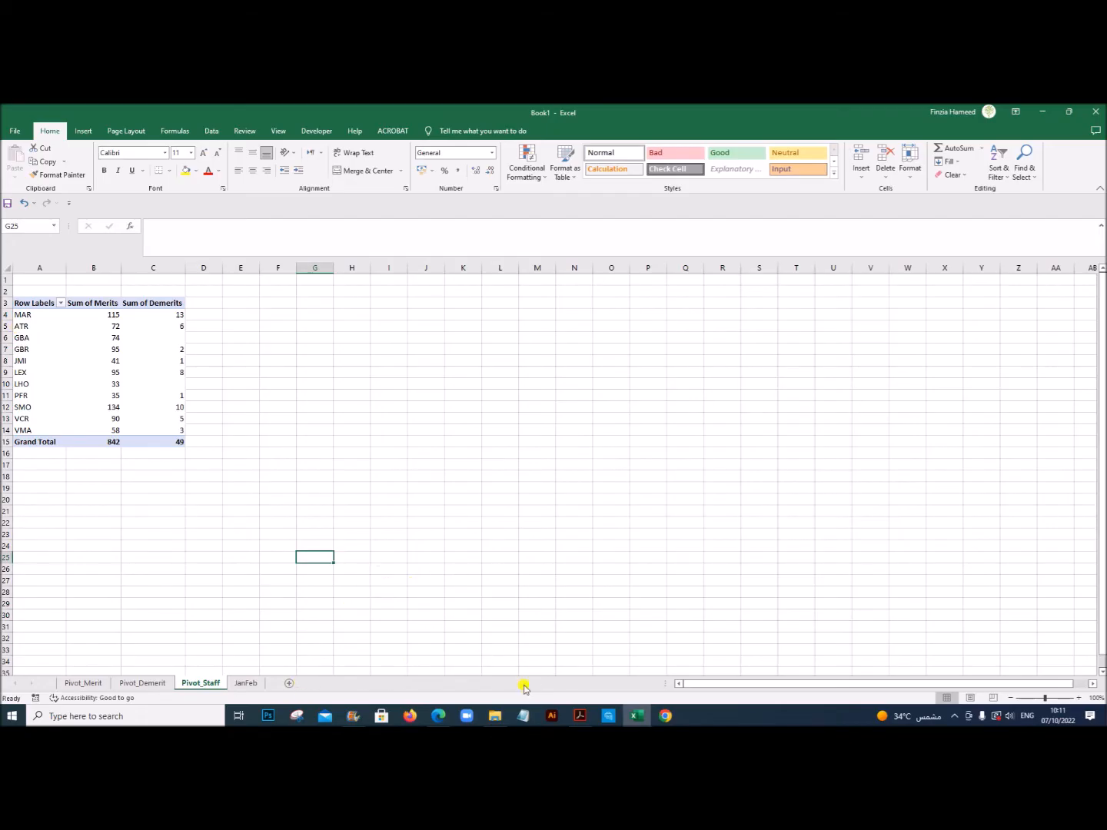
Step: Check the example dashboard in Acrobat, and back in Excel insert a 2-D clustered column chart of the Pivot_Merit house totals with all field buttons hidden
{"action": "left_click", "coordinate": [579, 716]}
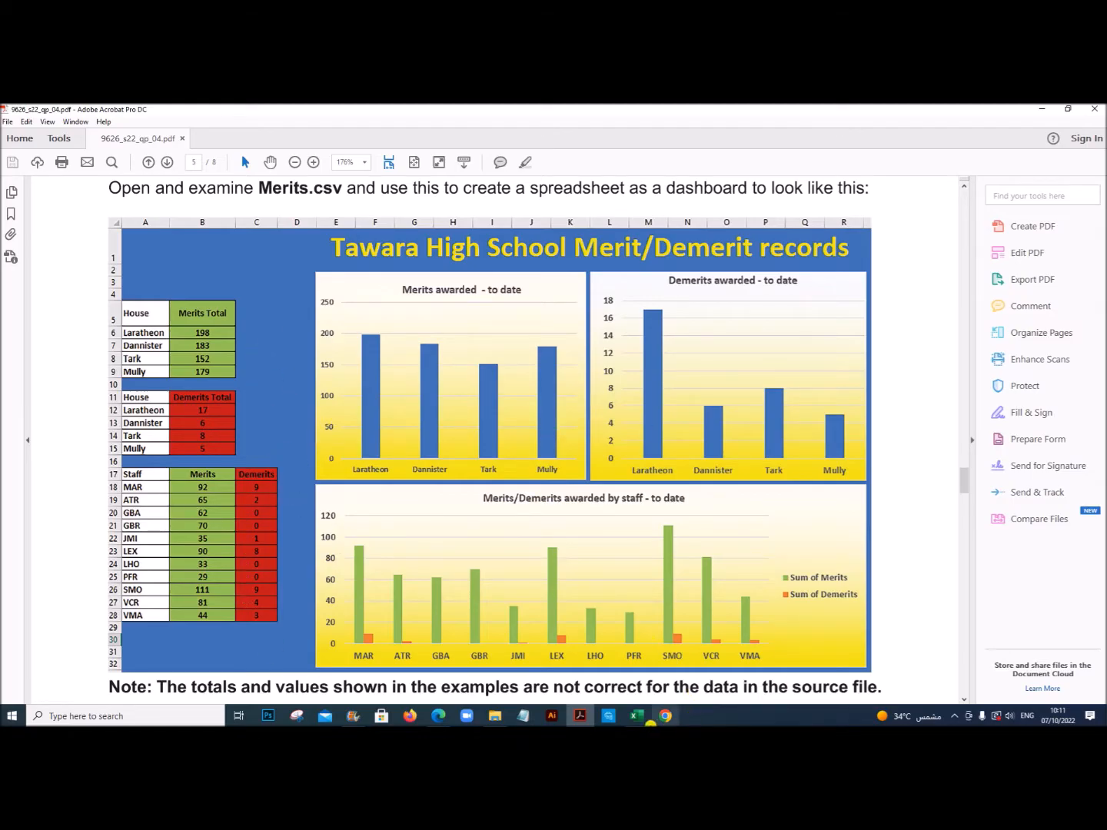
{"action": "left_click", "coordinate": [636, 715]}
{"action": "left_click", "coordinate": [85, 683]}
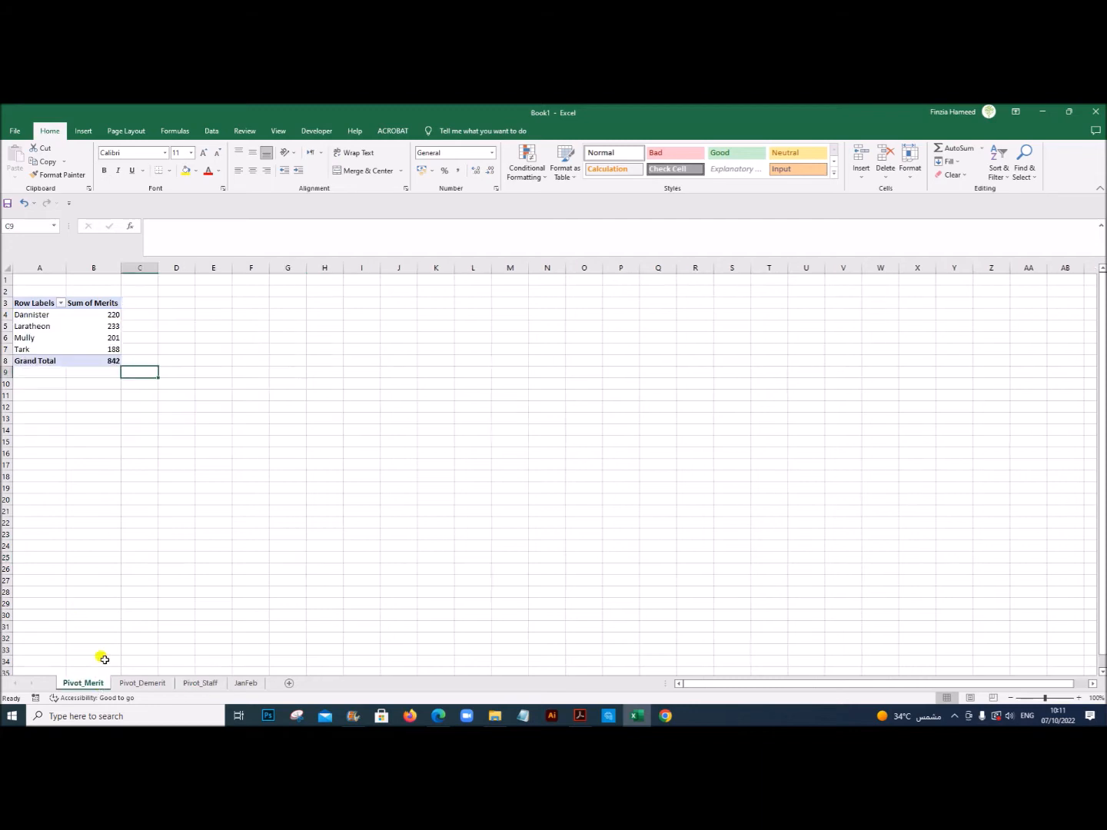
{"action": "left_click_drag", "start_coordinate": [37, 315], "coordinate": [111, 347]}
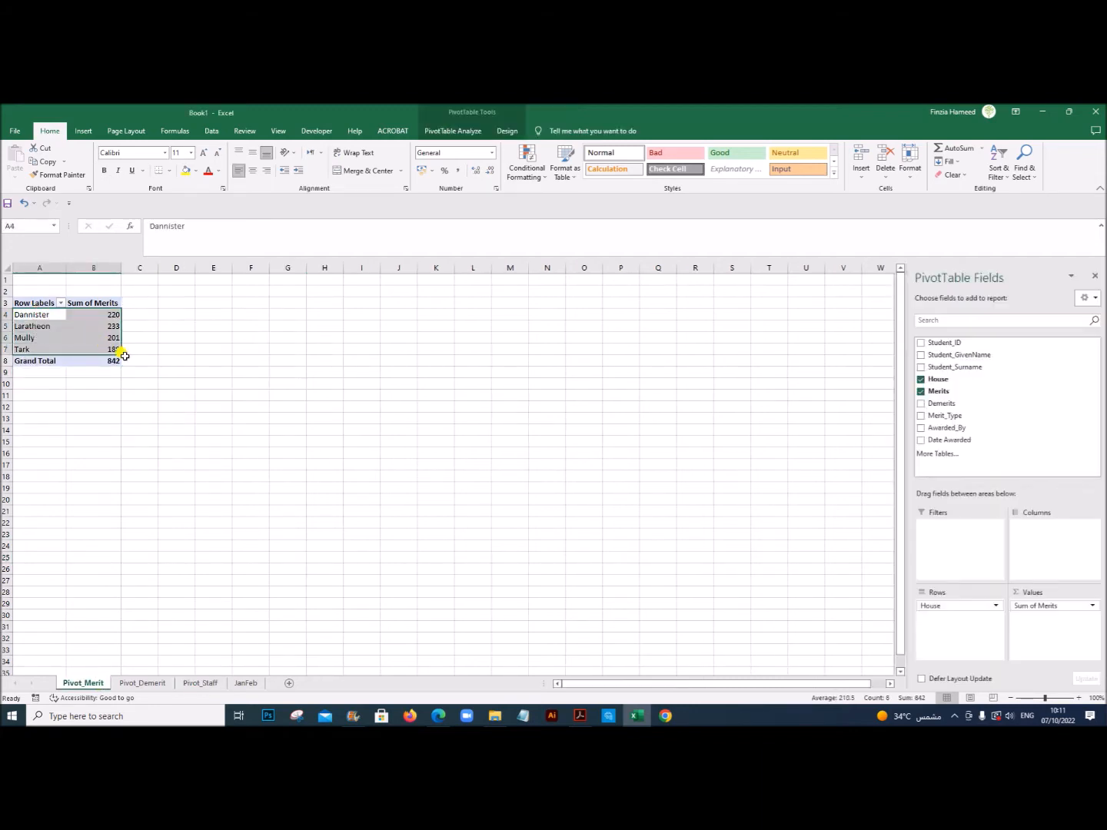
{"action": "left_click", "coordinate": [89, 131]}
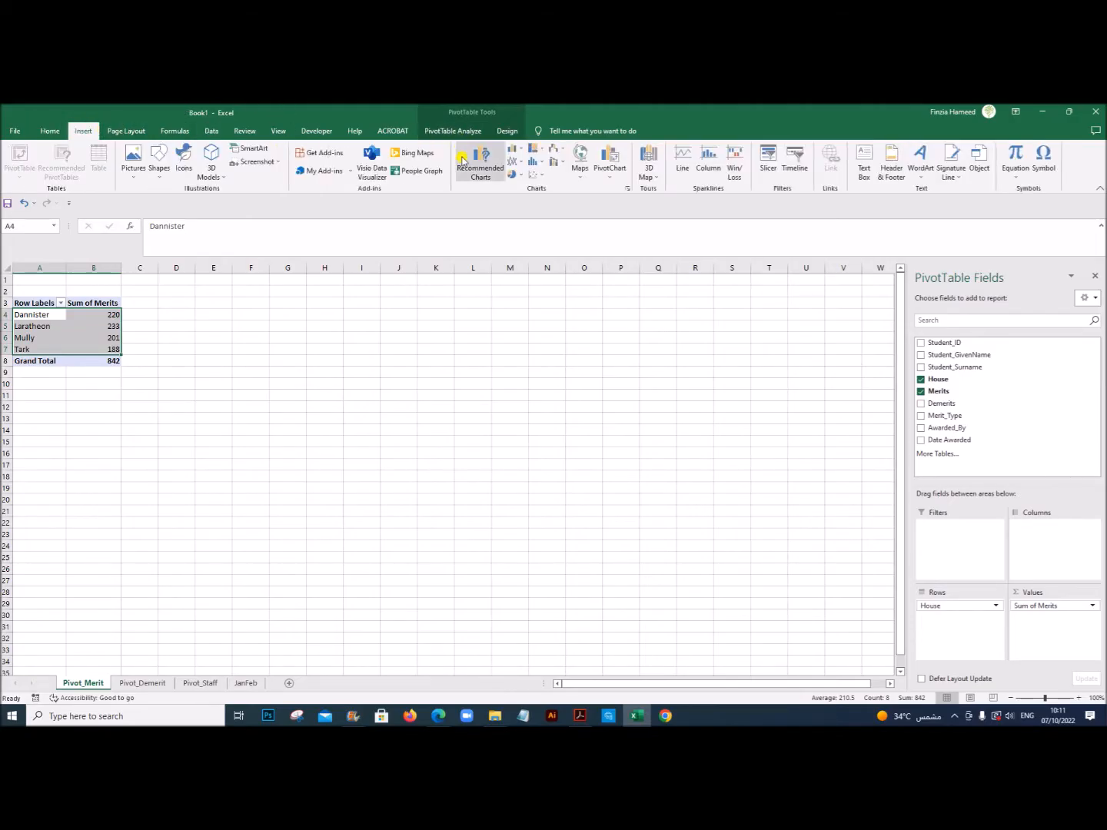
{"action": "left_click", "coordinate": [524, 153]}
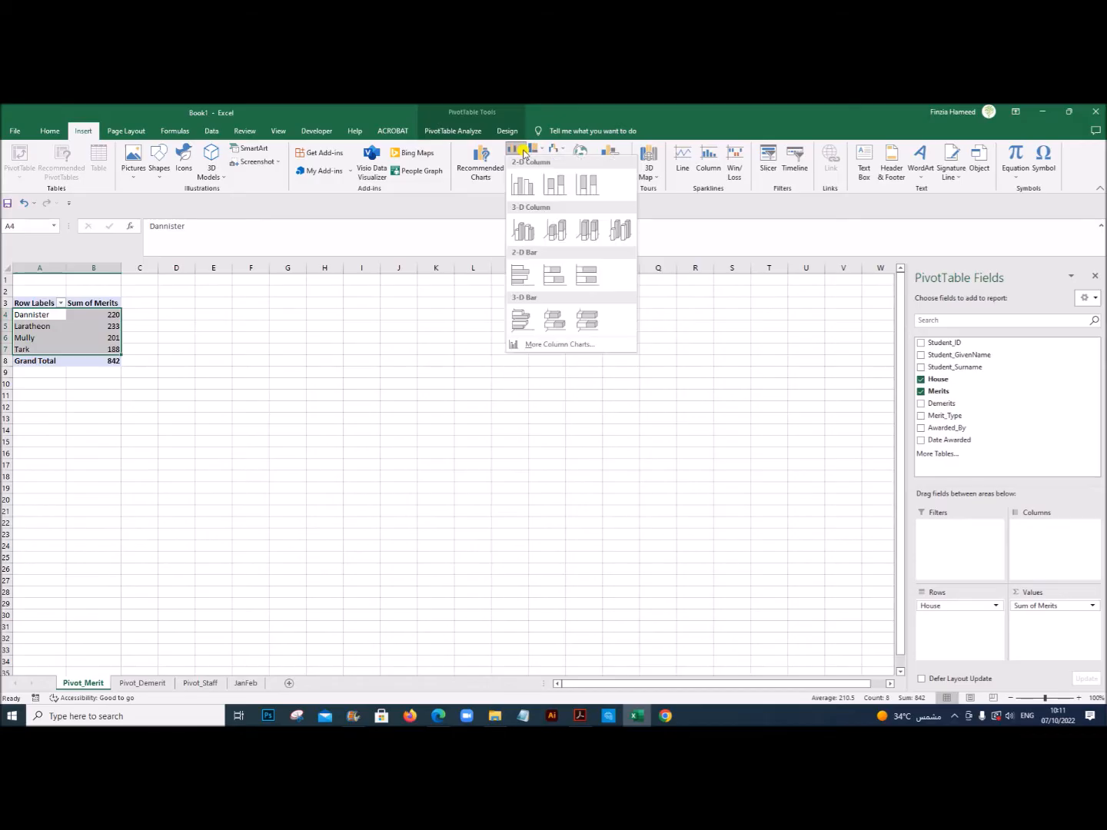
{"action": "left_click", "coordinate": [520, 202]}
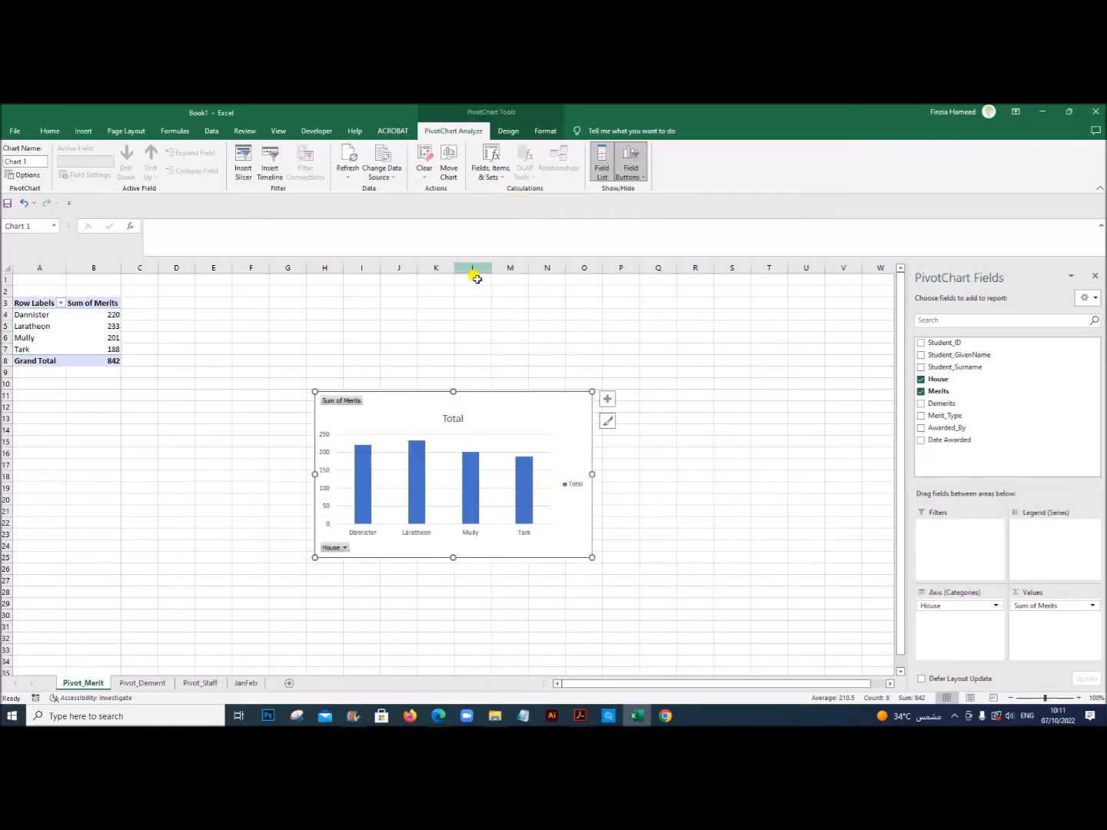
{"action": "left_click_drag", "start_coordinate": [477, 398], "coordinate": [456, 323]}
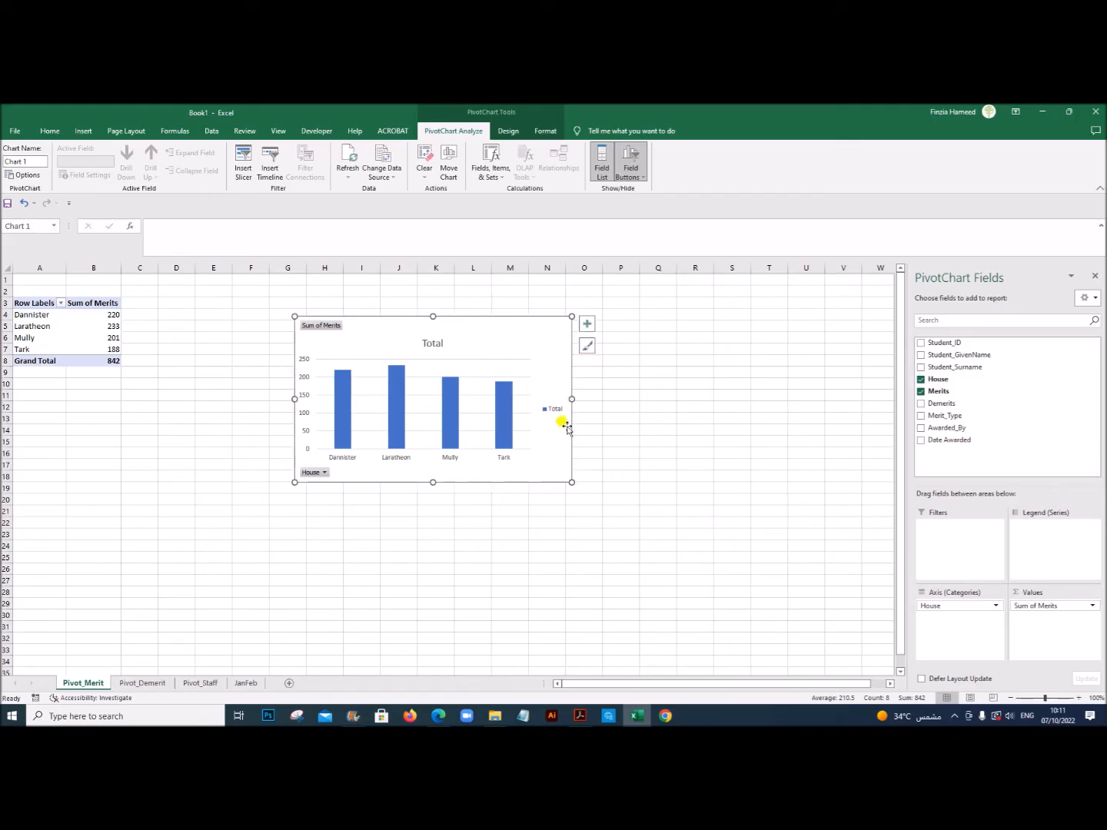
{"action": "right_click", "coordinate": [326, 328]}
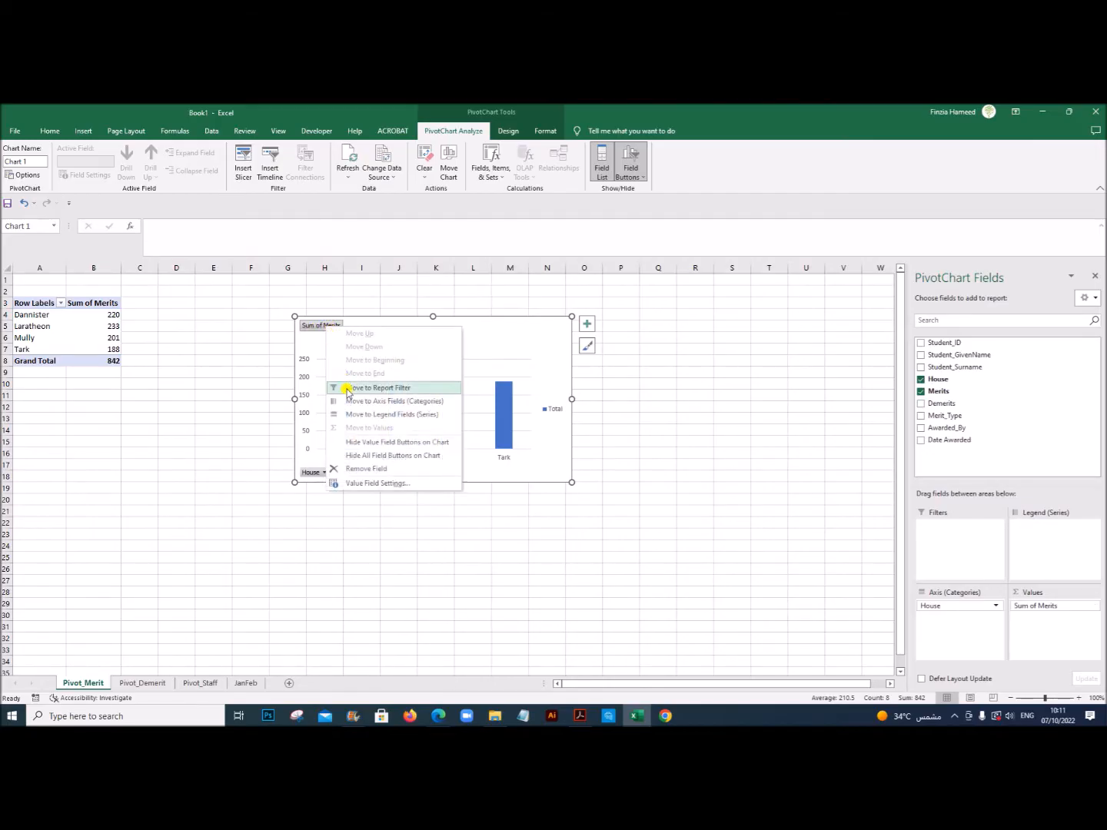
{"action": "left_click", "coordinate": [383, 458]}
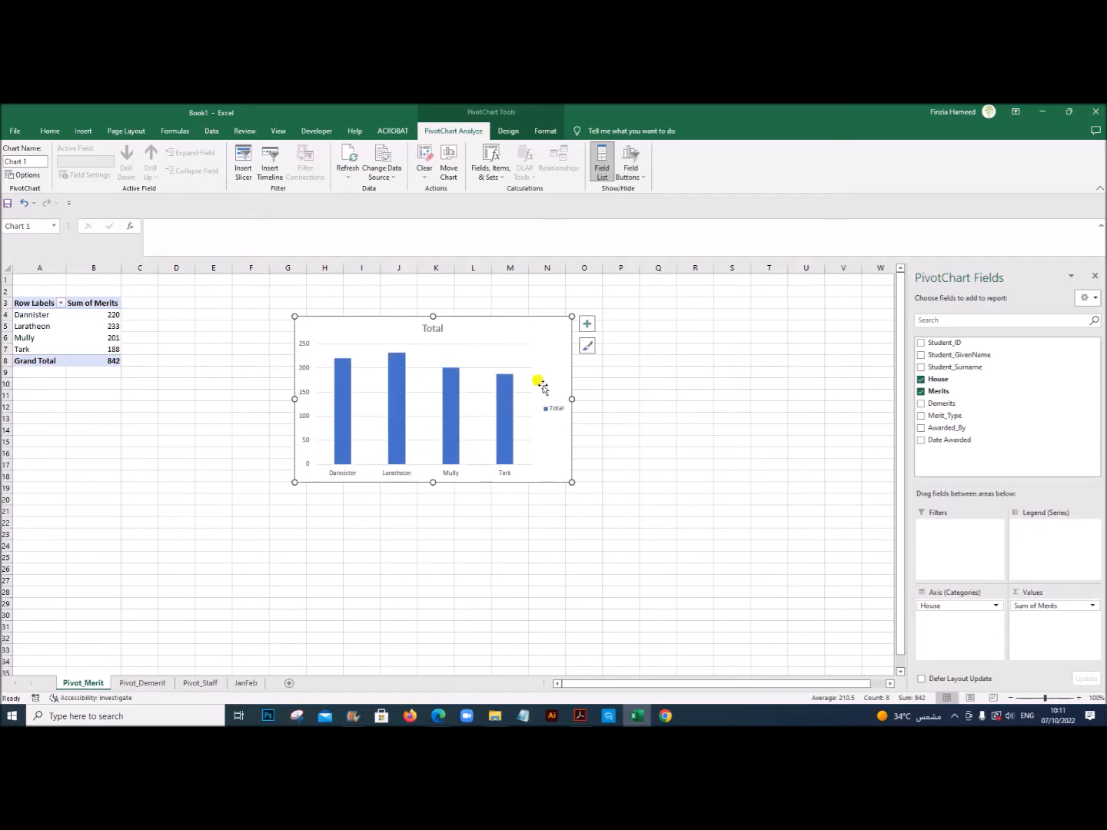
Step: Set the merits chart's title to "Merits awarded - to date", checking the wording against the example dashboard in Acrobat
{"action": "left_click", "coordinate": [429, 332]}
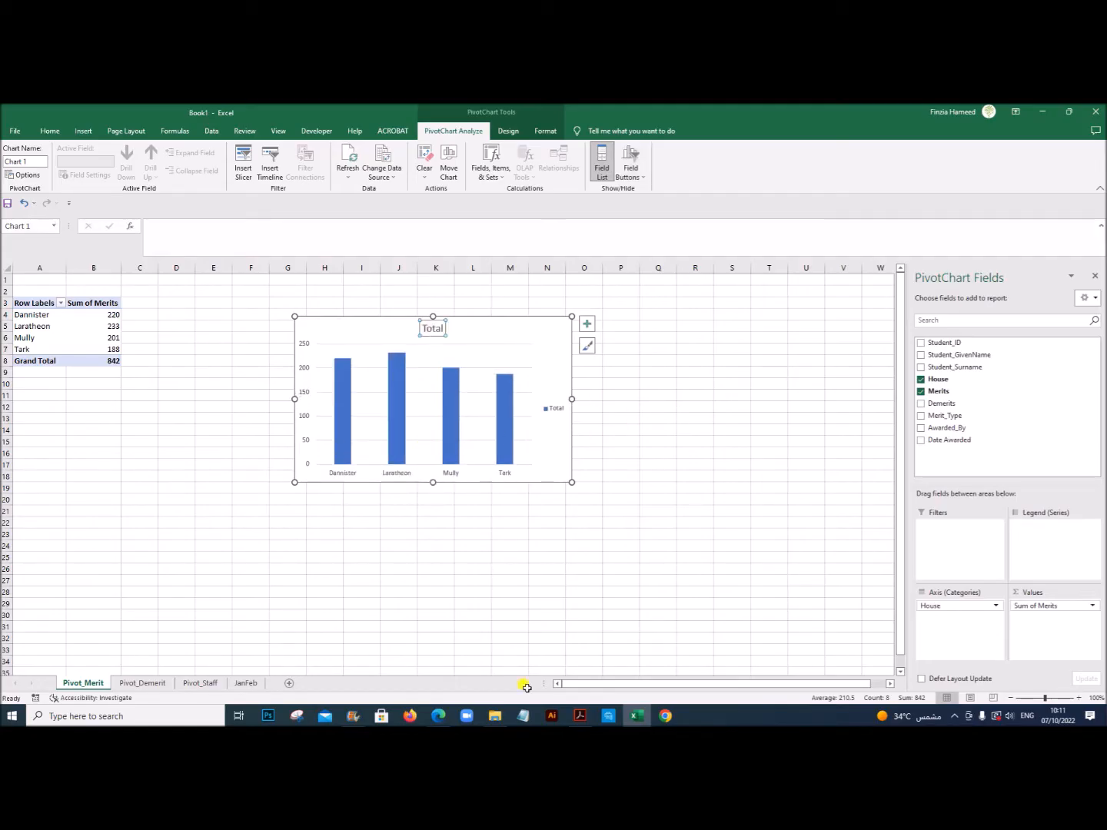
{"action": "left_click", "coordinate": [576, 718]}
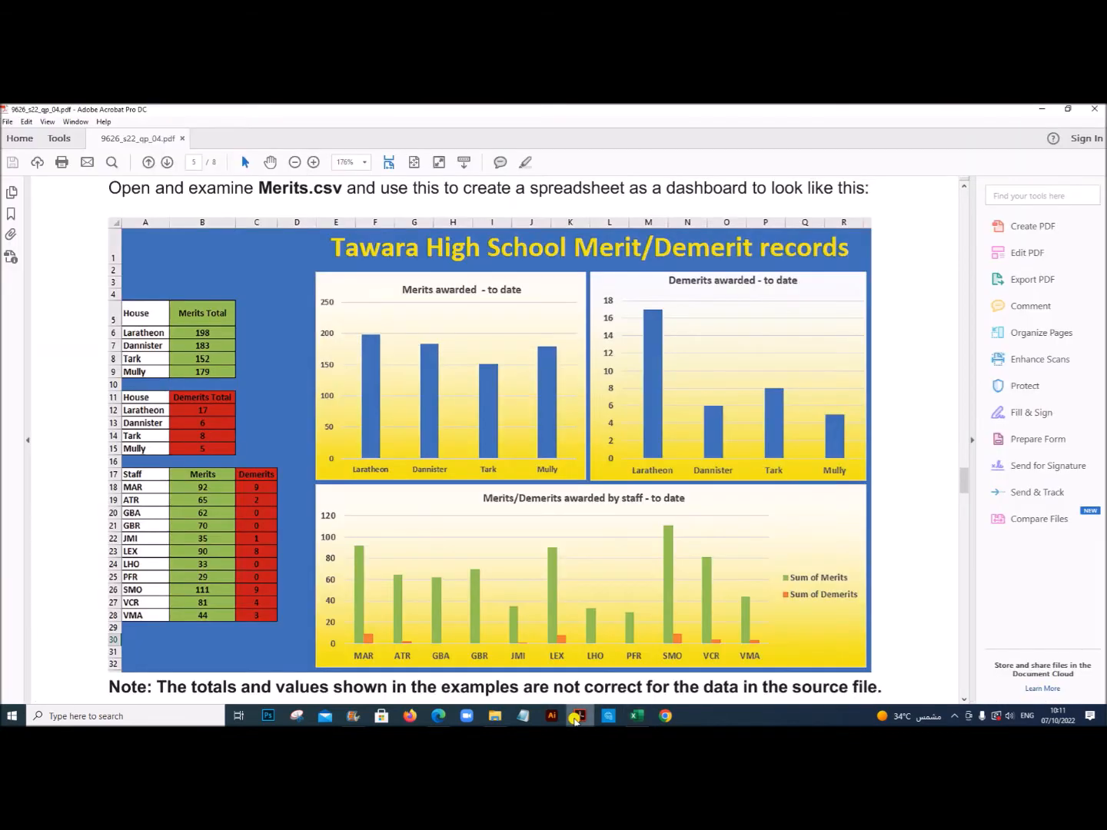
{"action": "left_click", "coordinate": [636, 716]}
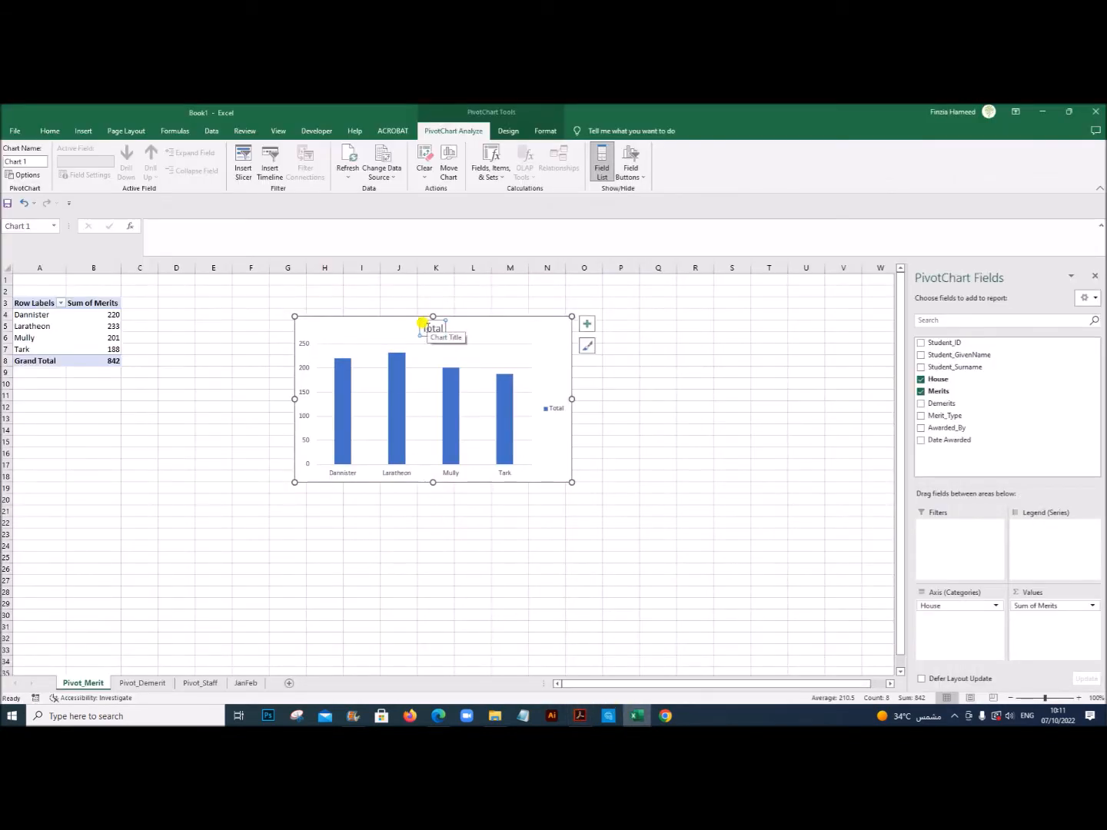
{"action": "type", "text": "Merits awarded"}
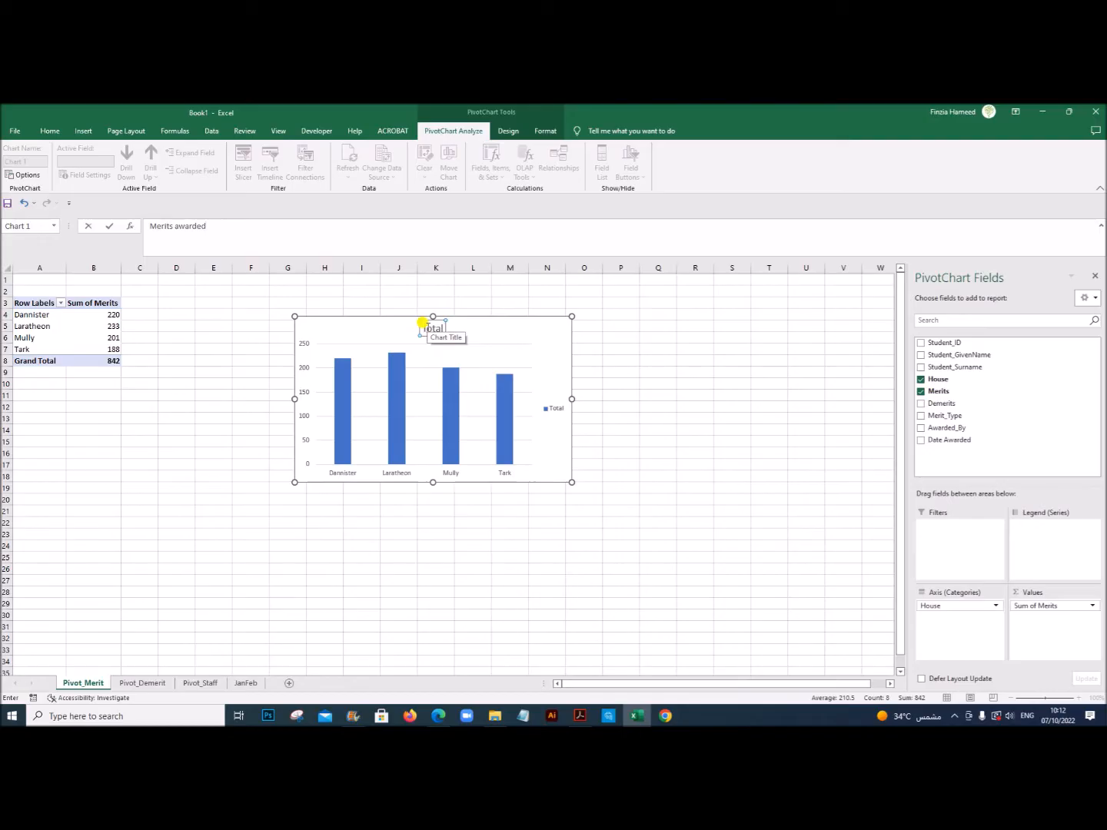
{"action": "left_click", "coordinate": [579, 715]}
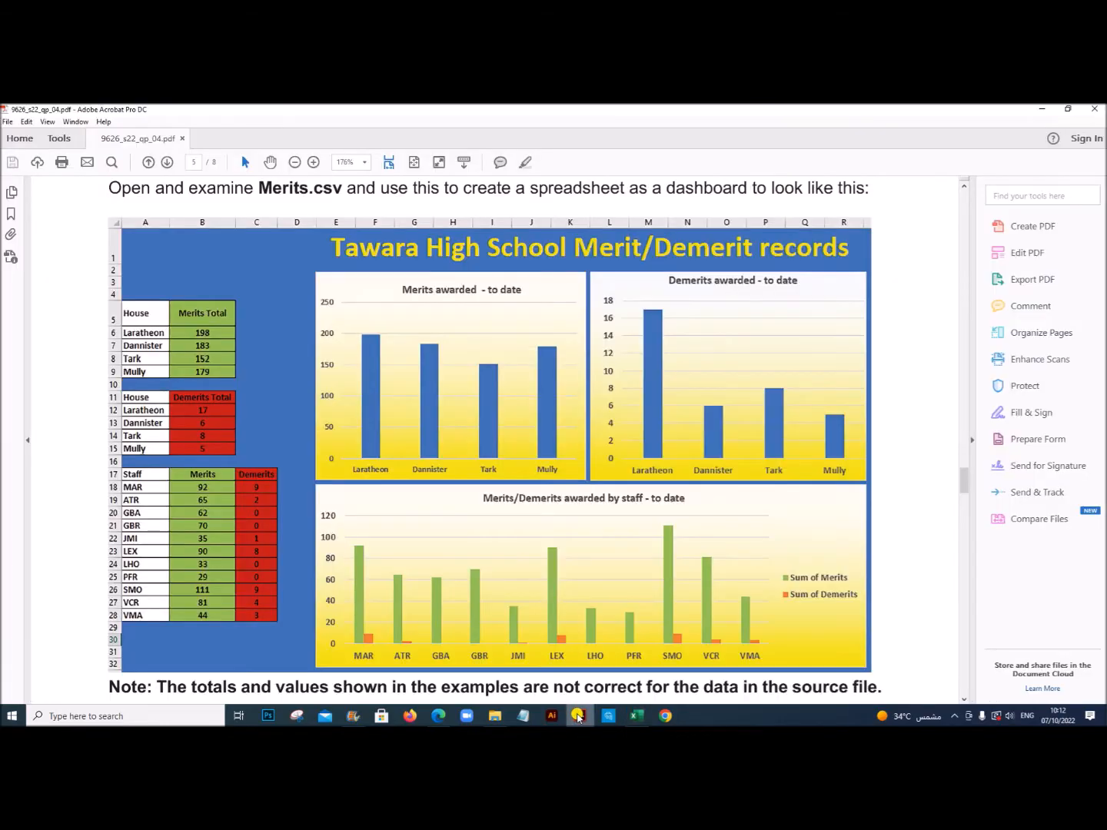
{"action": "left_click", "coordinate": [636, 715]}
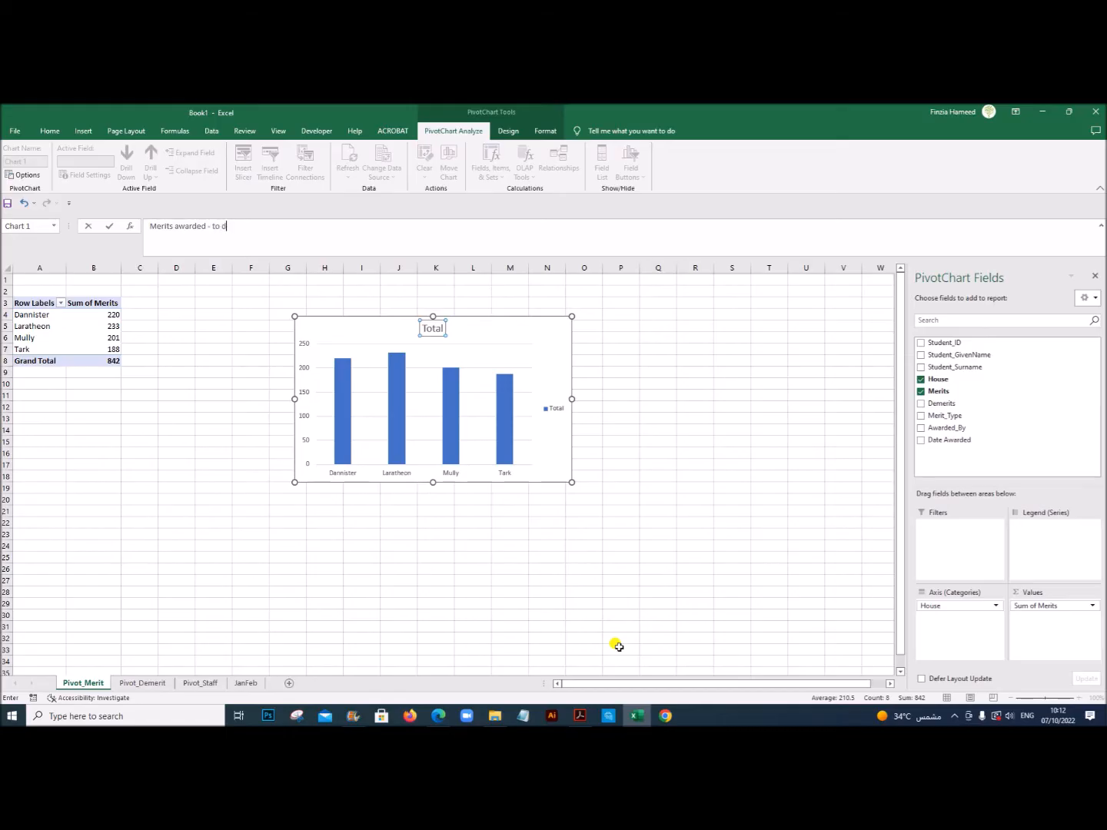
{"action": "key", "text": "Return"}
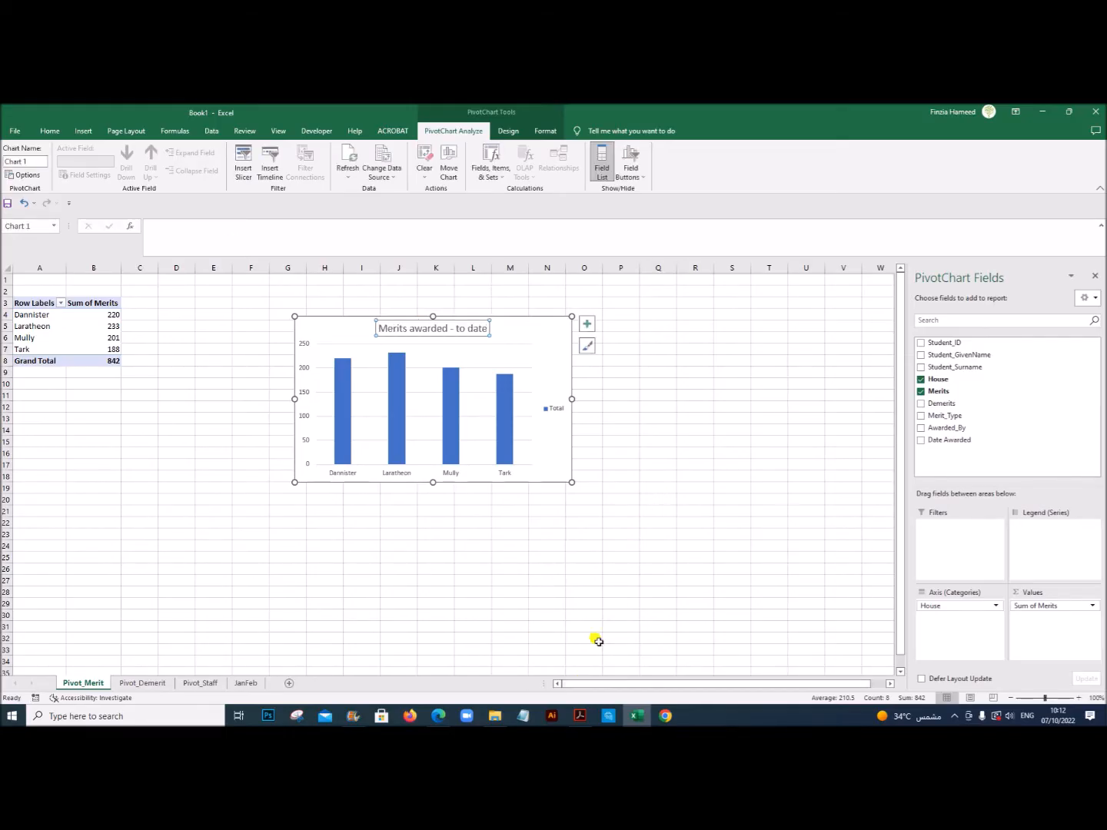
{"action": "left_click", "coordinate": [621, 522]}
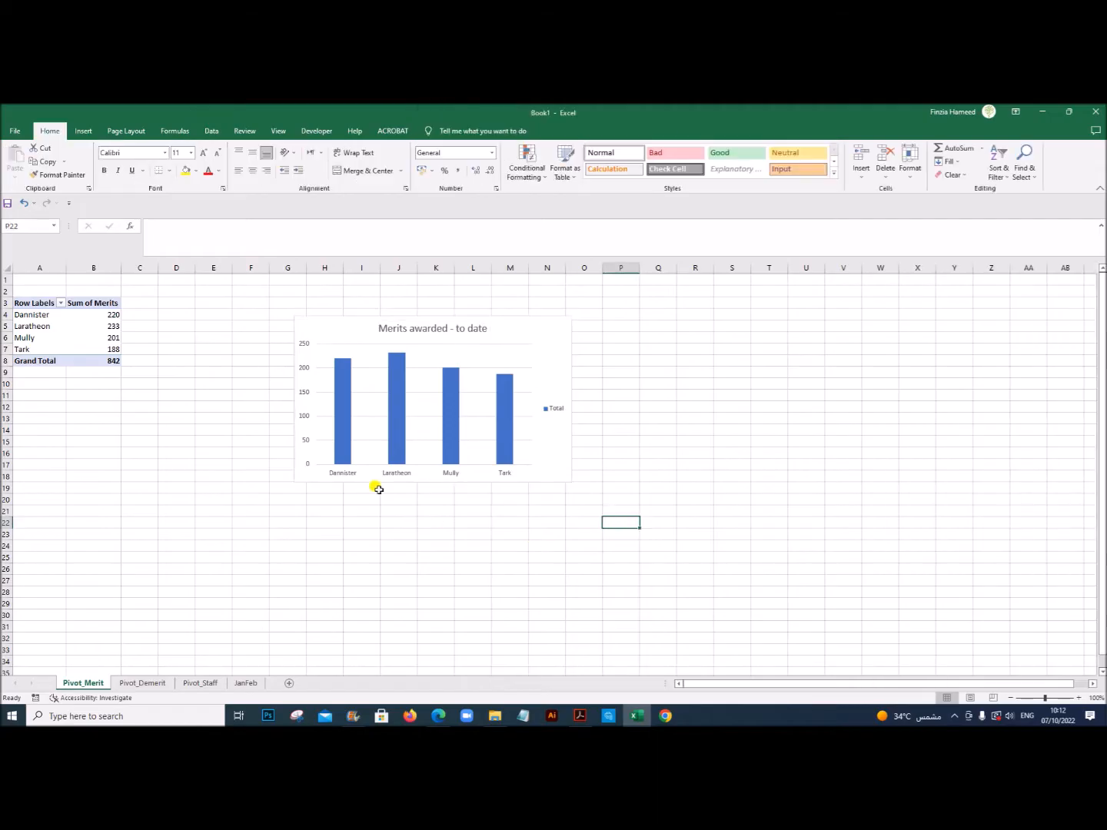
Step: Copy the title text of the merits chart
{"action": "left_click", "coordinate": [504, 326]}
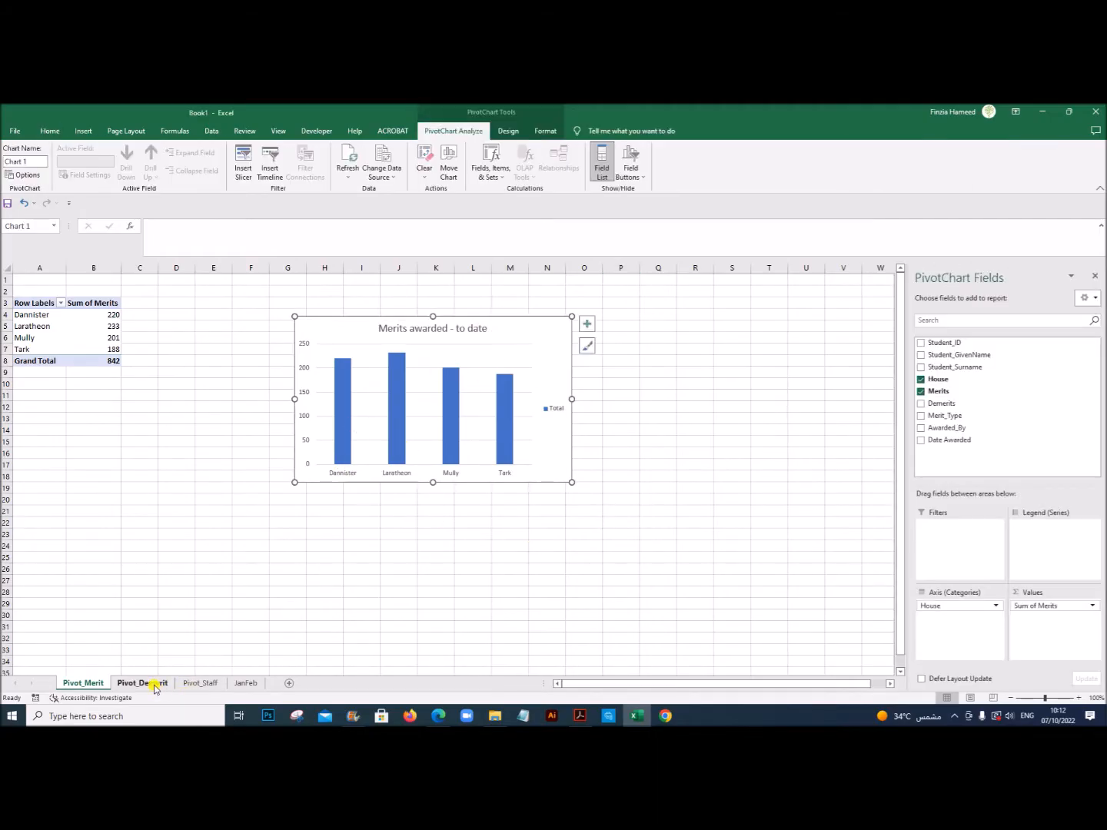
{"action": "left_click", "coordinate": [382, 329]}
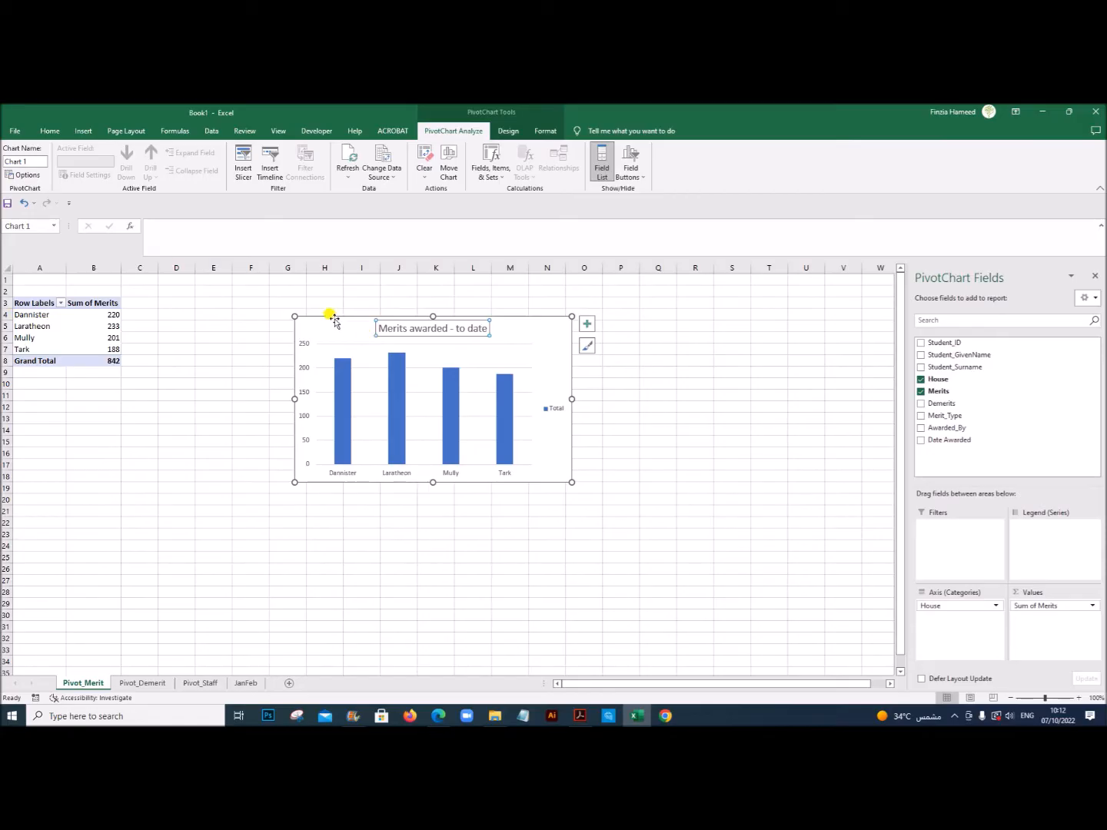
{"action": "left_click_drag", "start_coordinate": [480, 323], "coordinate": [378, 329]}
{"action": "key", "text": "ctrl+c"}
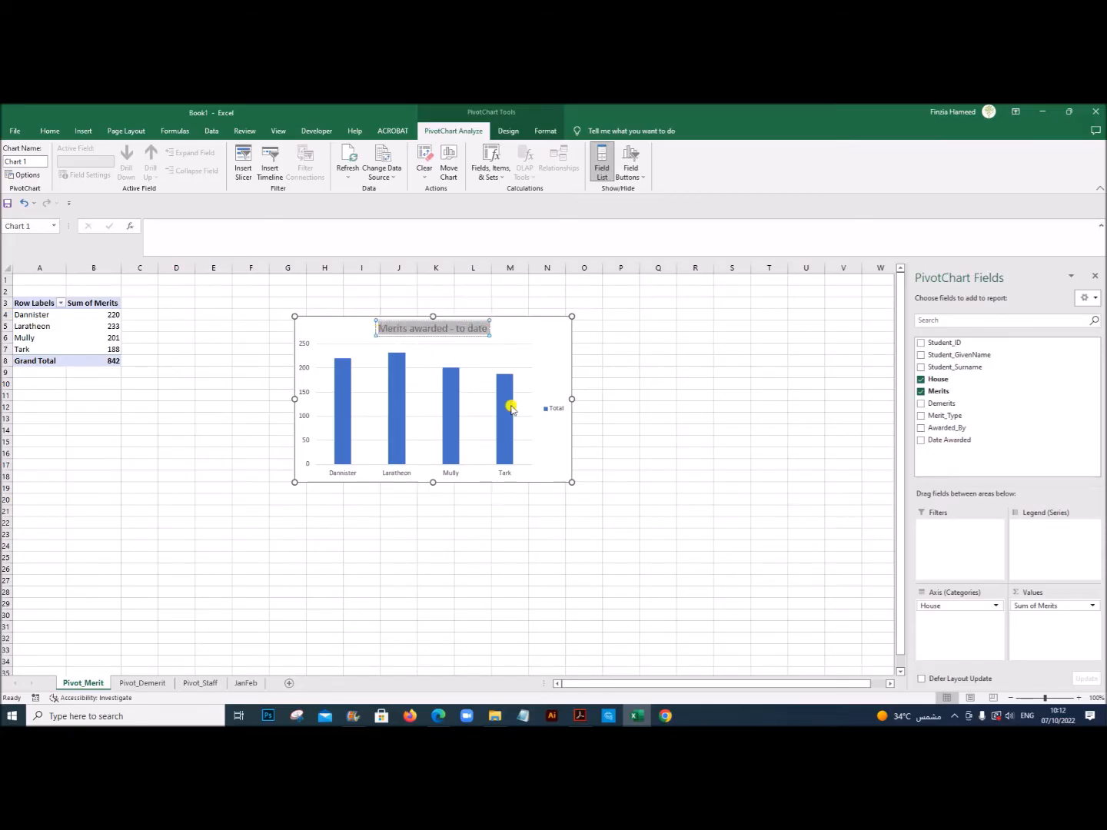
{"action": "left_click", "coordinate": [701, 474]}
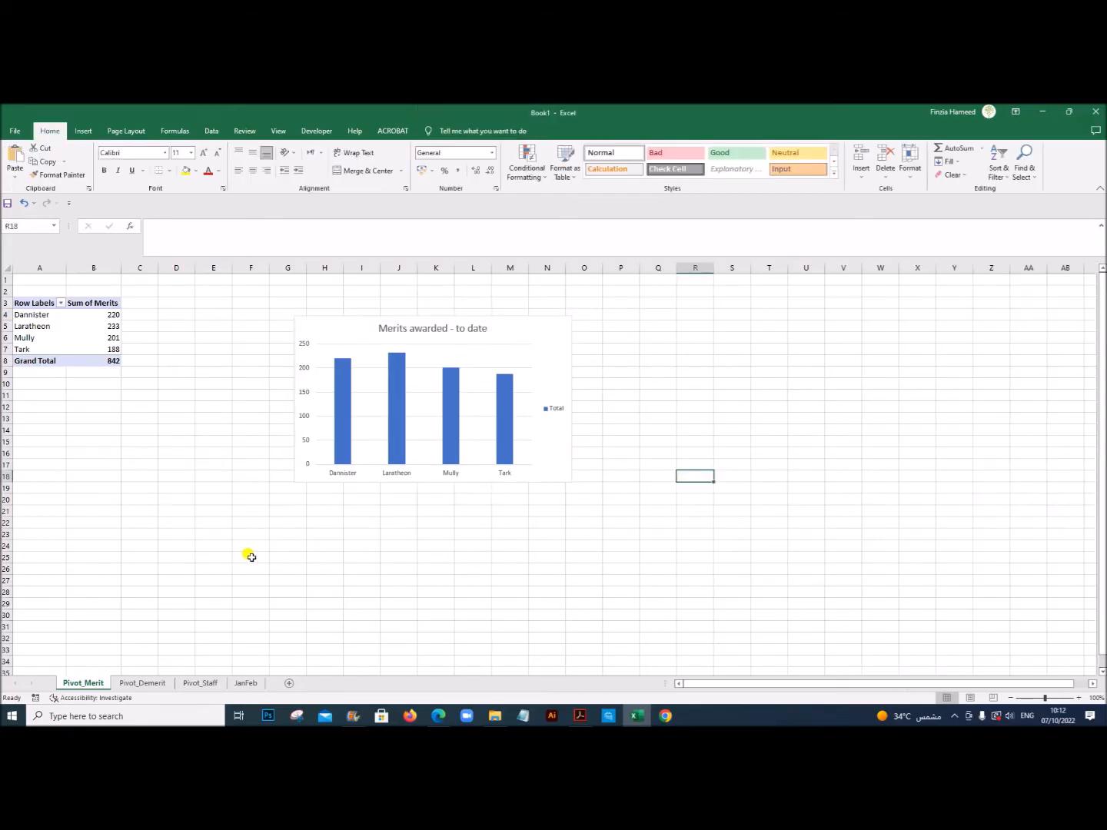
Step: Insert a 2-D clustered column chart of the house totals on Pivot_Demerit, place it beside the PivotTable and hide all its field buttons
{"action": "left_click", "coordinate": [143, 683]}
{"action": "left_click_drag", "start_coordinate": [40, 312], "coordinate": [91, 344]}
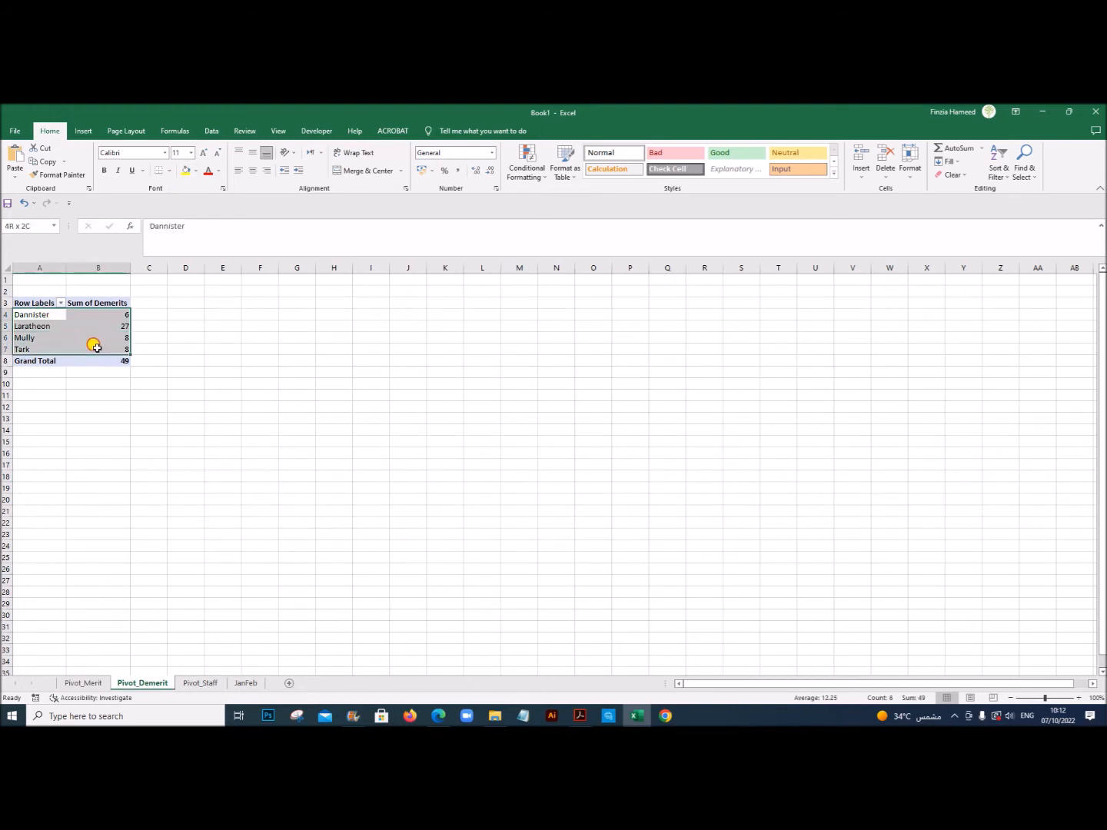
{"action": "left_click", "coordinate": [84, 130]}
{"action": "left_click", "coordinate": [522, 159]}
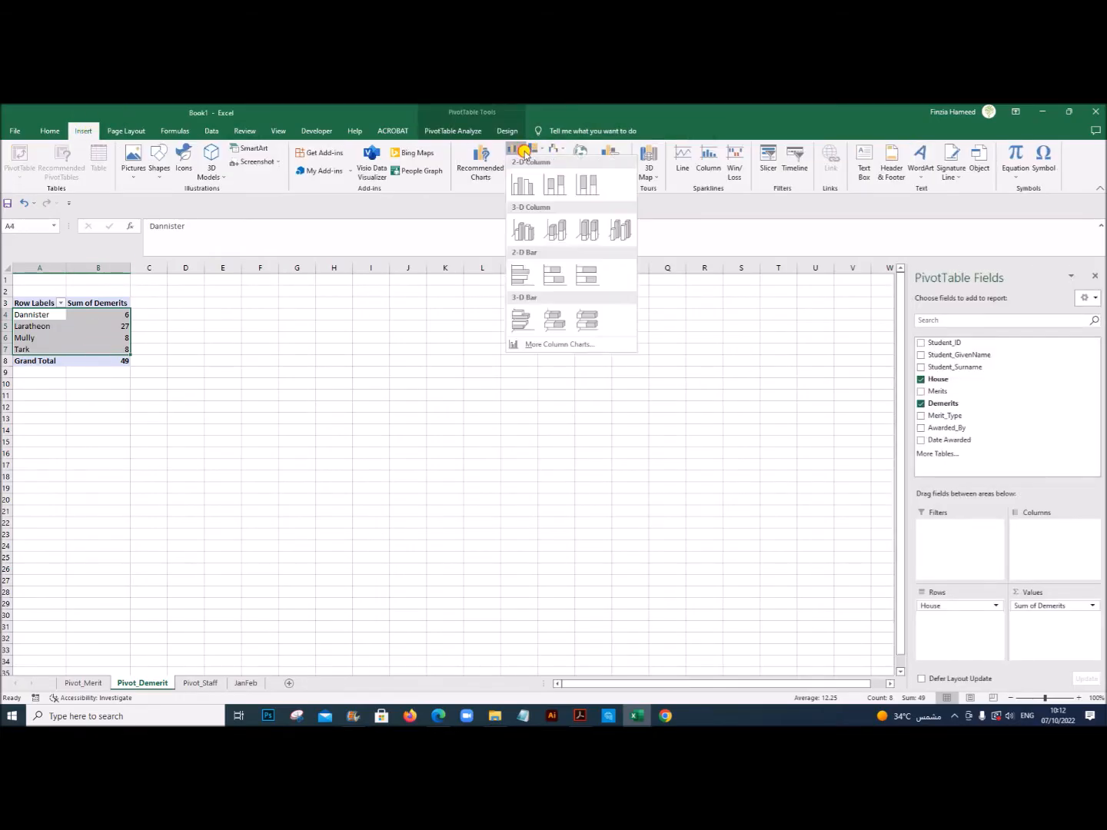
{"action": "left_click", "coordinate": [522, 184]}
{"action": "left_click_drag", "start_coordinate": [494, 403], "coordinate": [436, 329]}
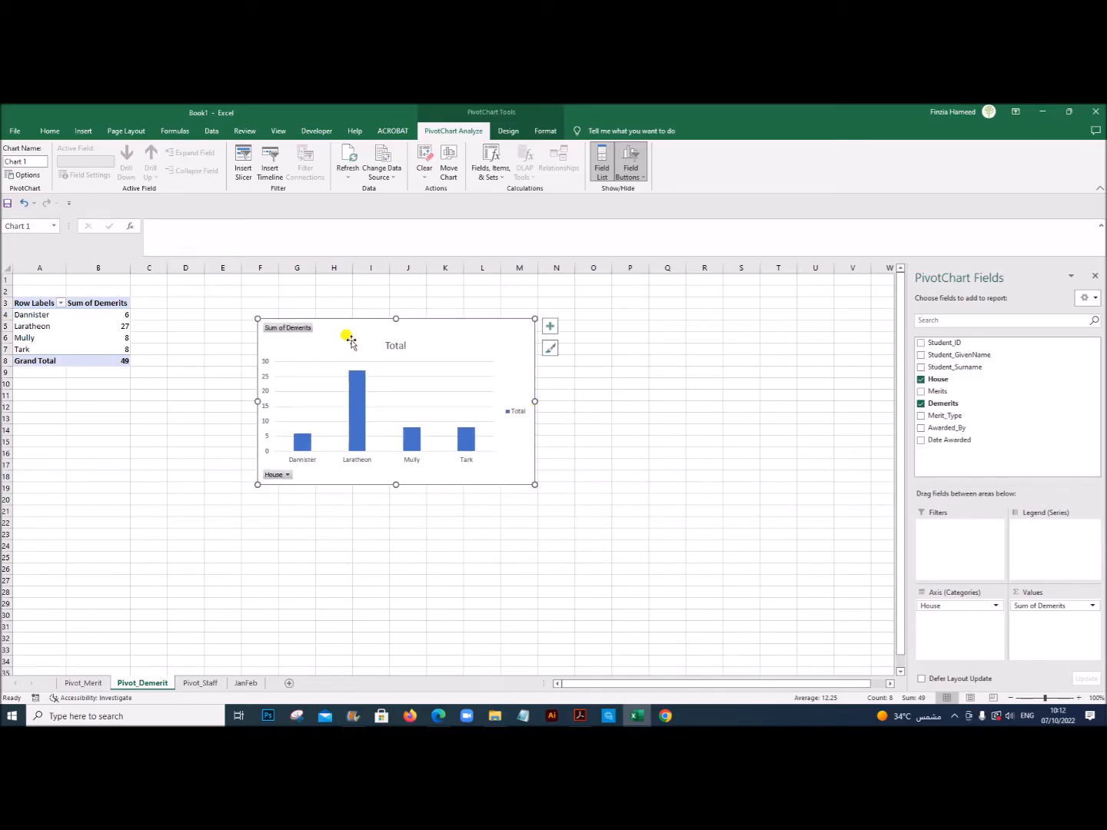
{"action": "right_click", "coordinate": [292, 328]}
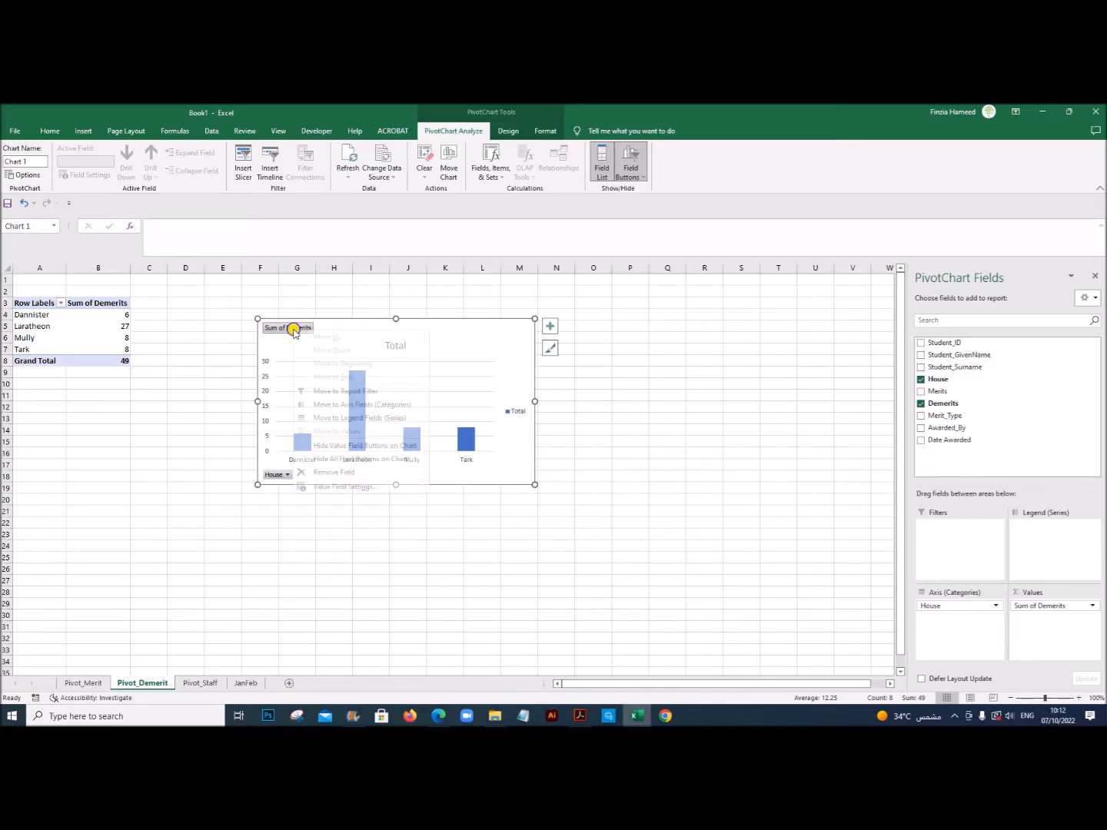
{"action": "left_click", "coordinate": [362, 461]}
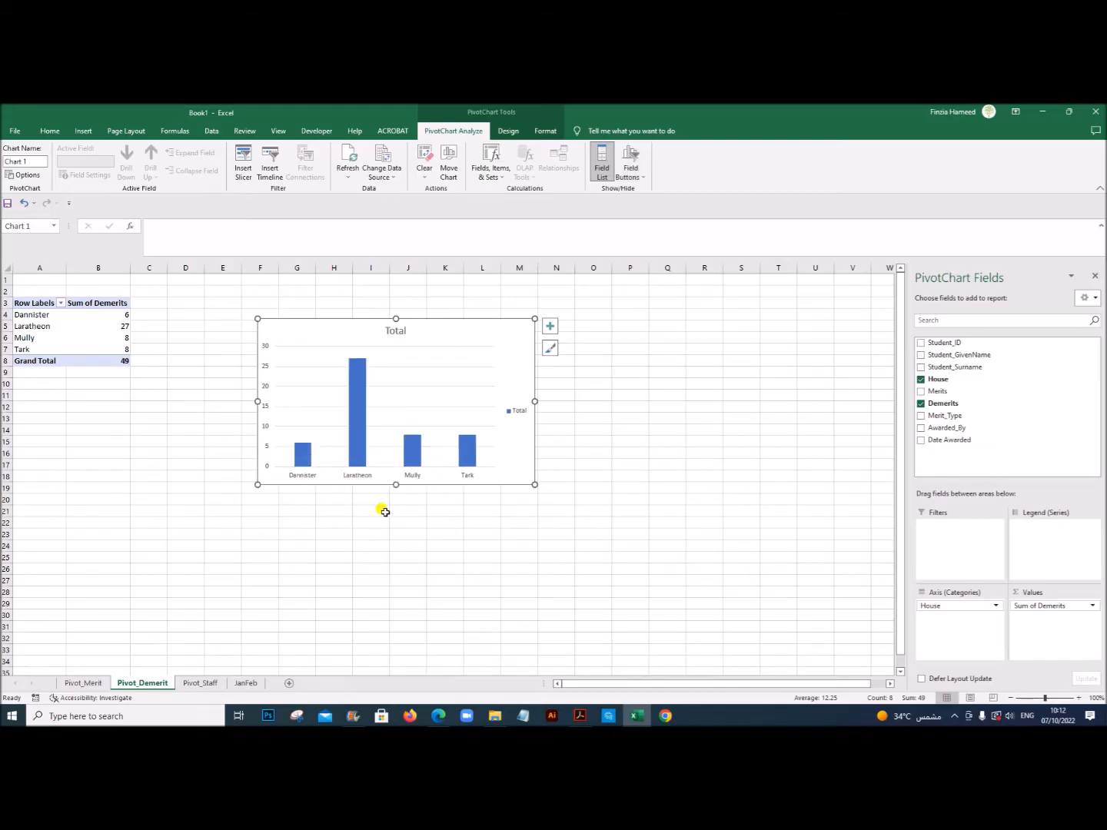
Step: Paste the copied title into the demerits chart and edit it to "Demerits awarded - to date"
{"action": "left_click", "coordinate": [394, 331]}
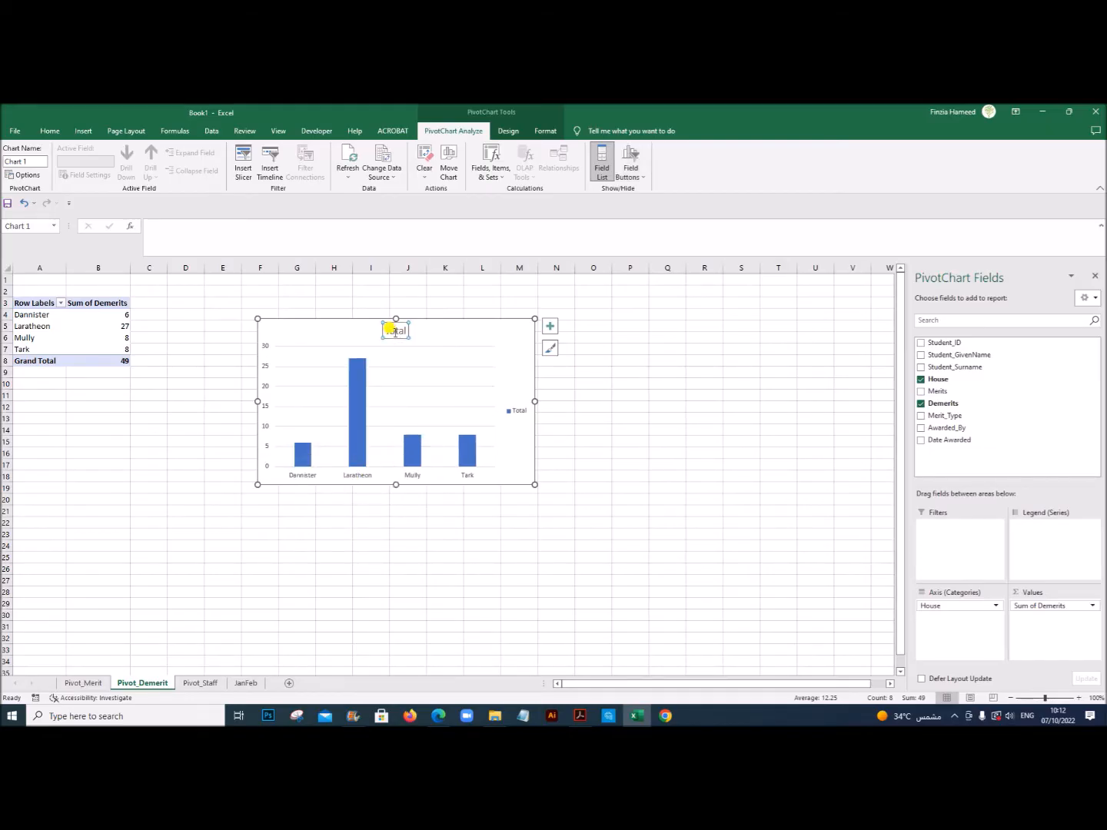
{"action": "left_click", "coordinate": [329, 235]}
{"action": "key", "text": "ctrl+v"}
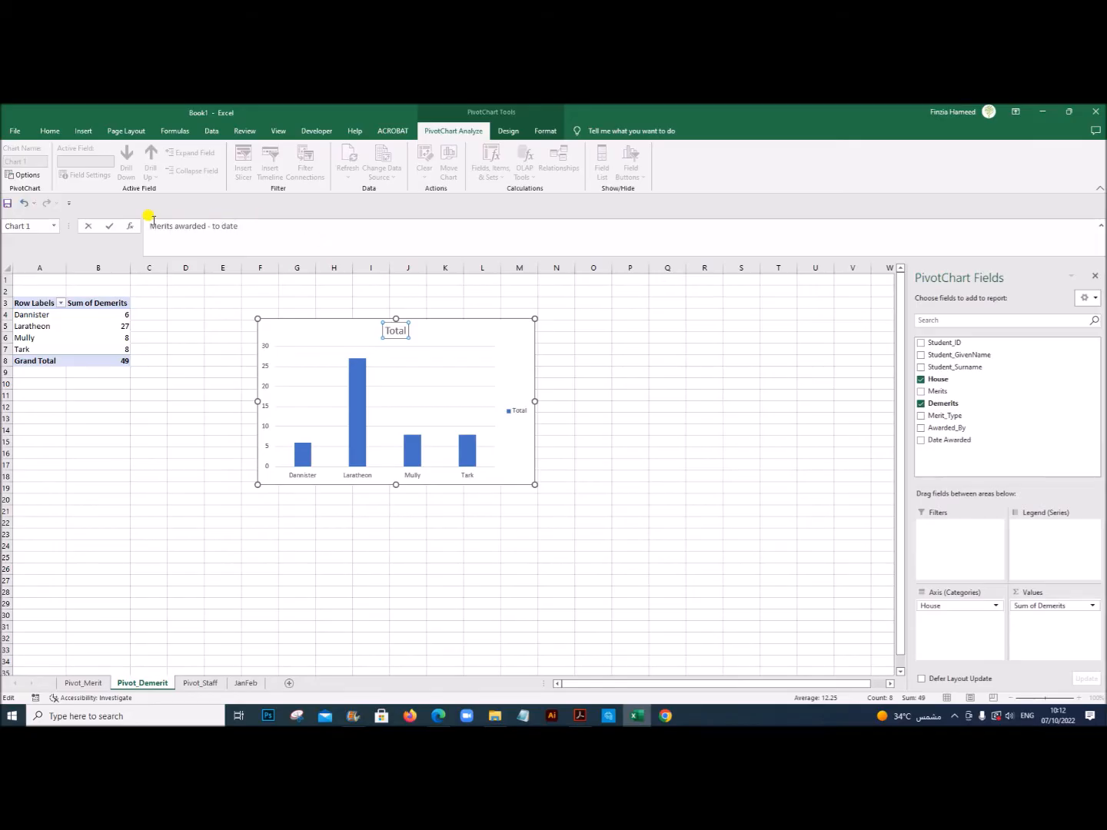
{"action": "type", "text": "Dem"}
{"action": "type", "text": "me"}
{"action": "key", "text": "Return"}
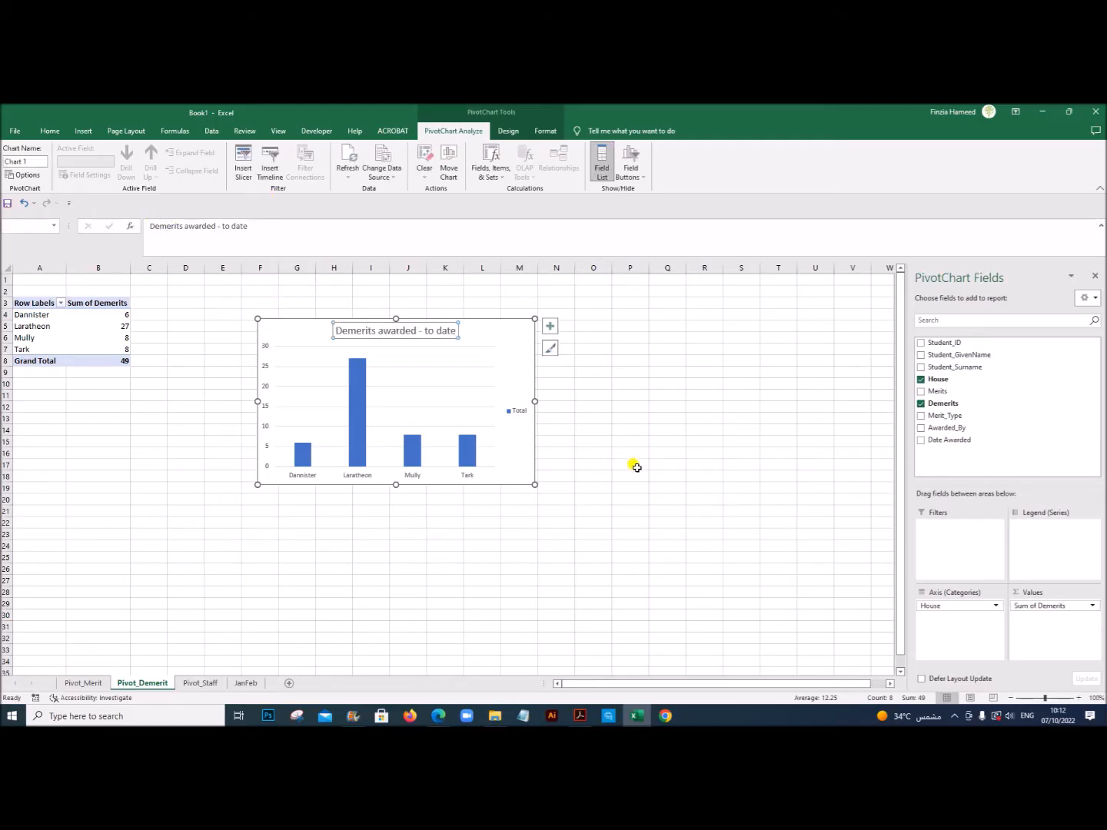
Step: Delete the legends from the demerits and merits charts, and move the merits chart closer to its PivotTable
{"action": "left_click", "coordinate": [518, 412]}
{"action": "key", "text": "Delete"}
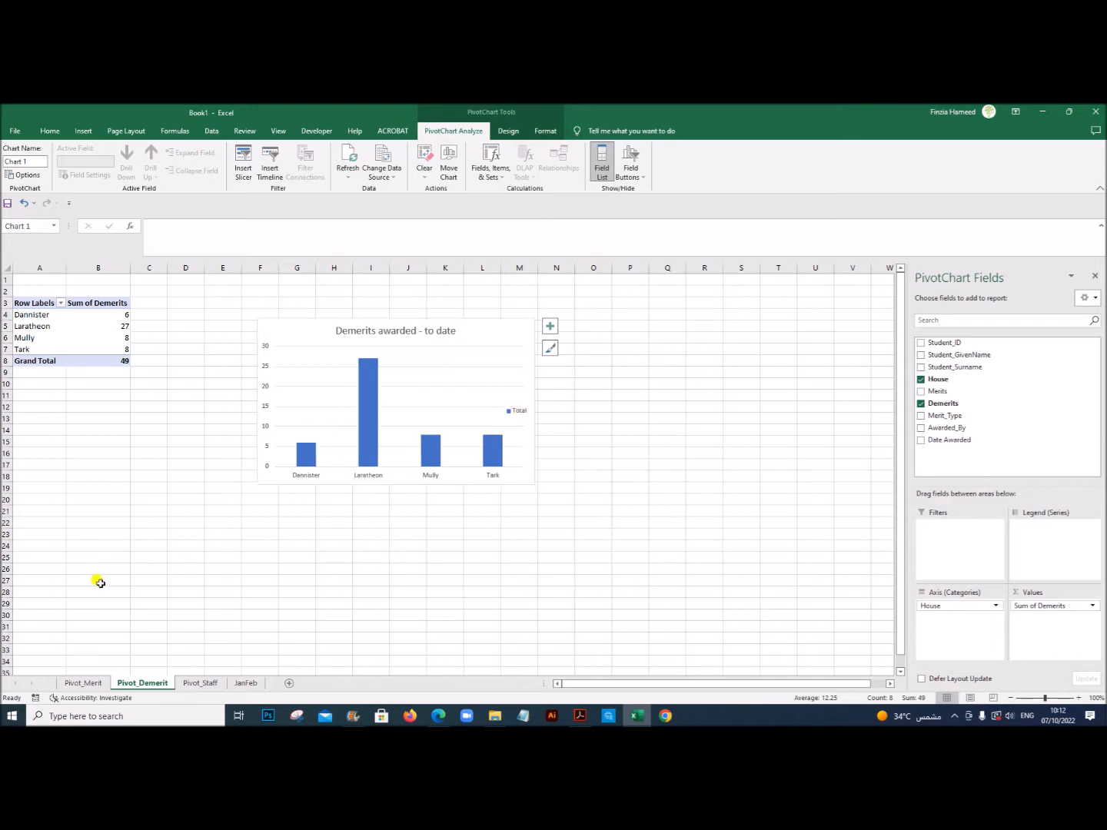
{"action": "left_click", "coordinate": [83, 683]}
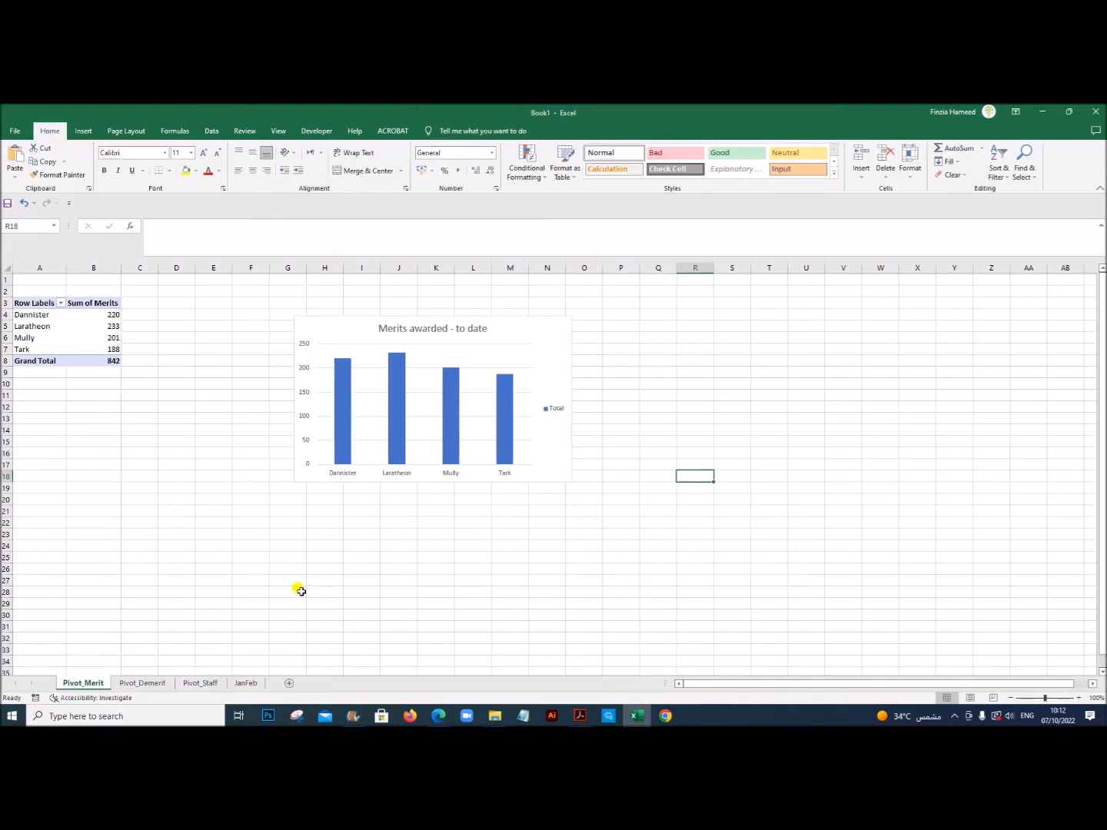
{"action": "left_click", "coordinate": [554, 411]}
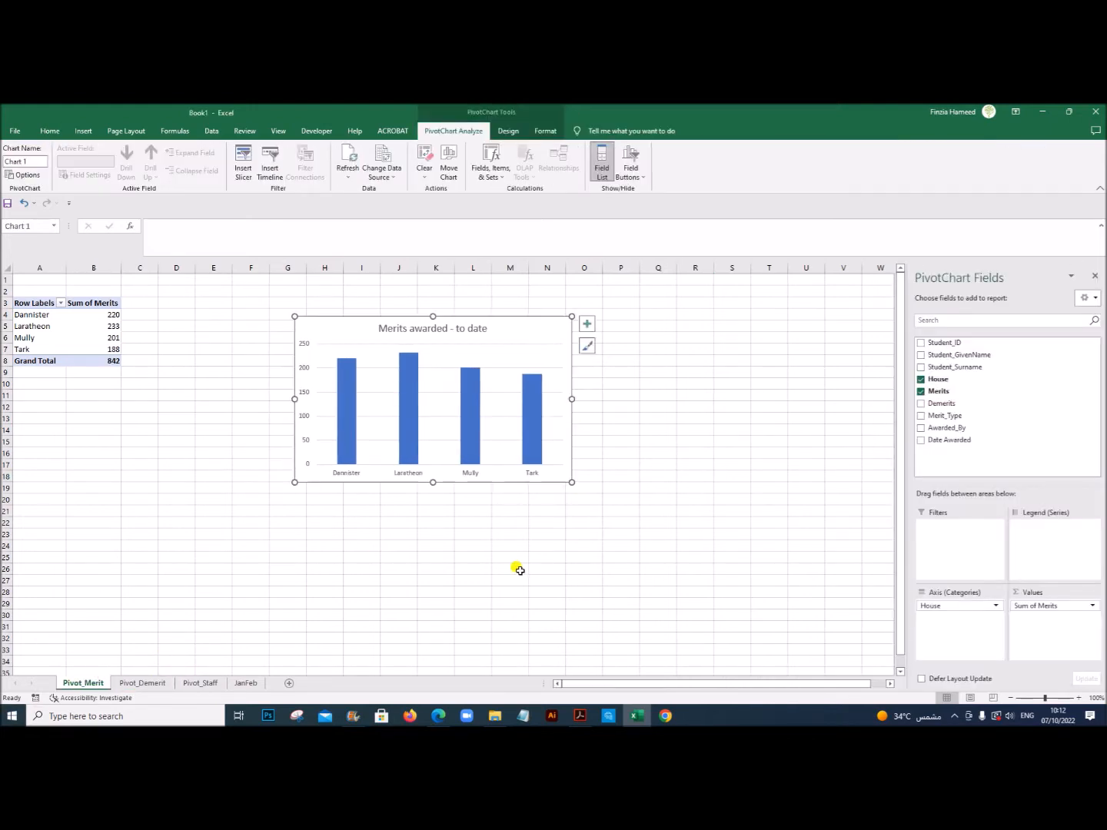
{"action": "left_click", "coordinate": [517, 569]}
{"action": "left_click_drag", "start_coordinate": [332, 324], "coordinate": [257, 293]}
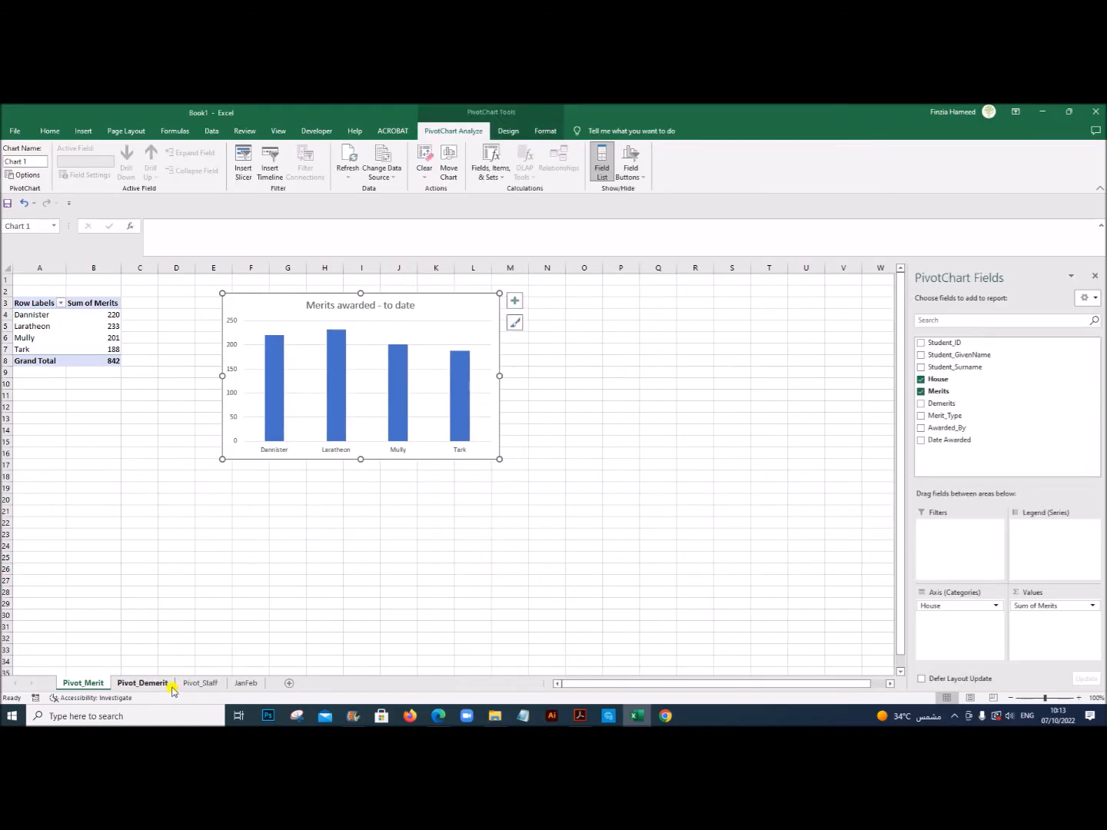
Step: Insert a 2-D clustered column chart of the staff merits and demerits on Pivot_Staff and hide all its field buttons
{"action": "left_click", "coordinate": [159, 684]}
{"action": "left_click", "coordinate": [204, 687]}
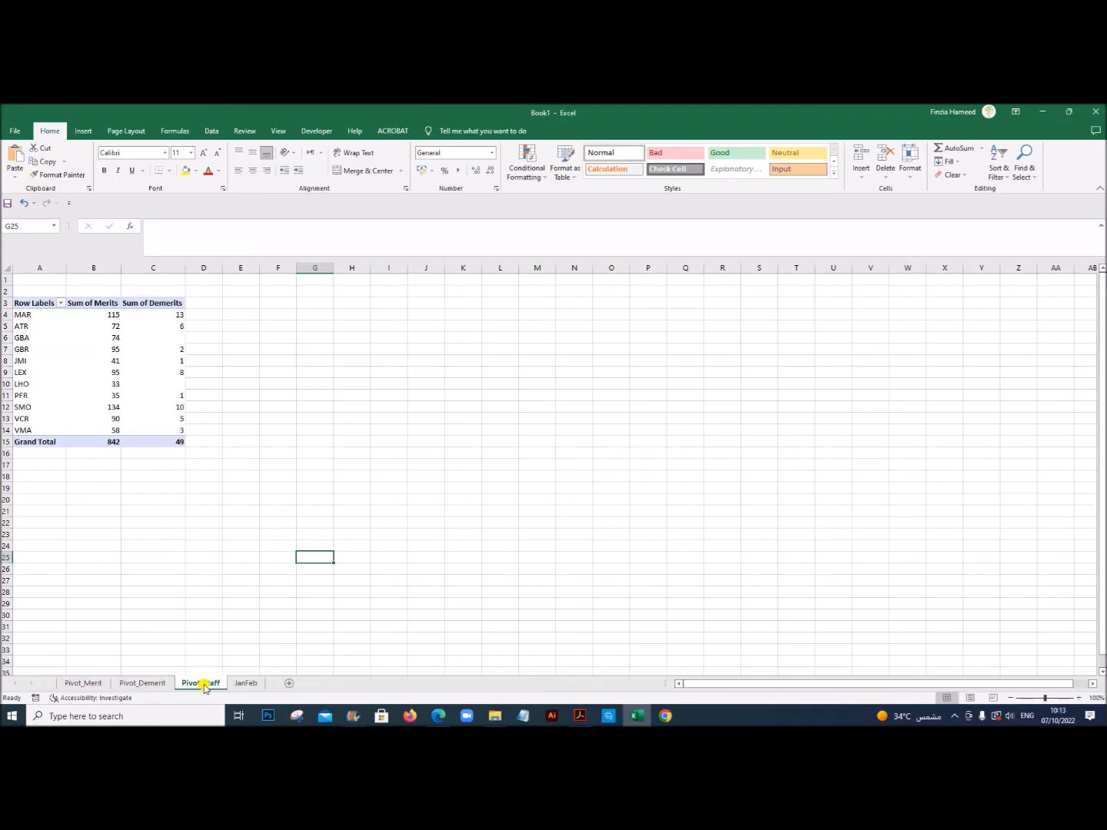
{"action": "left_click_drag", "start_coordinate": [21, 314], "coordinate": [153, 429]}
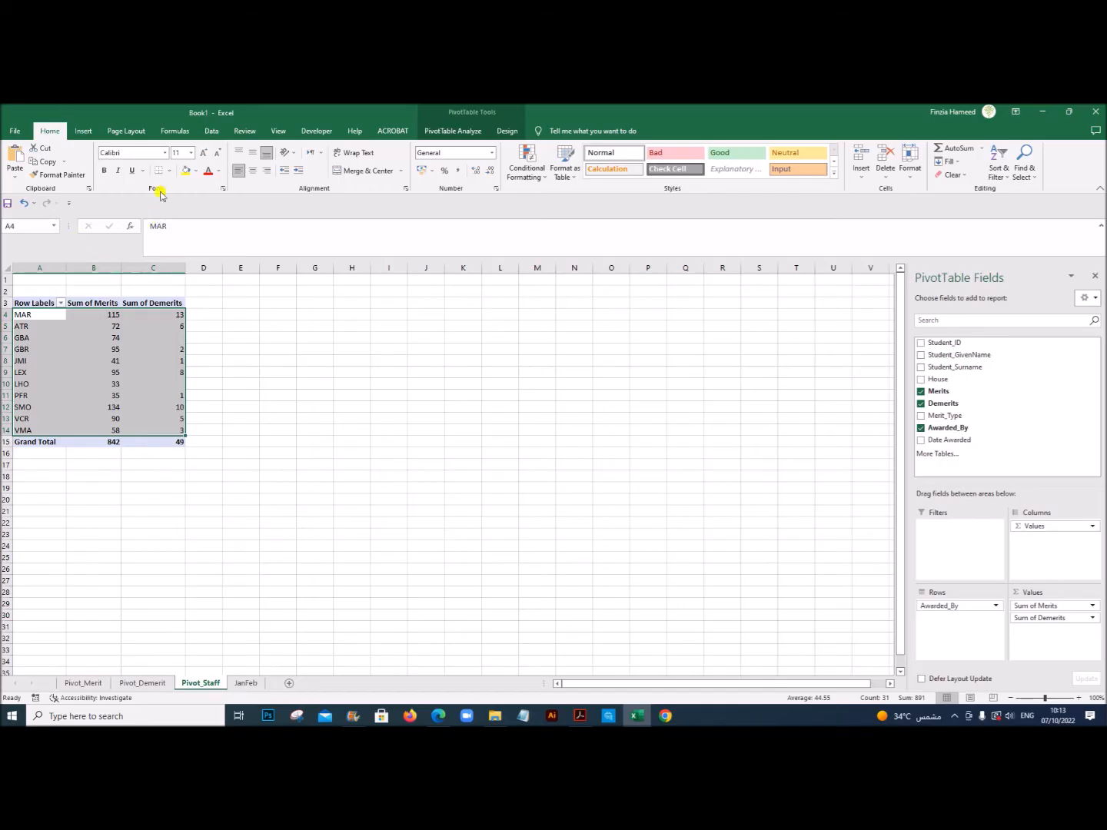
{"action": "left_click", "coordinate": [86, 132]}
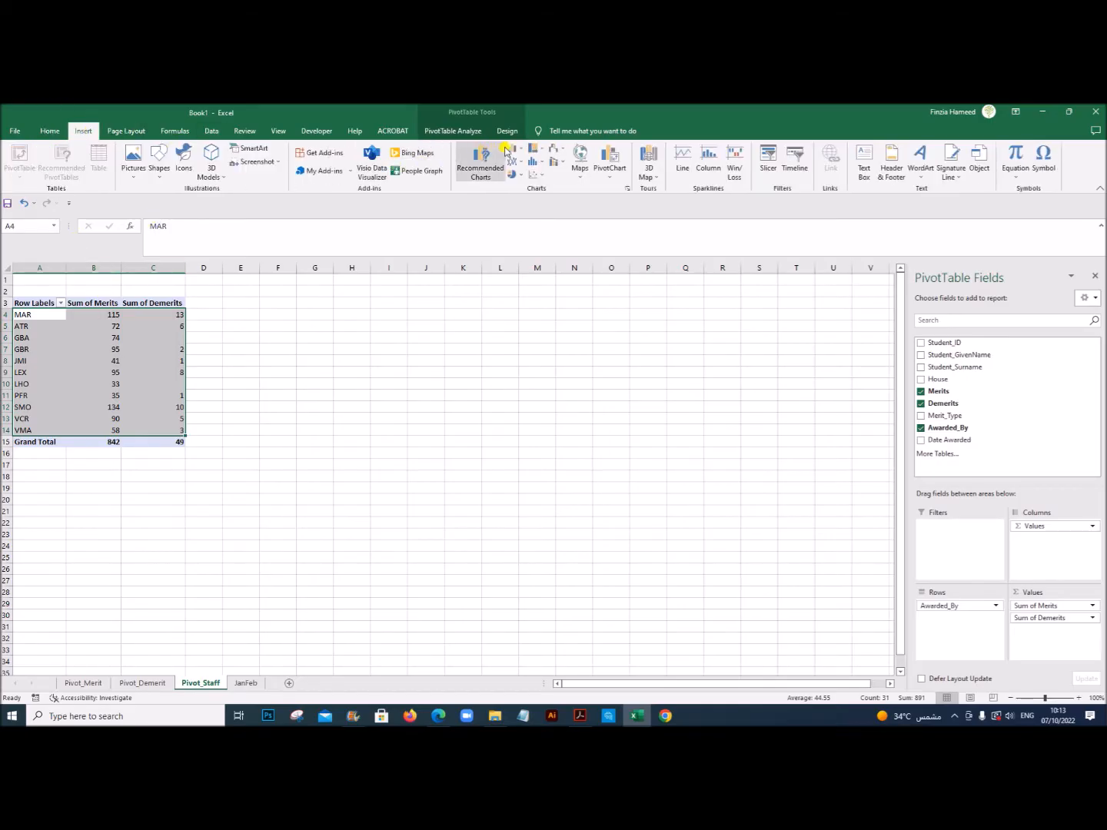
{"action": "left_click", "coordinate": [521, 150]}
{"action": "left_click", "coordinate": [522, 186]}
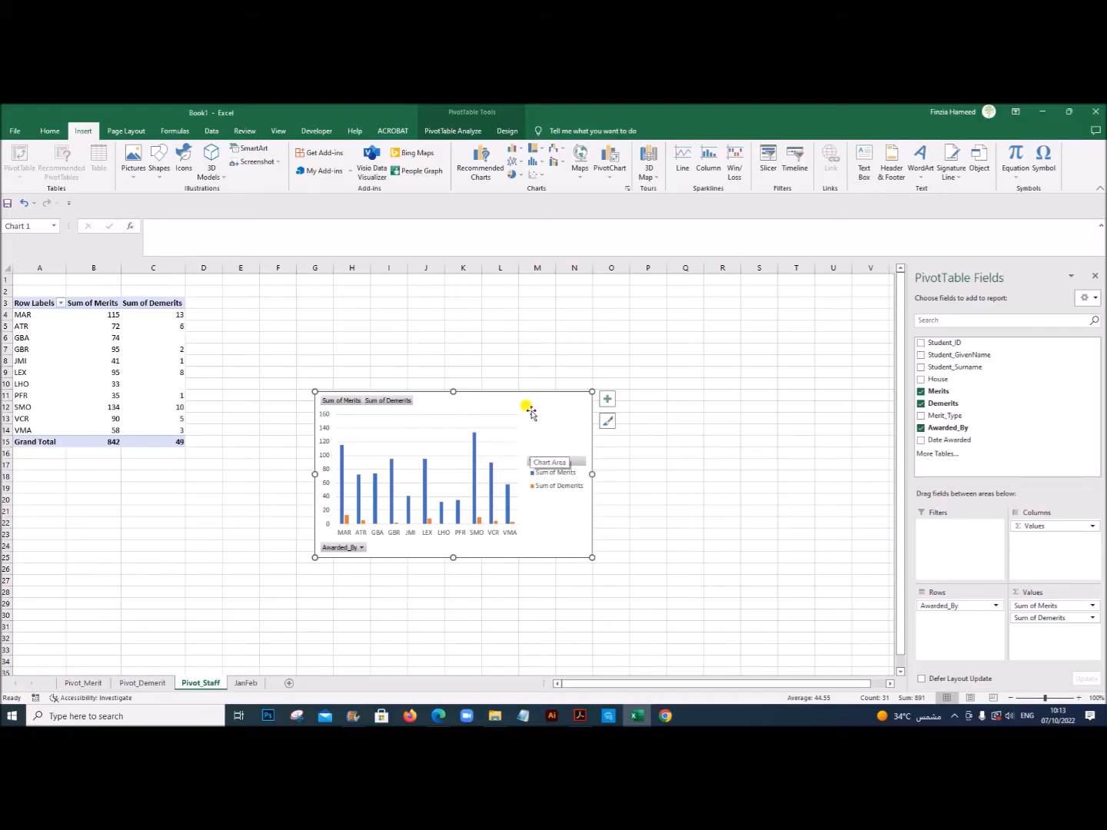
{"action": "right_click", "coordinate": [374, 400]}
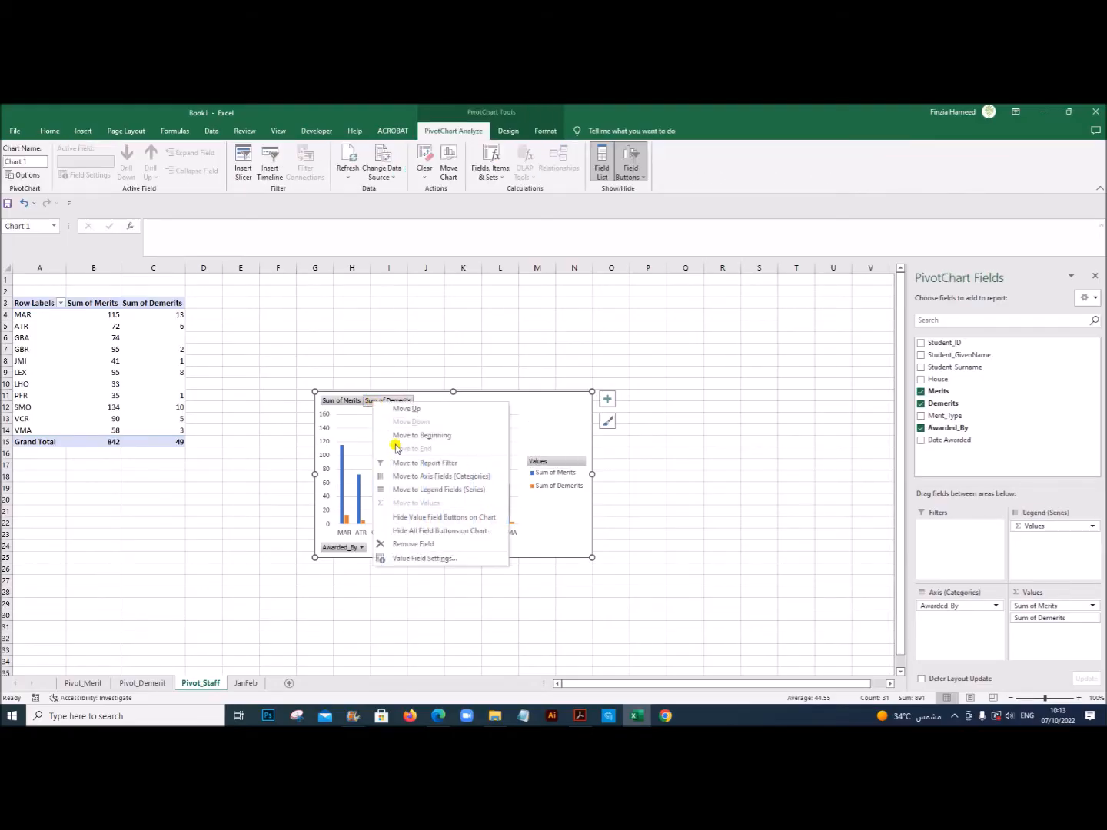
{"action": "left_click", "coordinate": [424, 532]}
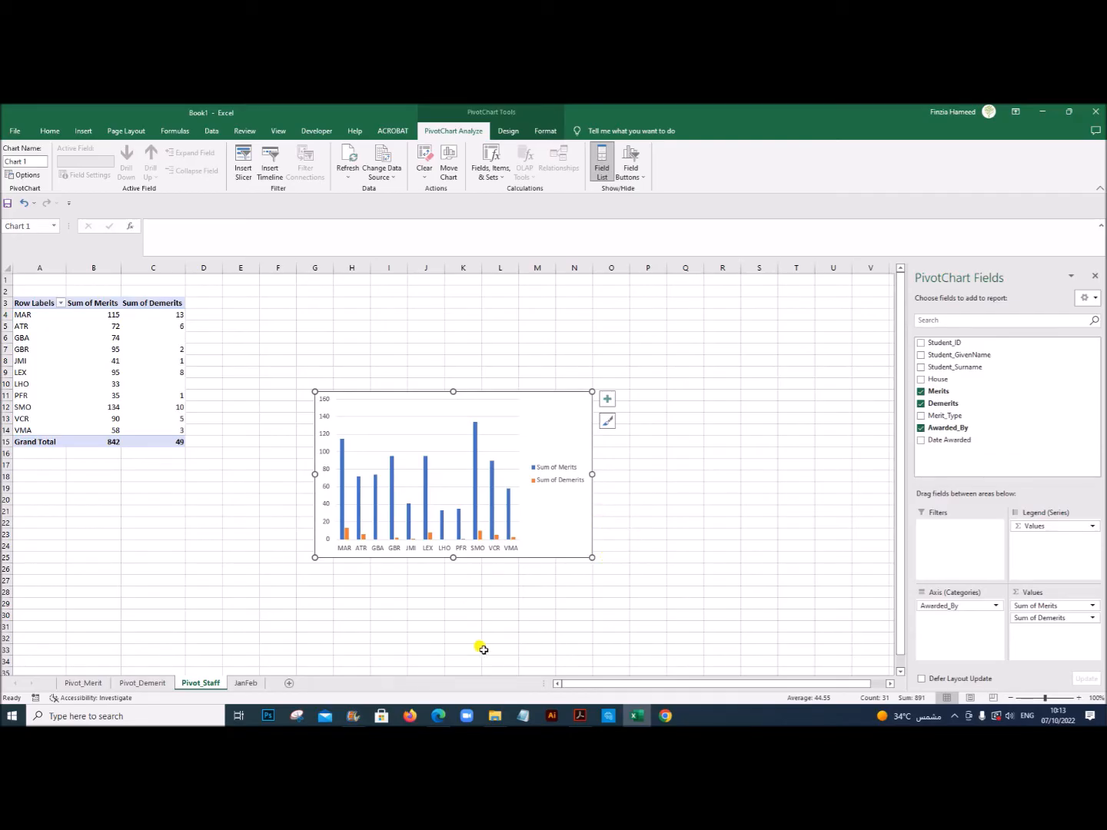
Step: Check the house order in the exam PDF's sample dashboard and move Dannister down one row in the Pivot_Merit PivotTable
{"action": "left_click", "coordinate": [578, 717]}
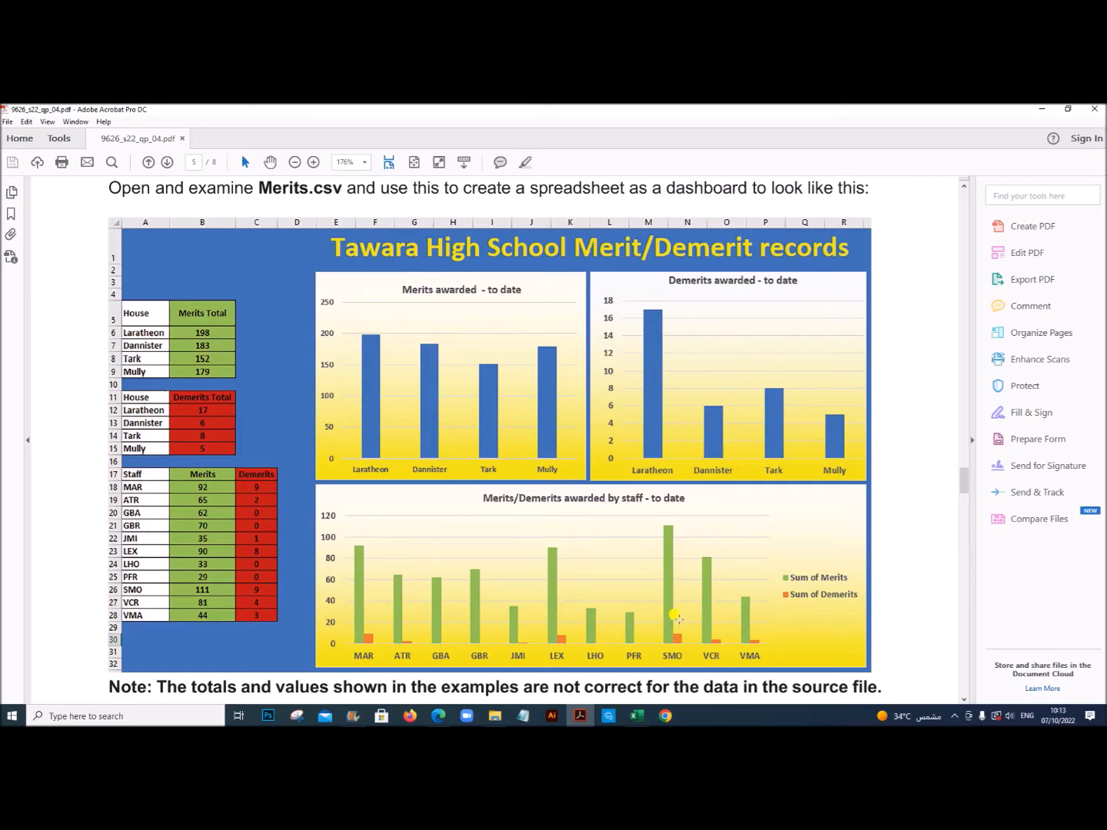
{"action": "left_click", "coordinate": [636, 716]}
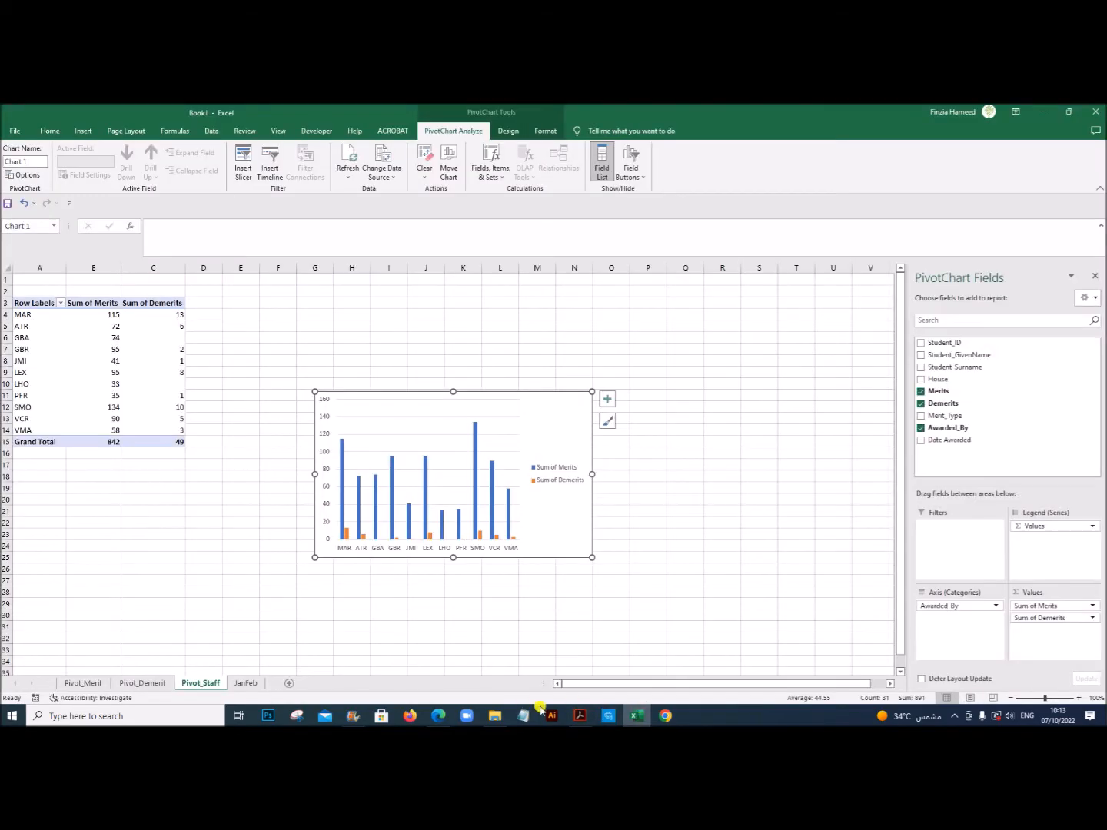
{"action": "left_click", "coordinate": [573, 715]}
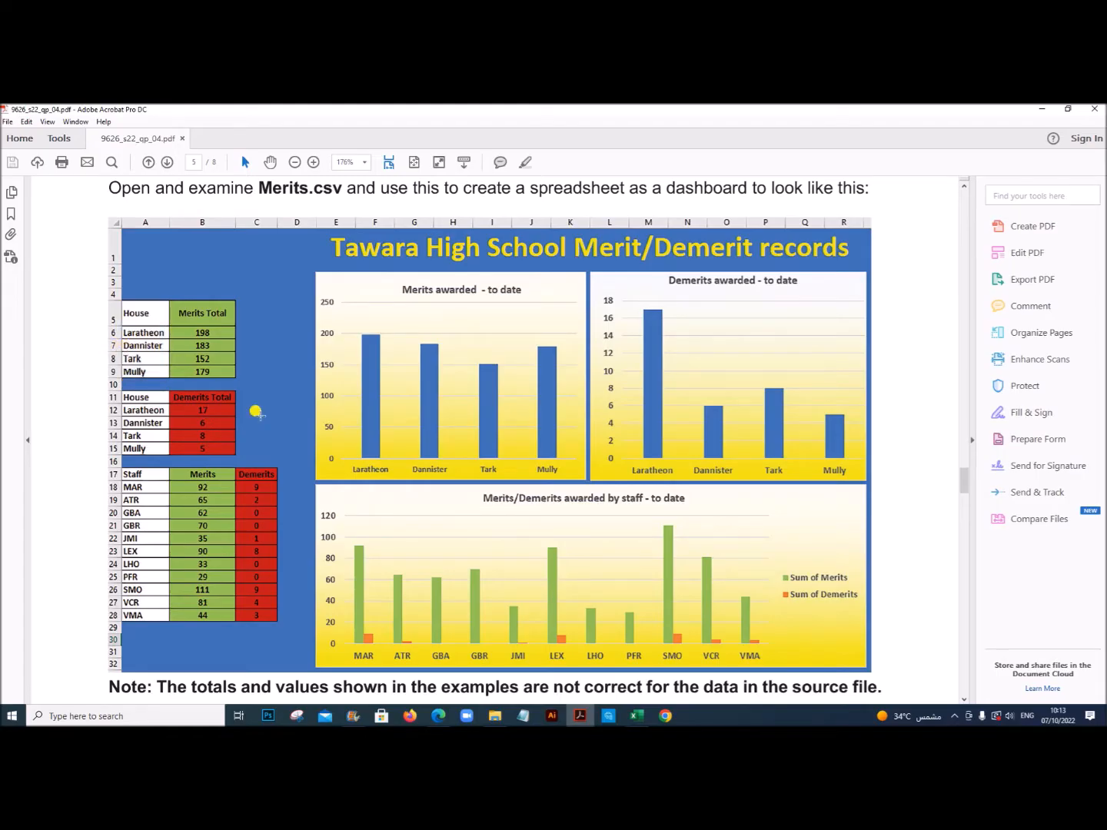
{"action": "left_click", "coordinate": [637, 715]}
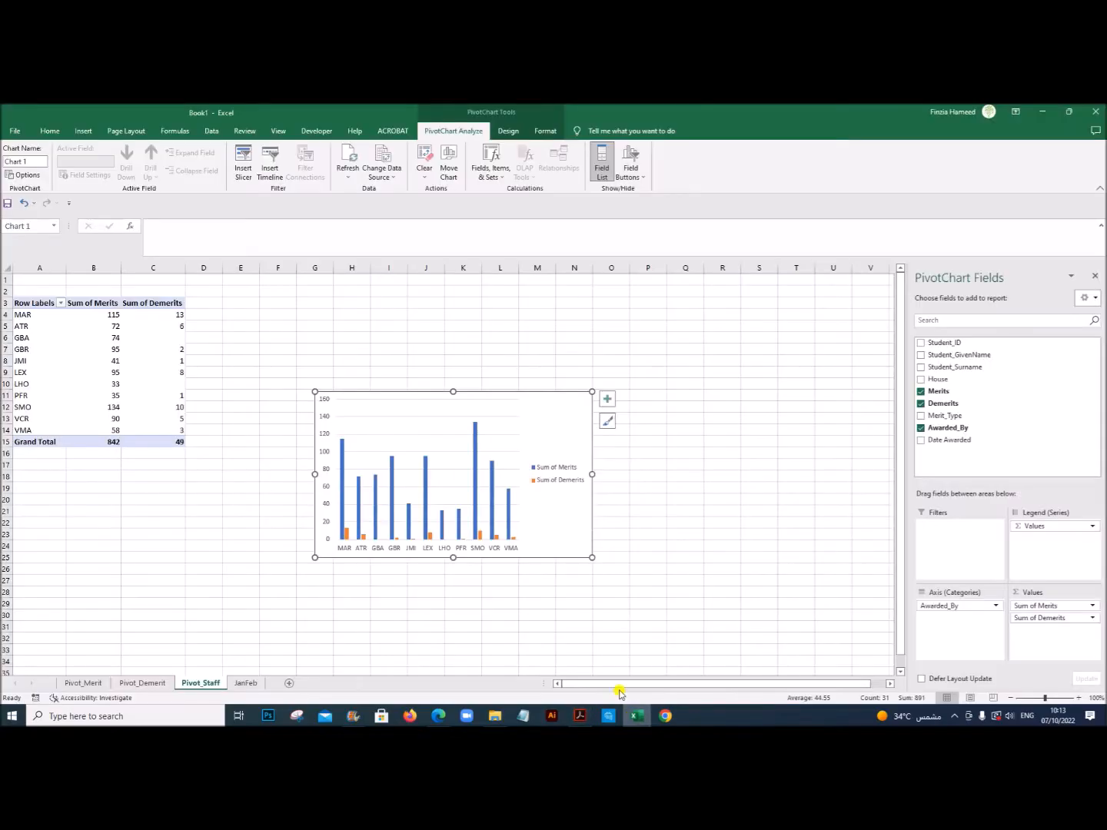
{"action": "left_click", "coordinate": [73, 683]}
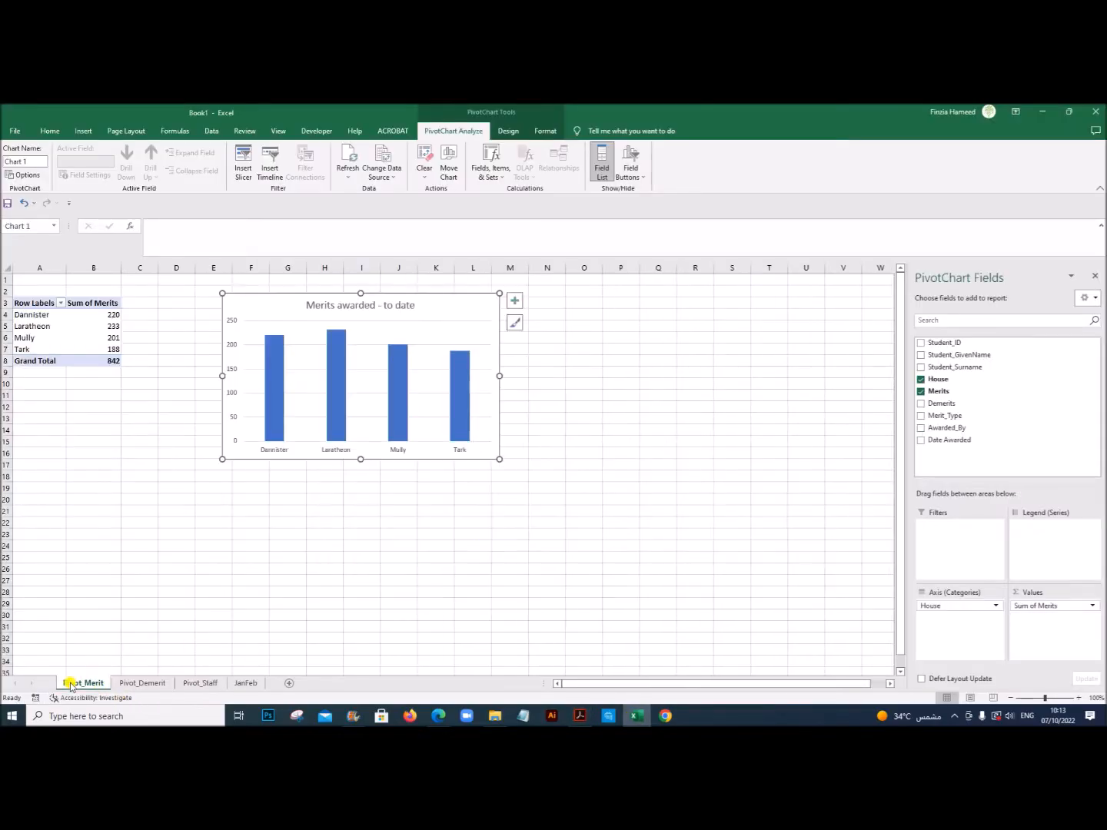
{"action": "left_click", "coordinate": [46, 315]}
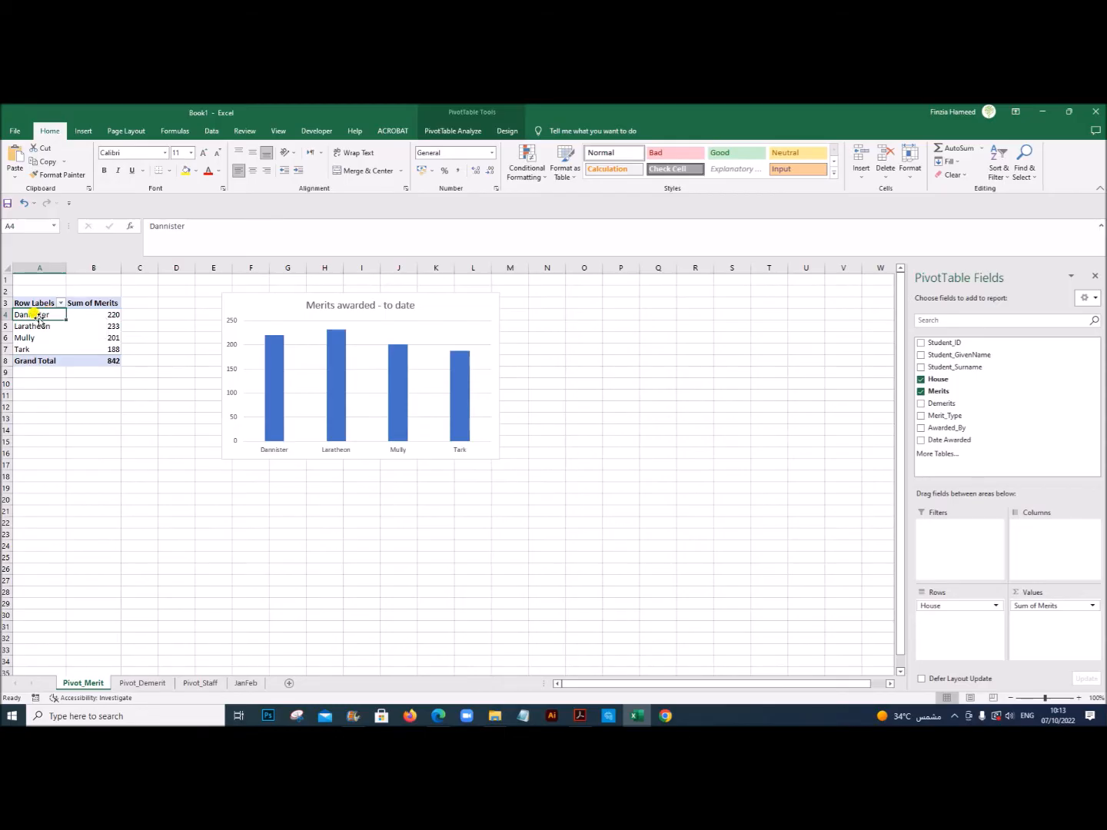
{"action": "right_click", "coordinate": [39, 315]}
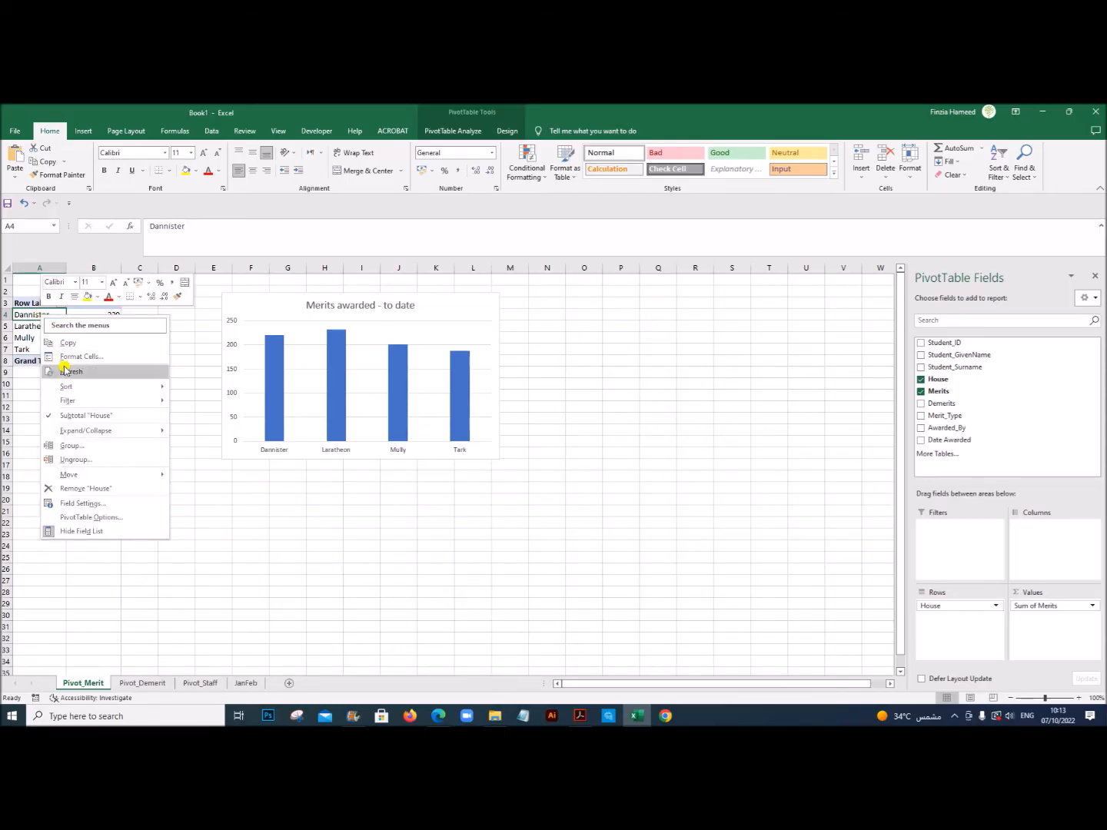
{"action": "mouse_move", "coordinate": [127, 475]}
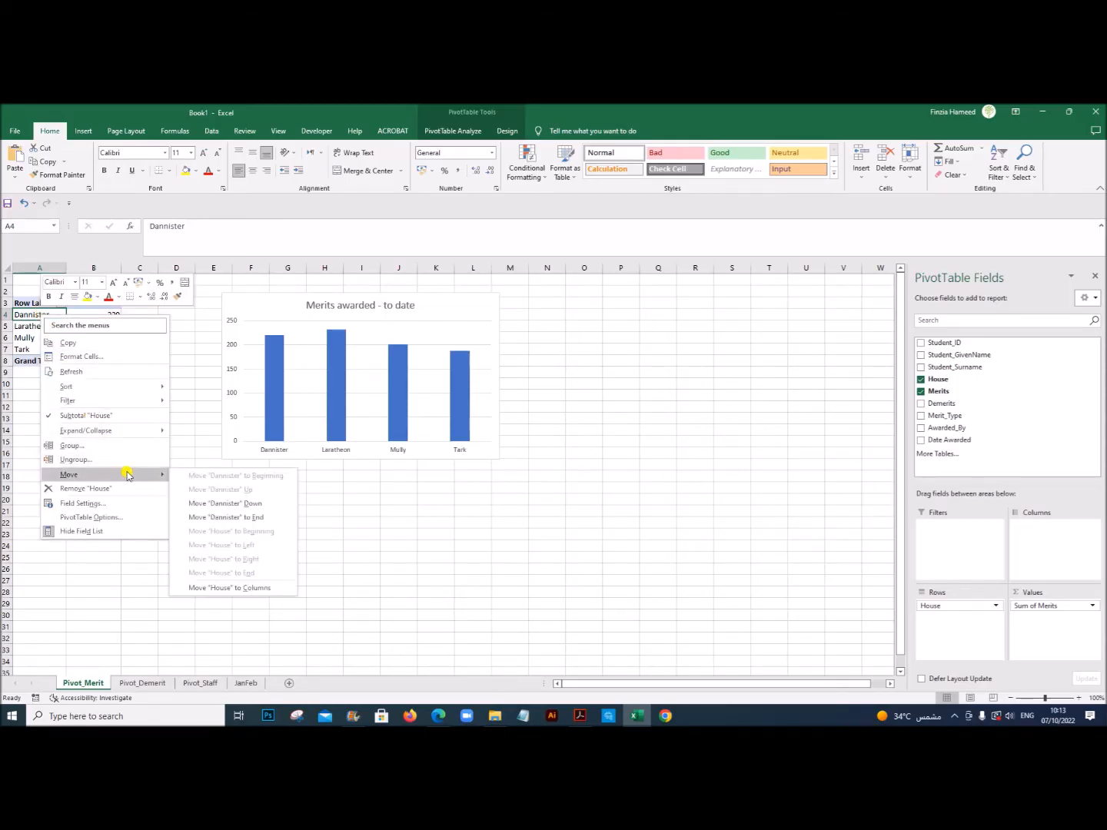
{"action": "left_click", "coordinate": [254, 503]}
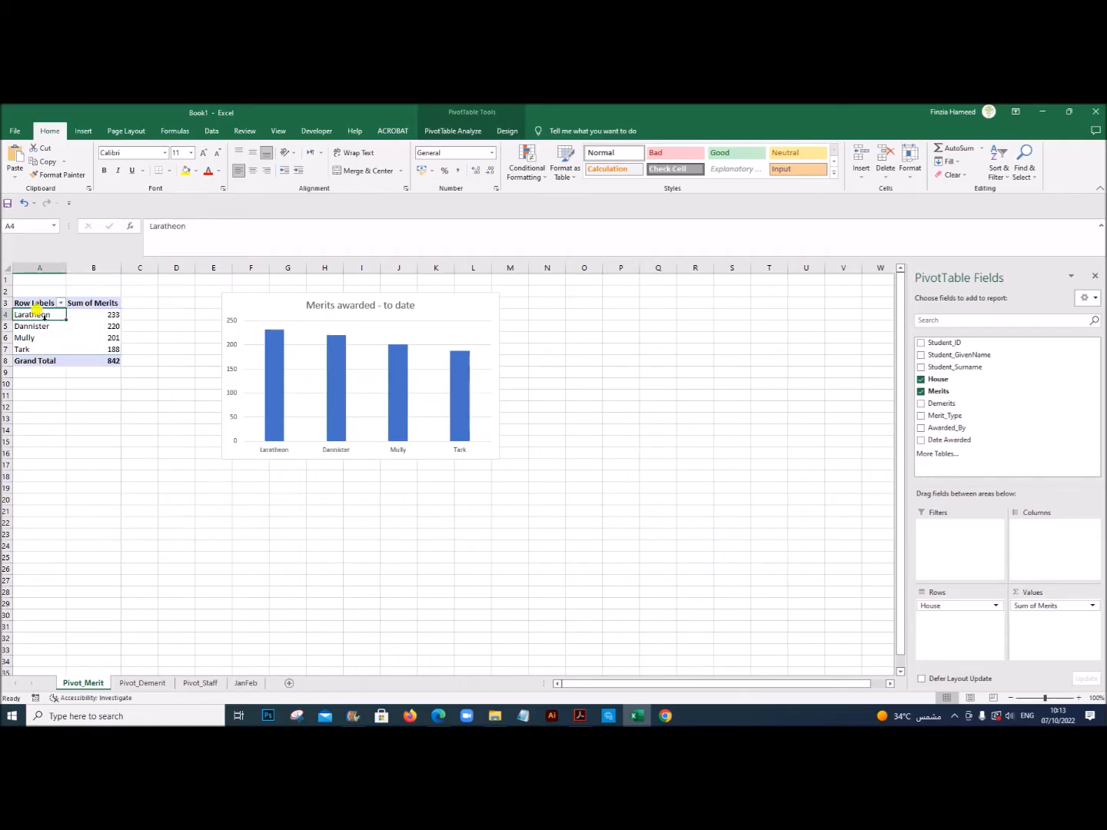
Step: Move Dannister down one row in the Pivot_Demerit PivotTable
{"action": "left_click", "coordinate": [145, 683]}
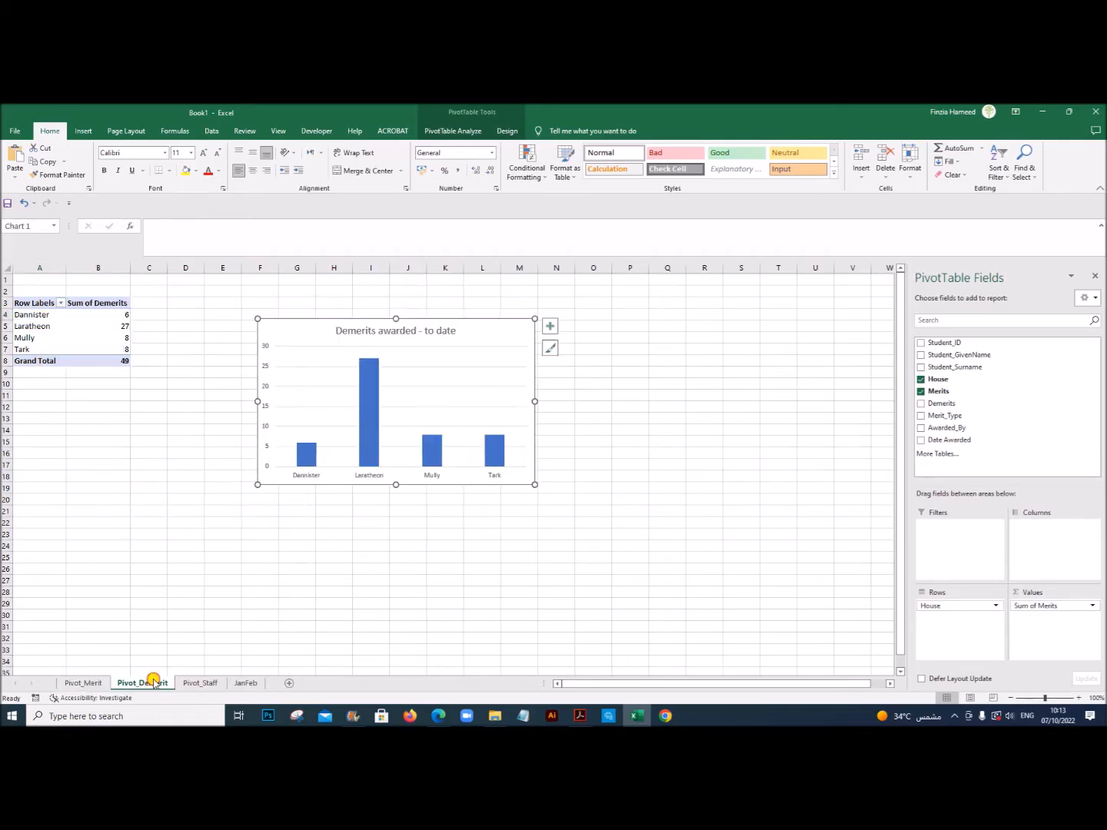
{"action": "right_click", "coordinate": [32, 314]}
{"action": "mouse_move", "coordinate": [116, 475]}
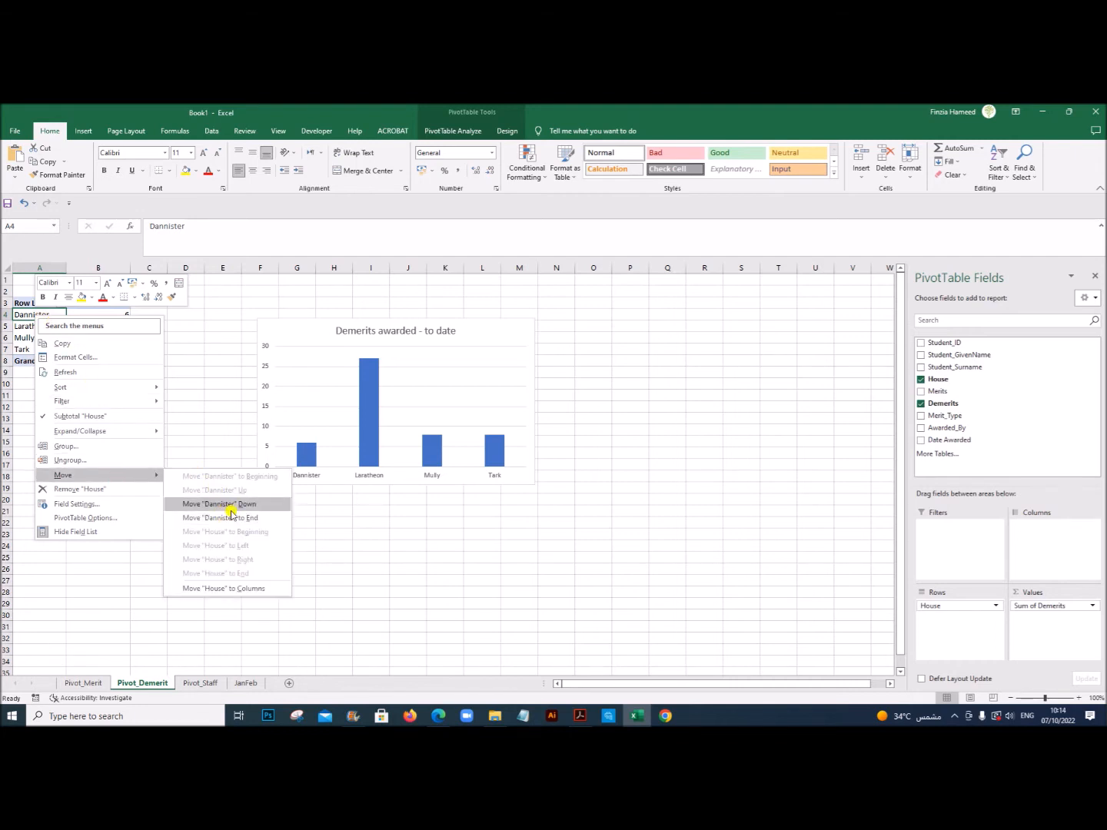
{"action": "left_click", "coordinate": [223, 504]}
{"action": "left_click", "coordinate": [159, 463]}
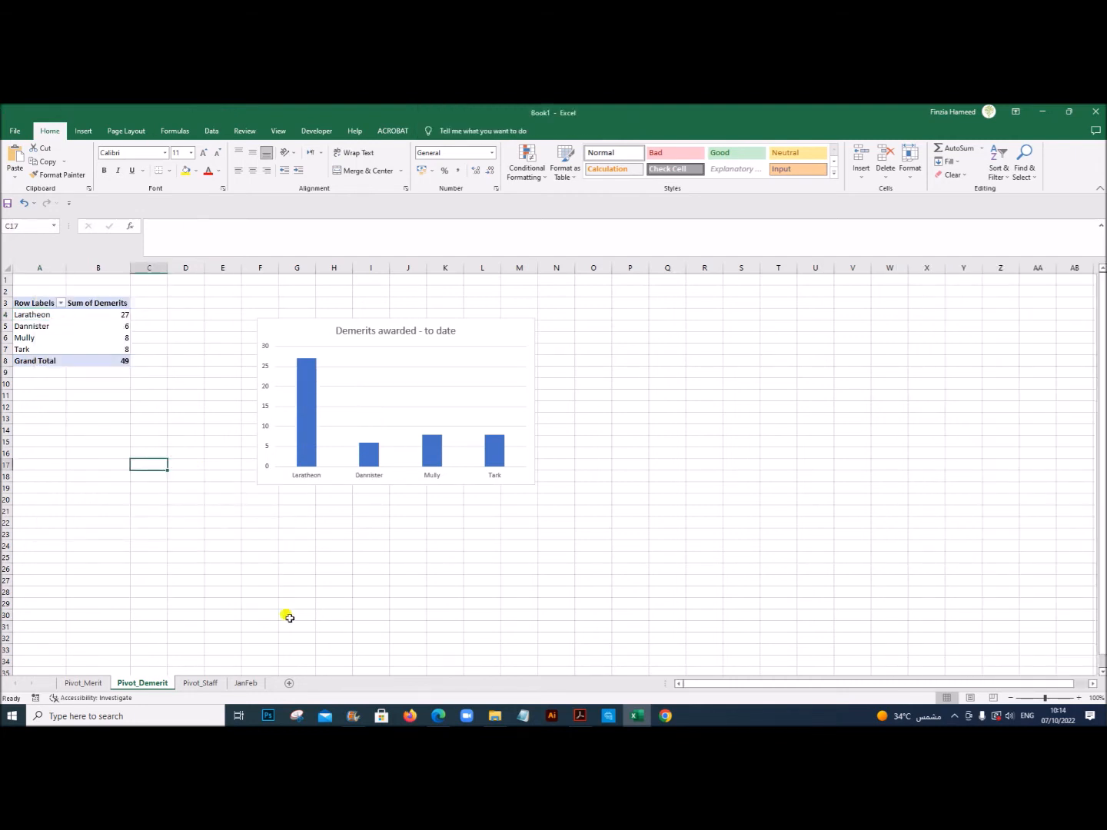
Step: Compare the Pivot_Staff chart with the sample dashboard in the exam PDF and return to the workbook
{"action": "left_click", "coordinate": [212, 682]}
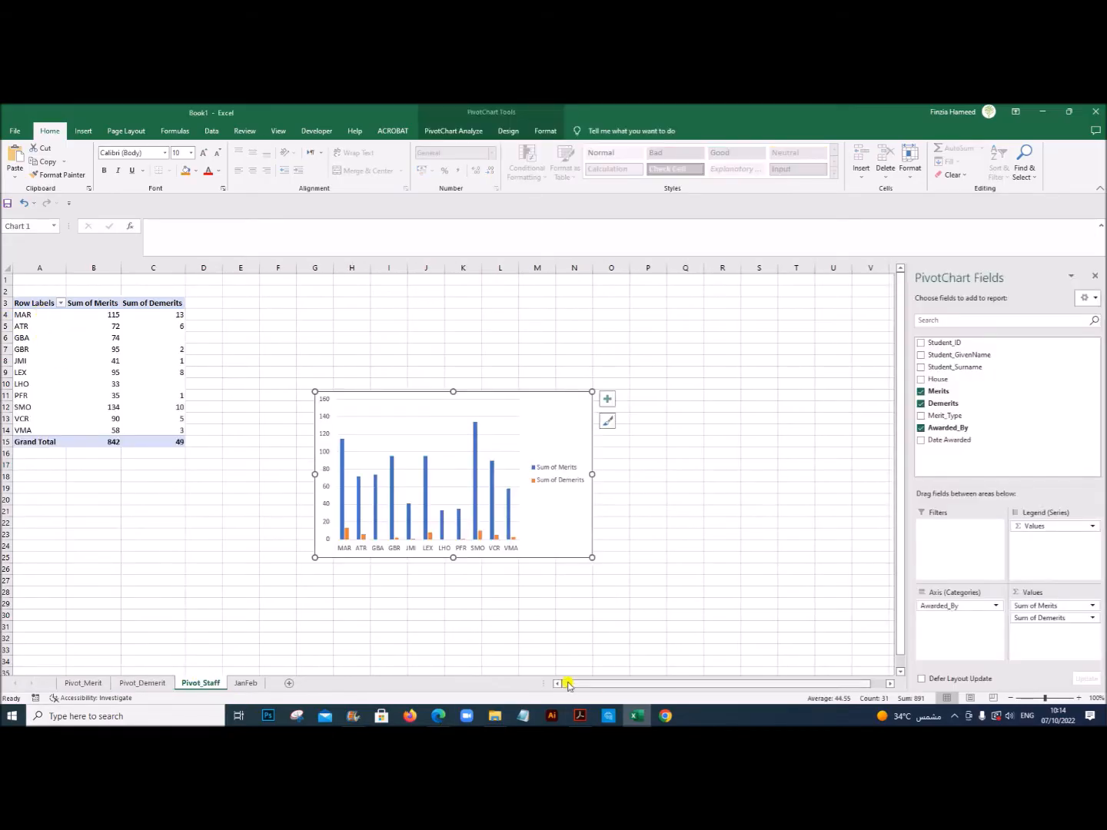
{"action": "left_click", "coordinate": [580, 715]}
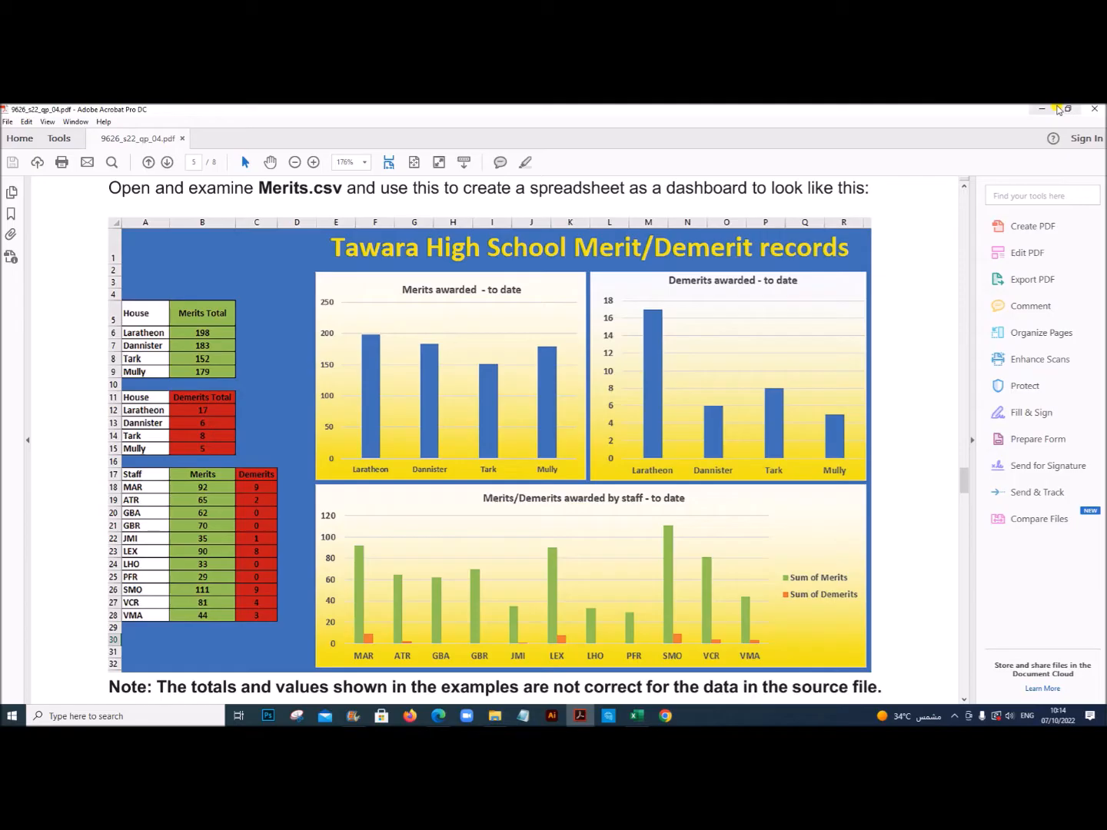
{"action": "left_click", "coordinate": [1068, 110]}
{"action": "left_click_drag", "start_coordinate": [308, 112], "coordinate": [562, 107]}
{"action": "double_click", "coordinate": [562, 107]}
{"action": "left_click", "coordinate": [636, 716]}
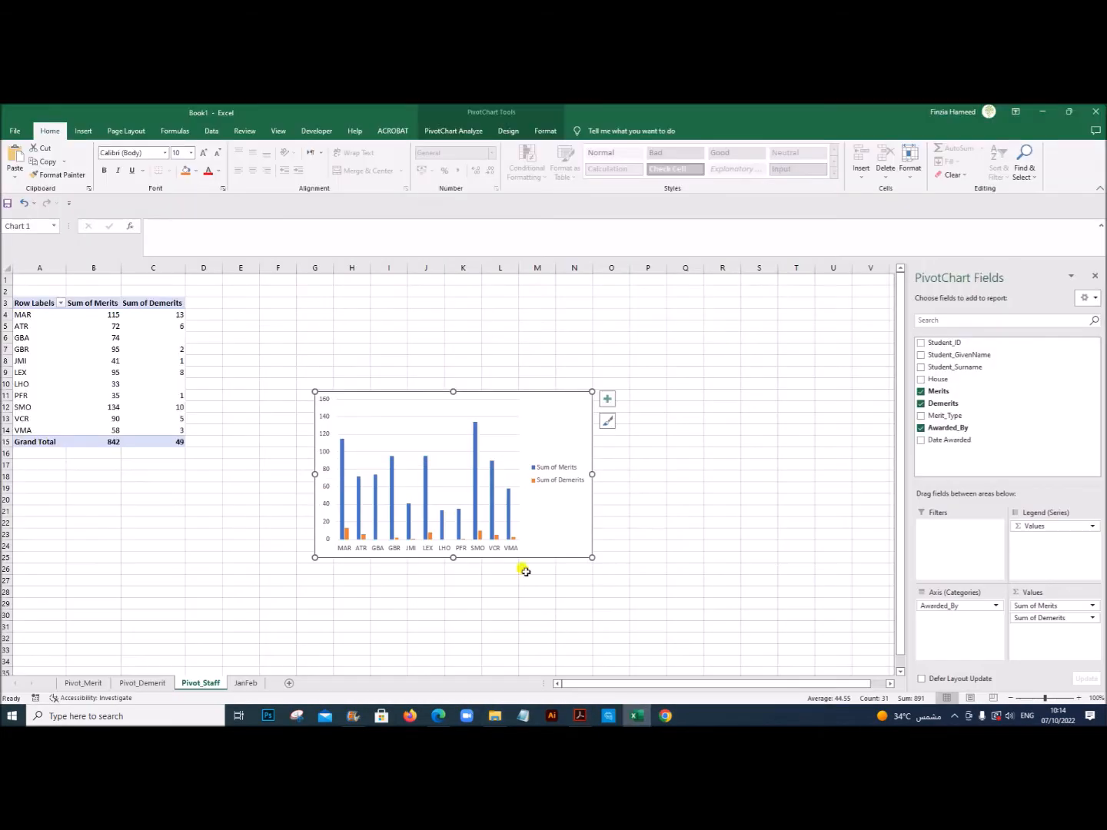
Step: Move the staff chart closer to its PivotTable, with its upper-left corner at about cell F4
{"action": "left_click", "coordinate": [235, 515]}
{"action": "left_click", "coordinate": [380, 392]}
{"action": "left_click_drag", "start_coordinate": [380, 391], "coordinate": [326, 316]}
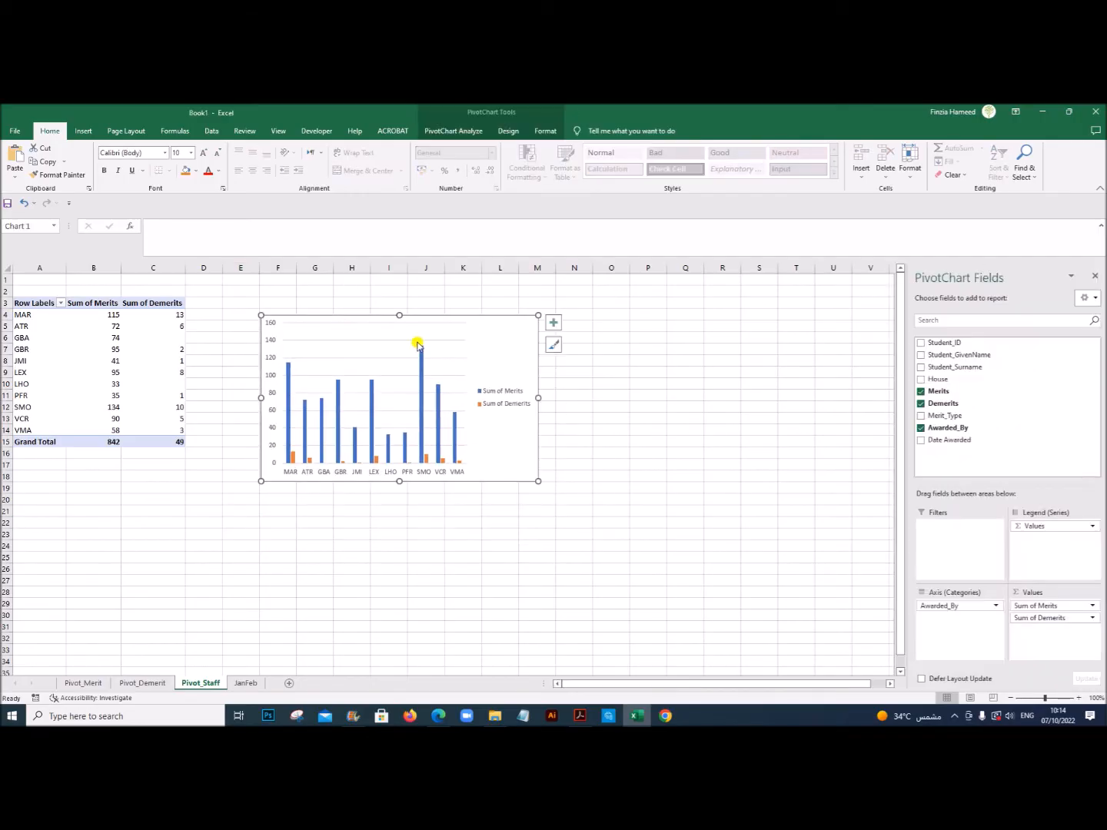
Step: Add a title to the staff chart, following the exam PDF's wording: "Merits/Demerits awarded by staff-to date"
{"action": "left_click", "coordinate": [578, 716]}
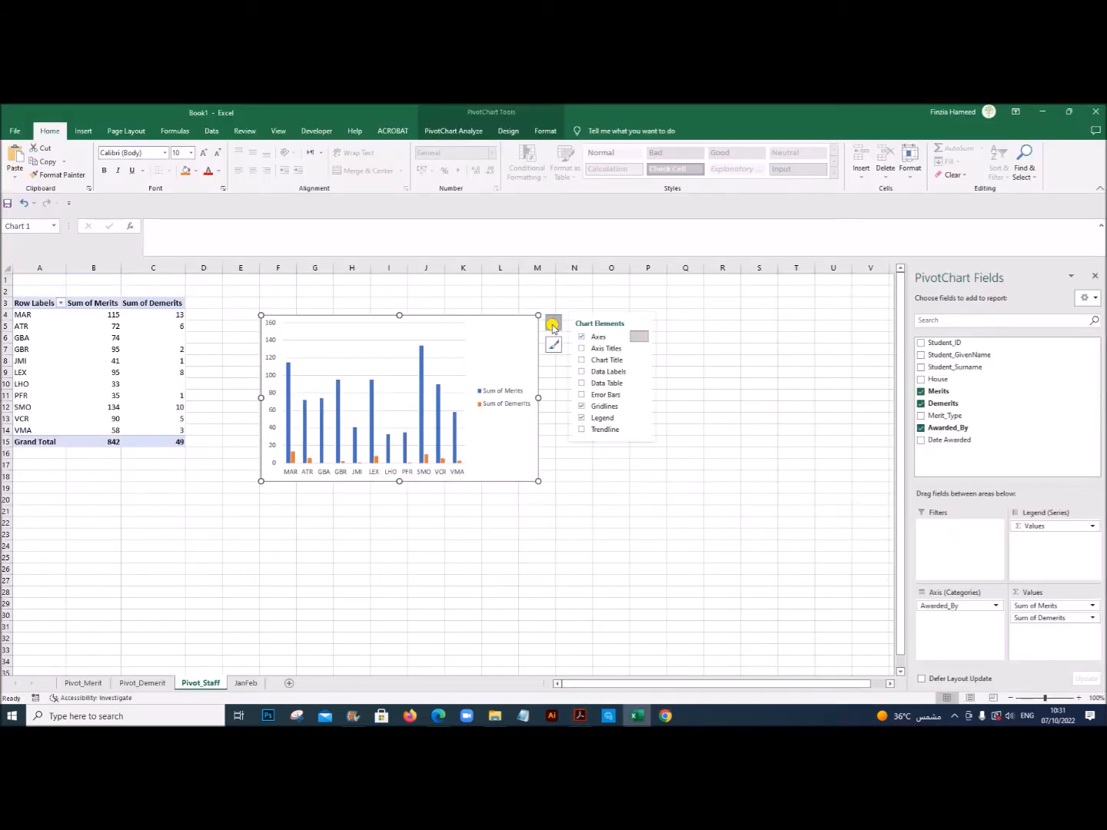
{"action": "left_click", "coordinate": [603, 362]}
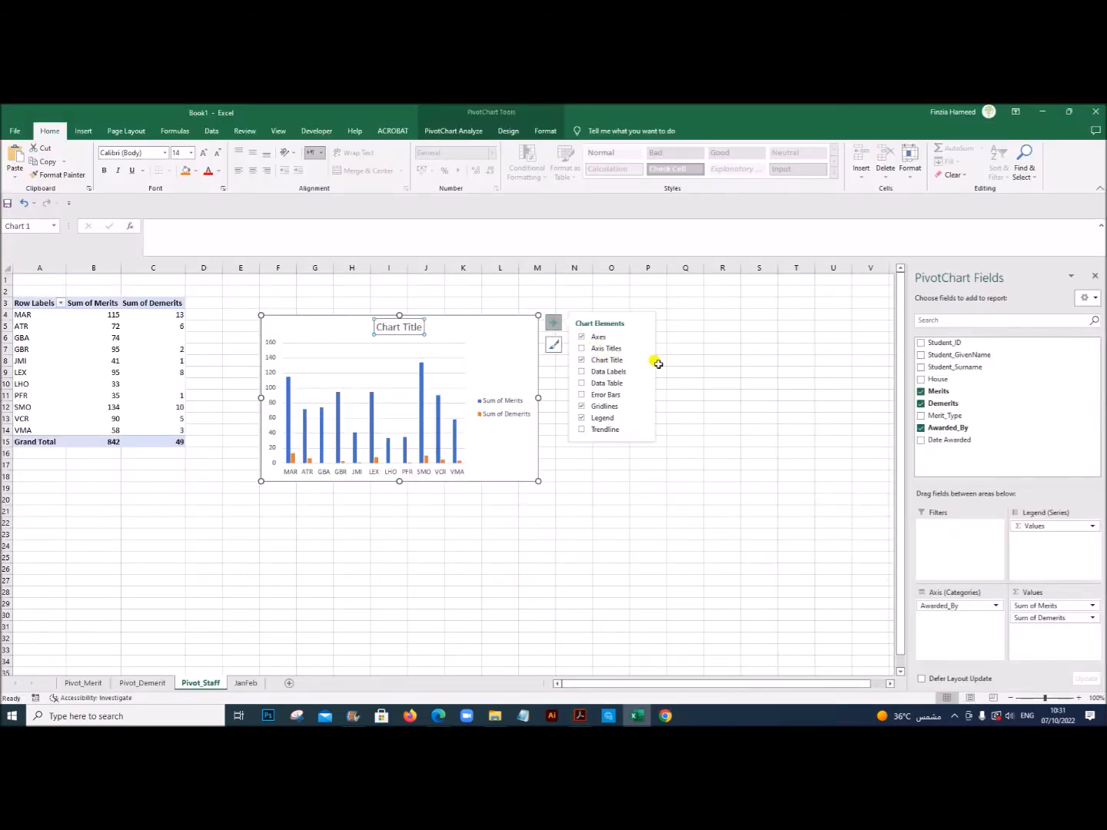
{"action": "left_click", "coordinate": [580, 715]}
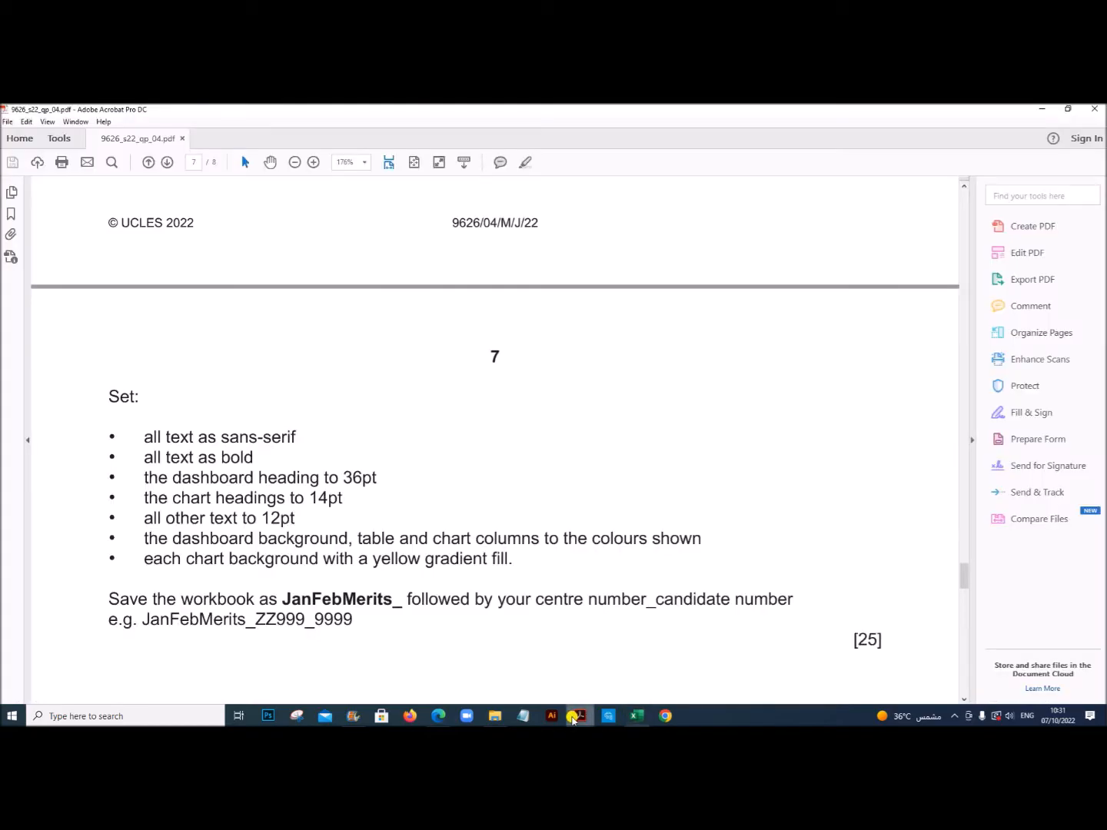
{"action": "scroll", "coordinate": [473, 472], "scroll_direction": "up", "scroll_amount": 4}
{"action": "scroll", "coordinate": [472, 471], "scroll_direction": "up", "scroll_amount": 4}
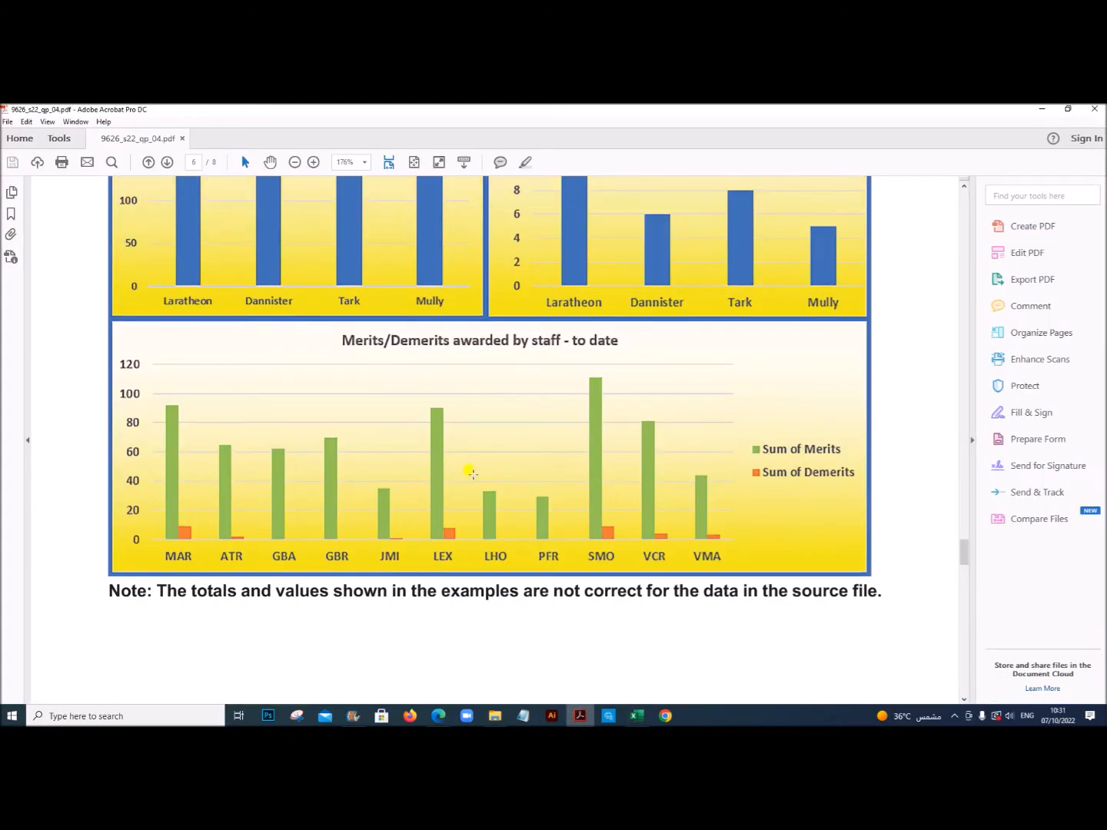
{"action": "left_click", "coordinate": [637, 716]}
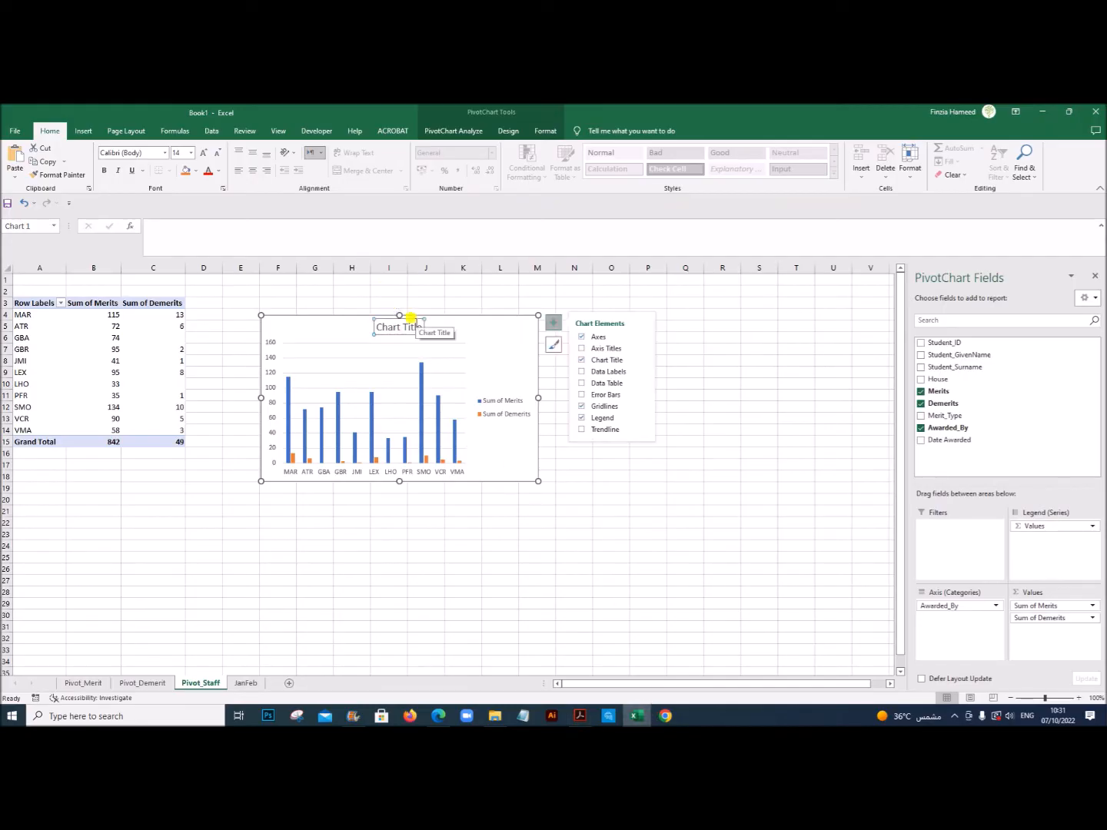
{"action": "type", "text": "Me"}
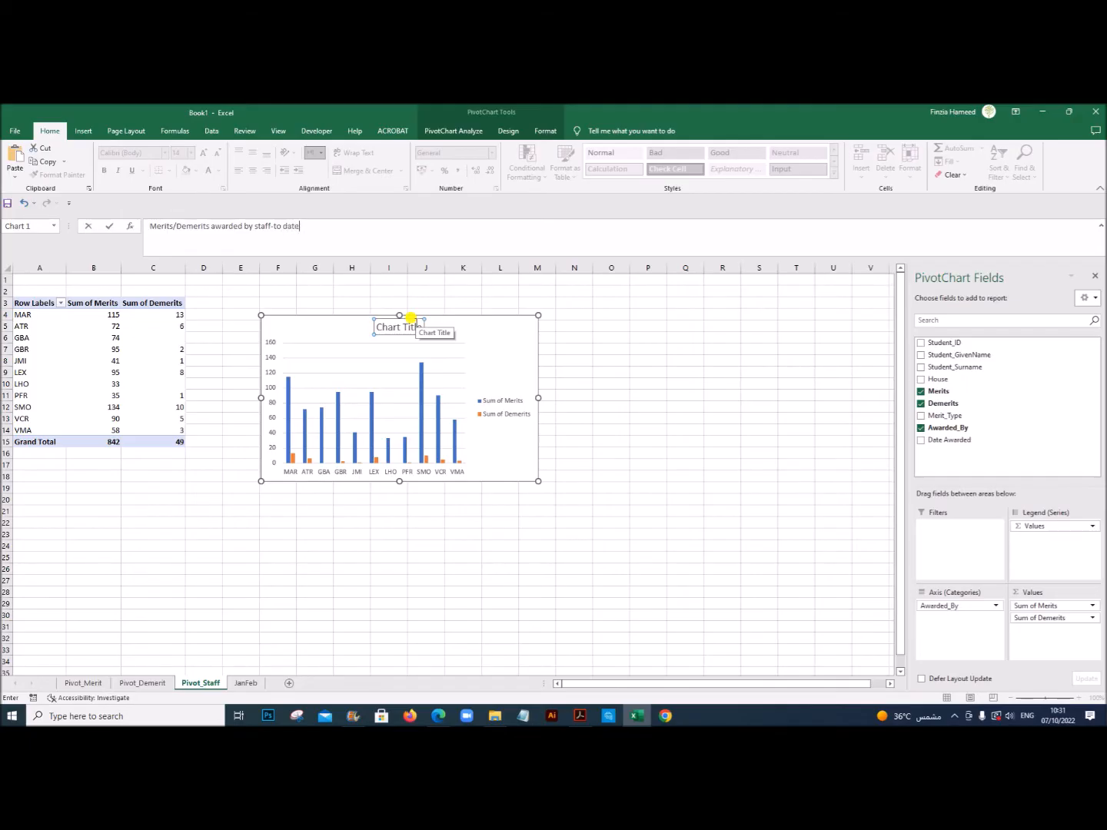
{"action": "key", "text": "Return"}
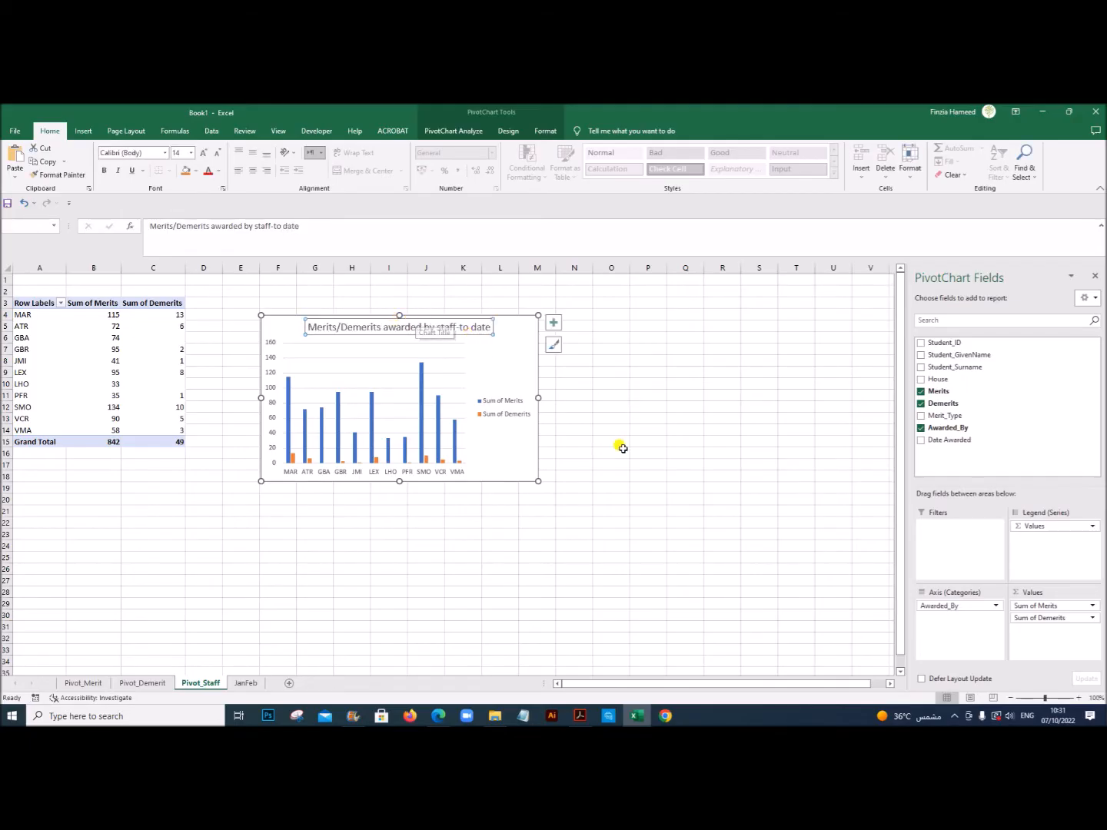
{"action": "left_click", "coordinate": [621, 447]}
{"action": "left_click", "coordinate": [520, 454]}
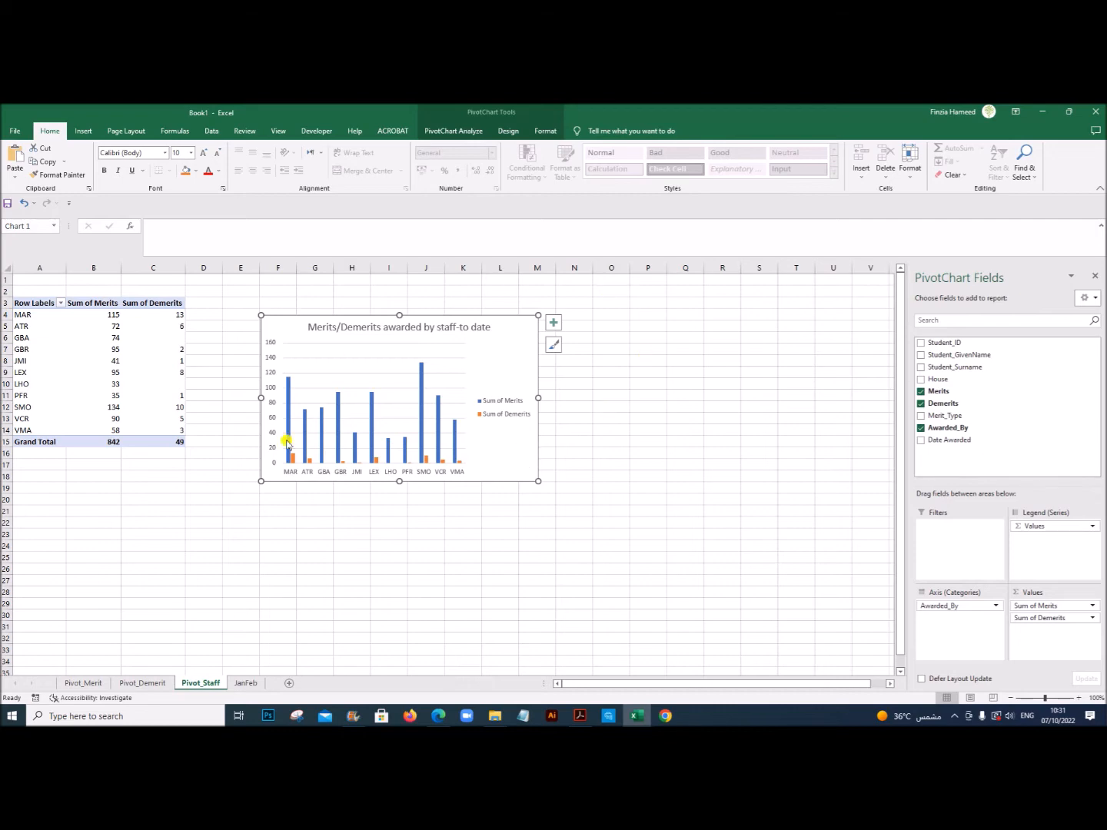
{"action": "left_click", "coordinate": [531, 580]}
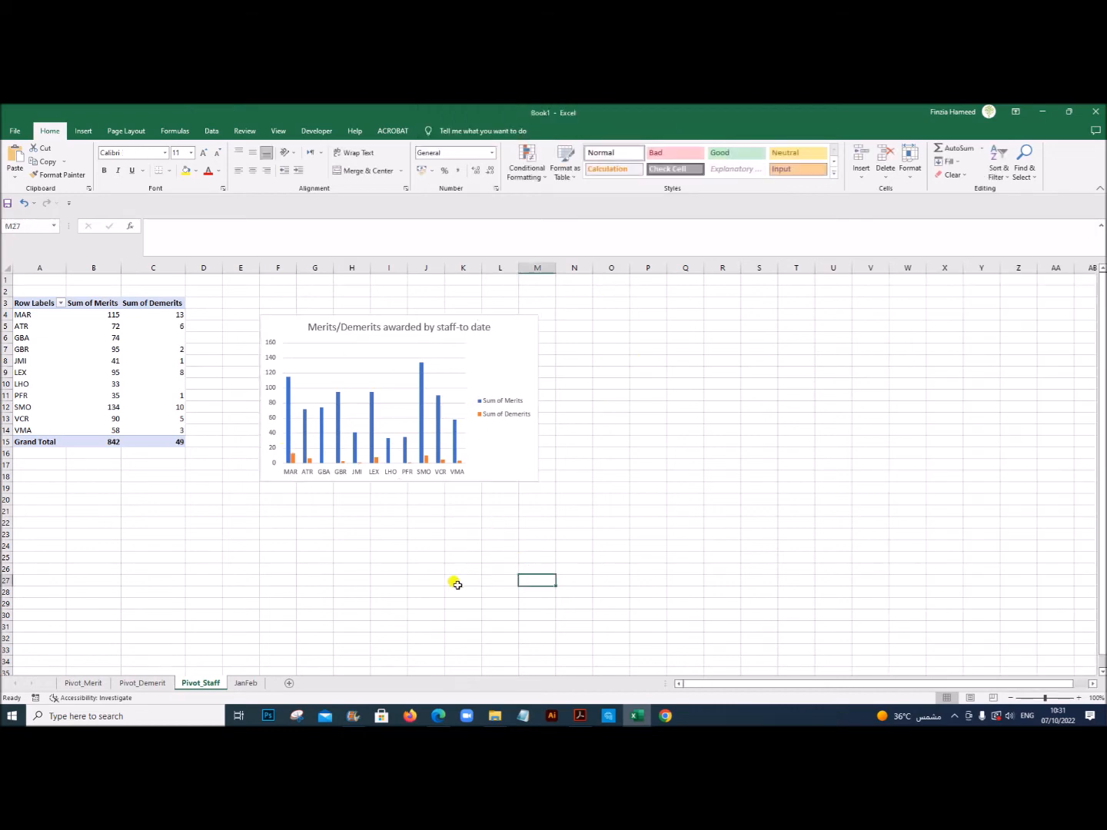
Step: Review the charts on Pivot_Merit, Pivot_Demerit and Pivot_Staff, and switch to the exam PDF to compare them with the sample
{"action": "left_click", "coordinate": [92, 683]}
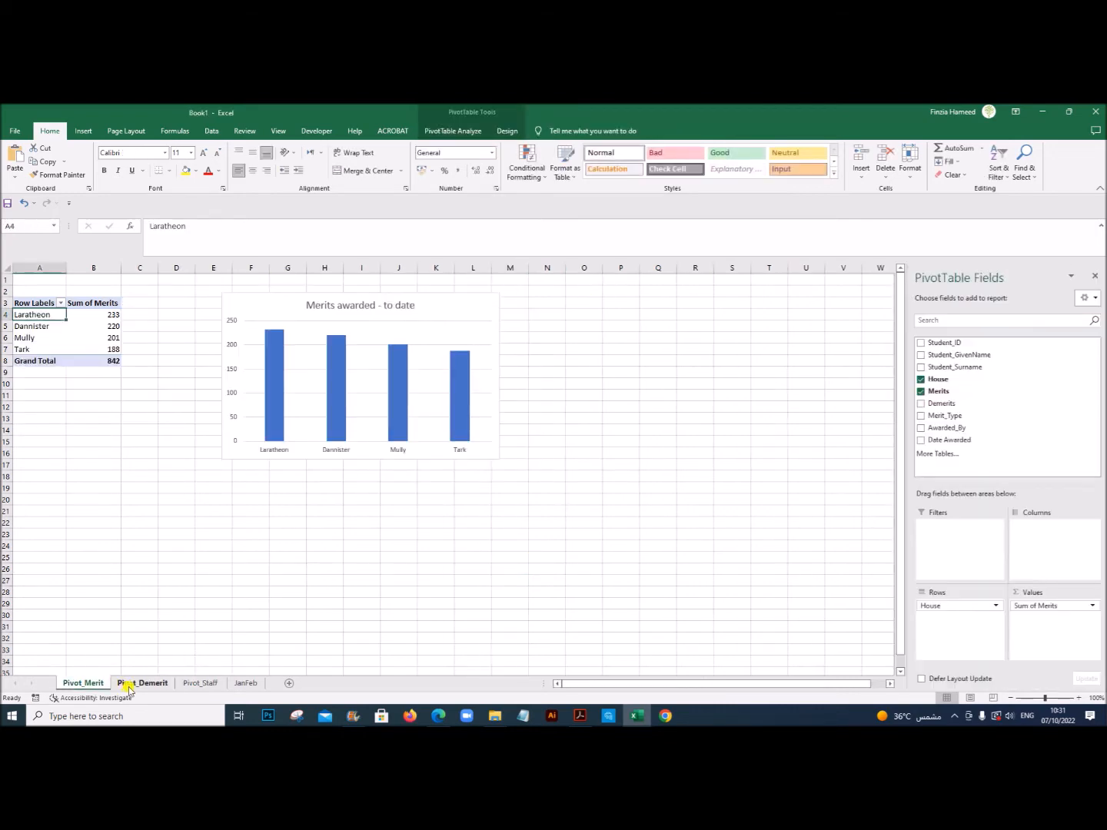
{"action": "left_click", "coordinate": [128, 684]}
{"action": "left_click", "coordinate": [194, 684]}
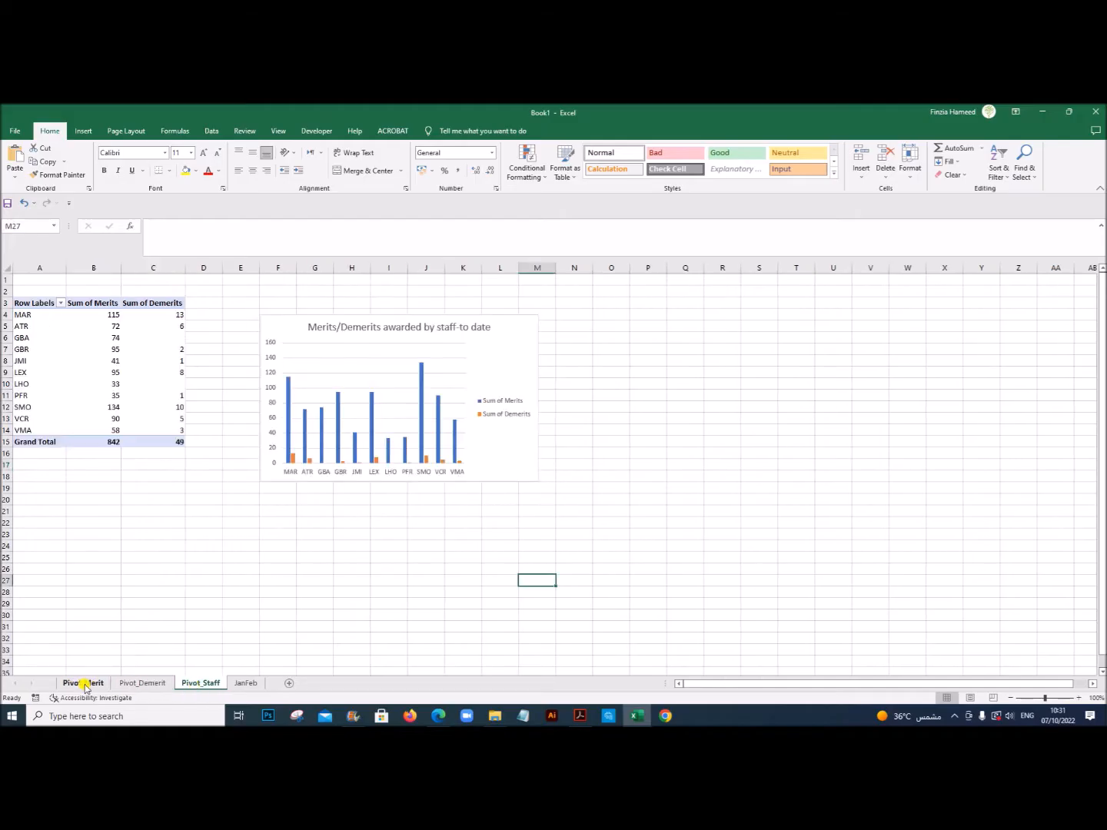
{"action": "left_click", "coordinate": [134, 684]}
{"action": "left_click", "coordinate": [89, 683]}
{"action": "left_click", "coordinate": [130, 685]}
{"action": "left_click", "coordinate": [201, 684]}
{"action": "left_click", "coordinate": [233, 592]}
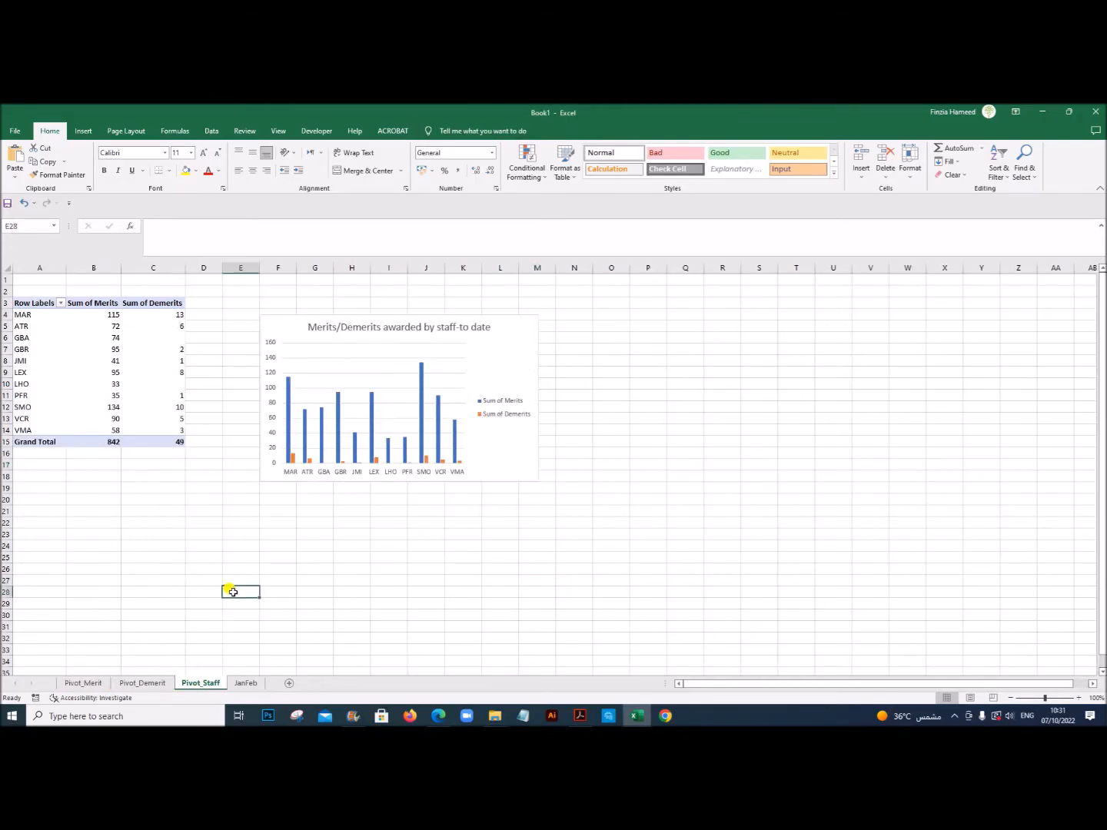
{"action": "left_click", "coordinate": [580, 716]}
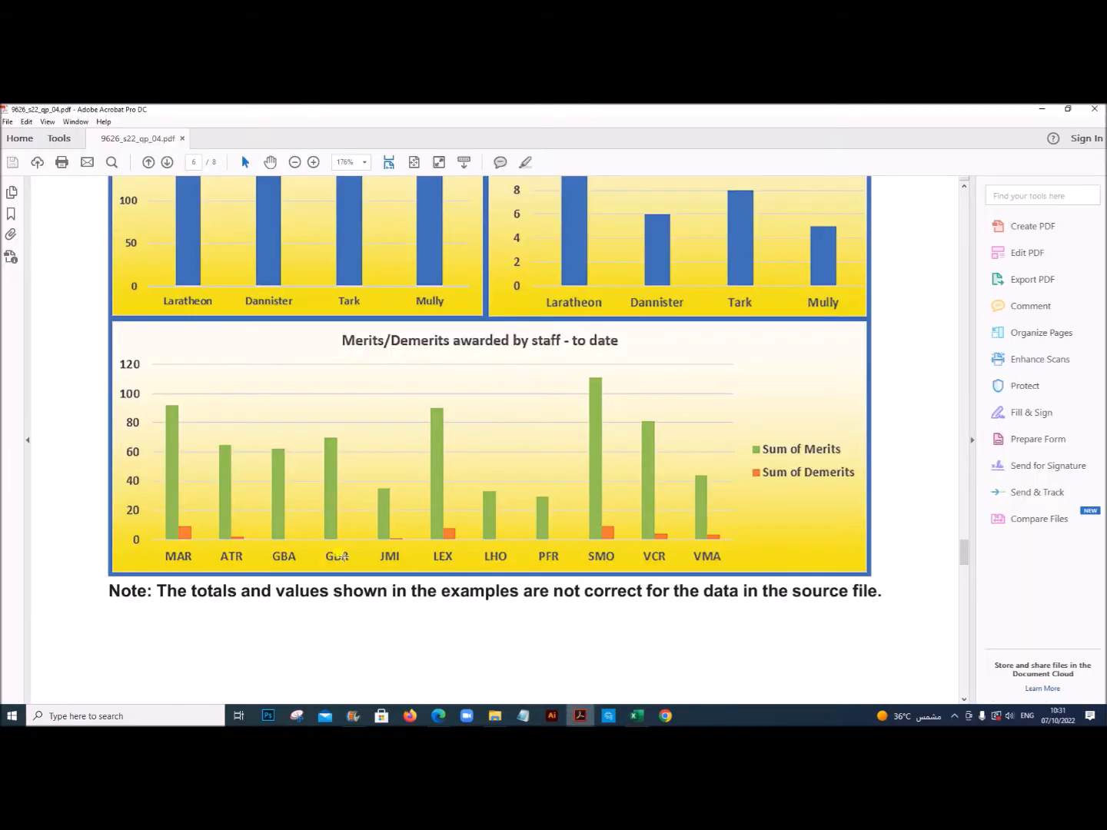
Step: Review the sample dashboard's tables and charts on pages 5 and 6 of the exam PDF and return to the Excel workbook
{"action": "scroll", "coordinate": [392, 501], "scroll_direction": "up", "scroll_amount": 5}
{"action": "scroll", "coordinate": [538, 548], "scroll_direction": "down", "scroll_amount": 3}
{"action": "scroll", "coordinate": [629, 539], "scroll_direction": "up", "scroll_amount": 3}
{"action": "scroll", "coordinate": [673, 681], "scroll_direction": "up", "scroll_amount": 8}
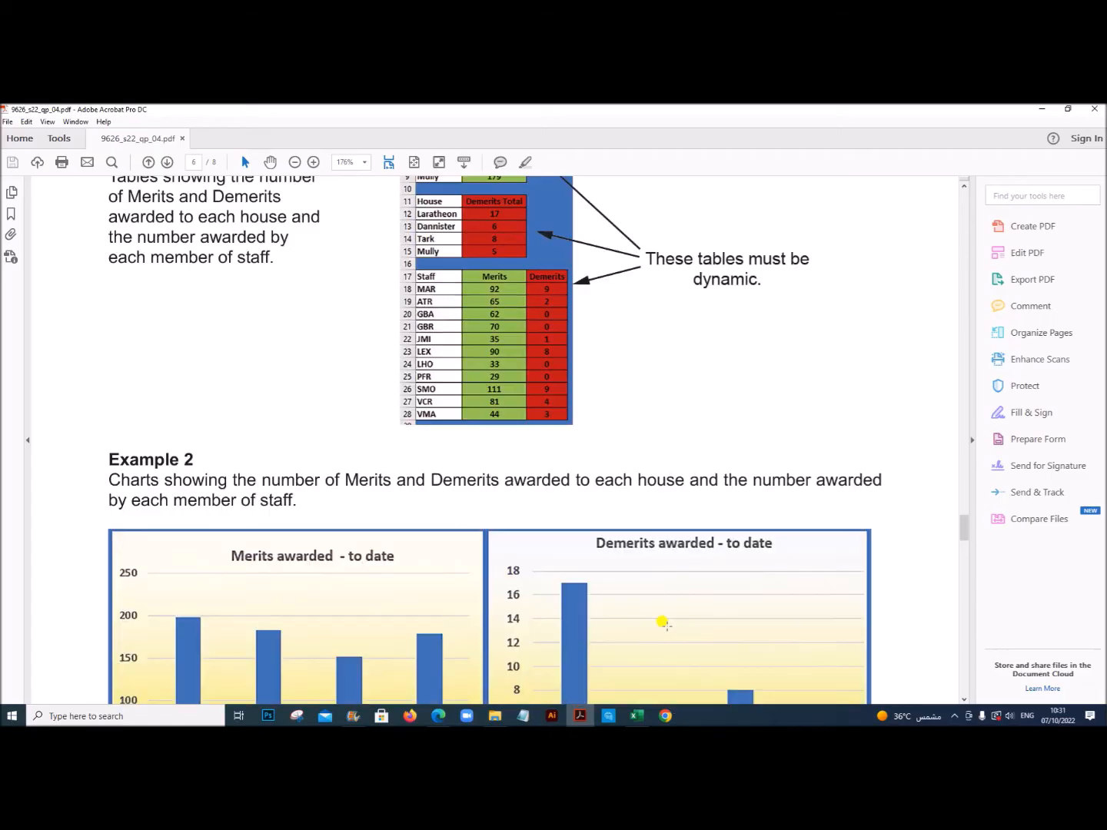
{"action": "scroll", "coordinate": [662, 622], "scroll_direction": "down", "scroll_amount": 15}
{"action": "scroll", "coordinate": [667, 628], "scroll_direction": "up", "scroll_amount": 4}
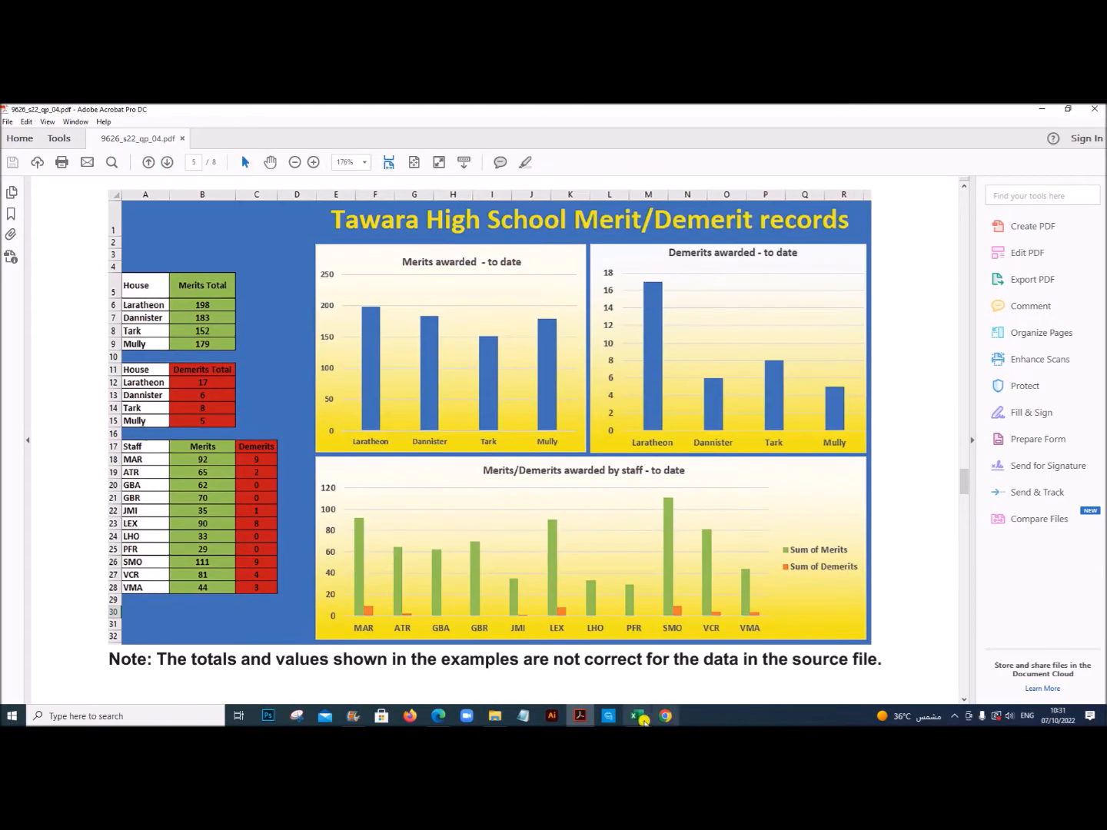
{"action": "left_click", "coordinate": [636, 715]}
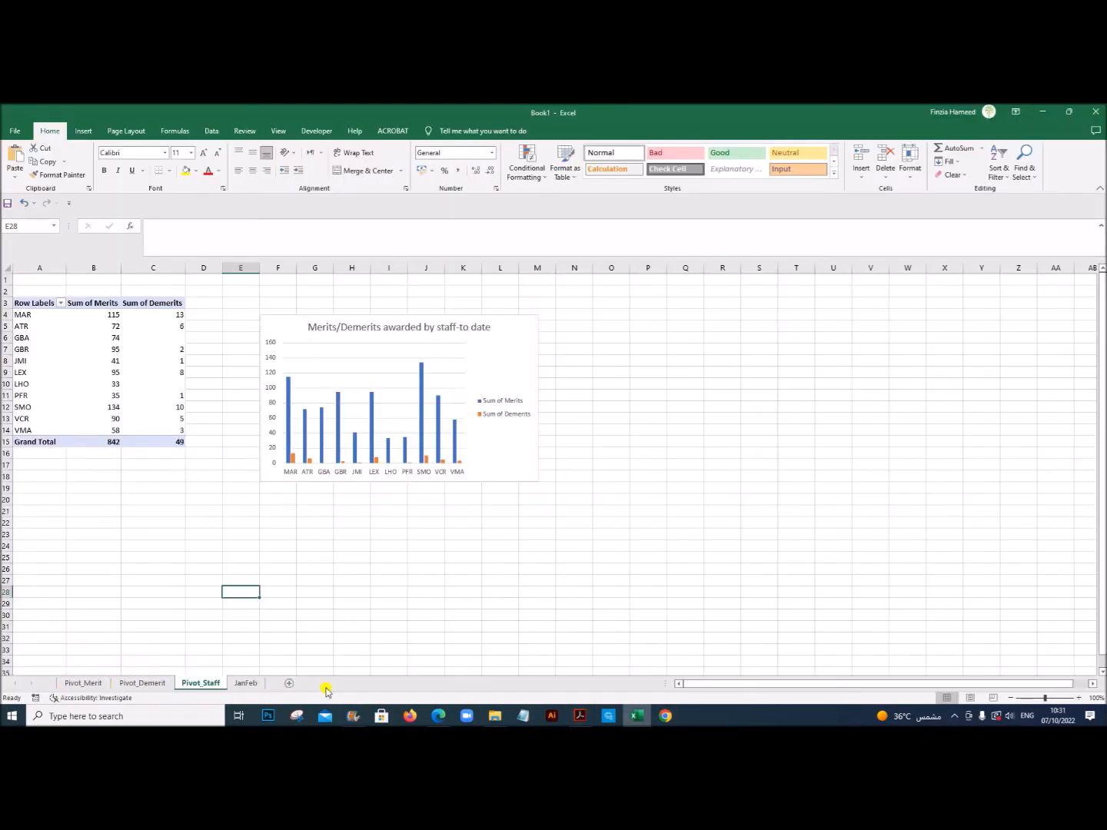
Step: Add a new worksheet, place it before Pivot_Merit, and name it JanFebMeritsDemerits
{"action": "left_click", "coordinate": [290, 684]}
{"action": "left_click_drag", "start_coordinate": [243, 683], "coordinate": [62, 673]}
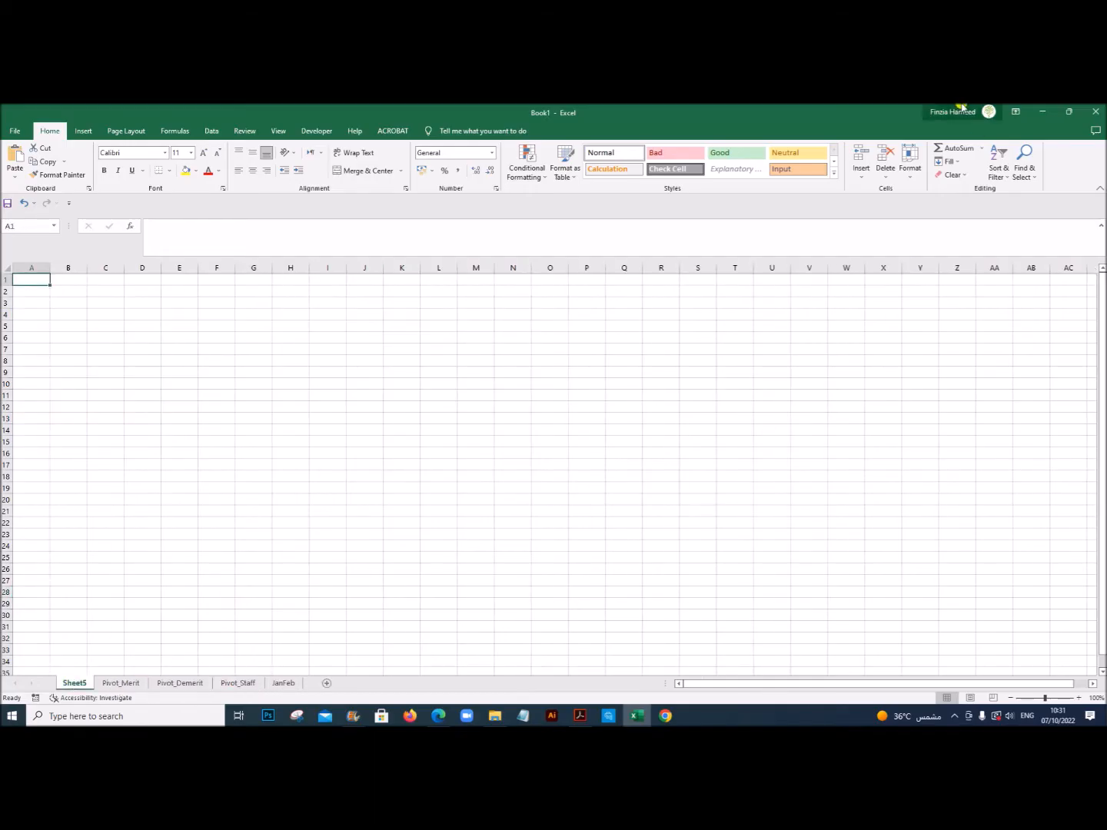
{"action": "double_click", "coordinate": [84, 684]}
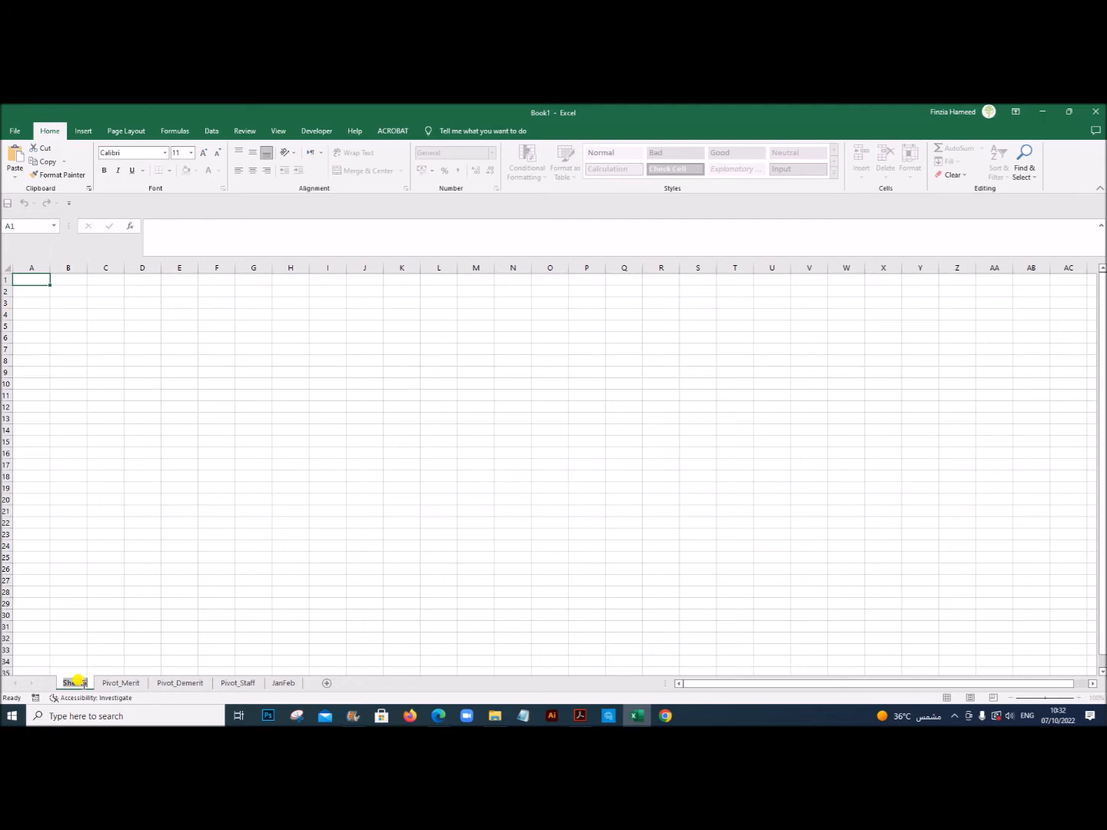
{"action": "type", "text": "JanFebMer"}
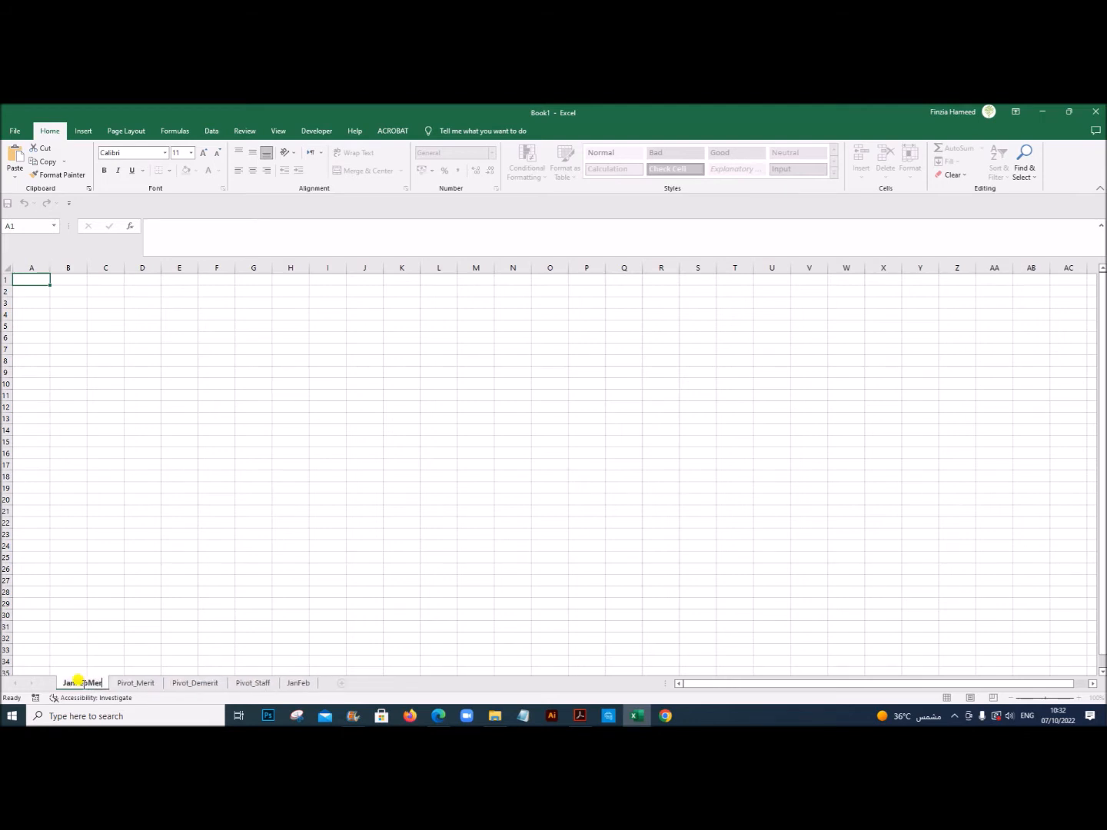
{"action": "type", "text": "itsDe"}
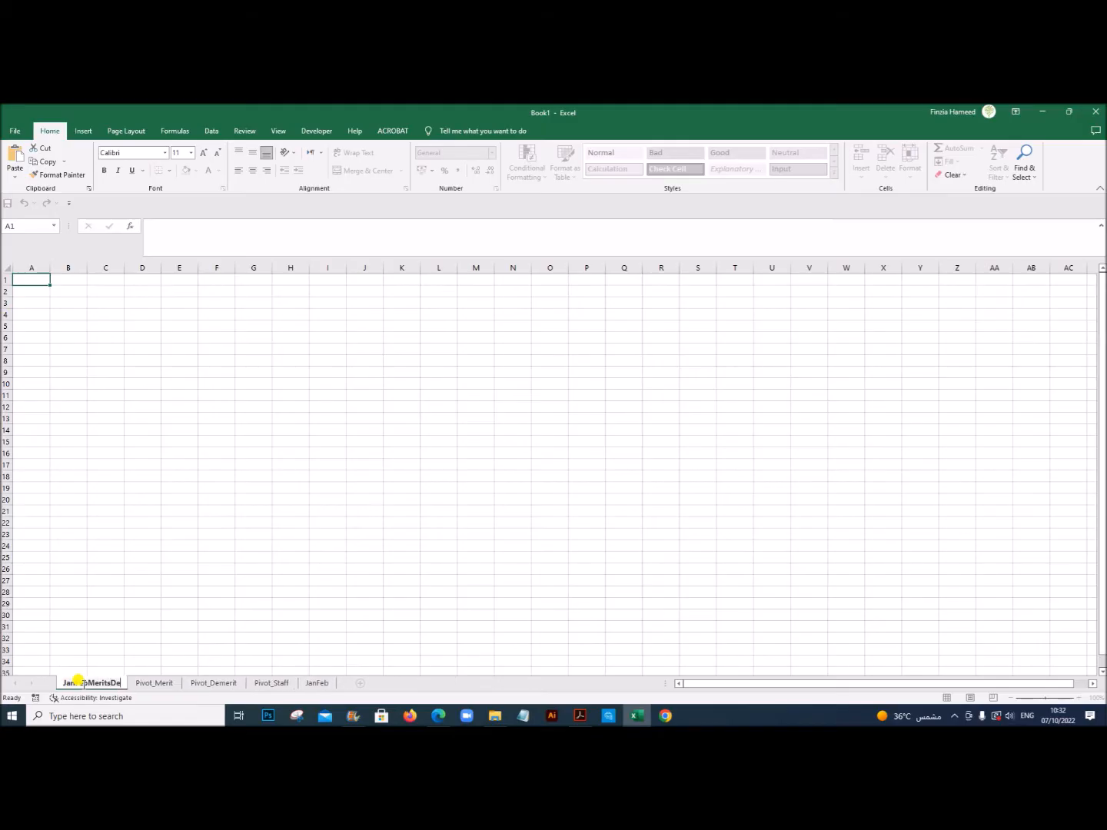
{"action": "type", "text": "merits"}
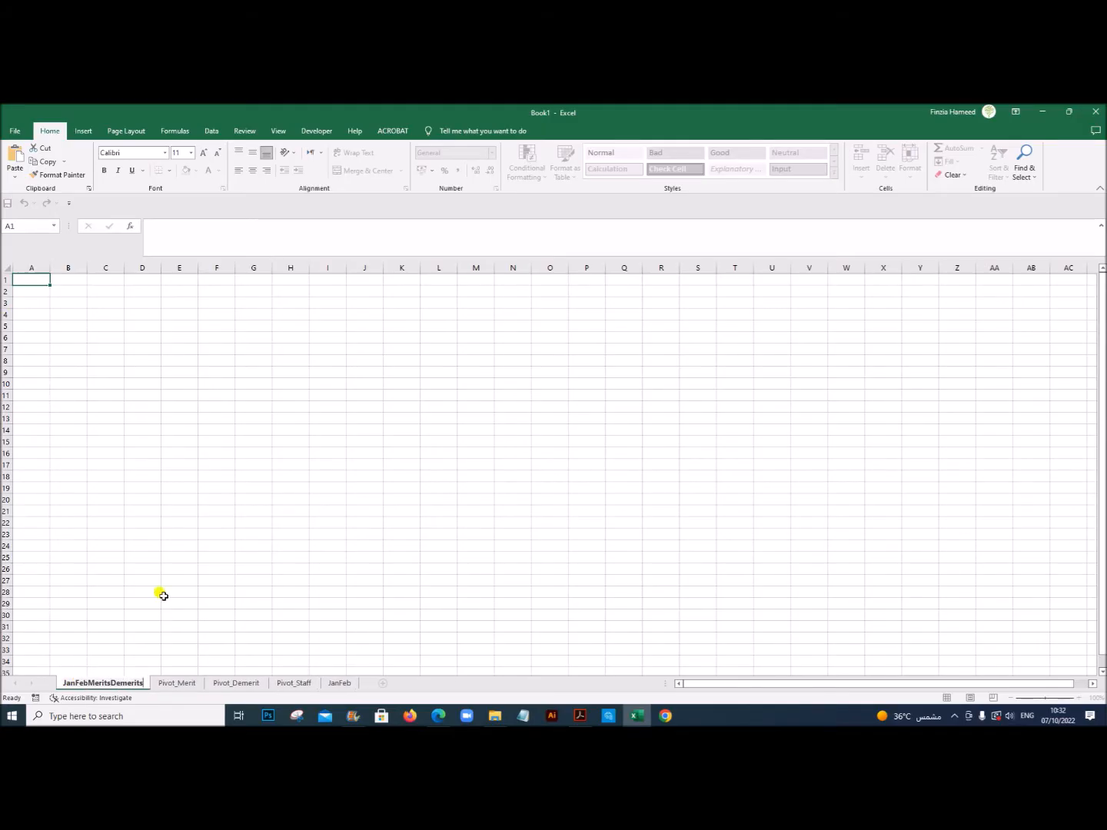
{"action": "left_click", "coordinate": [168, 594]}
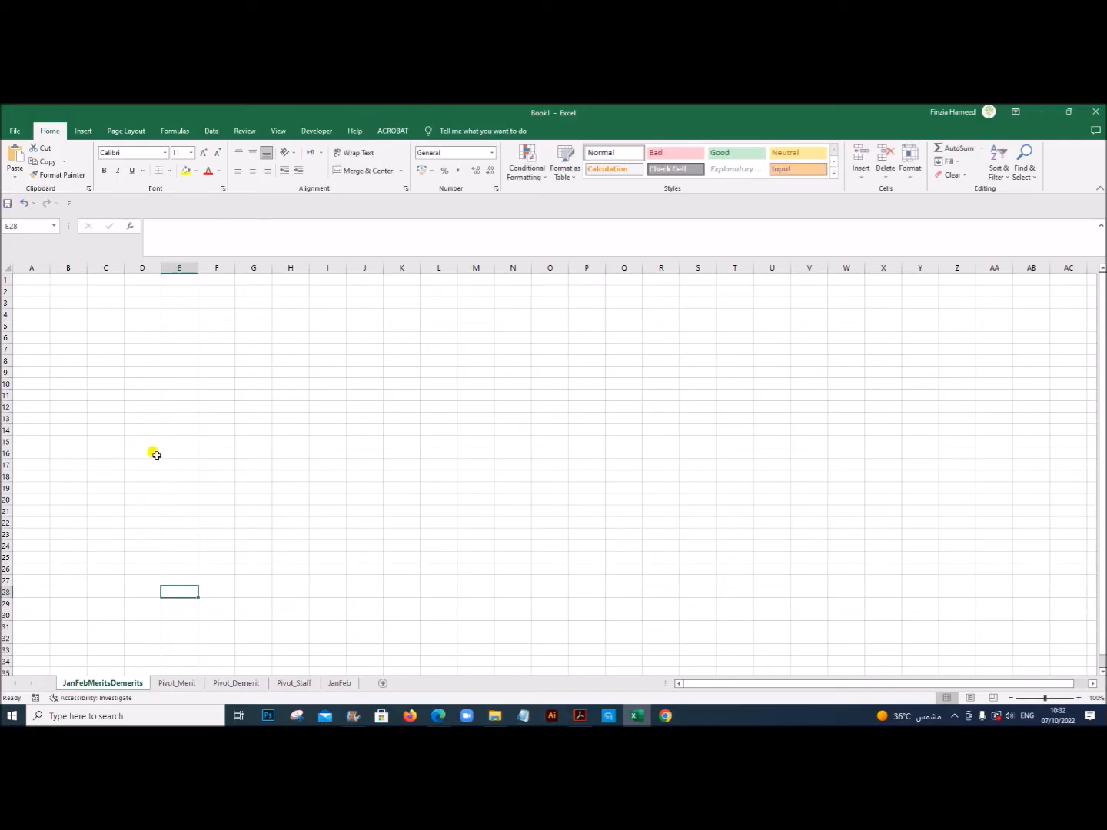
Step: Following the sample layout in the exam PDF, copy the house merits A4:B7 from Pivot_Merit and paste them as links at A6 of JanFebMeritsDemerits
{"action": "left_click", "coordinate": [579, 716]}
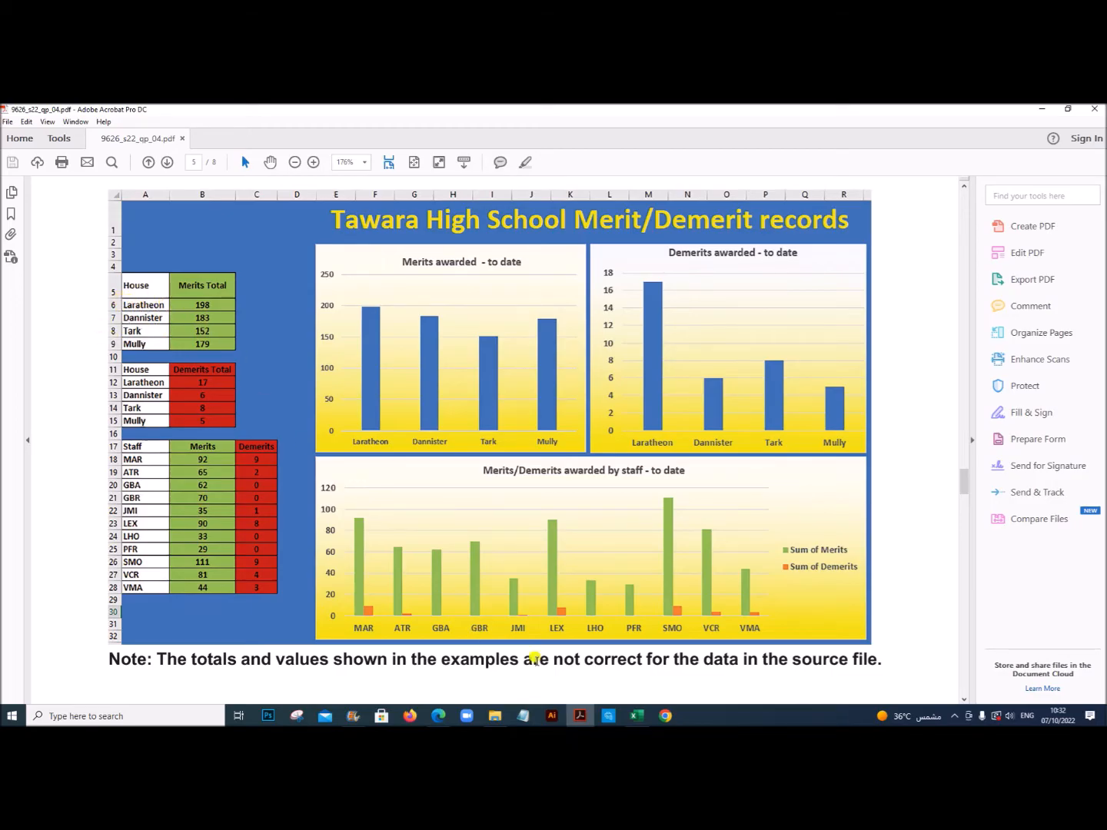
{"action": "left_click", "coordinate": [636, 715]}
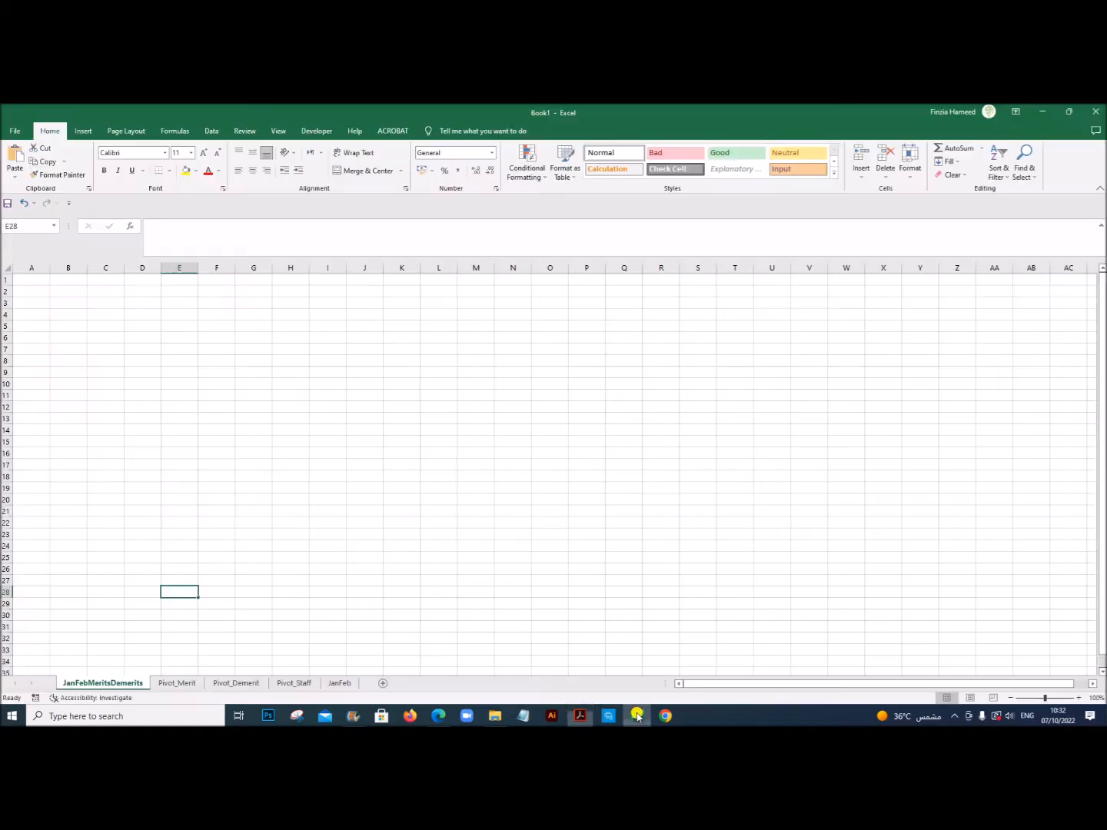
{"action": "left_click", "coordinate": [36, 338]}
{"action": "scroll", "coordinate": [433, 499], "scroll_direction": "up", "scroll_amount": 5, "text": "ctrl"}
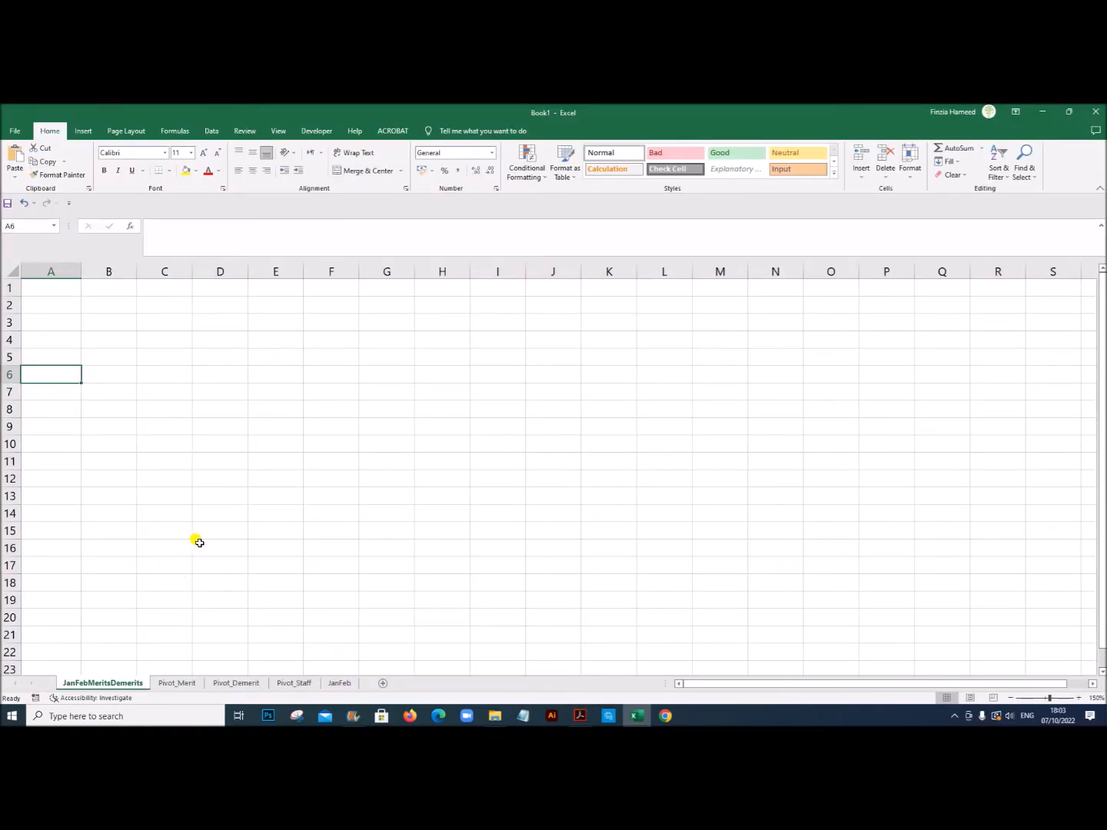
{"action": "left_click", "coordinate": [177, 684]}
{"action": "left_click", "coordinate": [115, 464]}
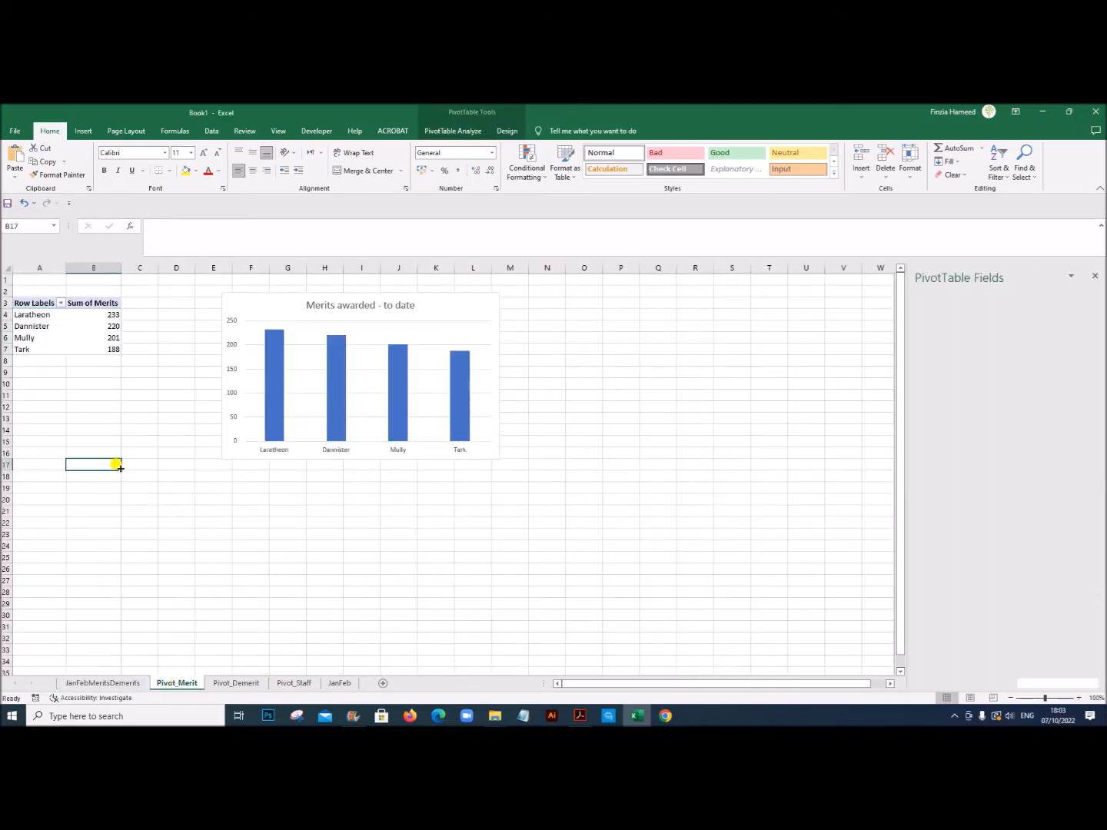
{"action": "left_click_drag", "start_coordinate": [40, 317], "coordinate": [94, 347]}
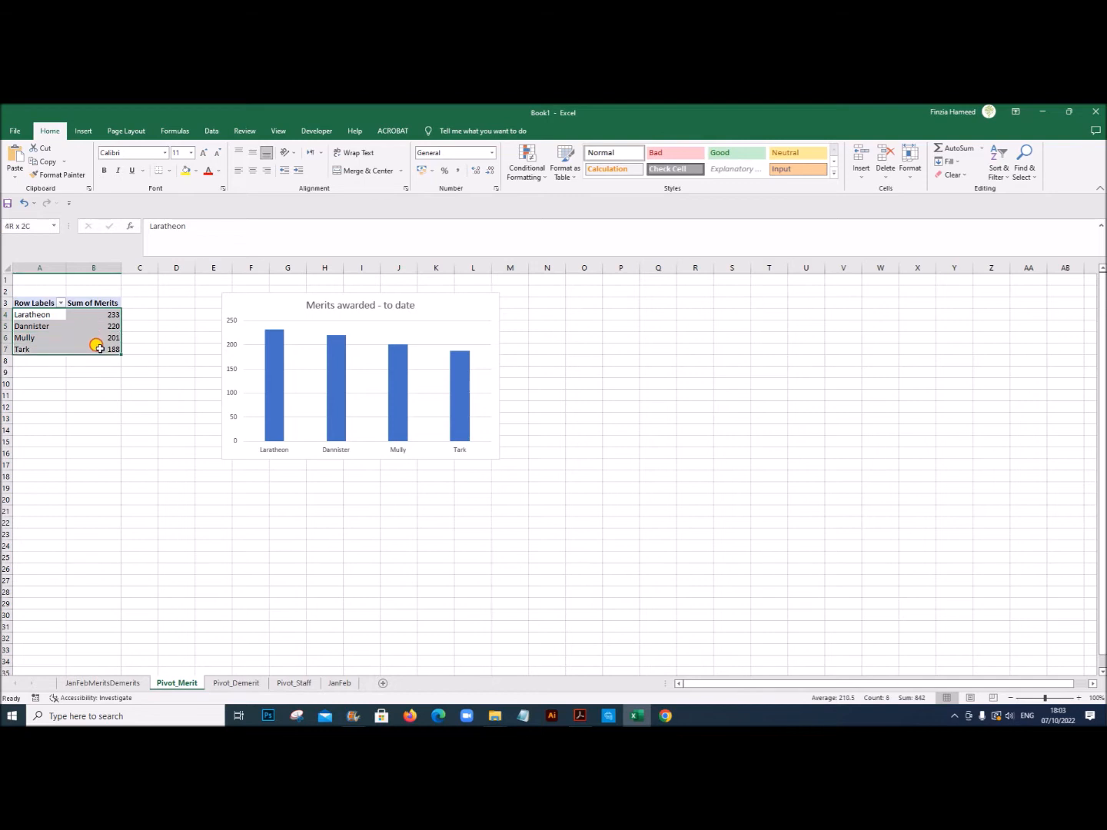
{"action": "right_click", "coordinate": [67, 331]}
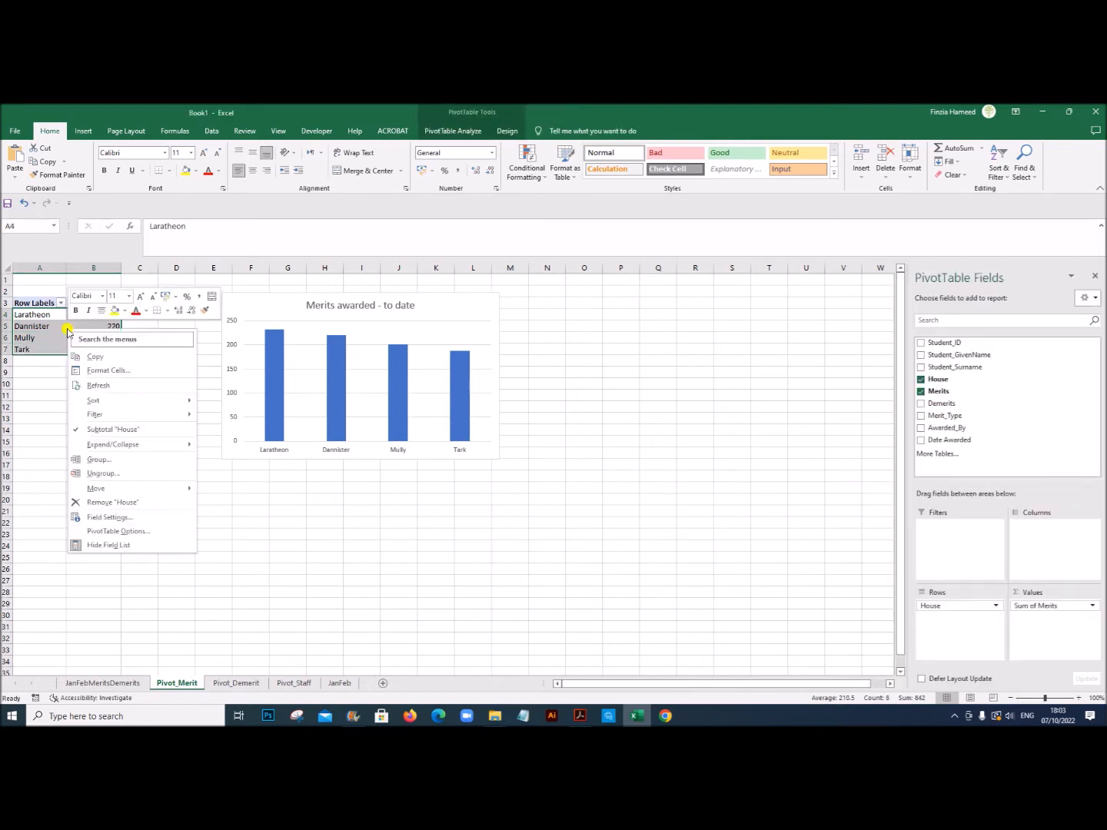
{"action": "left_click", "coordinate": [93, 358]}
{"action": "left_click", "coordinate": [103, 683]}
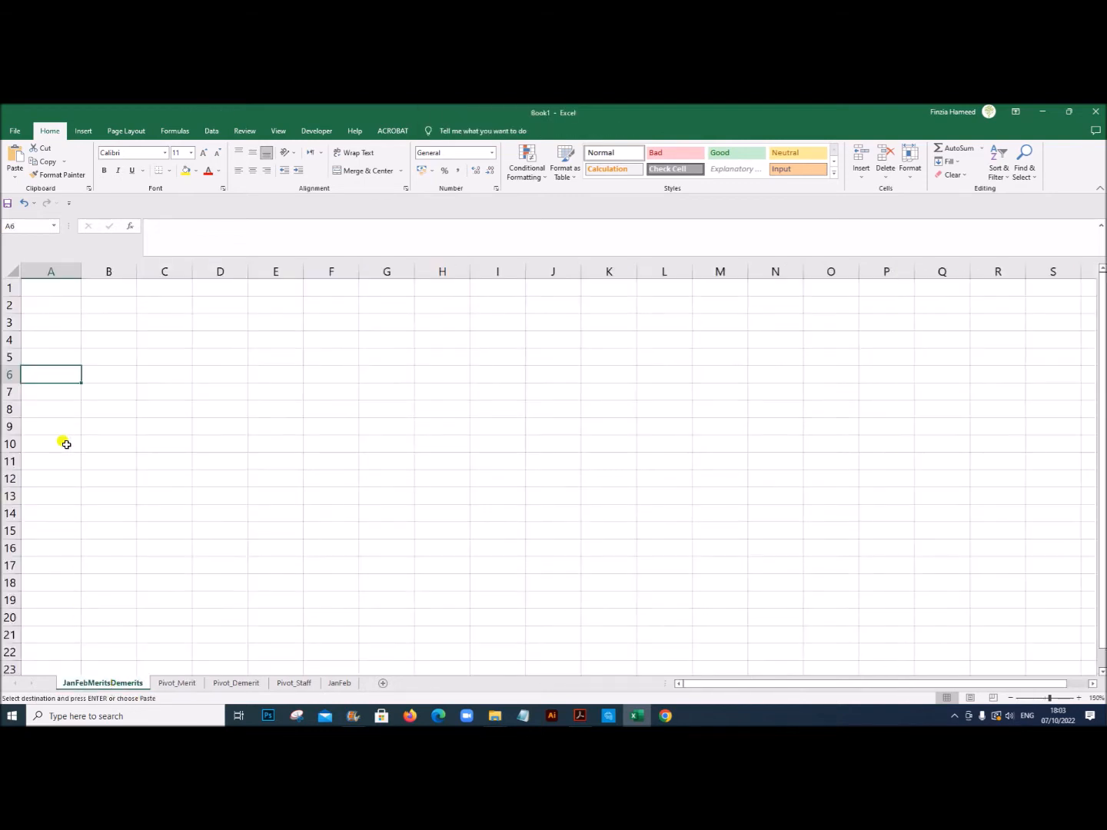
{"action": "right_click", "coordinate": [47, 373]}
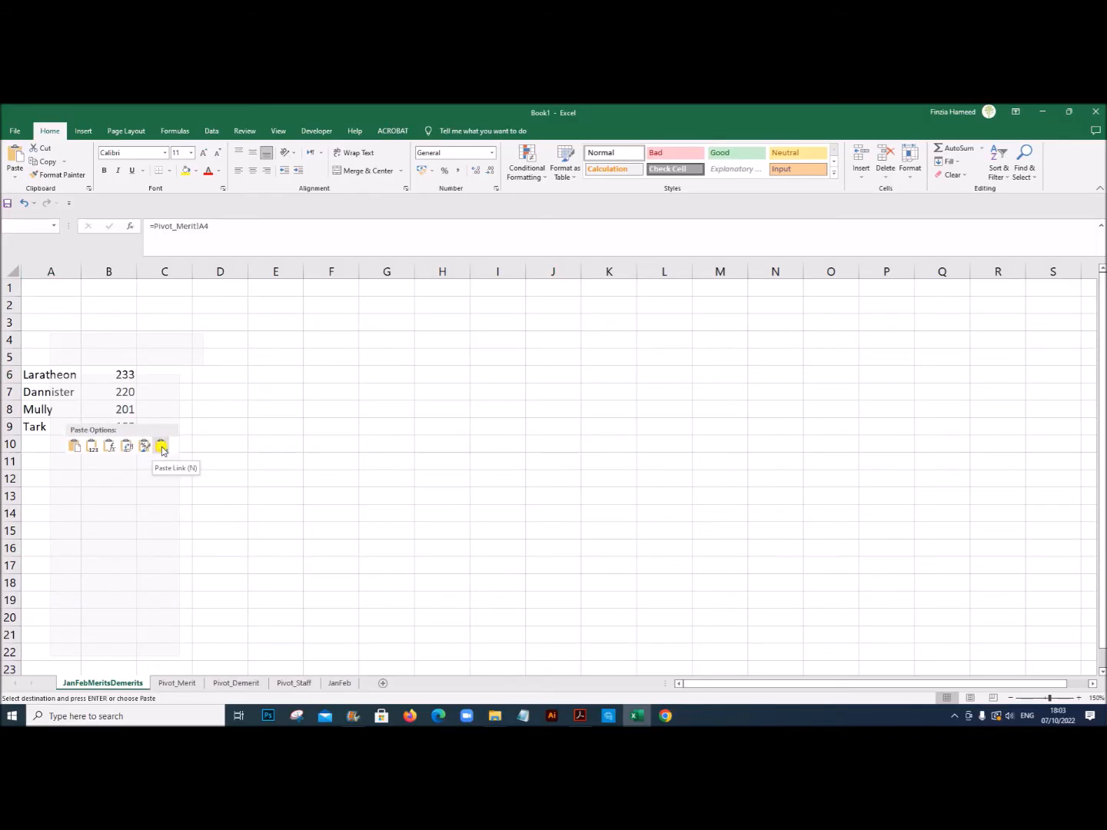
{"action": "left_click", "coordinate": [162, 449]}
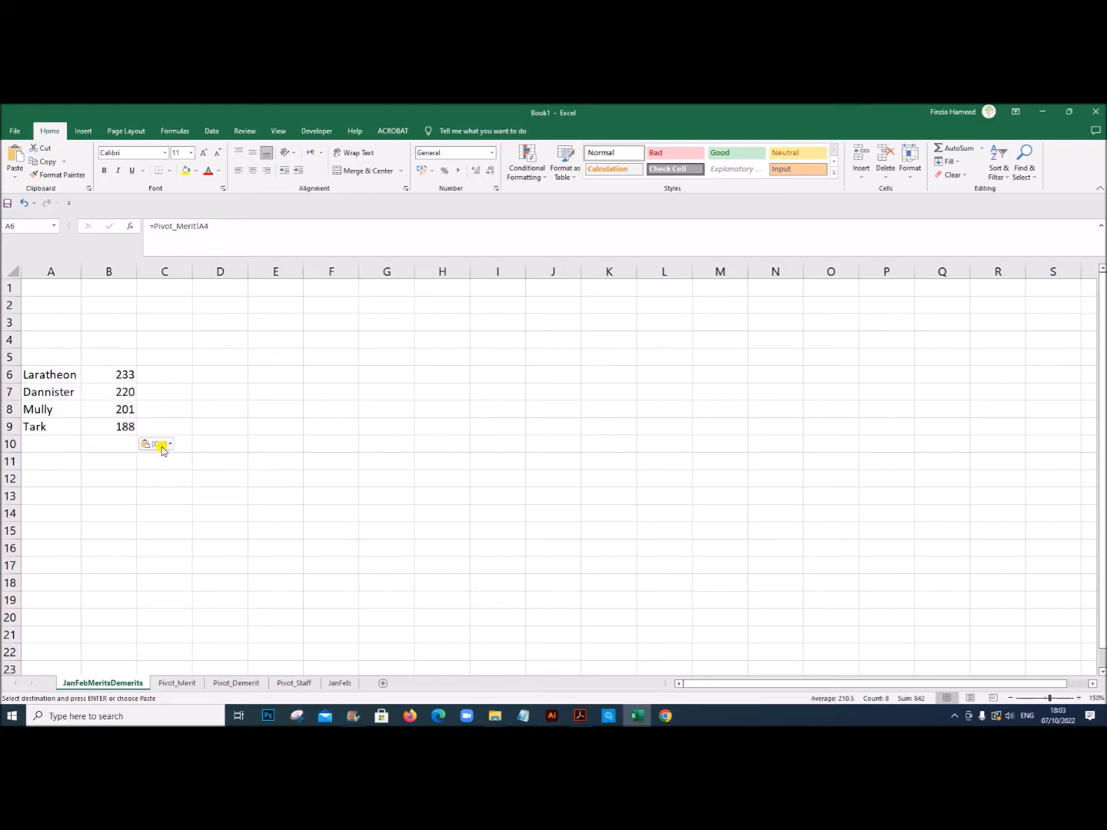
Step: Compare the linked house merits with the Pivot_Merit source and inspect the link formula in B6 of JanFebMeritsDemerits
{"action": "left_click", "coordinate": [171, 683]}
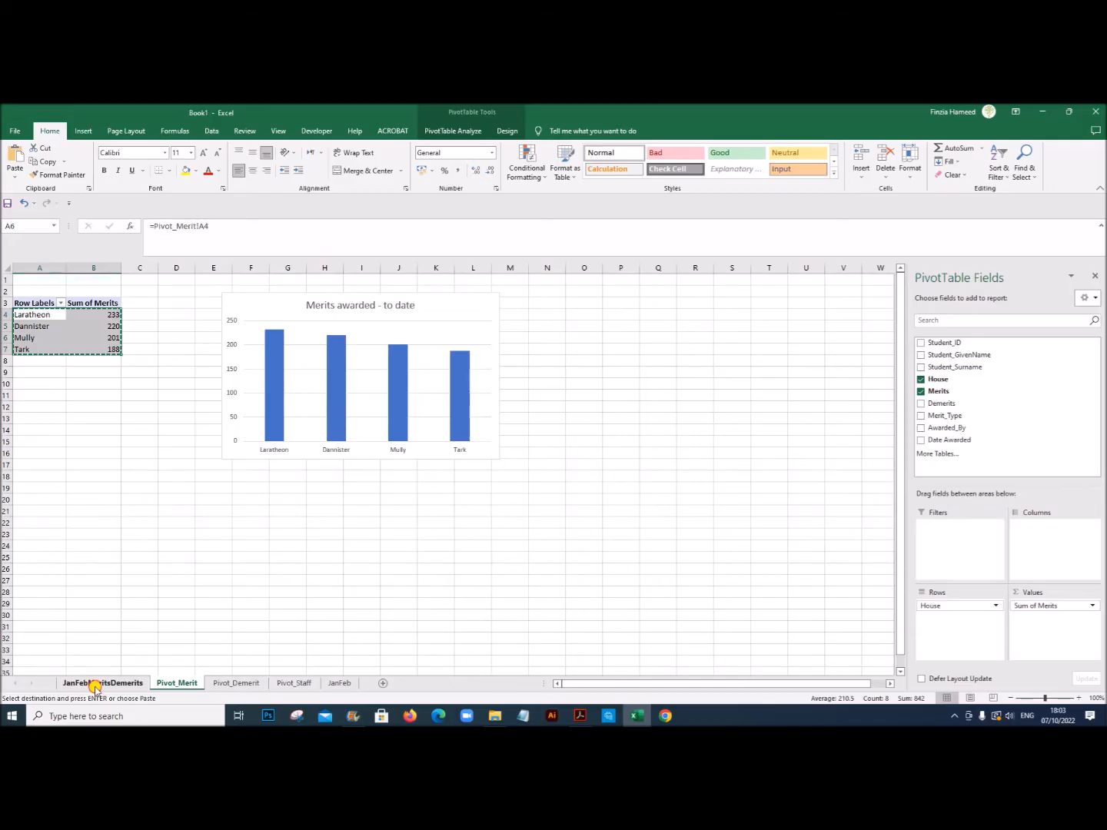
{"action": "left_click", "coordinate": [95, 684]}
{"action": "left_click", "coordinate": [113, 374]}
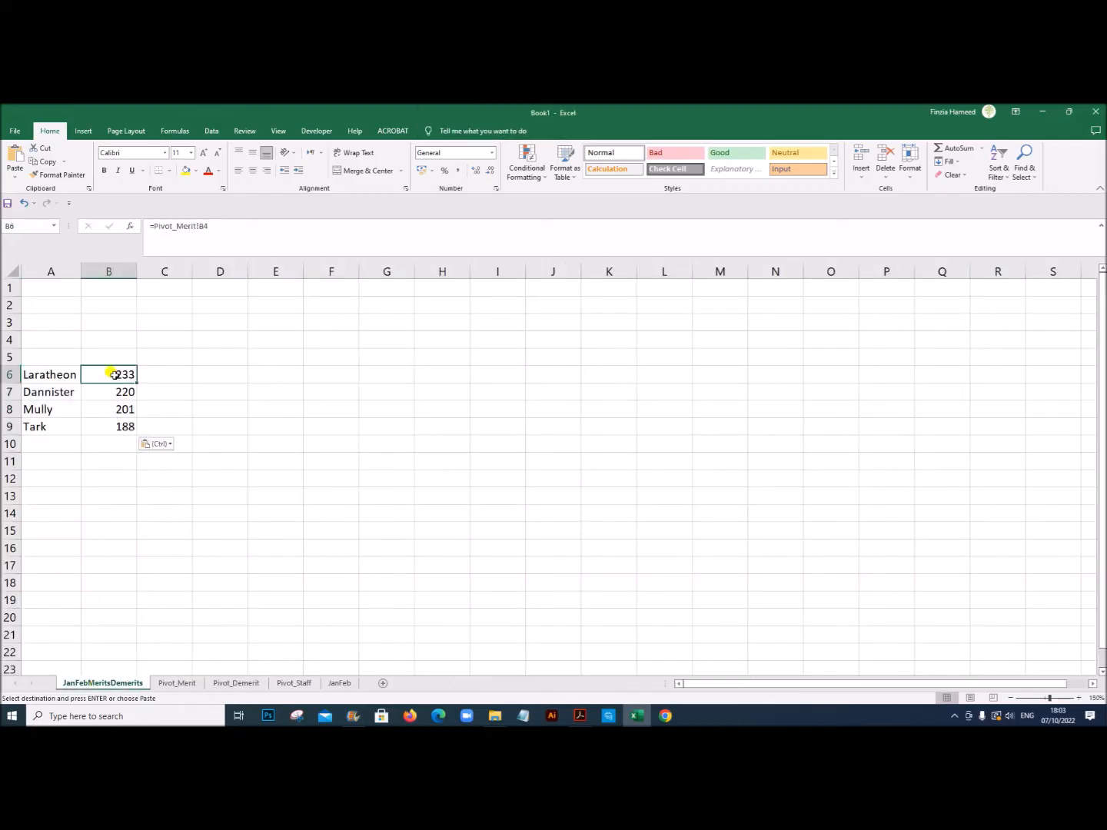
{"action": "left_click_drag", "start_coordinate": [57, 373], "coordinate": [107, 425]}
{"action": "left_click", "coordinate": [112, 375]}
{"action": "double_click", "coordinate": [112, 375]}
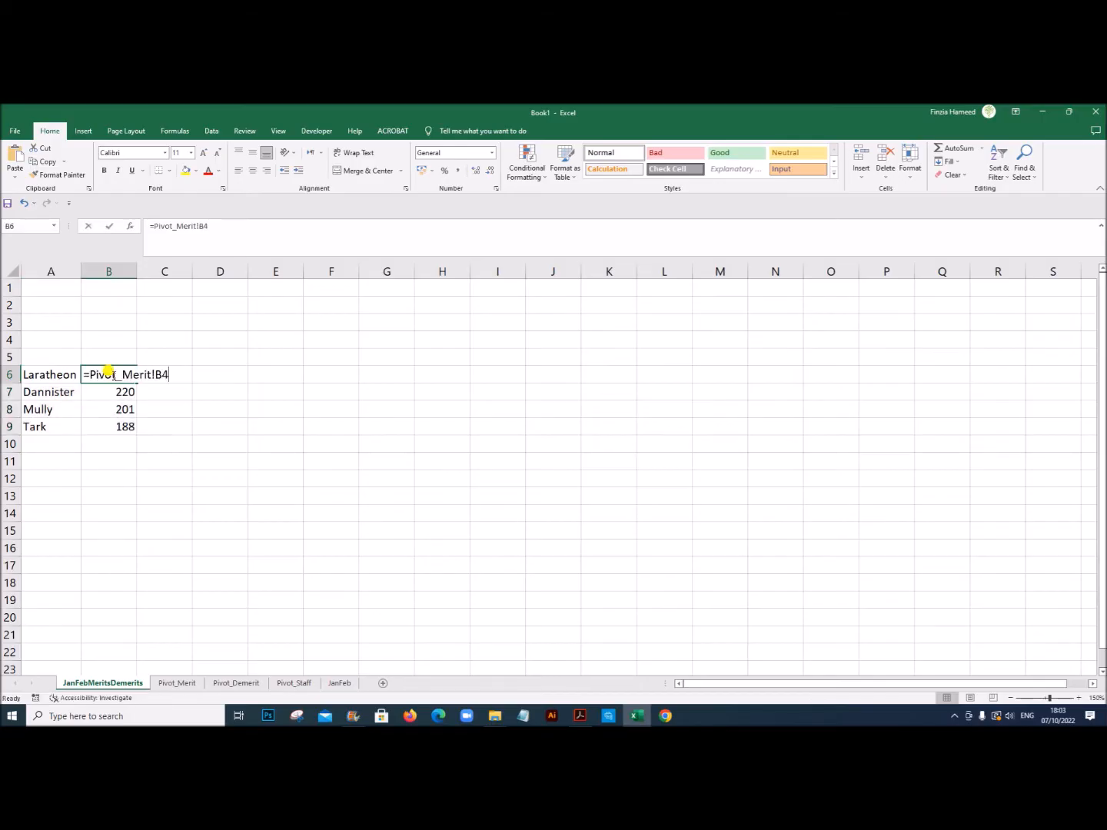
{"action": "left_click_drag", "start_coordinate": [166, 370], "coordinate": [144, 369]}
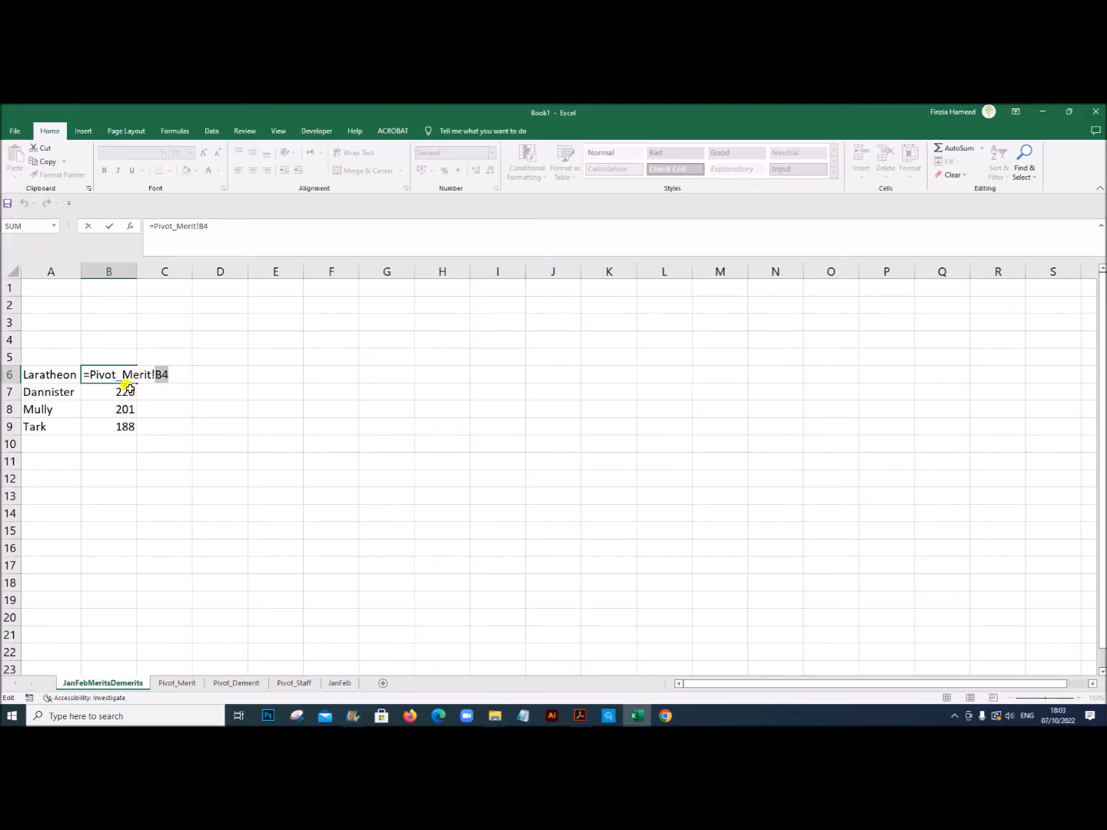
{"action": "left_click", "coordinate": [130, 389]}
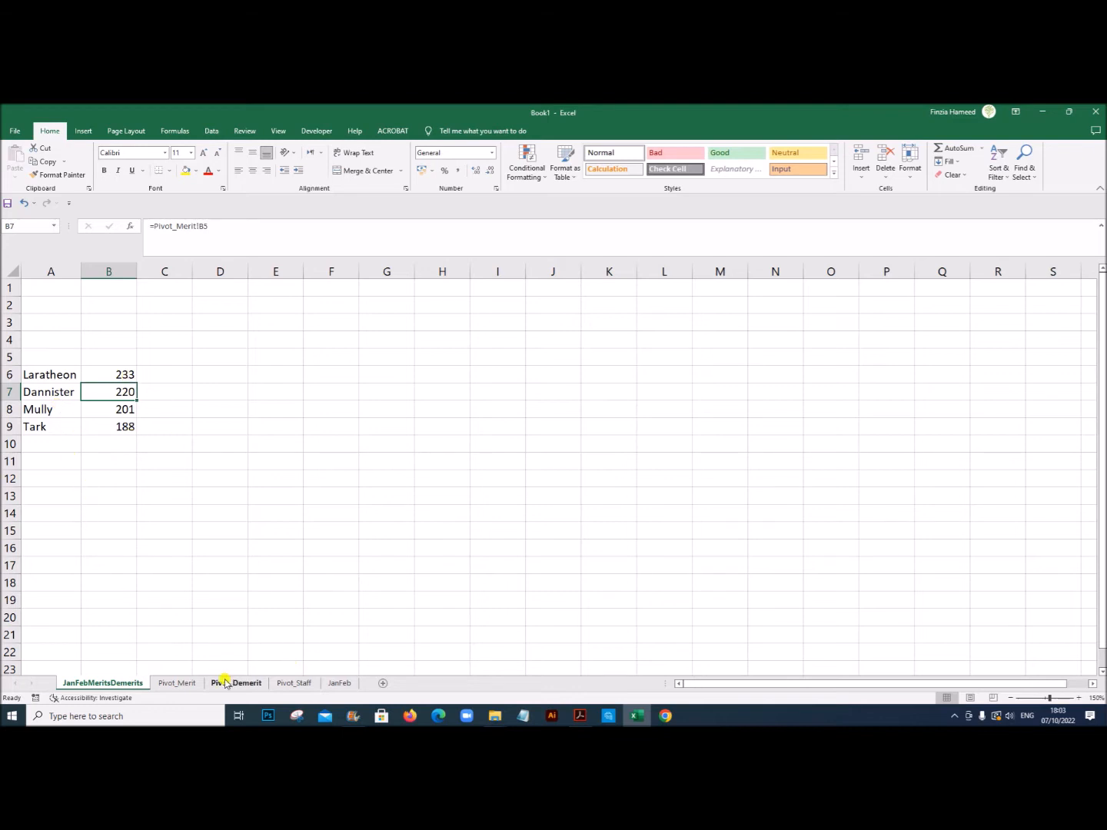
Step: Following the exam PDF's Example 1, copy the house demerits A4:B7 from Pivot_Demerit and paste them as links at A12 of JanFebMeritsDemerits
{"action": "left_click", "coordinate": [580, 716]}
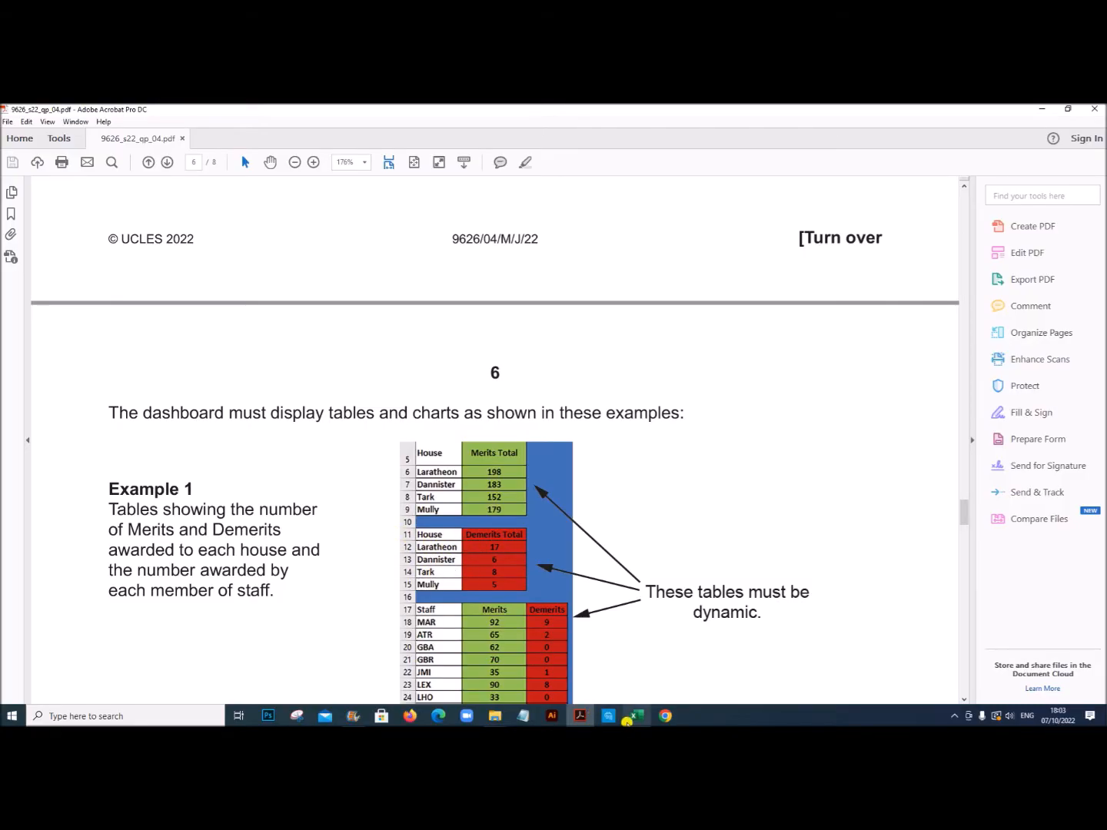
{"action": "left_click", "coordinate": [633, 717]}
{"action": "left_click", "coordinate": [44, 476]}
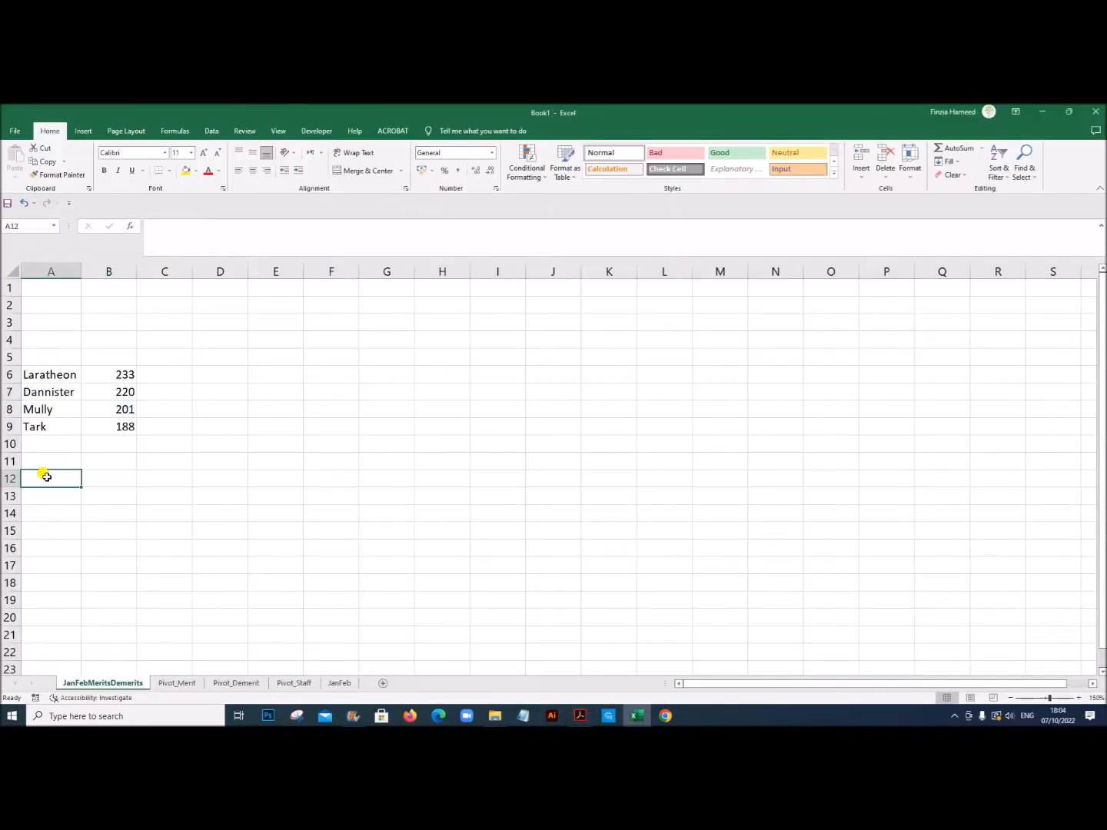
{"action": "left_click", "coordinate": [236, 684]}
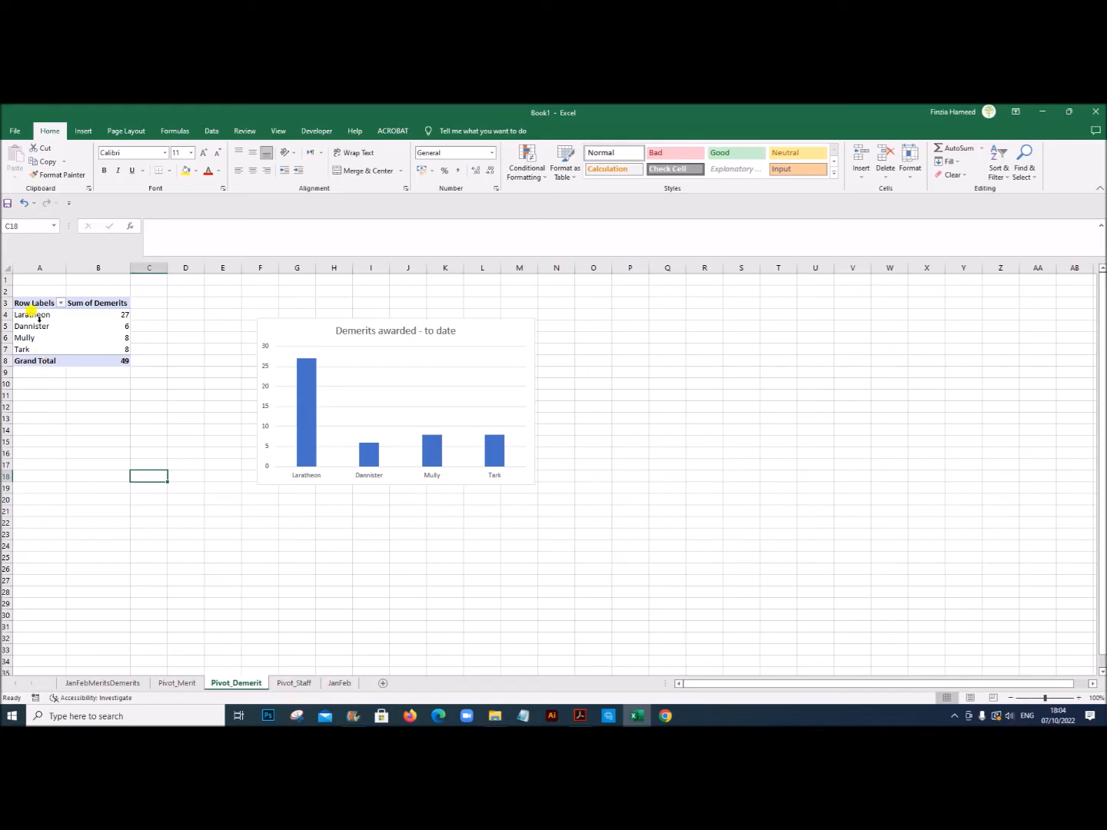
{"action": "left_click_drag", "start_coordinate": [38, 317], "coordinate": [103, 343]}
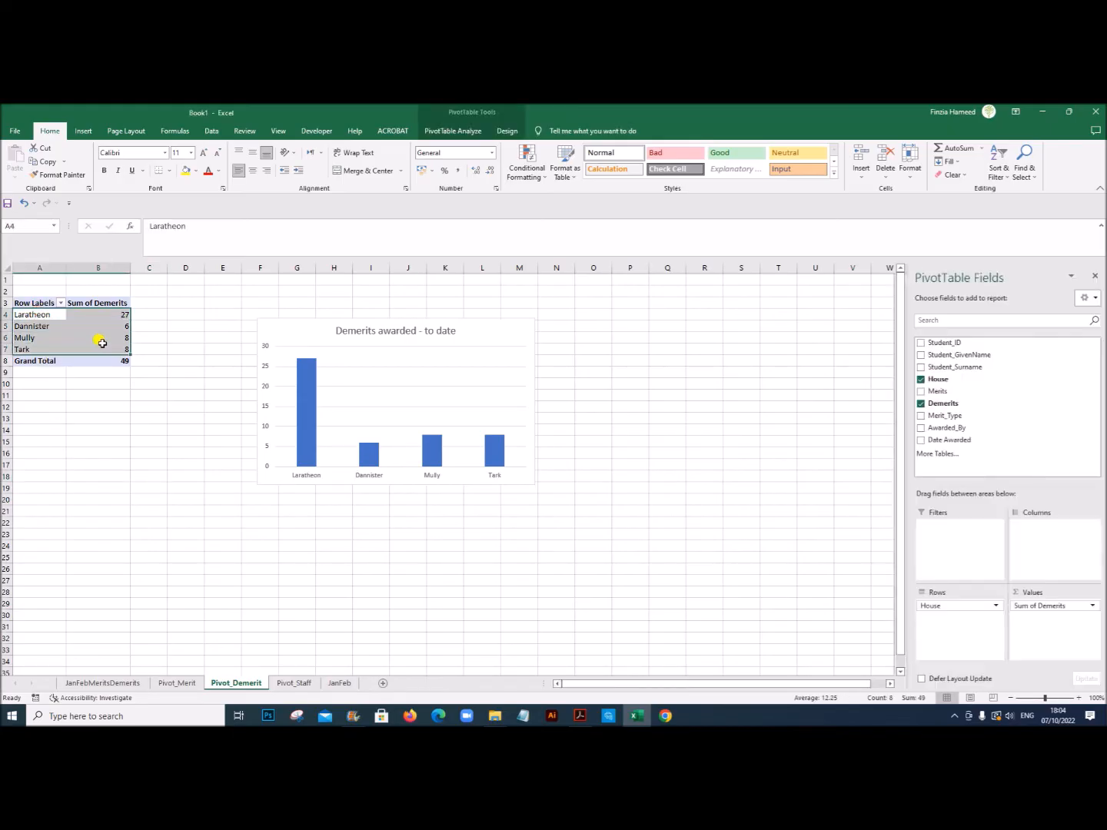
{"action": "key", "text": "ctrl+c"}
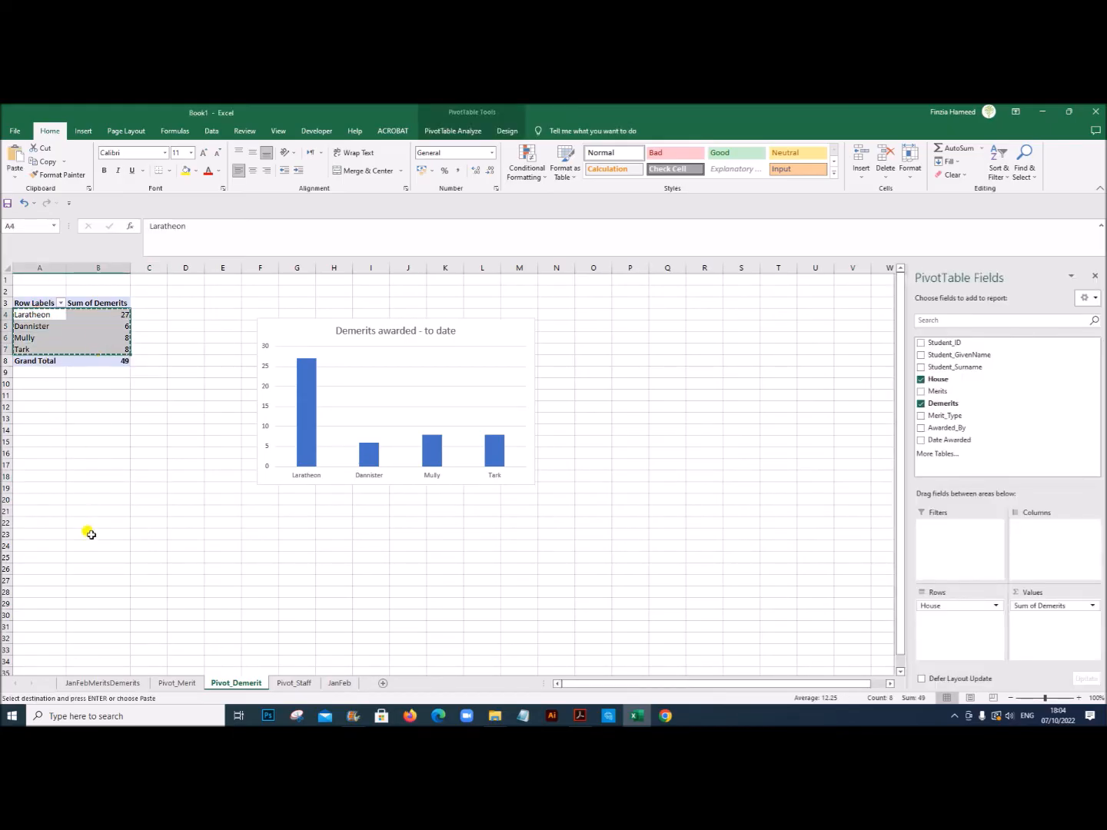
{"action": "left_click", "coordinate": [100, 683]}
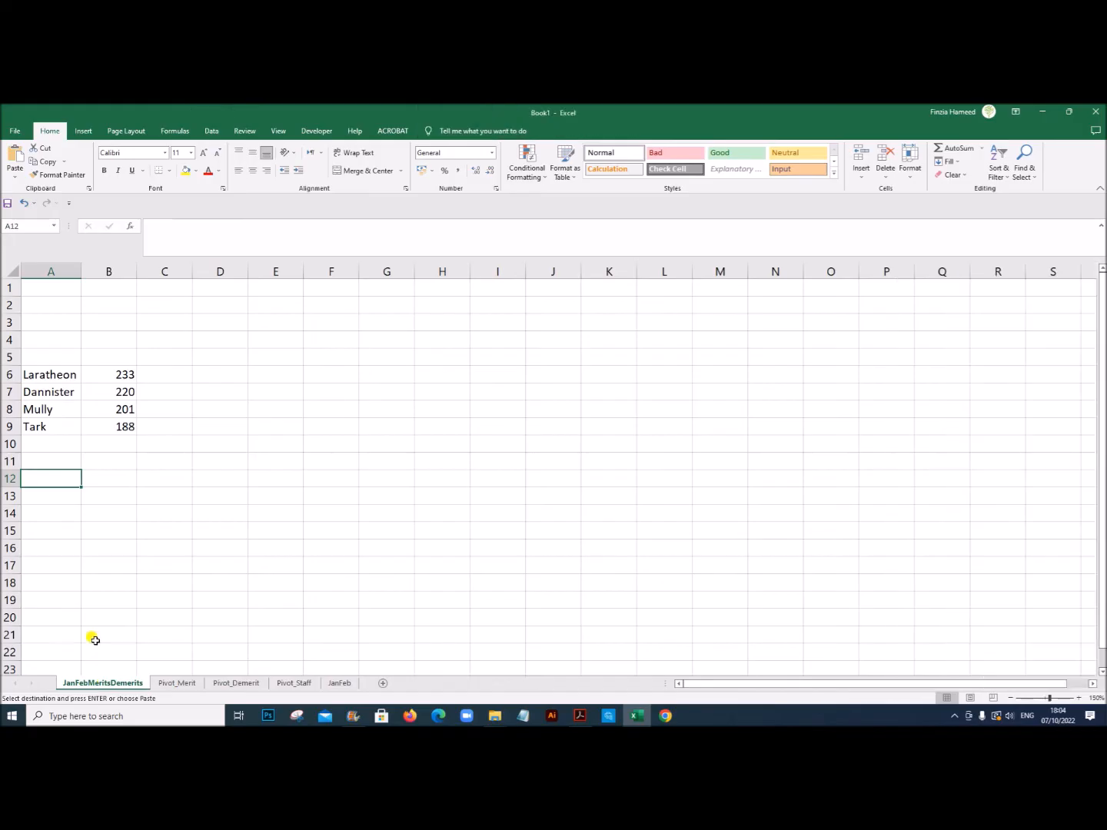
{"action": "right_click", "coordinate": [47, 482]}
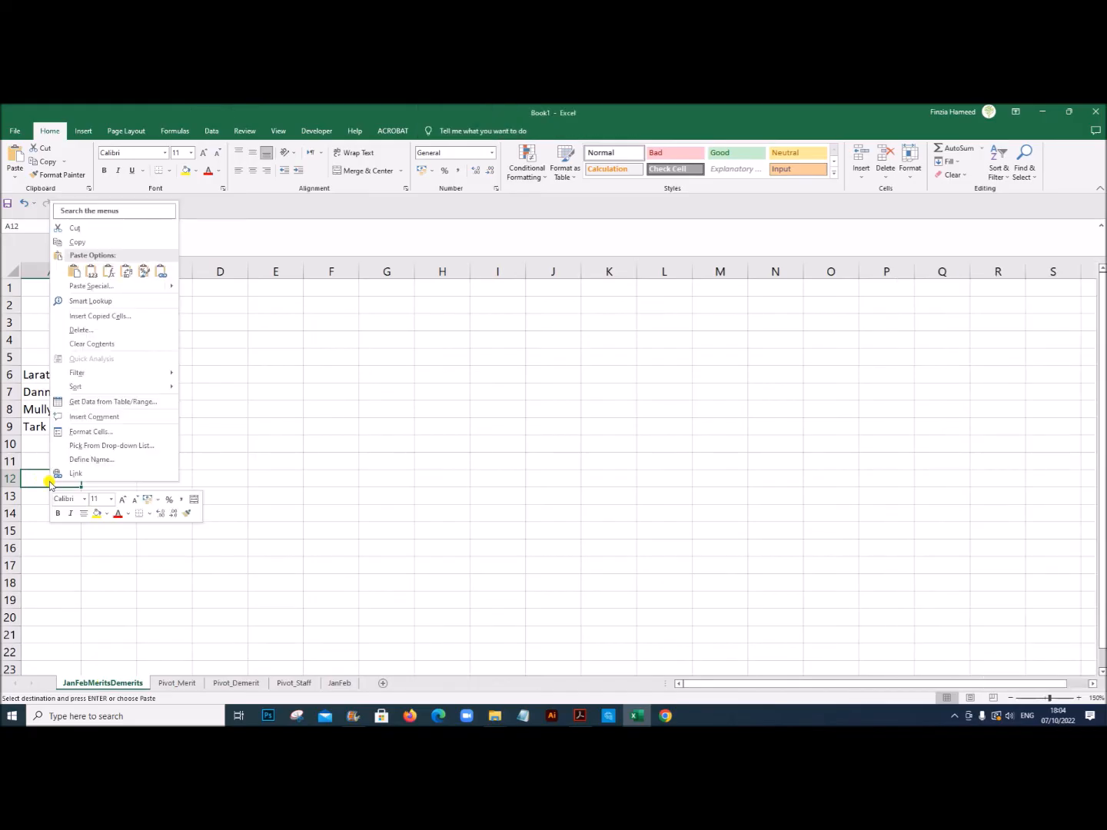
{"action": "left_click", "coordinate": [160, 271]}
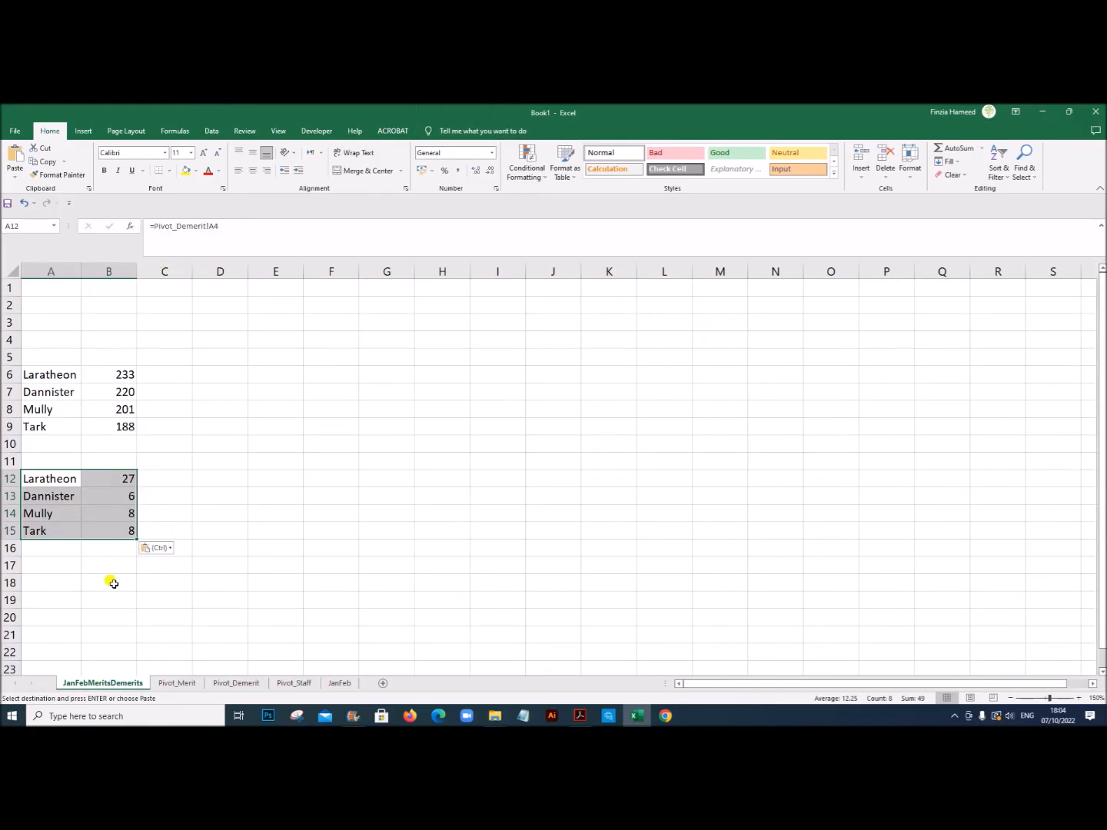
Step: Following the exam PDF's Example 1, copy the staff figures A4:C14 from Pivot_Staff and paste them as links at A18 of JanFebMeritsDemerits
{"action": "left_click", "coordinate": [580, 716]}
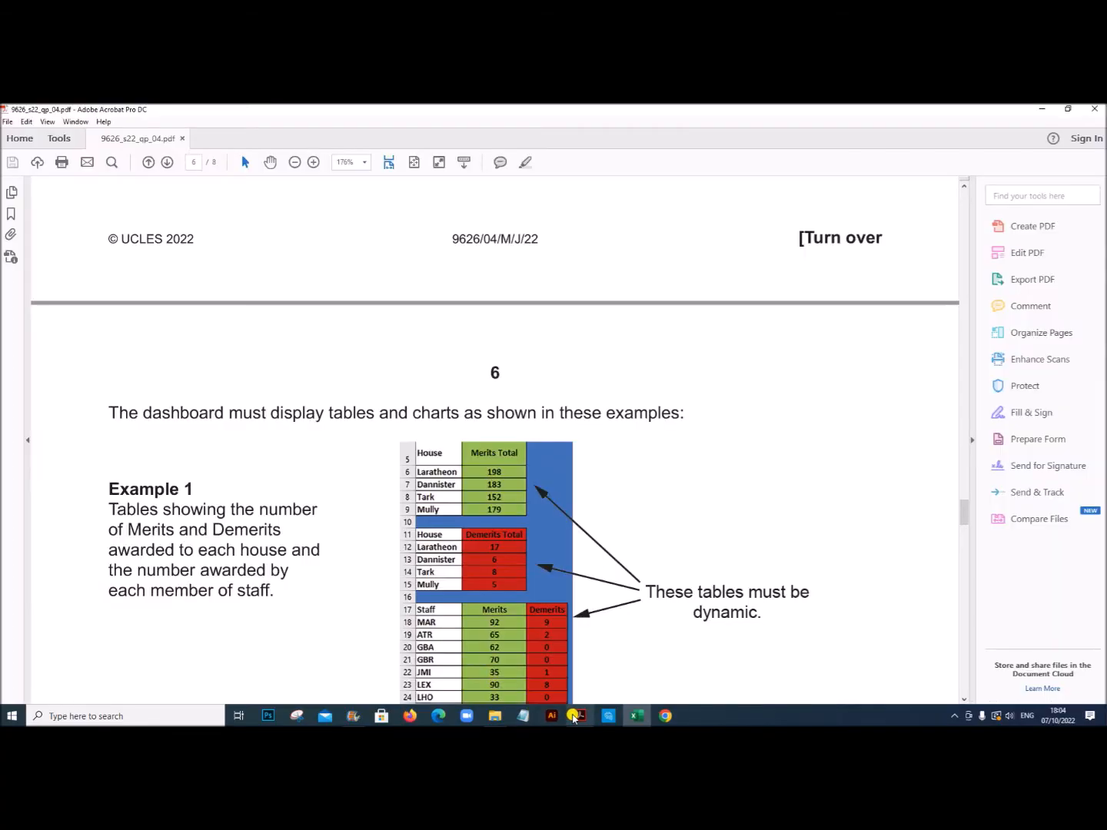
{"action": "scroll", "coordinate": [338, 600], "scroll_direction": "down", "scroll_amount": 1}
{"action": "scroll", "coordinate": [332, 599], "scroll_direction": "down", "scroll_amount": 2}
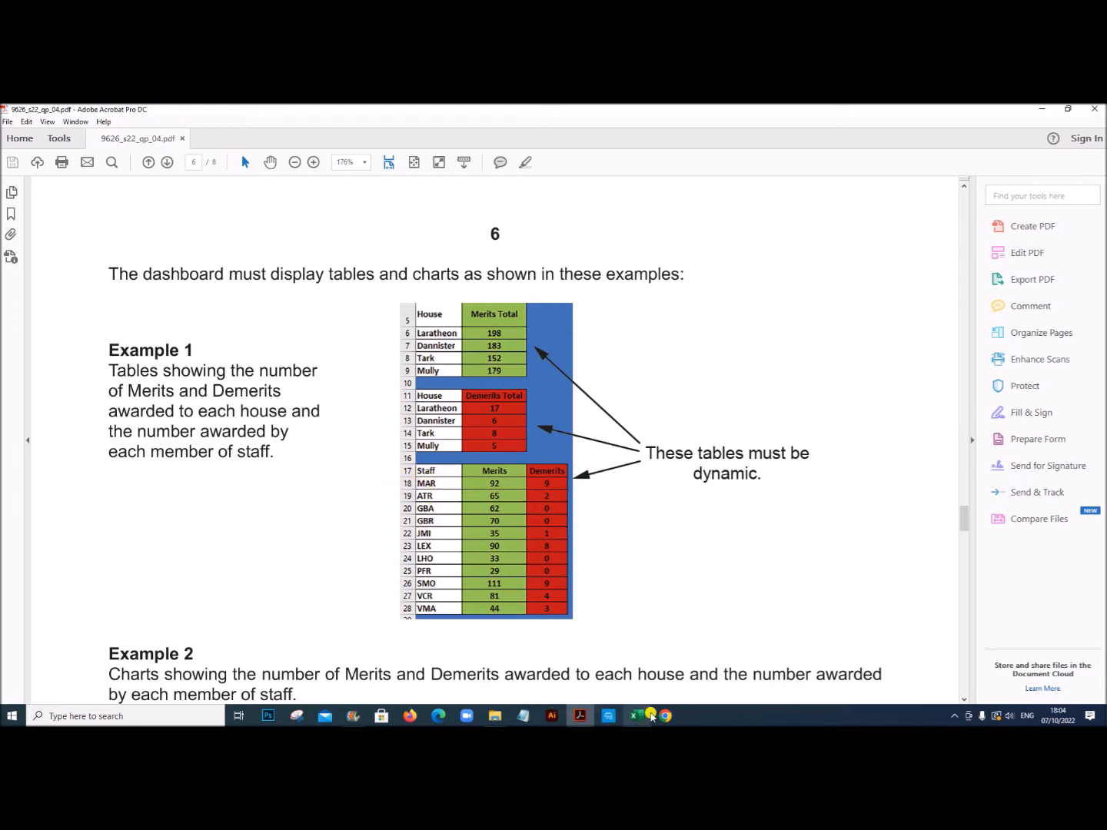
{"action": "left_click", "coordinate": [636, 716]}
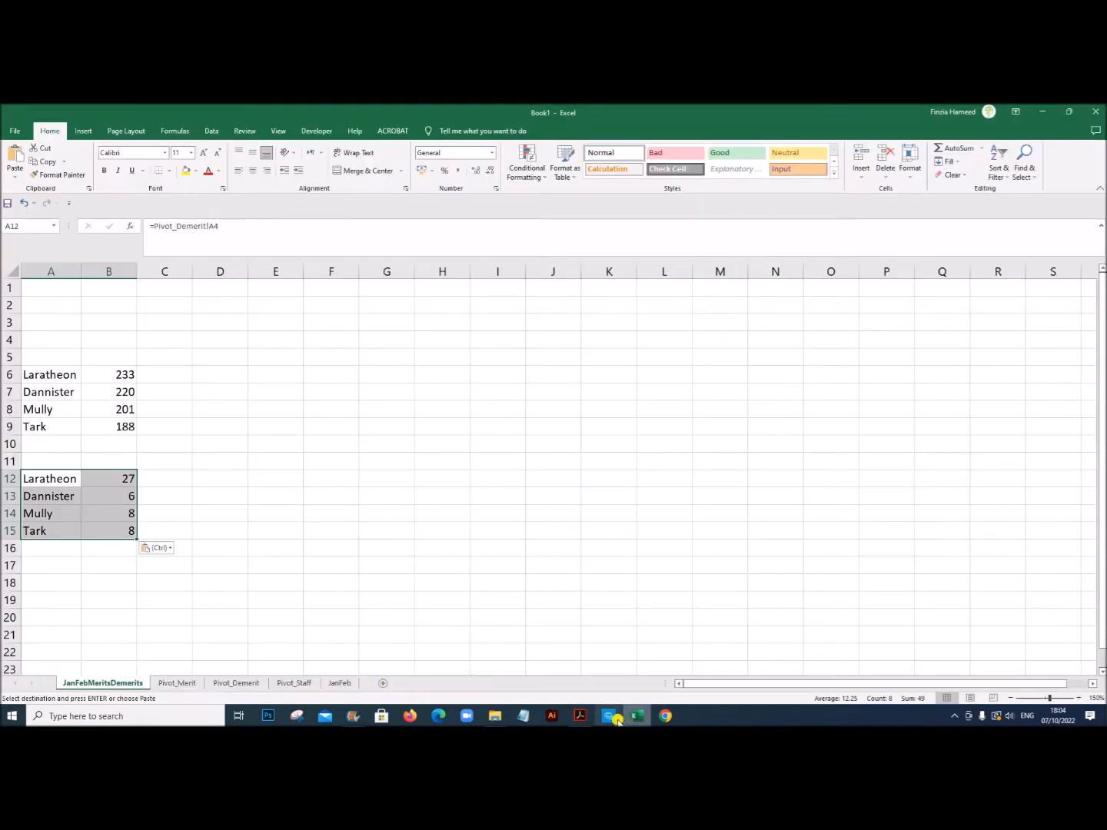
{"action": "left_click", "coordinate": [298, 683]}
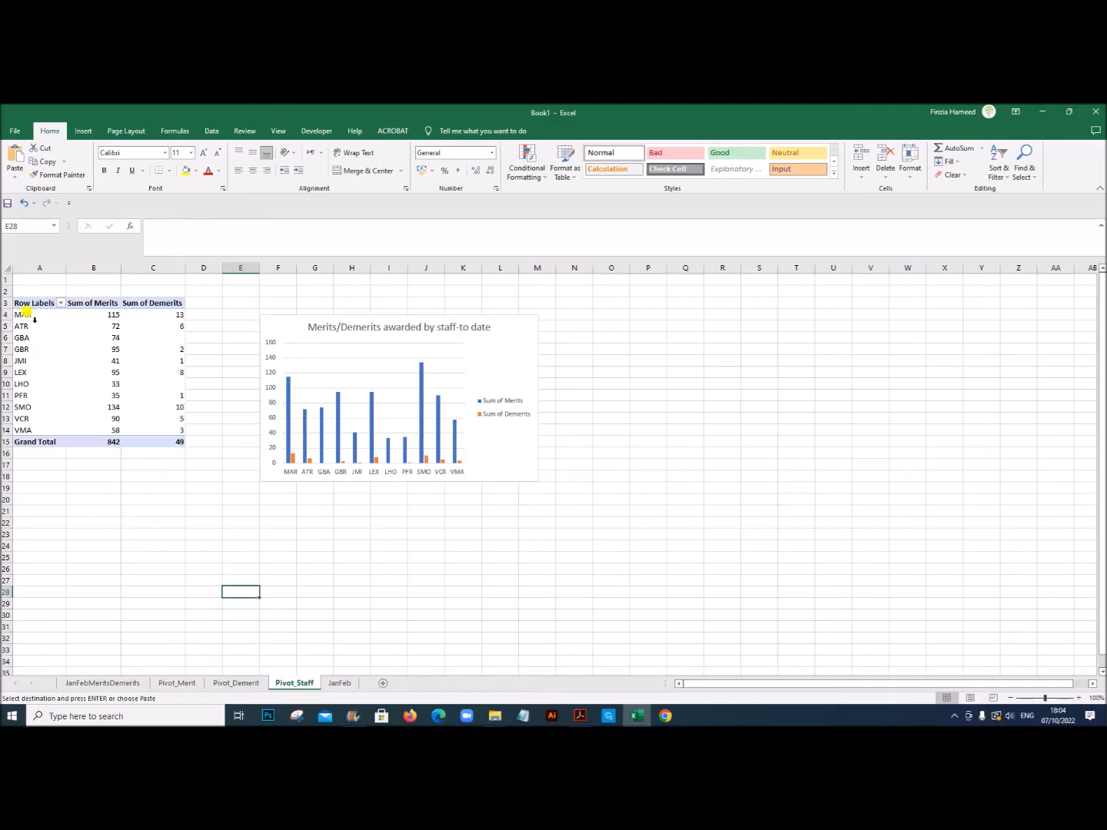
{"action": "left_click_drag", "start_coordinate": [32, 317], "coordinate": [164, 429]}
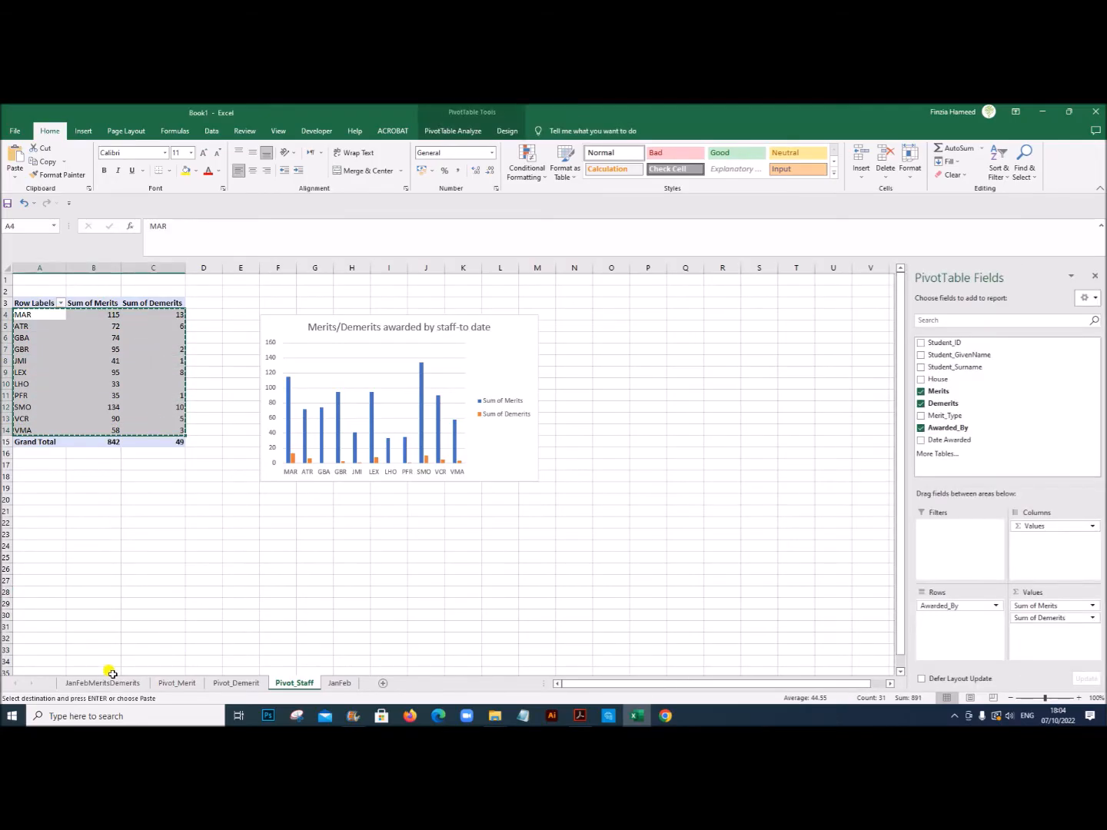
{"action": "left_click", "coordinate": [111, 683]}
{"action": "left_click", "coordinate": [30, 579]}
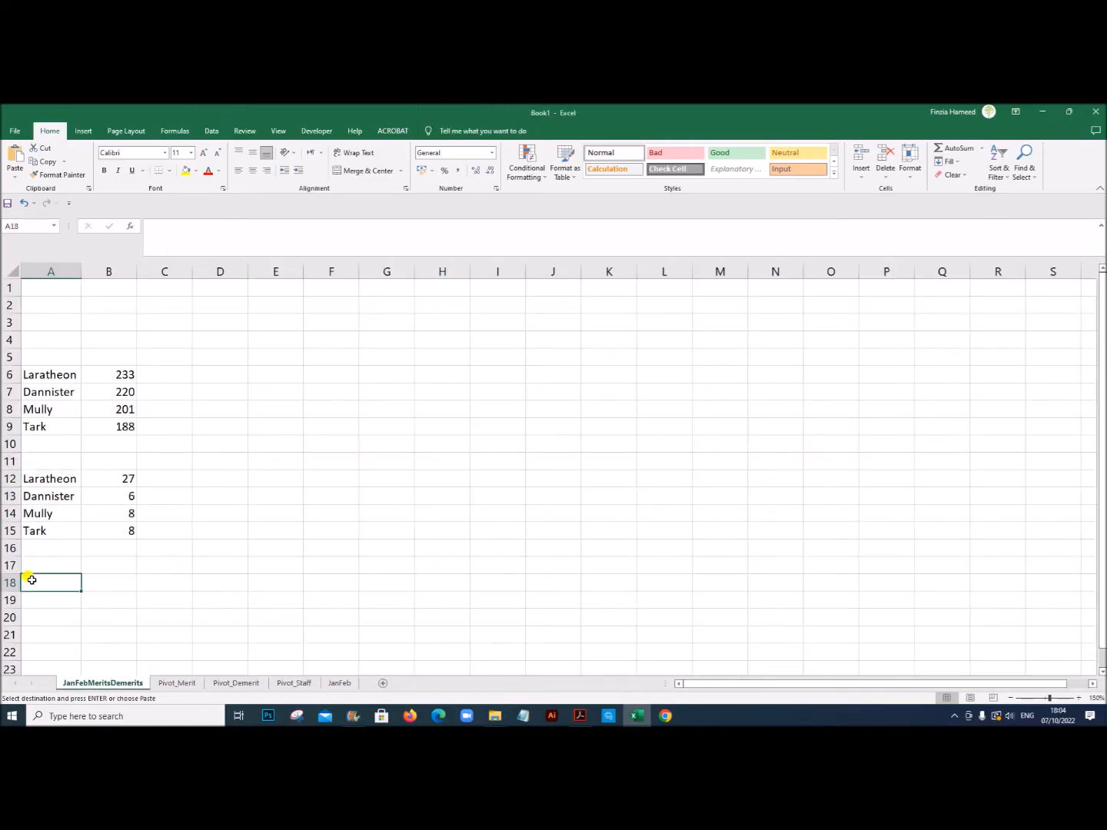
{"action": "right_click", "coordinate": [29, 579]}
{"action": "left_click", "coordinate": [147, 371]}
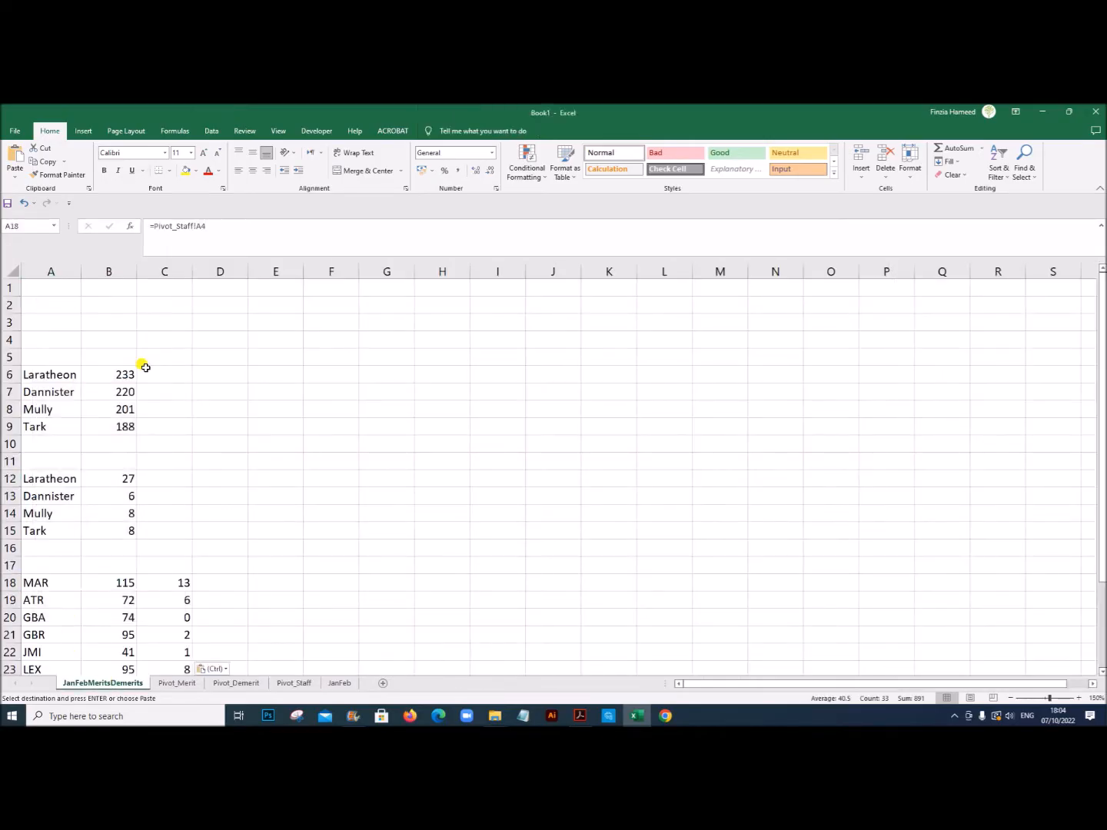
{"action": "scroll", "coordinate": [235, 571], "scroll_direction": "down", "scroll_amount": 3}
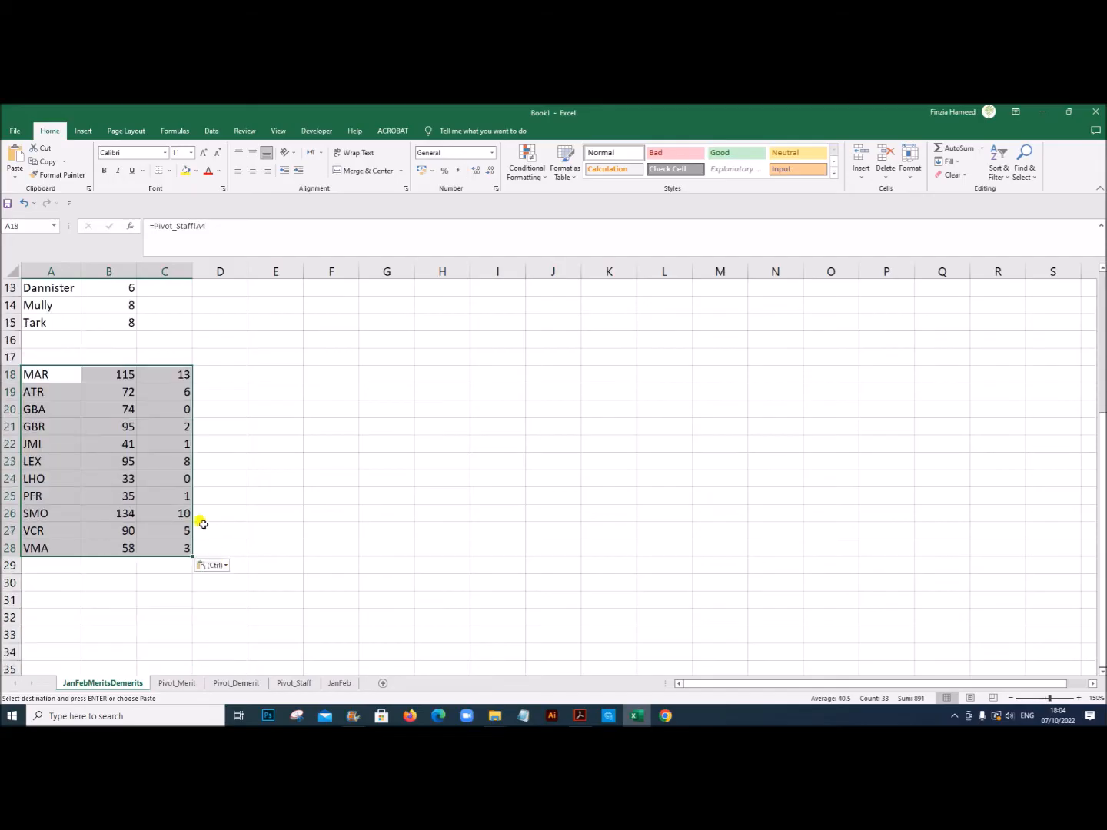
{"action": "left_click", "coordinate": [181, 410]}
{"action": "left_click", "coordinate": [353, 423]}
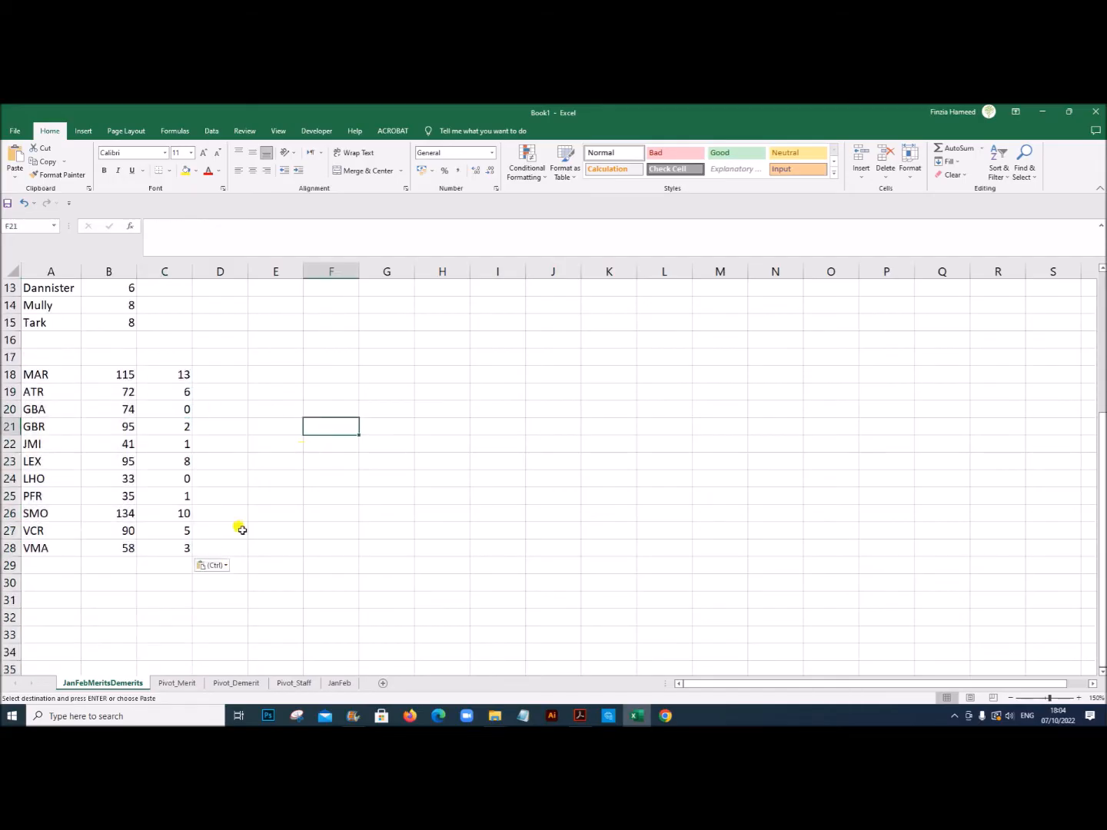
Step: Using the exam PDF's sample table, enter the headings House in A5 and Merits Total in B5 above the house merits
{"action": "scroll", "coordinate": [232, 536], "scroll_direction": "up", "scroll_amount": 4}
{"action": "left_click", "coordinate": [66, 357]}
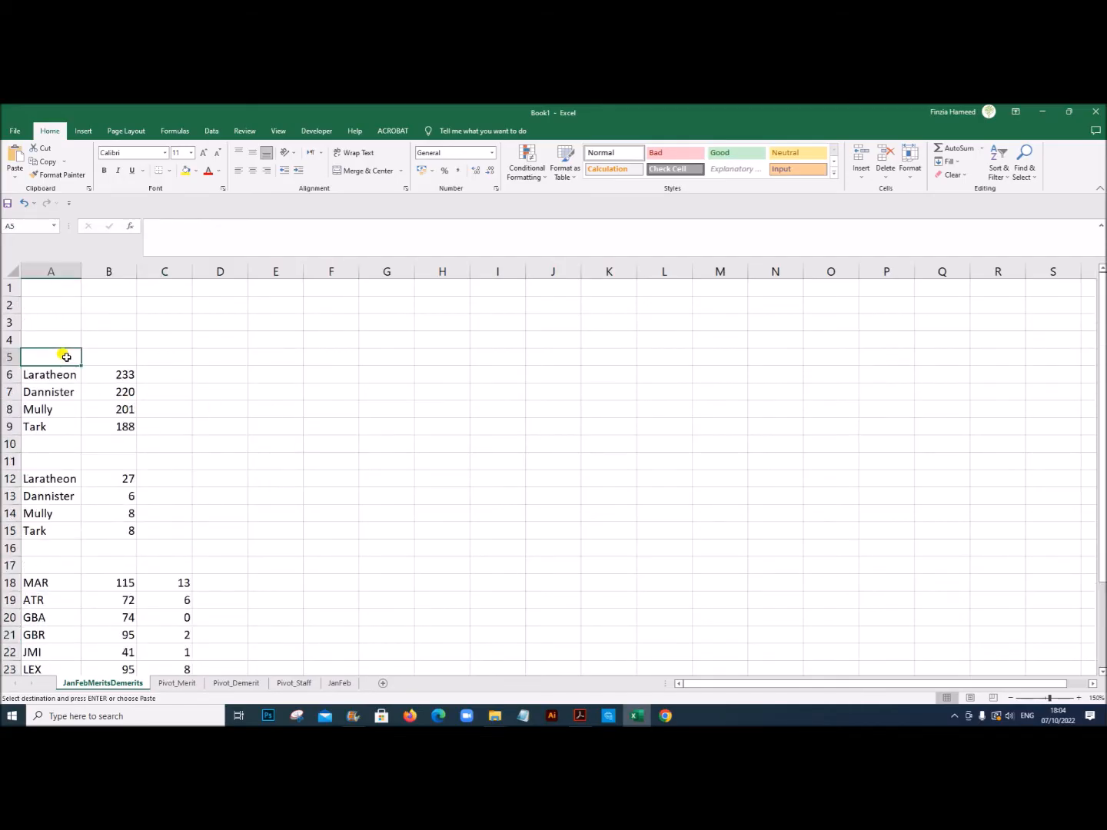
{"action": "left_click", "coordinate": [580, 714]}
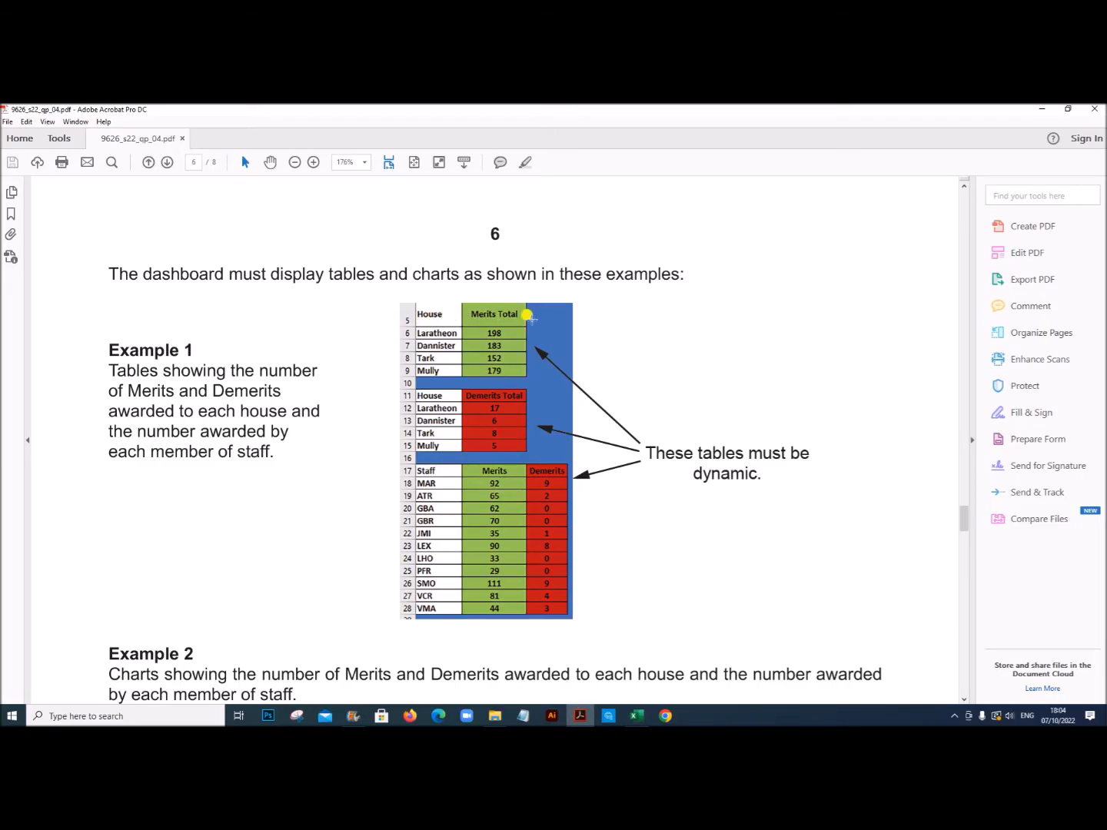
{"action": "left_click", "coordinate": [612, 716]}
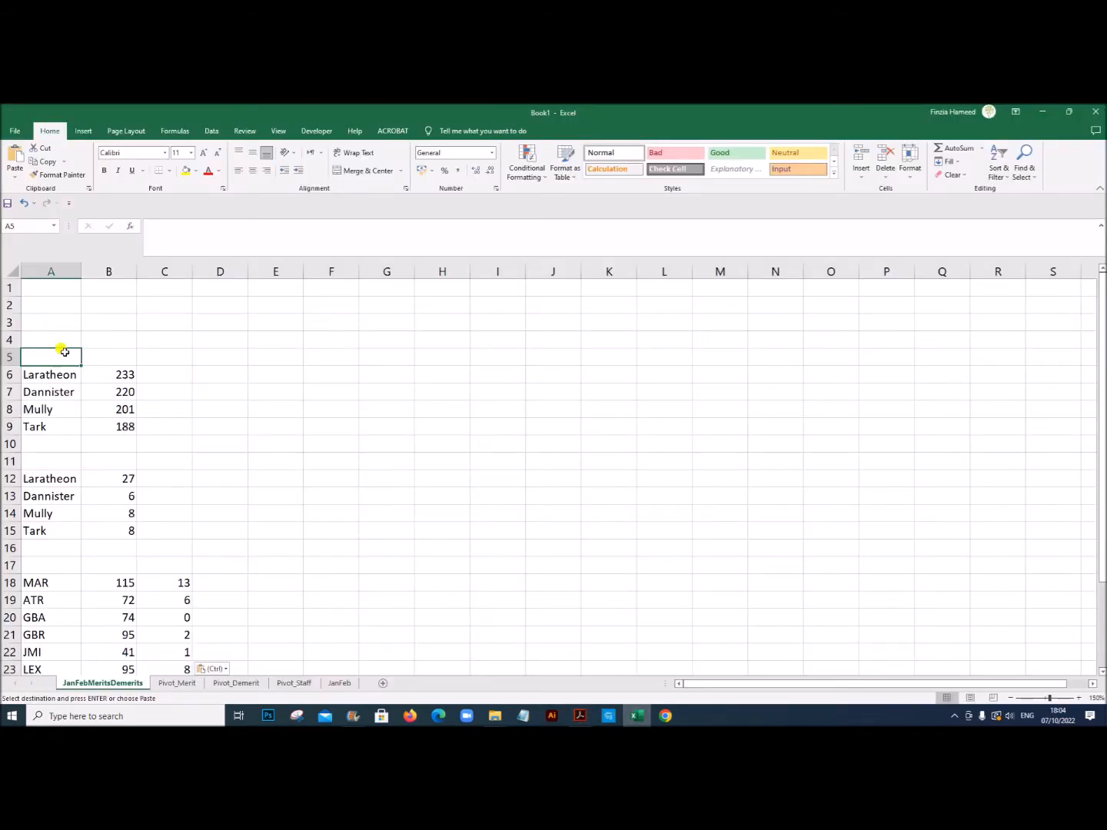
{"action": "type", "text": "House"}
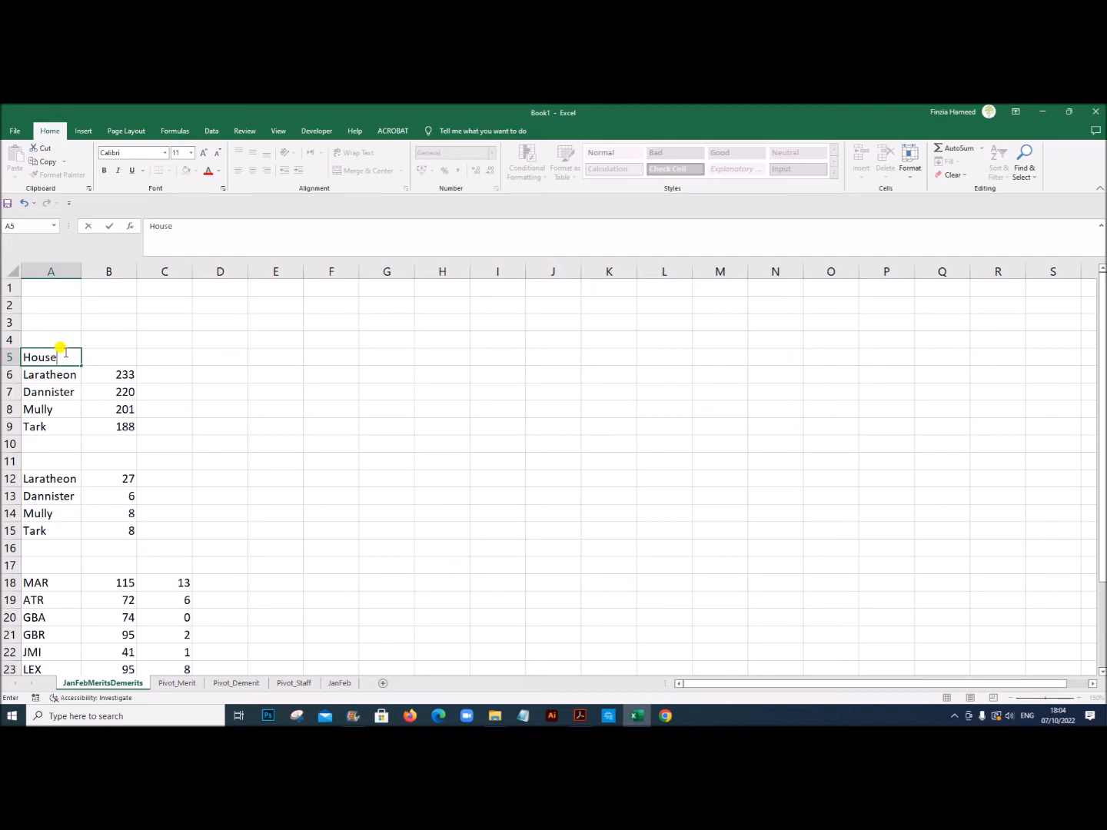
{"action": "key", "text": "Tab"}
{"action": "type", "text": "N"}
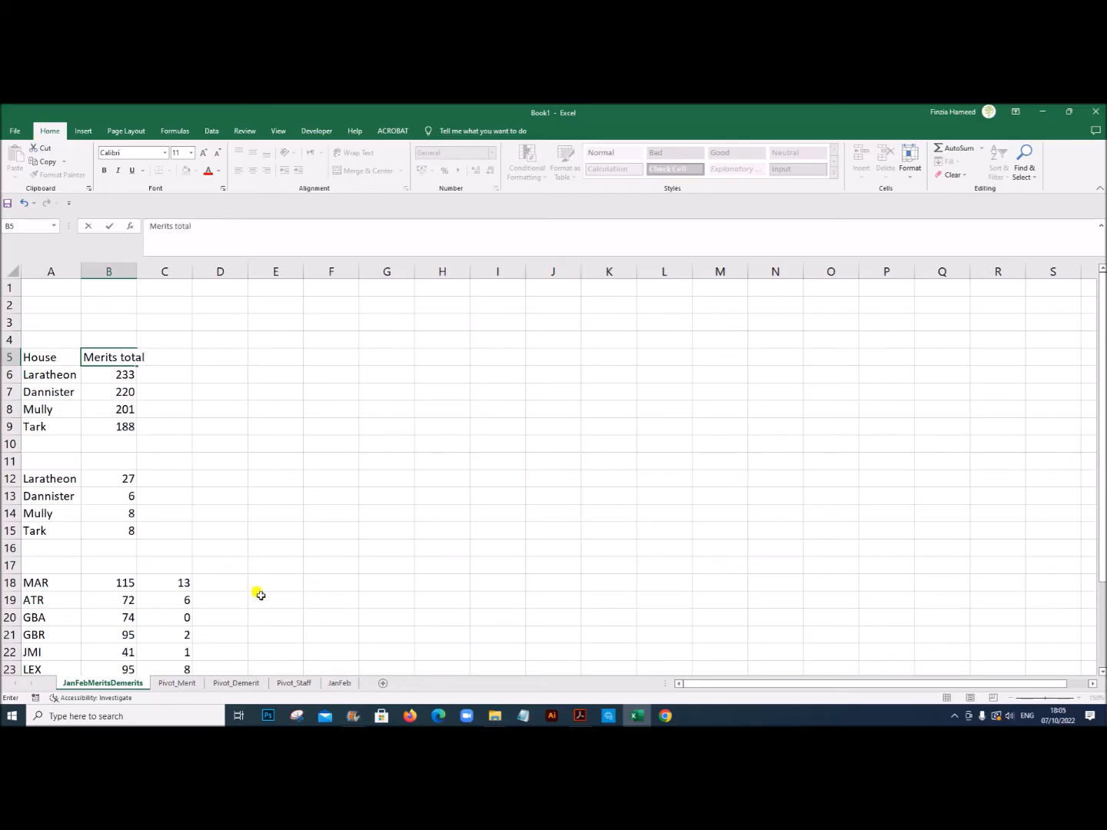
{"action": "left_click", "coordinate": [580, 716]}
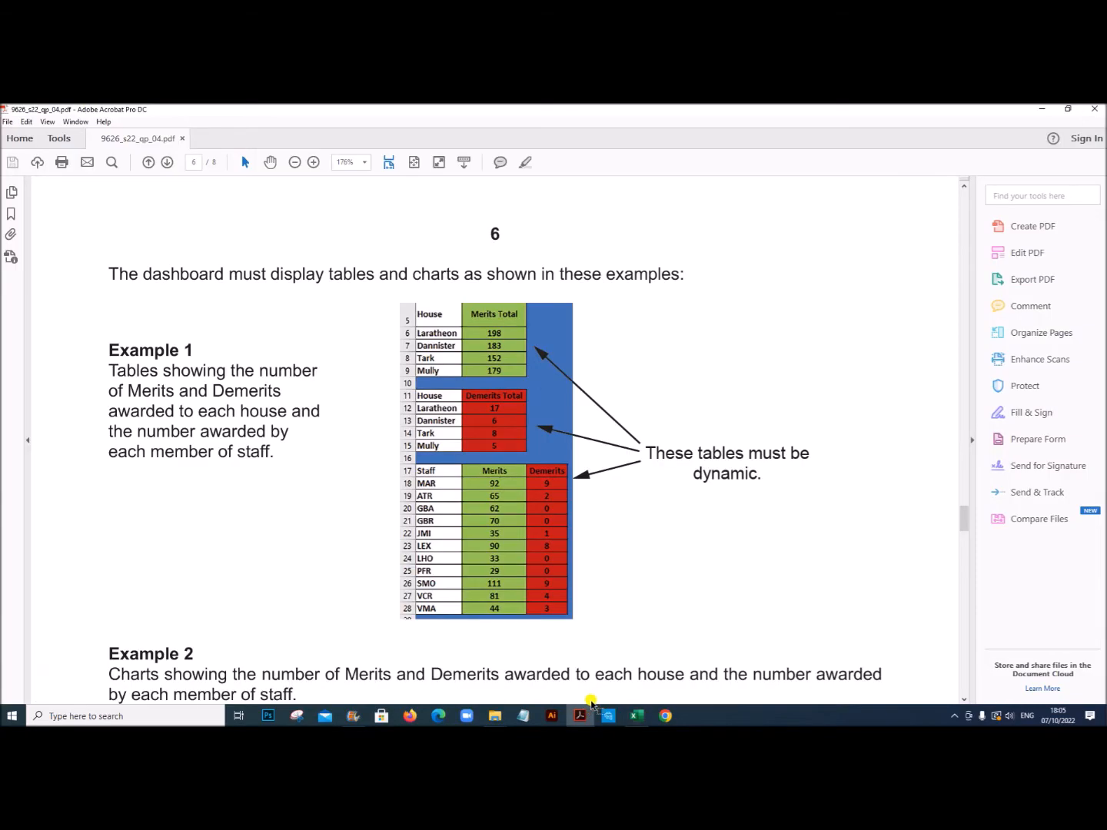
{"action": "left_click", "coordinate": [635, 716]}
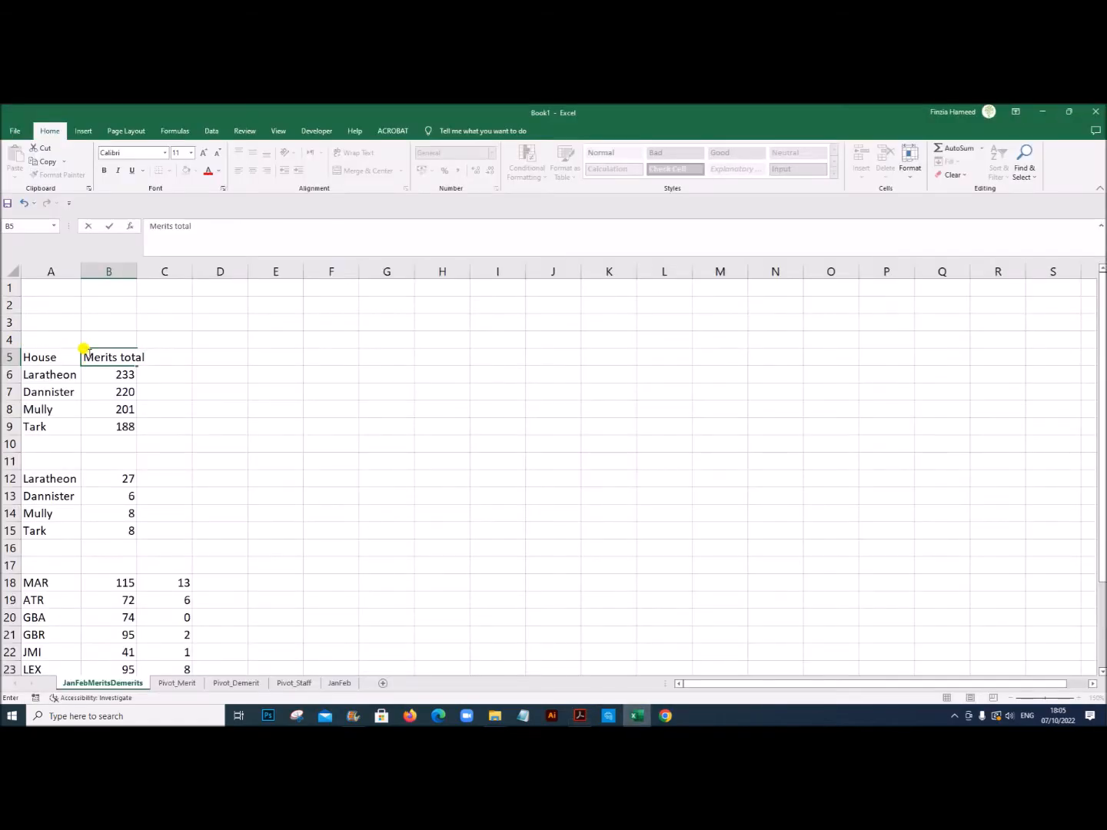
{"action": "left_click_drag", "start_coordinate": [123, 358], "coordinate": [125, 359]}
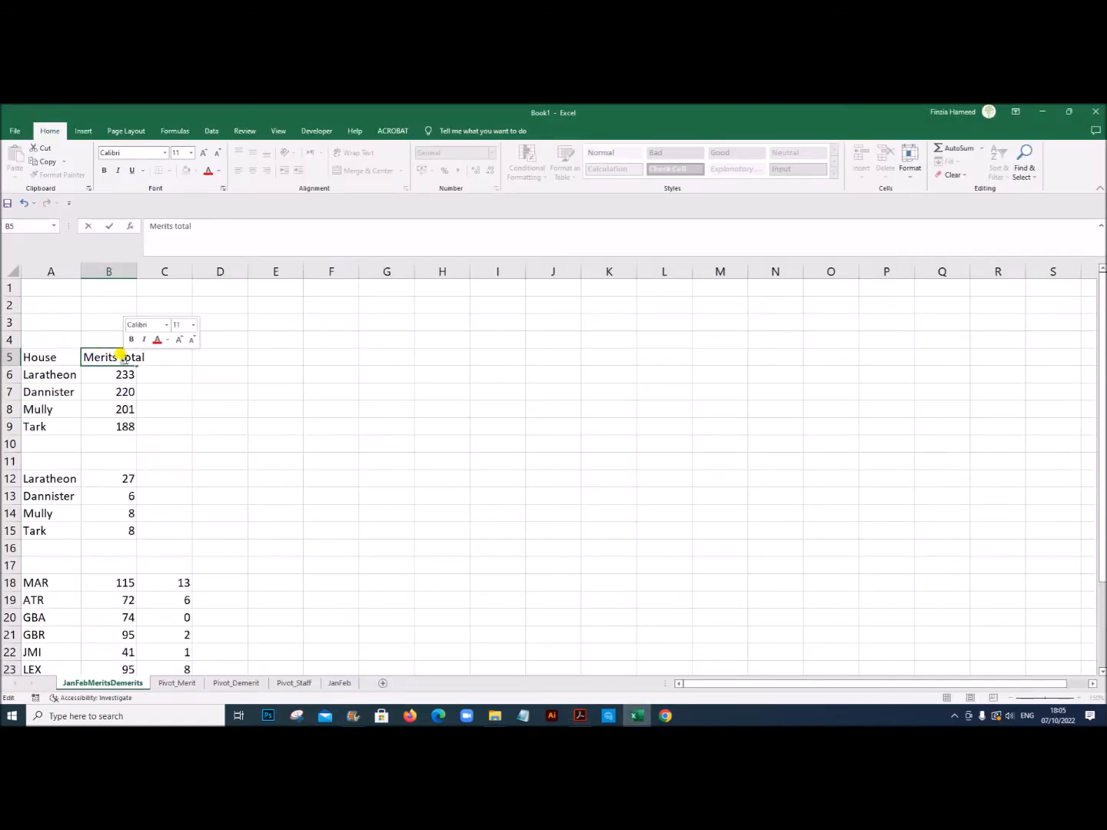
{"action": "type", "text": "T"}
{"action": "left_click_drag", "start_coordinate": [266, 526], "coordinate": [260, 517]}
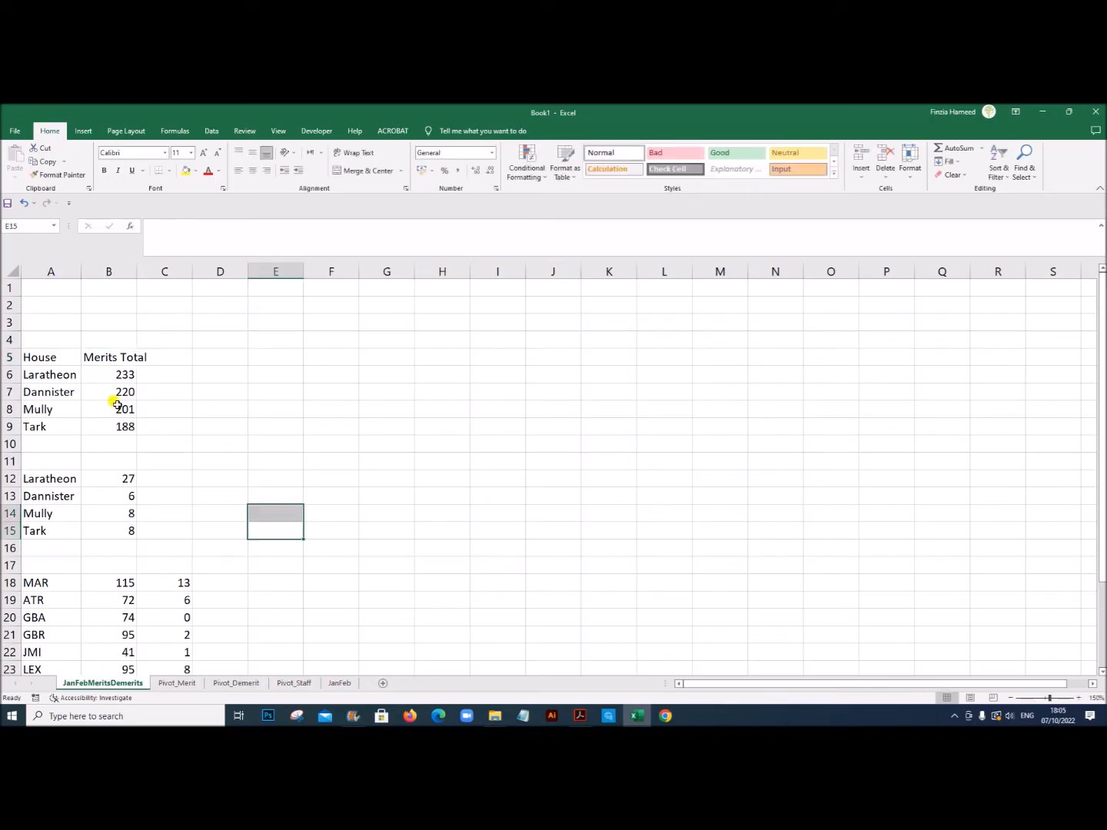
Step: Copy the headings A5:B5 to A11 above the house demerits and change B11 to Demerits Total
{"action": "left_click_drag", "start_coordinate": [50, 357], "coordinate": [86, 357]}
{"action": "key", "text": "ctrl+c"}
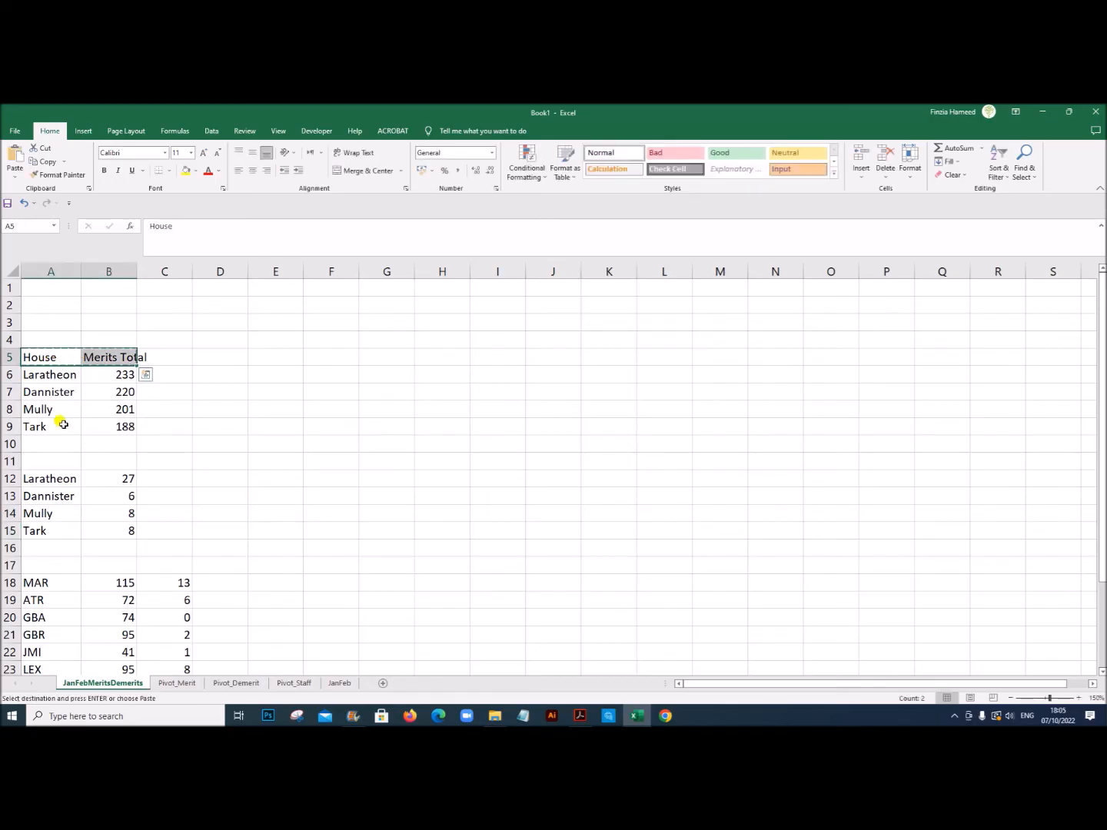
{"action": "left_click", "coordinate": [73, 464]}
{"action": "key", "text": "ctrl+v"}
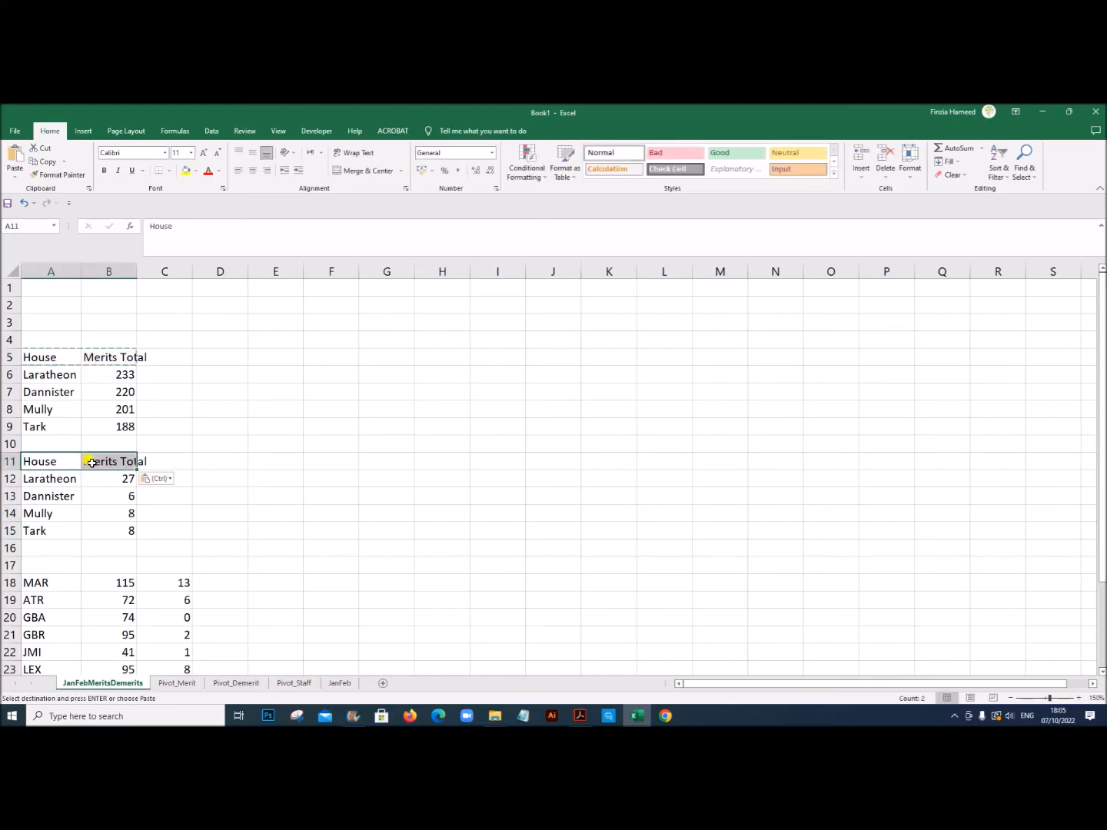
{"action": "left_click", "coordinate": [92, 462]}
{"action": "double_click", "coordinate": [86, 459]}
{"action": "type", "text": "De"}
{"action": "key", "text": "Delete"}
{"action": "type", "text": "m"}
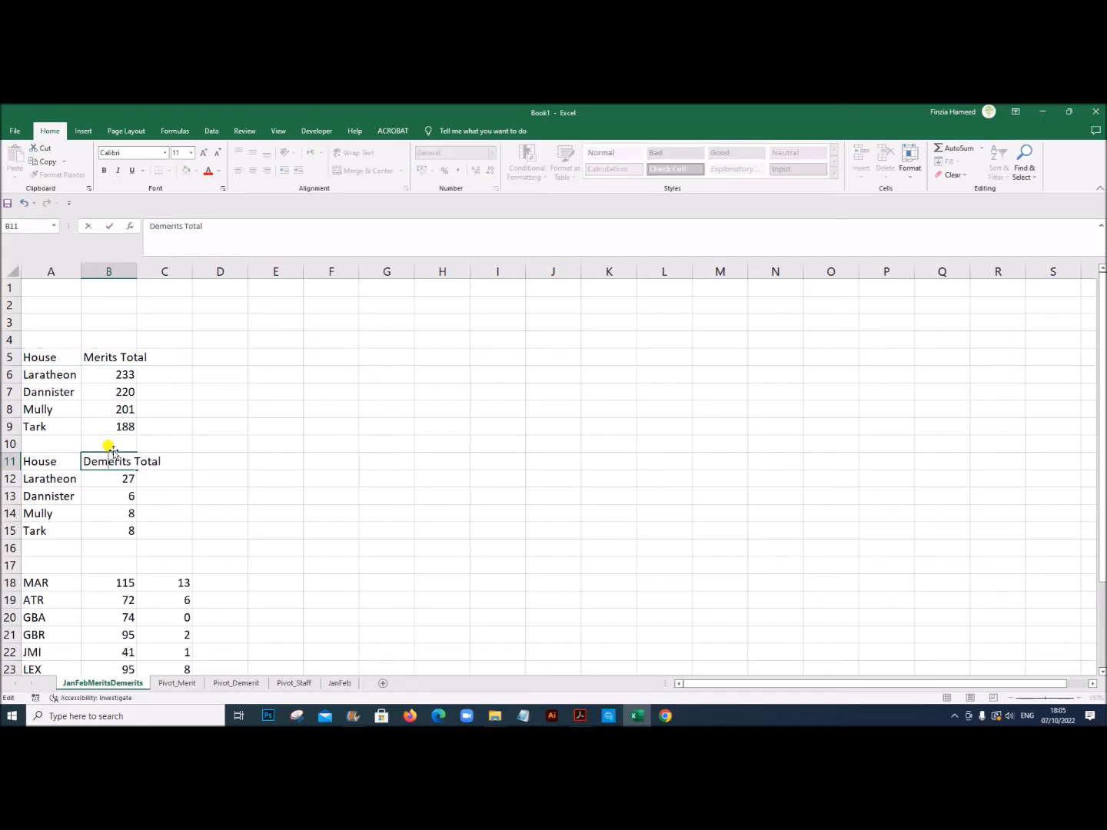
{"action": "left_click", "coordinate": [243, 501]}
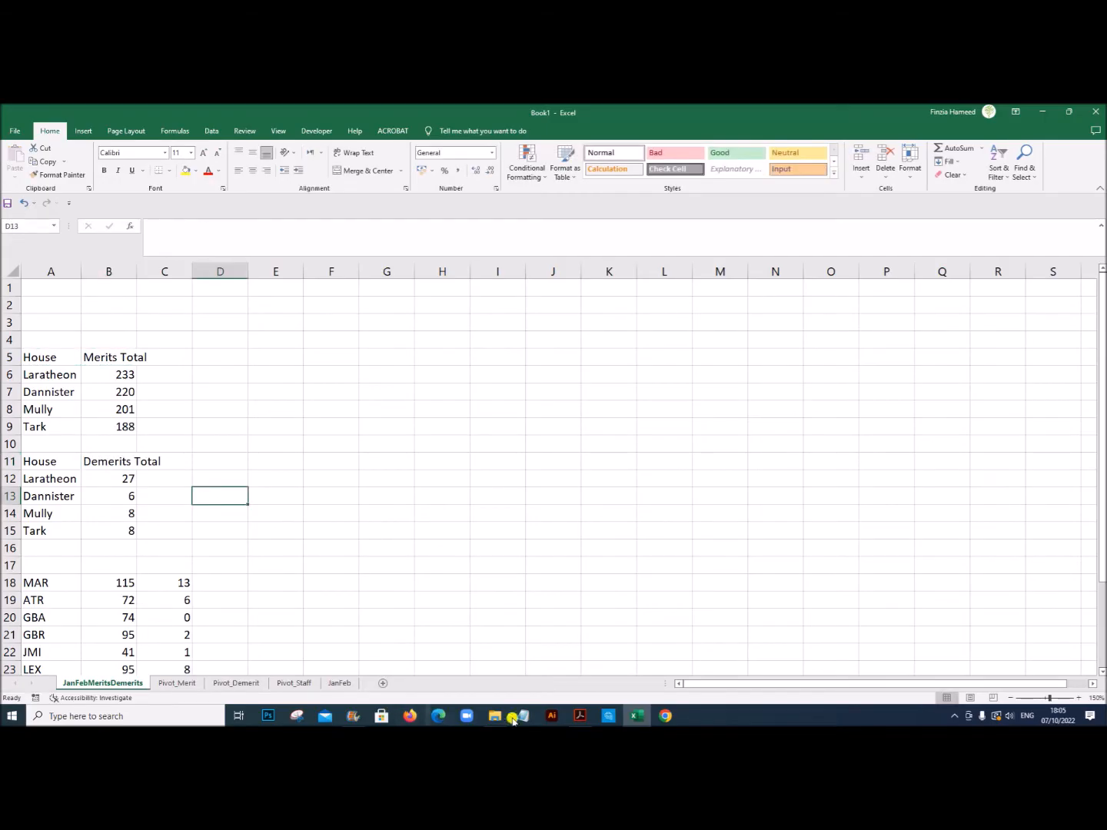
Step: Using the exam PDF's sample table, enter the headings Staff, Merits and Demerits in A17:C17 above the staff figures
{"action": "left_click", "coordinate": [586, 719]}
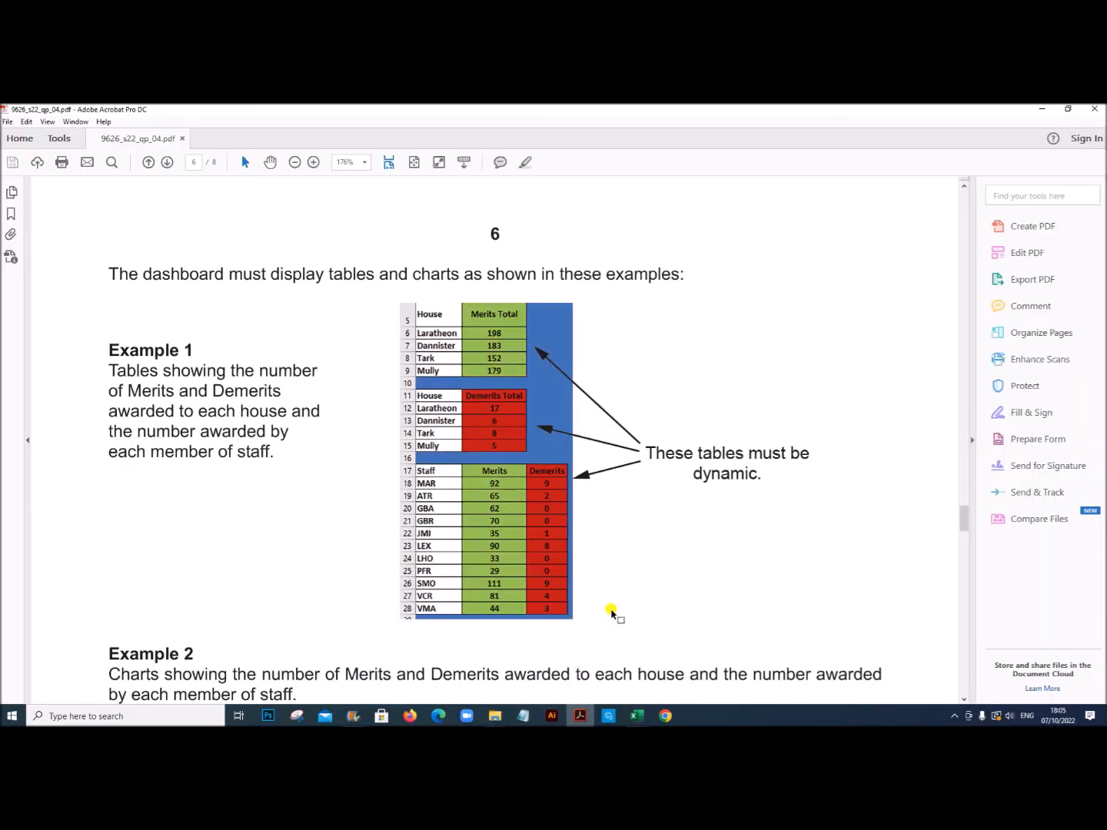
{"action": "left_click", "coordinate": [638, 718]}
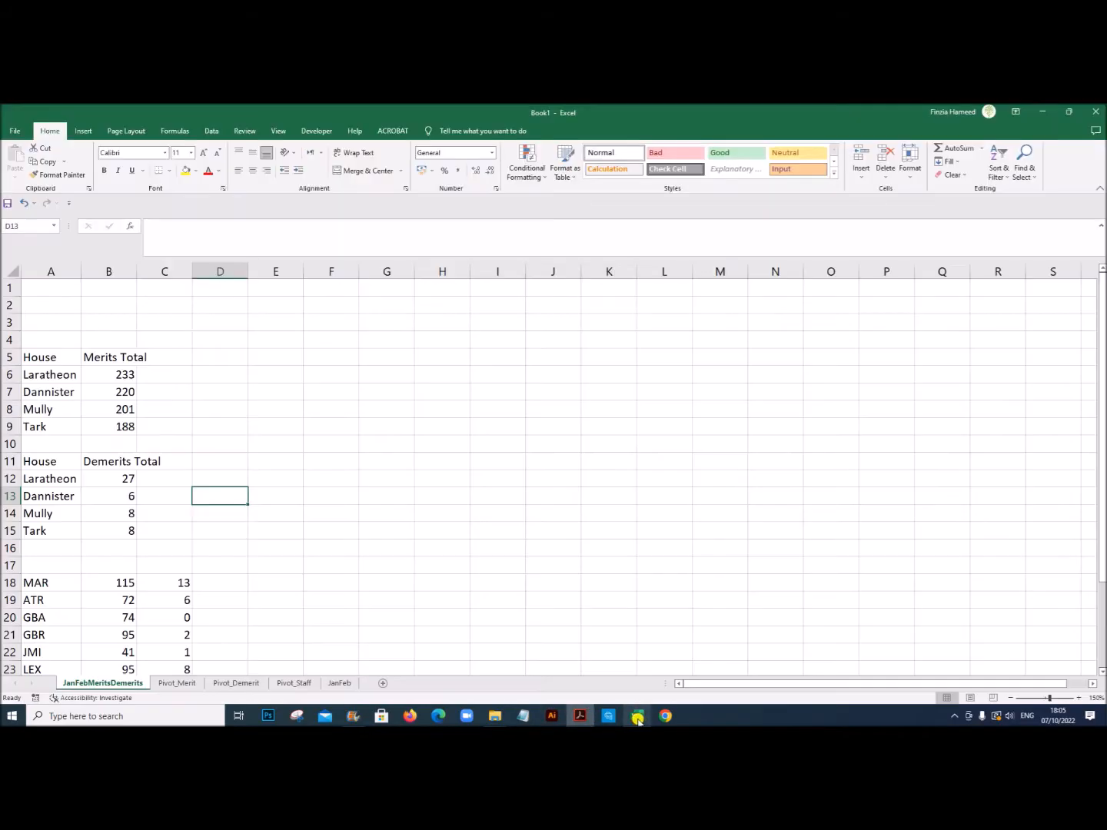
{"action": "left_click", "coordinate": [48, 565]}
{"action": "scroll", "coordinate": [304, 532], "scroll_direction": "down", "scroll_amount": 1}
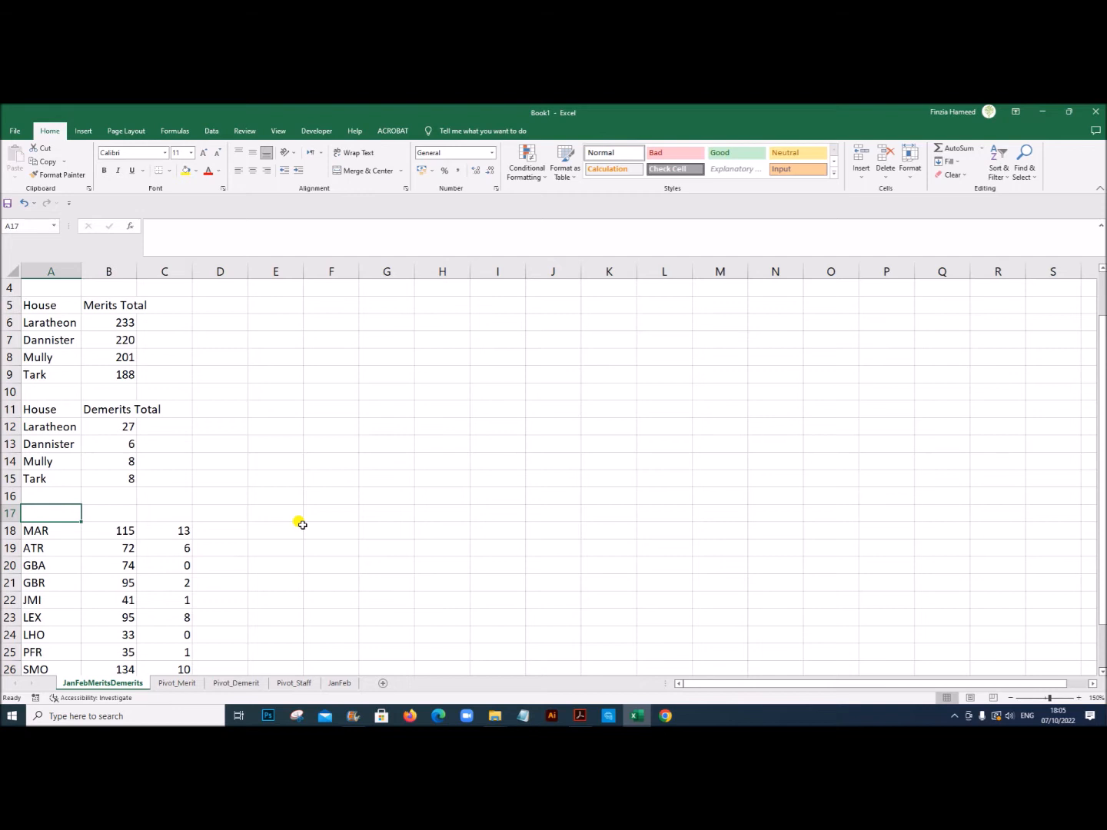
{"action": "type", "text": "Staff"}
{"action": "key", "text": "Tab"}
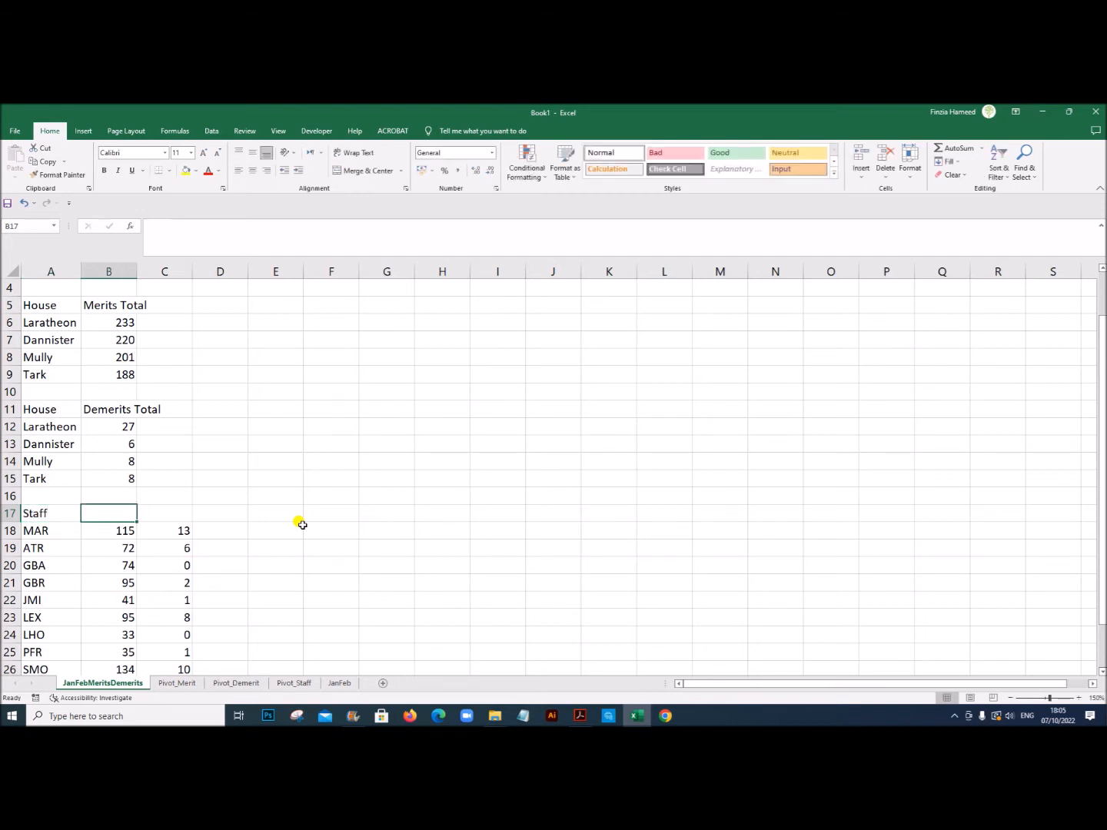
{"action": "type", "text": "Merits"}
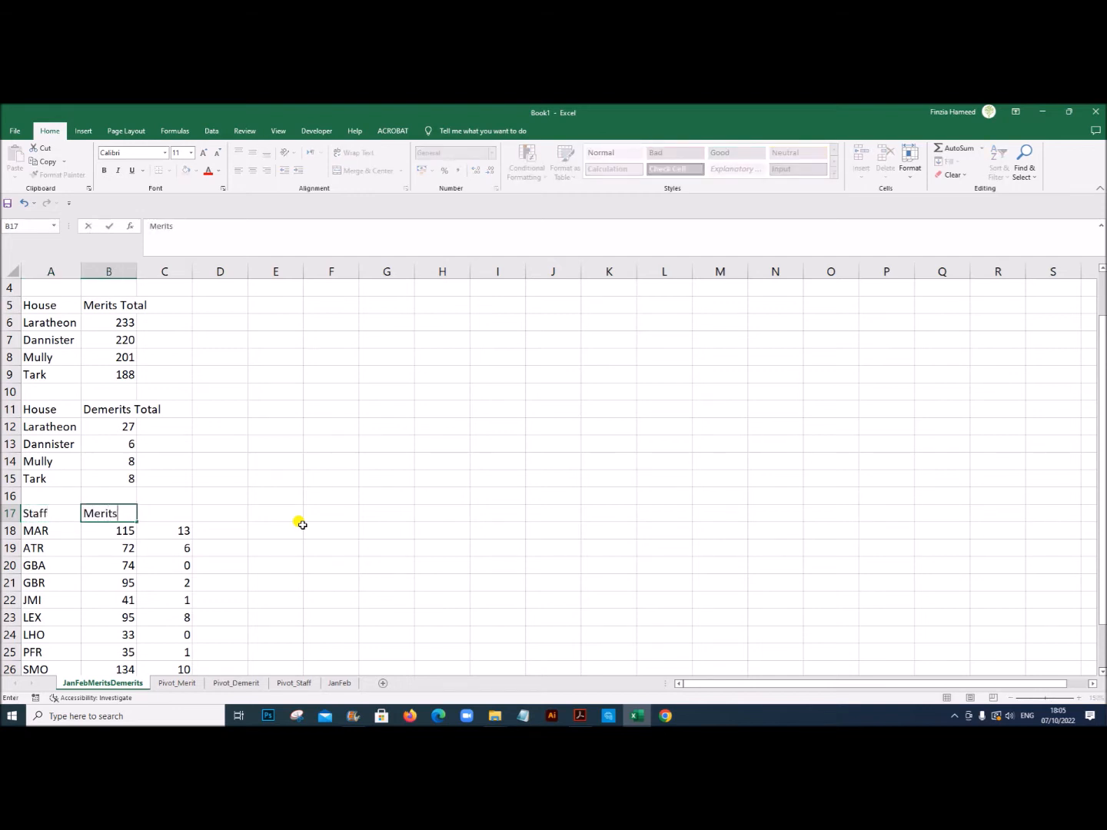
{"action": "key", "text": "Tab"}
{"action": "type", "text": "De"}
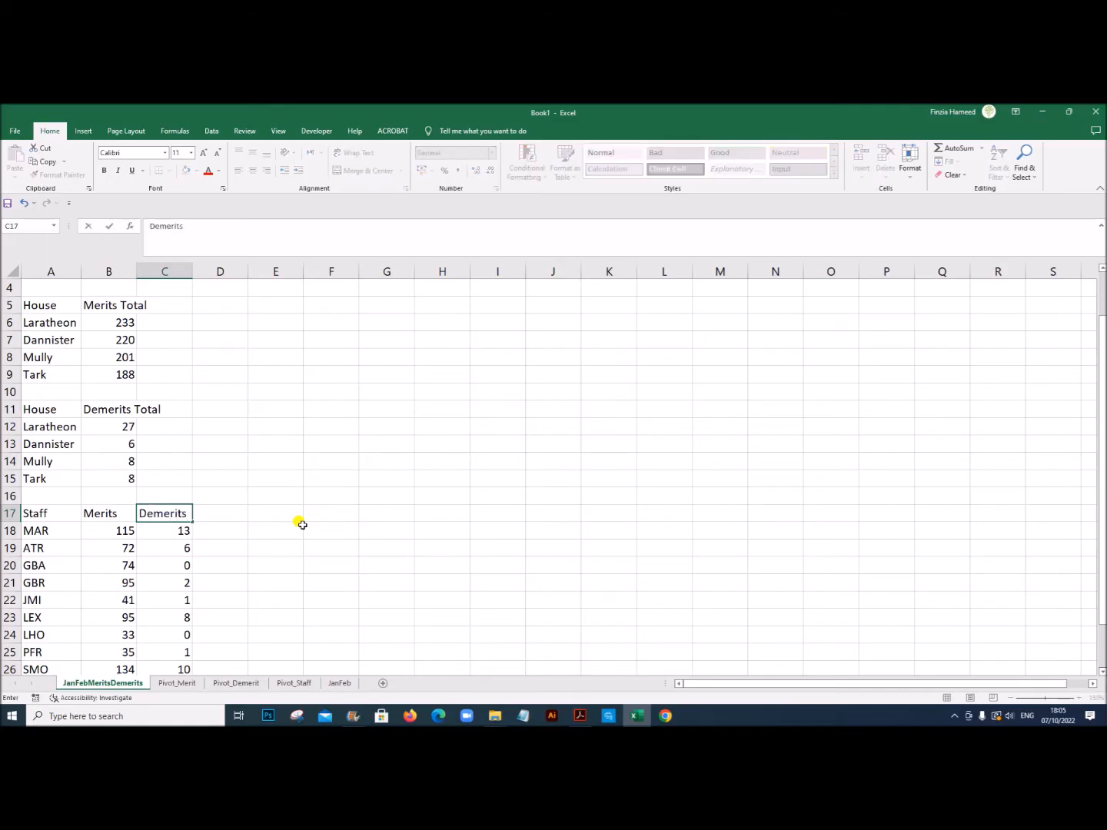
{"action": "left_click", "coordinate": [313, 473]}
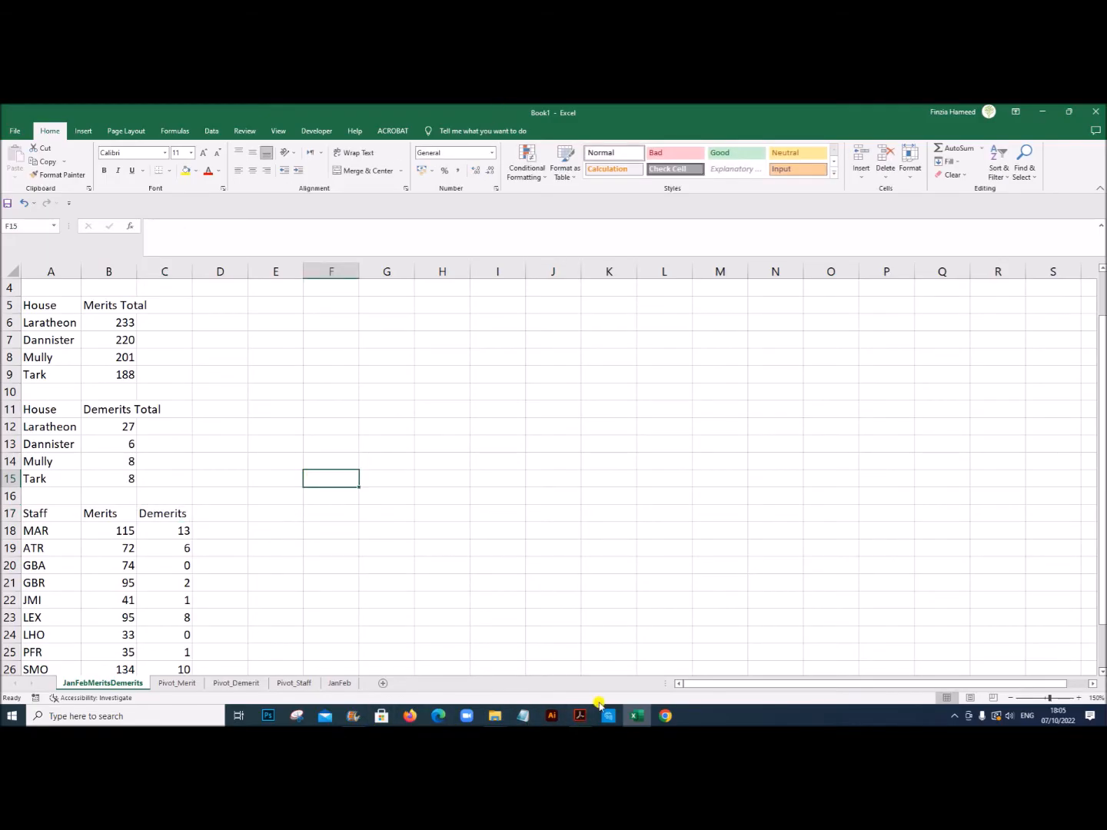
Step: Following the sample dashboard in the exam PDF, centre the contents of B5:B15 and B17:C28 and autofit column B's width
{"action": "left_click", "coordinate": [580, 716]}
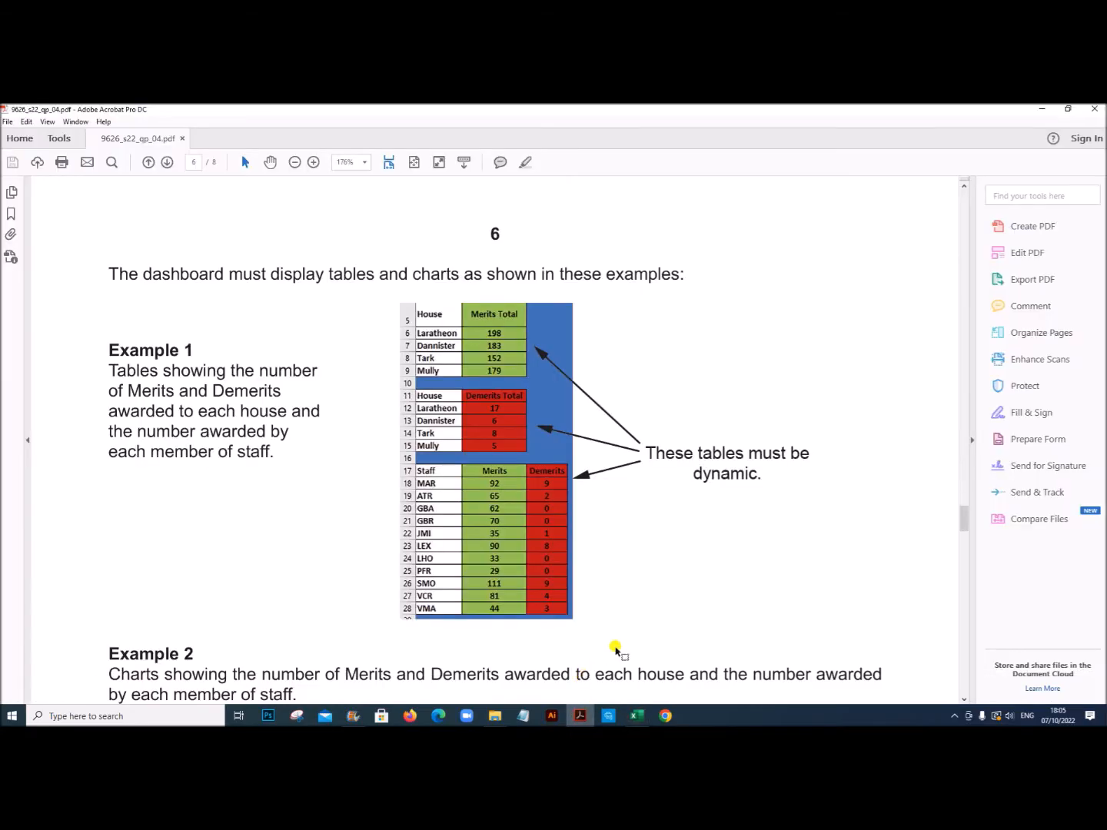
{"action": "scroll", "coordinate": [615, 646], "scroll_direction": "up", "scroll_amount": 3}
{"action": "left_click_drag", "start_coordinate": [965, 509], "coordinate": [969, 478]}
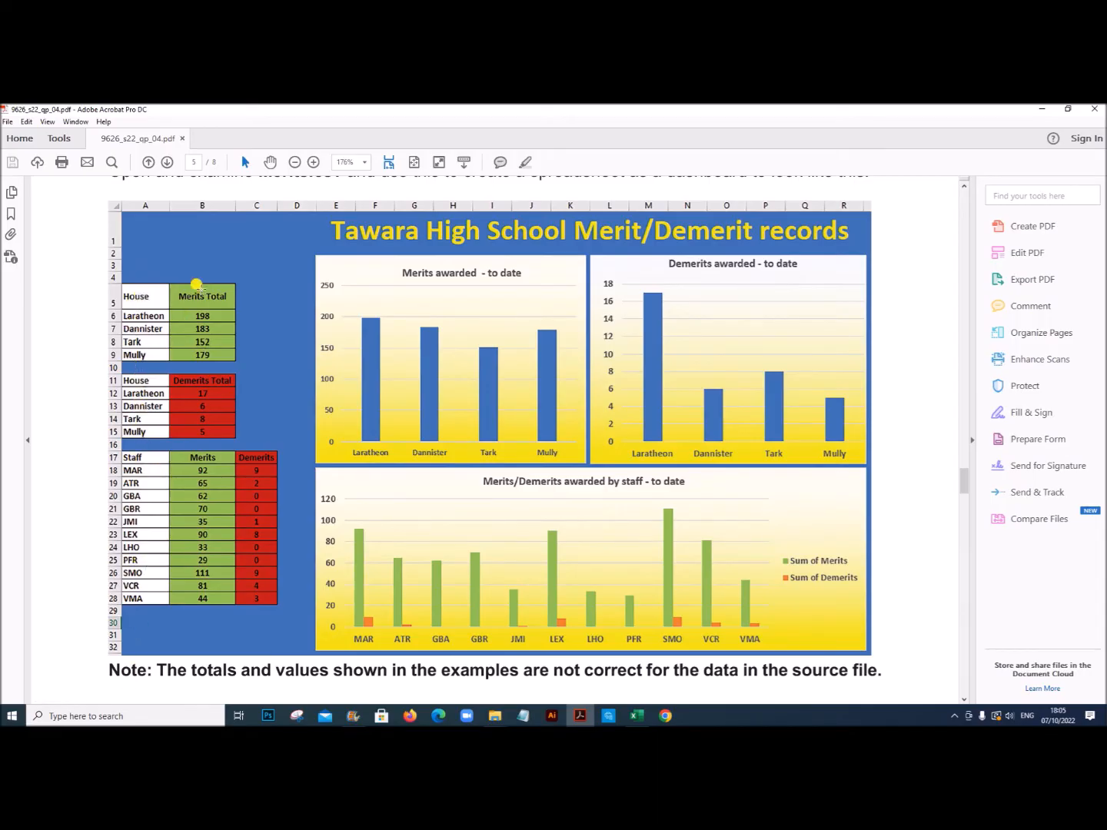
{"action": "left_click", "coordinate": [635, 720]}
{"action": "left_click_drag", "start_coordinate": [43, 306], "coordinate": [36, 630]}
{"action": "scroll", "coordinate": [235, 182], "scroll_direction": "up", "scroll_amount": 3}
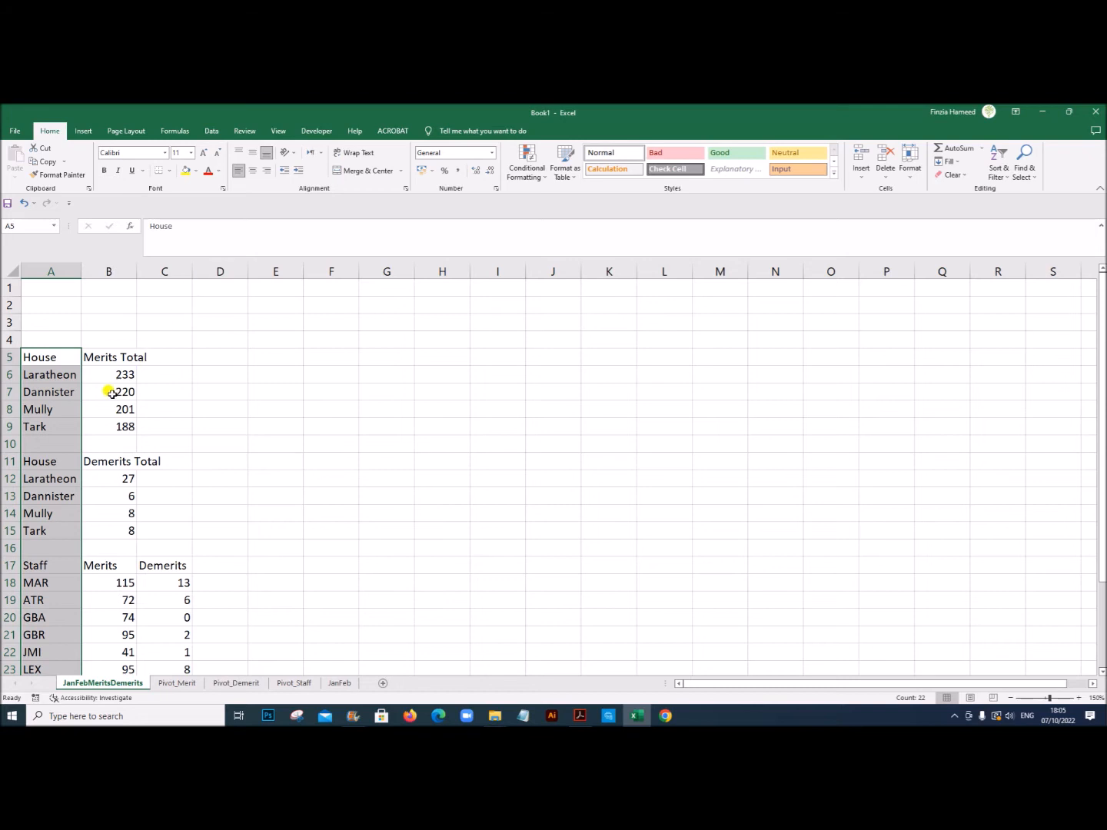
{"action": "mouse_move", "coordinate": [109, 354]}
{"action": "left_mouse_down"}
{"action": "mouse_move", "coordinate": [112, 443]}
{"action": "mouse_move", "coordinate": [99, 517]}
{"action": "mouse_move", "coordinate": [181, 628]}
{"action": "mouse_move", "coordinate": [176, 677]}
{"action": "mouse_move", "coordinate": [180, 635]}
{"action": "left_mouse_up"}
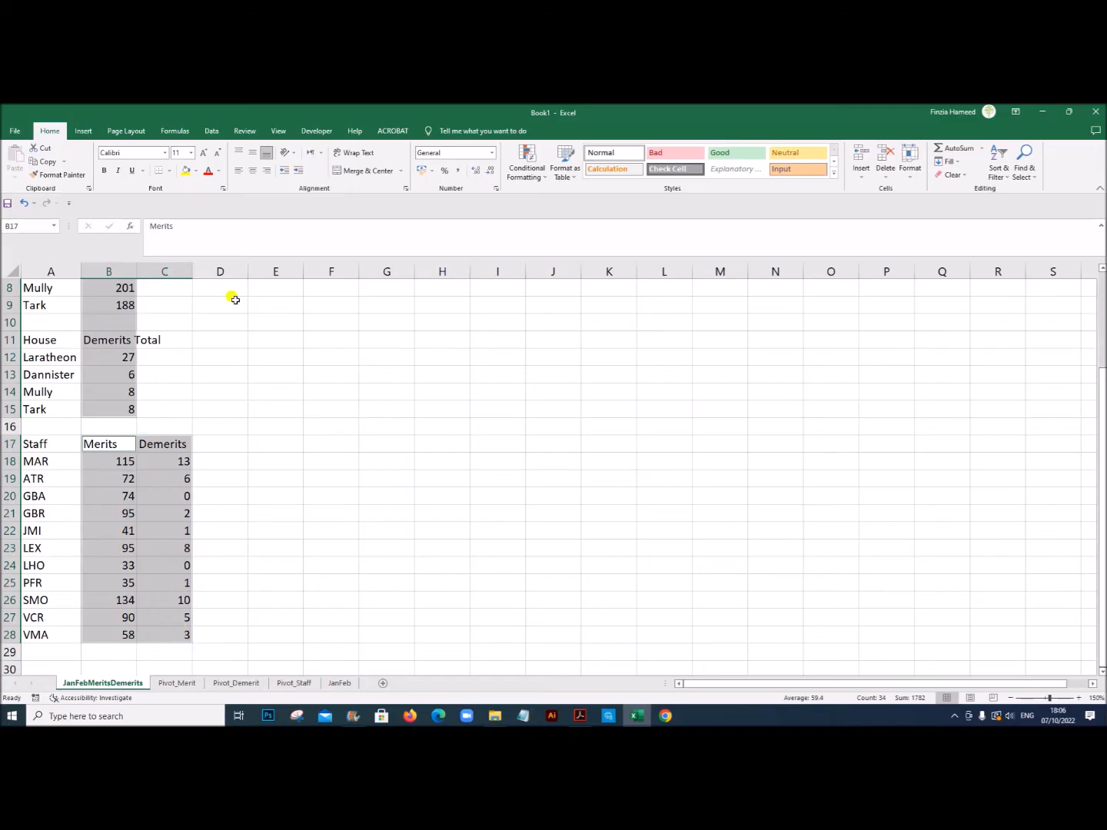
{"action": "left_click", "coordinate": [254, 171]}
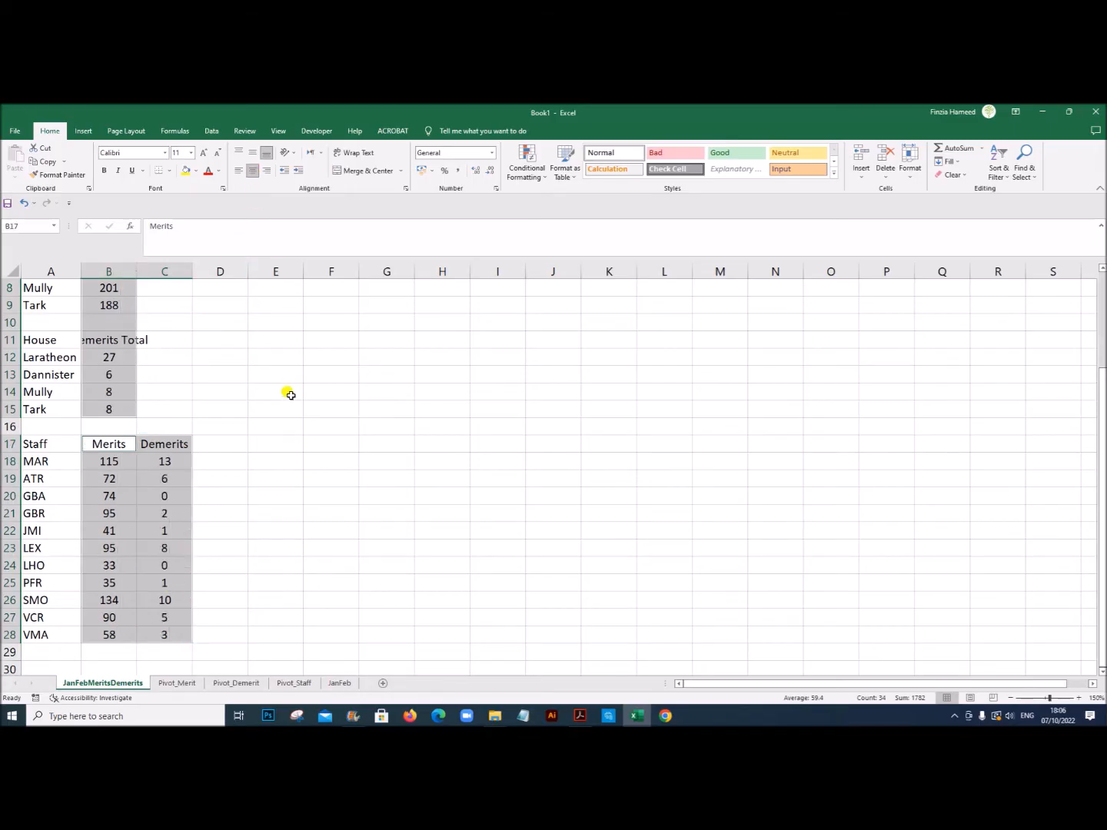
{"action": "left_click", "coordinate": [290, 394]}
{"action": "double_click", "coordinate": [136, 270]}
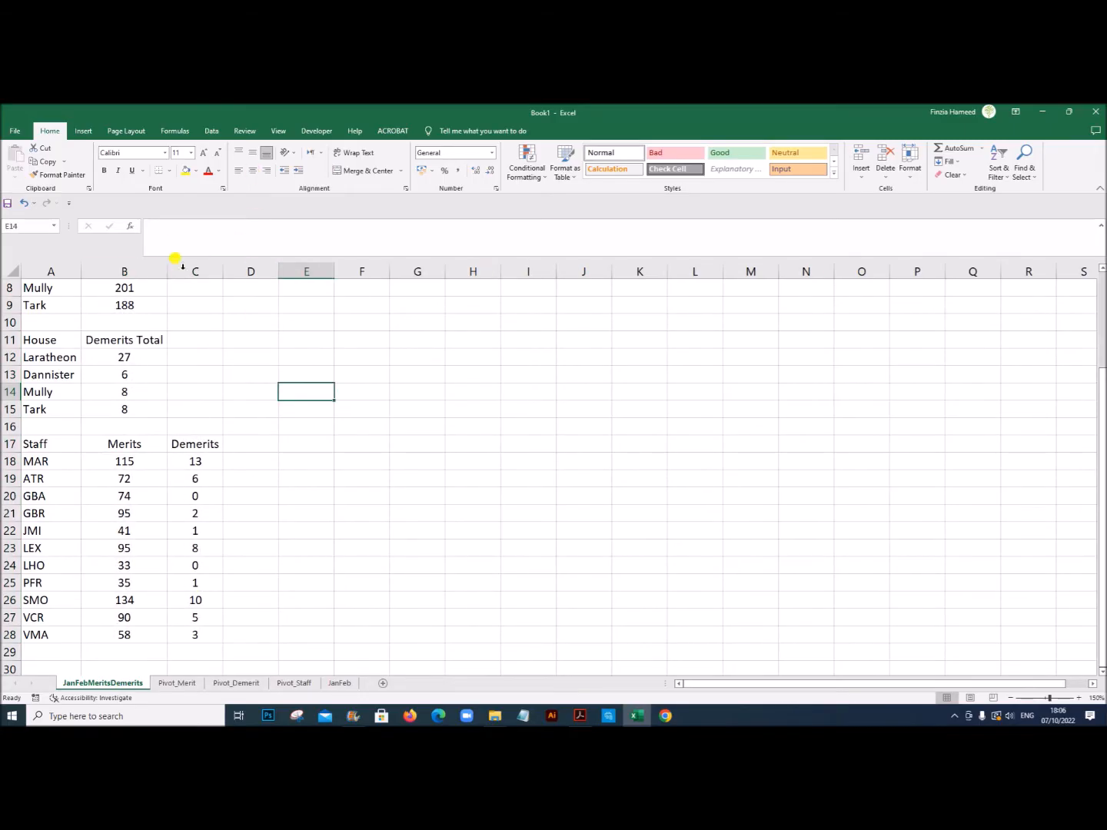
Step: Following the sample dashboard in the exam PDF, fill the entire JanFebMeritsDemerits sheet with the lighter blue theme colour
{"action": "left_click", "coordinate": [435, 513]}
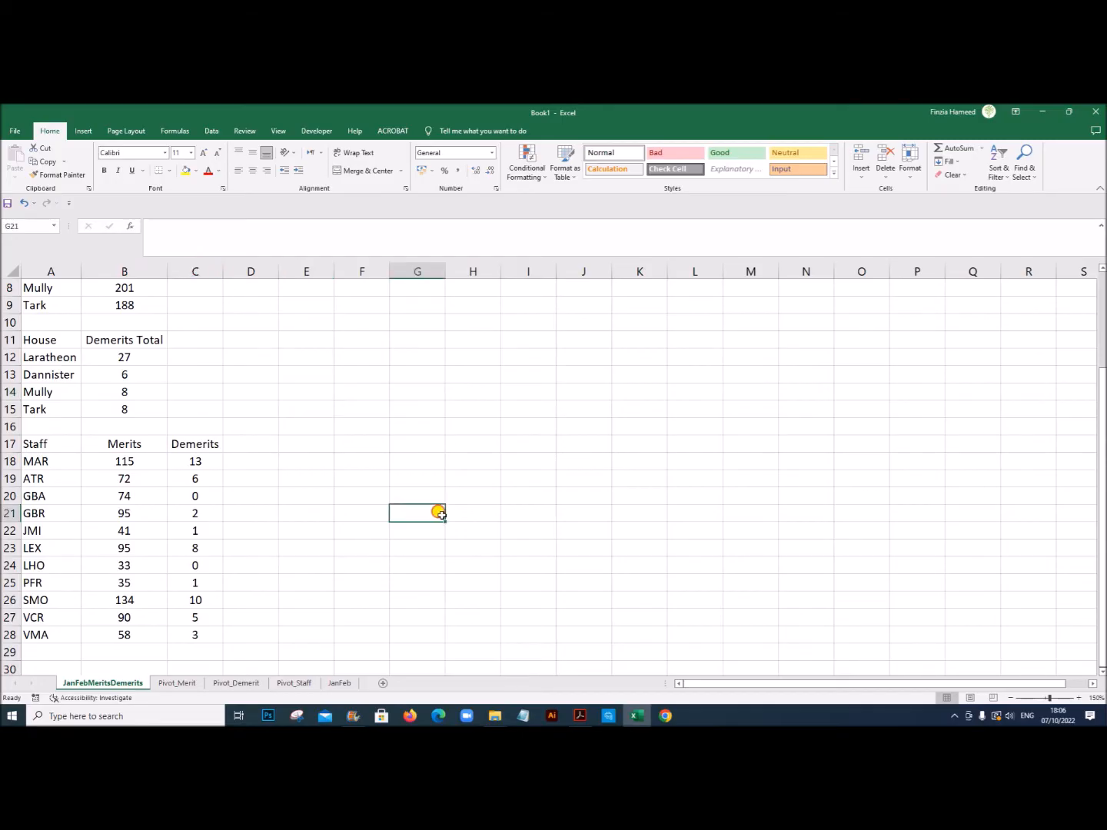
{"action": "scroll", "coordinate": [418, 515], "scroll_direction": "up", "scroll_amount": 3}
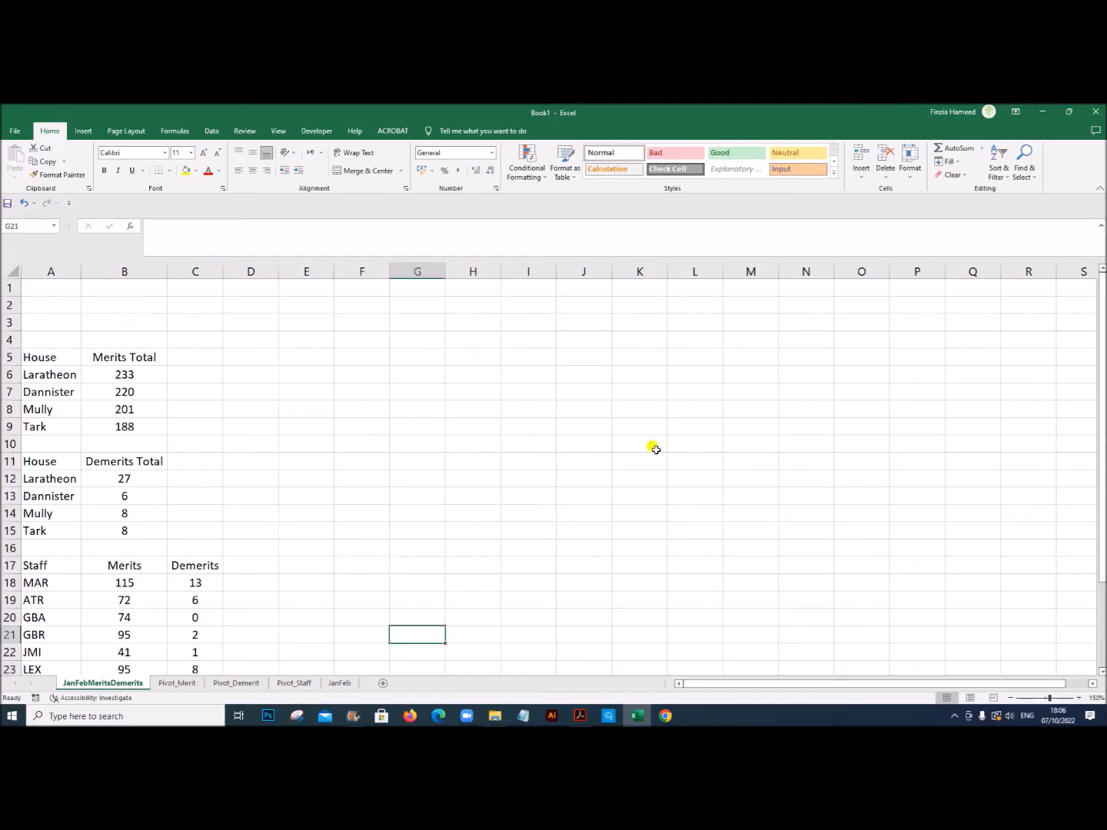
{"action": "left_click", "coordinate": [578, 714]}
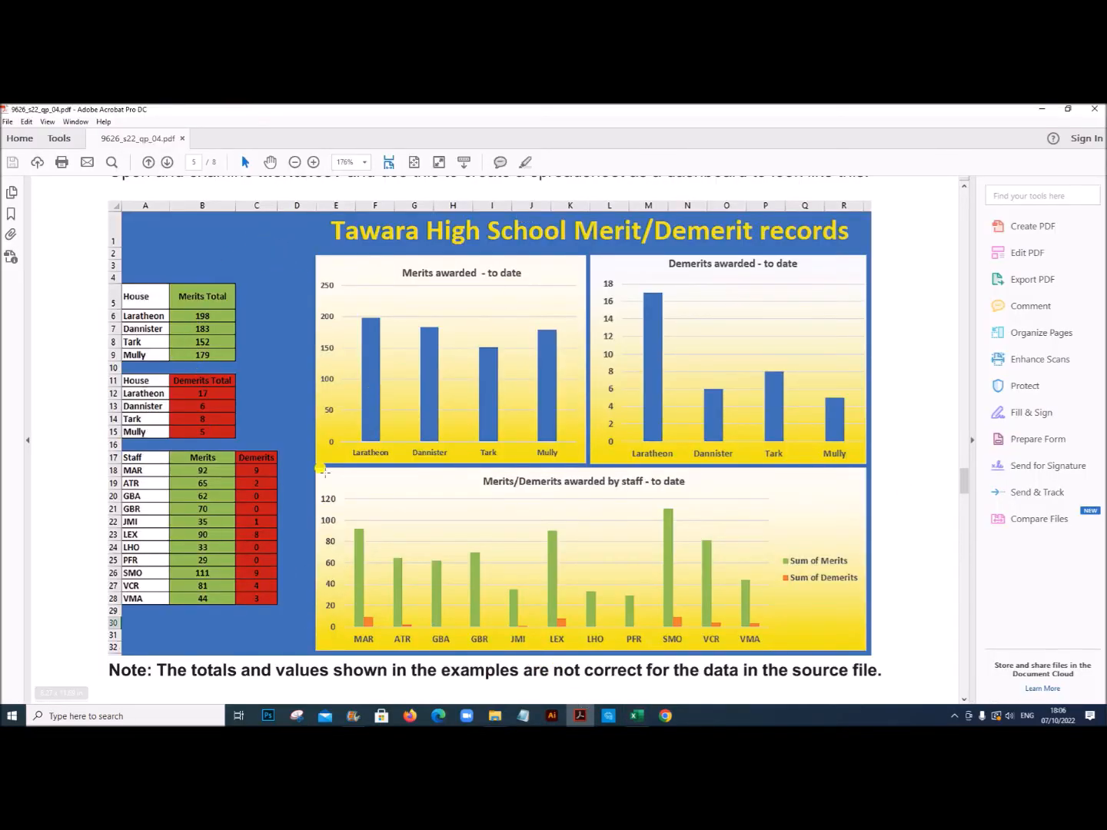
{"action": "left_click", "coordinate": [633, 719]}
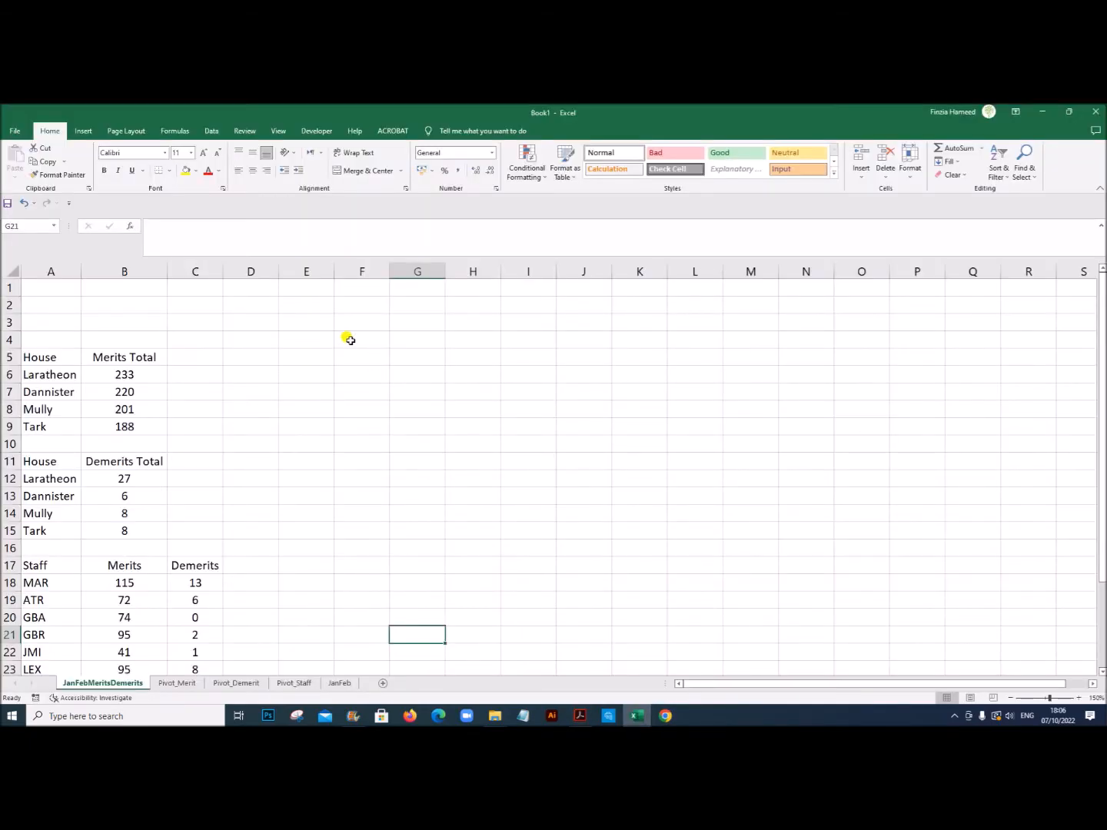
{"action": "key", "text": "ctrl+a"}
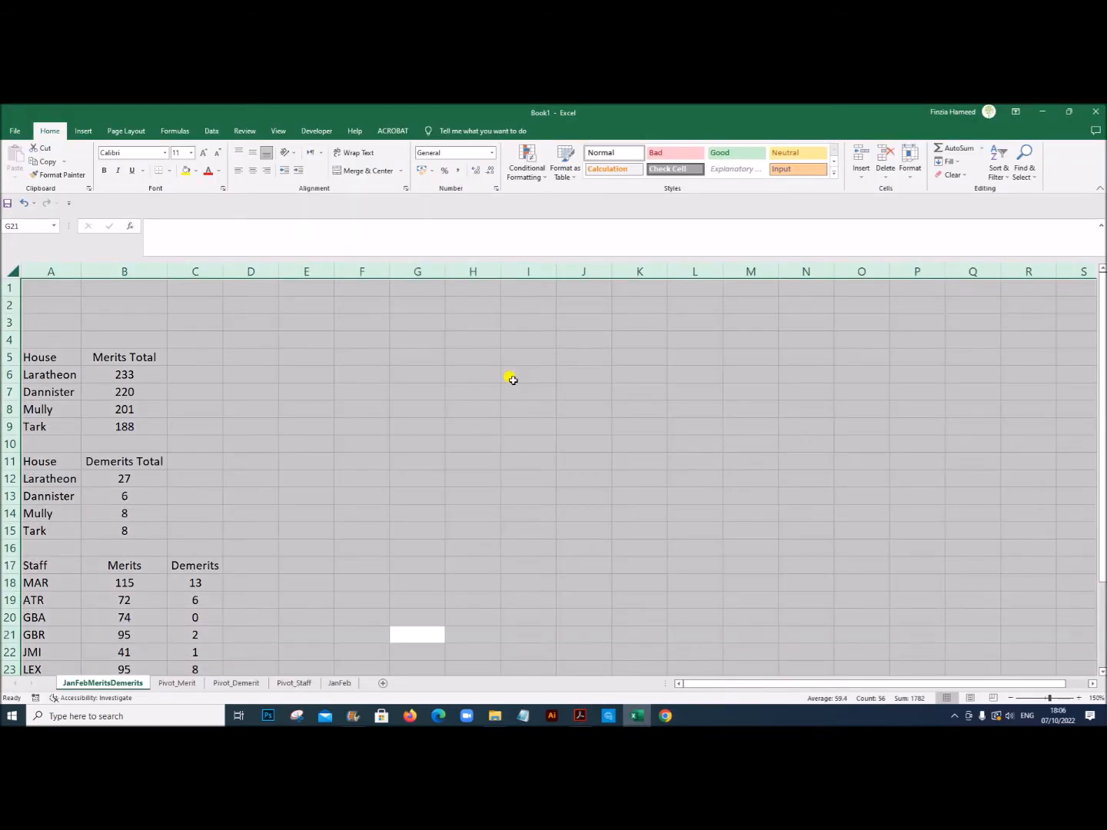
{"action": "right_click", "coordinate": [295, 320]}
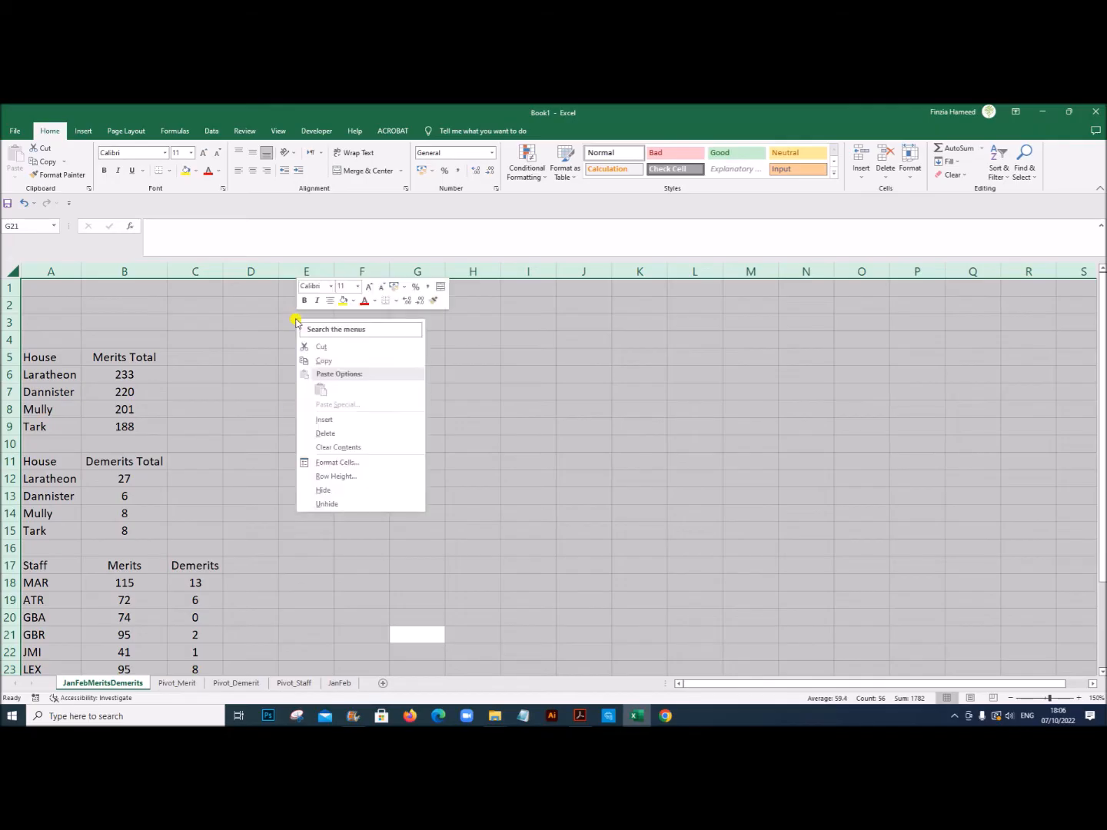
{"action": "left_click", "coordinate": [200, 173]}
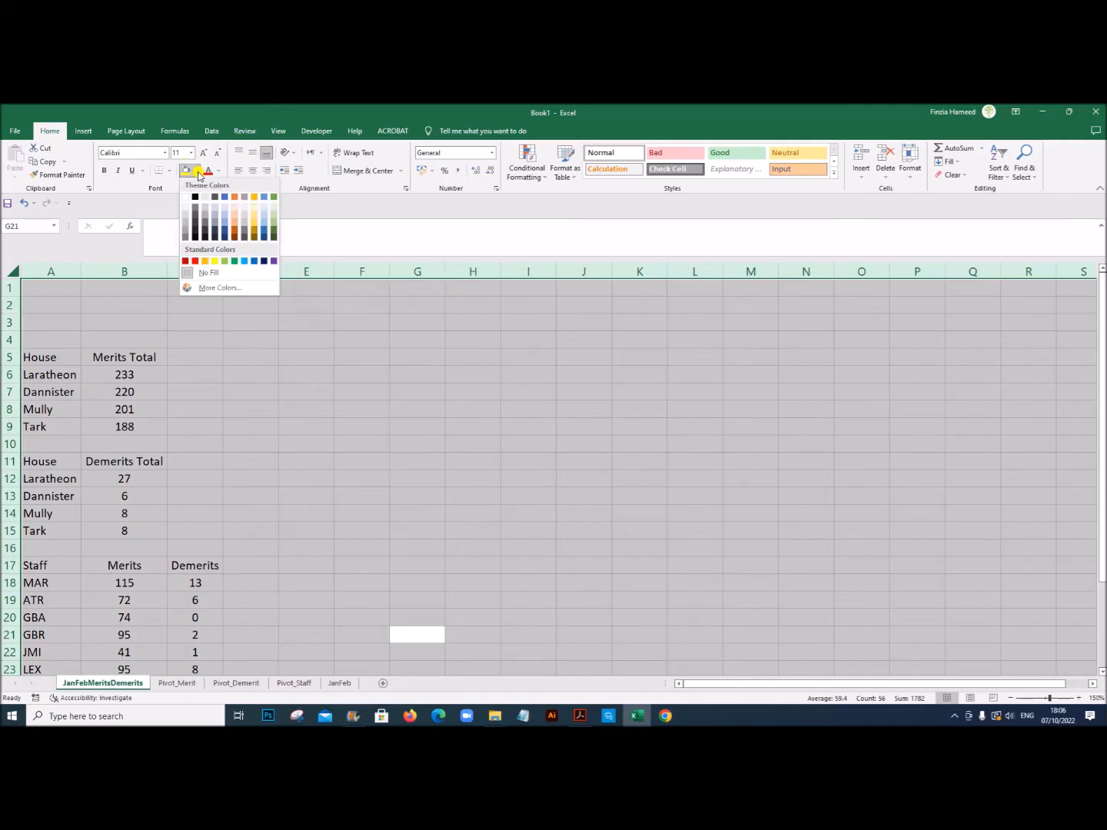
{"action": "left_click", "coordinate": [254, 263]}
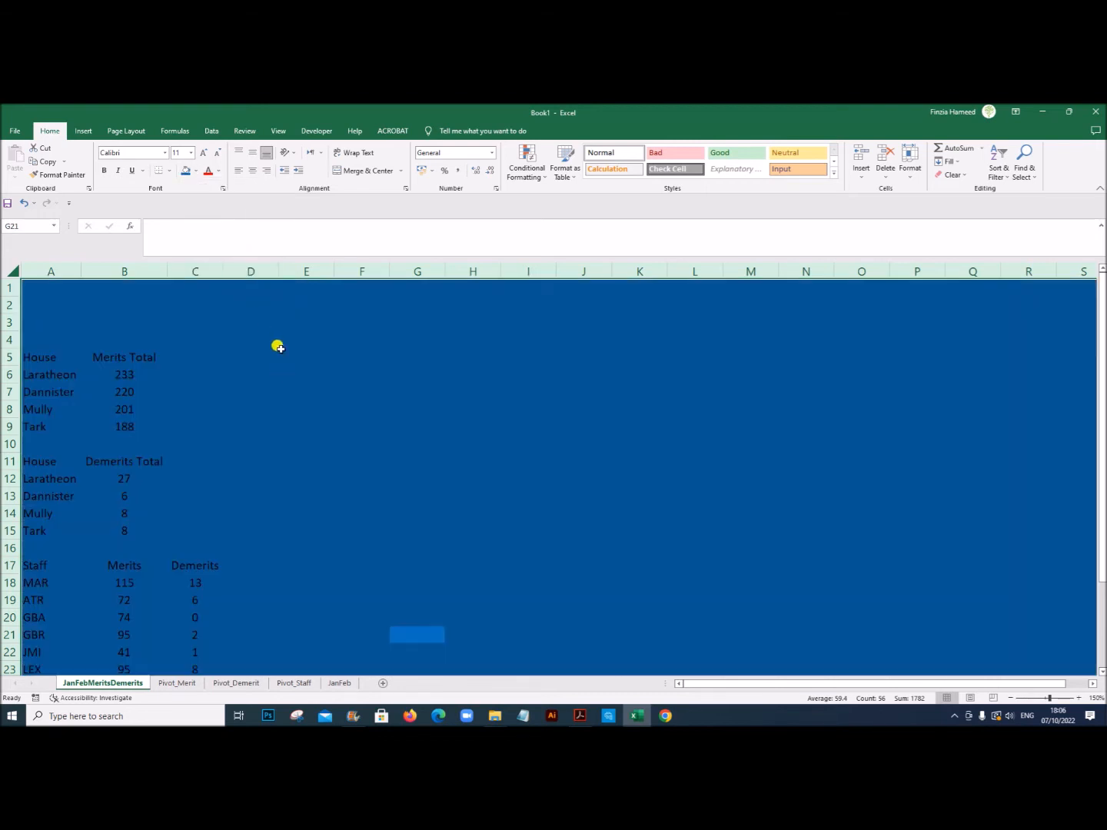
{"action": "left_click", "coordinate": [197, 174]}
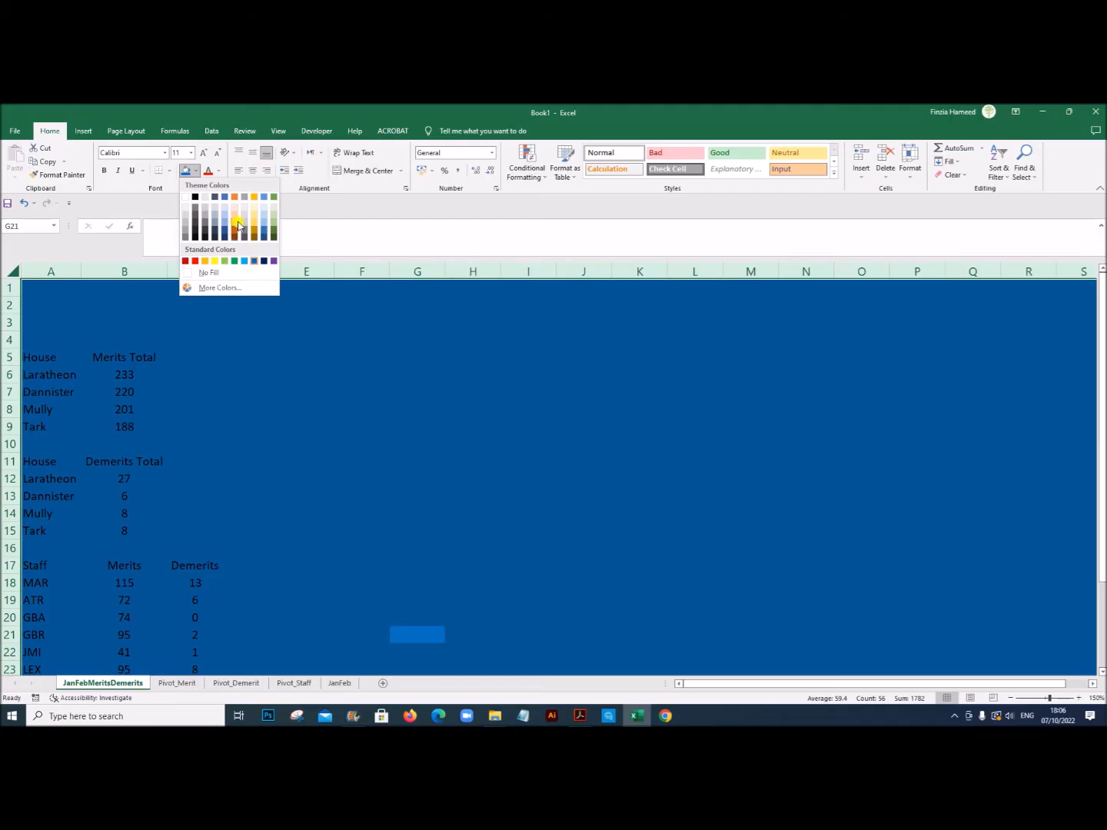
{"action": "left_click", "coordinate": [262, 199]}
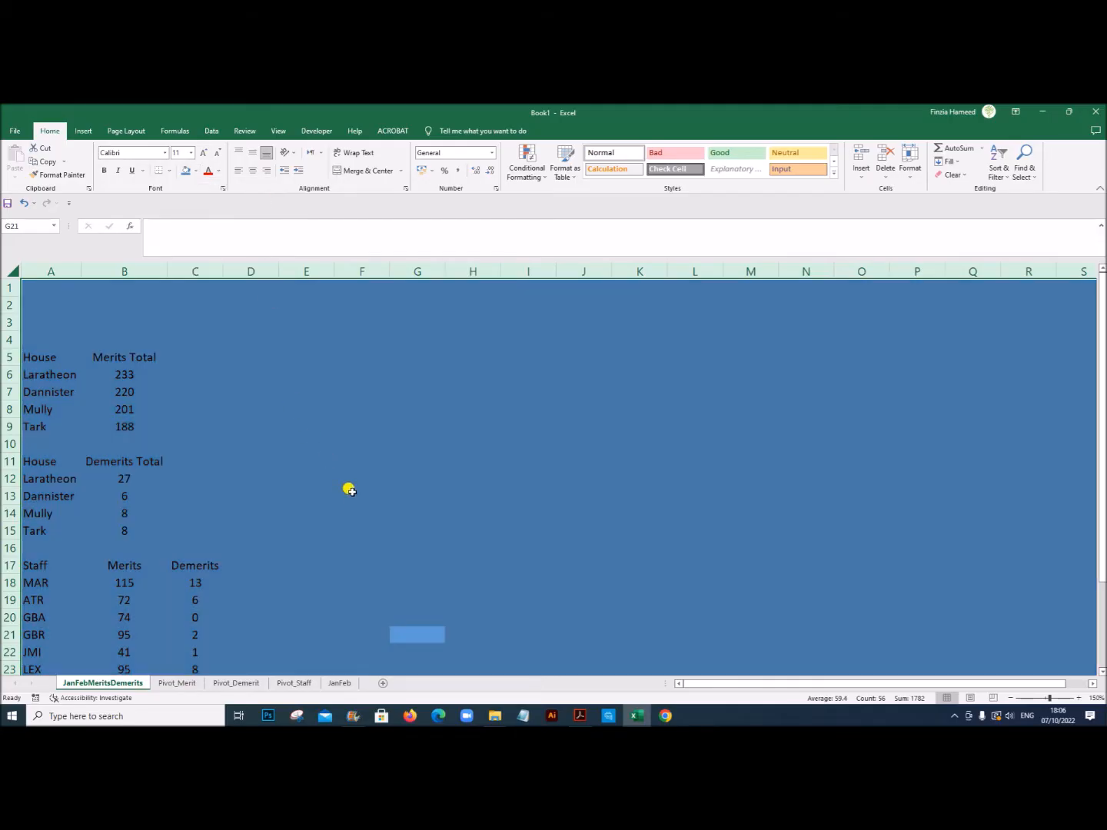
{"action": "left_click", "coordinate": [351, 491]}
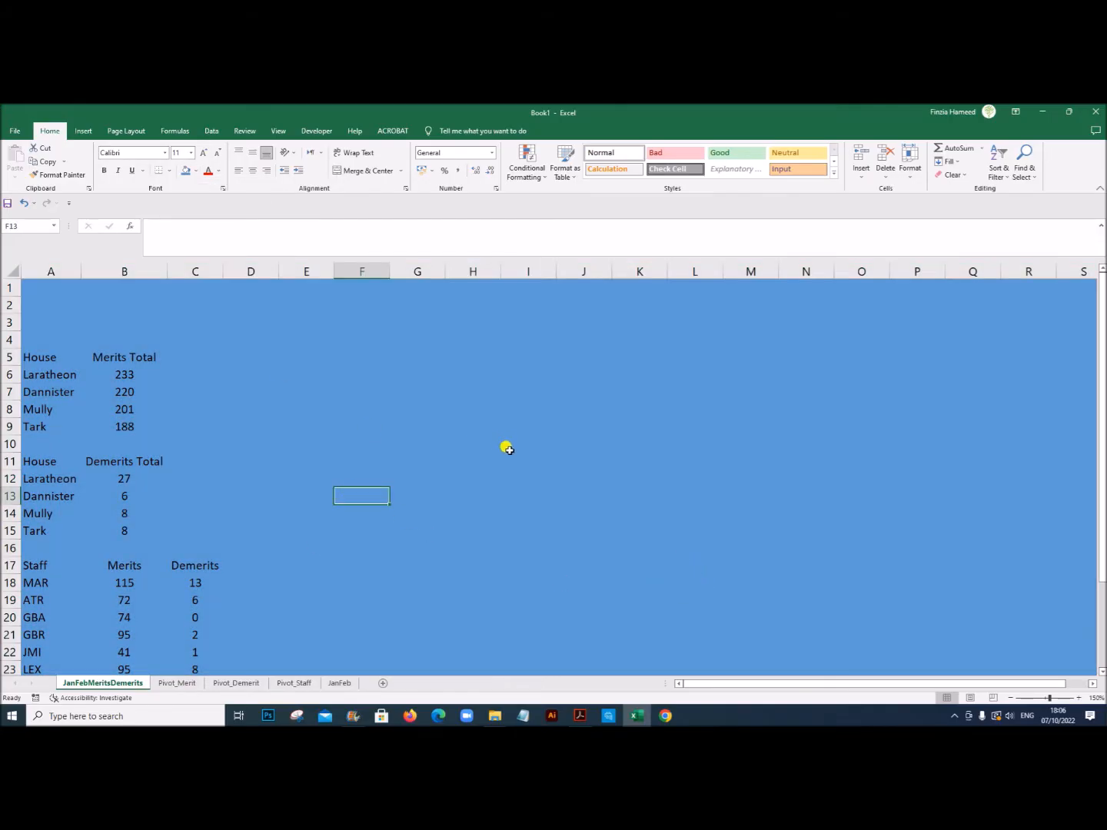
Step: Apply all borders to the three tables in A5:B9, A11:B15 and A17:C28
{"action": "left_click_drag", "start_coordinate": [47, 356], "coordinate": [116, 425]}
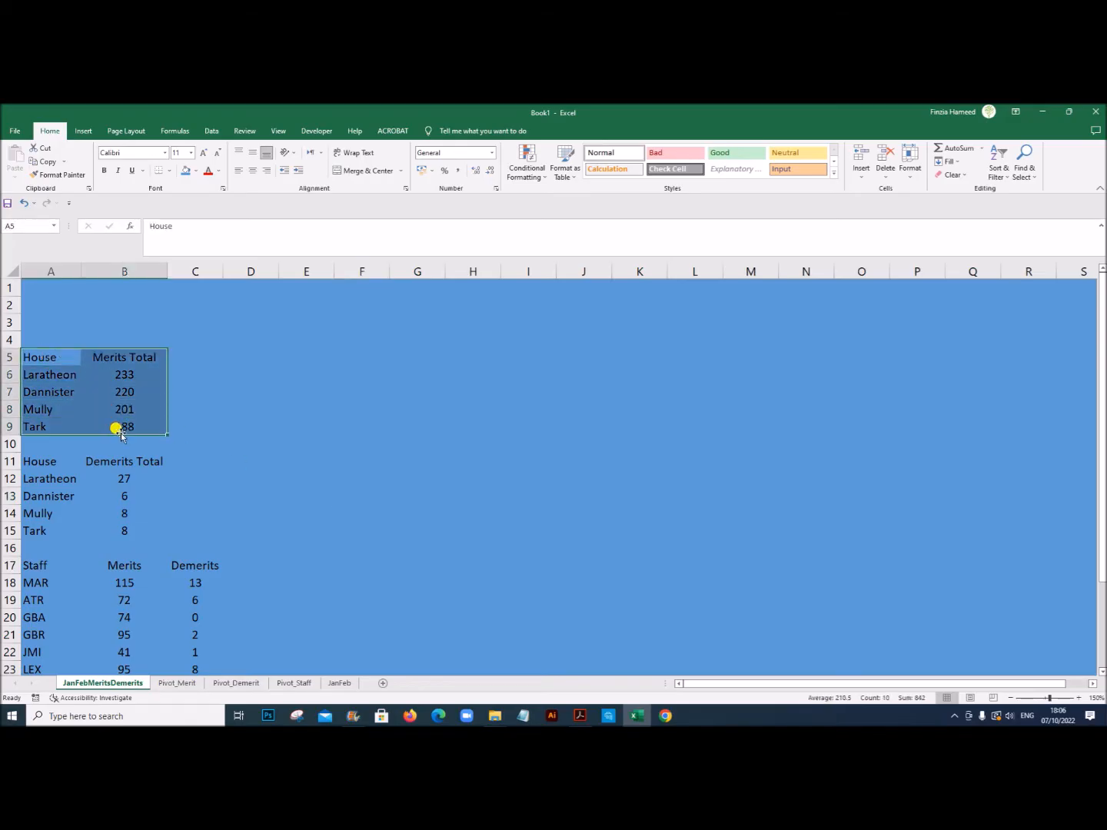
{"action": "left_click", "coordinate": [169, 170]}
{"action": "left_click", "coordinate": [174, 271]}
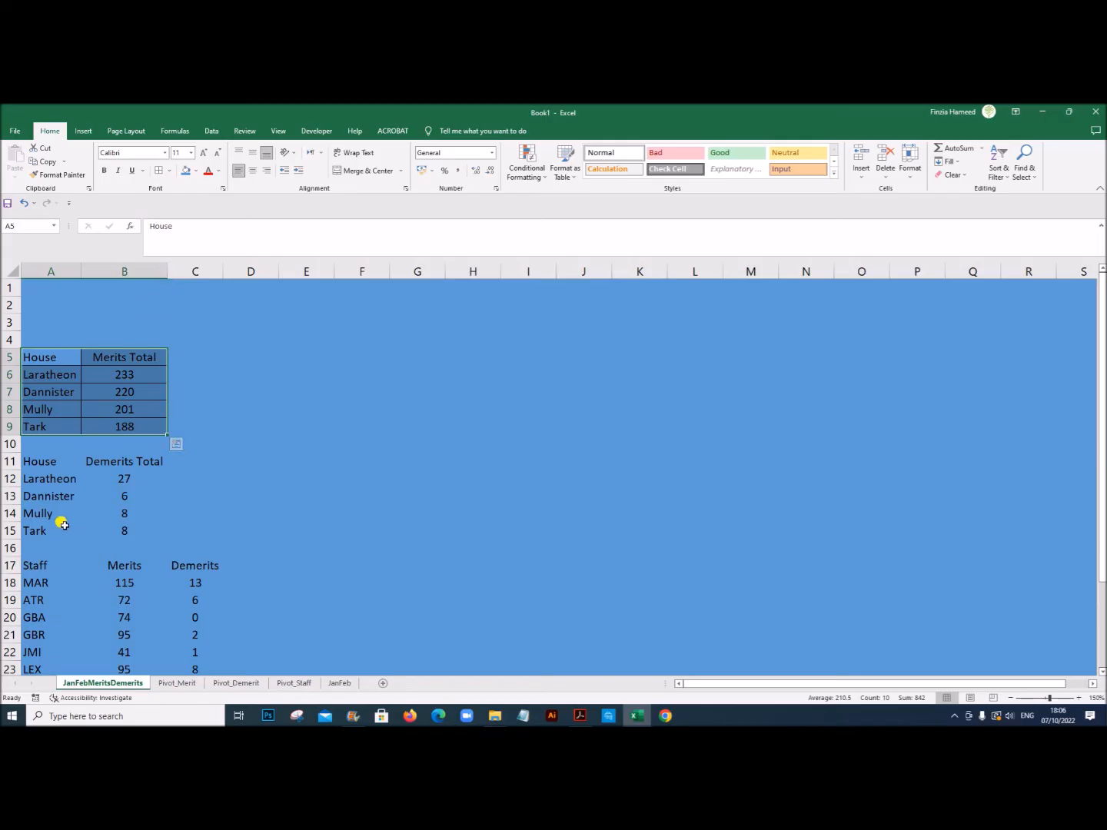
{"action": "left_click_drag", "start_coordinate": [50, 462], "coordinate": [126, 529]}
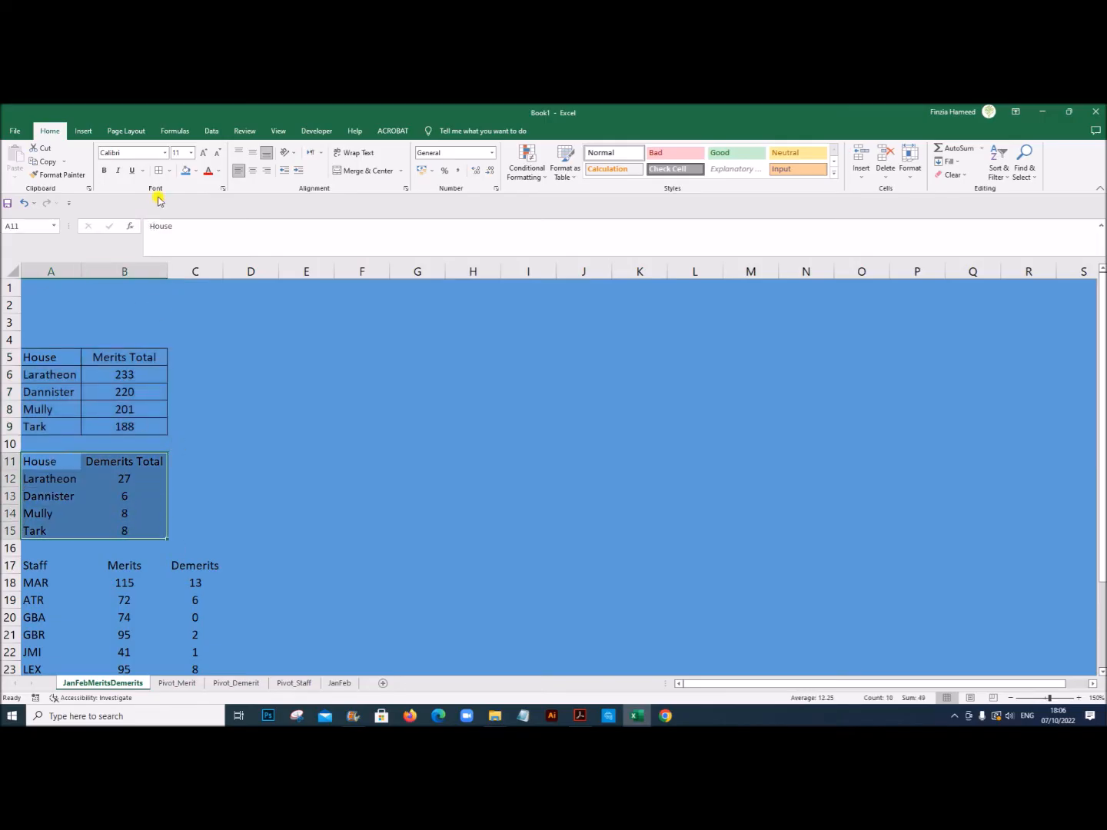
{"action": "left_click", "coordinate": [158, 170]}
{"action": "left_click_drag", "start_coordinate": [64, 565], "coordinate": [168, 635]}
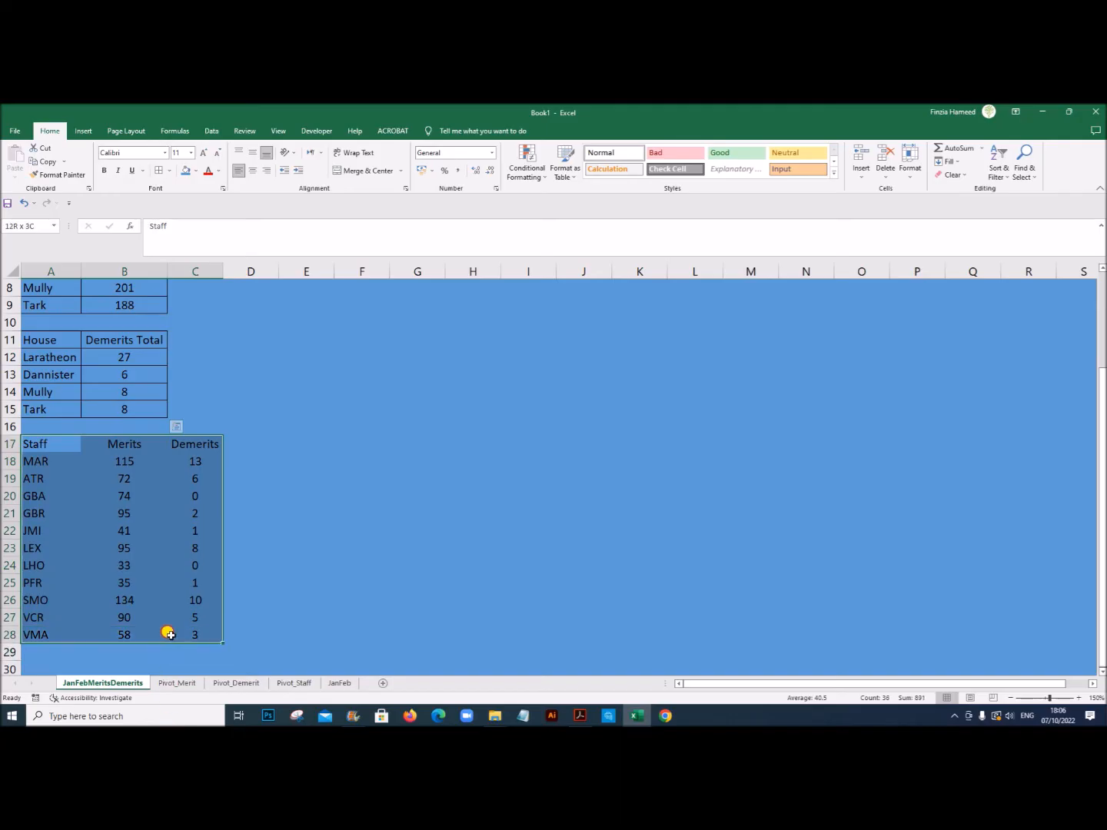
{"action": "left_click", "coordinate": [155, 174]}
Step: Fill the house and staff name cells A5:A9, A11:A15 and A17:A28 with white
{"action": "scroll", "coordinate": [48, 415], "scroll_direction": "up", "scroll_amount": 3}
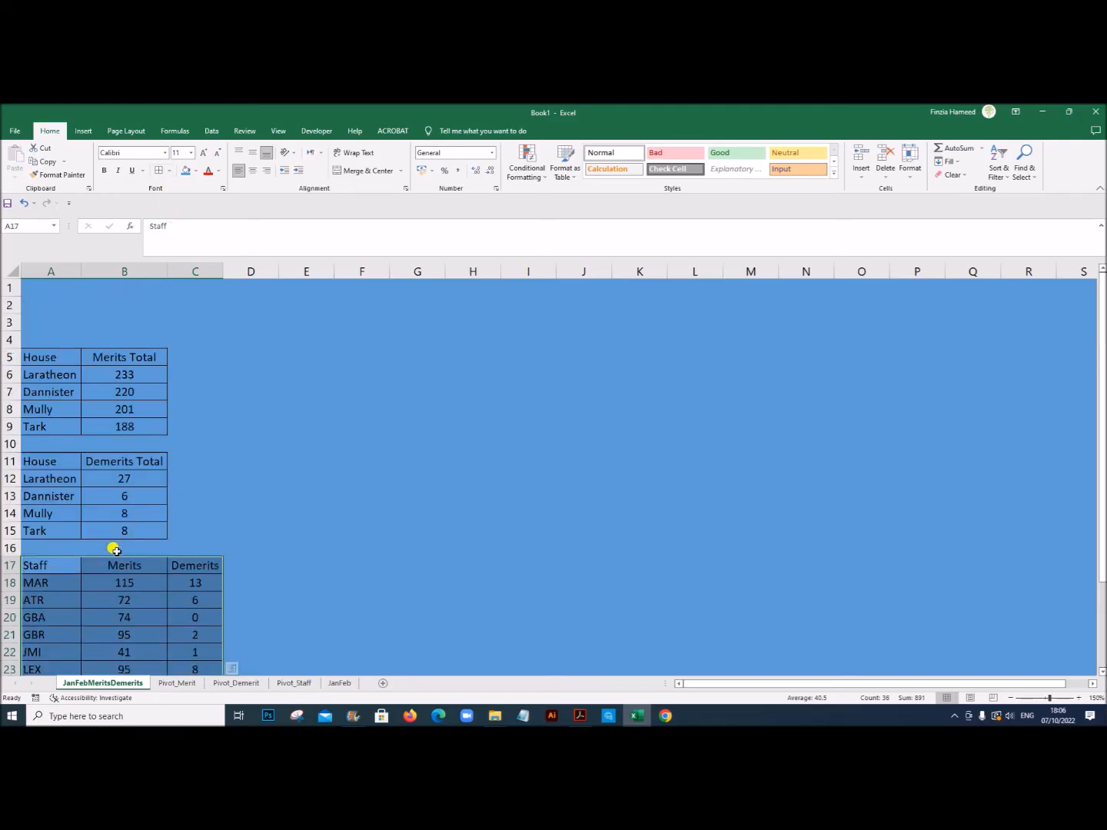
{"action": "left_click_drag", "start_coordinate": [50, 360], "coordinate": [59, 635]}
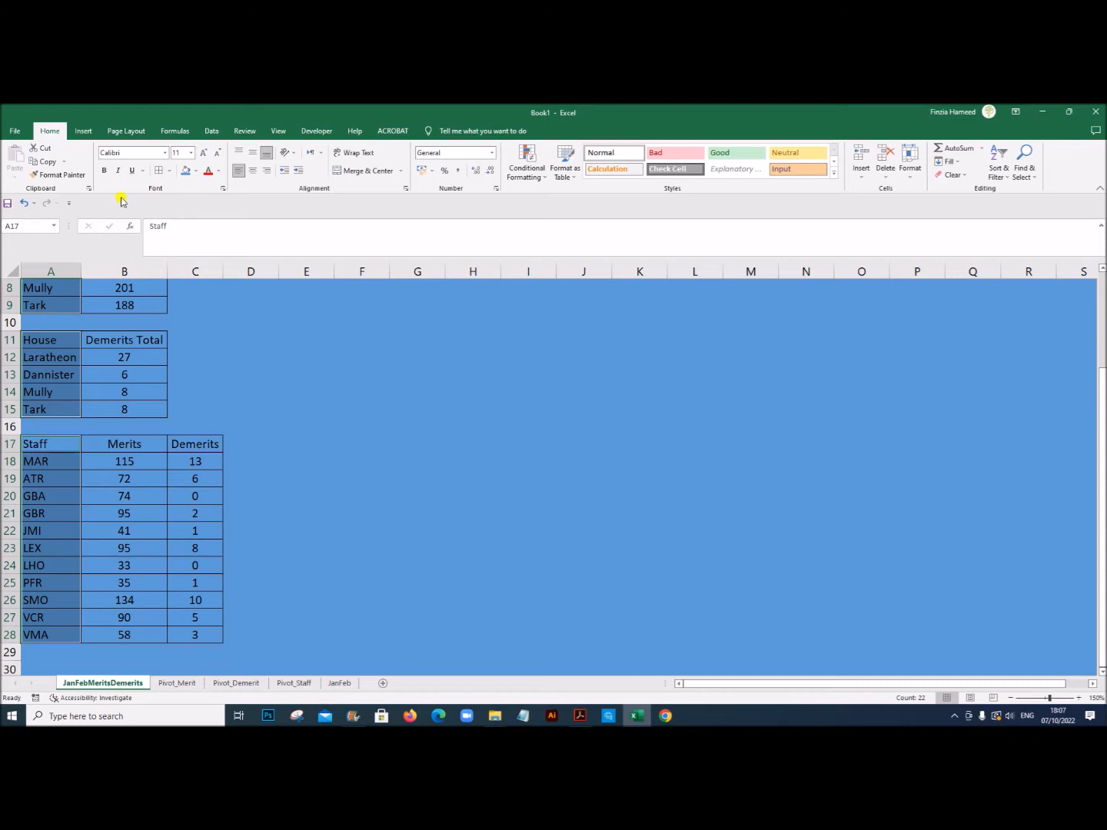
{"action": "left_click", "coordinate": [197, 174]}
{"action": "left_click", "coordinate": [187, 197]}
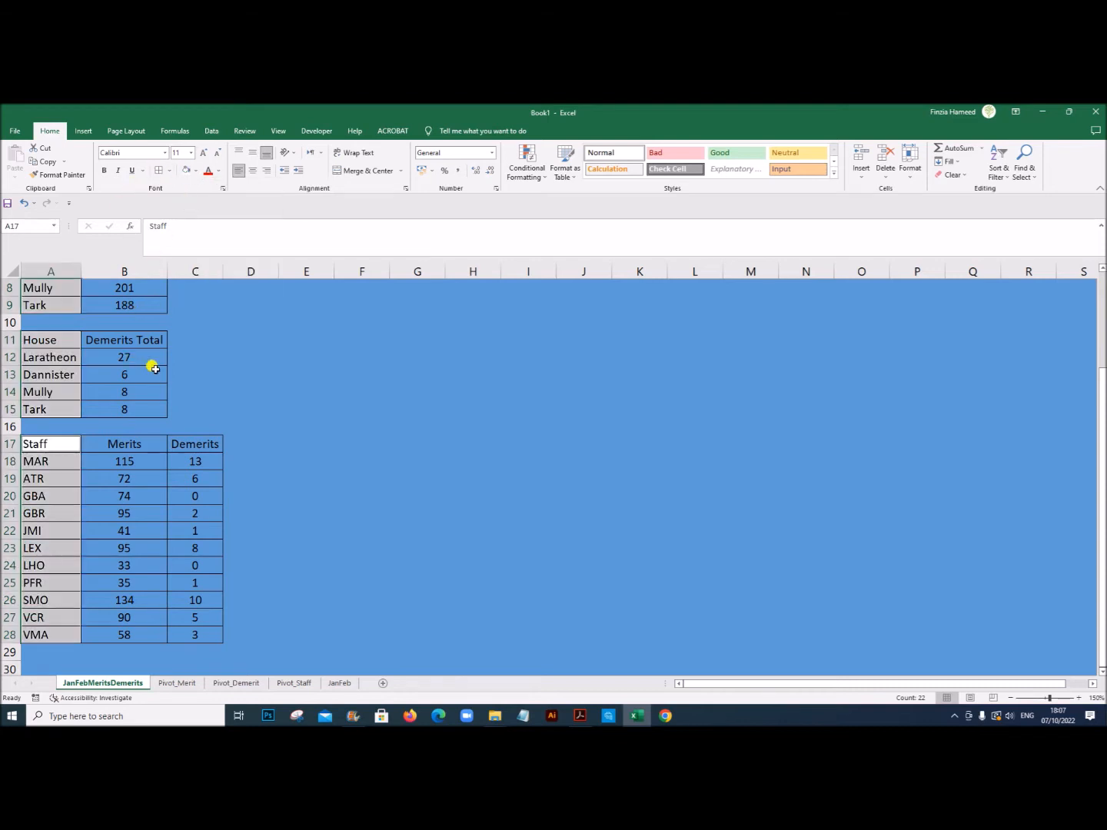
Step: Matching the exam PDF's sample colours, fill the house merits B5:B9 green and the house demerits B11:B15 red
{"action": "scroll", "coordinate": [154, 369], "scroll_direction": "up", "scroll_amount": 3}
{"action": "left_click_drag", "start_coordinate": [139, 357], "coordinate": [132, 423]}
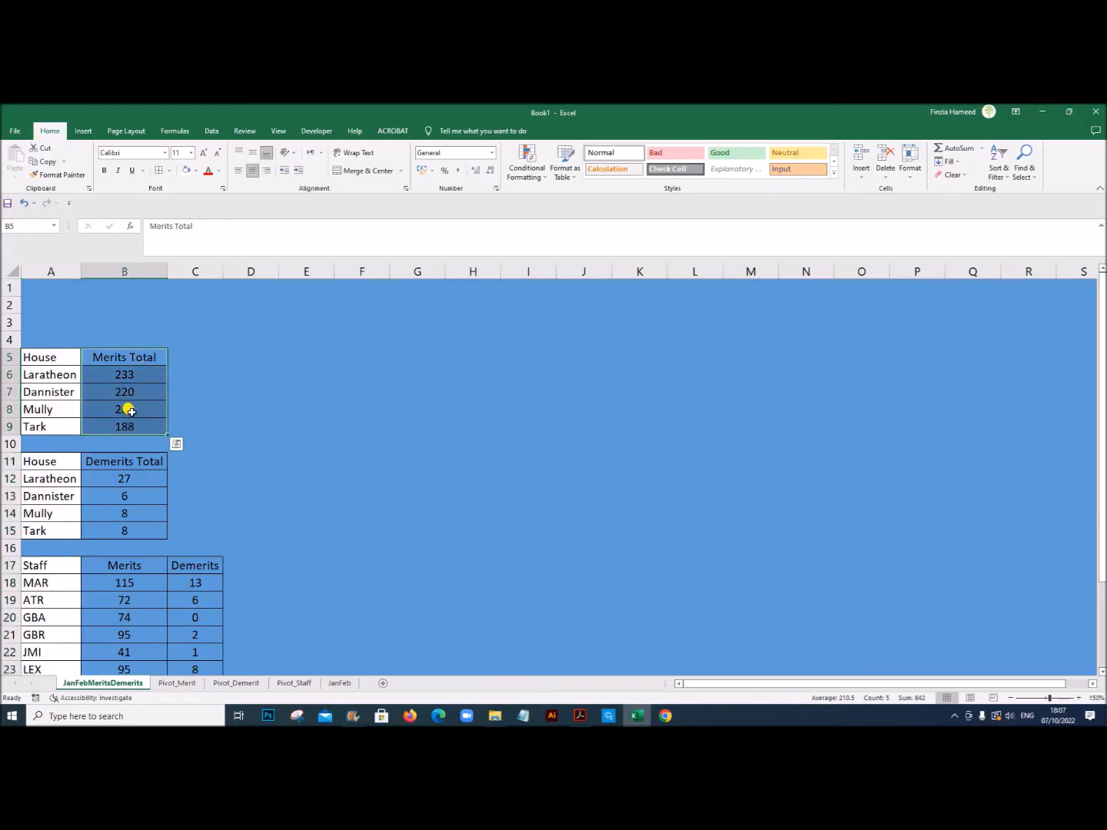
{"action": "left_click", "coordinate": [197, 170]}
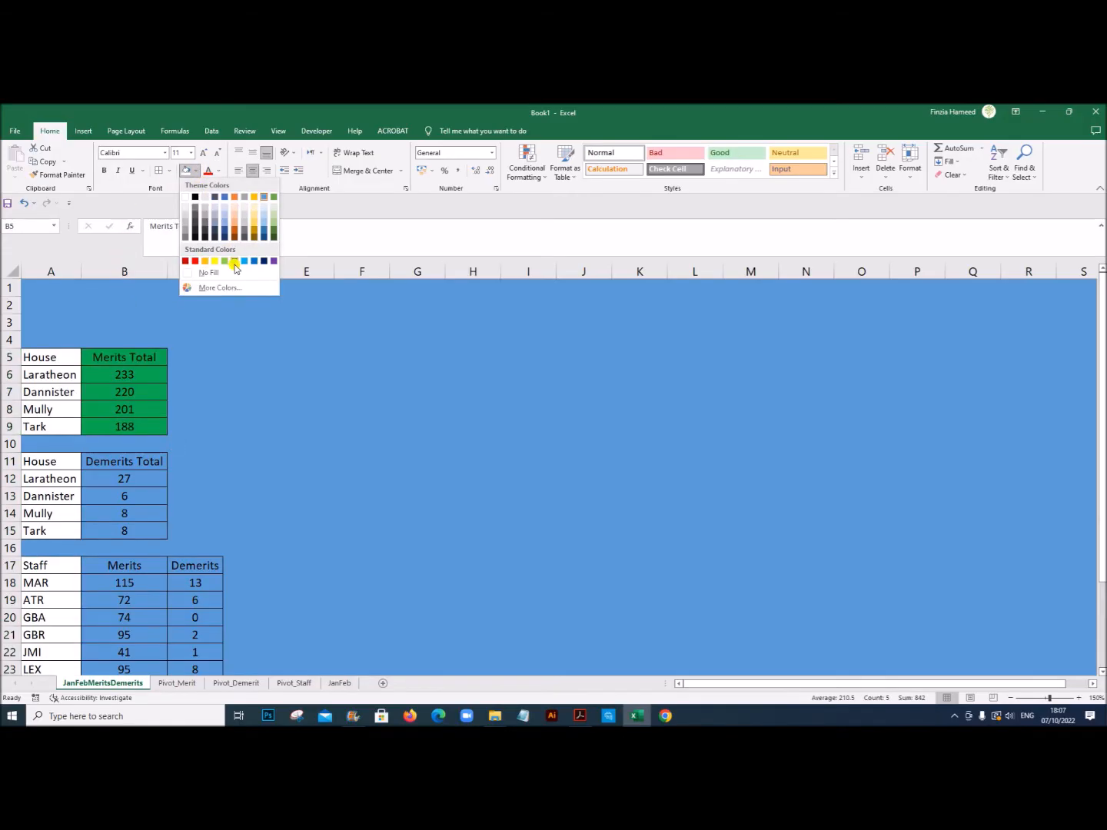
{"action": "left_click", "coordinate": [580, 717]}
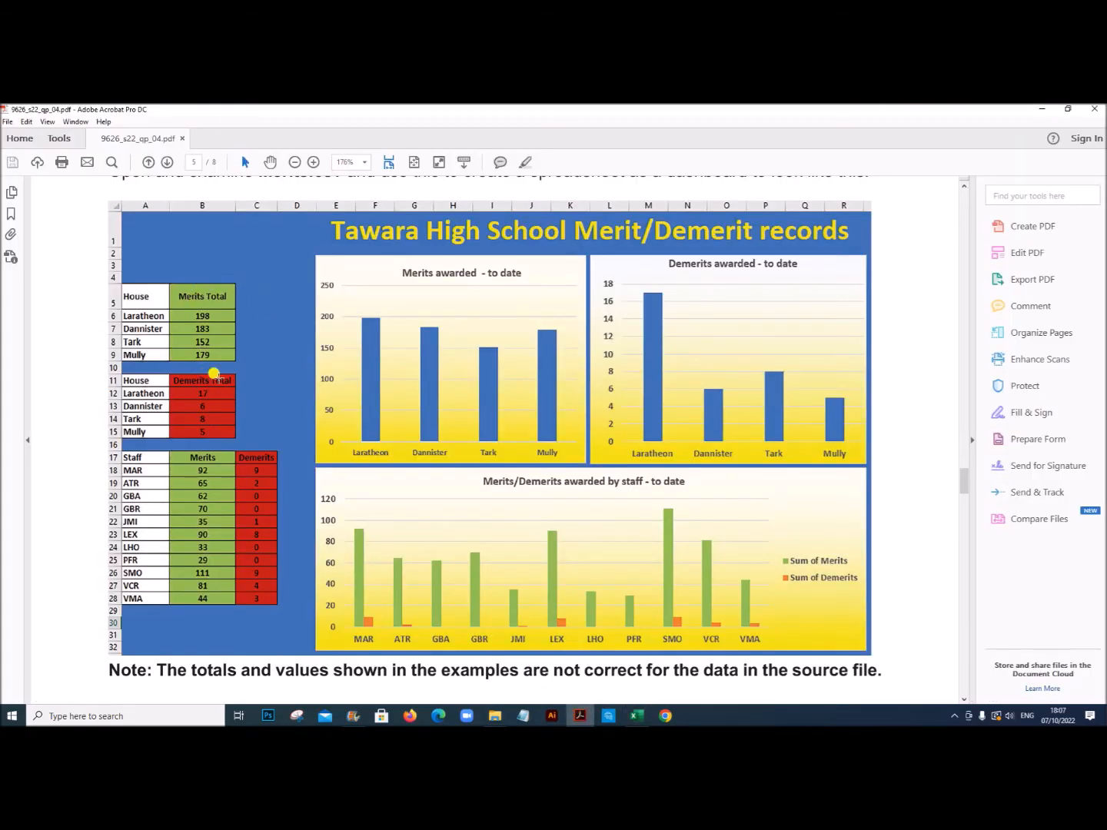
{"action": "left_click", "coordinate": [635, 717]}
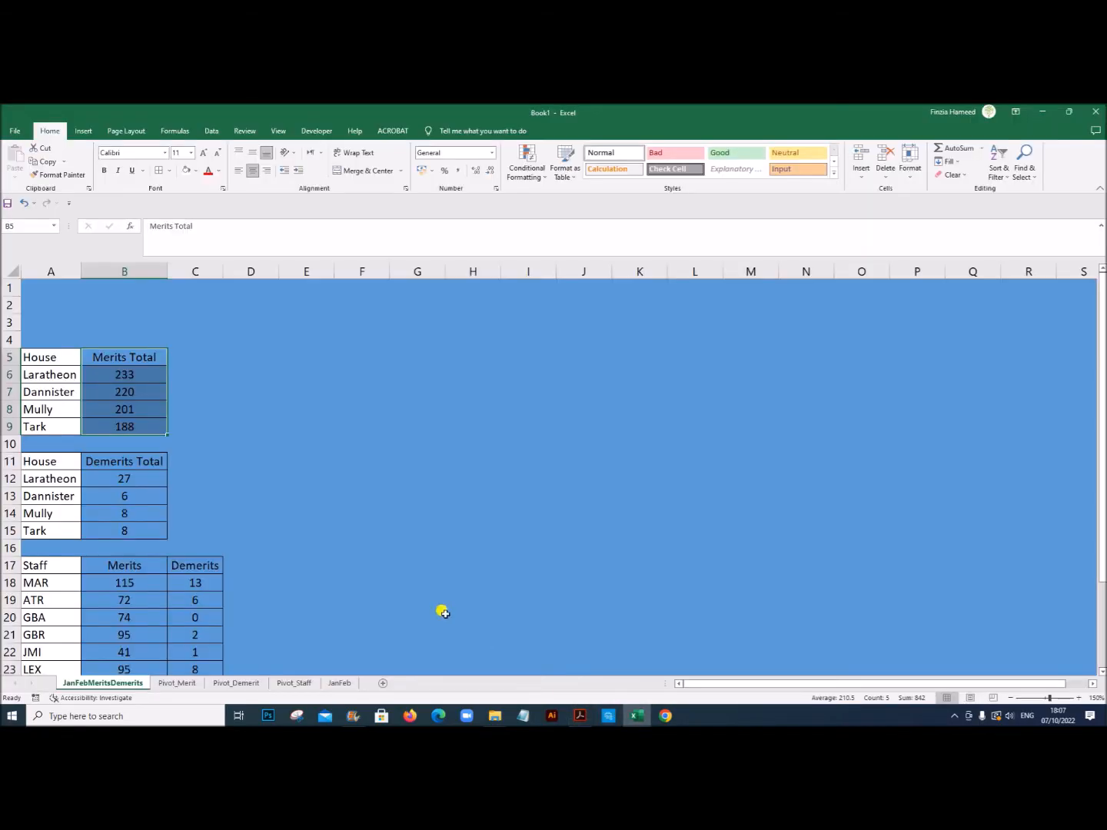
{"action": "left_click", "coordinate": [197, 173]}
{"action": "left_click", "coordinate": [231, 260]}
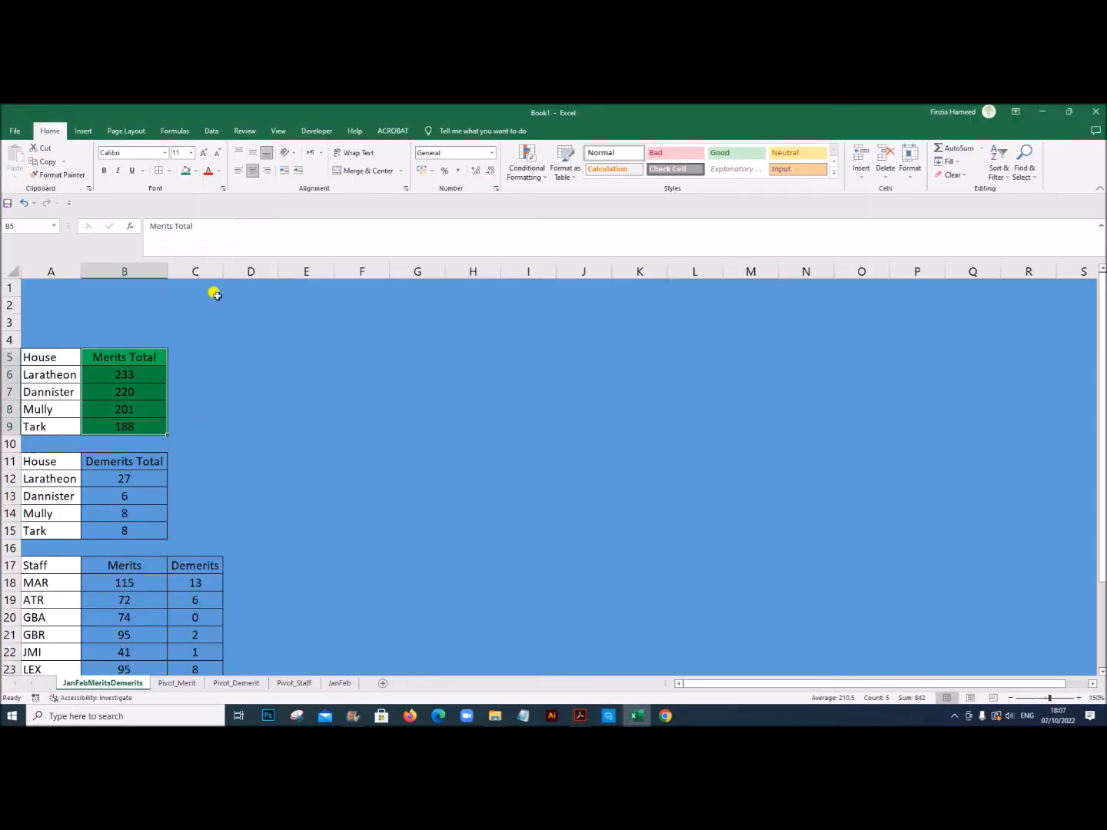
{"action": "left_click_drag", "start_coordinate": [124, 462], "coordinate": [118, 529]}
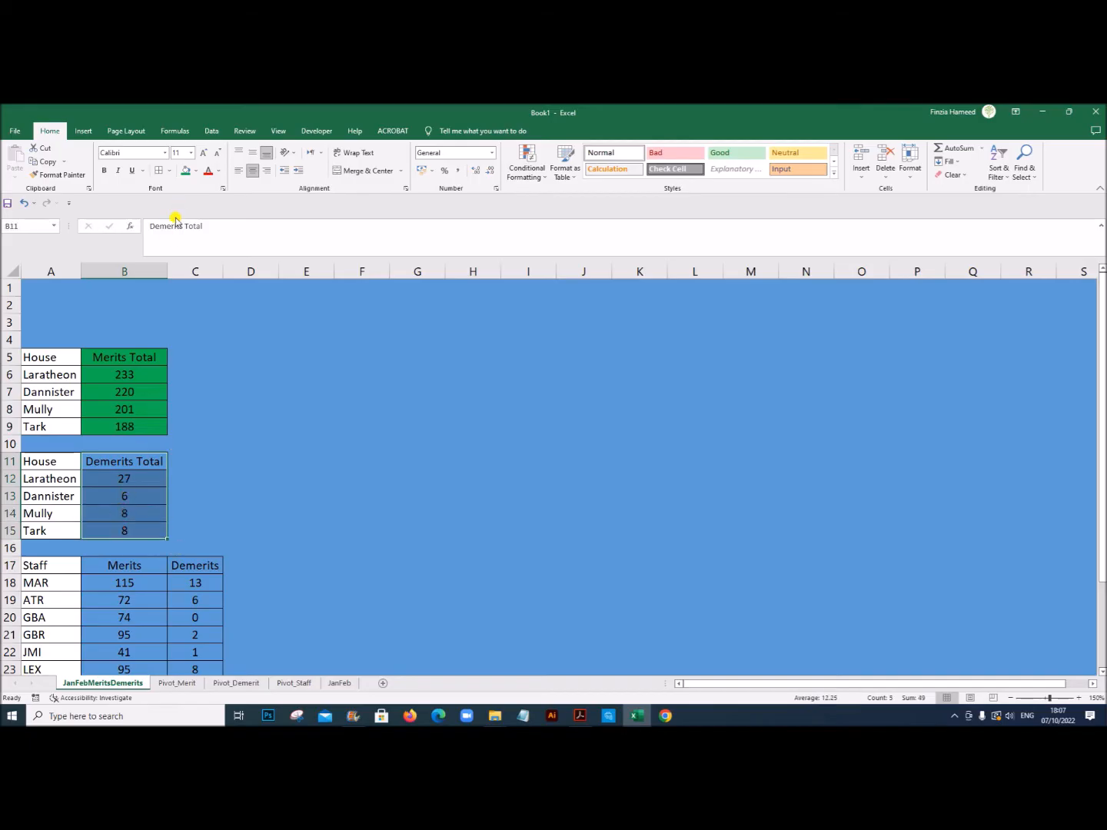
{"action": "left_click", "coordinate": [196, 173]}
{"action": "left_click", "coordinate": [194, 260]}
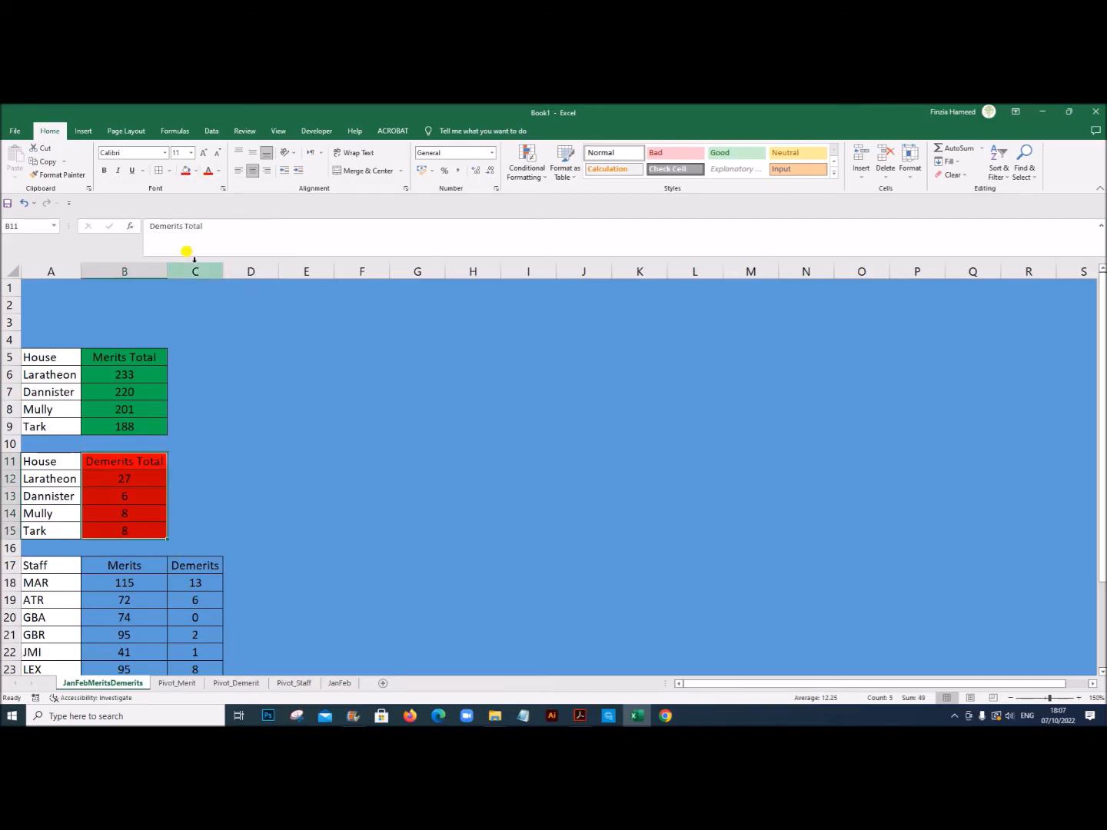
Step: Fill the staff merits B17:B28 green and the staff demerits C17:C28 red
{"action": "left_click_drag", "start_coordinate": [131, 566], "coordinate": [131, 635]}
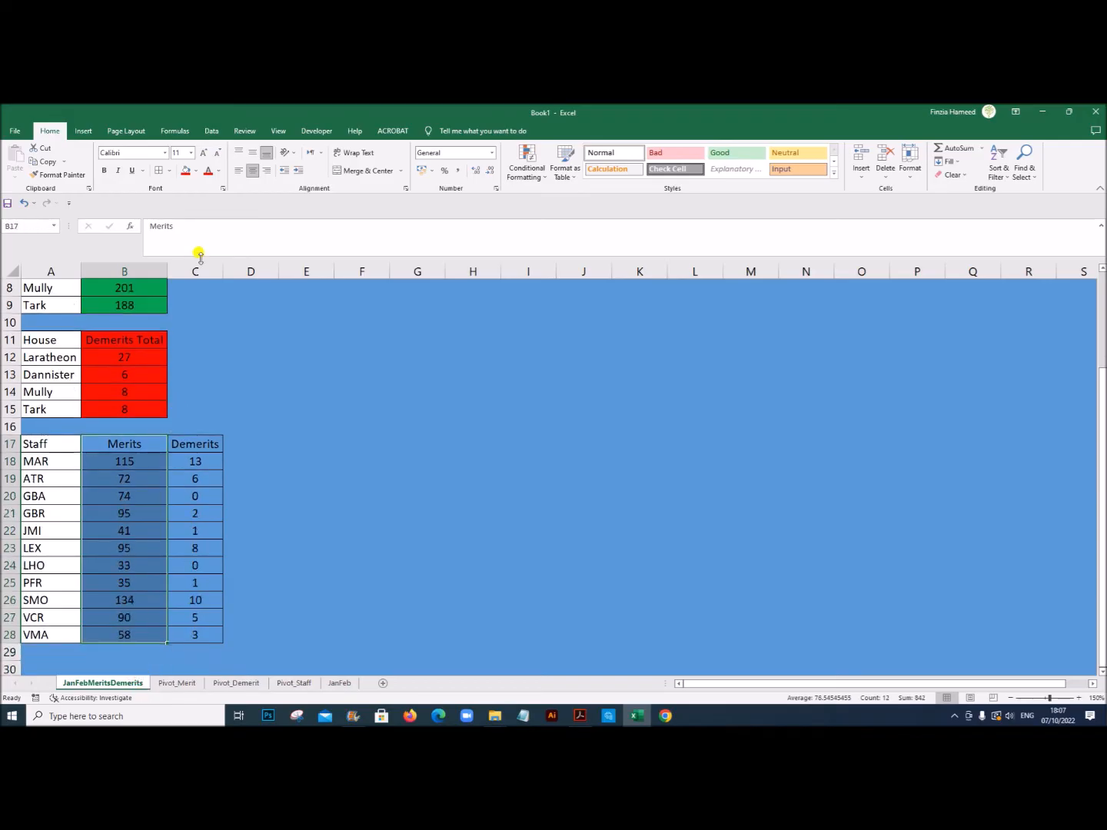
{"action": "left_click", "coordinate": [198, 172]}
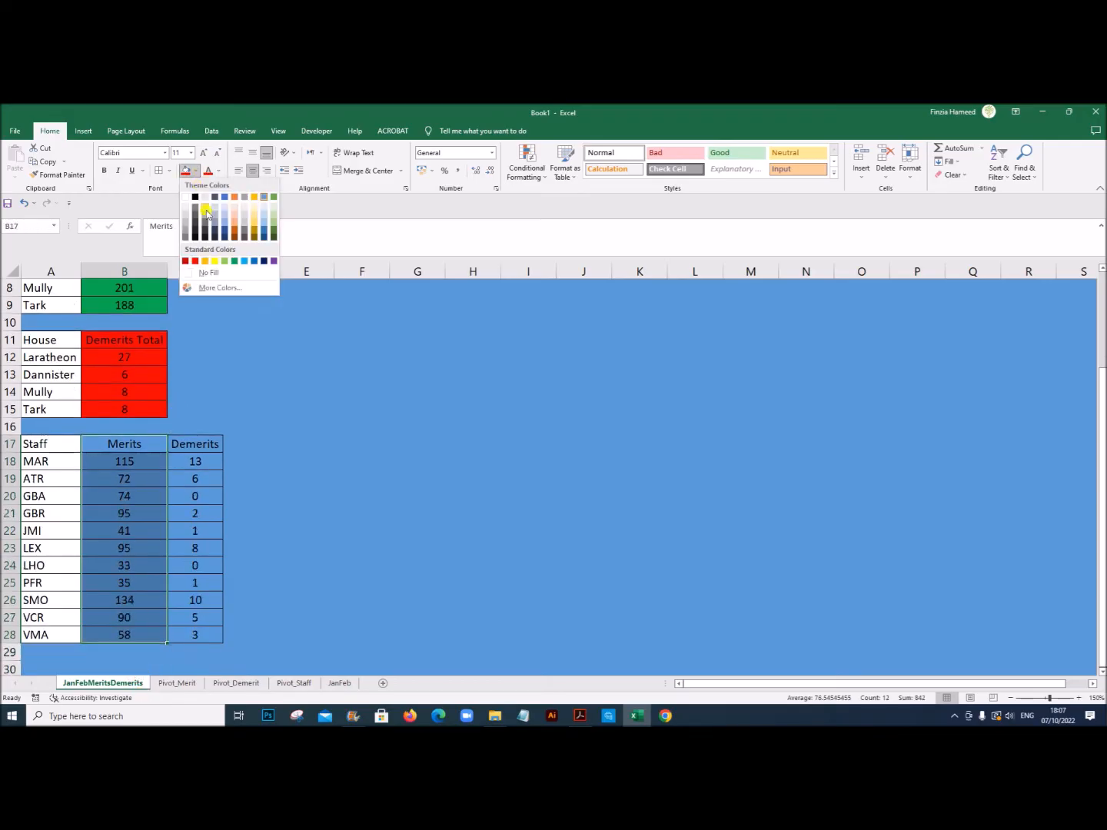
{"action": "left_click", "coordinate": [235, 261]}
{"action": "left_click_drag", "start_coordinate": [199, 445], "coordinate": [195, 634]}
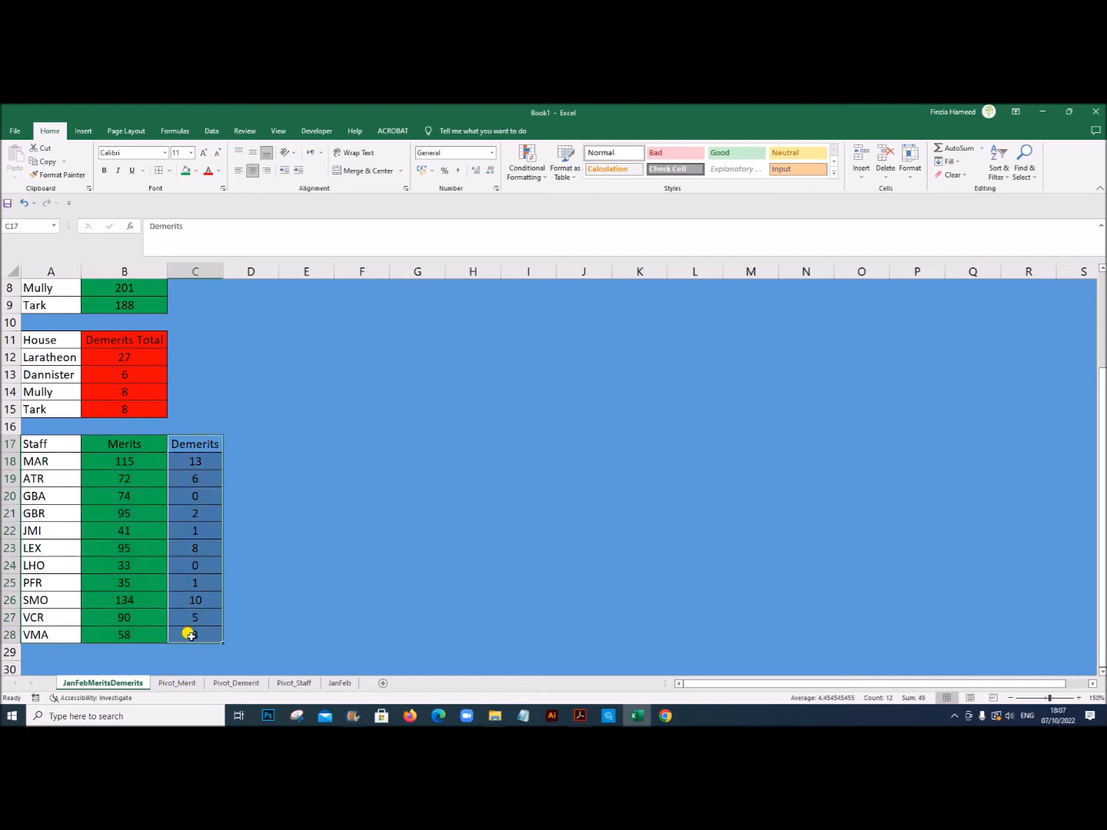
{"action": "left_click", "coordinate": [197, 173]}
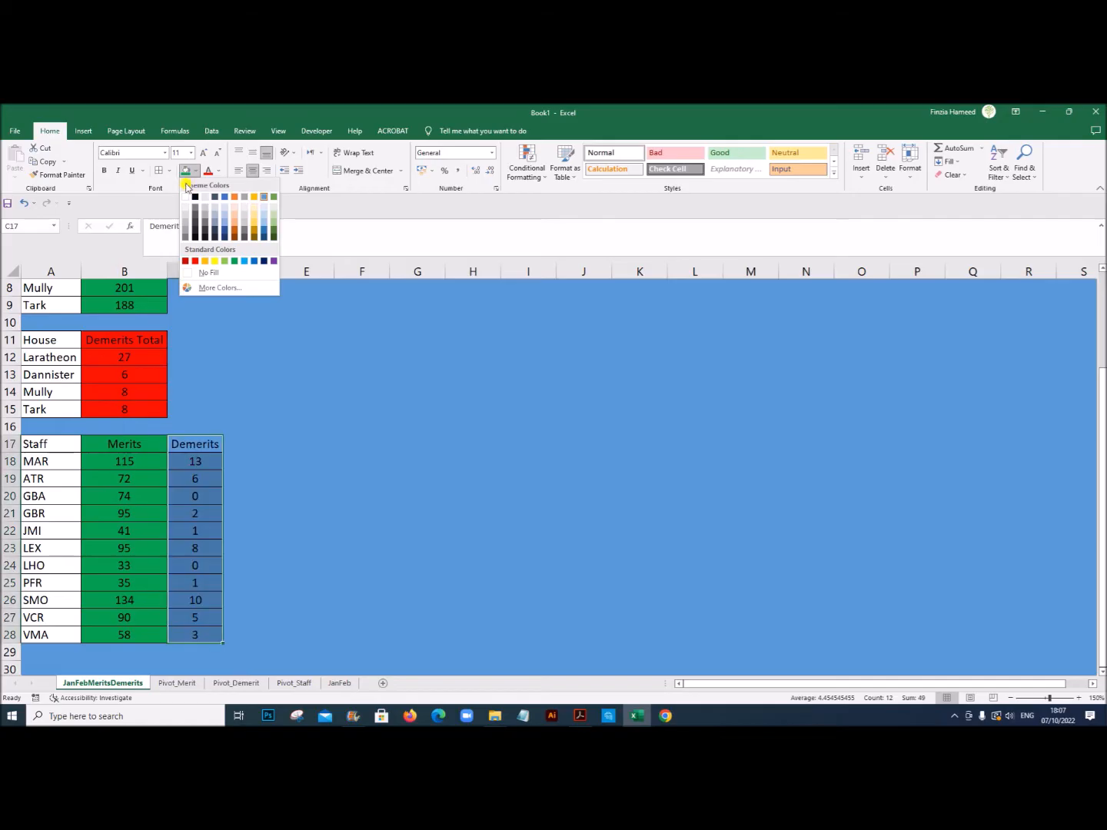
{"action": "left_click", "coordinate": [195, 261]}
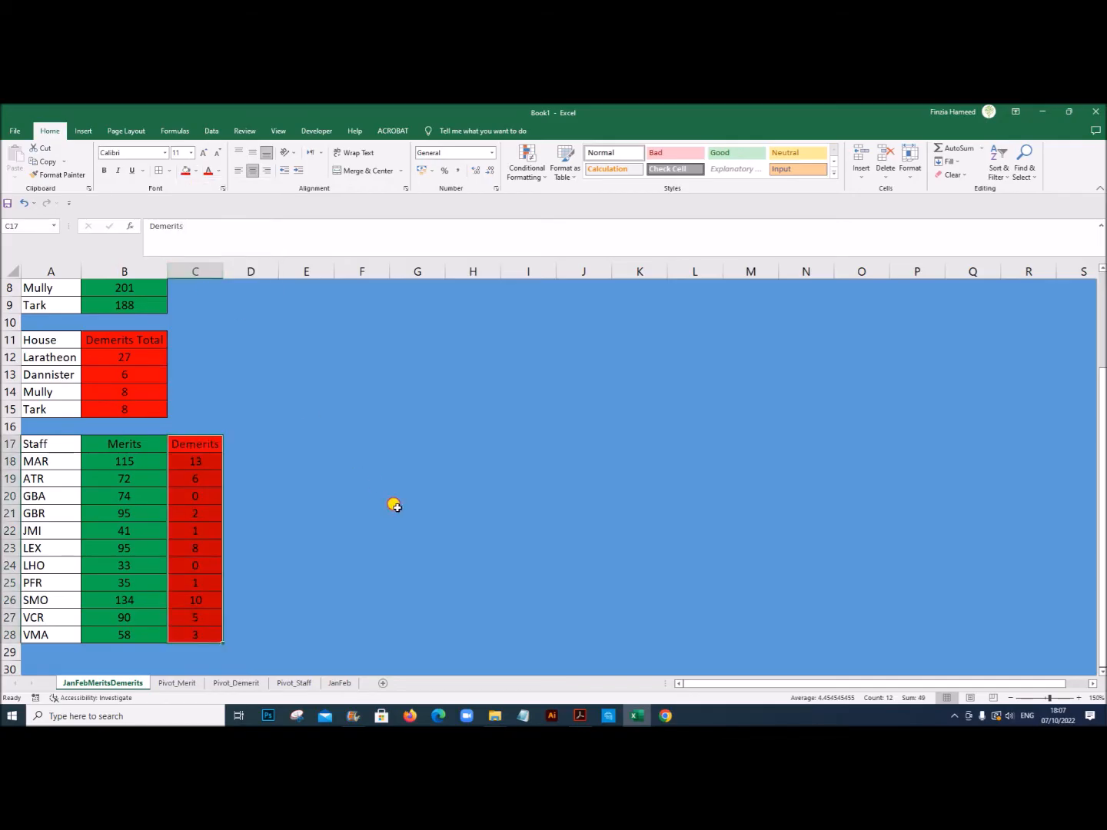
{"action": "left_click", "coordinate": [395, 506]}
{"action": "scroll", "coordinate": [554, 477], "scroll_direction": "up", "scroll_amount": 2}
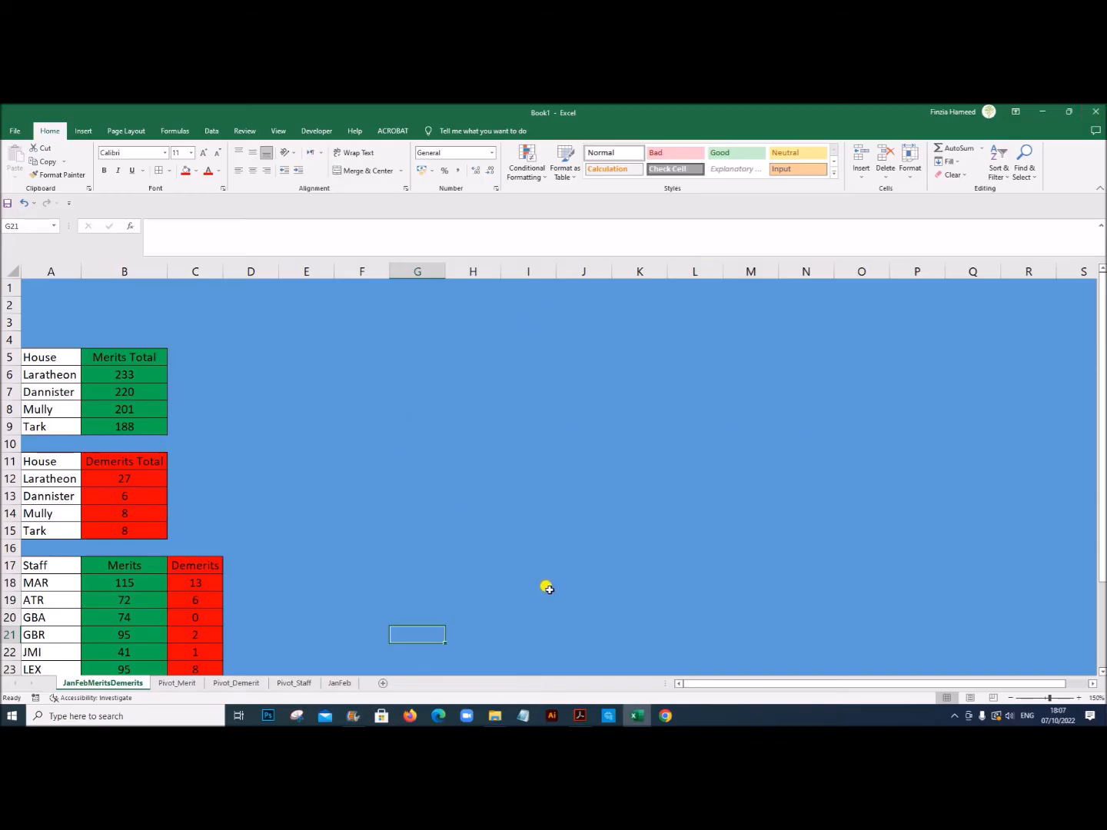
Step: Copy the Merits awarded - to date chart from Pivot_Merit onto JanFebMeritsDemerits and place it beside the house tables, starting around D4
{"action": "left_click", "coordinate": [177, 682]}
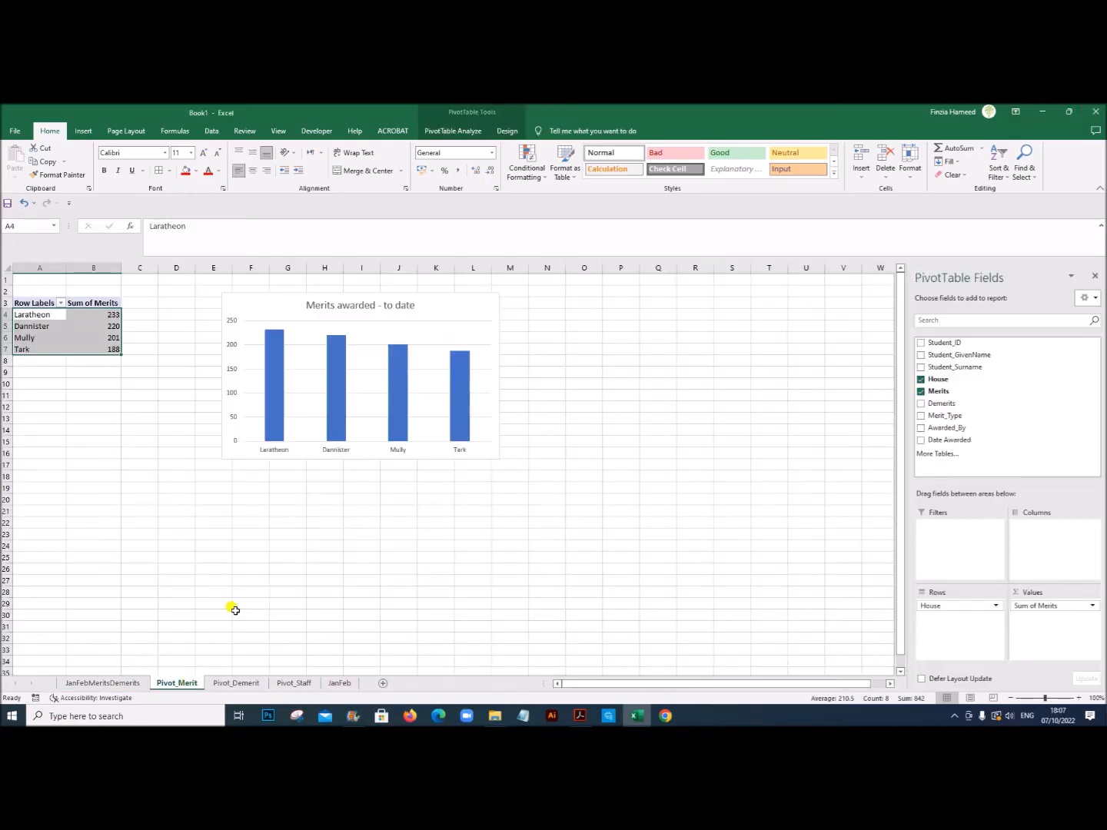
{"action": "left_click", "coordinate": [264, 305]}
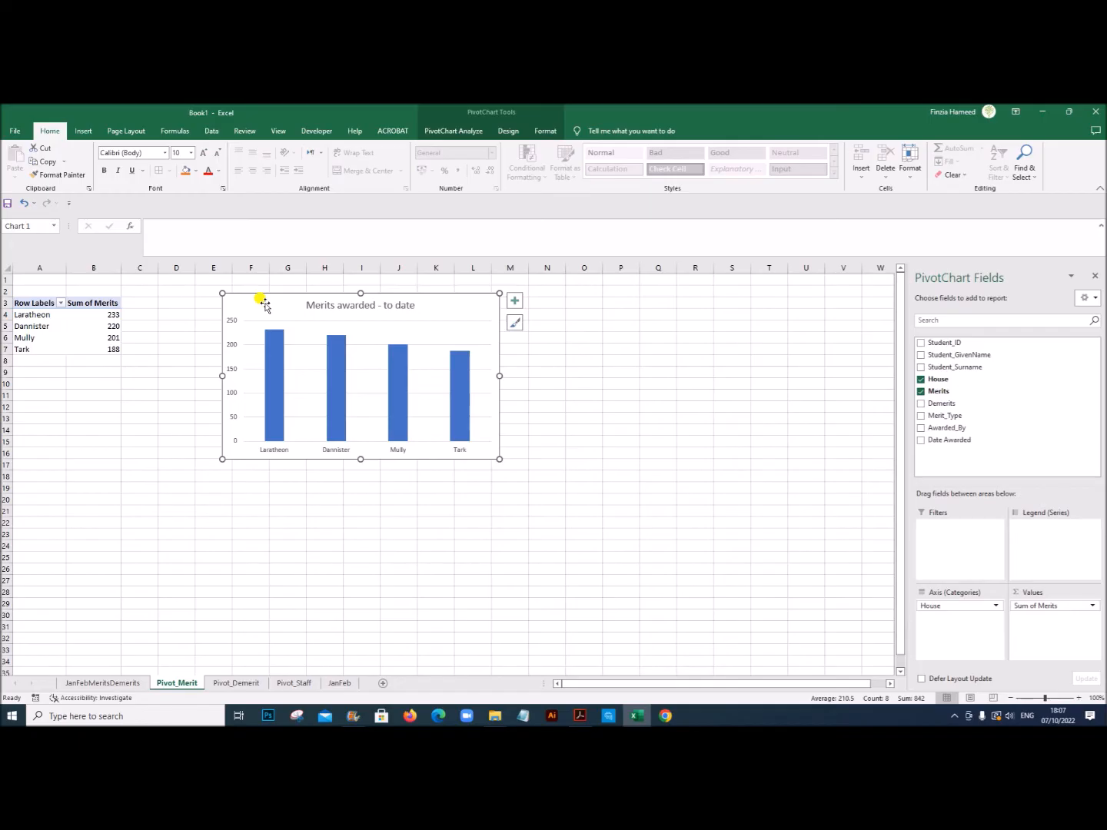
{"action": "left_click", "coordinate": [81, 683]}
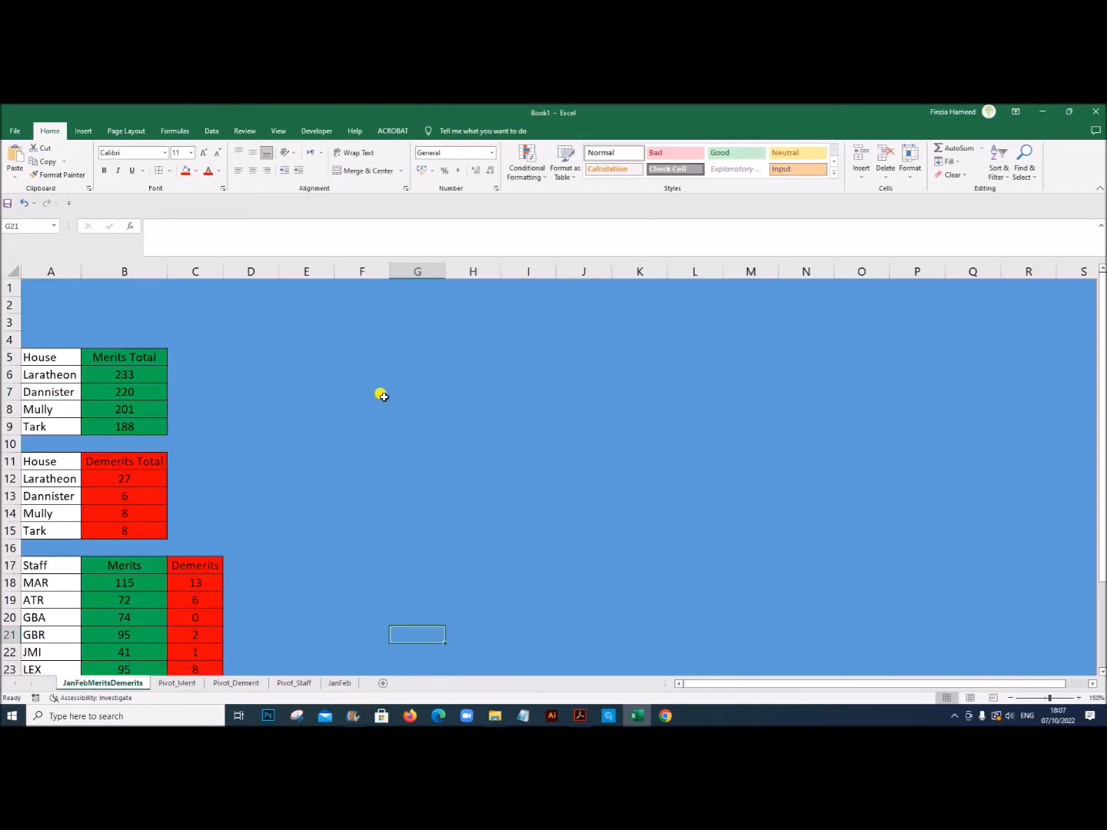
{"action": "key", "text": "ctrl+v"}
{"action": "left_click_drag", "start_coordinate": [415, 635], "coordinate": [267, 340]}
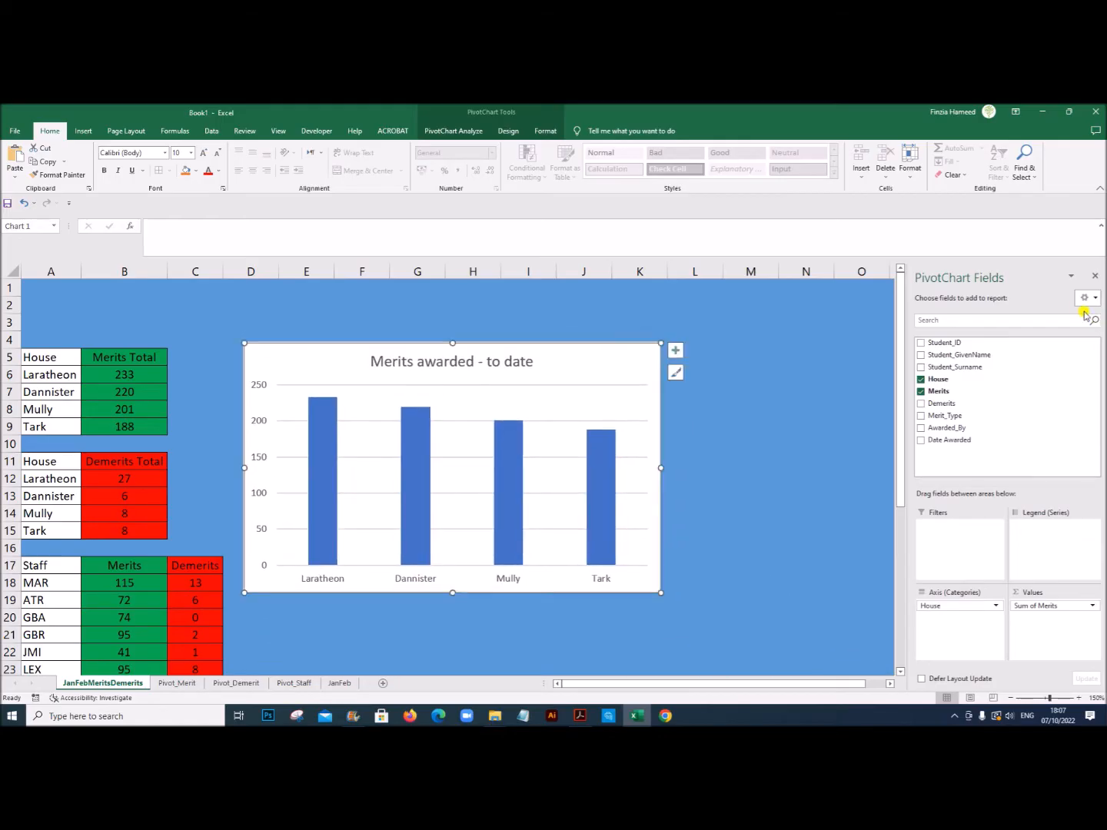
Step: Hide the PivotChart field list and shrink the Merits awarded - to date chart to span about D4 to J16
{"action": "left_click", "coordinate": [1094, 275]}
{"action": "scroll", "coordinate": [831, 559], "scroll_direction": "down", "scroll_amount": 4}
{"action": "scroll", "coordinate": [830, 559], "scroll_direction": "up", "scroll_amount": 4}
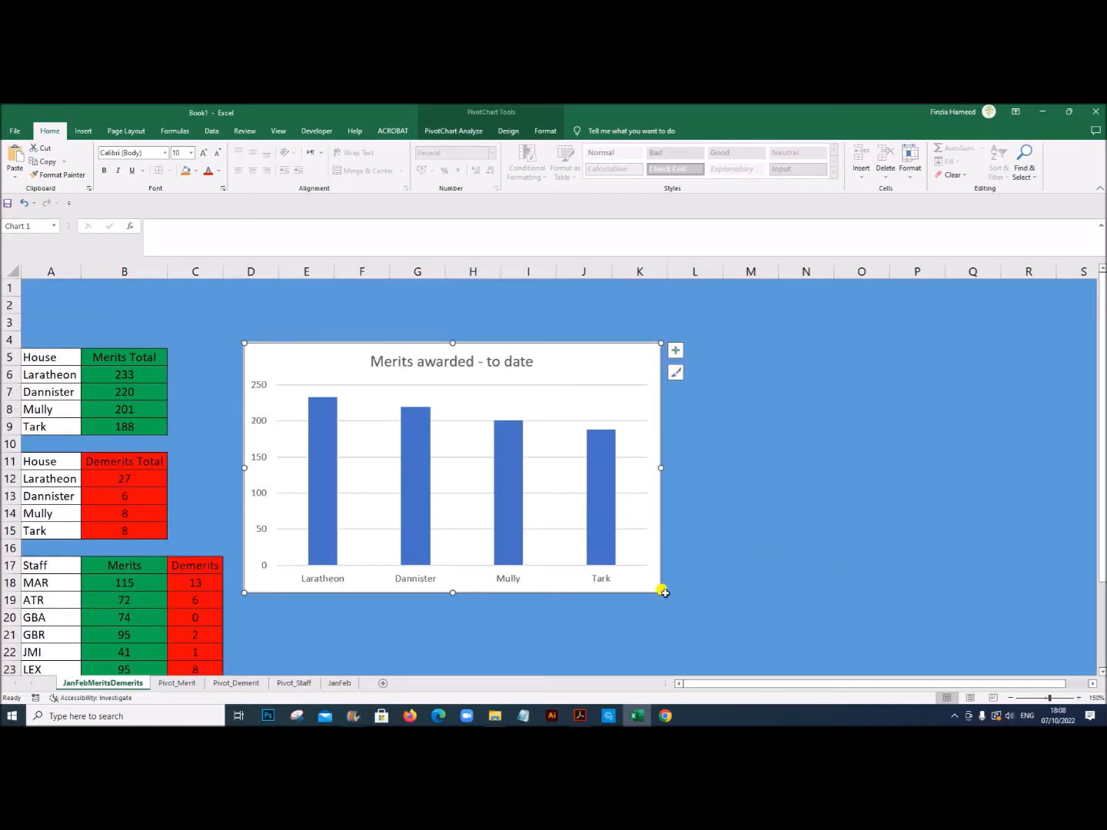
{"action": "left_click_drag", "start_coordinate": [655, 591], "coordinate": [588, 541]}
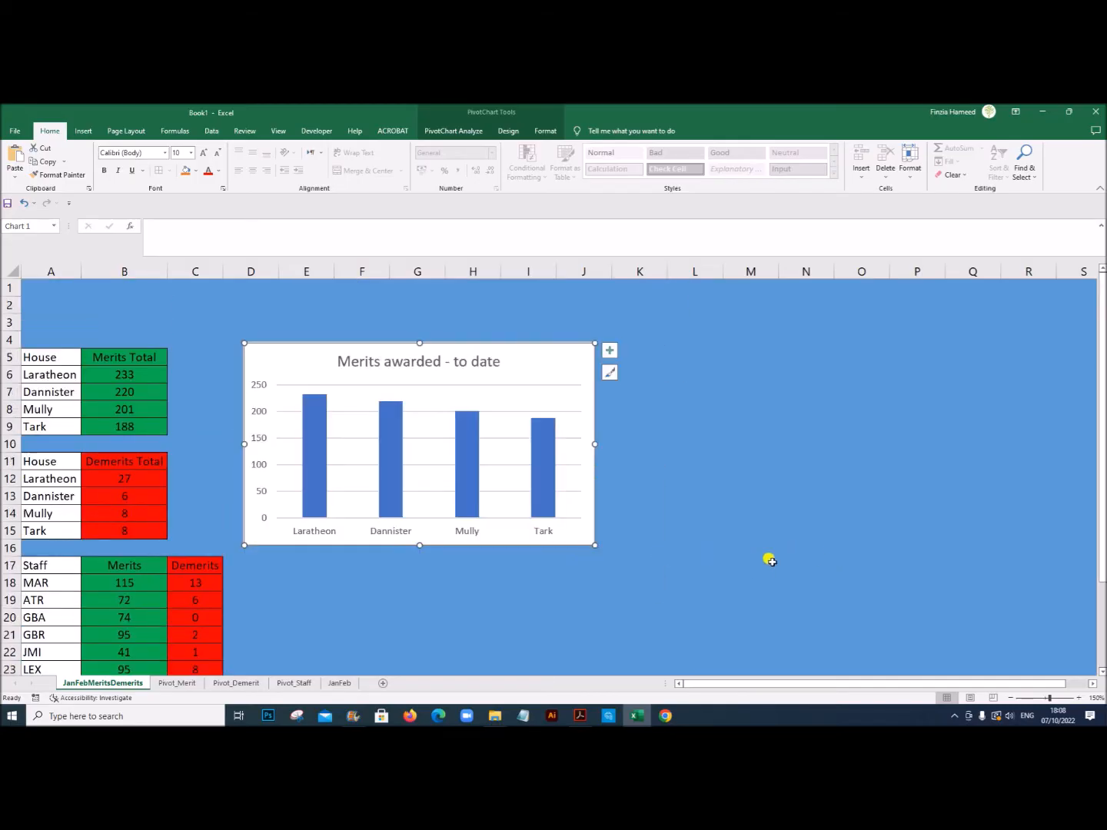
{"action": "left_click", "coordinate": [772, 561]}
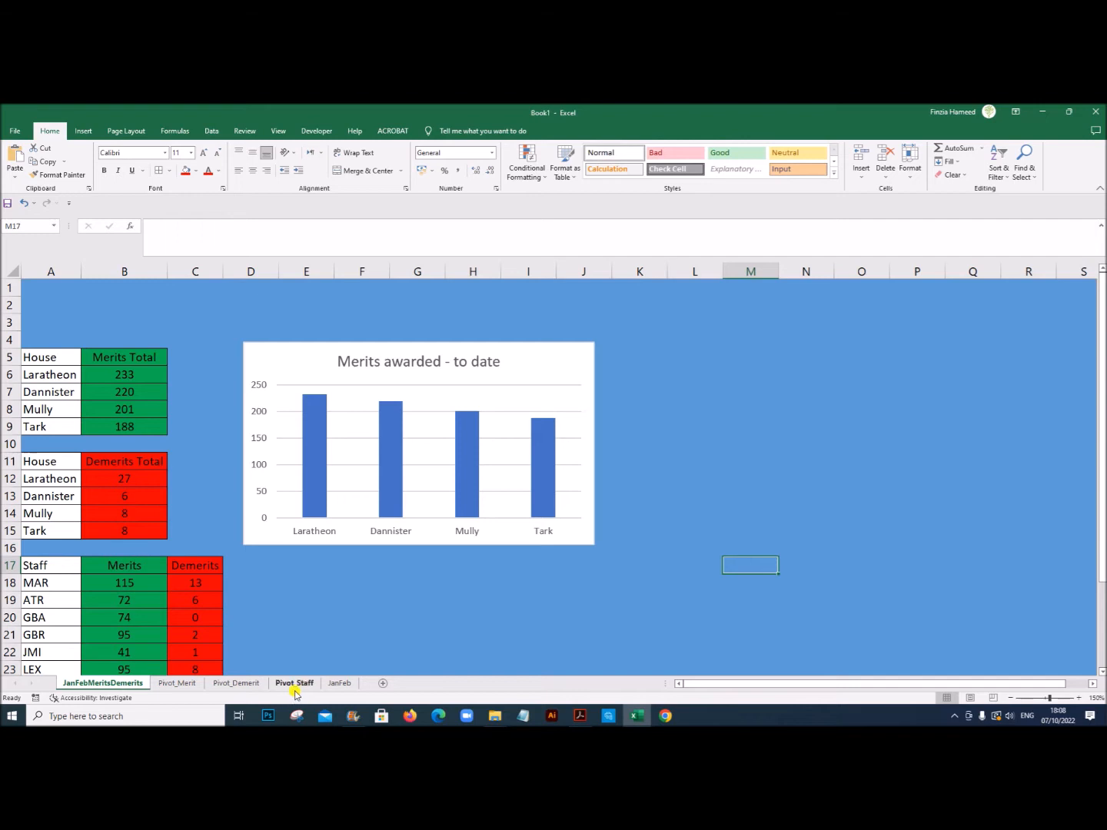
Step: Copy the Demerits awarded - to date chart from Pivot_Demerit onto JanFebMeritsDemerits and place it beside the Merits chart, starting around K4
{"action": "left_click", "coordinate": [219, 684]}
{"action": "left_click", "coordinate": [285, 332]}
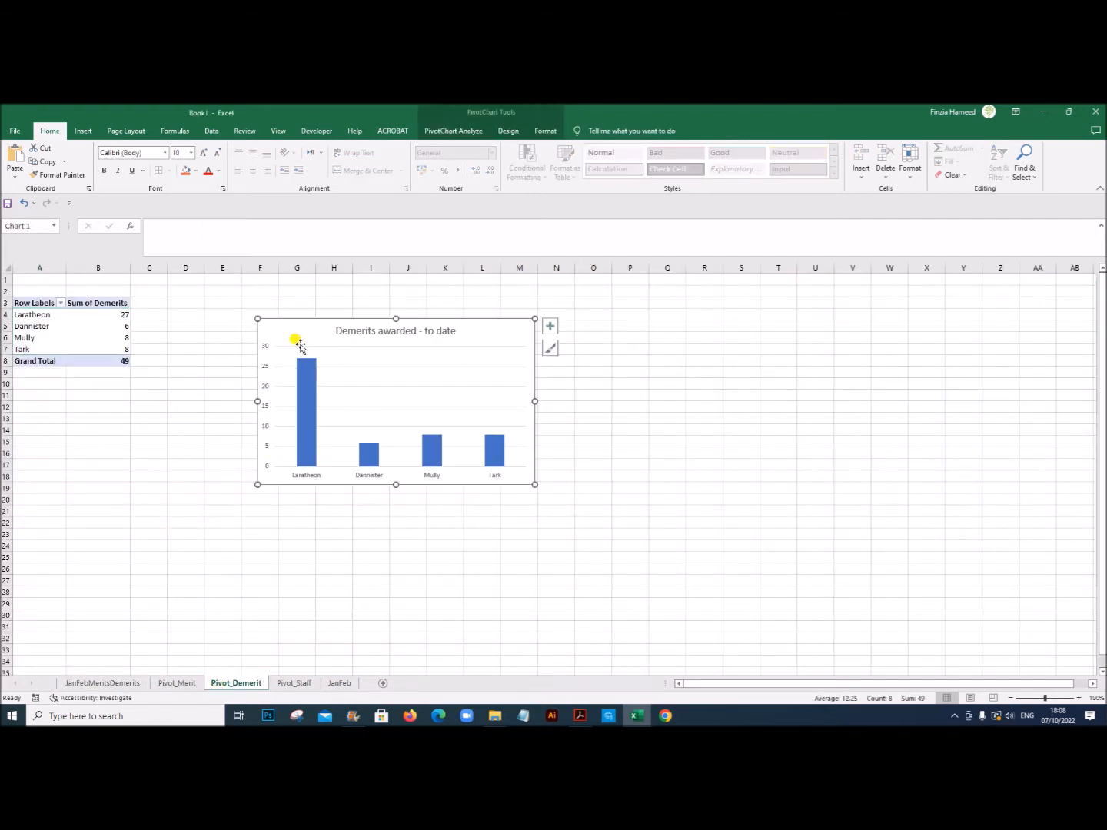
{"action": "left_click", "coordinate": [108, 683]}
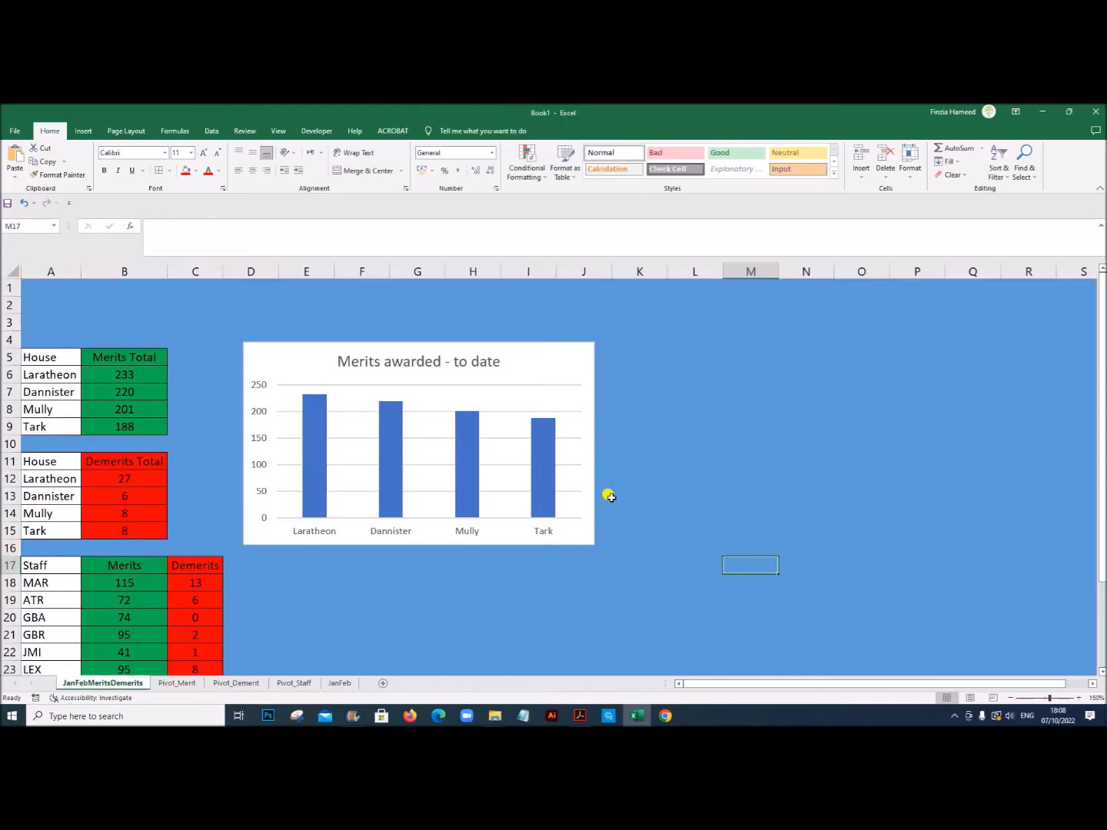
{"action": "left_click", "coordinate": [696, 438]}
{"action": "key", "text": "ctrl+v"}
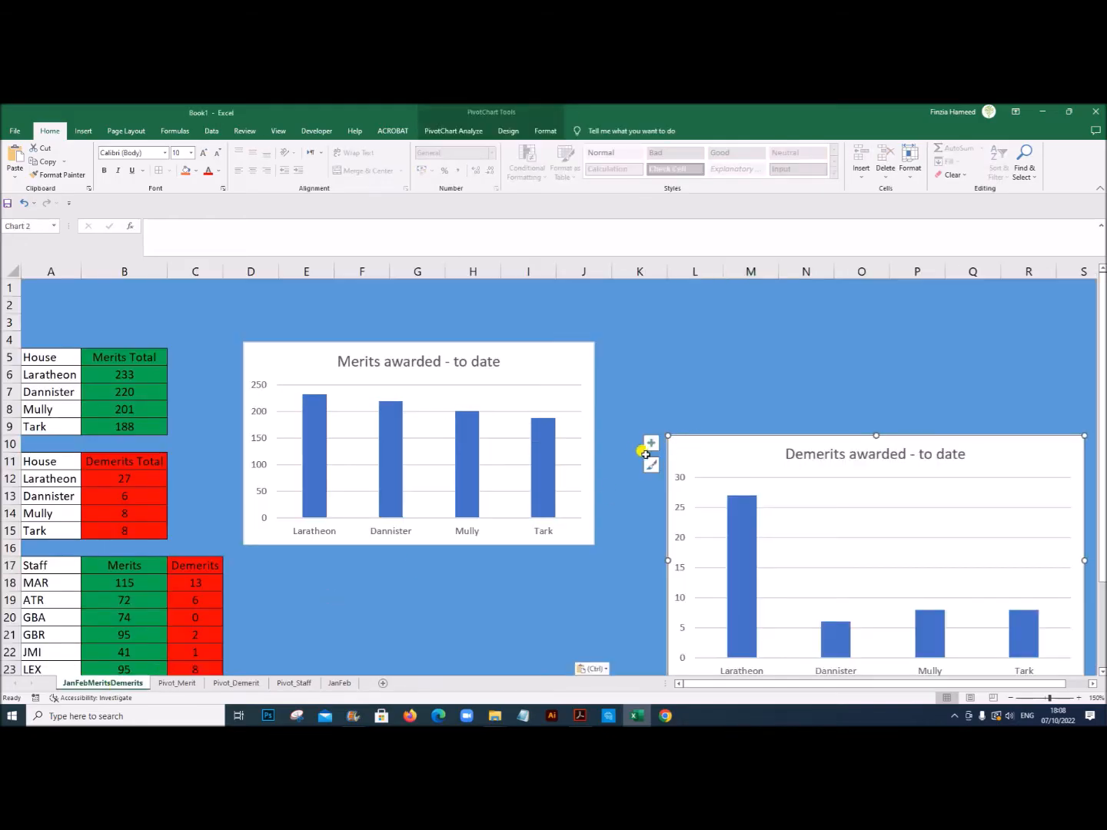
{"action": "left_click_drag", "start_coordinate": [687, 444], "coordinate": [635, 358]}
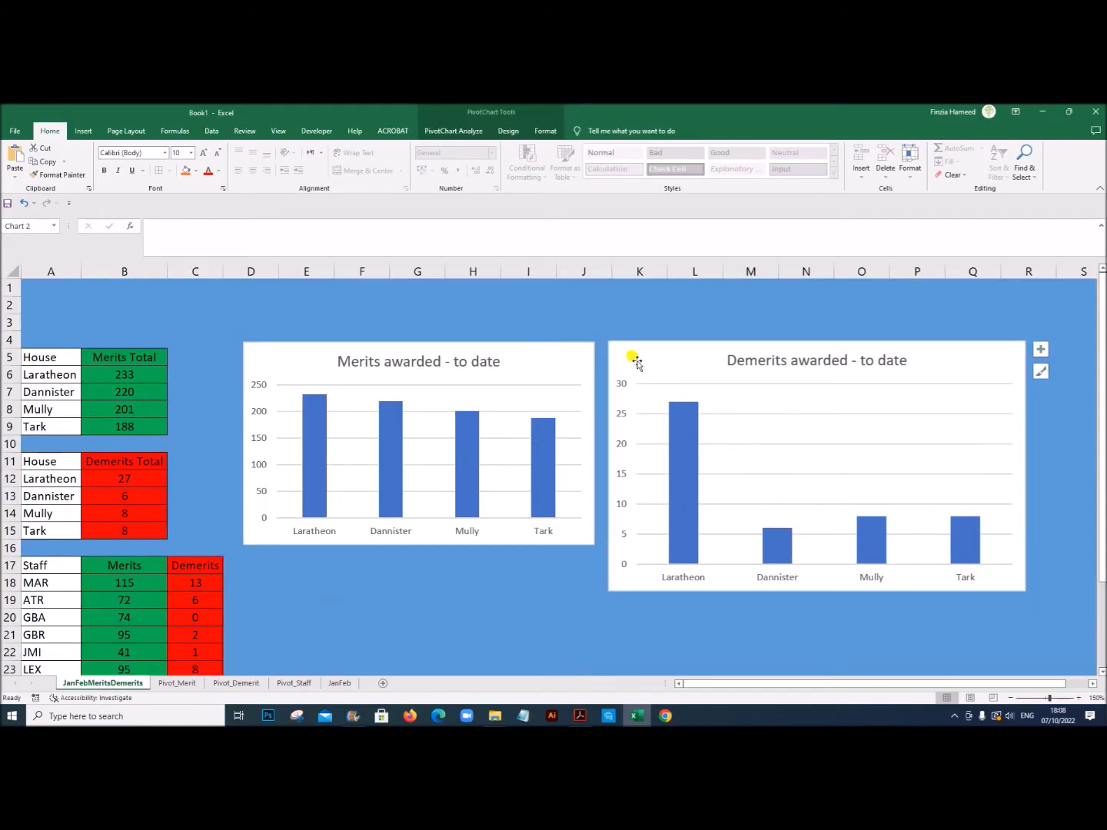
Step: Shrink the Demerits awarded - to date chart to roughly the height and width of the Merits chart
{"action": "left_click_drag", "start_coordinate": [1026, 590], "coordinate": [984, 549]}
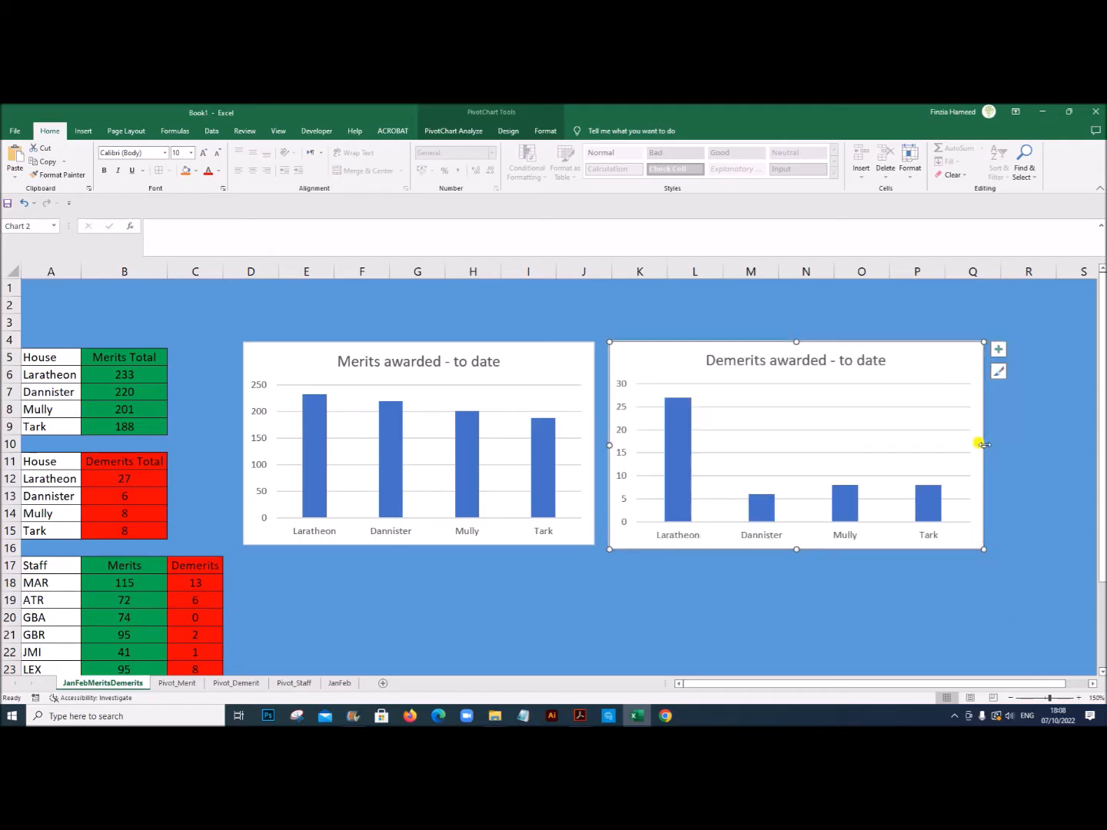
{"action": "left_click_drag", "start_coordinate": [983, 444], "coordinate": [941, 452]}
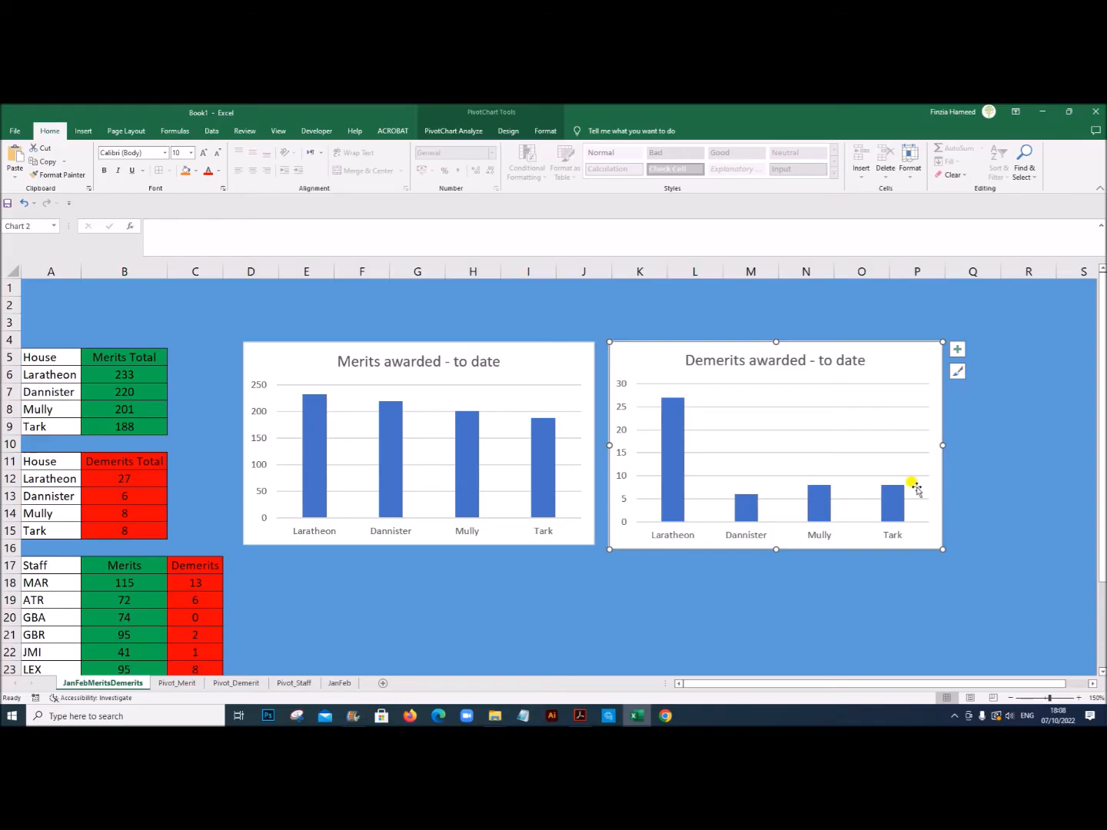
{"action": "left_click_drag", "start_coordinate": [938, 440], "coordinate": [922, 444]}
Step: Compare the Demerits chart's width against the Merits chart, widen it to match, and align it level beside that chart across about K to Q
{"action": "left_click_drag", "start_coordinate": [892, 374], "coordinate": [523, 578]}
{"action": "scroll", "coordinate": [633, 601], "scroll_direction": "down", "scroll_amount": 3}
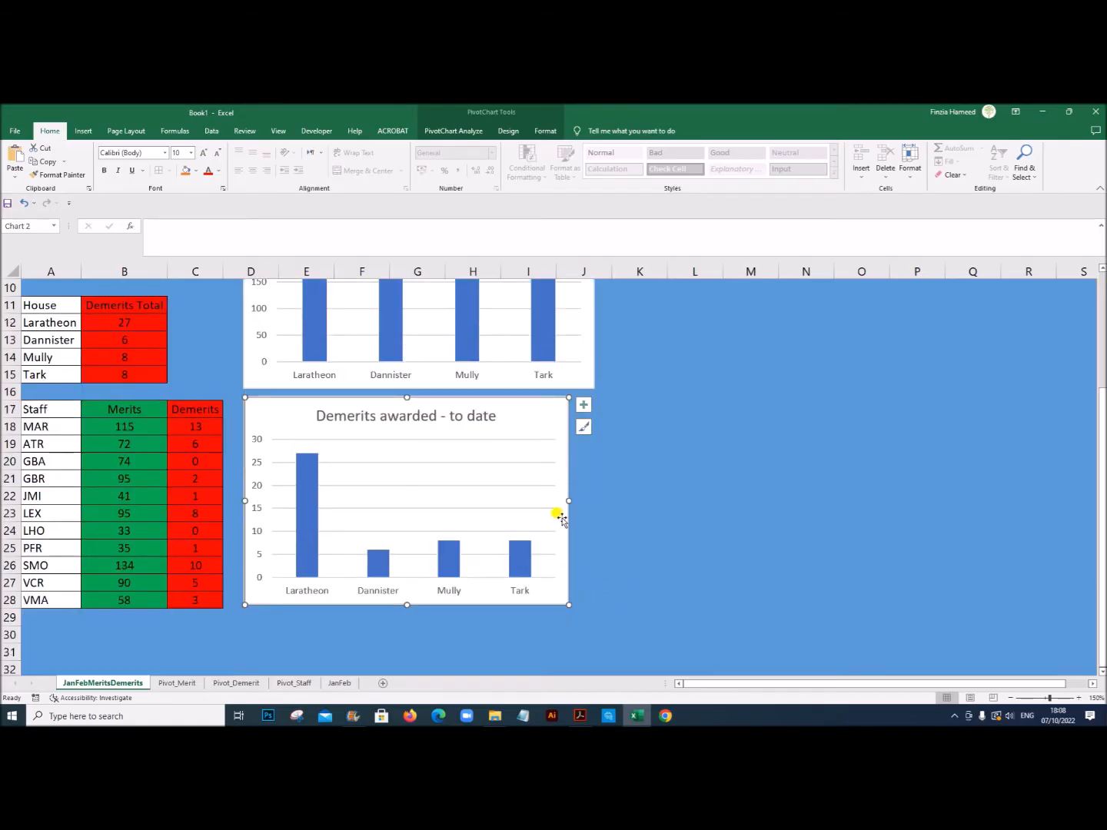
{"action": "left_click_drag", "start_coordinate": [568, 499], "coordinate": [987, 323]}
{"action": "scroll", "coordinate": [570, 523], "scroll_direction": "up", "scroll_amount": 1}
{"action": "scroll", "coordinate": [967, 425], "scroll_direction": "up", "scroll_amount": 2}
{"action": "left_click_drag", "start_coordinate": [917, 412], "coordinate": [887, 351]}
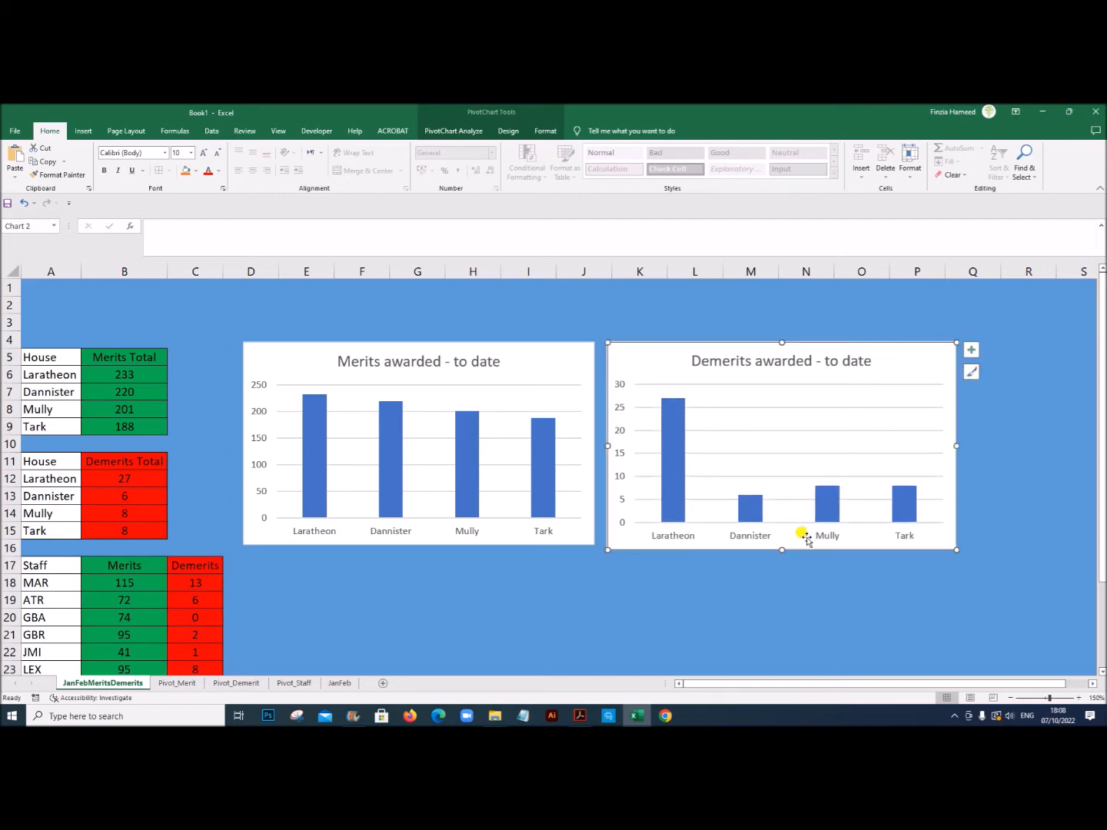
{"action": "scroll", "coordinate": [800, 538], "scroll_direction": "down", "scroll_amount": 3}
{"action": "scroll", "coordinate": [788, 592], "scroll_direction": "up", "scroll_amount": 3}
{"action": "key", "text": "Up"}
{"action": "key", "text": "Up"}
{"action": "key", "text": "Up"}
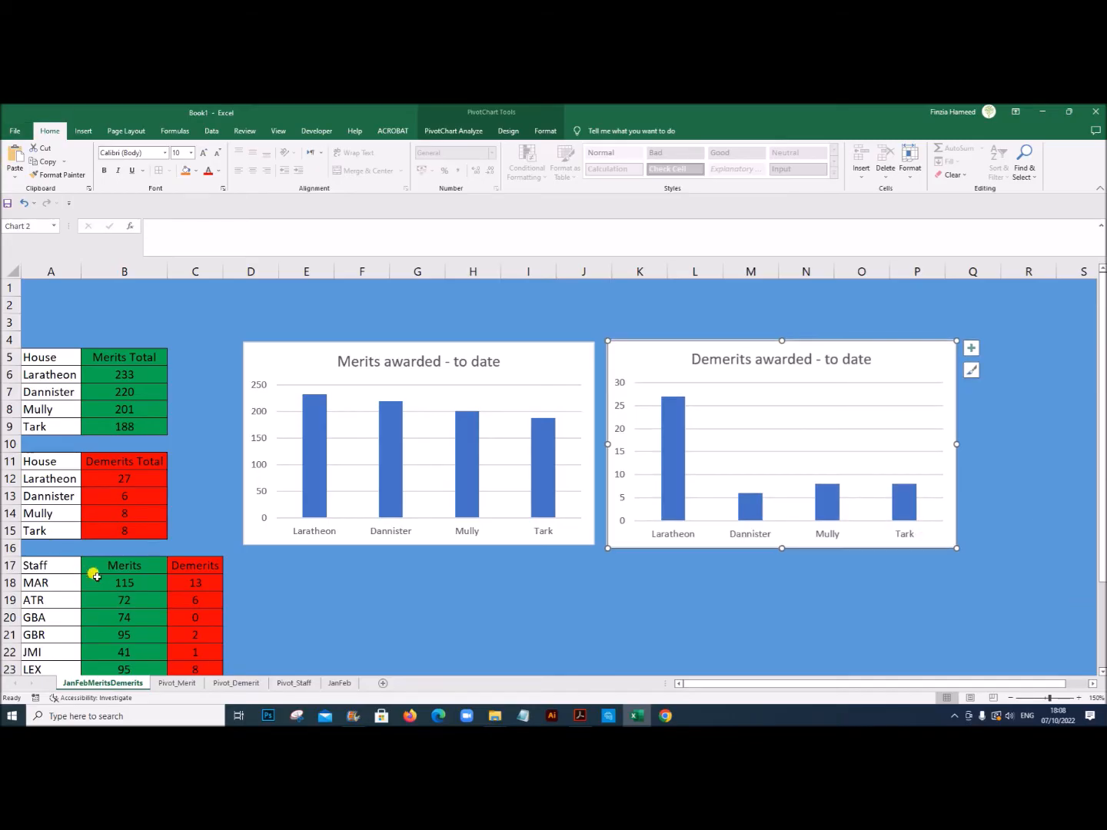
Step: Copy the Merits/Demerits awarded by staff chart from Pivot_Staff onto JanFebMeritsDemerits, place it around D17, and widen it beneath both house charts
{"action": "left_click", "coordinate": [289, 684]}
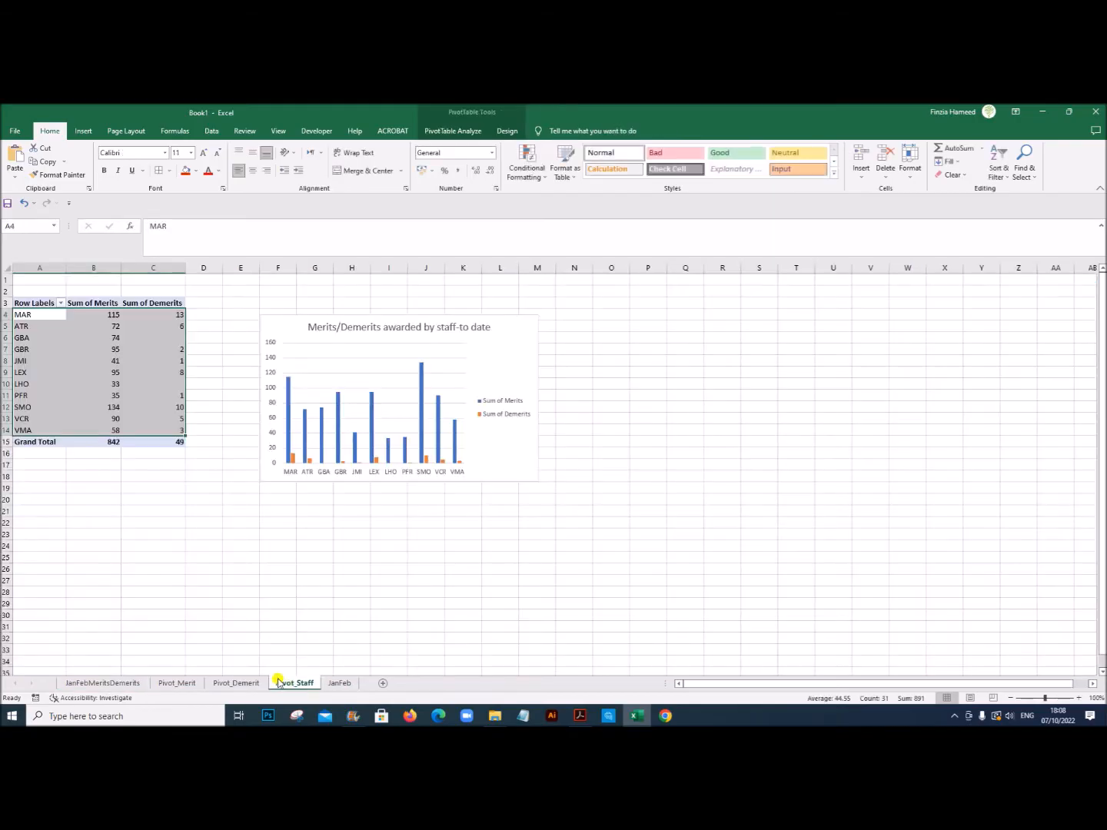
{"action": "left_click", "coordinate": [280, 328]}
{"action": "left_click", "coordinate": [554, 322]}
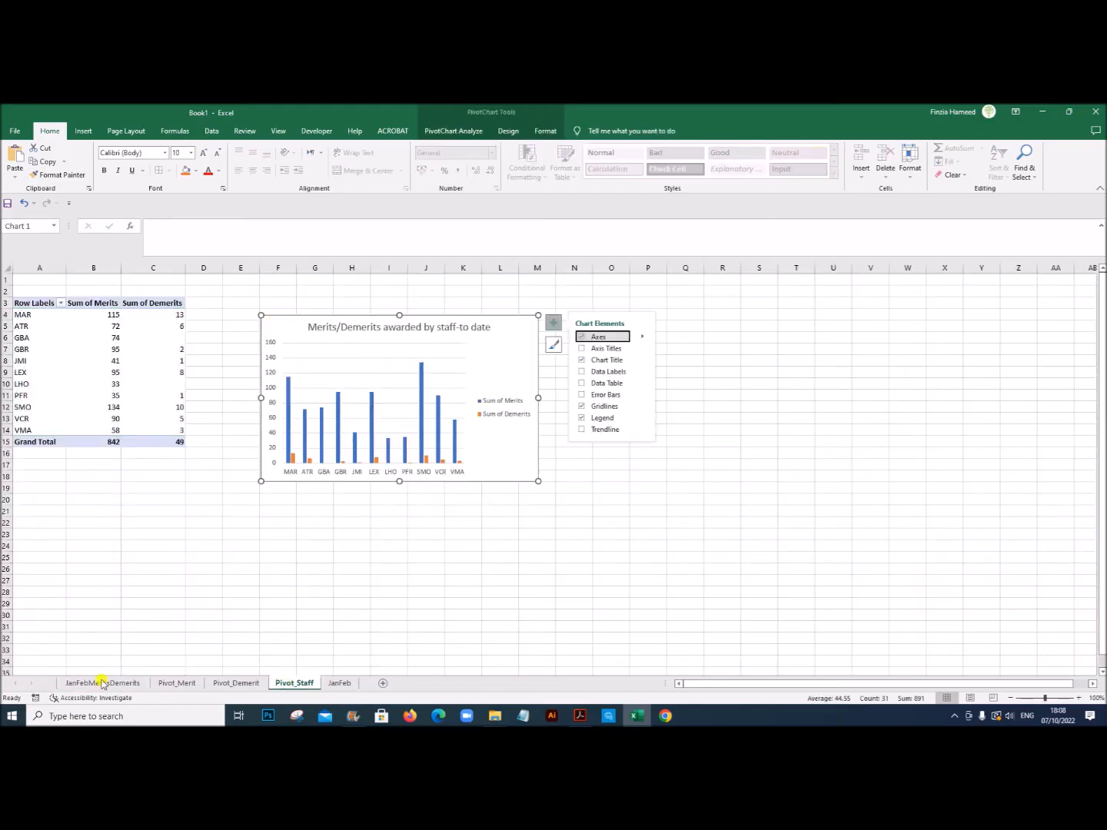
{"action": "left_click", "coordinate": [116, 683]}
{"action": "left_click", "coordinate": [316, 575]}
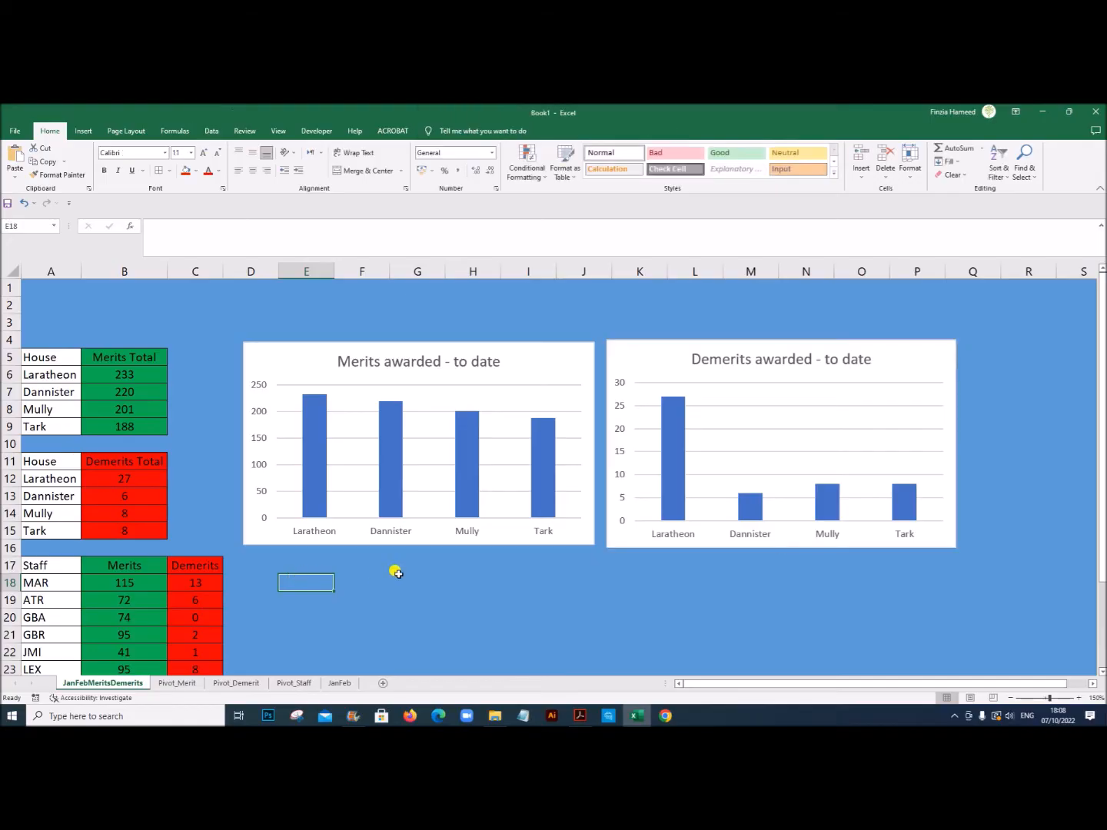
{"action": "key", "text": "ctrl+v"}
{"action": "scroll", "coordinate": [453, 568], "scroll_direction": "down", "scroll_amount": 3}
{"action": "left_click_drag", "start_coordinate": [305, 420], "coordinate": [274, 414]}
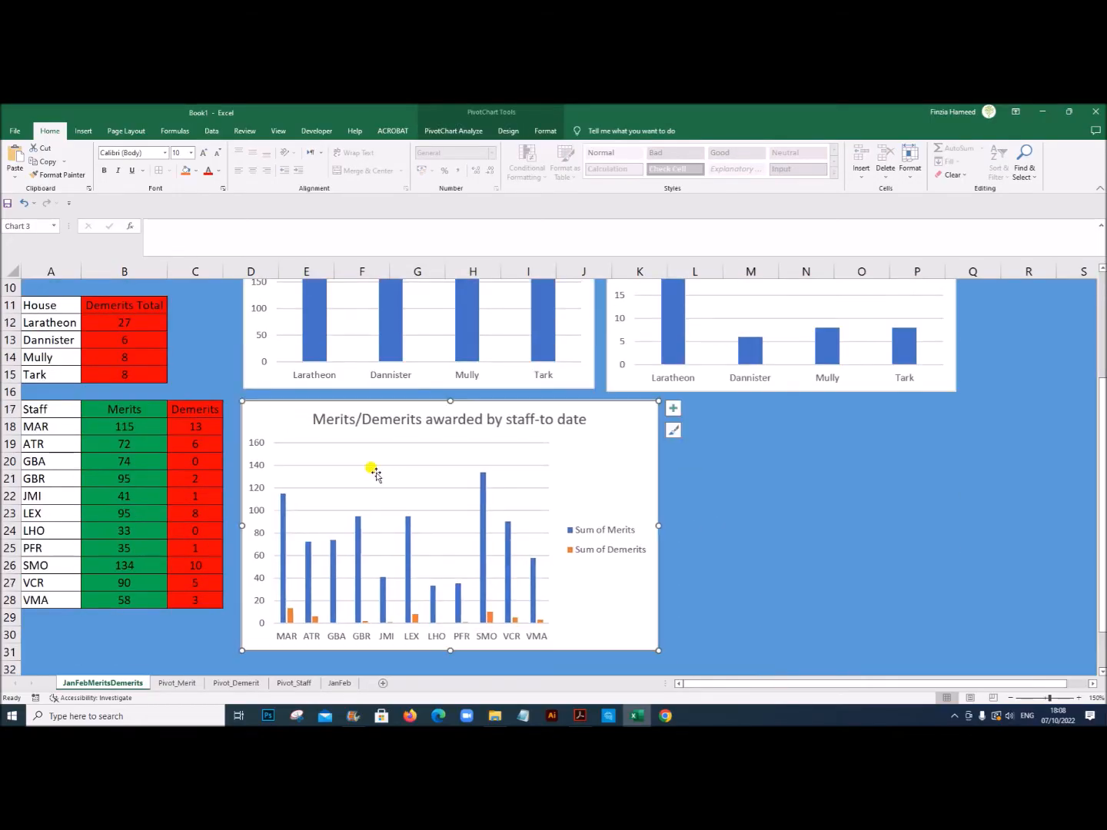
{"action": "left_click_drag", "start_coordinate": [659, 526], "coordinate": [960, 525]}
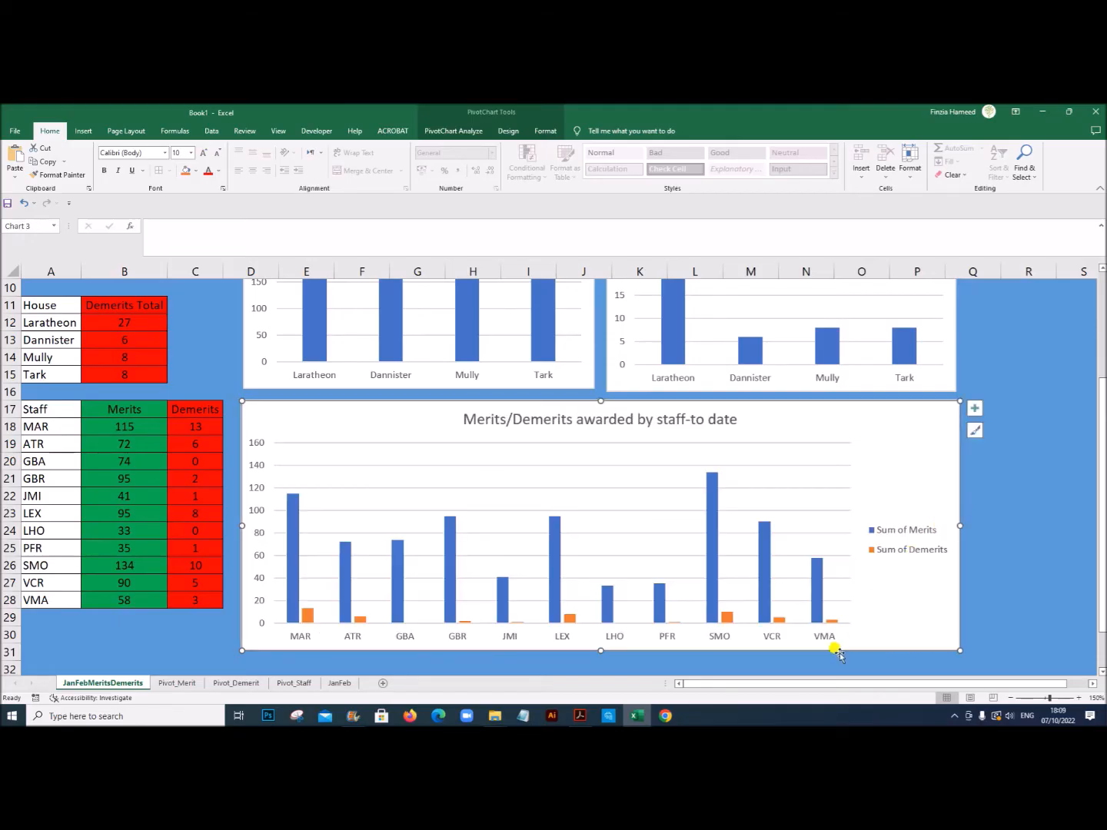
{"action": "scroll", "coordinate": [1018, 590], "scroll_direction": "up", "scroll_amount": 3}
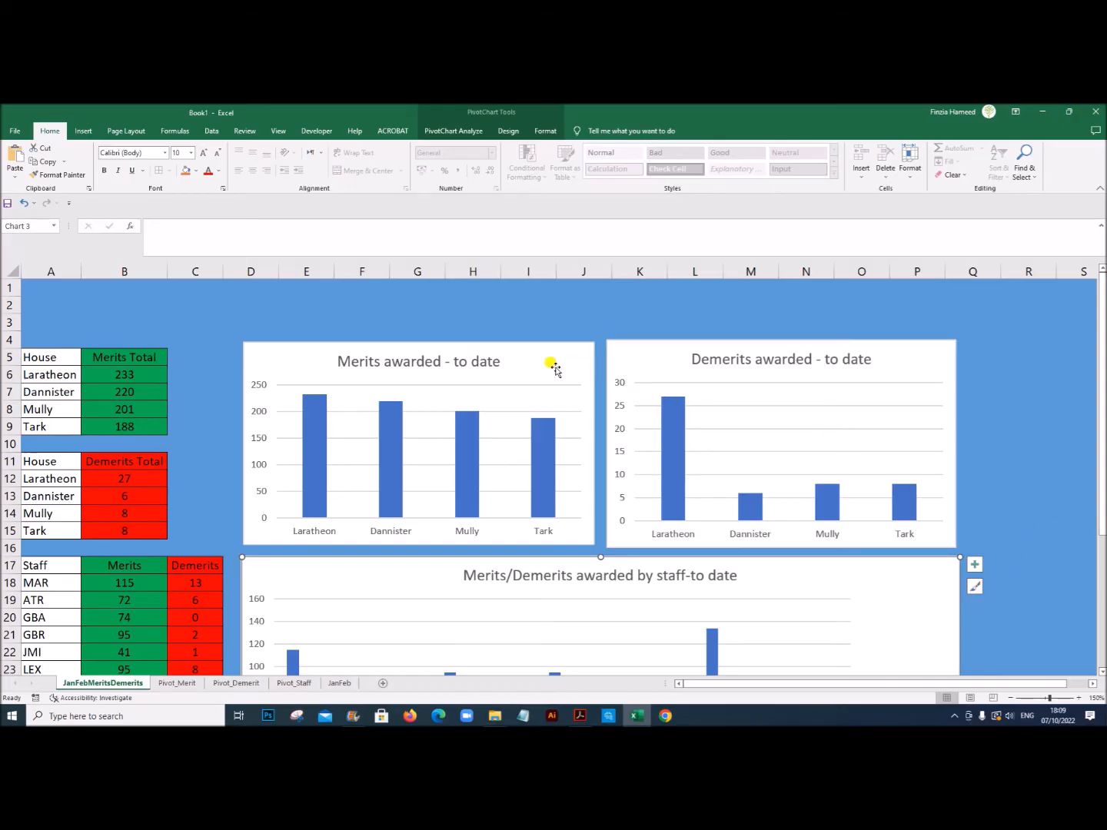
Step: Check the sample dashboard in the exam PDF, and enter its title, Tawara High School Merit/Demerit records, in cell A1 of JanFebMeritsDemerits in Excel
{"action": "left_click", "coordinate": [580, 716]}
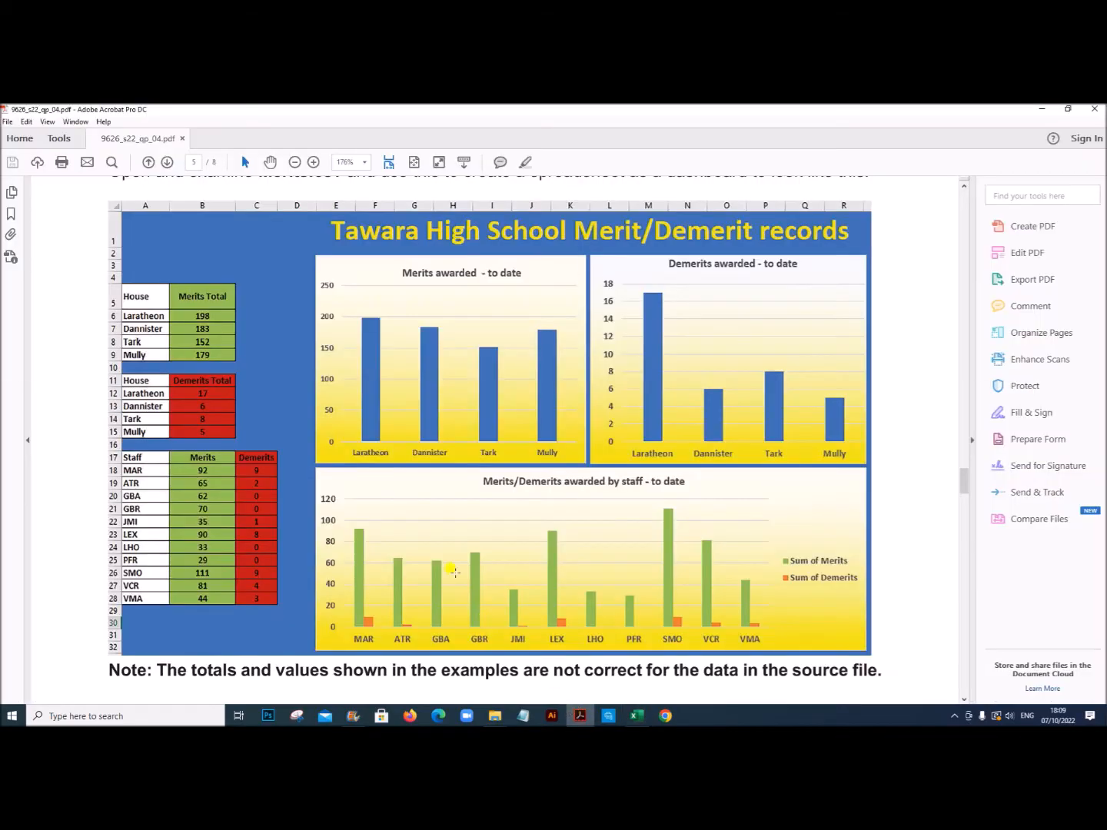
{"action": "scroll", "coordinate": [454, 569], "scroll_direction": "down", "scroll_amount": 3}
{"action": "scroll", "coordinate": [454, 569], "scroll_direction": "up", "scroll_amount": 15}
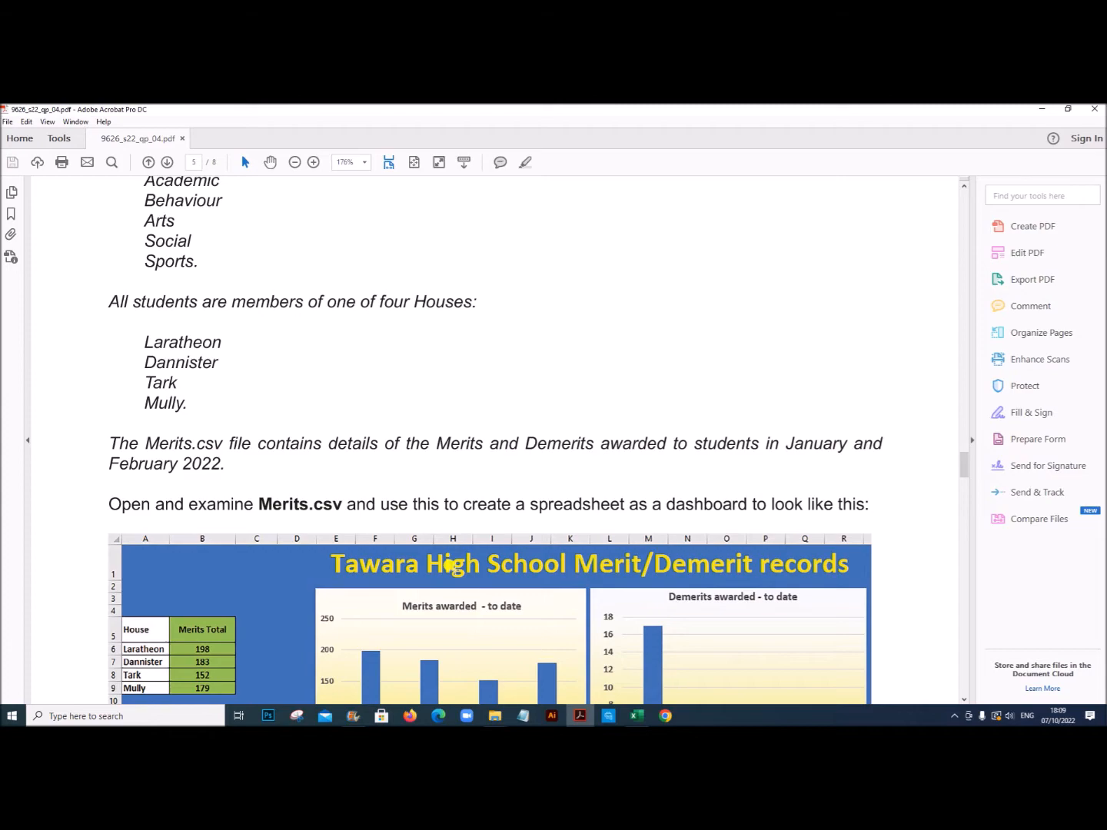
{"action": "scroll", "coordinate": [452, 574], "scroll_direction": "down", "scroll_amount": 8}
{"action": "mouse_move", "coordinate": [963, 473]}
{"action": "left_mouse_down"}
{"action": "mouse_move", "coordinate": [965, 501]}
{"action": "mouse_move", "coordinate": [974, 478]}
{"action": "left_mouse_up"}
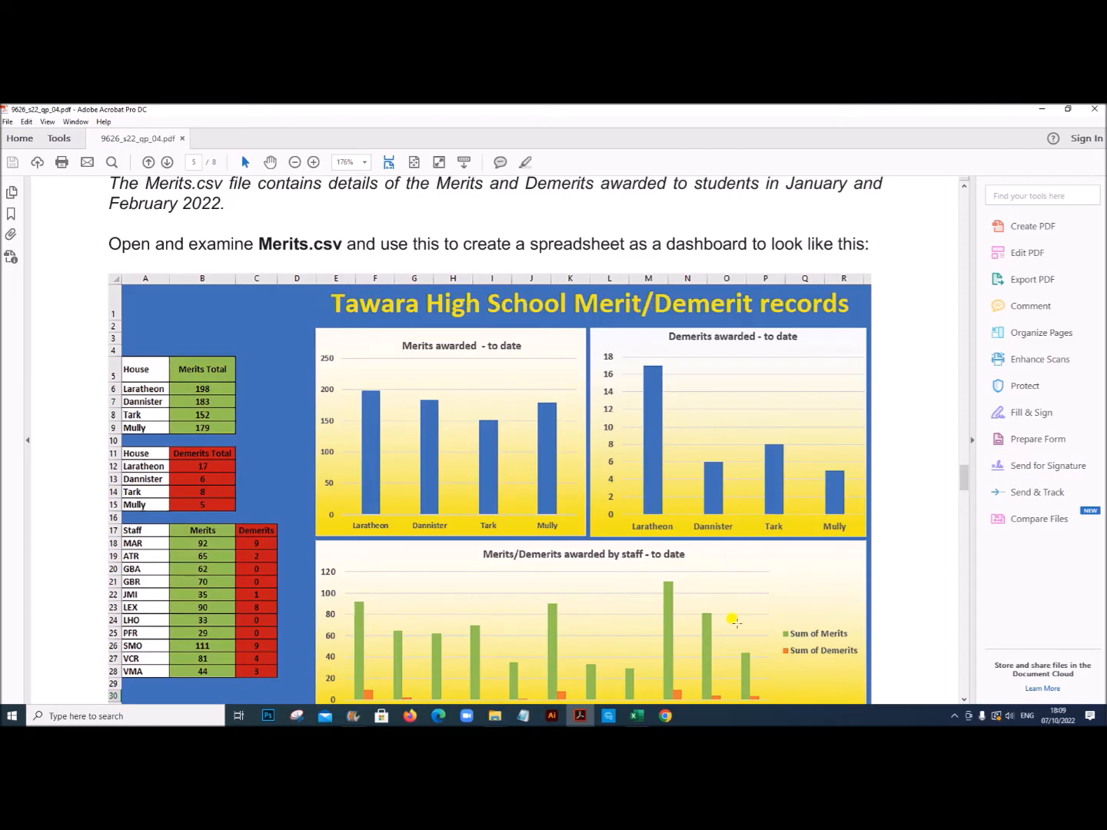
{"action": "left_click", "coordinate": [637, 716]}
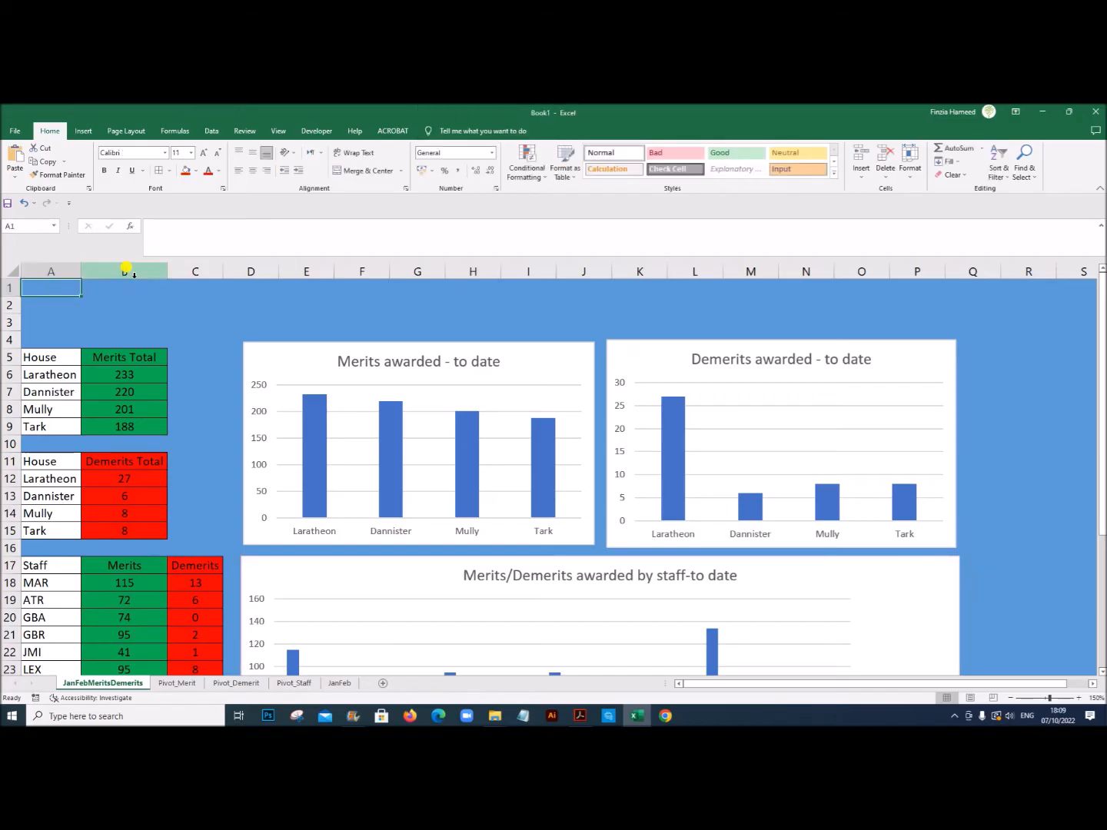
{"action": "type", "text": "Tawa"}
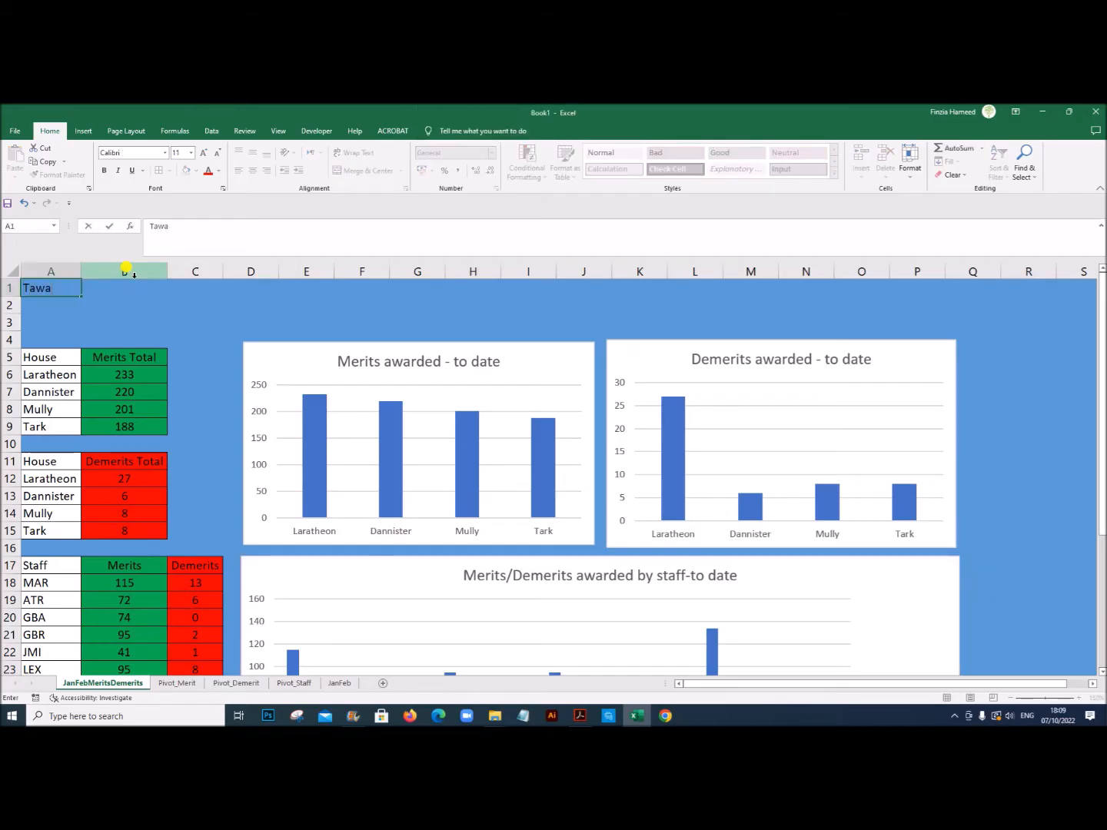
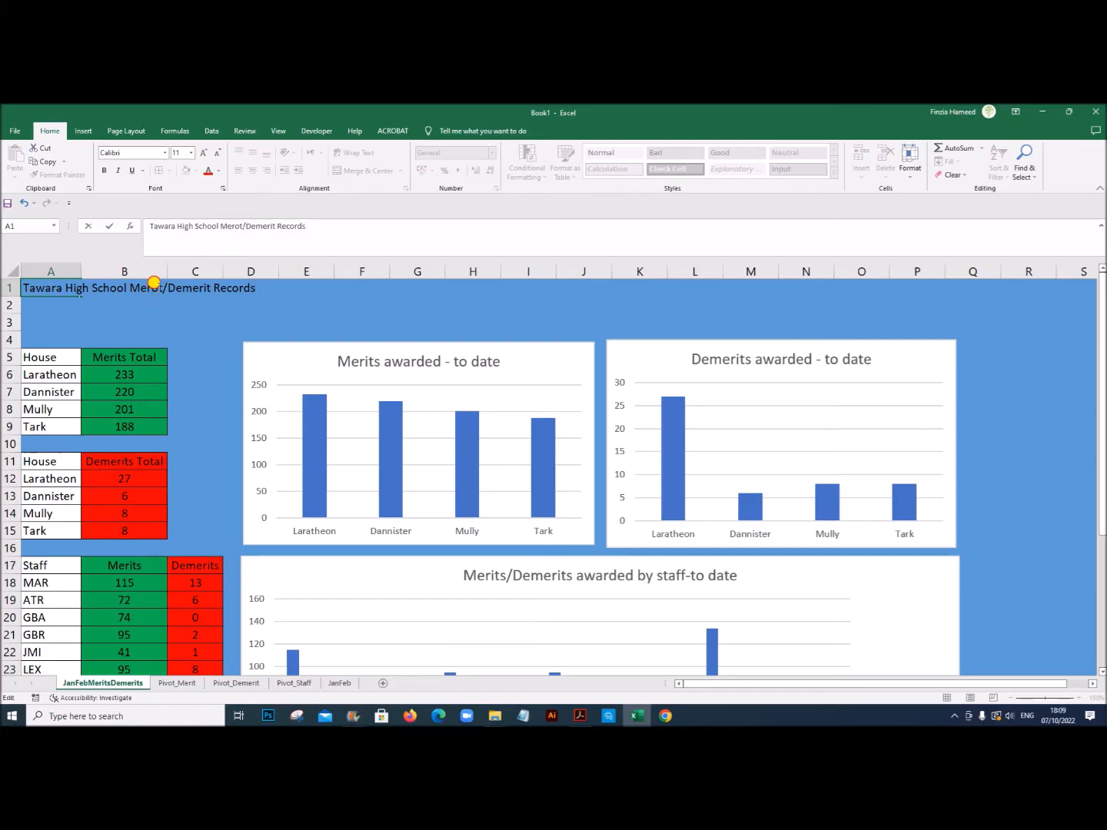
Step: Correct the A1 title to Tawara High School Merit/Demerit Records, and merge it across A1:P1 with right alignment
{"action": "type", "text": "i"}
{"action": "left_click", "coordinate": [198, 322]}
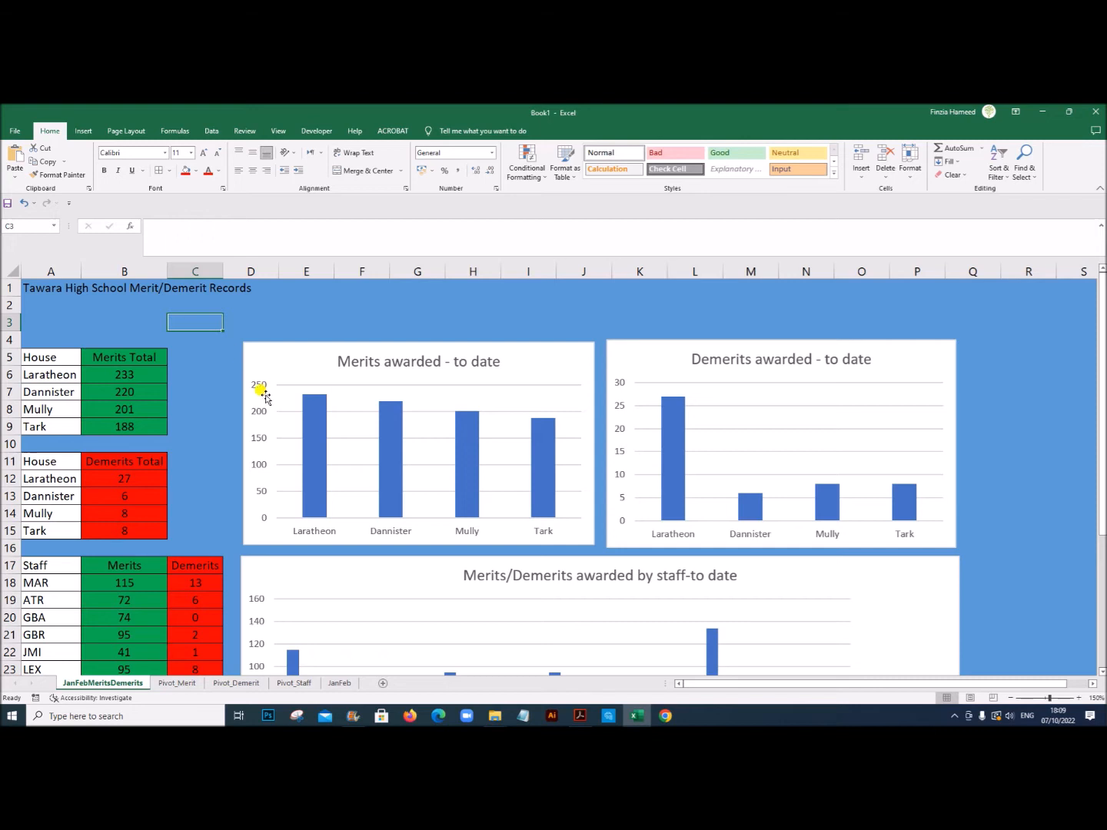
{"action": "left_click_drag", "start_coordinate": [35, 287], "coordinate": [937, 290]}
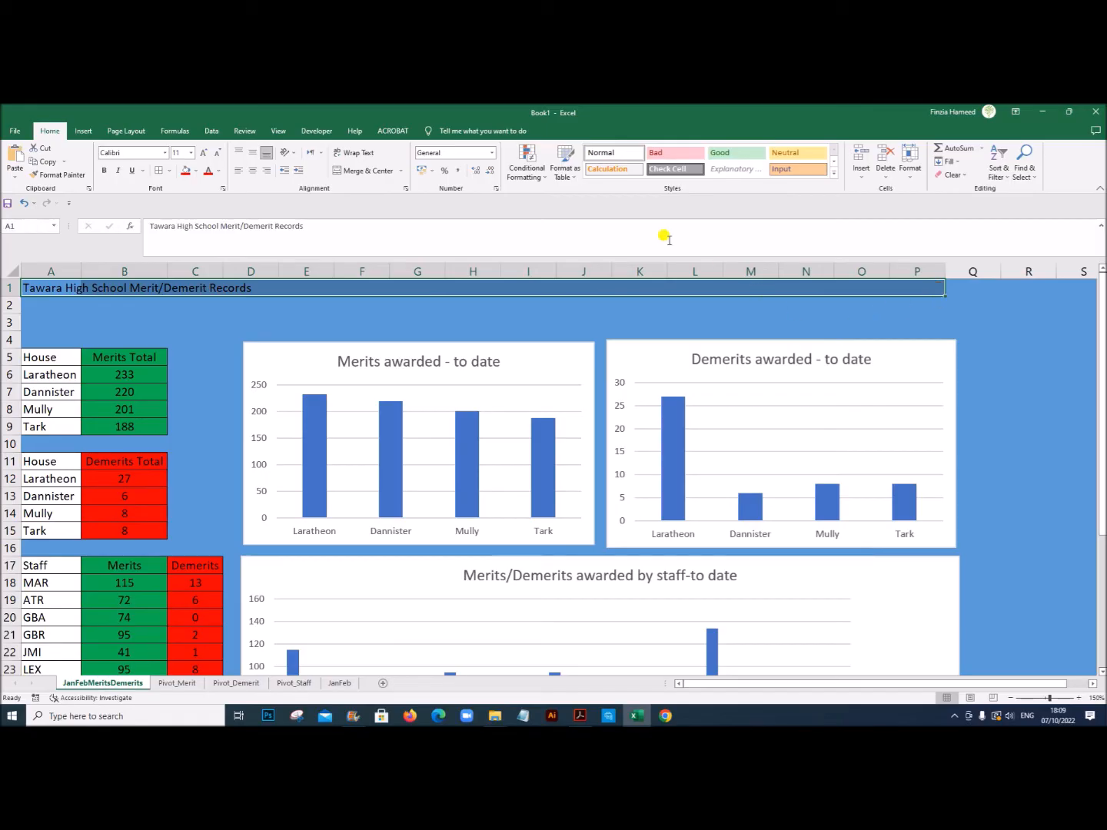
{"action": "left_click", "coordinate": [373, 171]}
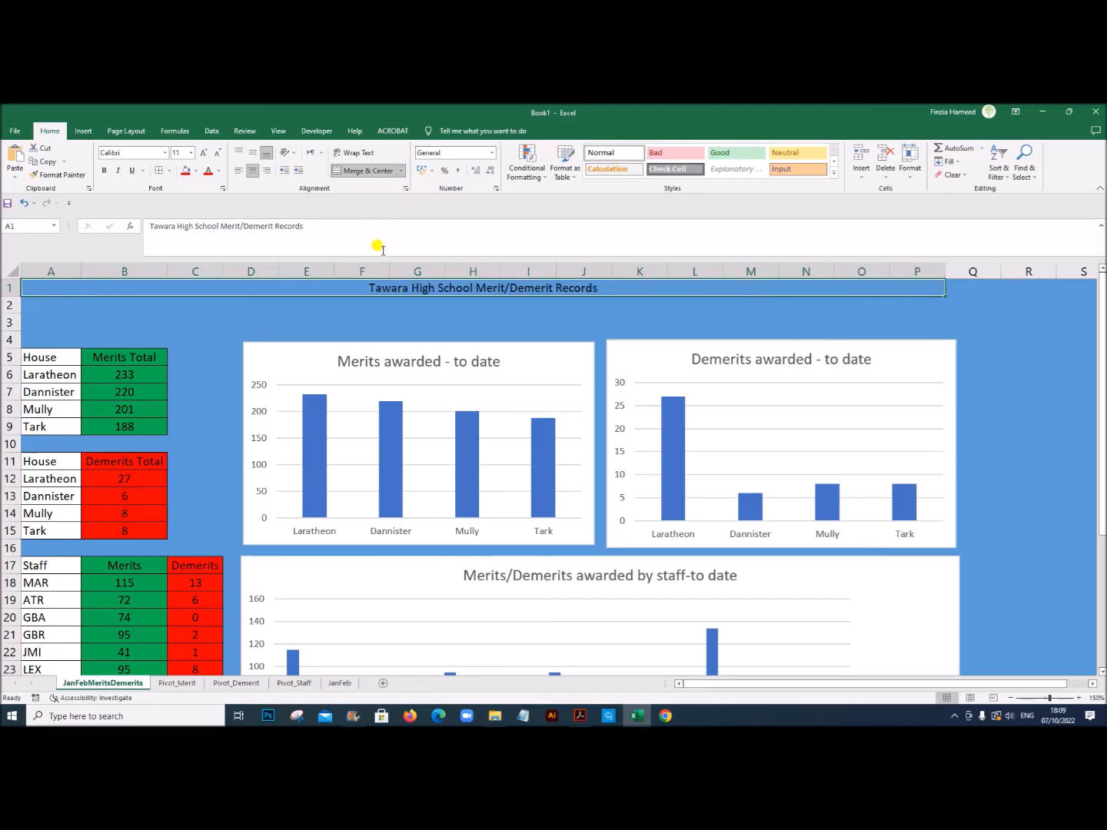
{"action": "left_click", "coordinate": [267, 171]}
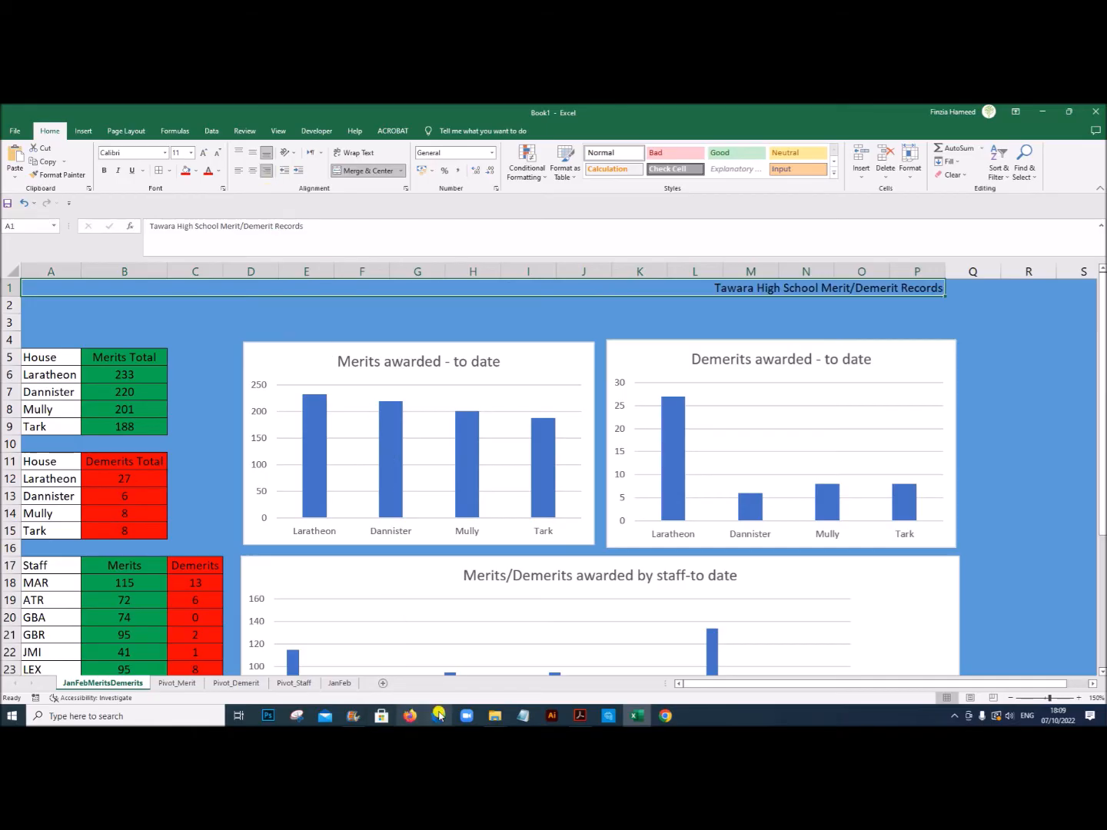
Step: Check the text formatting requirements on page 7 of the exam PDF, and set all cells of JanFebMeritsDemerits to Arial in Excel
{"action": "left_click", "coordinate": [578, 717]}
{"action": "scroll", "coordinate": [524, 598], "scroll_direction": "down", "scroll_amount": 4}
{"action": "scroll", "coordinate": [524, 598], "scroll_direction": "down", "scroll_amount": 10}
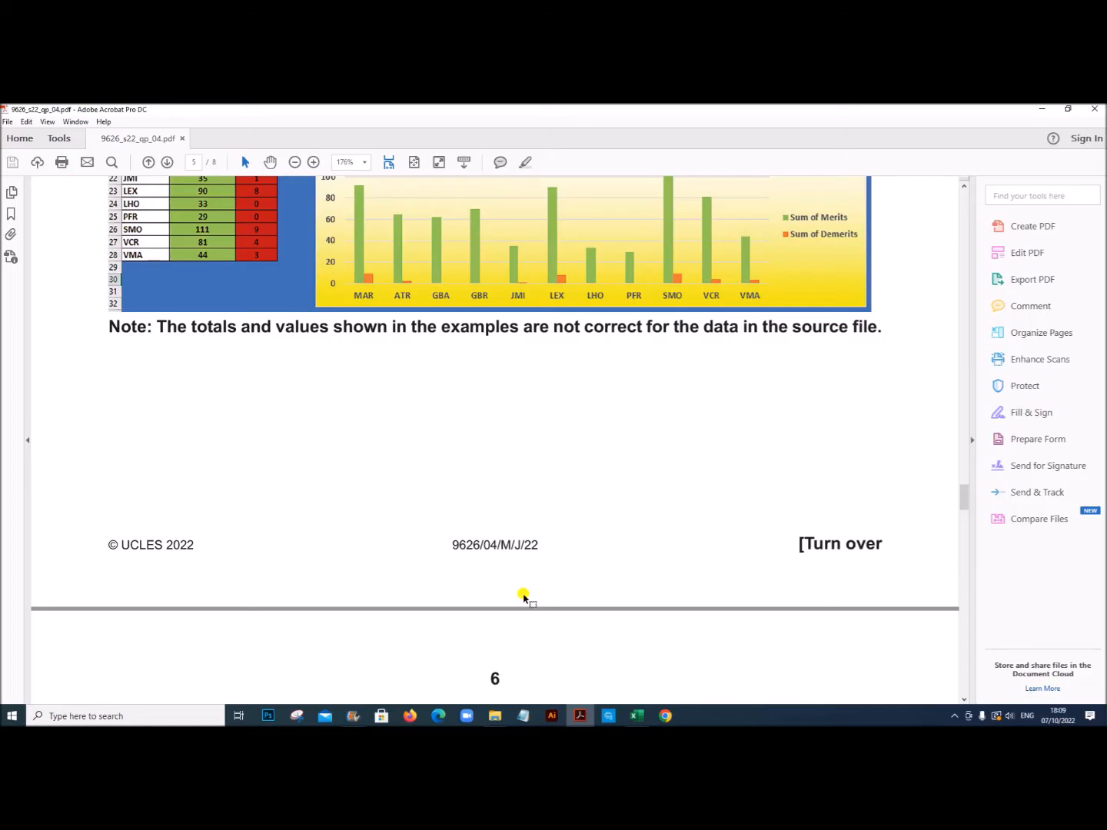
{"action": "scroll", "coordinate": [522, 593], "scroll_direction": "down", "scroll_amount": 10}
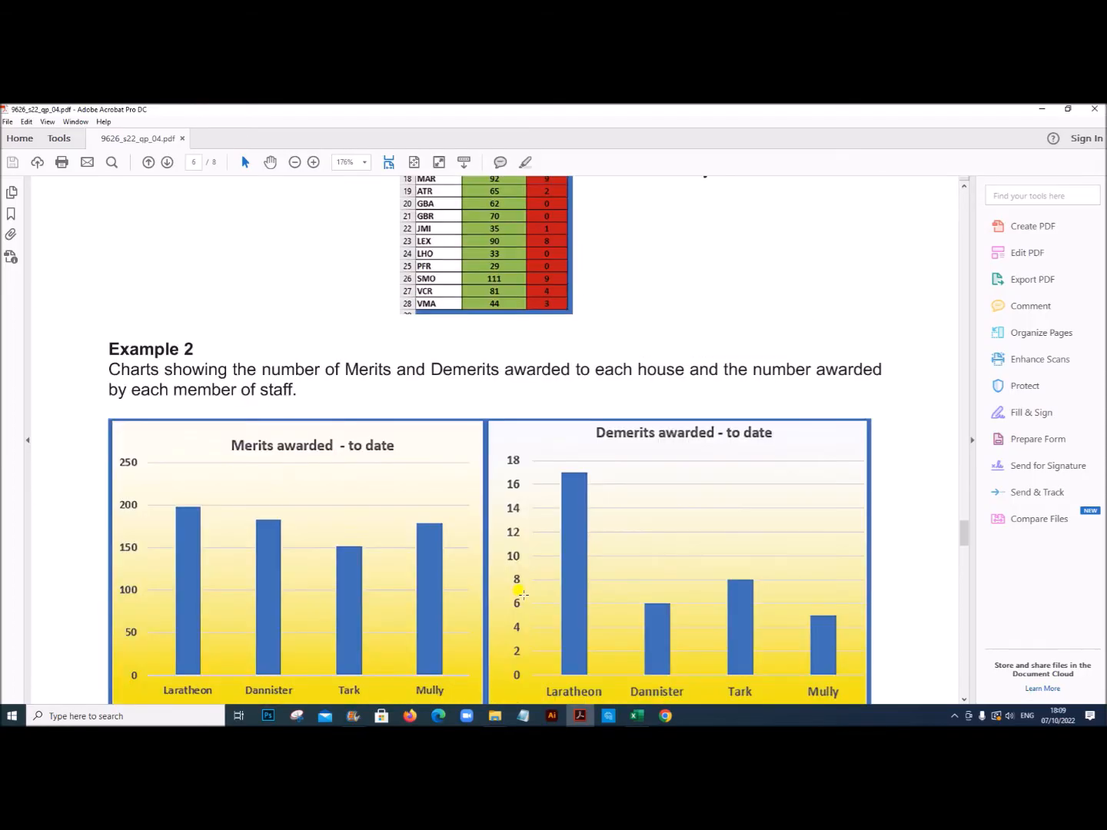
{"action": "scroll", "coordinate": [523, 594], "scroll_direction": "down", "scroll_amount": 10}
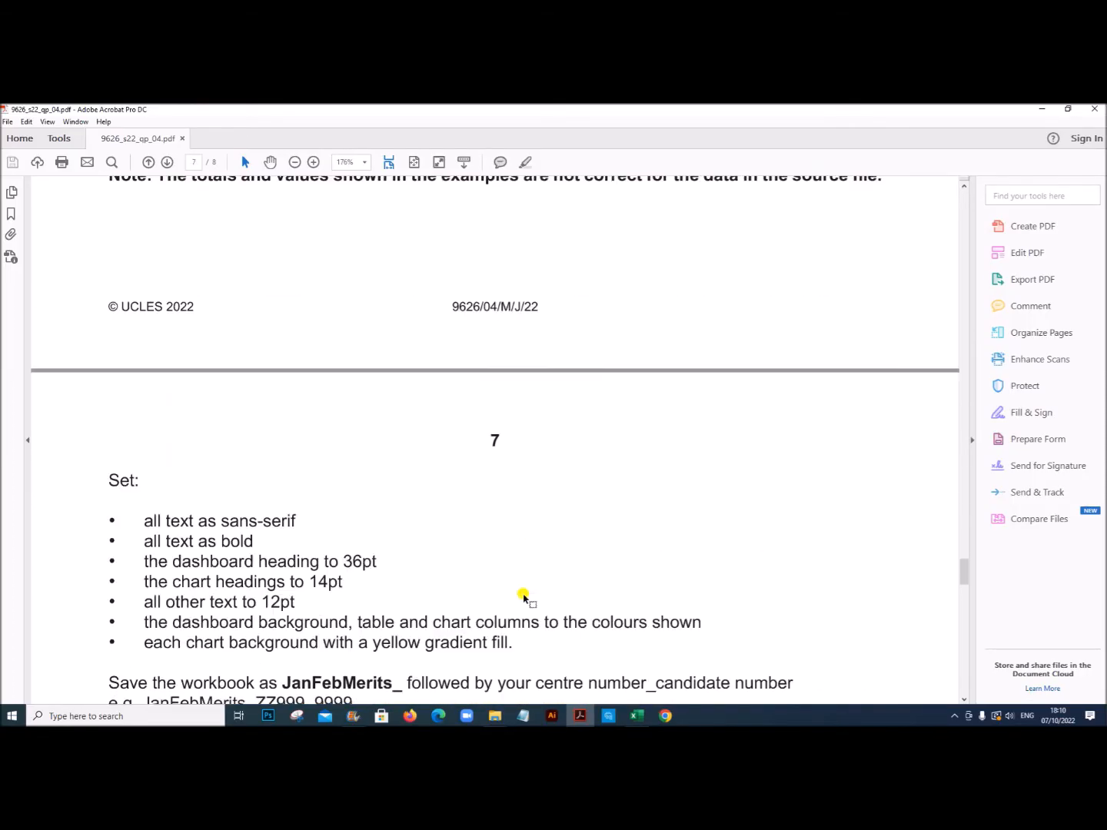
{"action": "left_click_drag", "start_coordinate": [142, 377], "coordinate": [286, 376]}
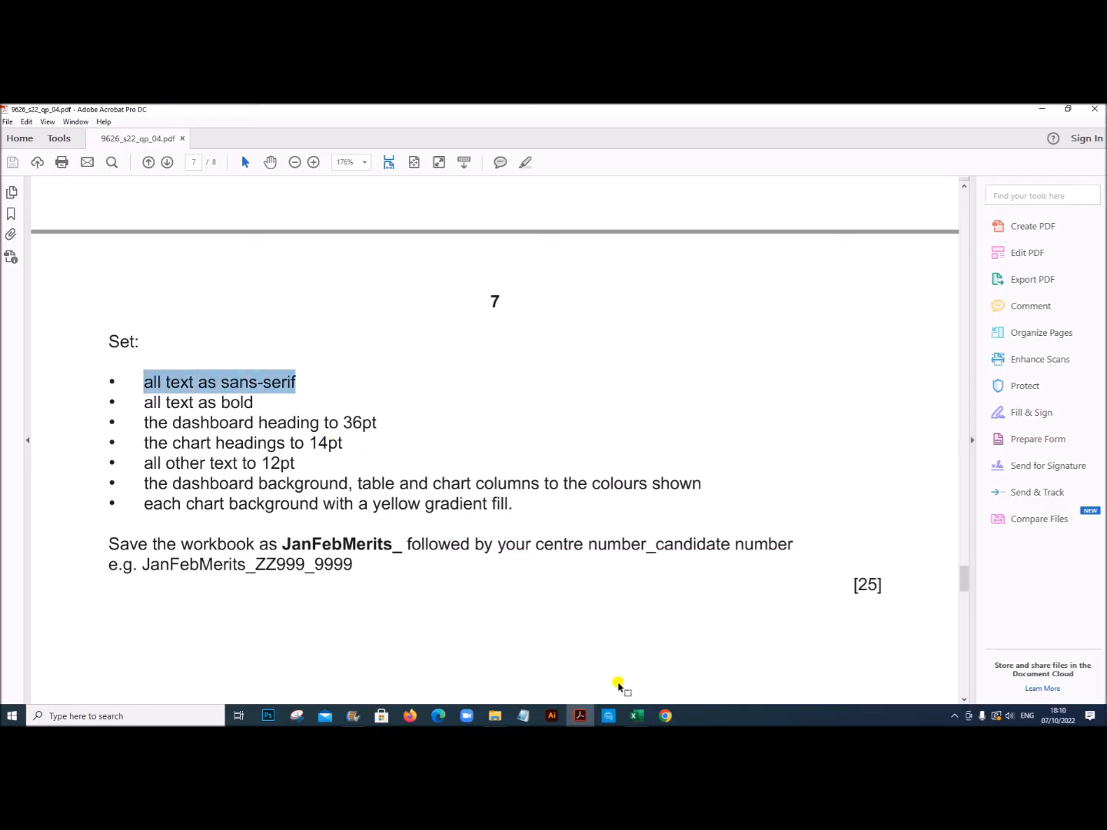
{"action": "left_click", "coordinate": [636, 715]}
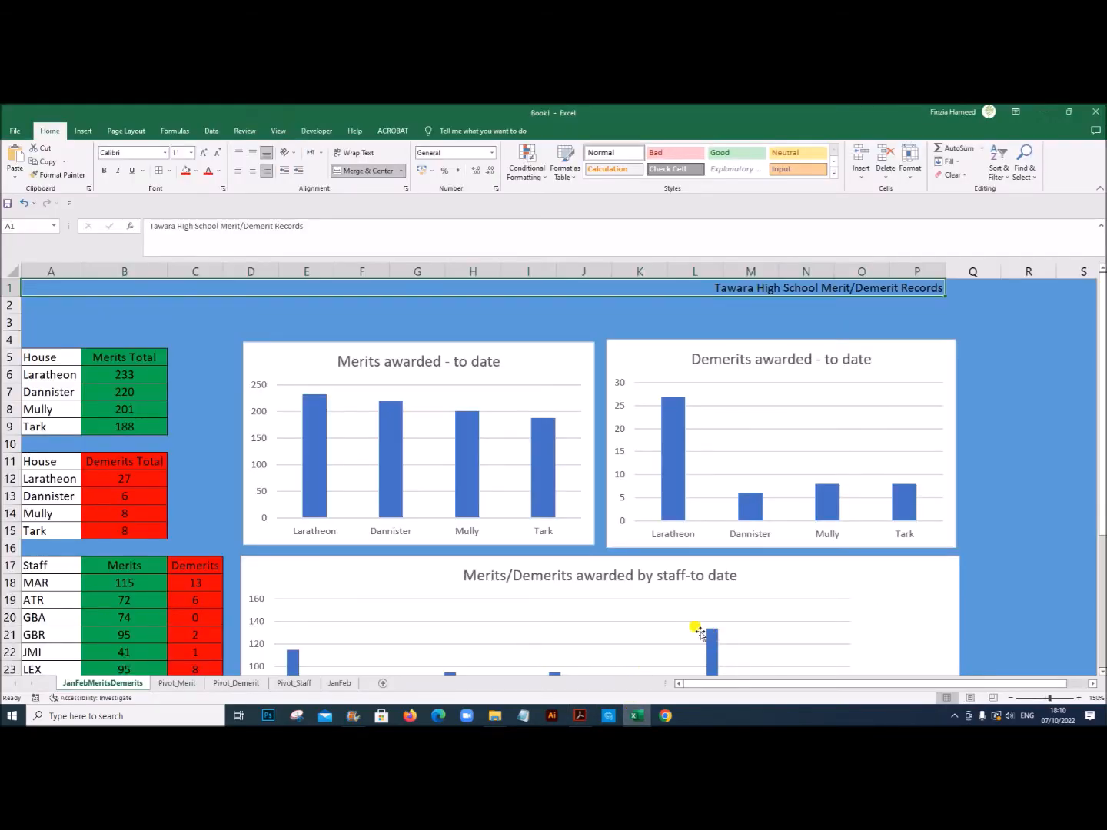
{"action": "key", "text": "ctrl+a"}
{"action": "left_click", "coordinate": [162, 154]}
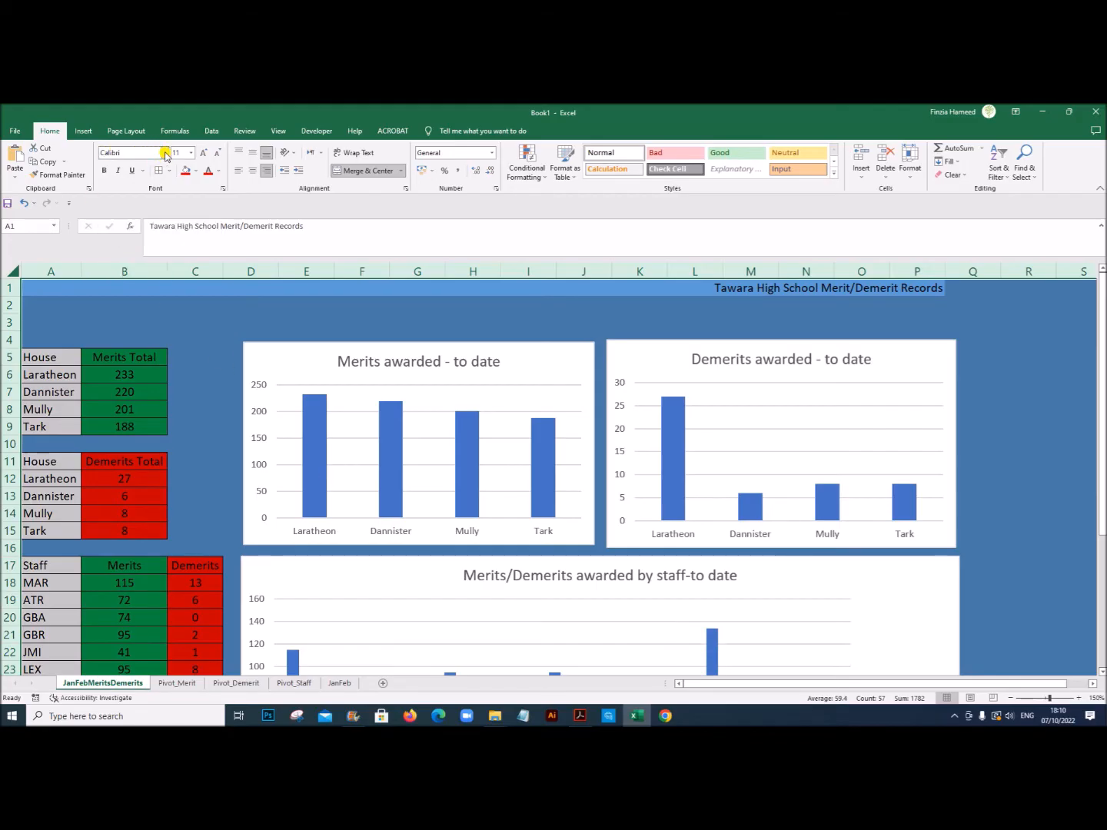
{"action": "left_click", "coordinate": [165, 154]}
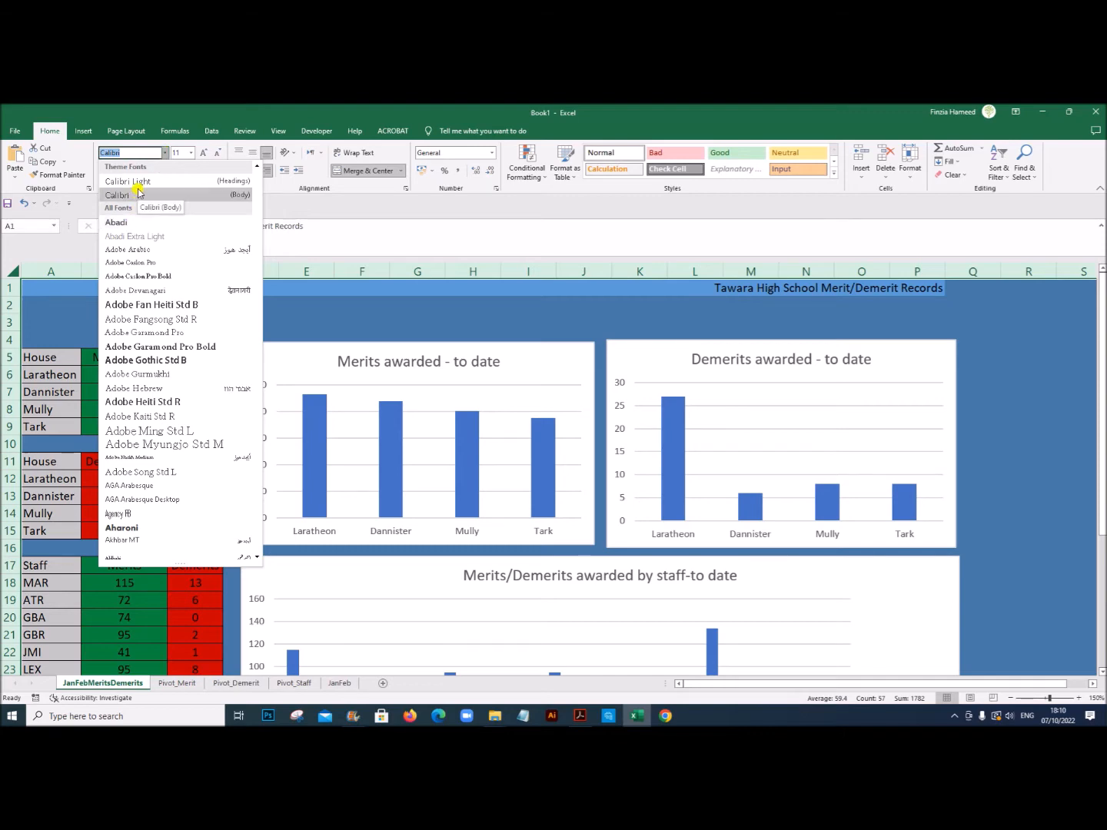
{"action": "scroll", "coordinate": [167, 231], "scroll_direction": "down", "scroll_amount": 3}
{"action": "scroll", "coordinate": [166, 238], "scroll_direction": "down", "scroll_amount": 3}
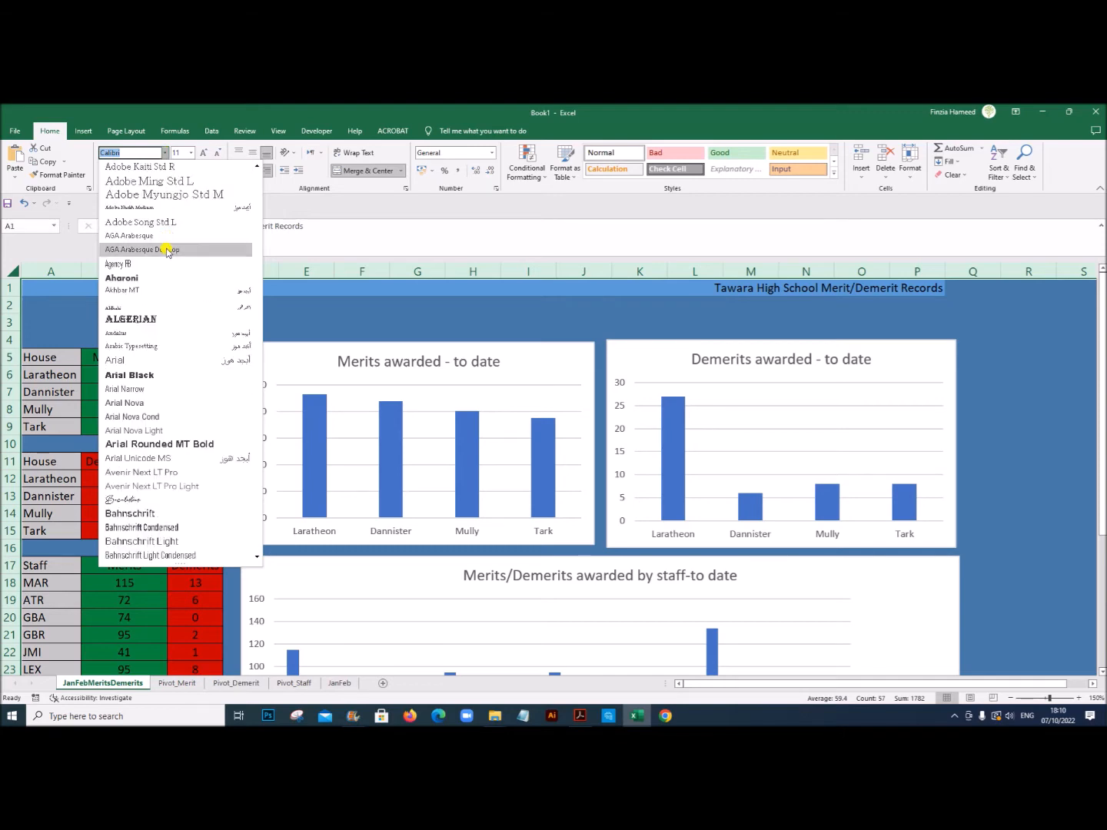
{"action": "left_click", "coordinate": [163, 358]}
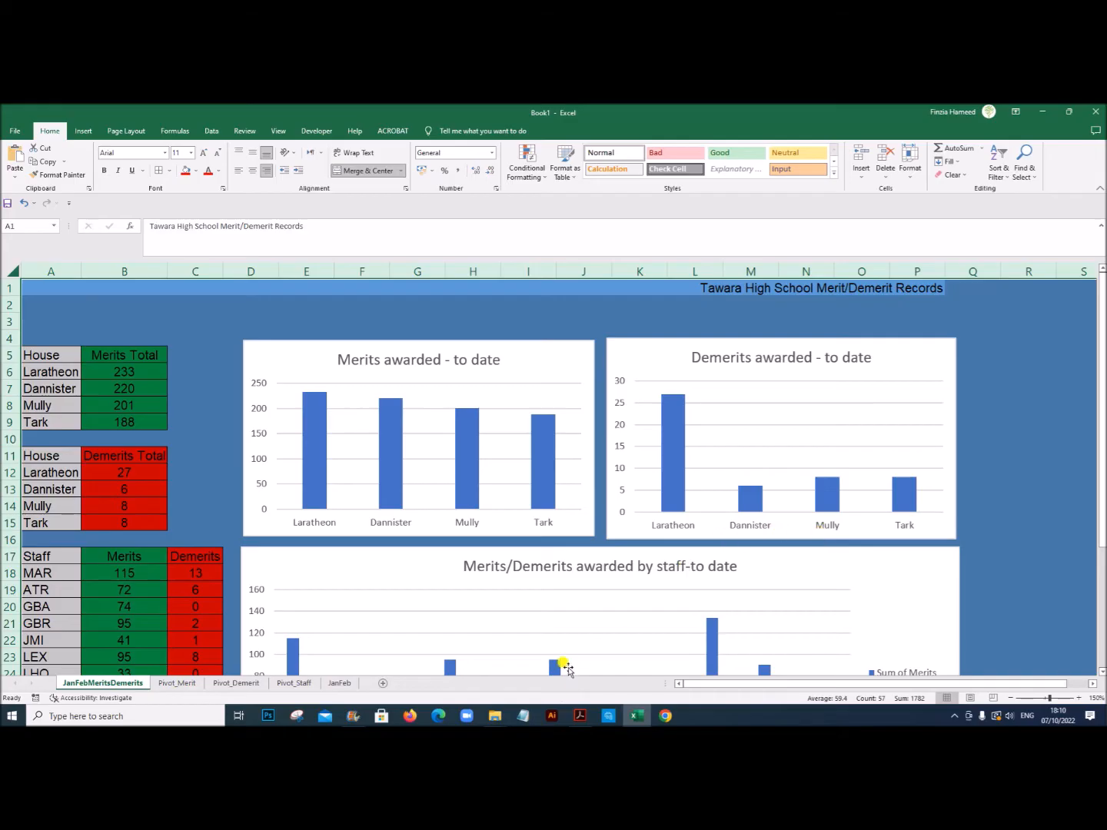
Step: Check the next formatting requirement in the exam PDF, and make all cell text on JanFebMeritsDemerits bold in Excel
{"action": "left_click", "coordinate": [581, 716]}
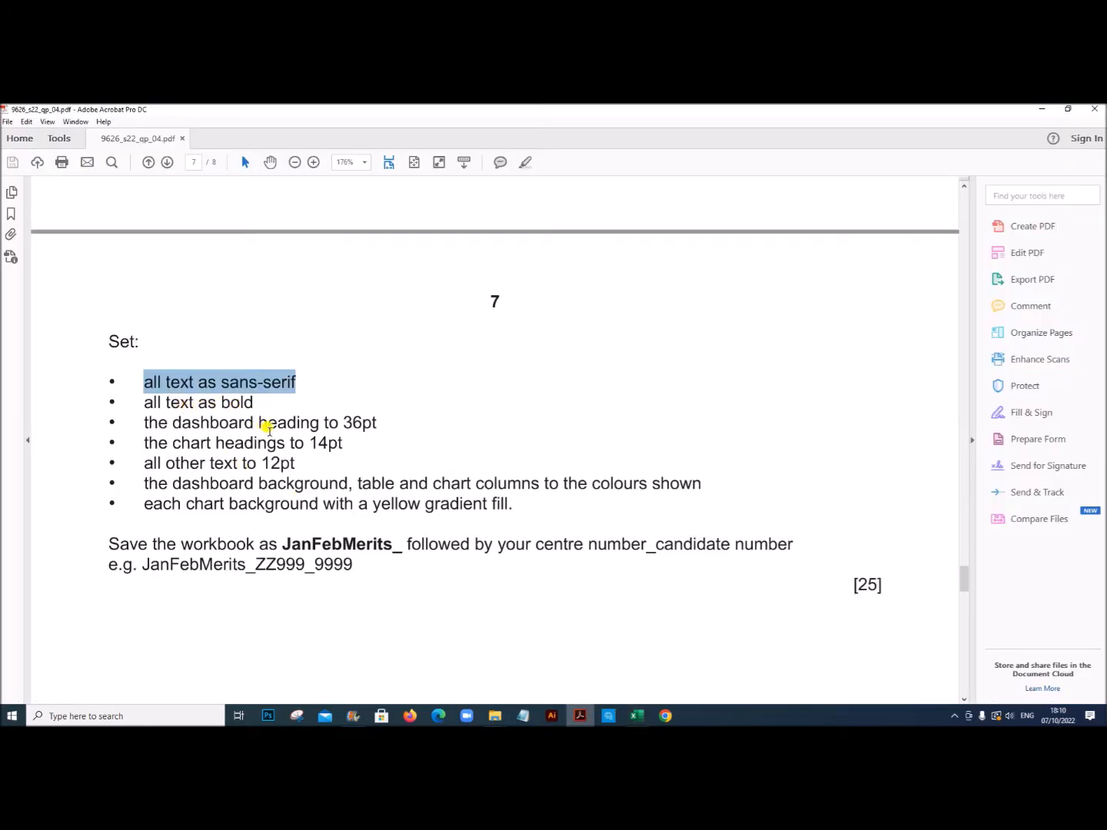
{"action": "left_click", "coordinate": [637, 716]}
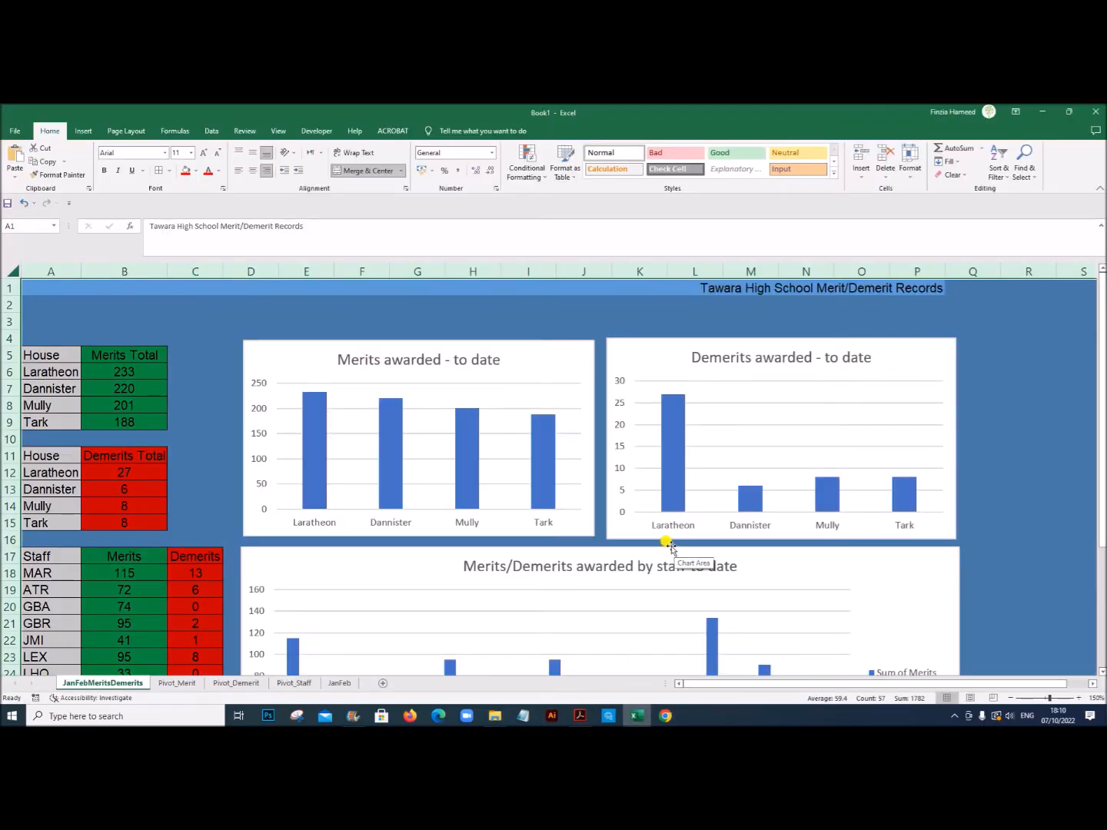
{"action": "left_click", "coordinate": [107, 170]}
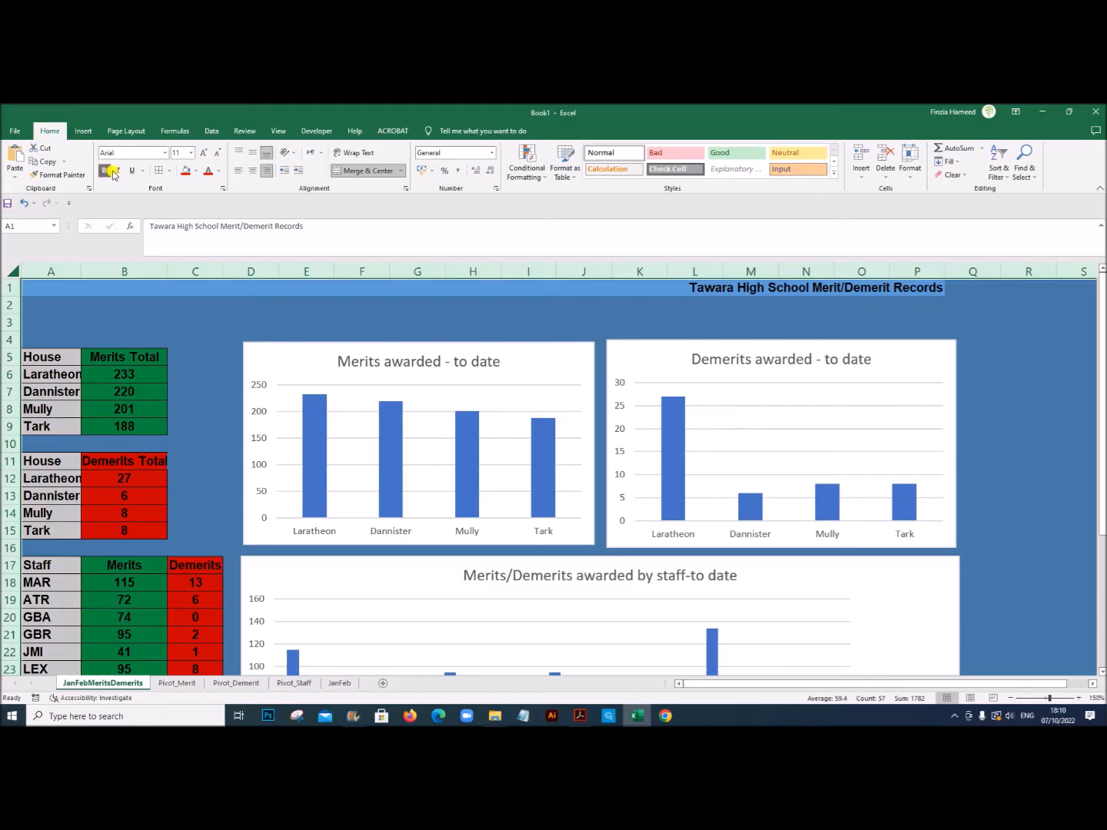
Step: Set the dashboard title in A1 to 36 pt
{"action": "left_click", "coordinate": [740, 287]}
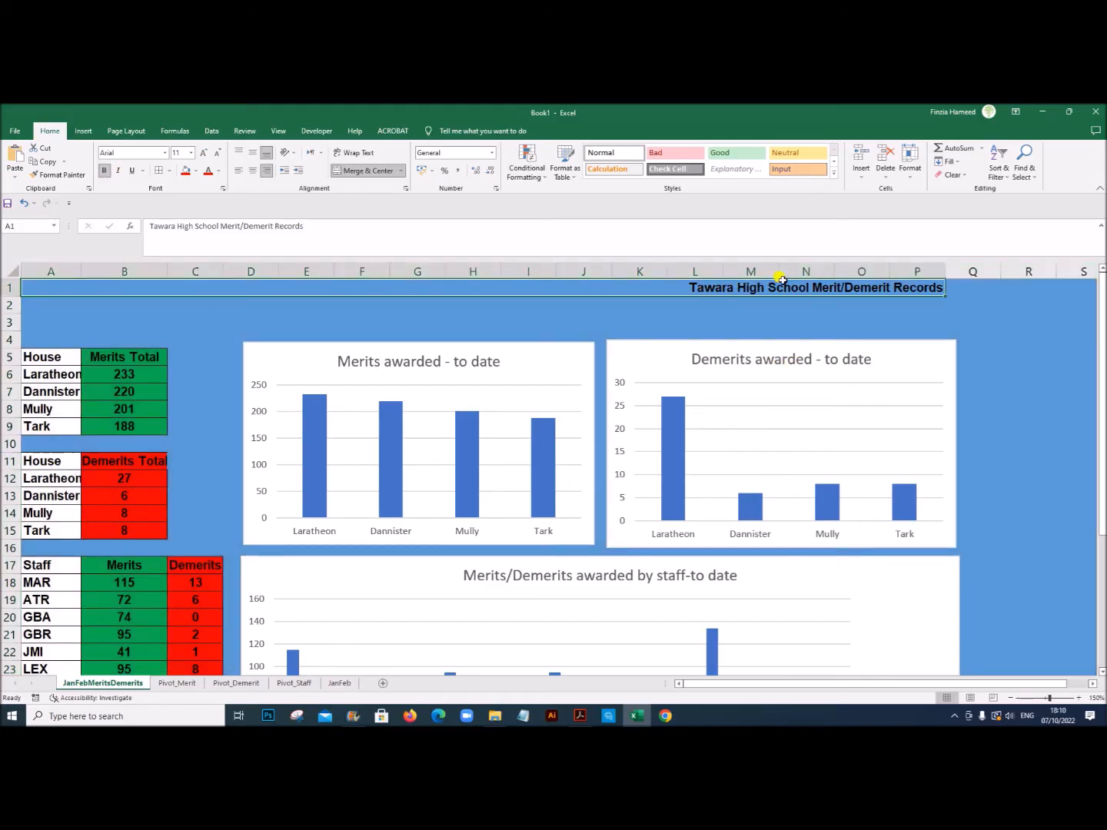
{"action": "left_click", "coordinate": [192, 153]}
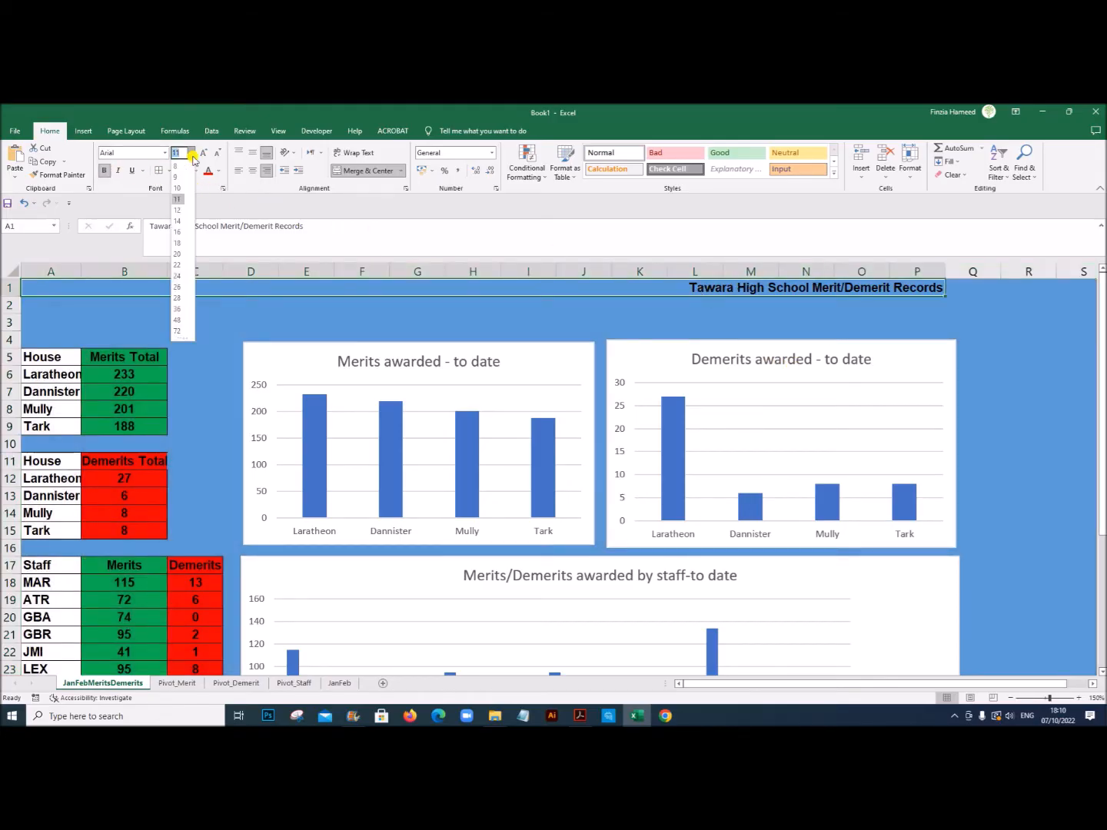
{"action": "left_click", "coordinate": [178, 308]}
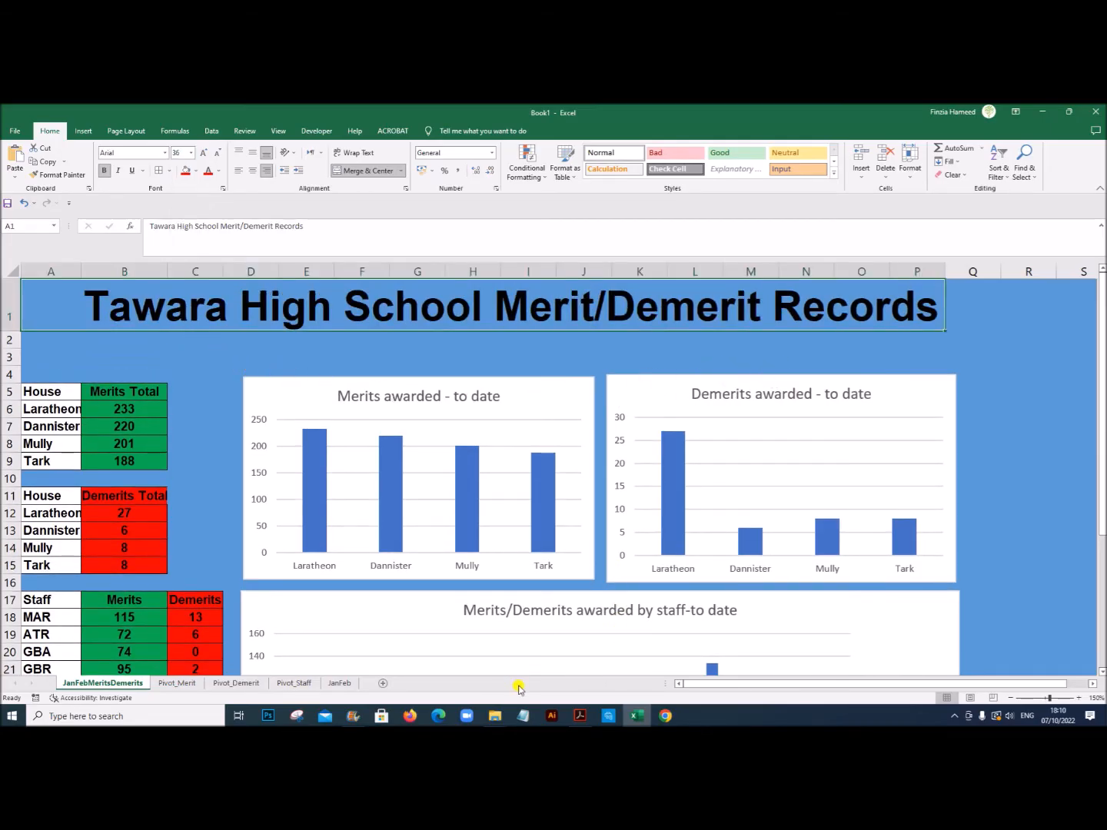
Step: Check the required text sizes in the exam PDF, and set all cell text on JanFebMeritsDemerits to 12 pt in Excel
{"action": "left_click", "coordinate": [574, 717]}
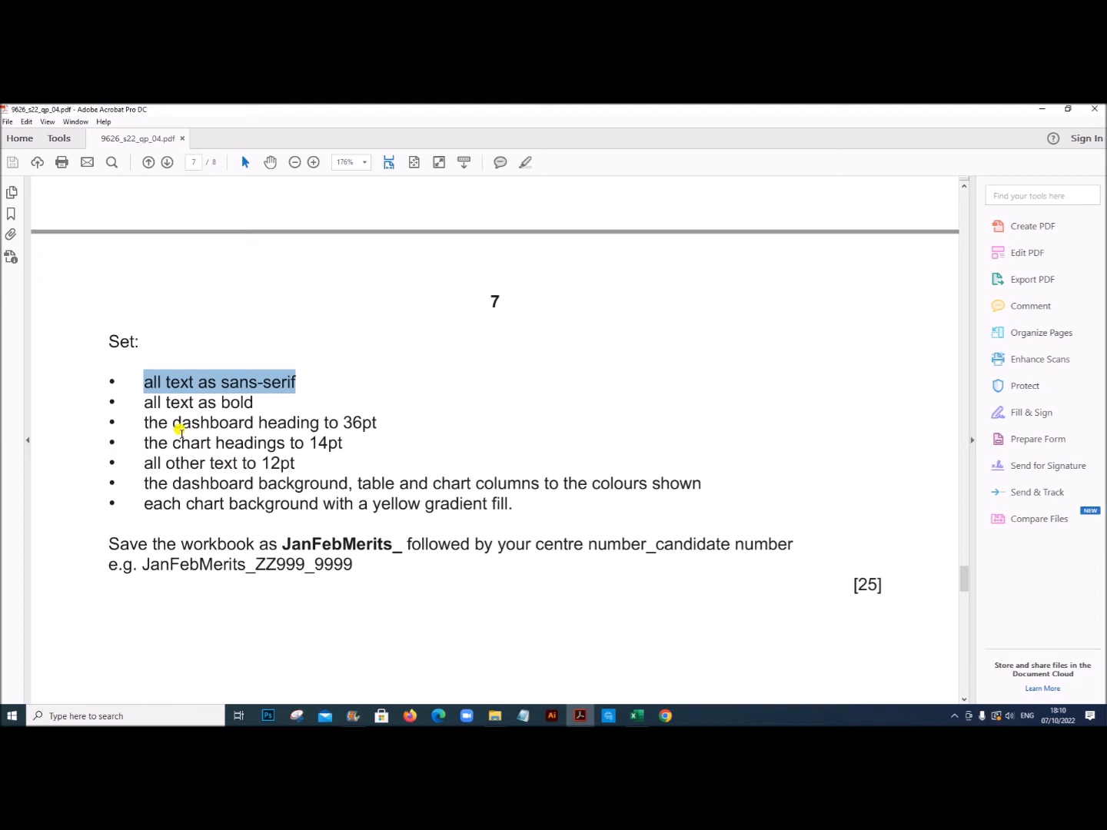
{"action": "left_click_drag", "start_coordinate": [171, 443], "coordinate": [343, 443]}
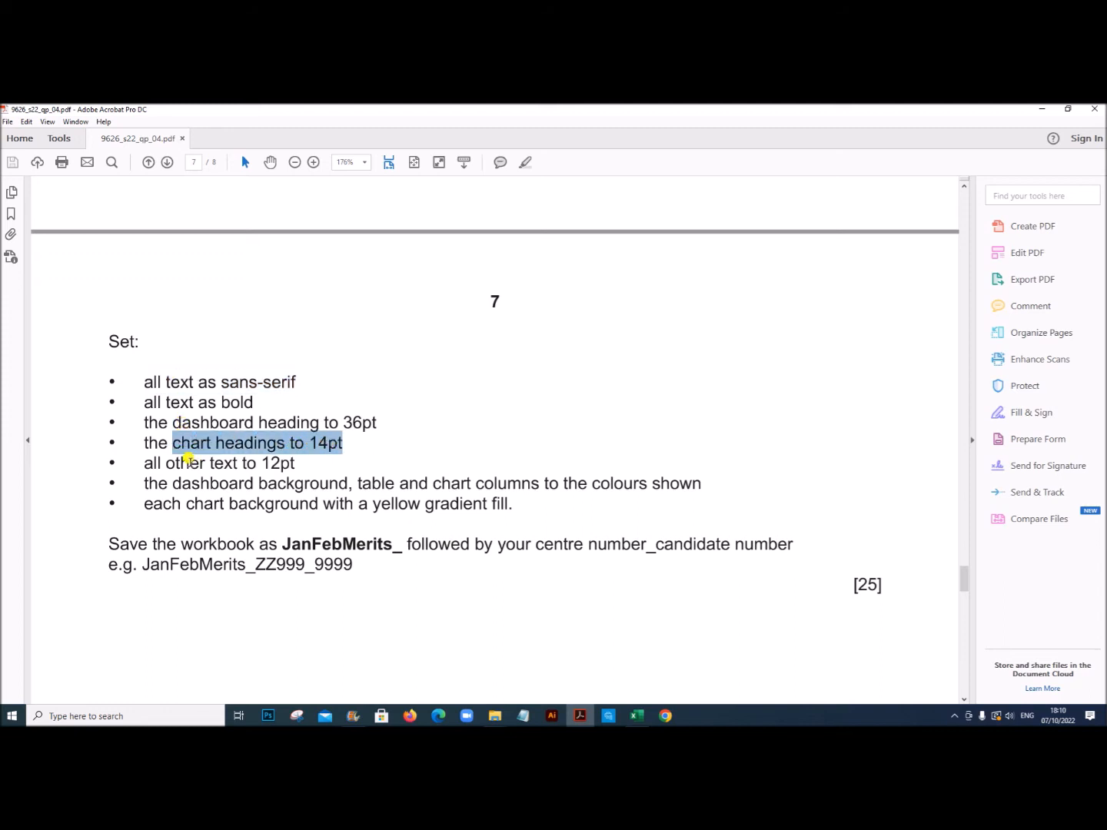
{"action": "left_click", "coordinate": [637, 716]}
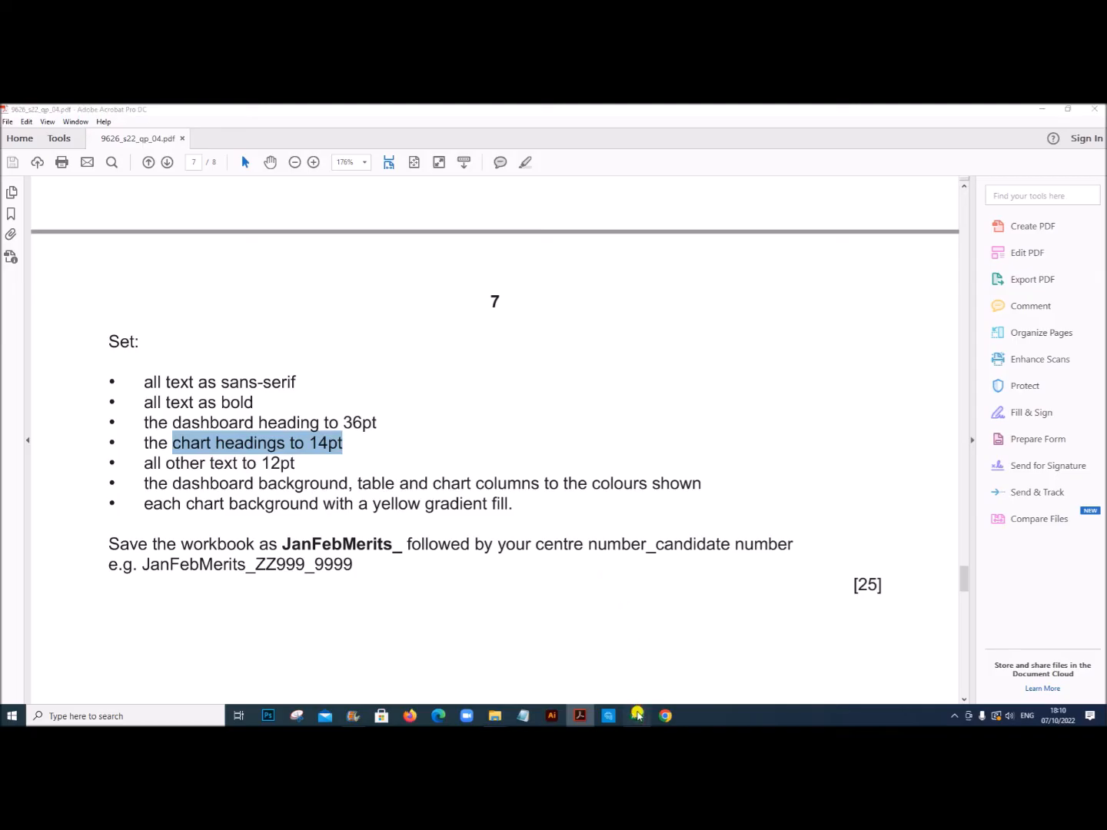
{"action": "left_click", "coordinate": [1047, 423]}
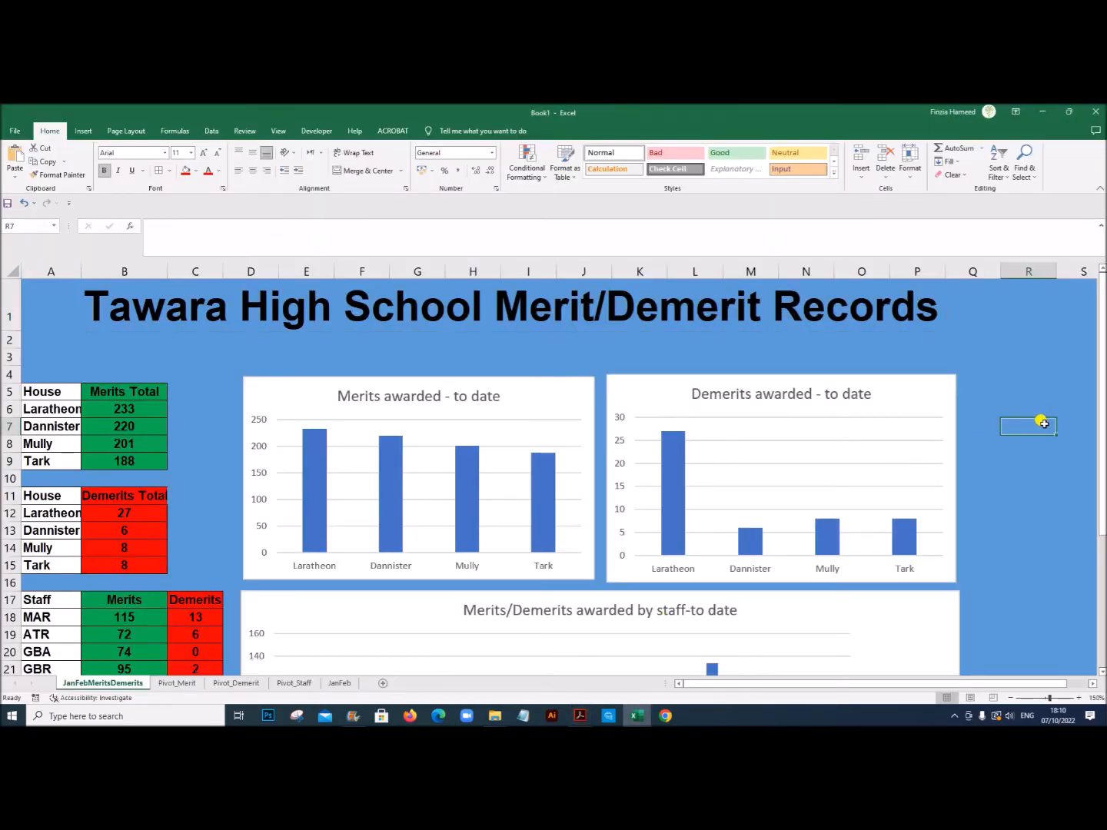
{"action": "key", "text": "ctrl+a"}
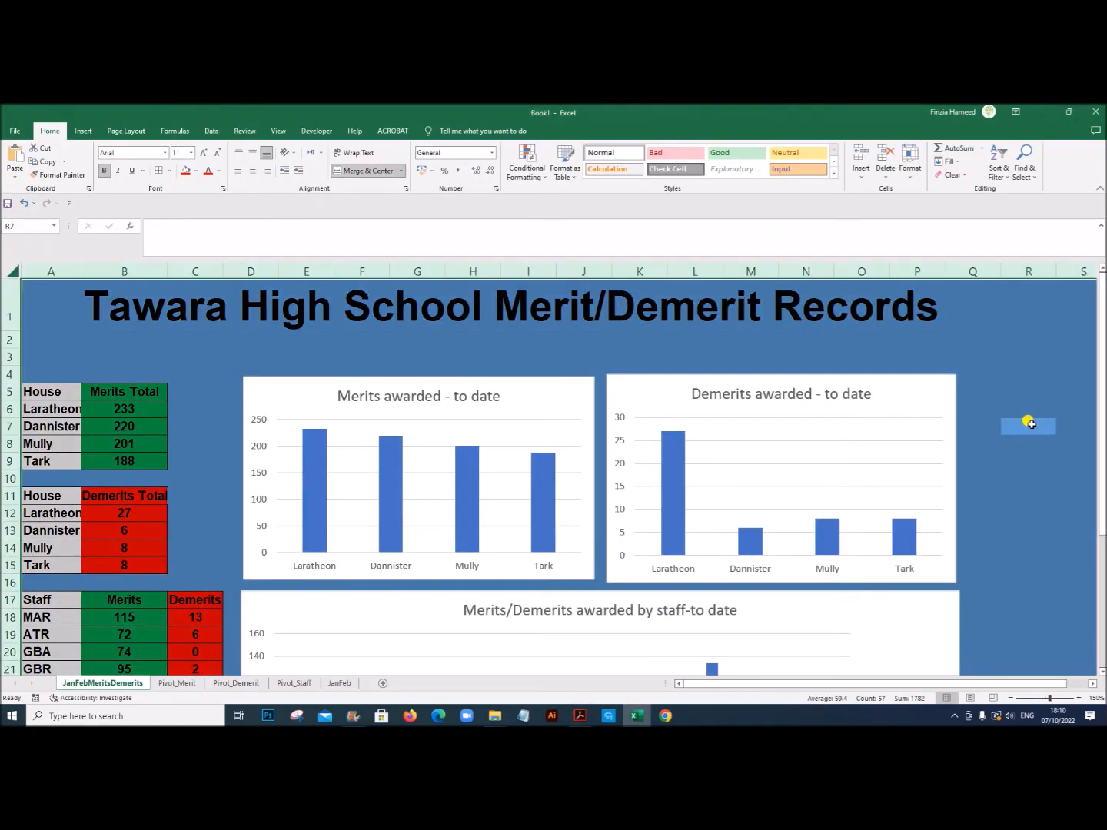
{"action": "left_click", "coordinate": [190, 153]}
{"action": "left_click", "coordinate": [179, 214]}
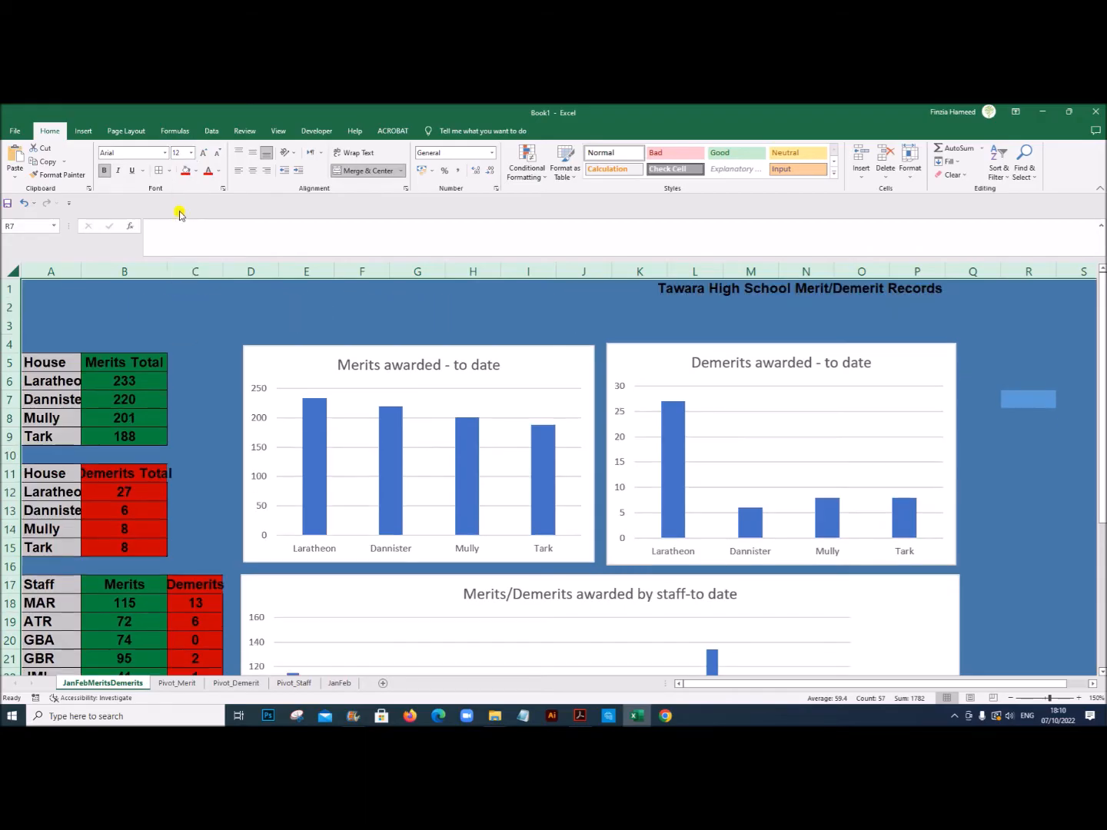
Step: Set the merged dashboard title in row 1 back to 36 pt
{"action": "left_click", "coordinate": [685, 291]}
{"action": "left_click", "coordinate": [191, 154]}
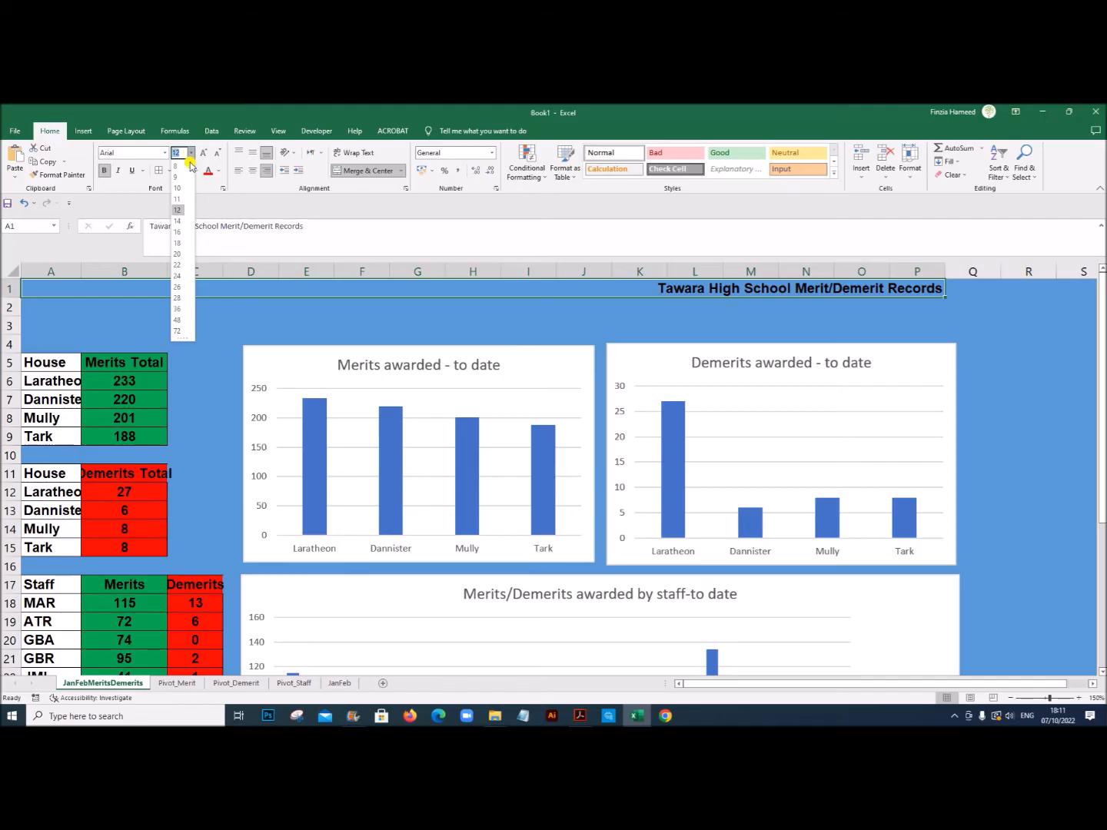
{"action": "left_click", "coordinate": [179, 308]}
{"action": "left_click", "coordinate": [1015, 390]}
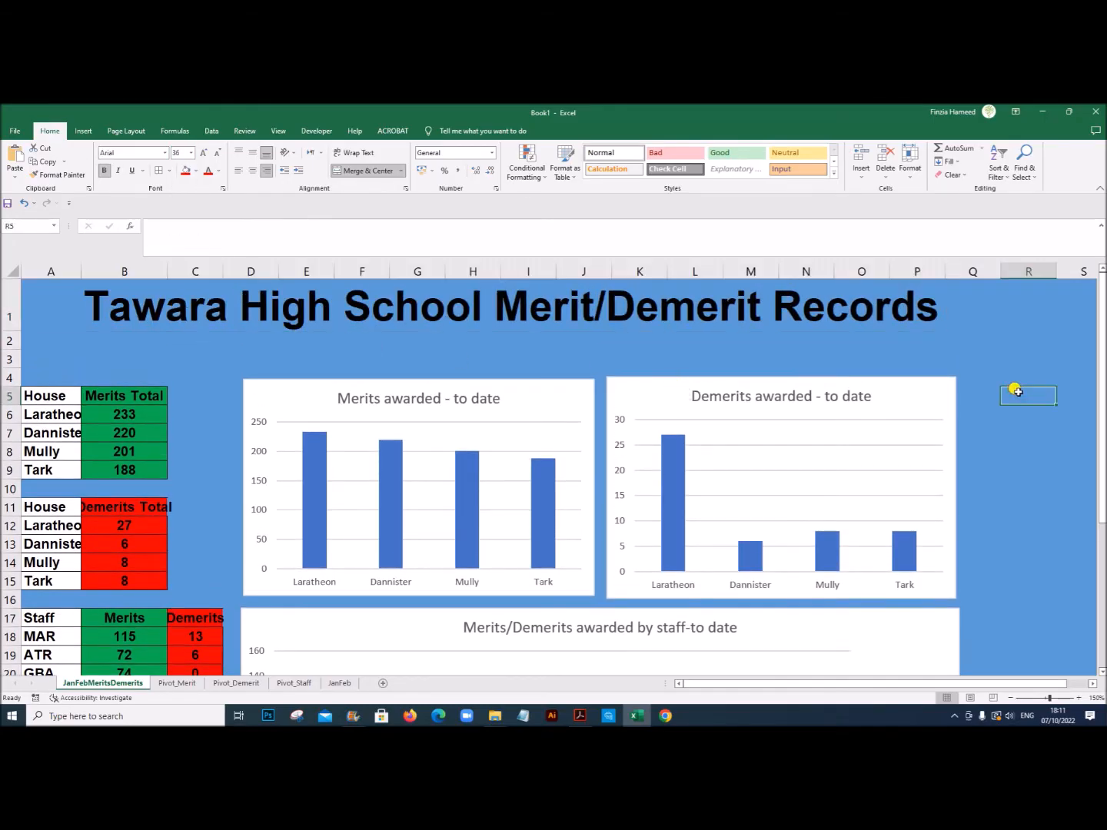
{"action": "left_click", "coordinate": [934, 309]}
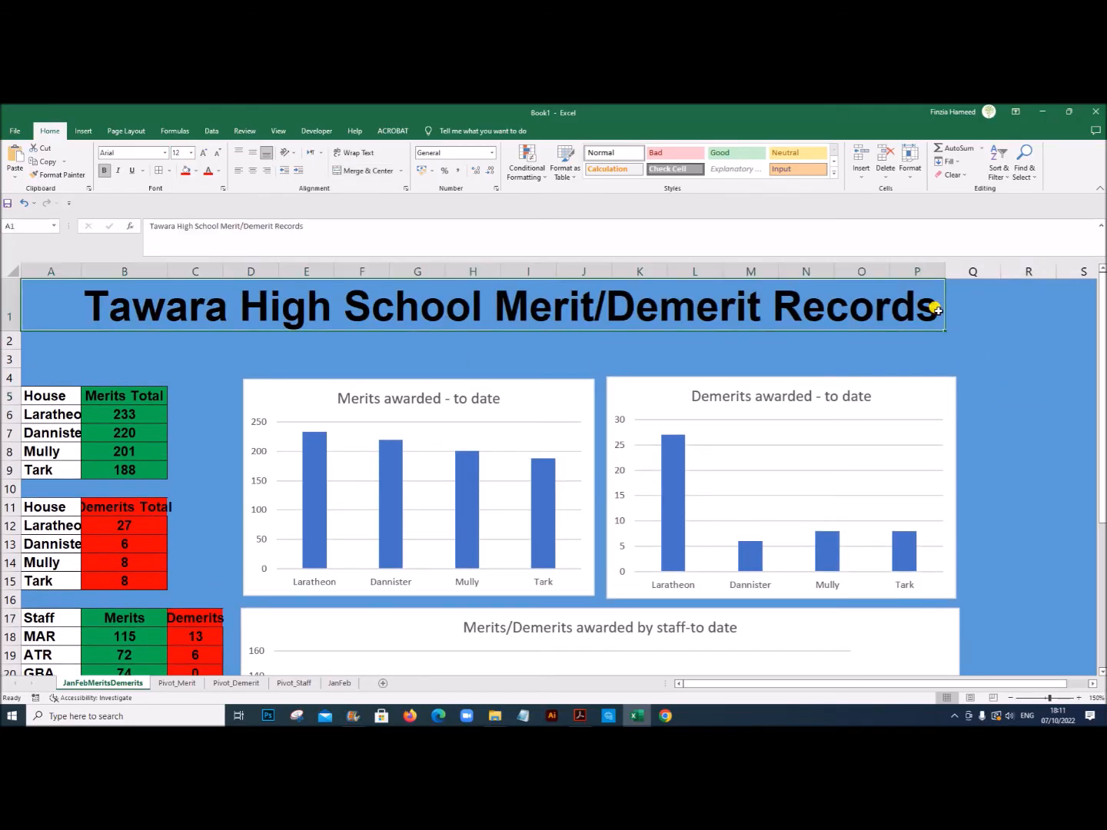
Step: Narrow the Demerits awarded - to date chart slightly so its outer edge lines up with the end of the title across column P
{"action": "left_click", "coordinate": [944, 482]}
{"action": "left_click_drag", "start_coordinate": [951, 482], "coordinate": [939, 477]}
{"action": "scroll", "coordinate": [983, 460], "scroll_direction": "down", "scroll_amount": 4}
{"action": "scroll", "coordinate": [957, 474], "scroll_direction": "up", "scroll_amount": 2}
{"action": "scroll", "coordinate": [957, 474], "scroll_direction": "up", "scroll_amount": 2}
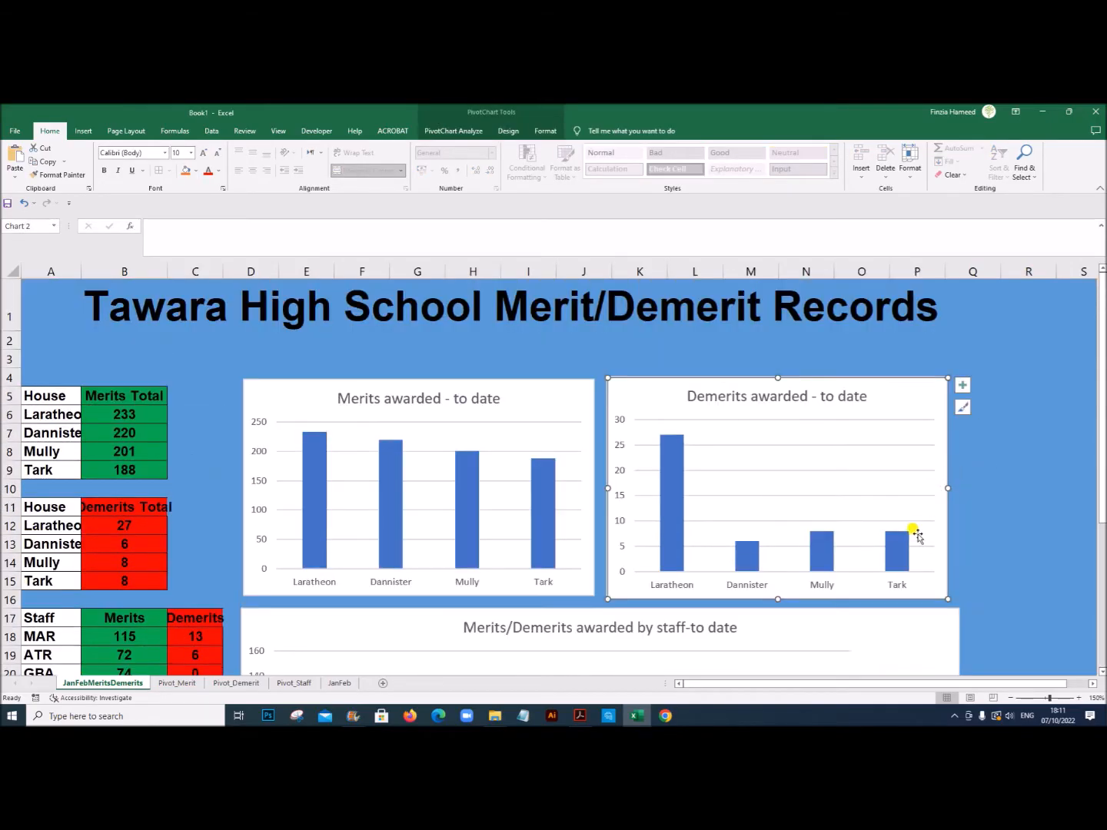
Step: Change the dashboard title's font colour to the standard yellow
{"action": "left_click", "coordinate": [492, 294]}
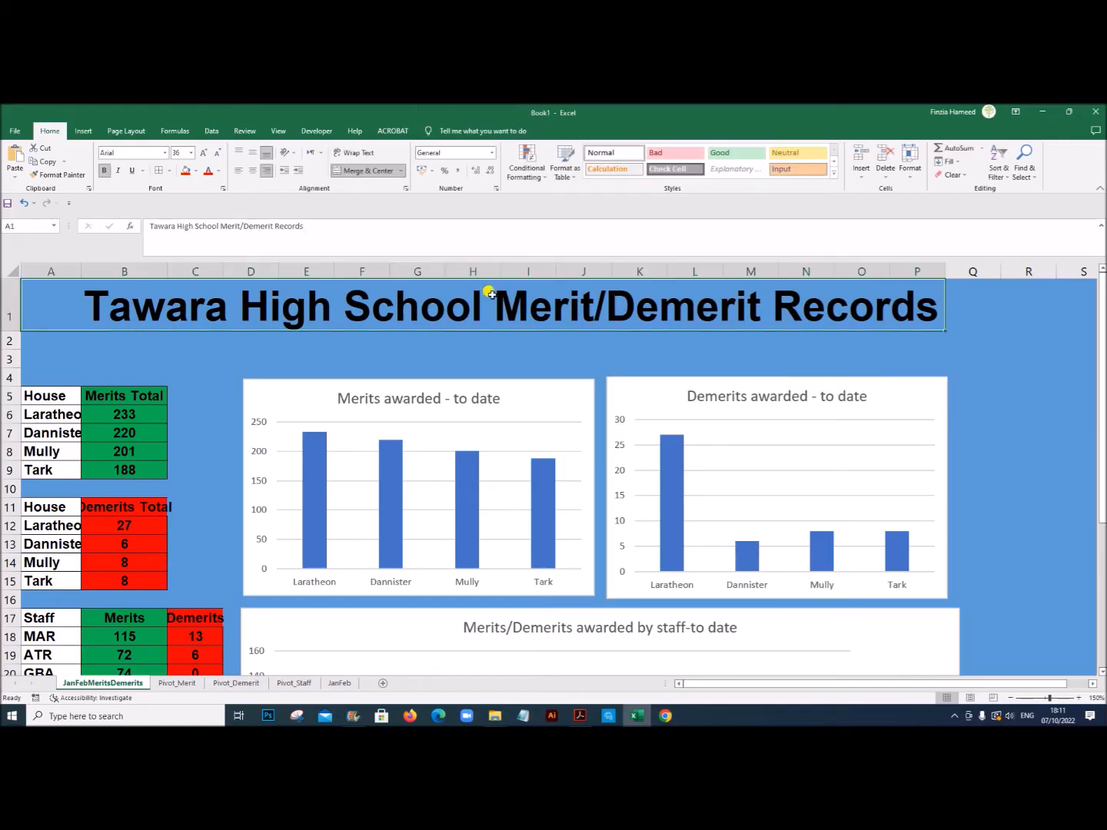
{"action": "left_click", "coordinate": [218, 173]}
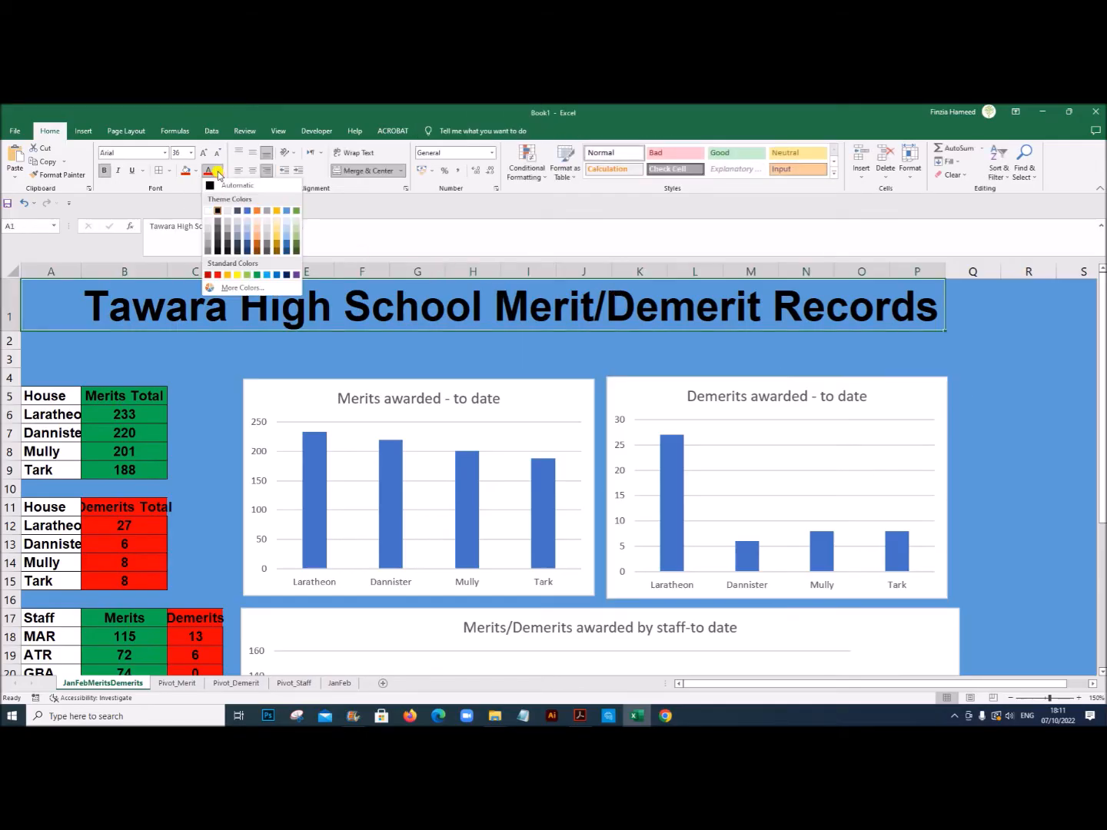
{"action": "left_click", "coordinate": [241, 275]}
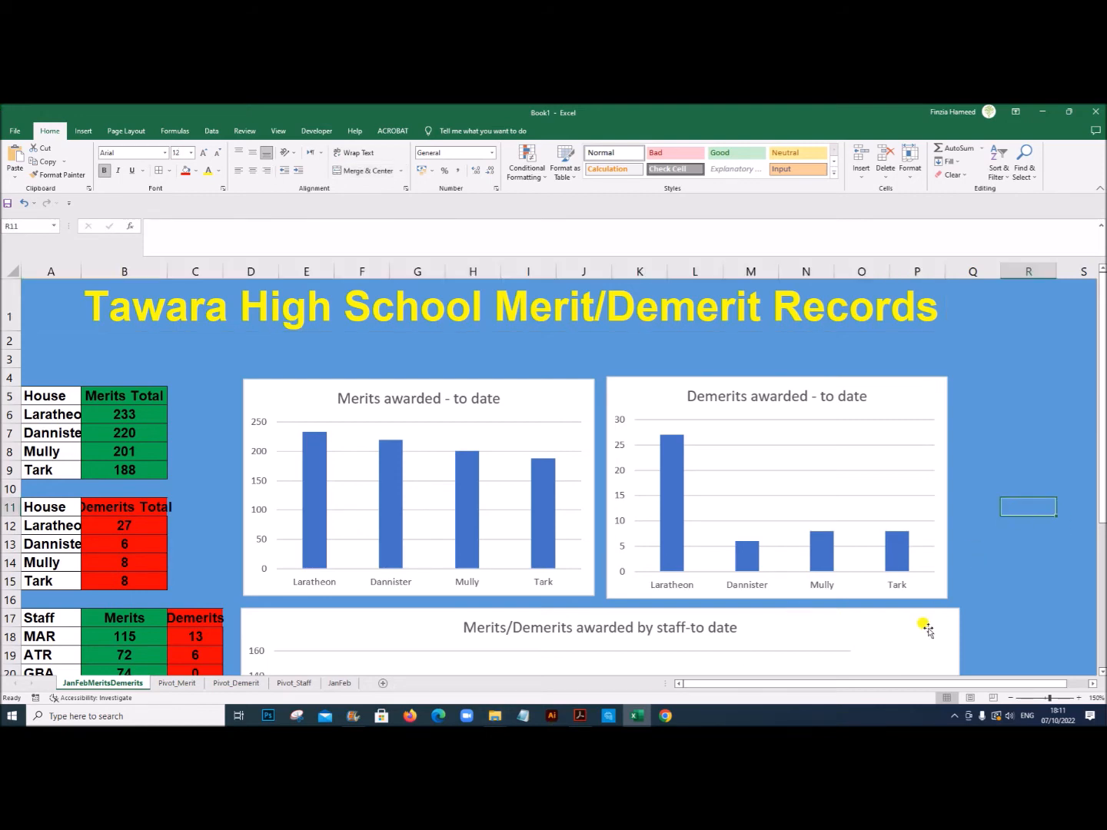
Step: Narrow the Merits/Demerits awarded by staff chart slightly so its outer edge aligns with the Demerits chart above it
{"action": "scroll", "coordinate": [920, 628], "scroll_direction": "down", "scroll_amount": 1}
{"action": "left_click", "coordinate": [902, 578]}
{"action": "scroll", "coordinate": [969, 621], "scroll_direction": "down", "scroll_amount": 2}
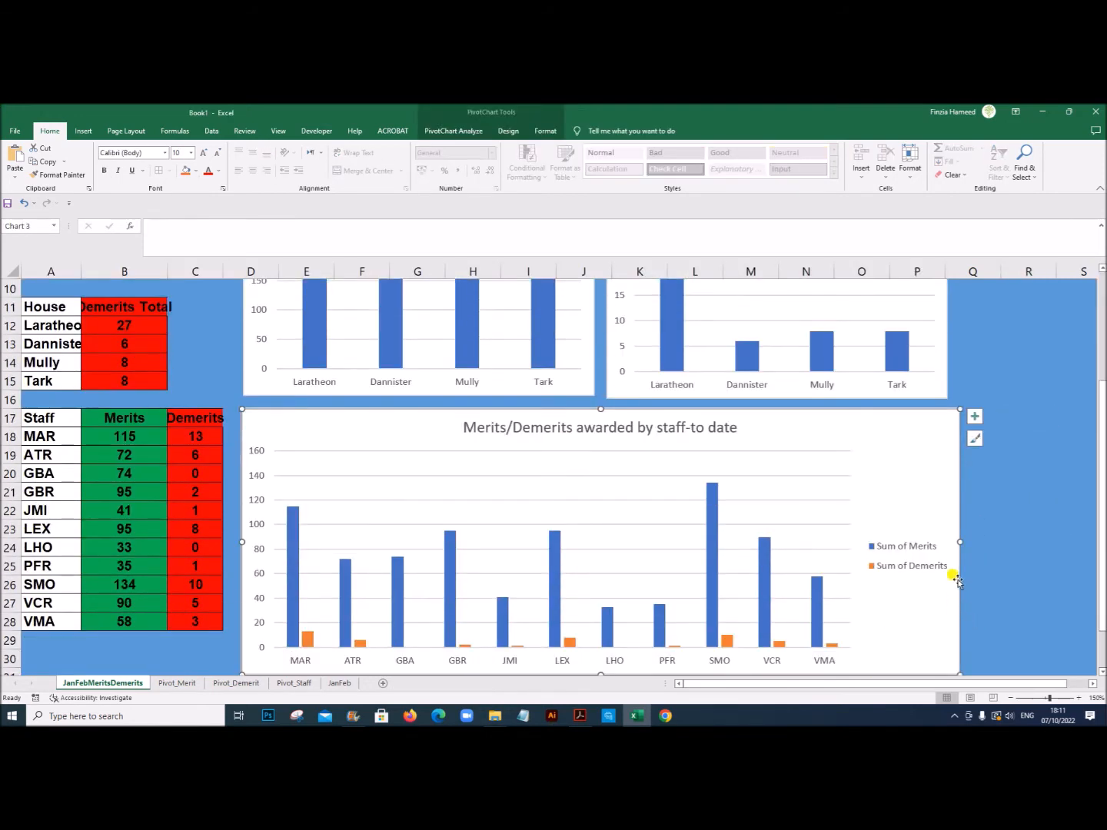
{"action": "left_click_drag", "start_coordinate": [960, 542], "coordinate": [950, 542]}
{"action": "left_click", "coordinate": [992, 532]}
{"action": "scroll", "coordinate": [923, 553], "scroll_direction": "up", "scroll_amount": 3}
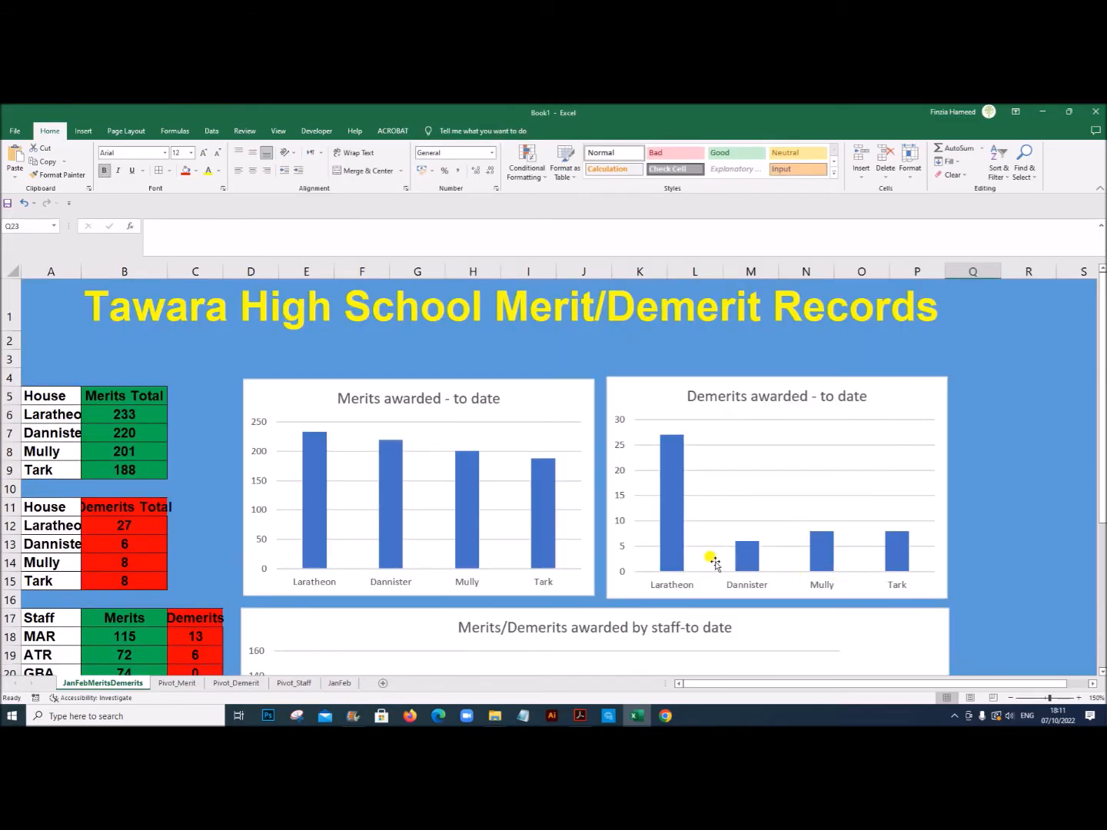
Step: Shorten the Demerits awarded - to date chart slightly so its lower edge is about level with the Merits chart
{"action": "left_click", "coordinate": [727, 594]}
{"action": "left_click_drag", "start_coordinate": [778, 599], "coordinate": [776, 593]}
{"action": "left_click", "coordinate": [1018, 599]}
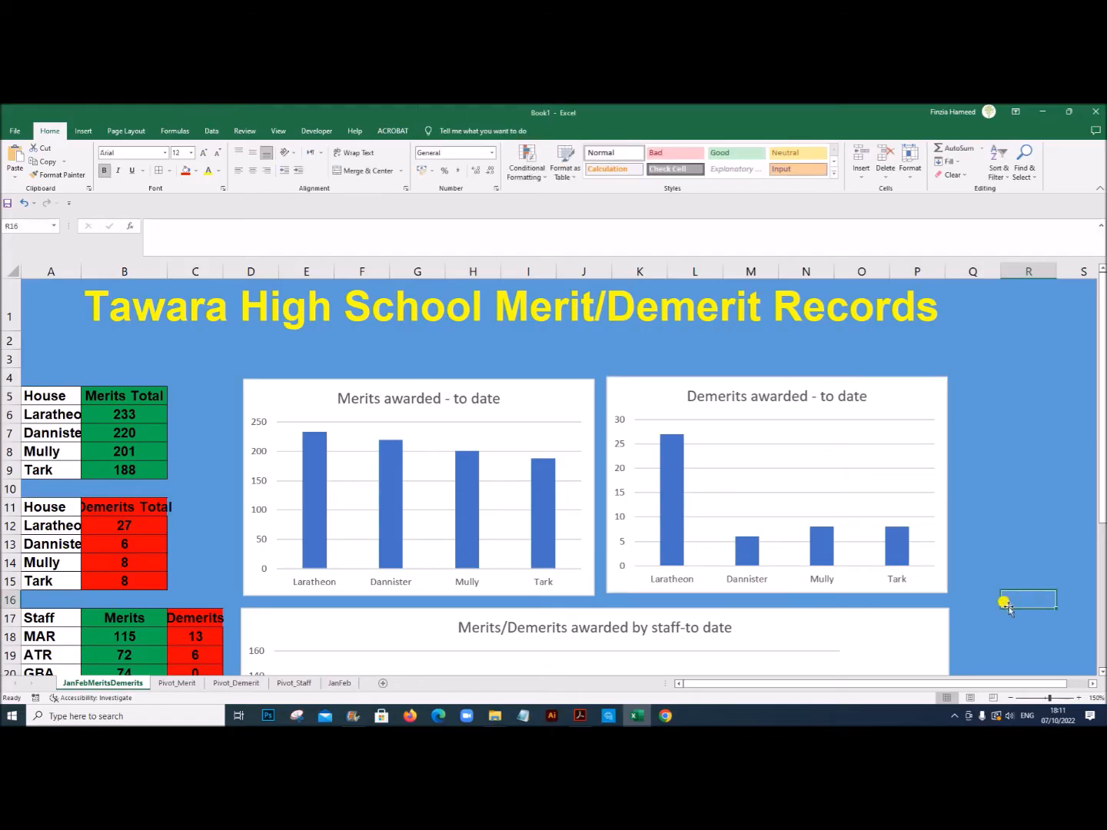
Step: Review the text-formatting requirements in the exam PDF in Acrobat, then check the font size of all three chart titles back in Excel
{"action": "scroll", "coordinate": [1003, 607], "scroll_direction": "down", "scroll_amount": 1}
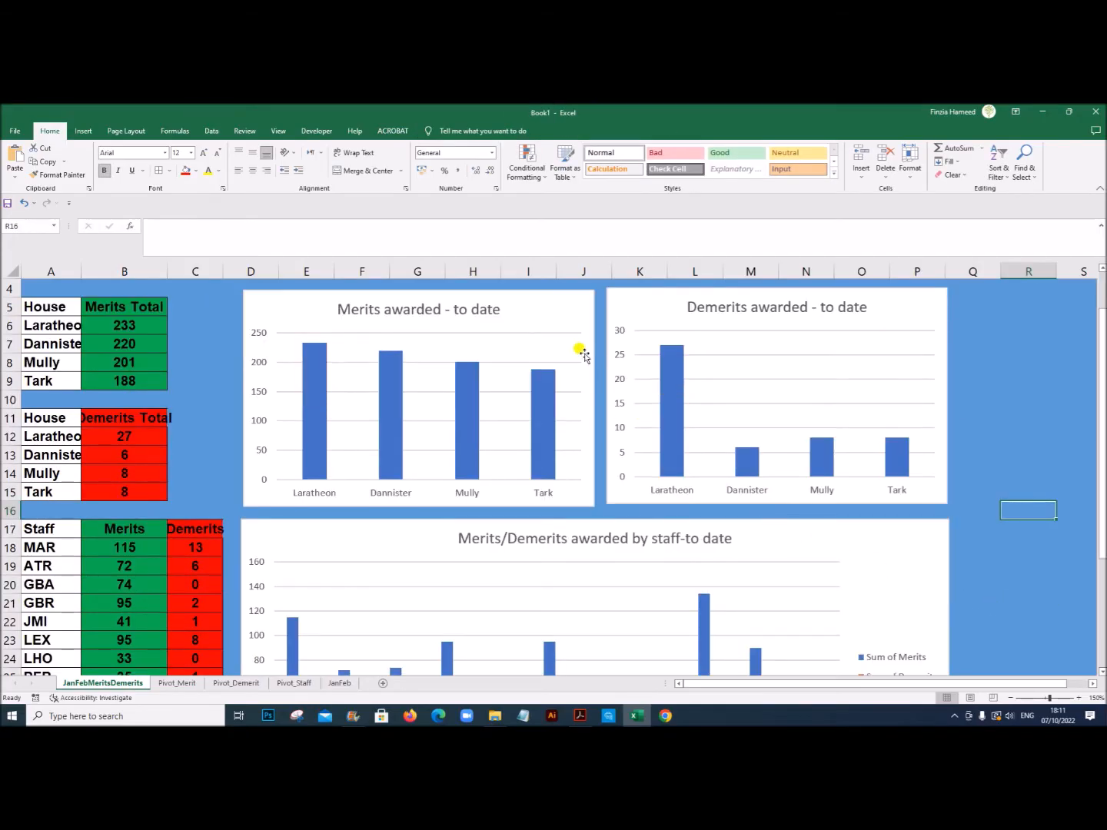
{"action": "left_click", "coordinate": [562, 323]}
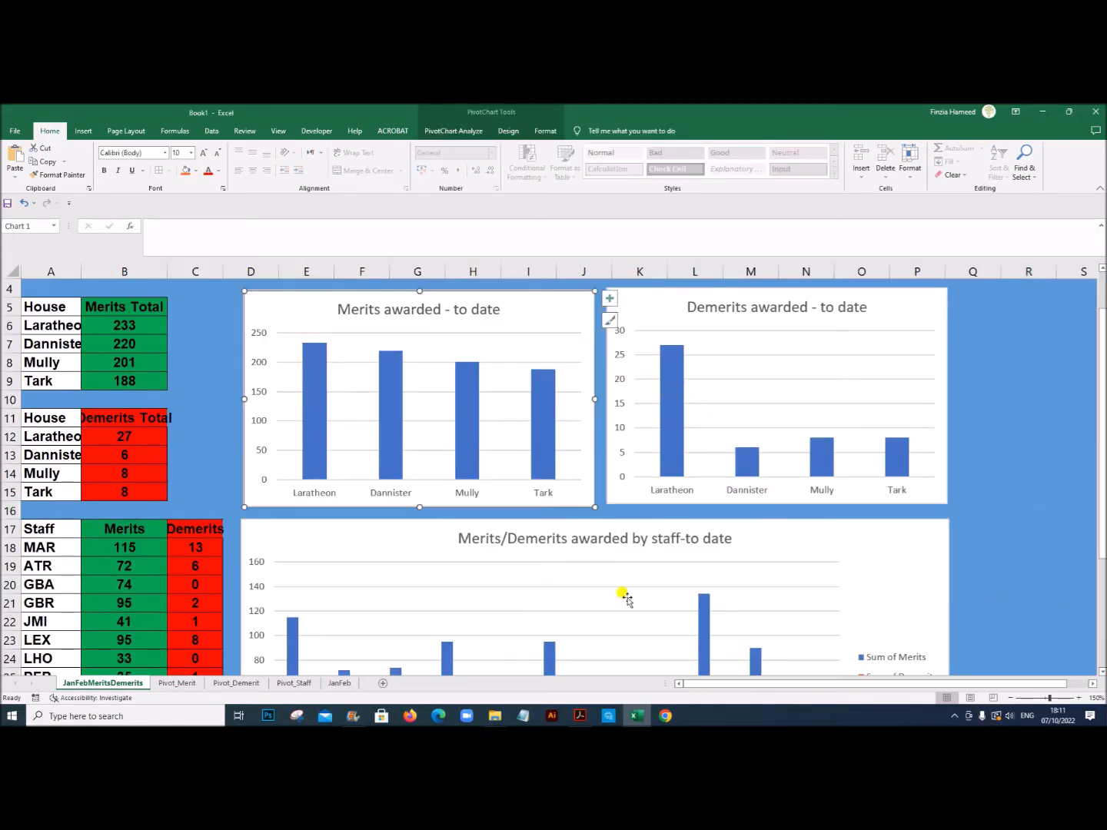
{"action": "left_click", "coordinate": [581, 716]}
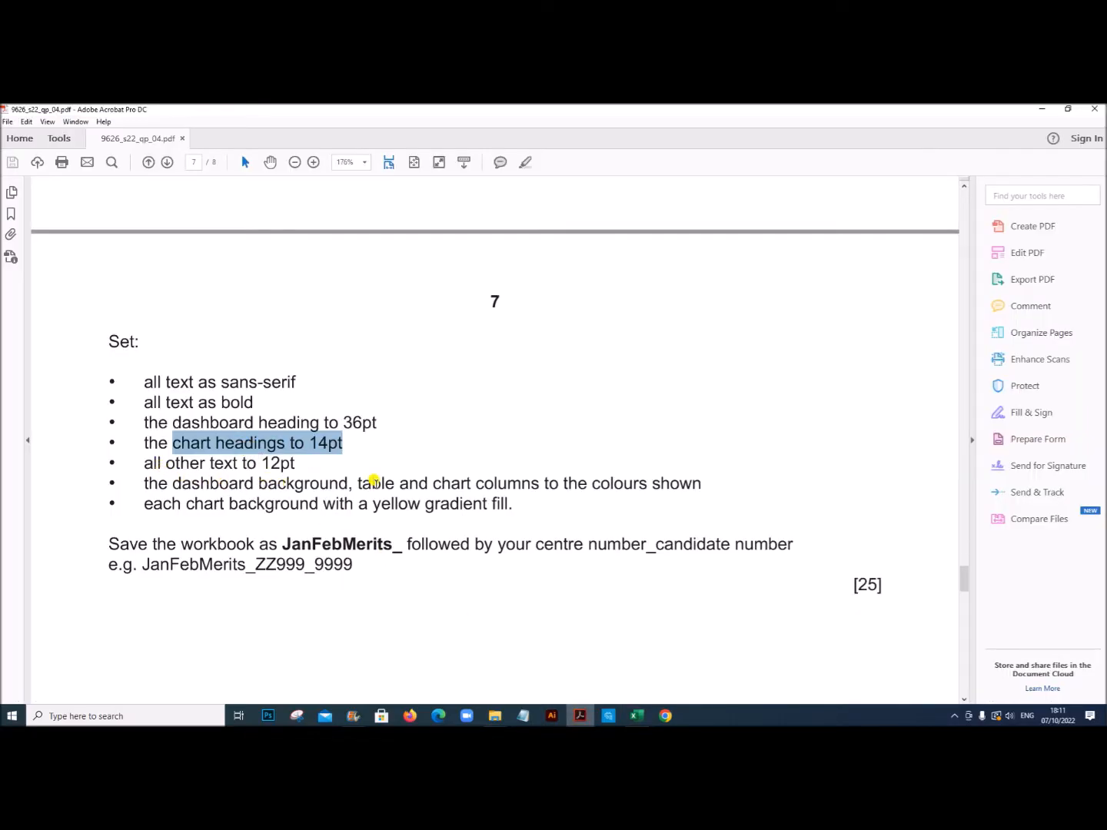
{"action": "left_click", "coordinate": [636, 715]}
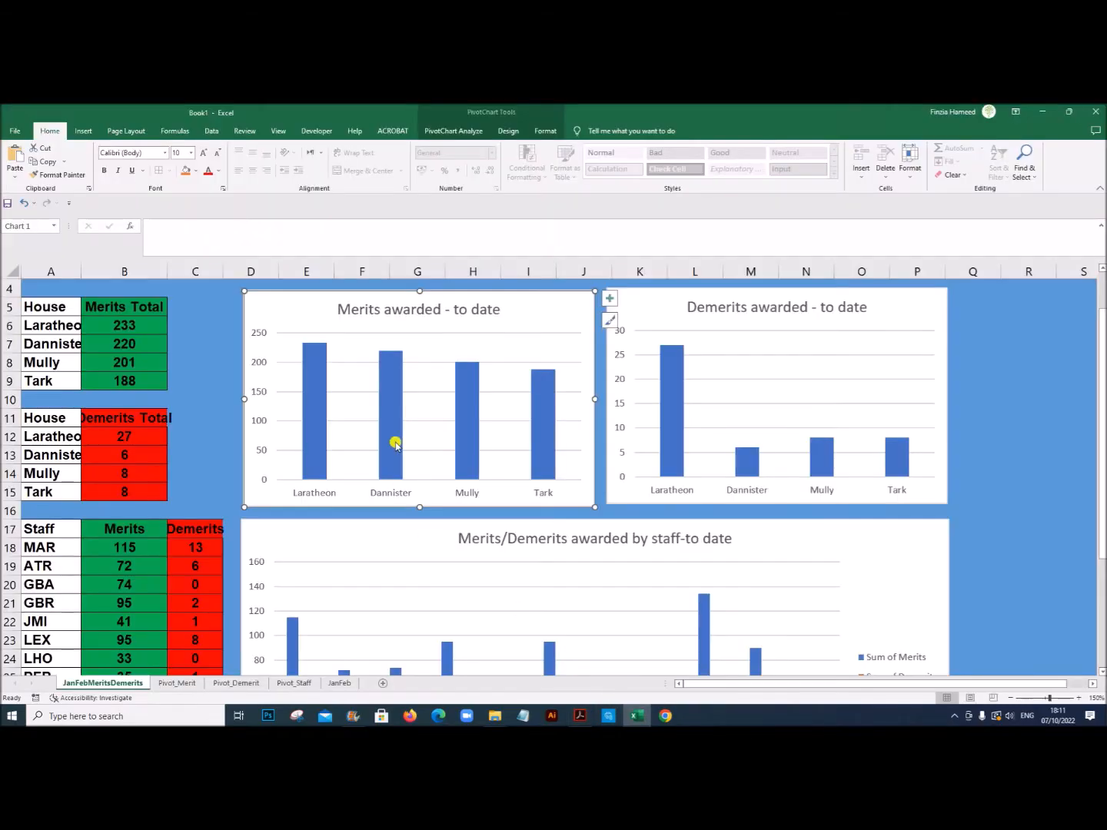
{"action": "left_click", "coordinate": [398, 312]}
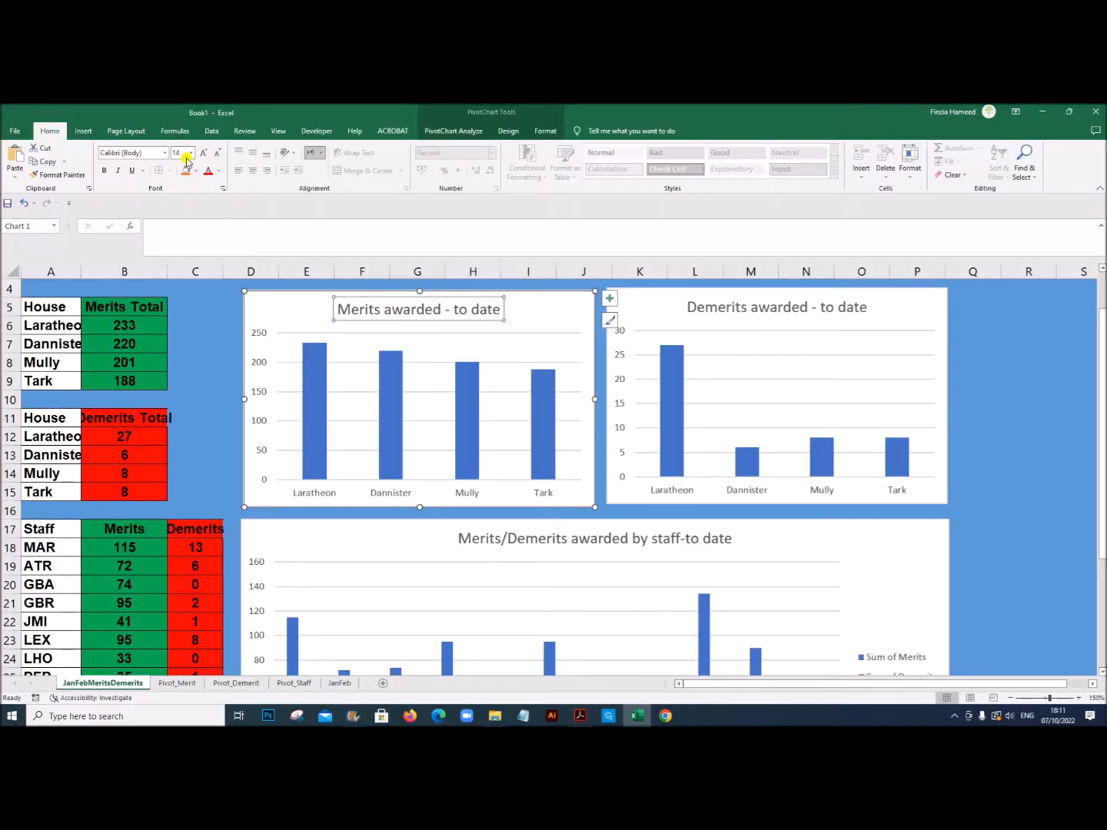
{"action": "left_click", "coordinate": [800, 305]}
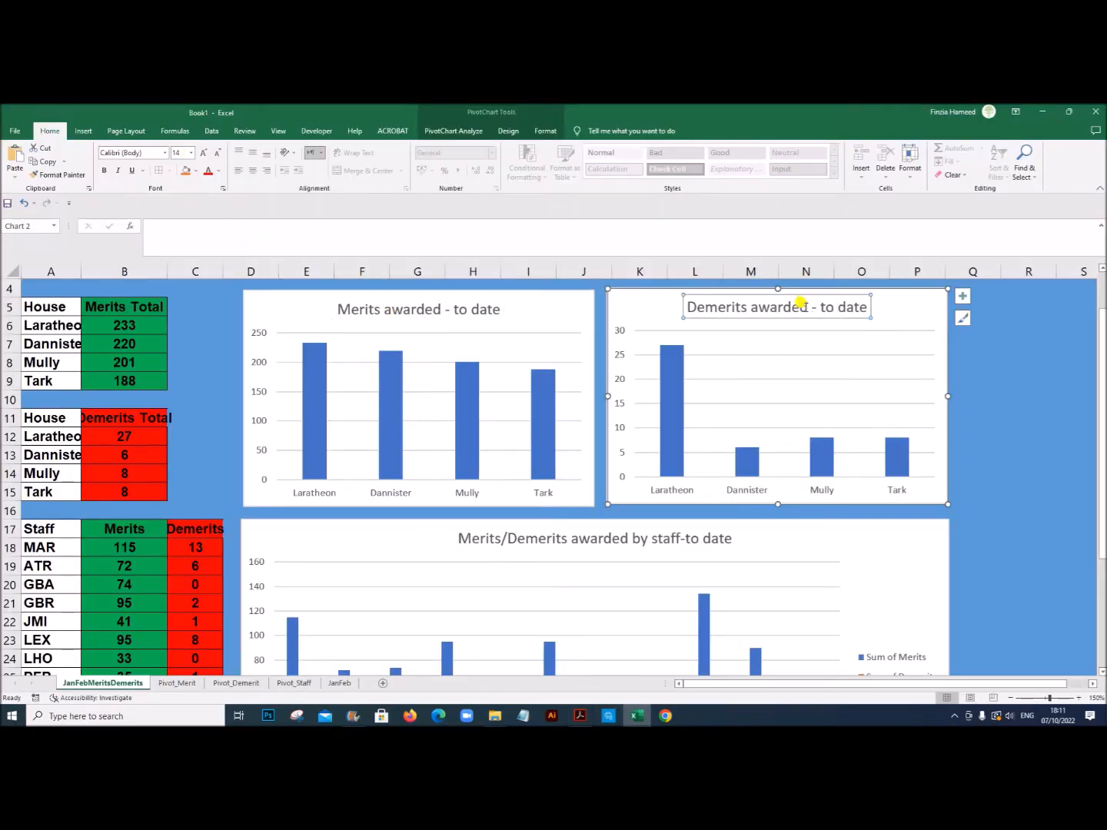
{"action": "left_click", "coordinate": [511, 541]}
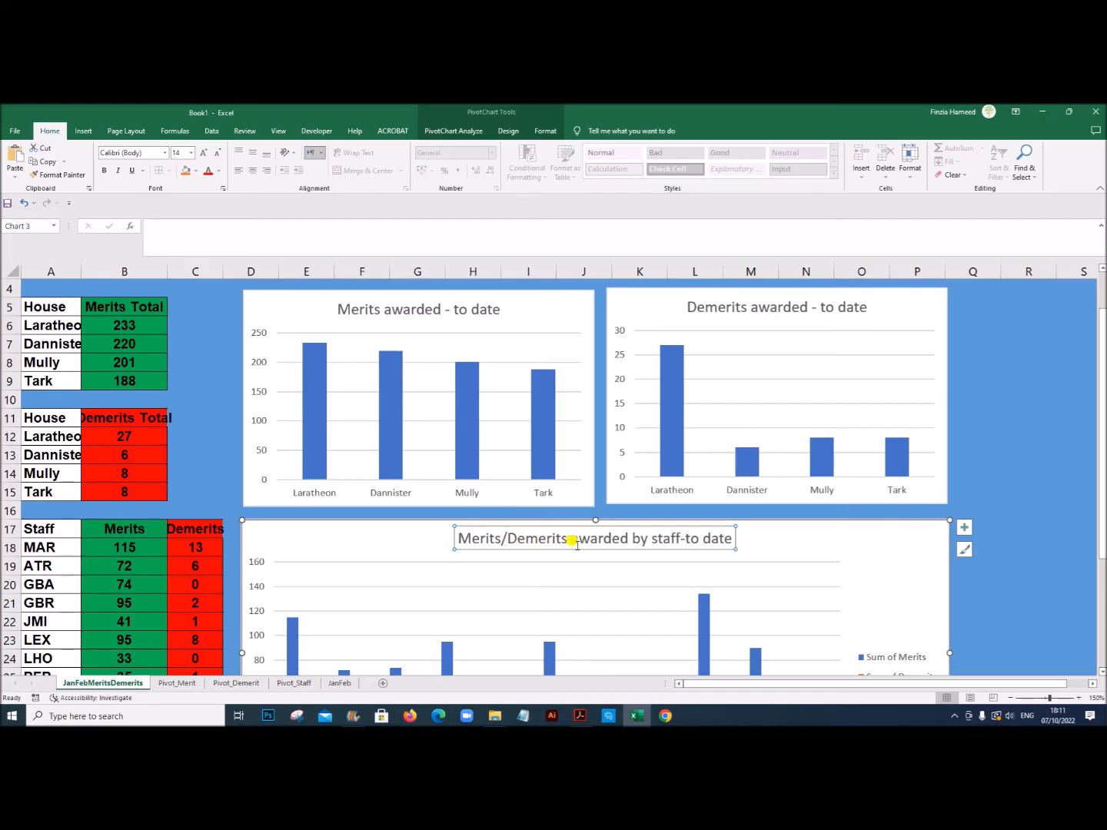
Step: Set the house labels and the vertical axis numbers of the Merits awarded - to date chart to 12 pt
{"action": "left_click", "coordinate": [322, 499]}
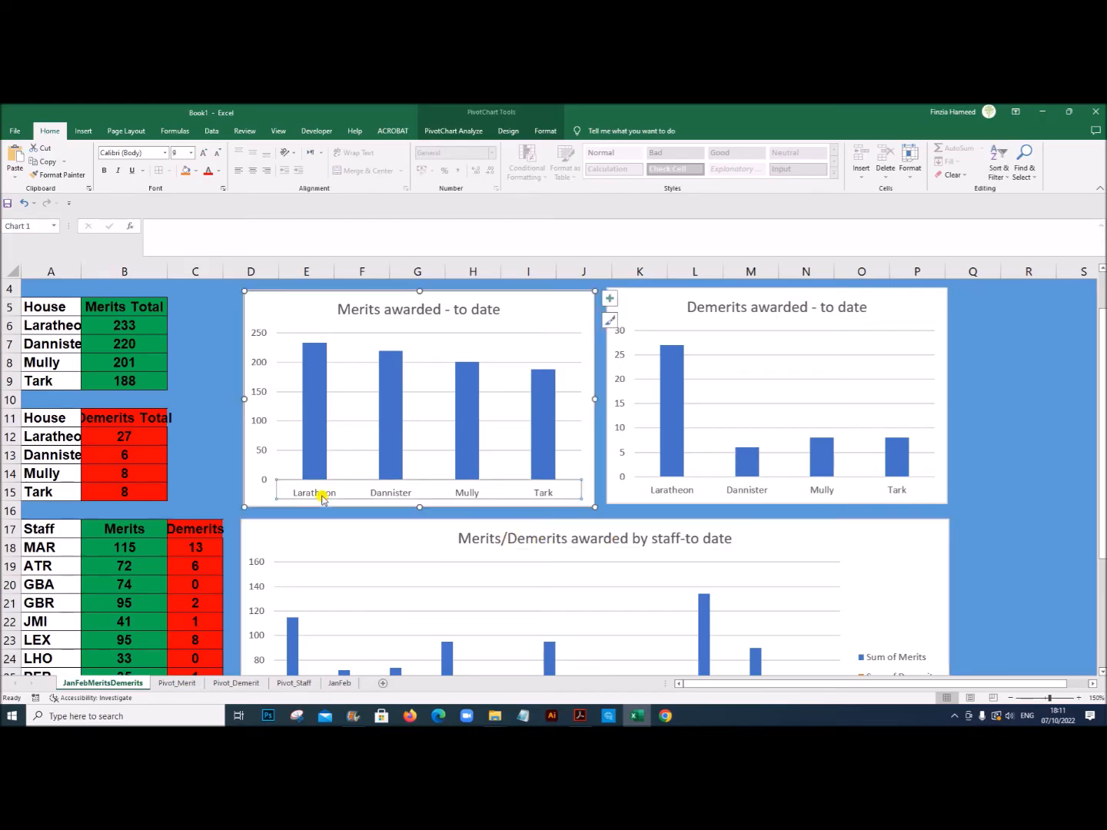
{"action": "left_click", "coordinate": [193, 153]}
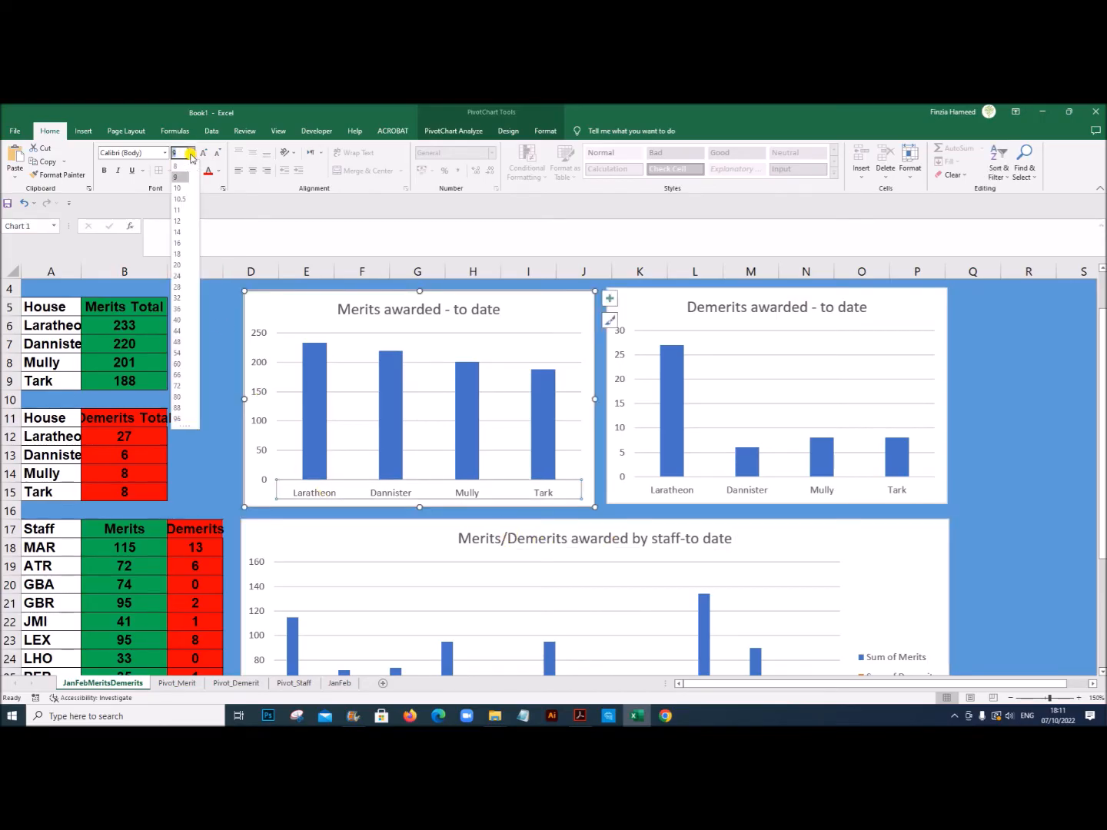
{"action": "left_click", "coordinate": [177, 222]}
{"action": "left_click", "coordinate": [258, 387]}
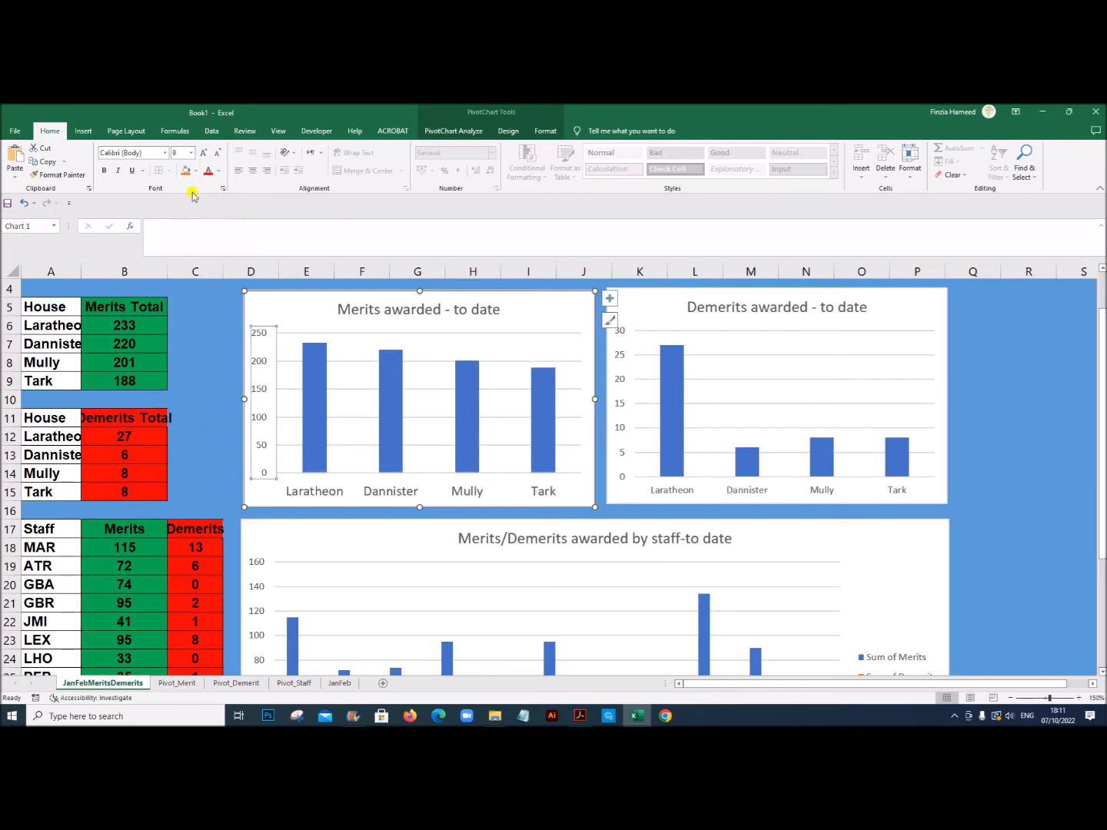
{"action": "left_click", "coordinate": [190, 153]}
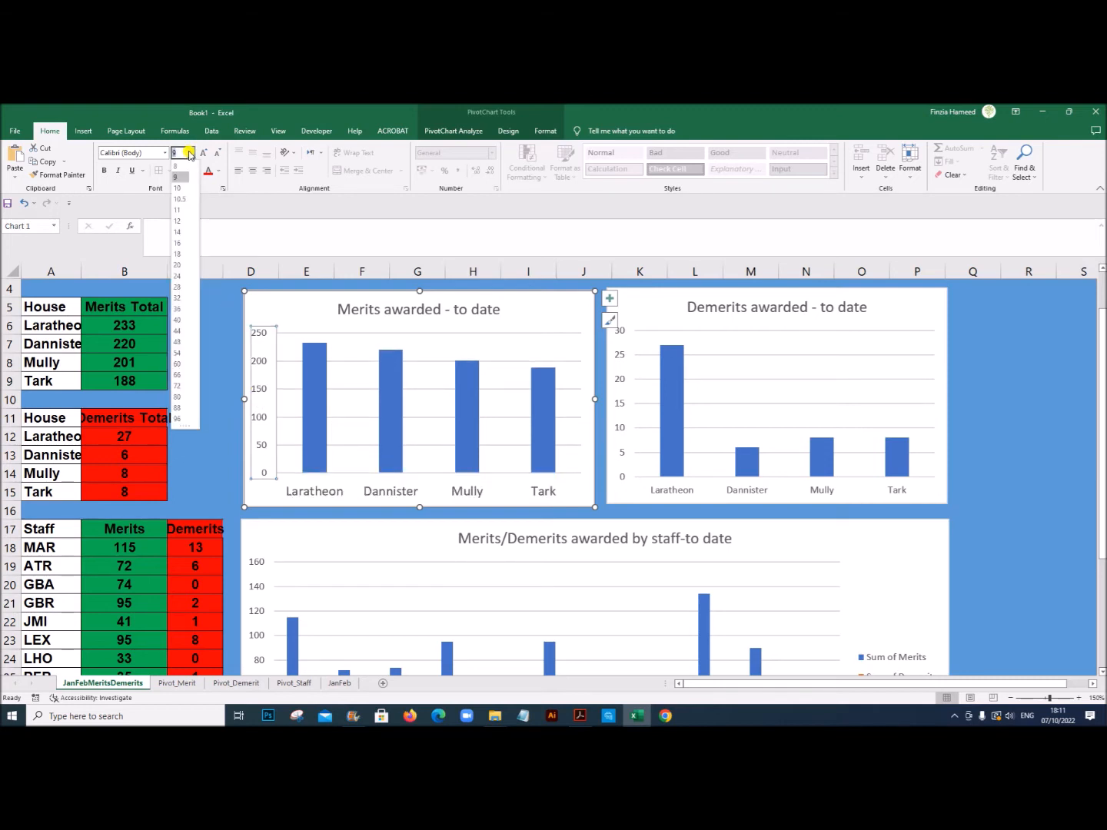
{"action": "left_click", "coordinate": [180, 221]}
Step: Change the font of both axes' labels in the Merits awarded - to date chart to Arial
{"action": "left_click", "coordinate": [156, 151]}
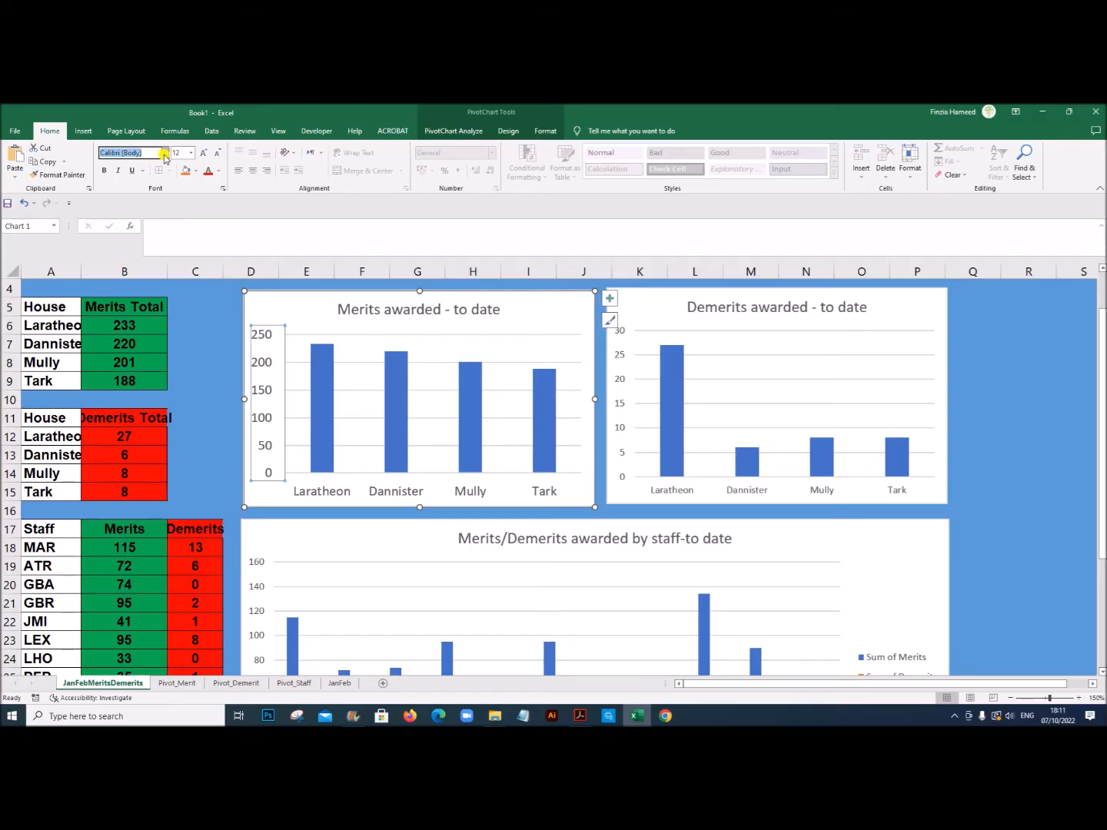
{"action": "left_click", "coordinate": [164, 153]}
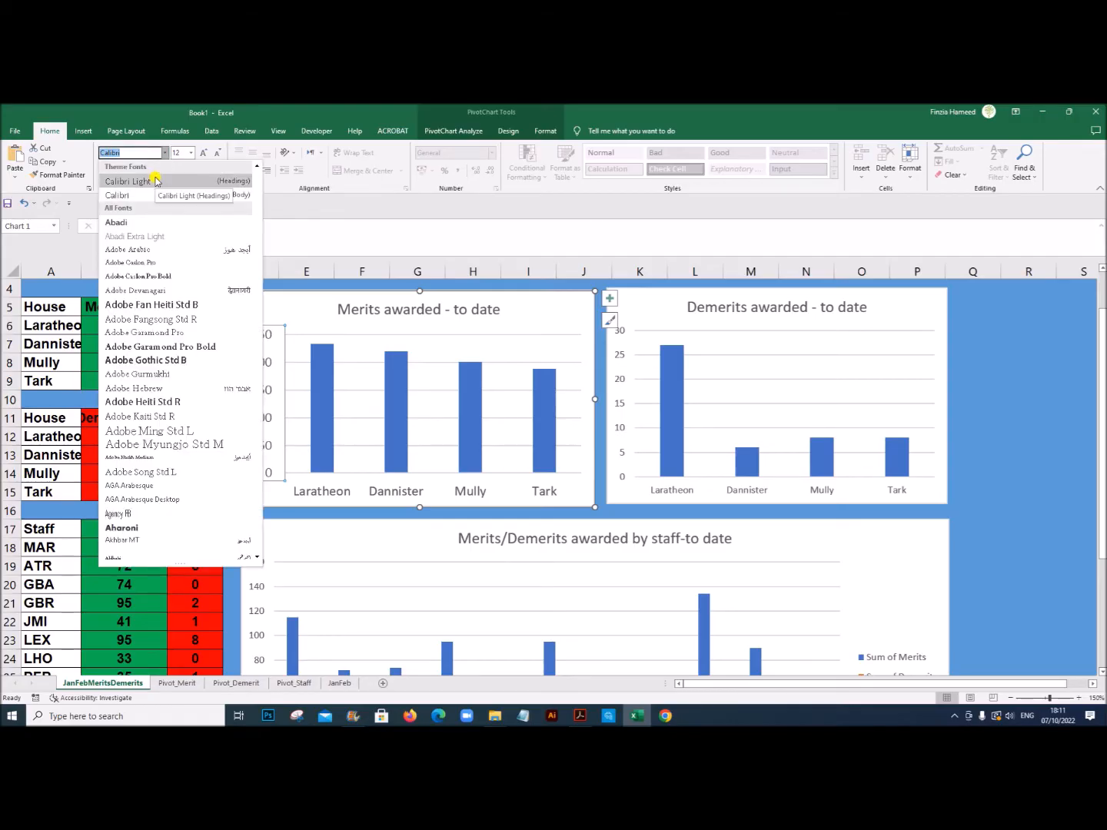
{"action": "type", "text": "Ar"}
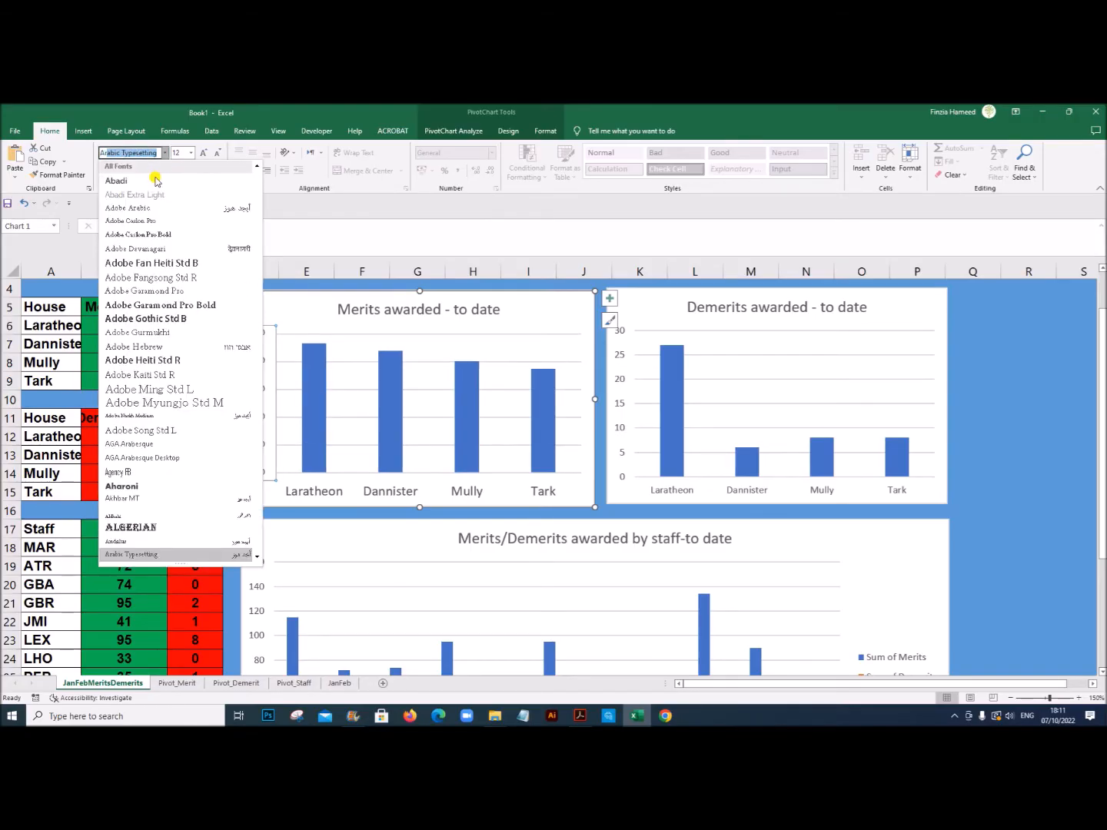
{"action": "type", "text": "ial"}
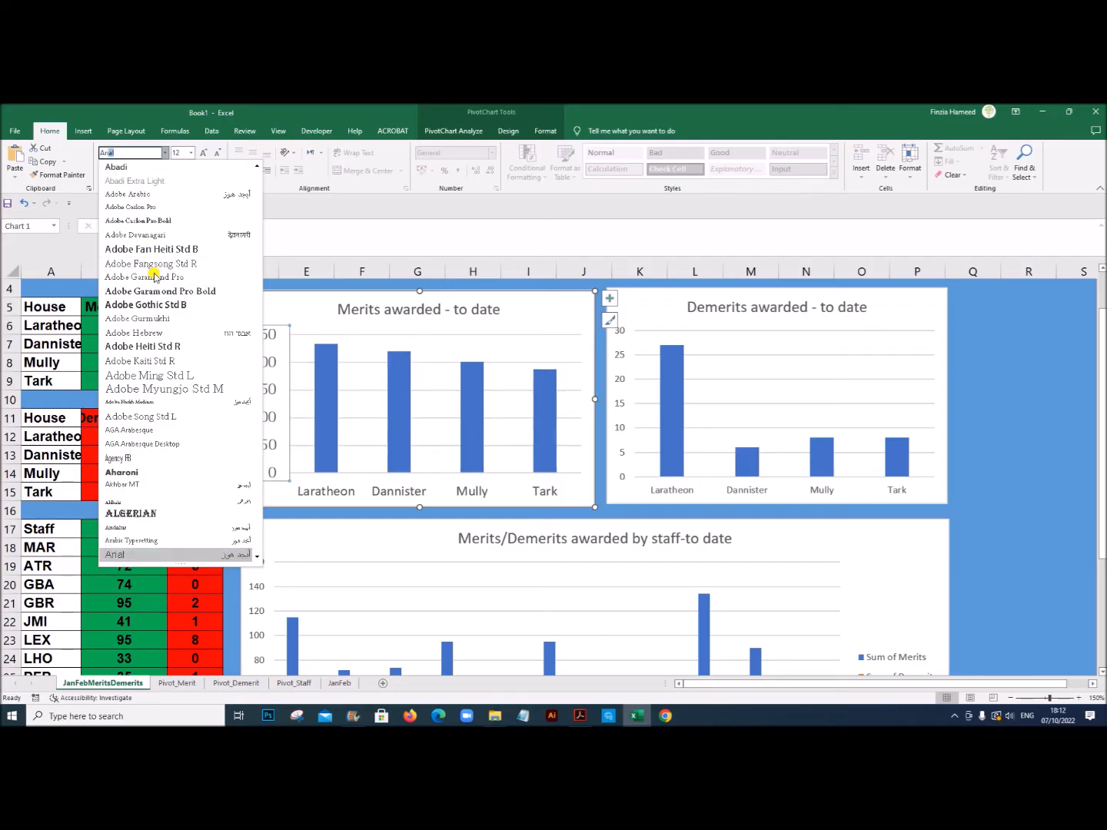
{"action": "left_click", "coordinate": [153, 554]}
{"action": "left_click", "coordinate": [310, 492]}
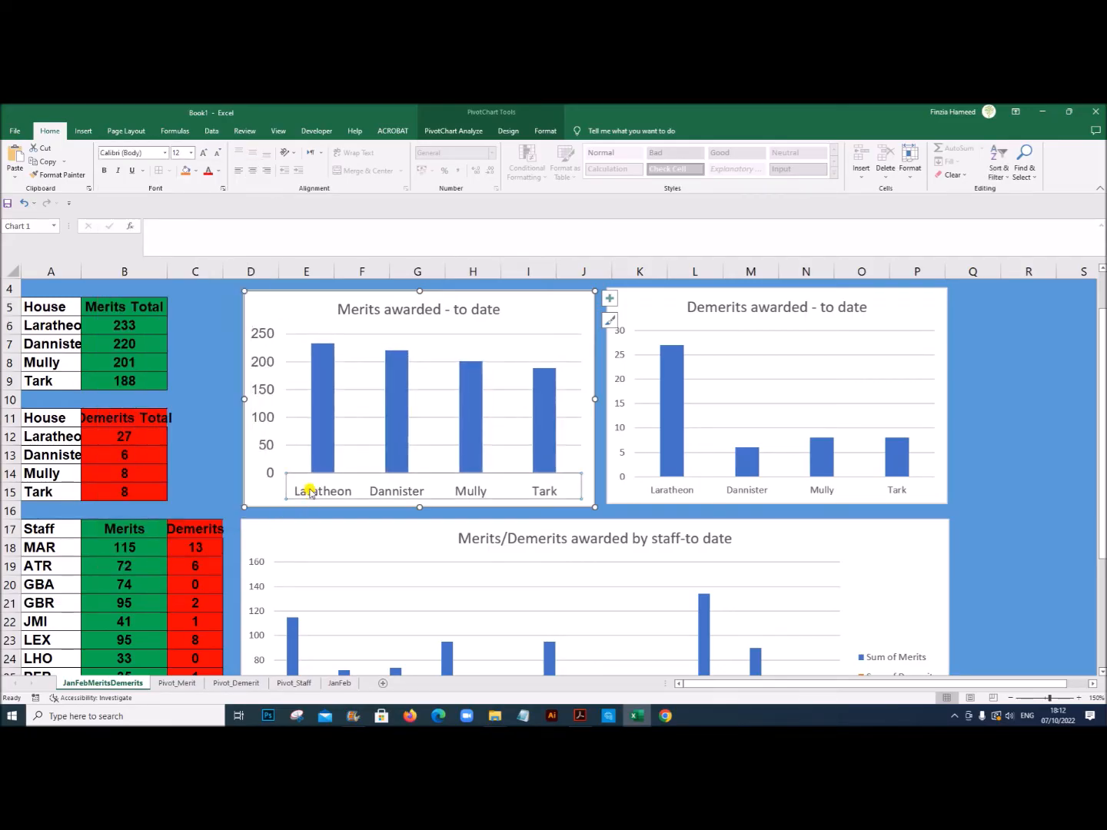
{"action": "left_click", "coordinate": [132, 154]}
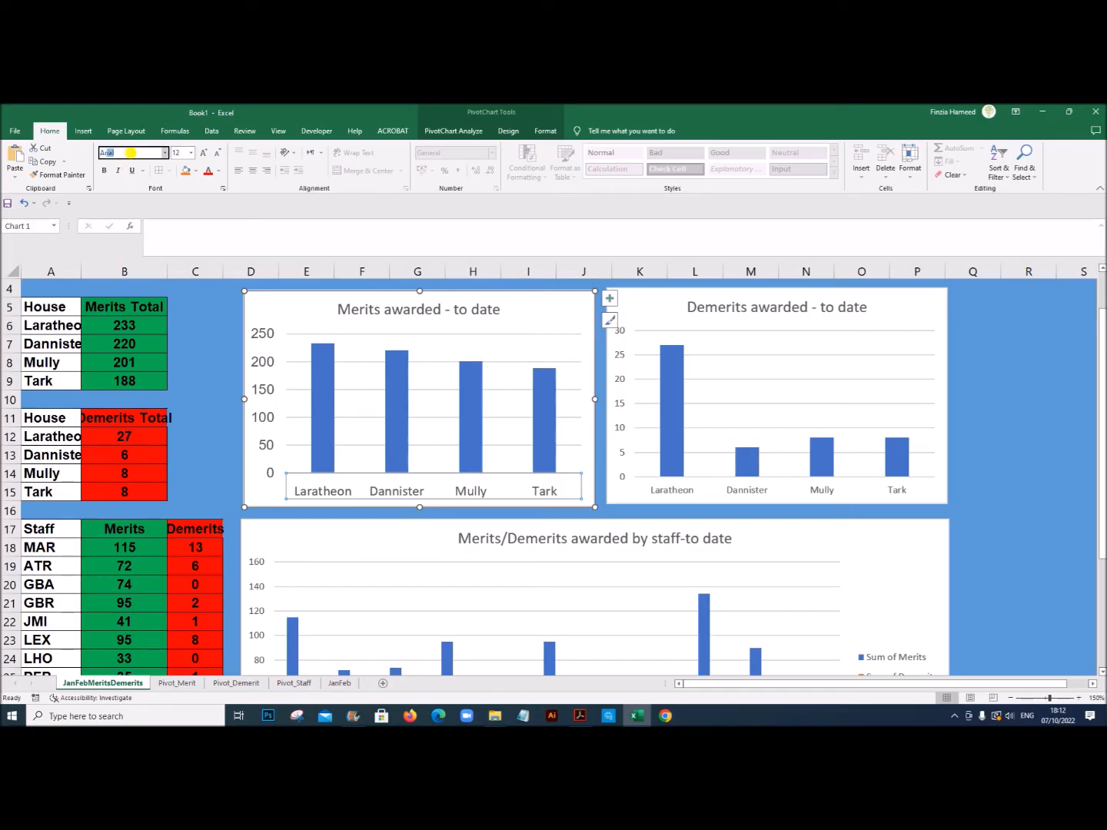
{"action": "key", "text": "Return"}
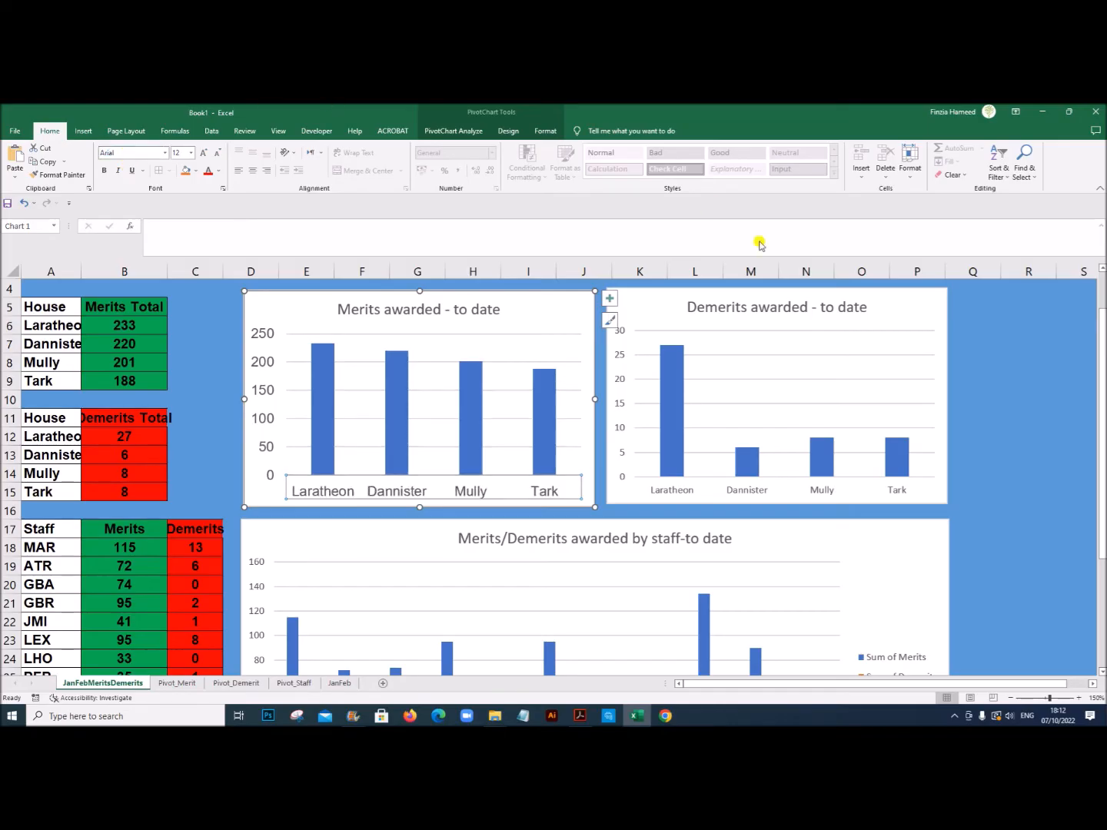
Step: Format the vertical axis numbers of the Demerits awarded - to date chart as 12 pt Arial
{"action": "left_click", "coordinate": [626, 406]}
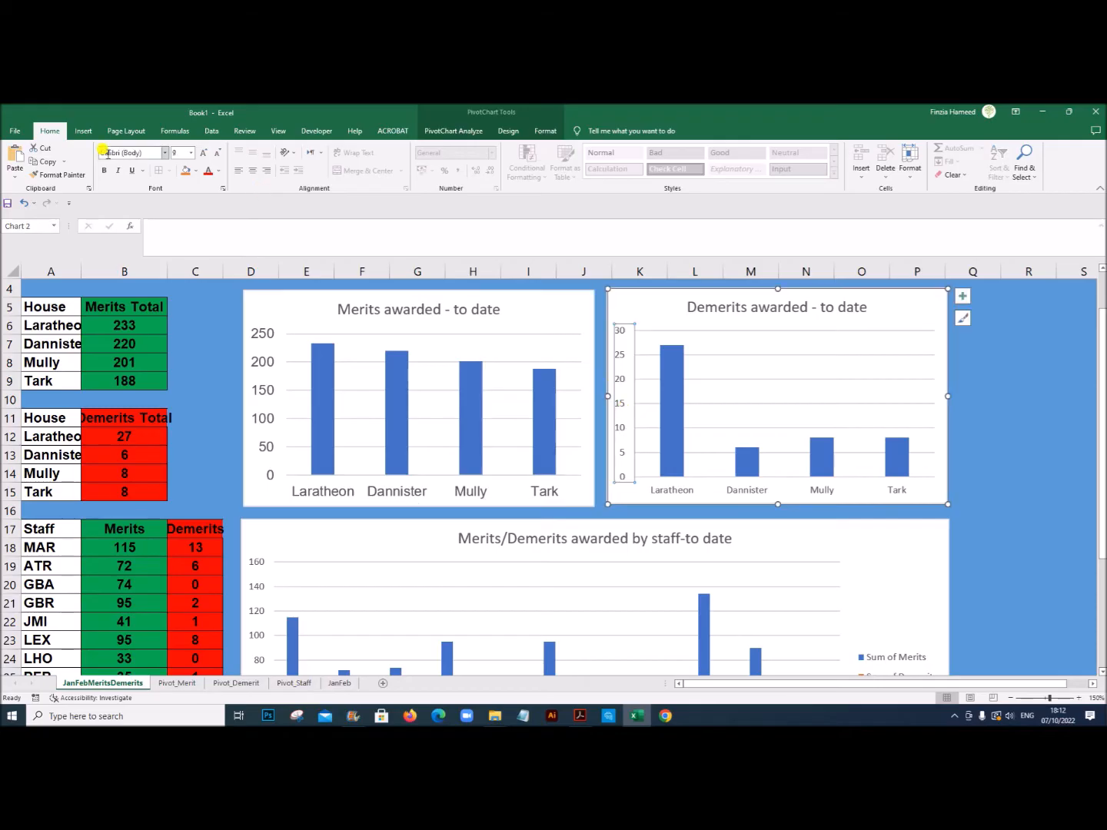
{"action": "left_click", "coordinate": [190, 157]}
{"action": "left_click", "coordinate": [179, 224]}
{"action": "left_click", "coordinate": [153, 154]}
{"action": "type", "text": "Ar"}
{"action": "key", "text": "Return"}
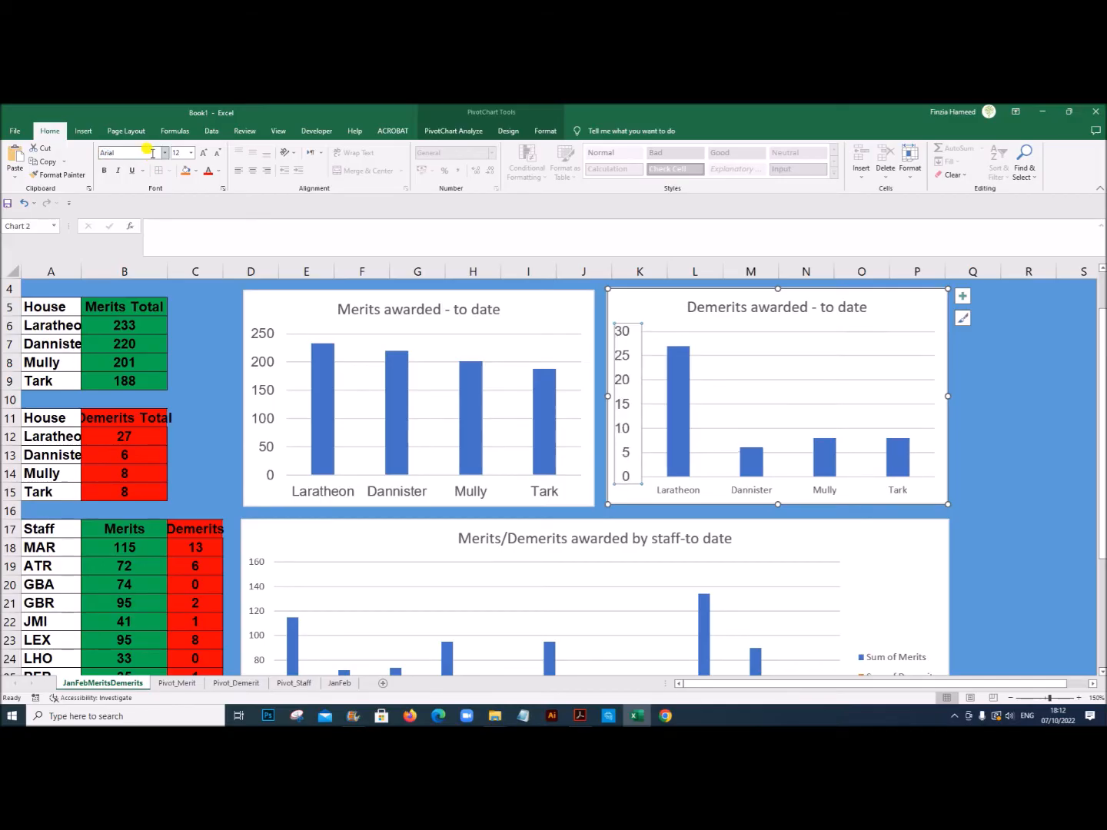
Step: Format the house labels on the horizontal axis of the Demerits awarded - to date chart as Arial 12 pt
{"action": "left_click", "coordinate": [663, 492]}
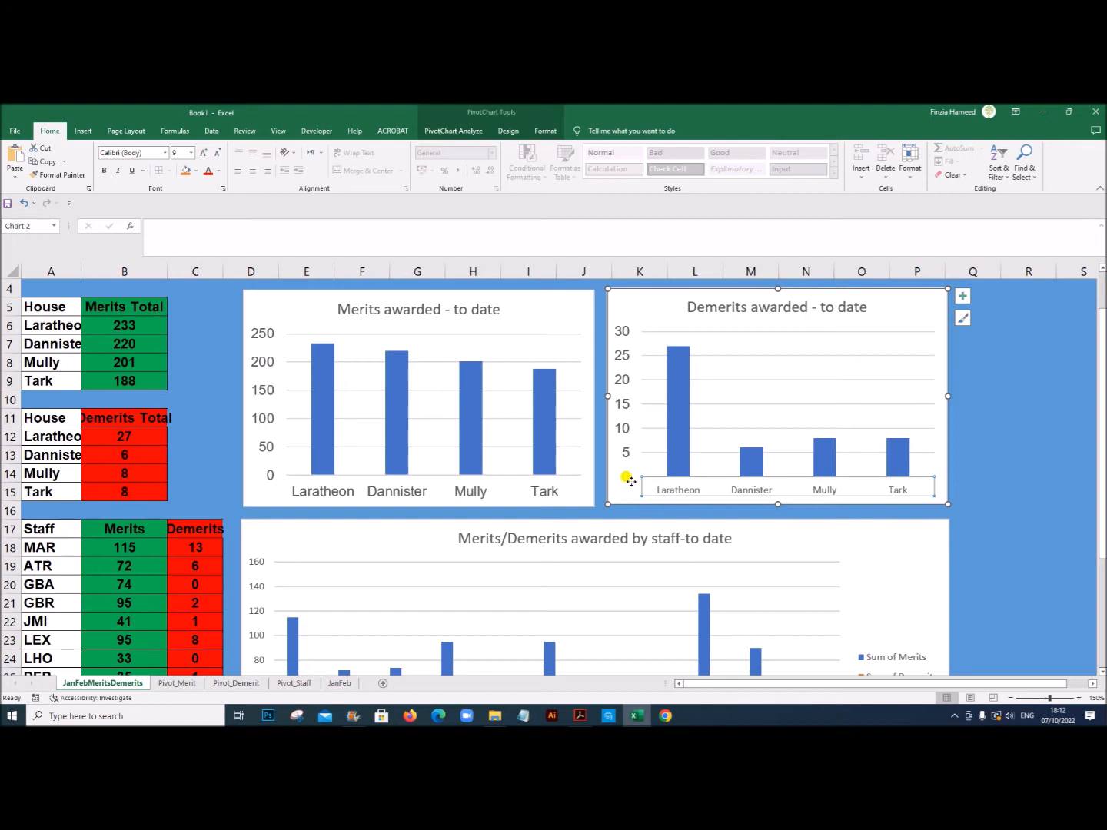
{"action": "left_click", "coordinate": [133, 149]}
{"action": "type", "text": "Ar"}
{"action": "key", "text": "Return"}
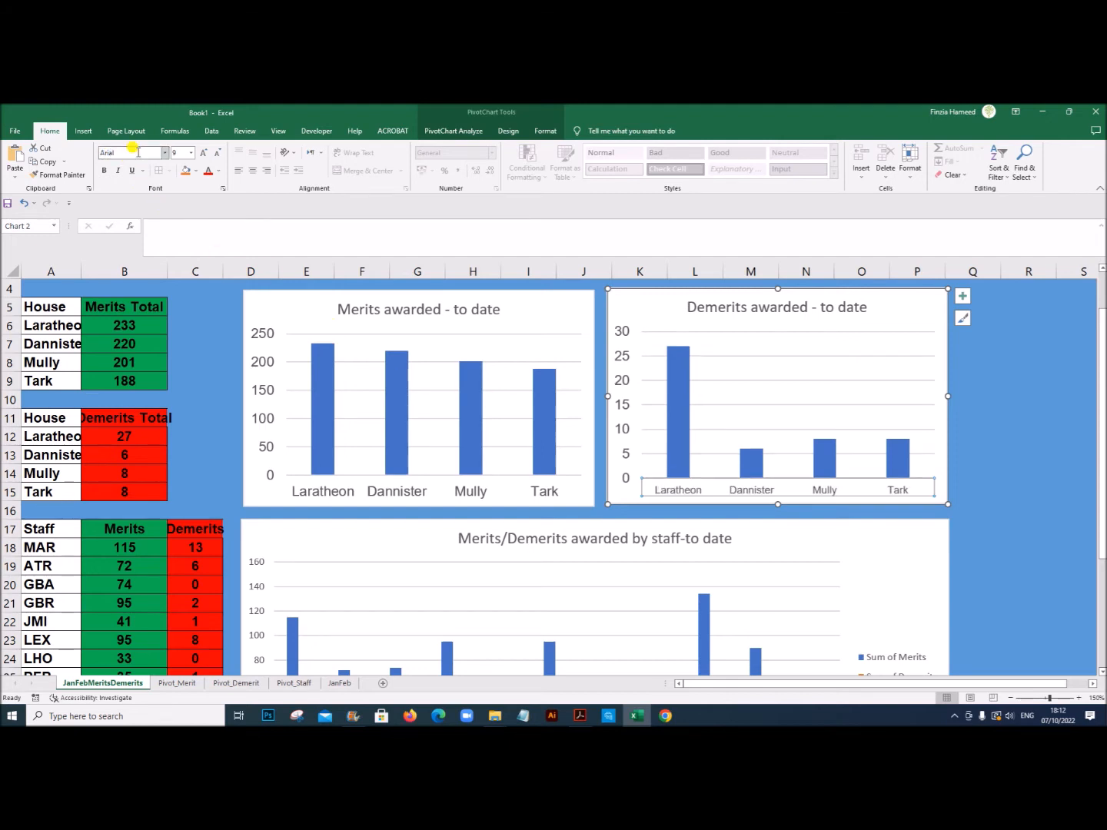
{"action": "left_click", "coordinate": [192, 153]}
{"action": "left_click", "coordinate": [178, 221]}
{"action": "left_click", "coordinate": [1008, 532]}
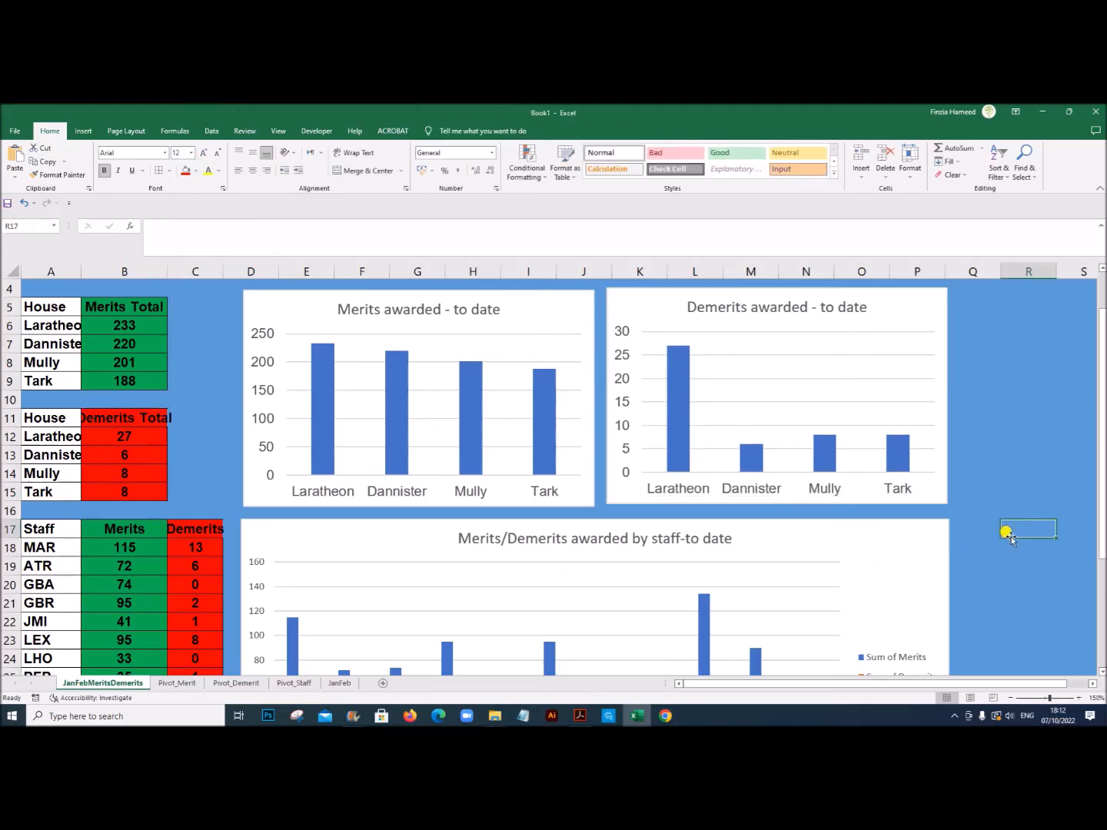
Step: Set the vertical axis numbers and the staff codes of the Merits/Demerits awarded by staff chart to 12 pt
{"action": "scroll", "coordinate": [993, 482], "scroll_direction": "down", "scroll_amount": 3}
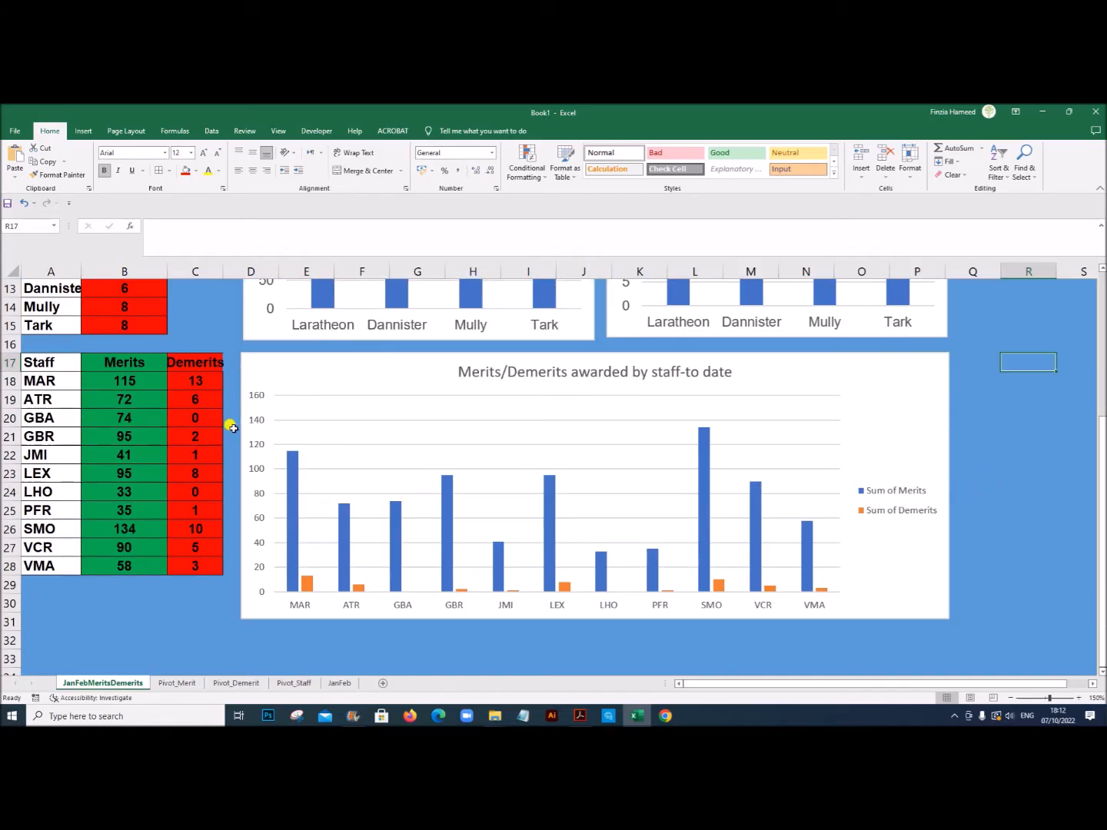
{"action": "left_click", "coordinate": [252, 449]}
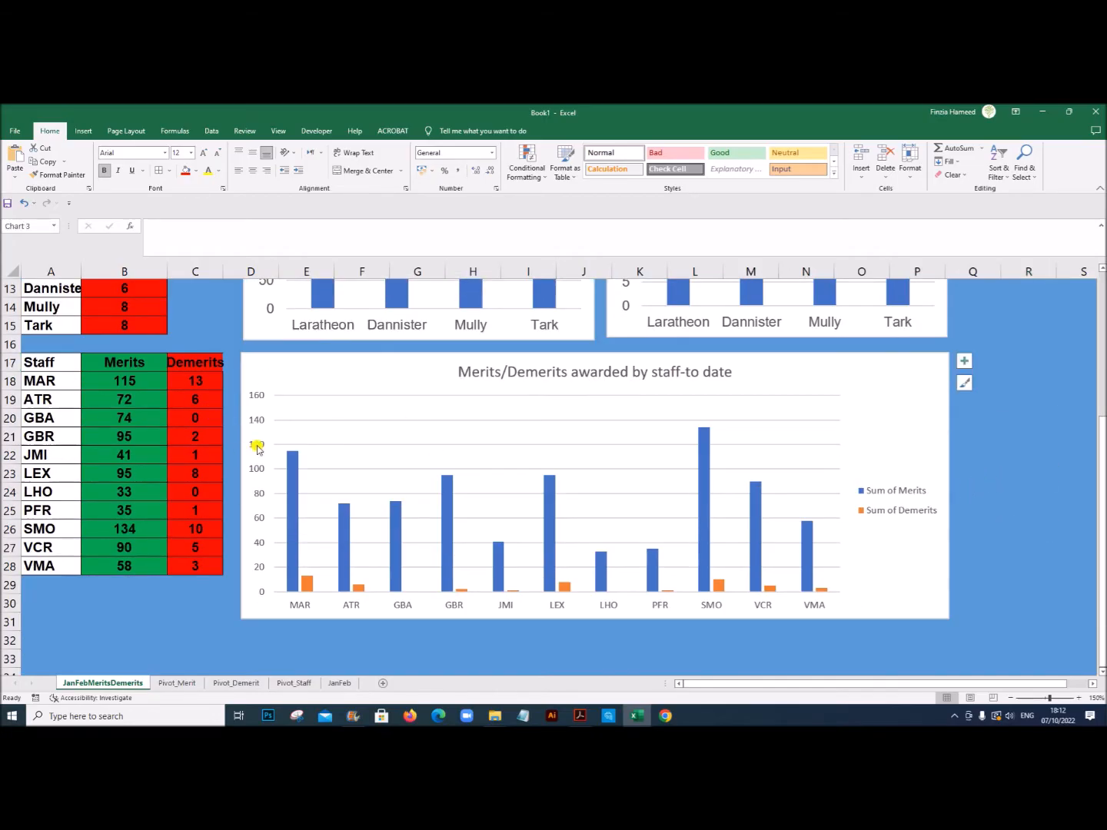
{"action": "left_click", "coordinate": [192, 154]}
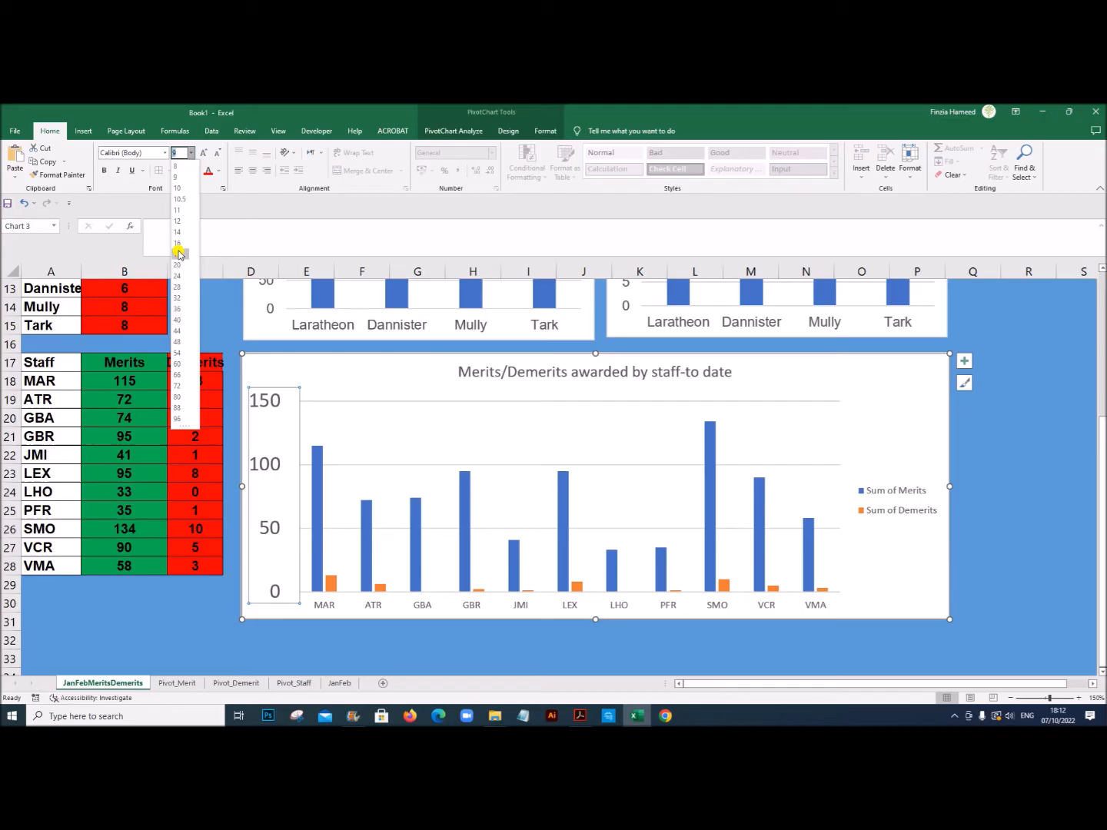
{"action": "left_click", "coordinate": [183, 221]}
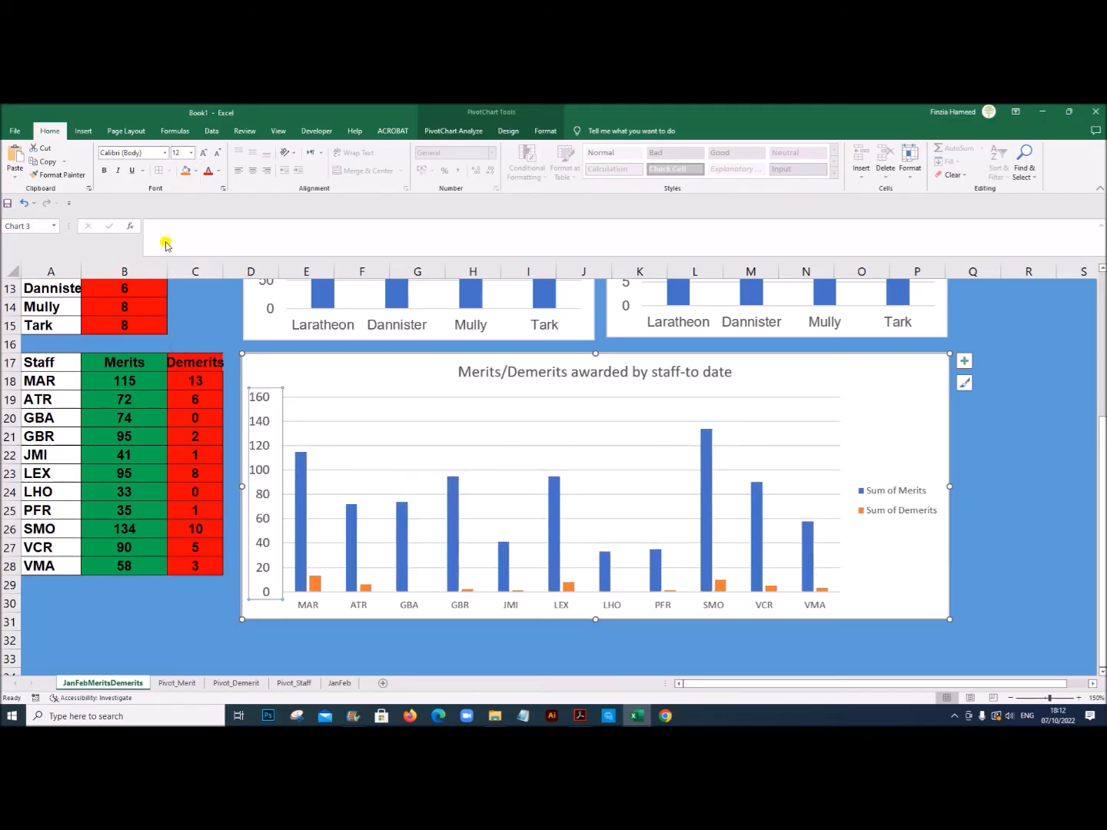
{"action": "left_click", "coordinate": [307, 608]}
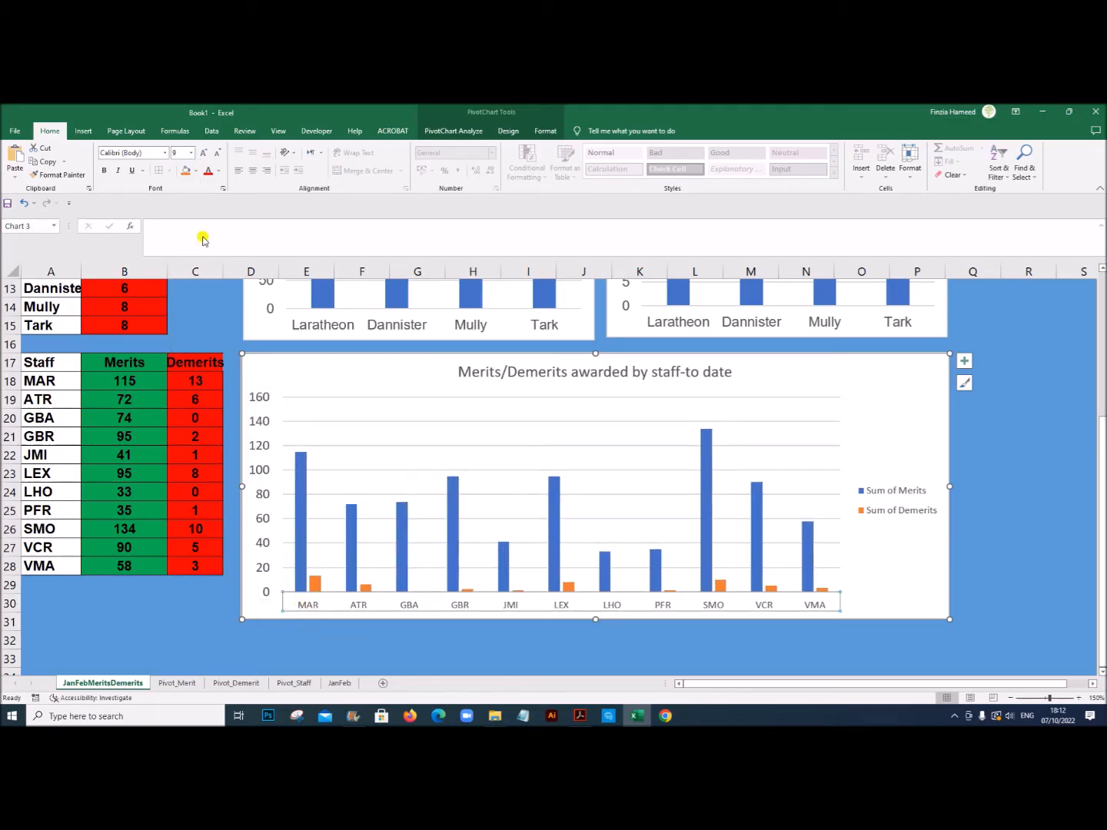
{"action": "left_click", "coordinate": [190, 156]}
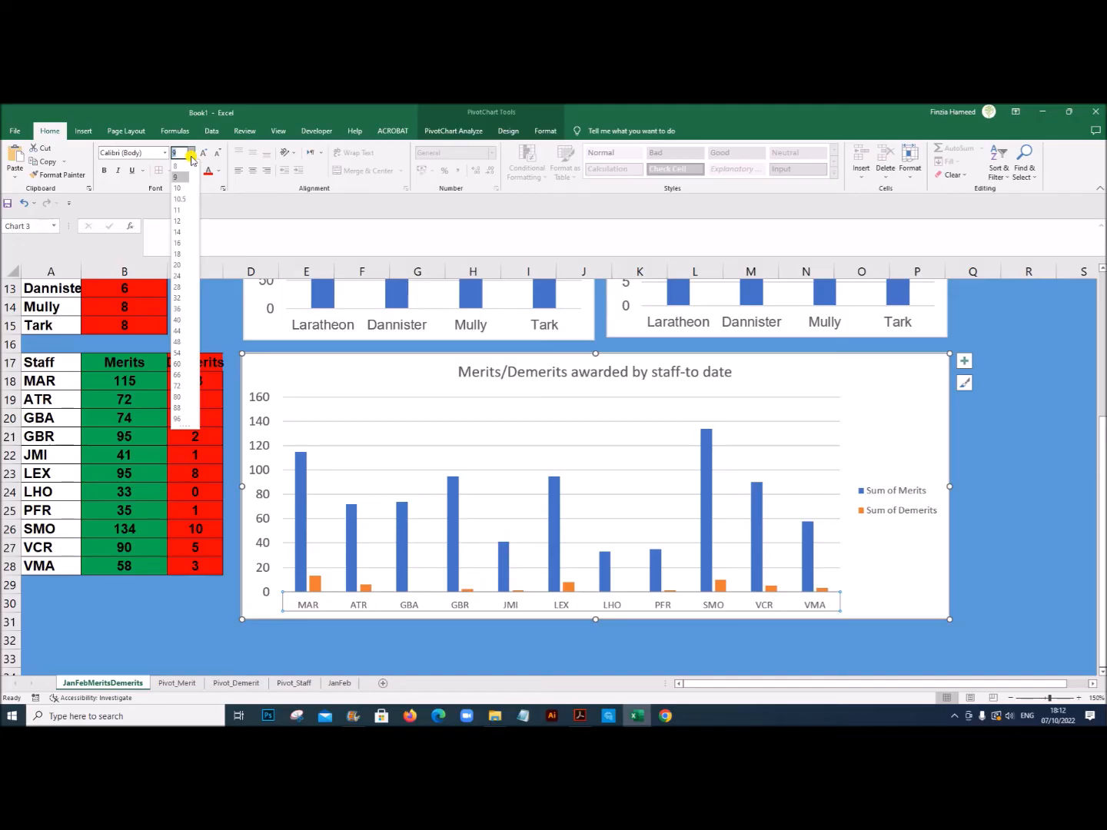
{"action": "left_click", "coordinate": [183, 223]}
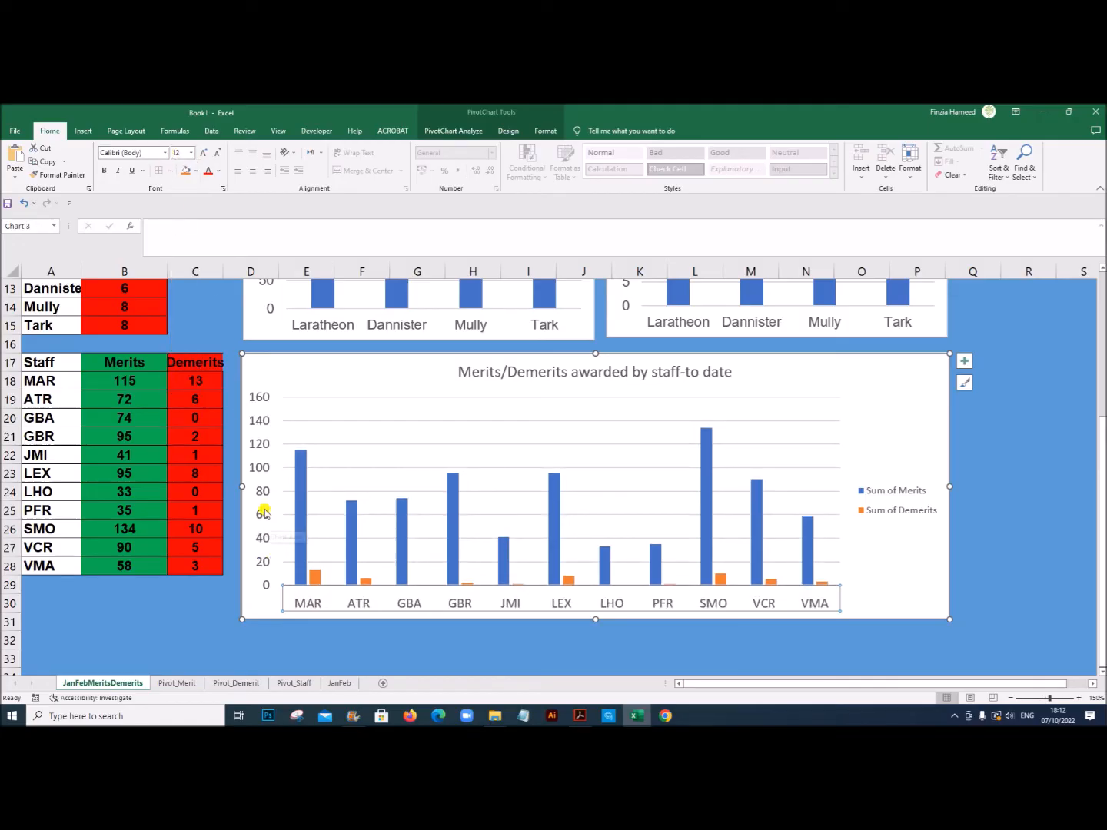
Step: Change the font of both axes' labels in the Merits/Demerits awarded by staff chart to Arial
{"action": "left_click", "coordinate": [257, 487]}
{"action": "left_click", "coordinate": [147, 155]}
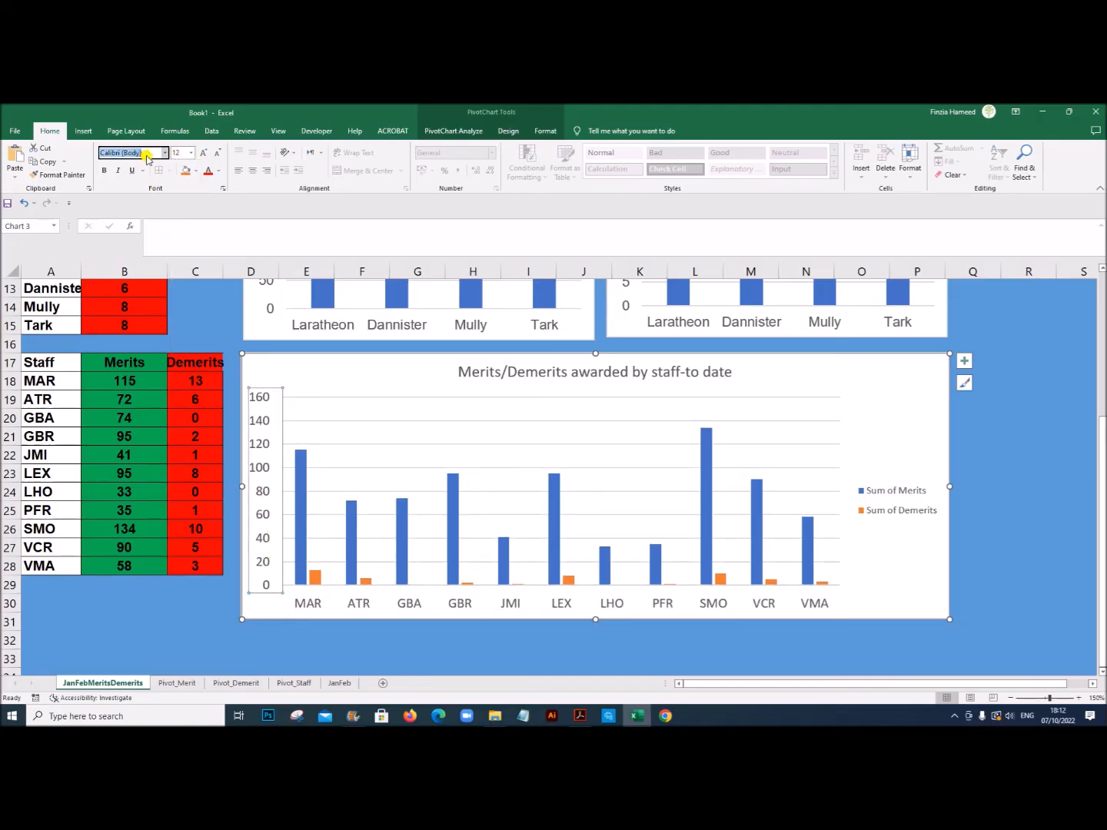
{"action": "type", "text": "Arial"}
{"action": "key", "text": "Return"}
{"action": "left_click", "coordinate": [419, 606]}
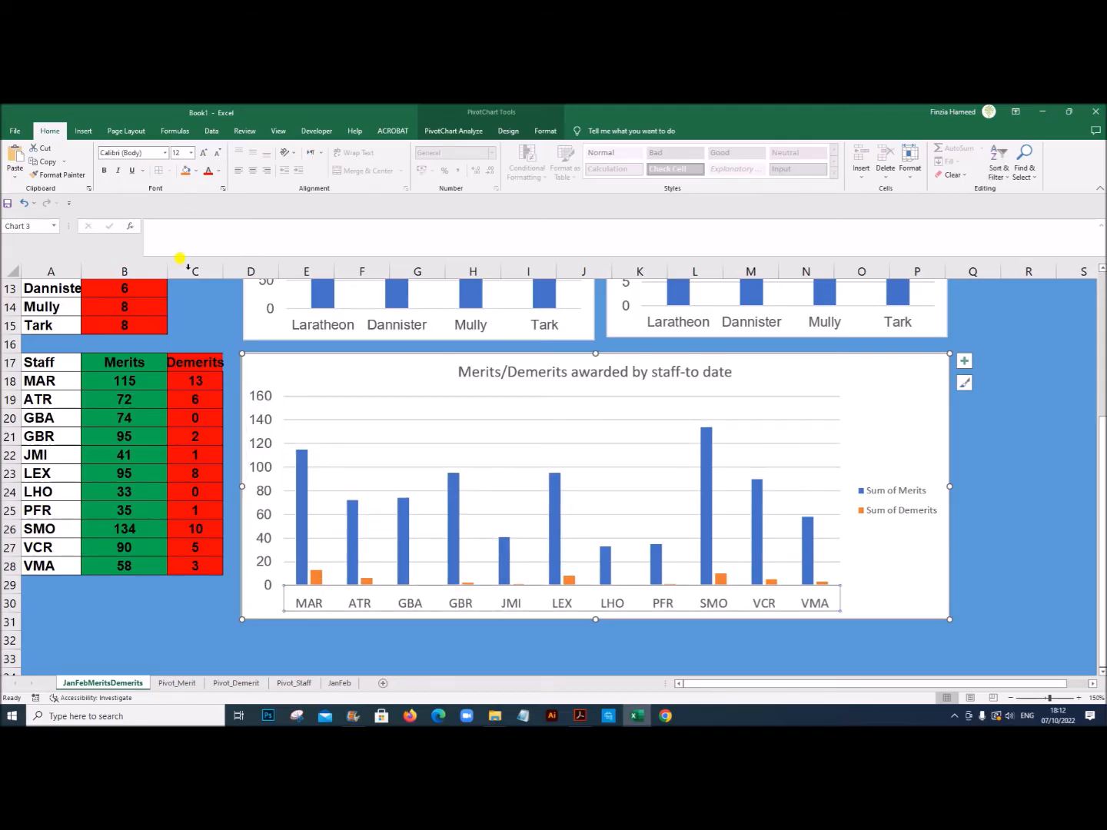
{"action": "left_click", "coordinate": [126, 152]}
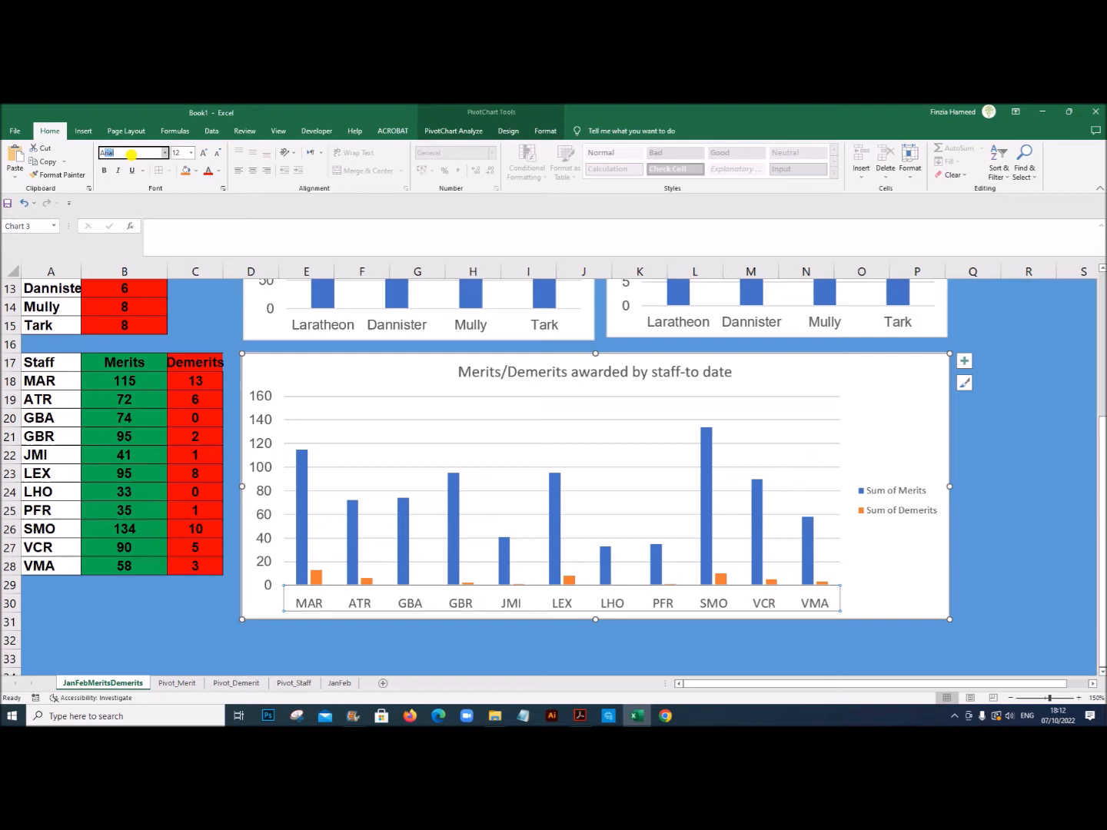
{"action": "type", "text": "Ar"}
{"action": "key", "text": "Return"}
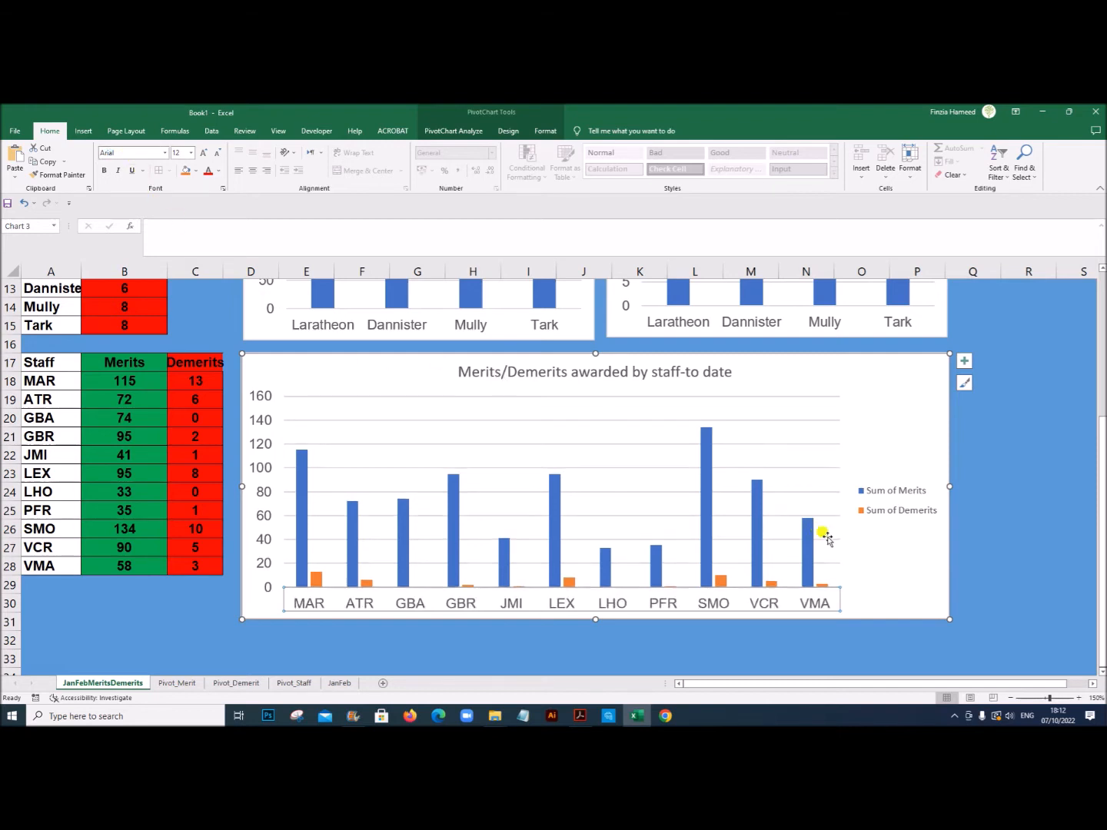
Step: Format the legend of the Merits/Demerits awarded by staff chart as 12 pt Arial
{"action": "left_click", "coordinate": [875, 492]}
{"action": "left_click", "coordinate": [191, 152]}
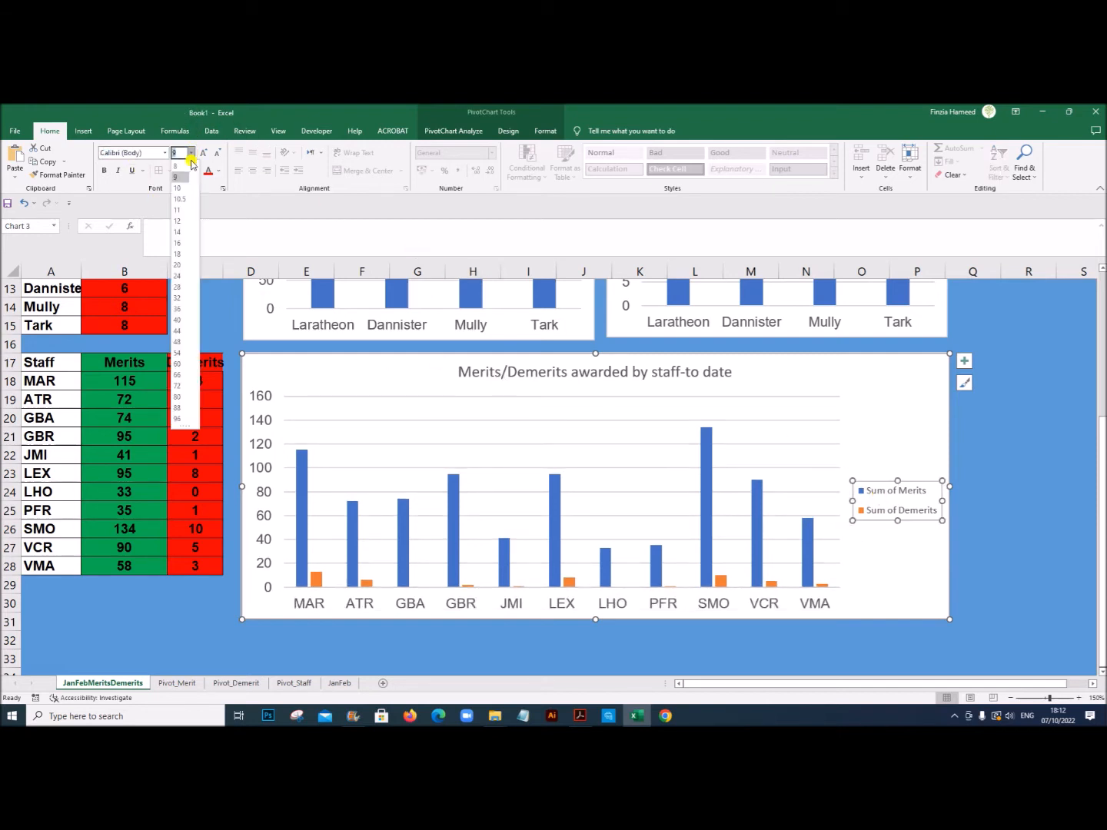
{"action": "left_click", "coordinate": [177, 223]}
{"action": "left_click", "coordinate": [143, 155]}
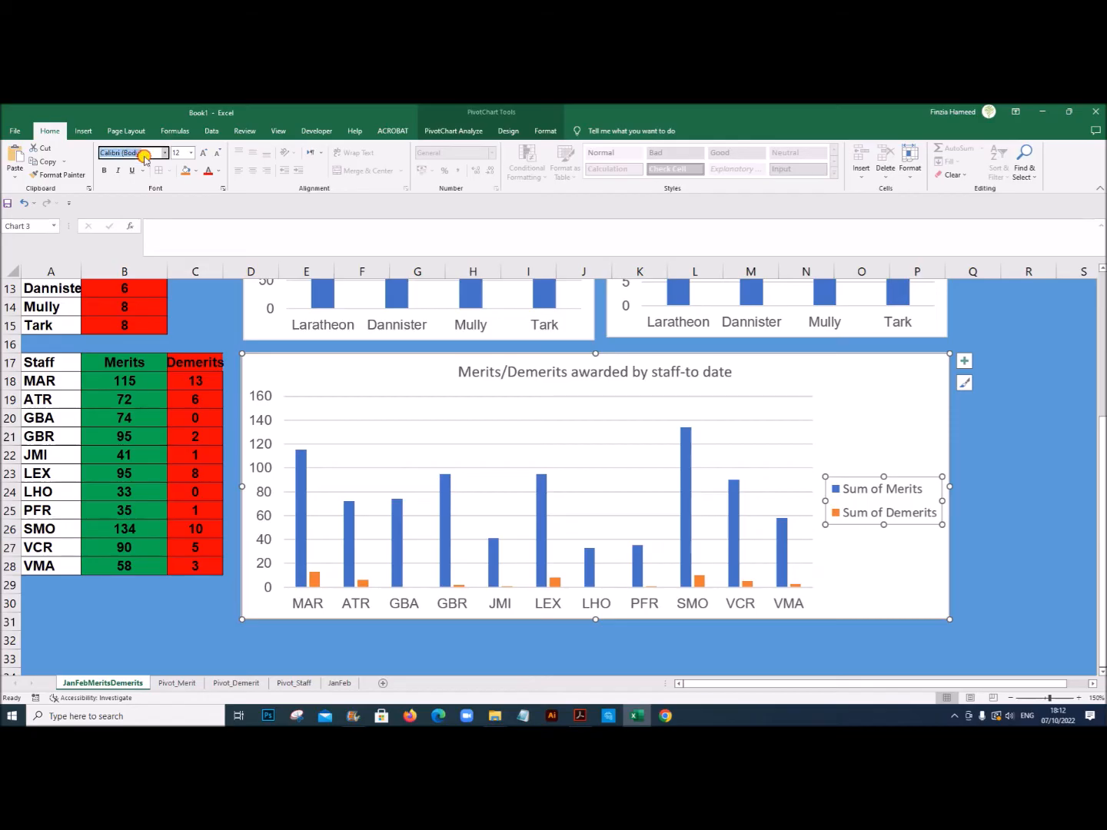
{"action": "type", "text": "Arial"}
{"action": "key", "text": "Return"}
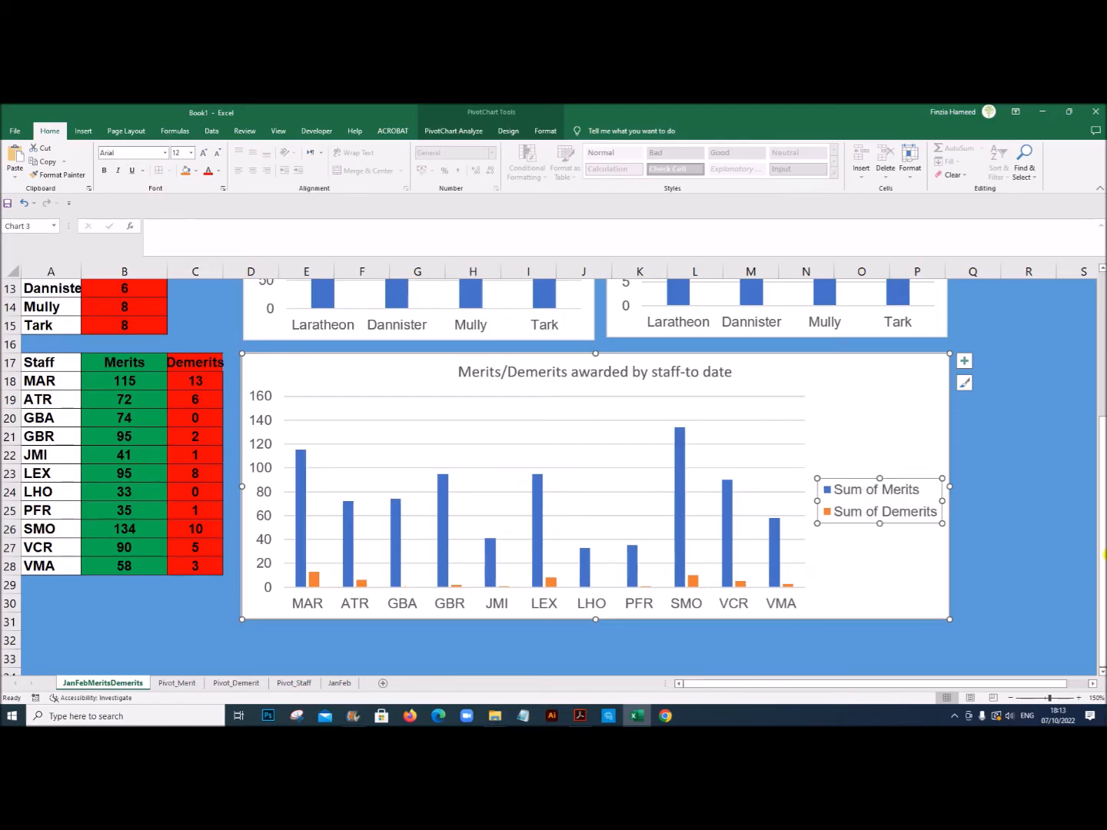
{"action": "left_click", "coordinate": [1020, 522]}
Step: Check the sample chart backgrounds in the exam PDF in Acrobat, then give the Merits awarded - to date chart area a gradient fill in Excel
{"action": "scroll", "coordinate": [984, 570], "scroll_direction": "up", "scroll_amount": 4}
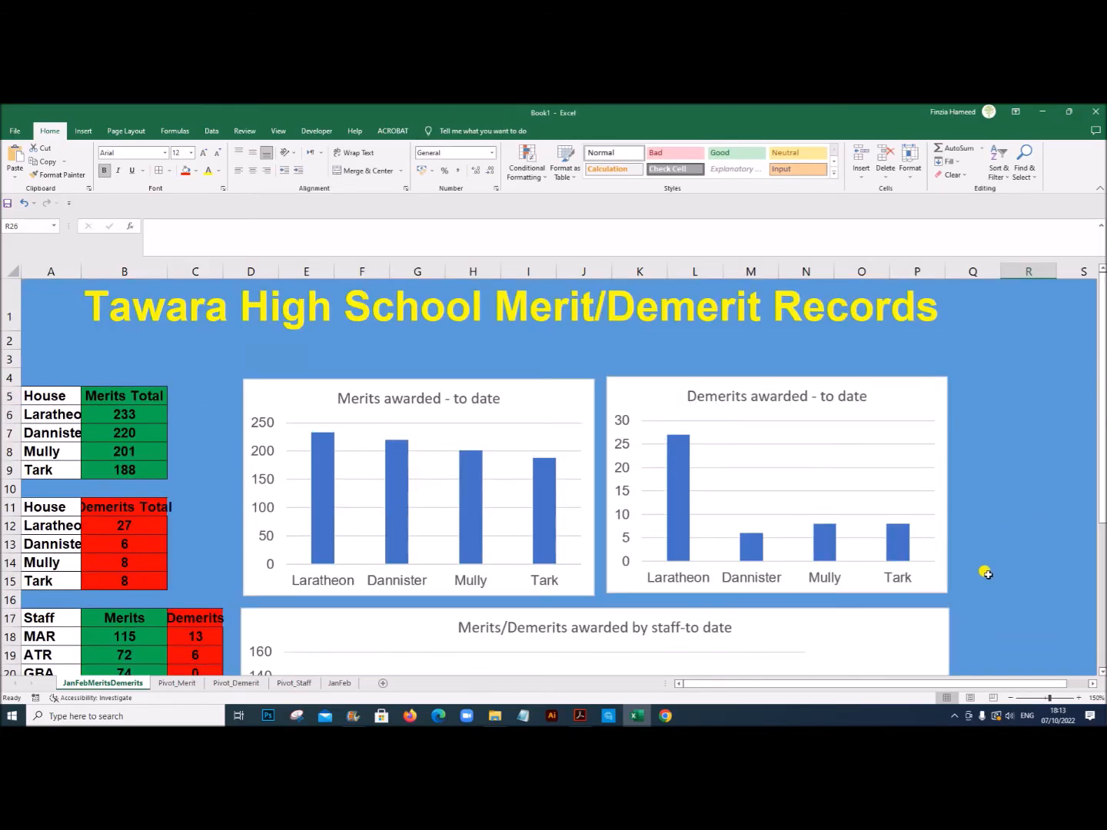
{"action": "left_click", "coordinate": [542, 415]}
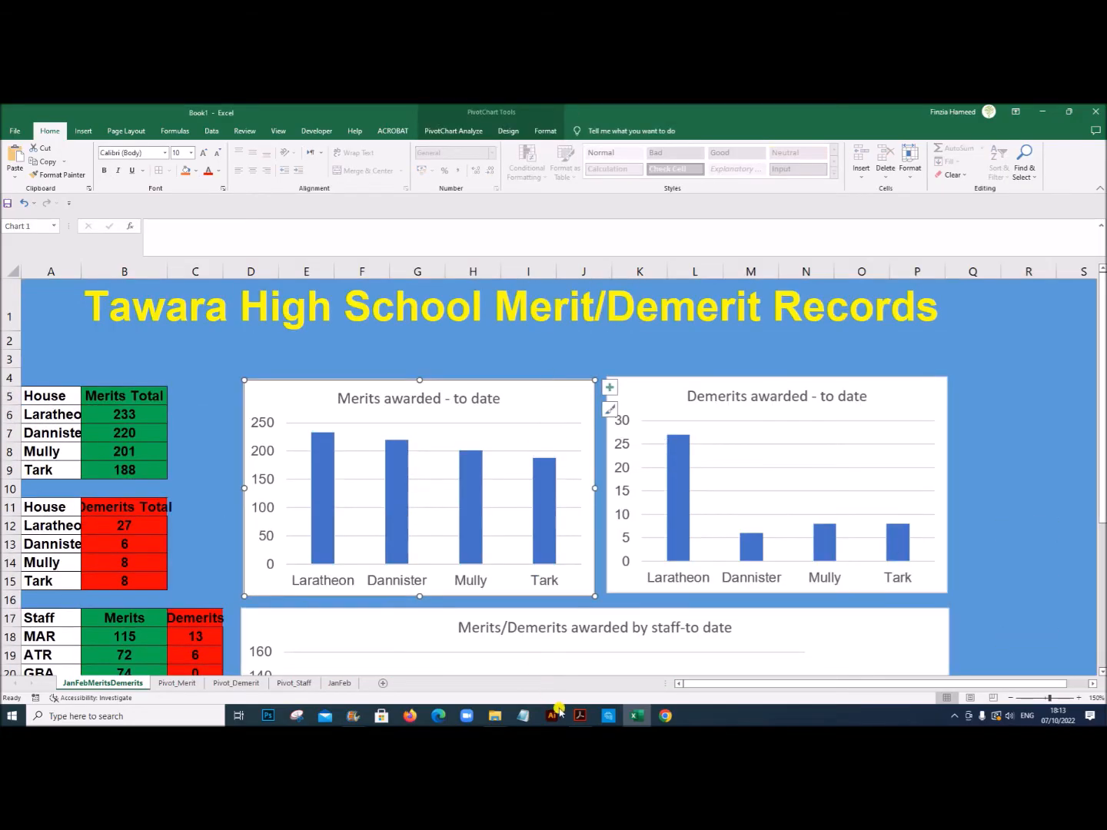
{"action": "left_click", "coordinate": [580, 716]}
{"action": "scroll", "coordinate": [571, 450], "scroll_direction": "up", "scroll_amount": 10}
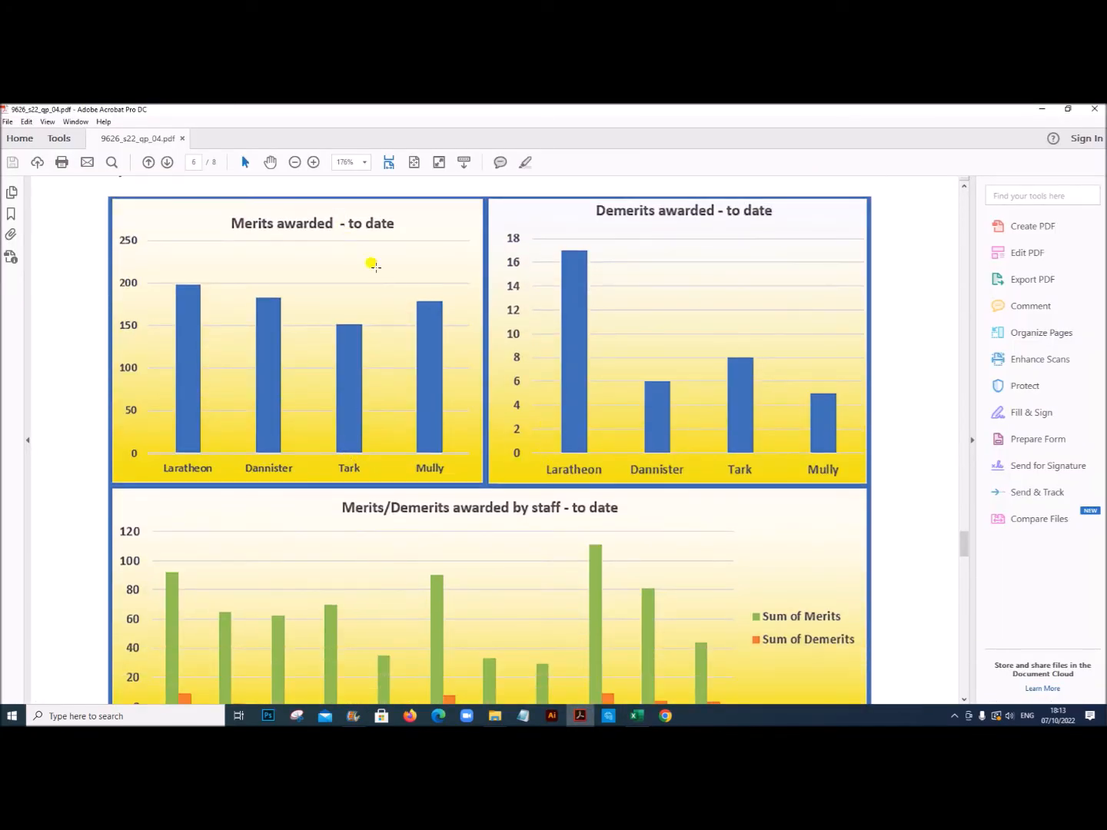
{"action": "left_click", "coordinate": [637, 715]}
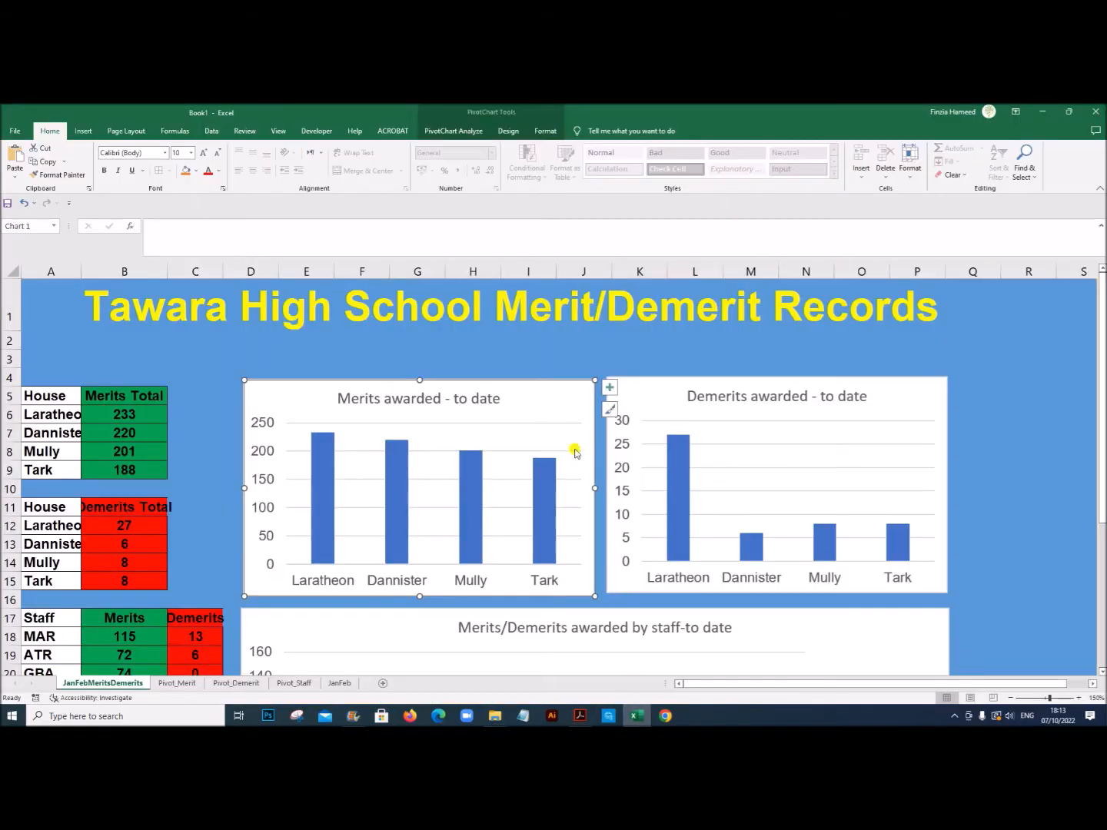
{"action": "left_click", "coordinate": [547, 133]}
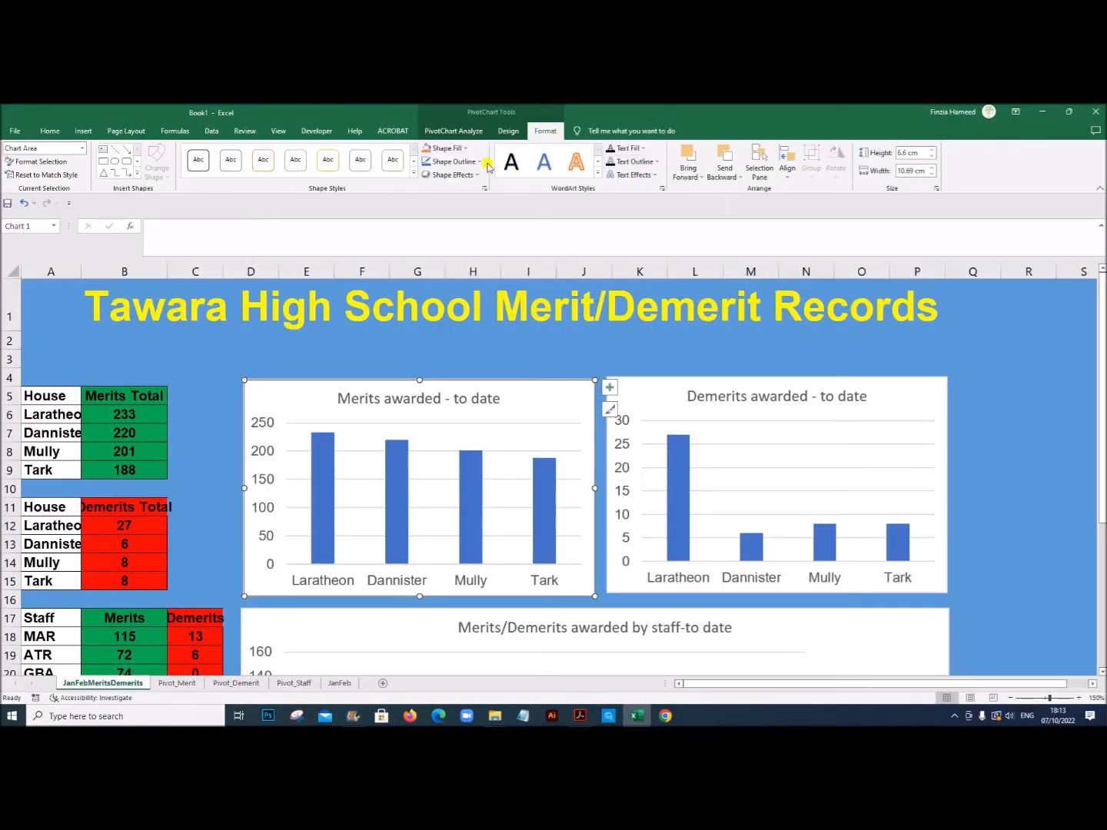
{"action": "left_click", "coordinate": [465, 149]}
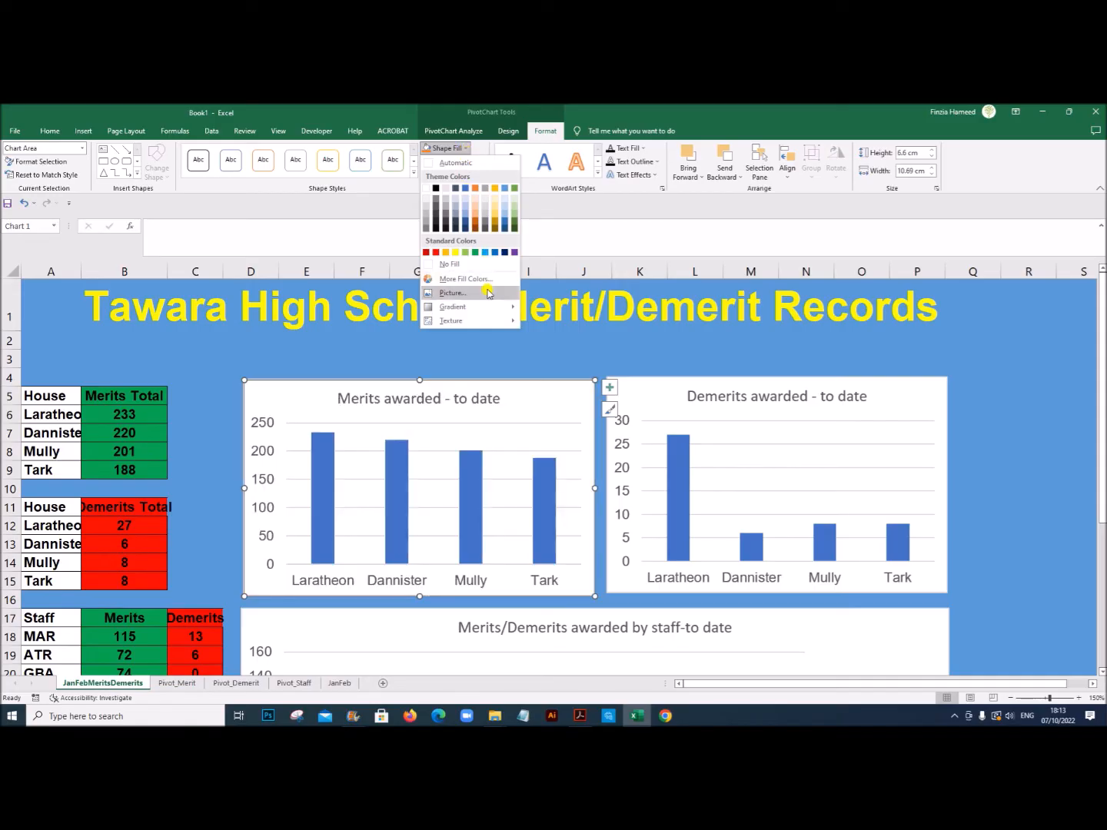
{"action": "mouse_move", "coordinate": [486, 308]}
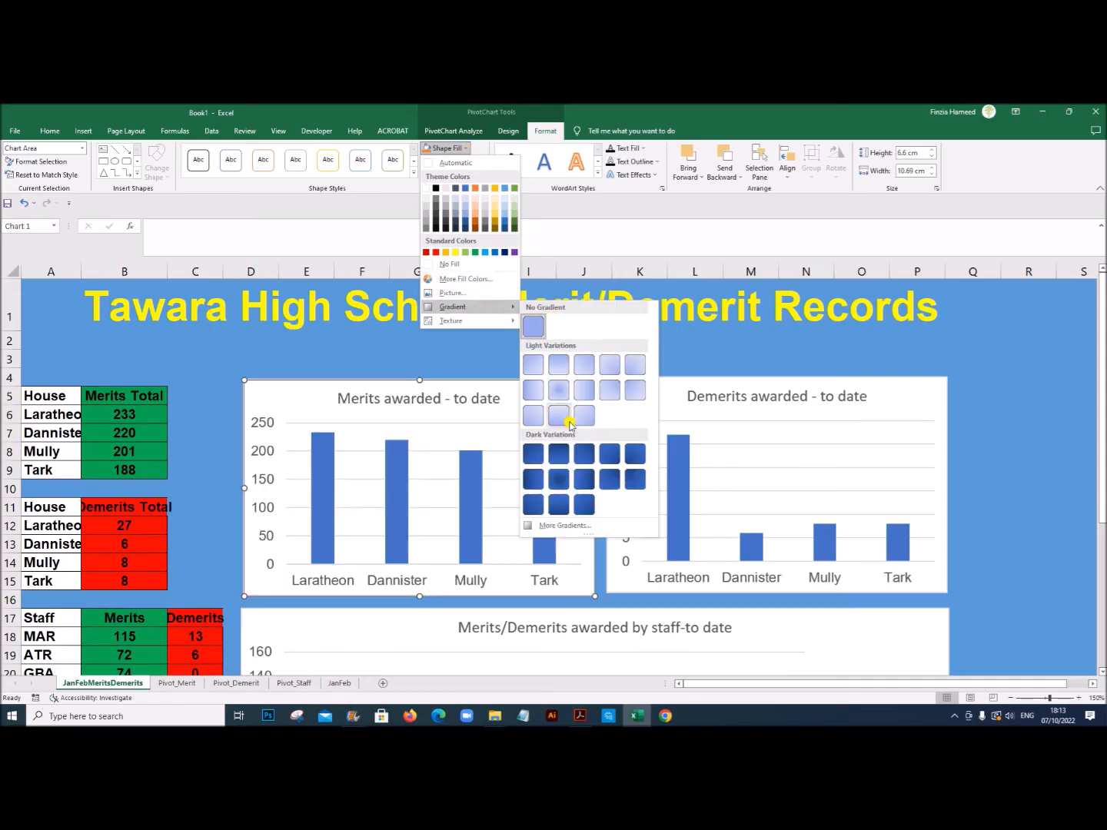
{"action": "left_click", "coordinate": [566, 526]}
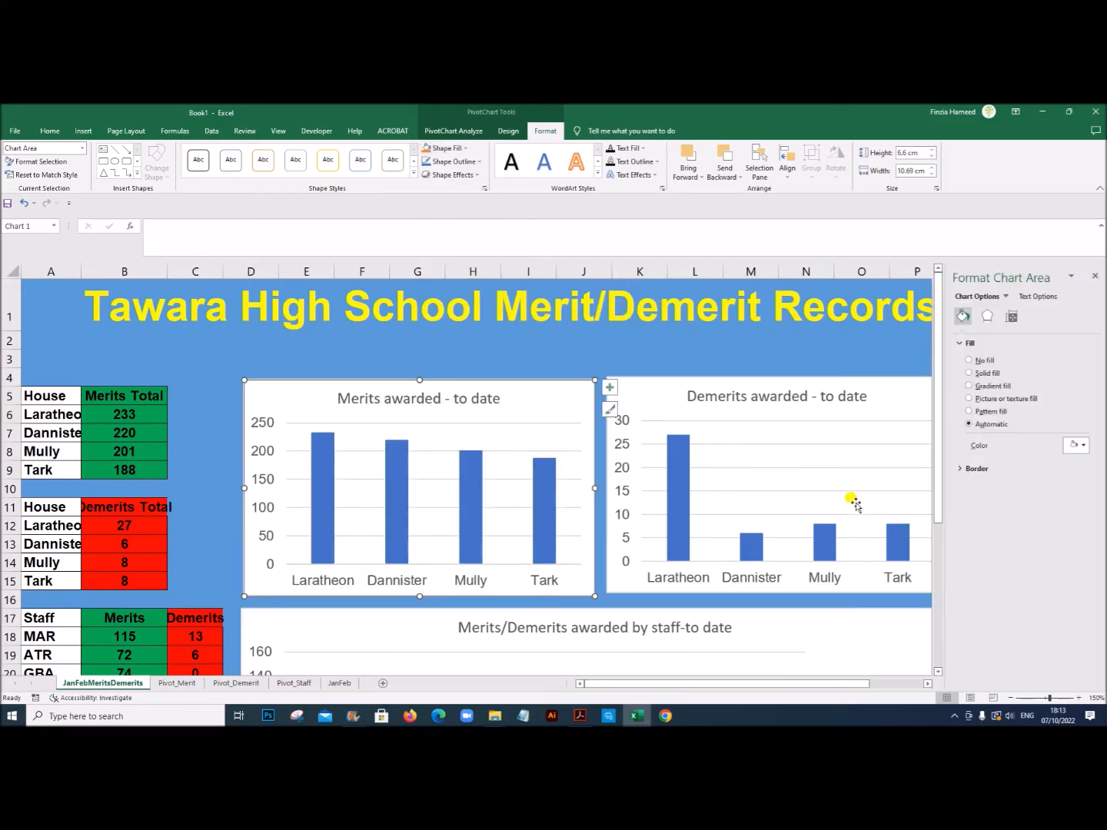
{"action": "left_click", "coordinate": [970, 385]}
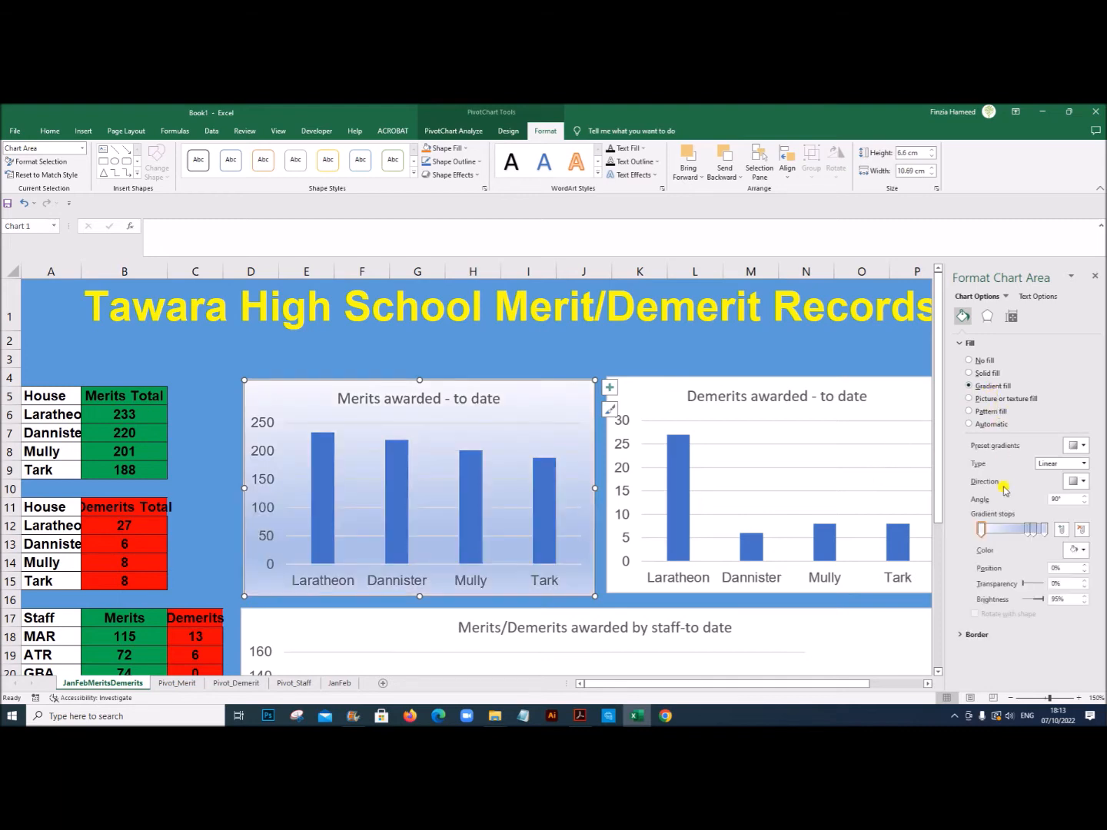
Step: Remove the two middle gradient stops from the Merits awarded - to date chart's fill and colour the 100% stop yellow
{"action": "left_click", "coordinate": [1027, 533]}
{"action": "left_click", "coordinate": [1081, 531]}
{"action": "left_click", "coordinate": [1035, 533]}
{"action": "left_click", "coordinate": [1084, 533]}
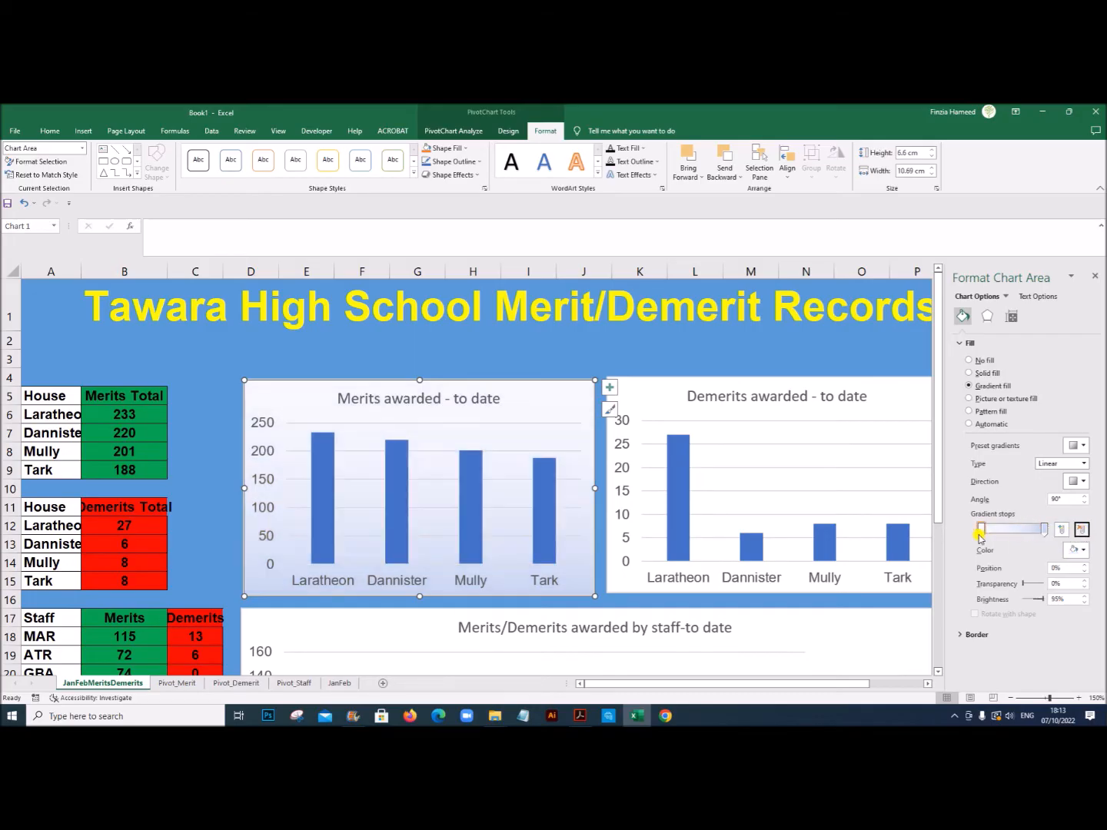
{"action": "left_click", "coordinate": [1044, 531]}
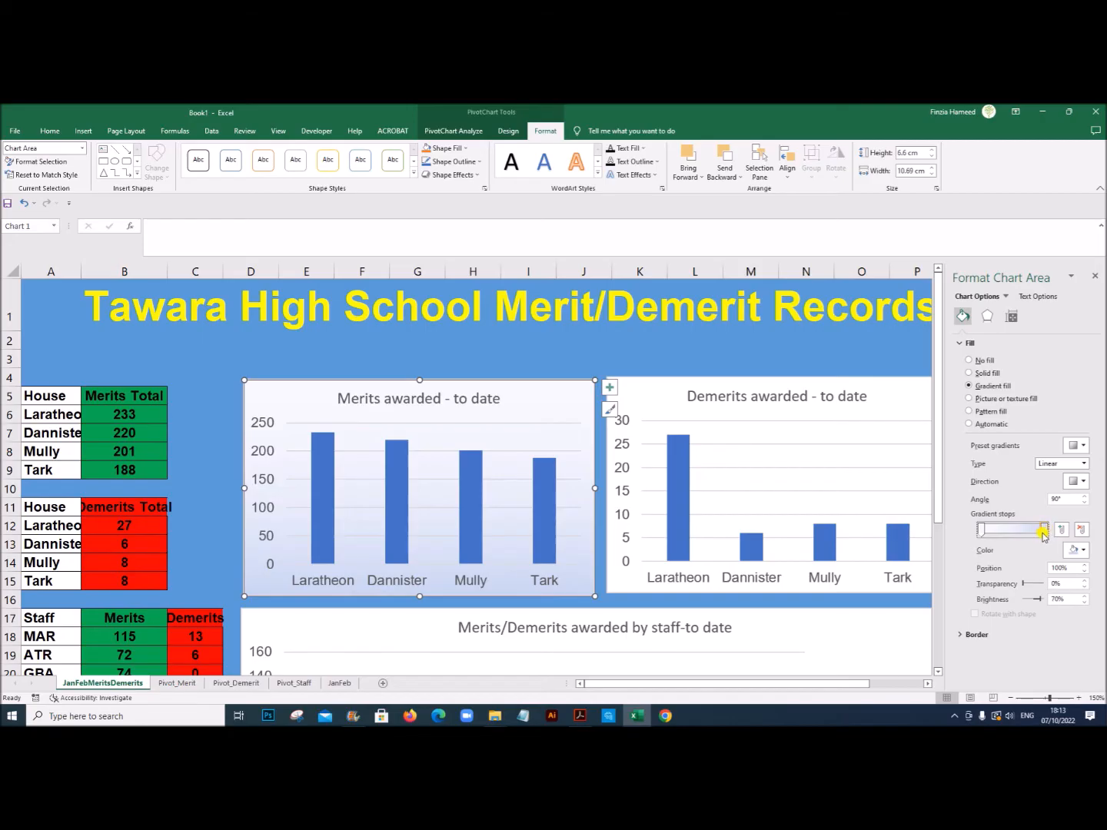
{"action": "left_click", "coordinate": [1080, 550]}
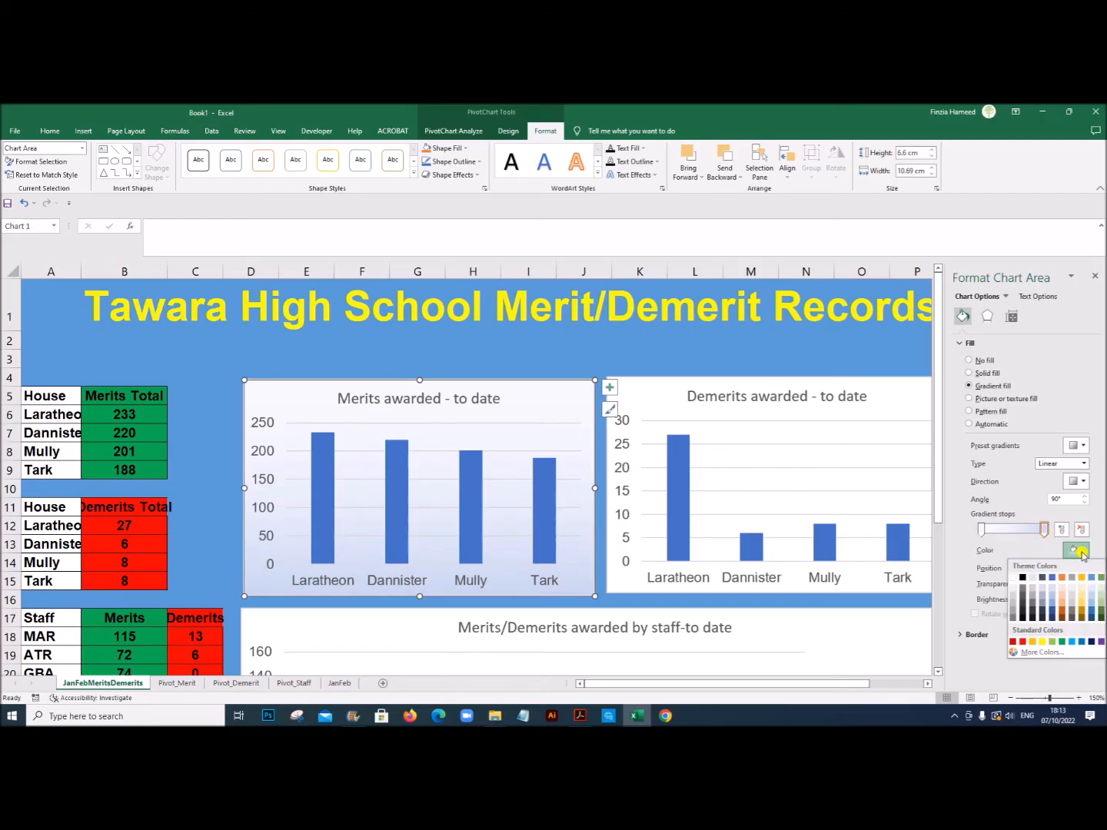
{"action": "left_click", "coordinate": [1041, 642]}
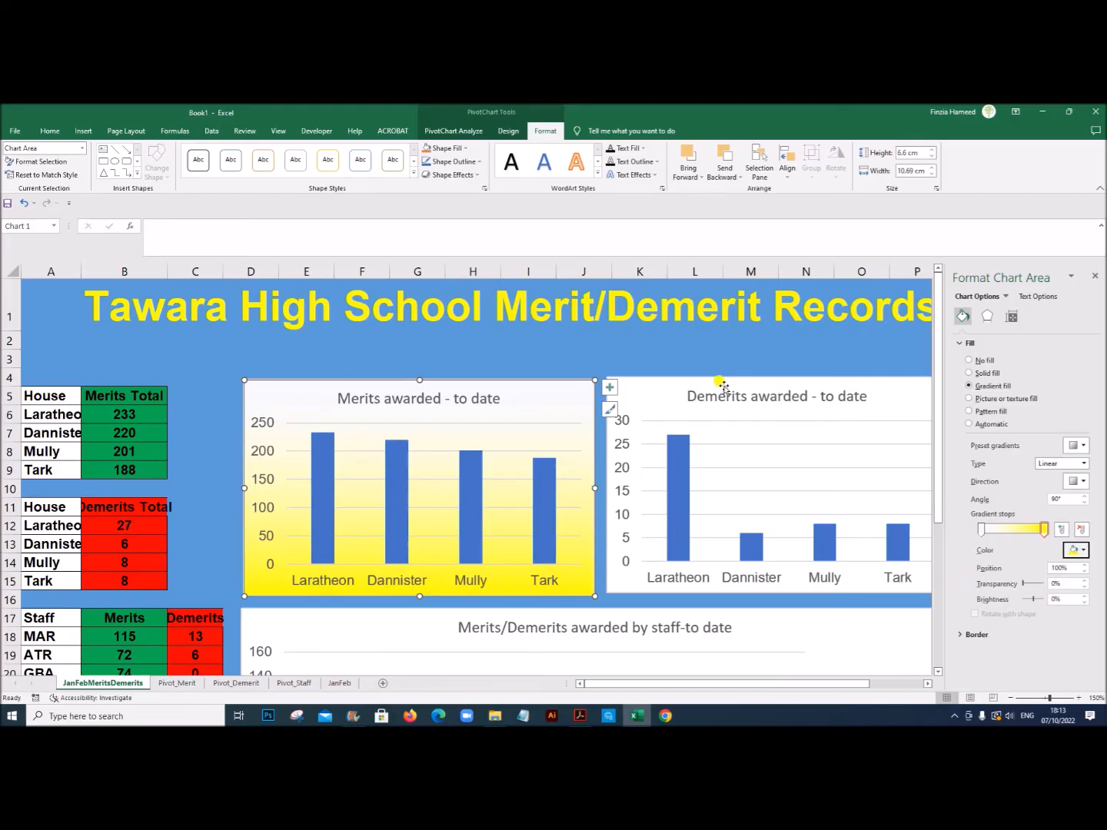
Step: Apply the same yellow gradient fill to the background of the Demerits awarded - to date chart
{"action": "left_click", "coordinate": [657, 388]}
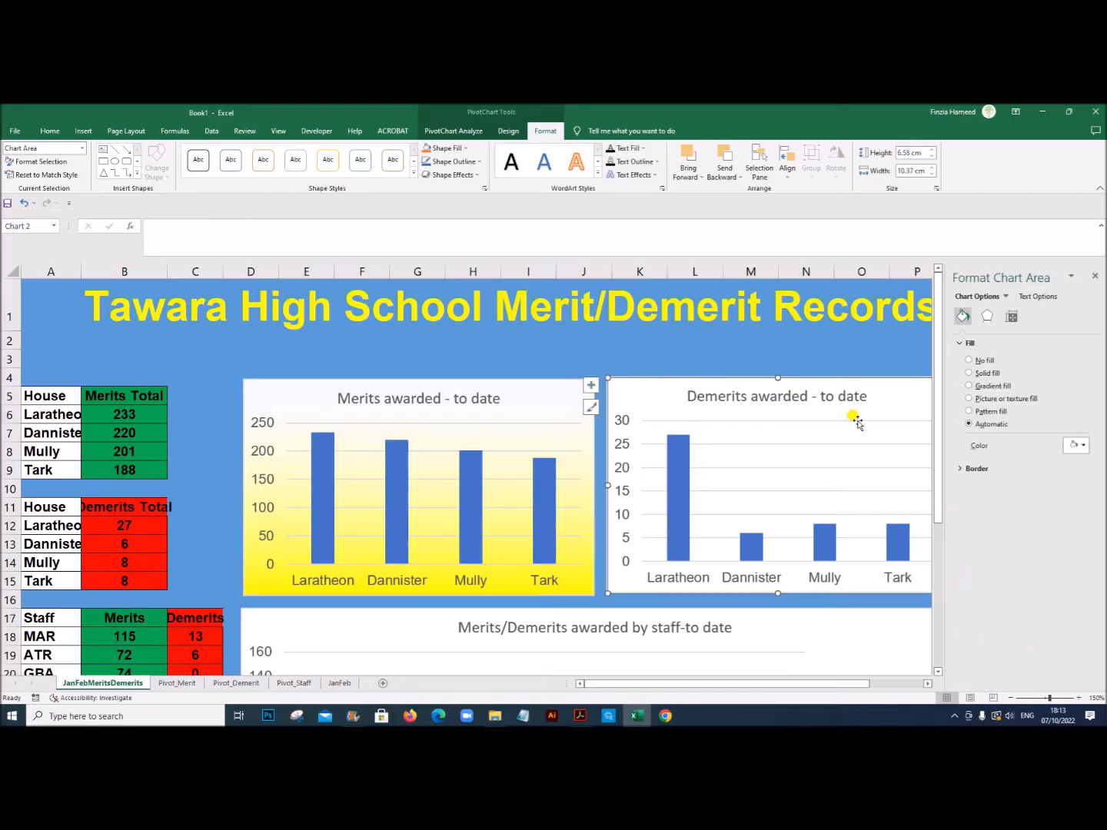
{"action": "left_click", "coordinate": [464, 148]}
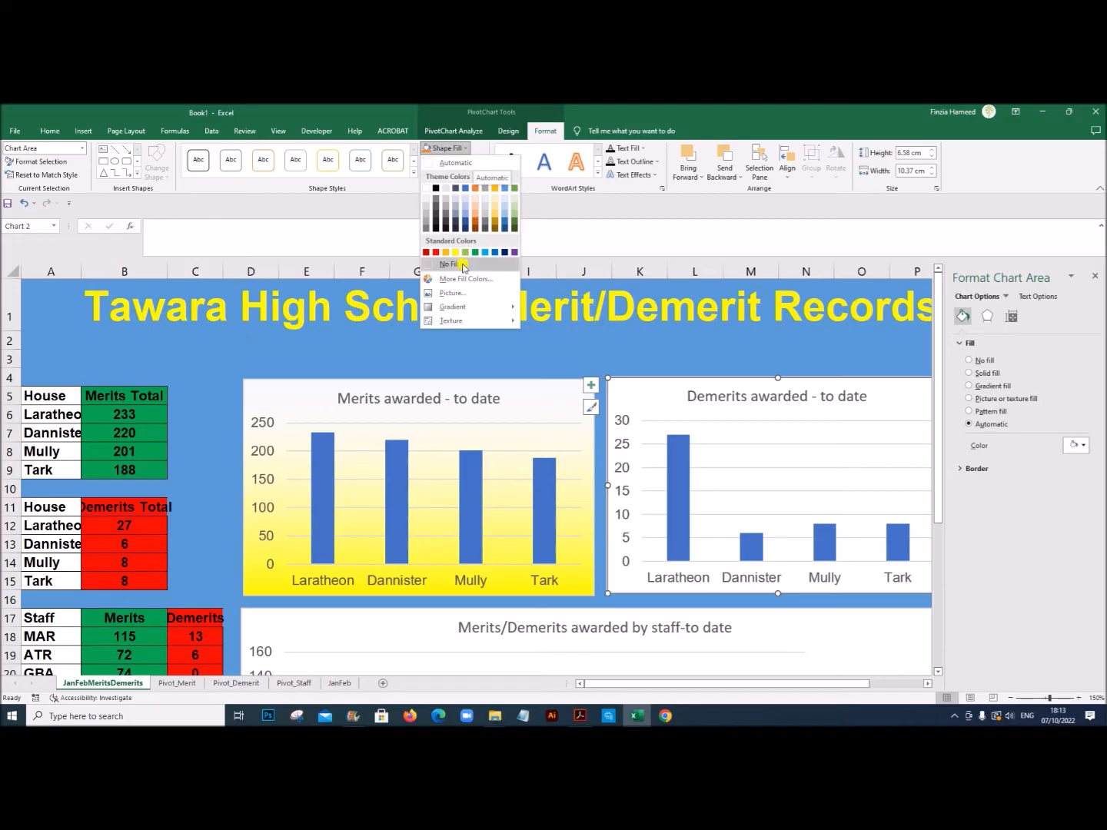
{"action": "mouse_move", "coordinate": [493, 314]}
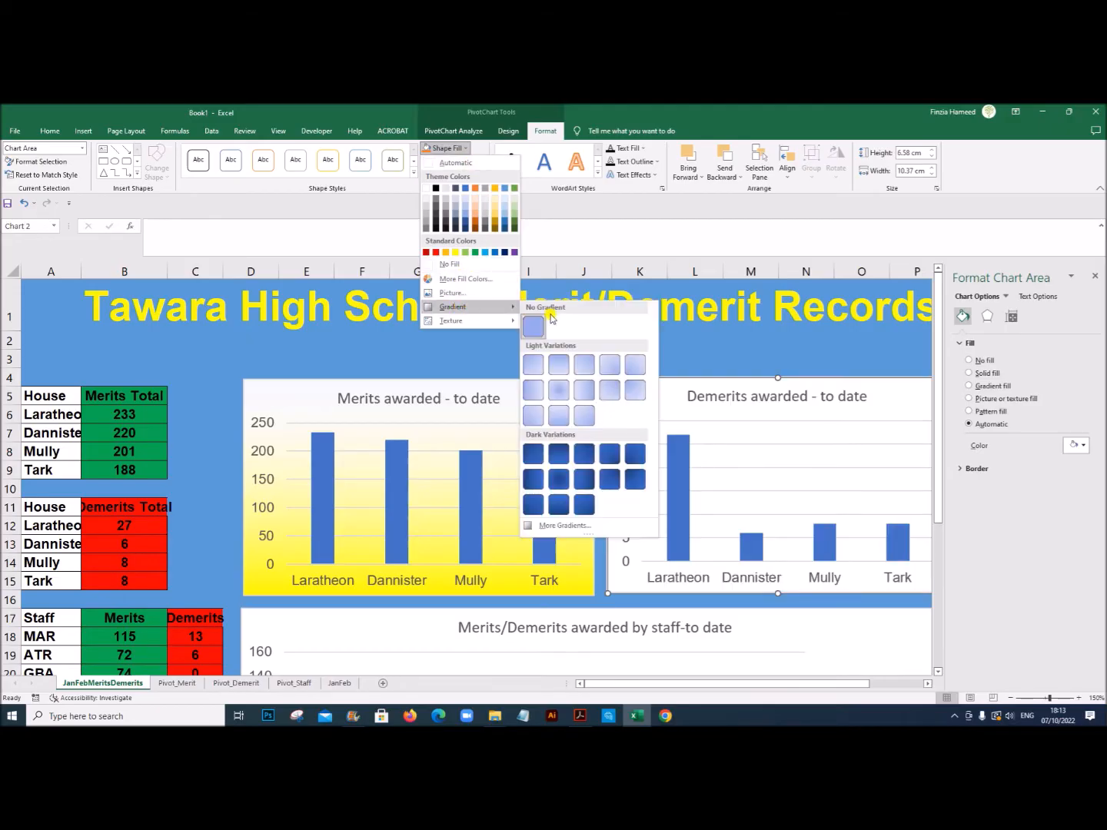
{"action": "left_click", "coordinate": [571, 527]}
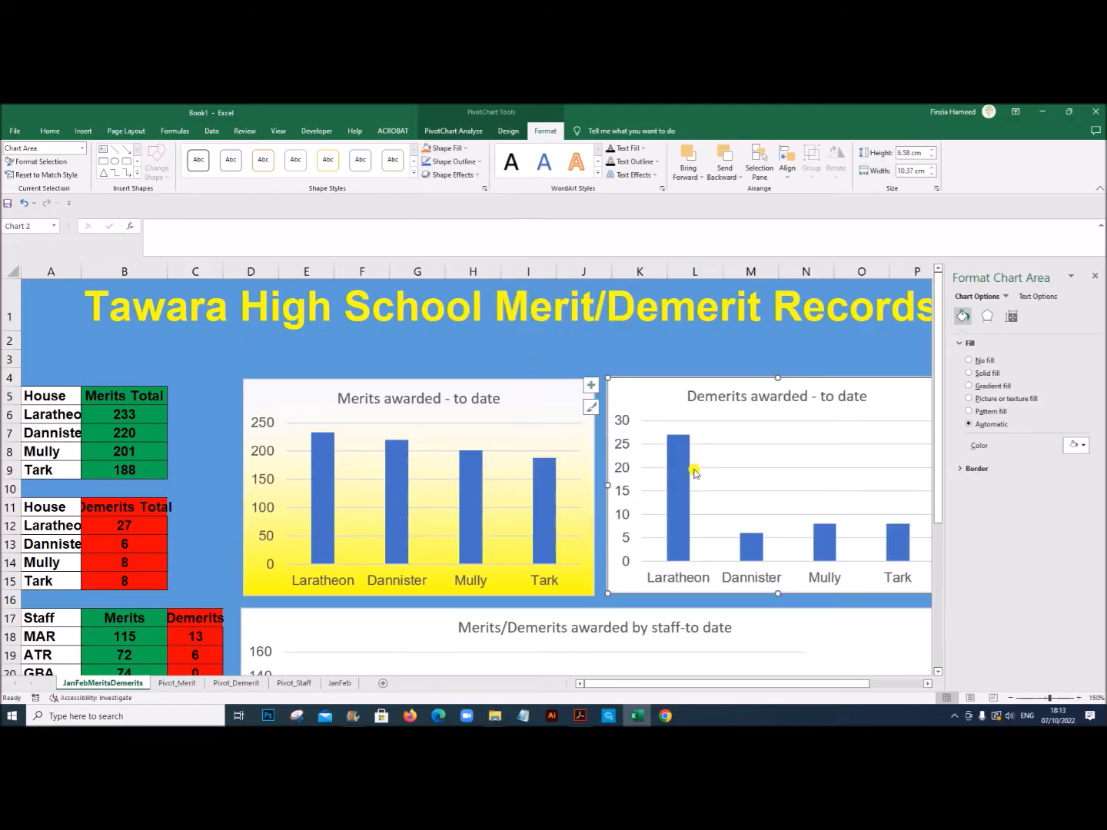
{"action": "left_click", "coordinate": [983, 387]}
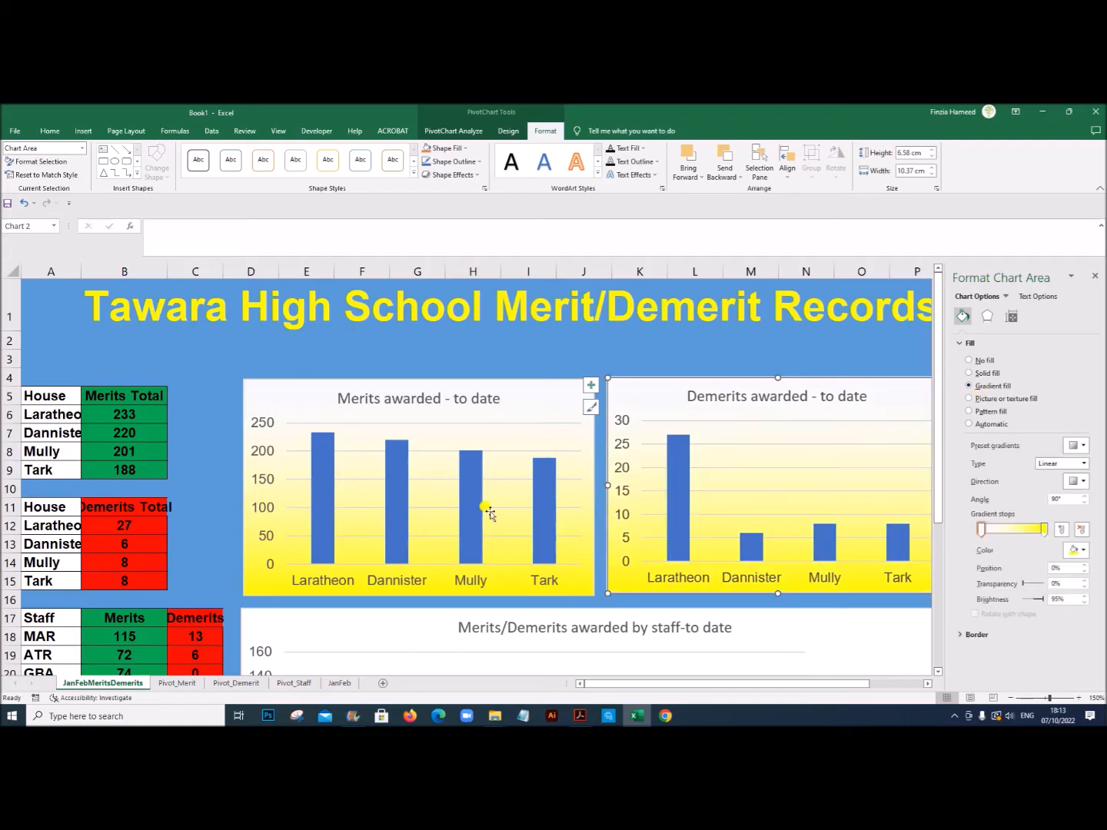
Step: Fill the chart area of the Merits/Demerits awarded by staff chart with the same yellow gradient
{"action": "scroll", "coordinate": [485, 511], "scroll_direction": "down", "scroll_amount": 2}
{"action": "left_click", "coordinate": [403, 485]}
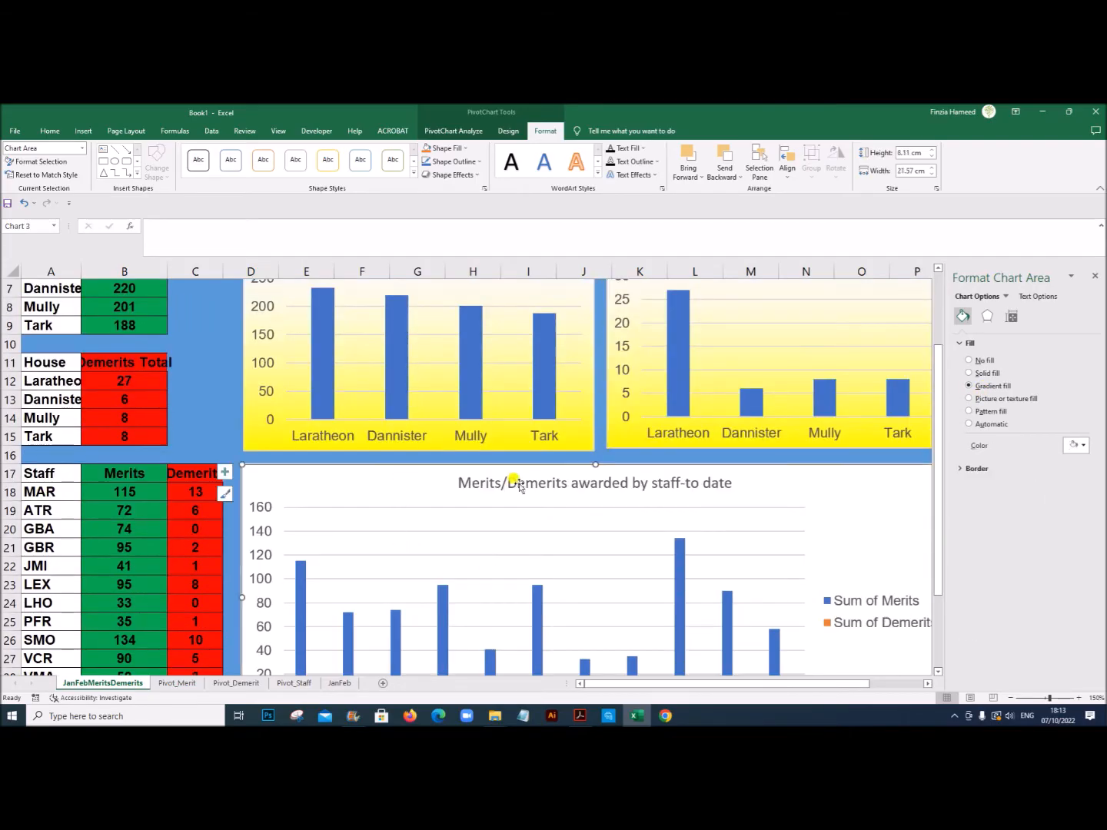
{"action": "left_click", "coordinate": [996, 387]}
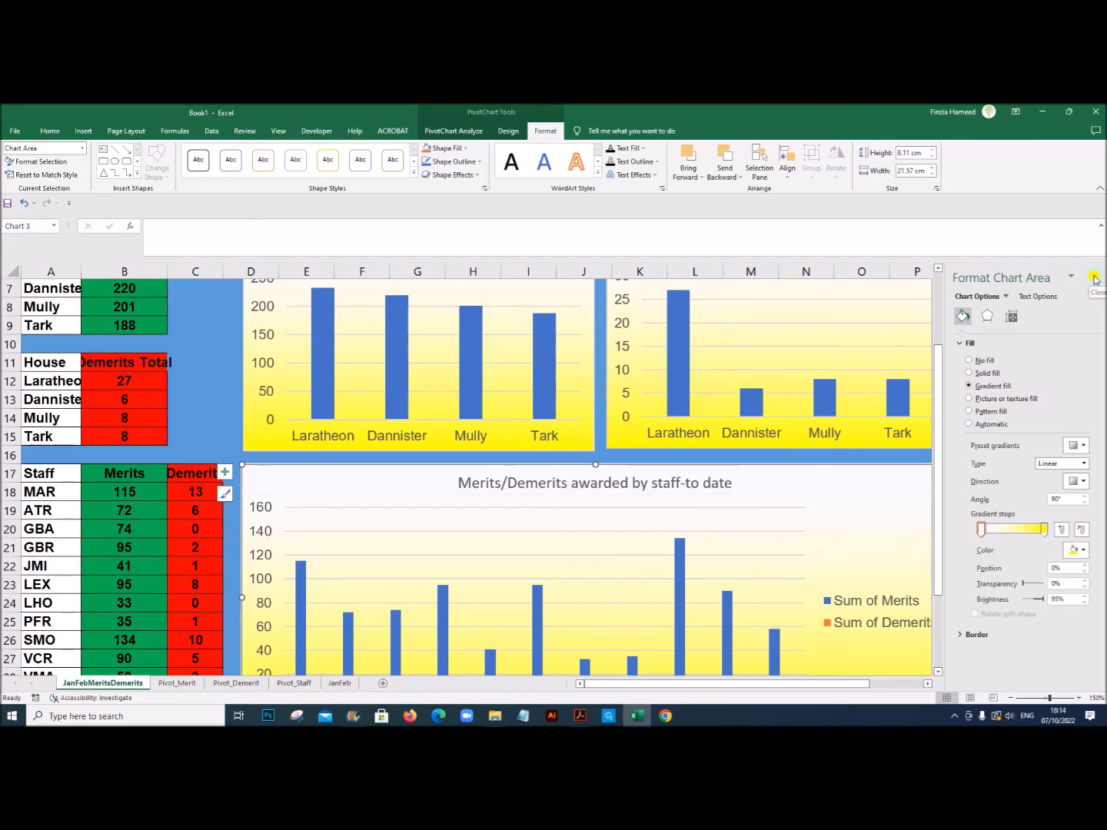
Step: Check the bar colours of the staff chart against the sample in the exam PDF in Acrobat and return to Excel
{"action": "scroll", "coordinate": [807, 515], "scroll_direction": "down", "scroll_amount": 2}
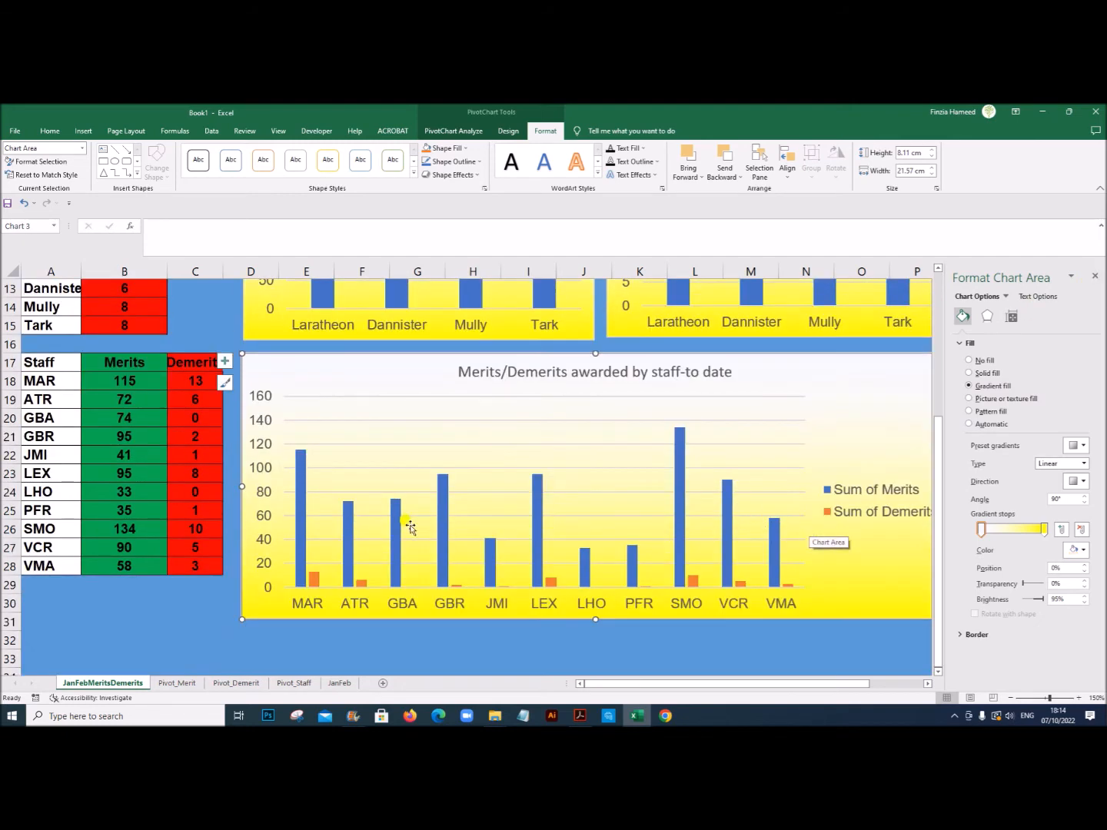
{"action": "left_click", "coordinate": [301, 529]}
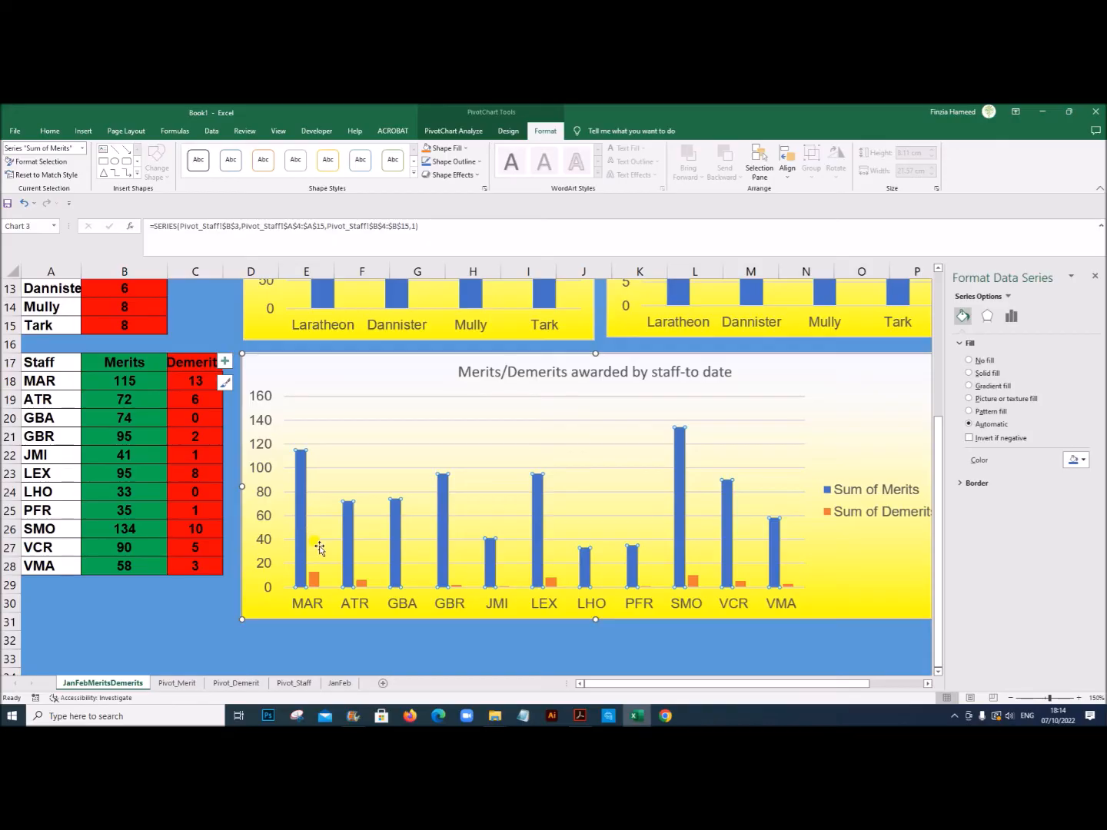
{"action": "mouse_move", "coordinate": [305, 450]}
{"action": "left_click", "coordinate": [582, 715]}
{"action": "scroll", "coordinate": [479, 596], "scroll_direction": "down", "scroll_amount": 3}
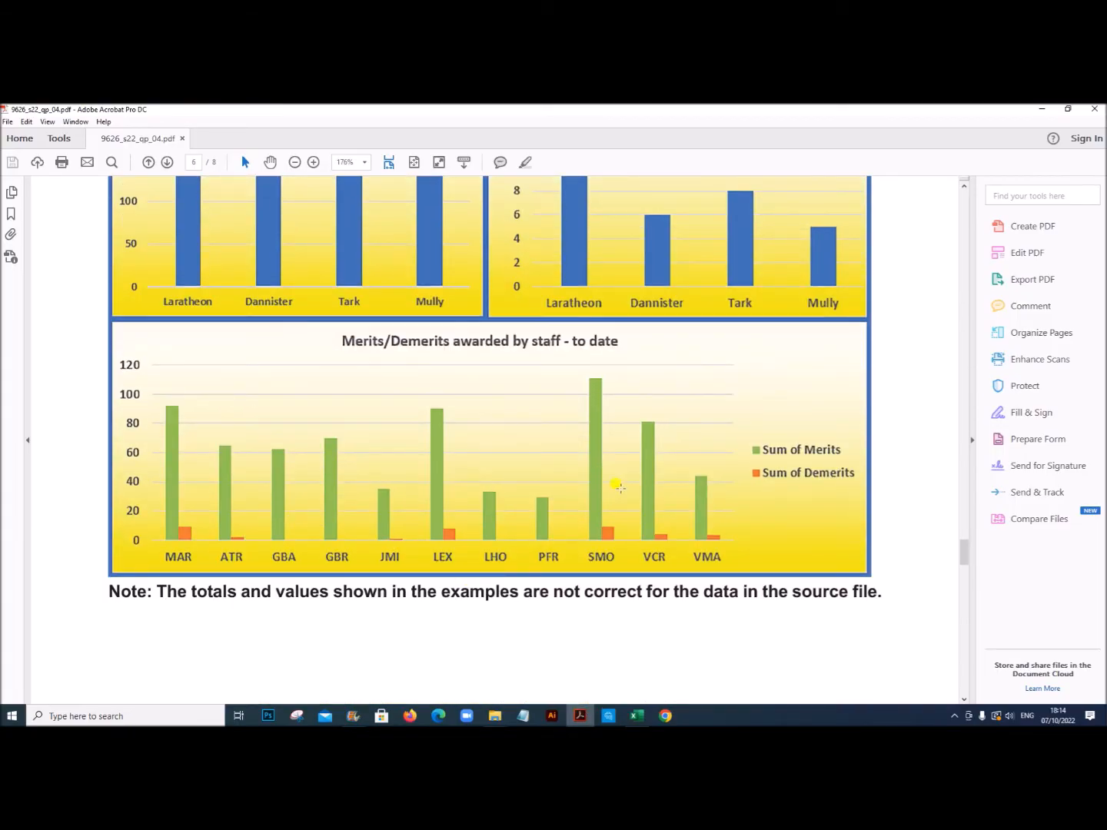
{"action": "left_click", "coordinate": [637, 715]}
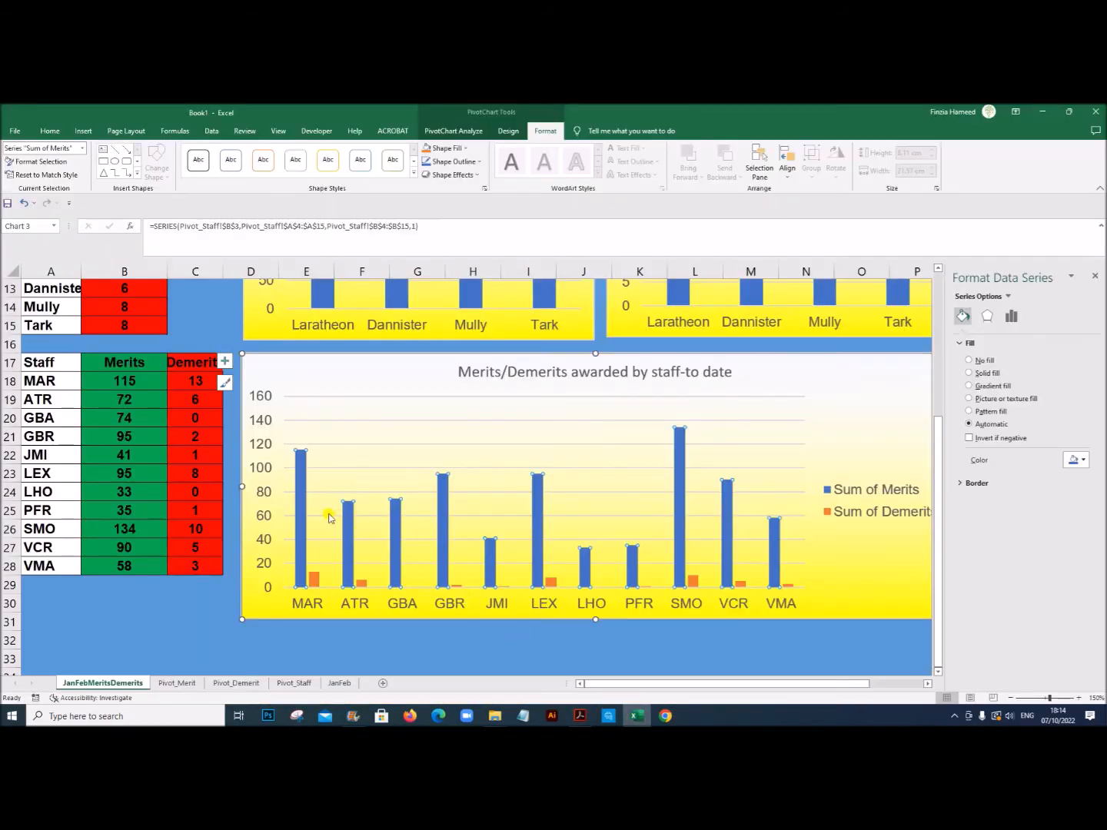
Step: Fill only the MAR merits bar of the staff chart with light green
{"action": "left_click", "coordinate": [305, 509]}
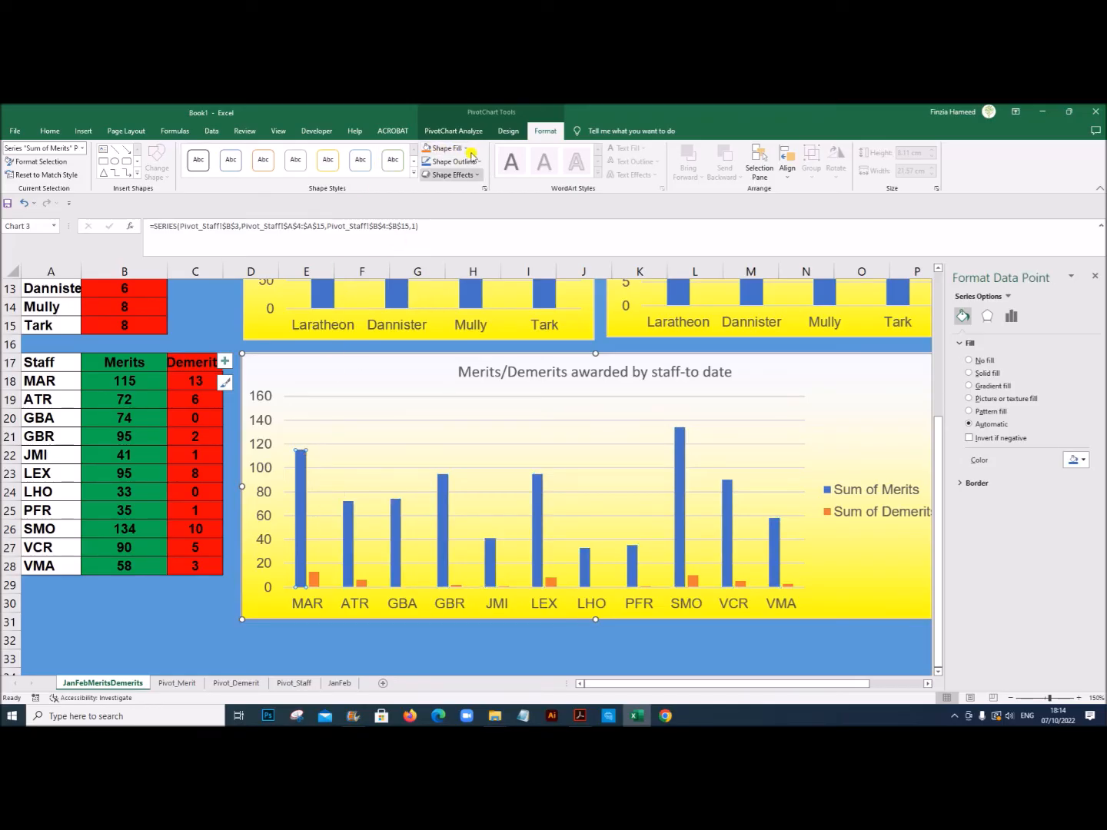
{"action": "left_click", "coordinate": [454, 148]}
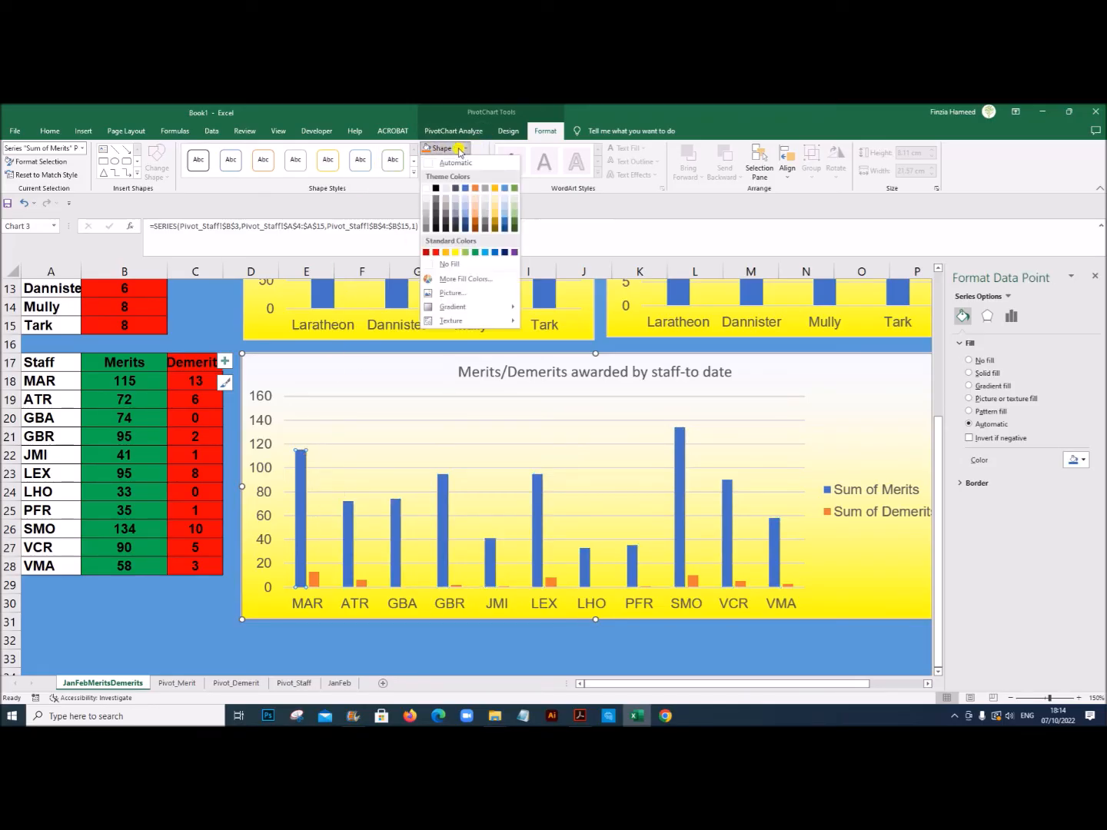
{"action": "left_click", "coordinate": [464, 253]}
{"action": "left_click", "coordinate": [348, 530]}
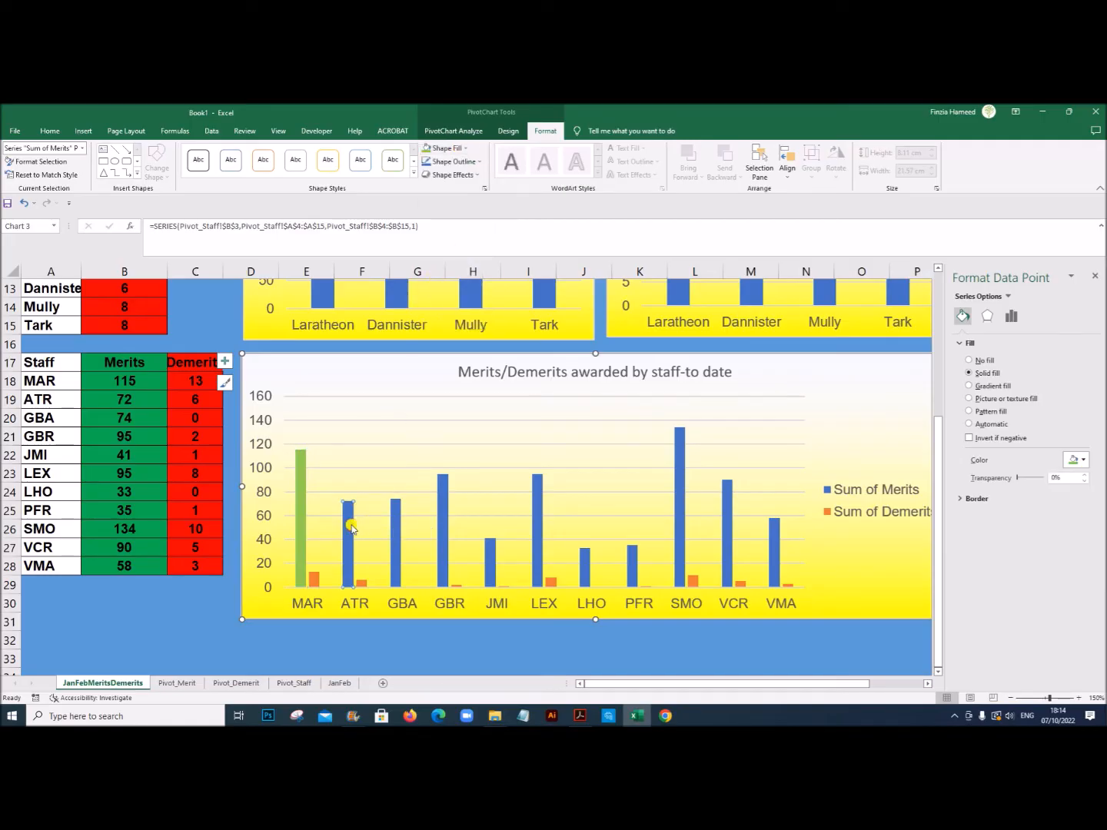
Step: Fill the entire Sum of Merits series of the staff chart with light green and compare it with the exam PDF's sample
{"action": "left_click", "coordinate": [783, 654]}
{"action": "left_click", "coordinate": [394, 537]}
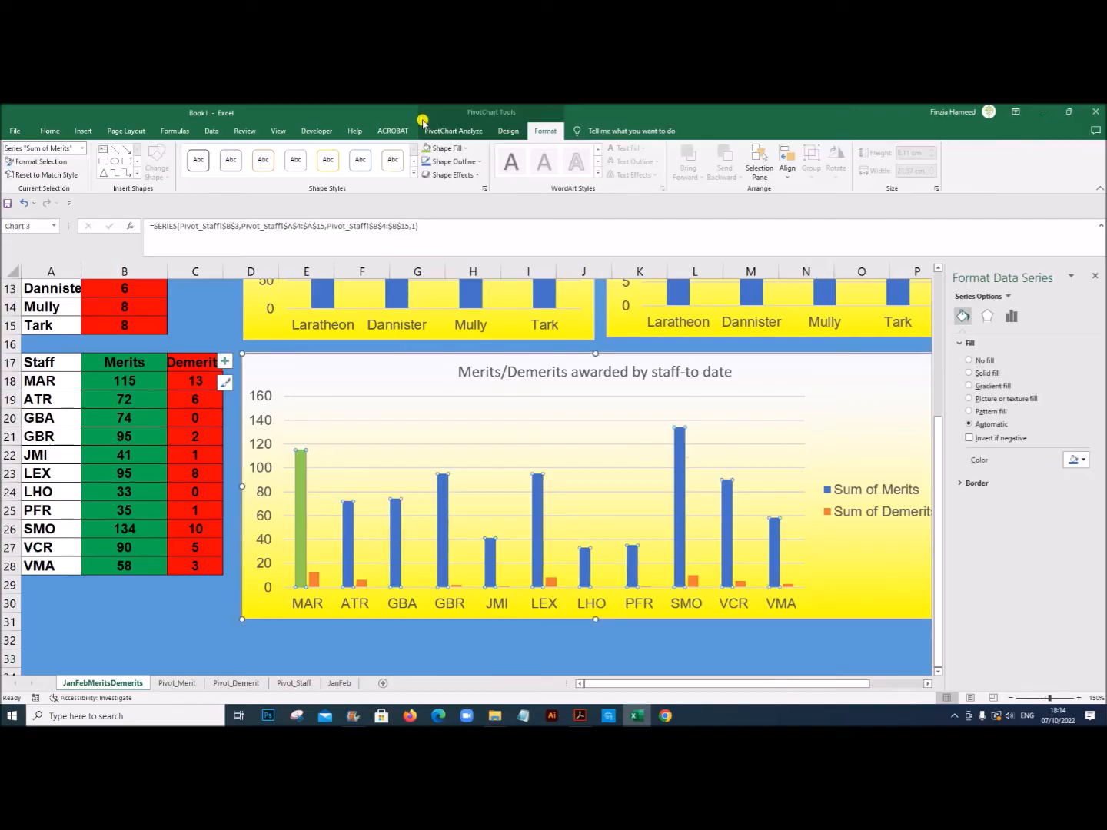
{"action": "left_click", "coordinate": [427, 148]}
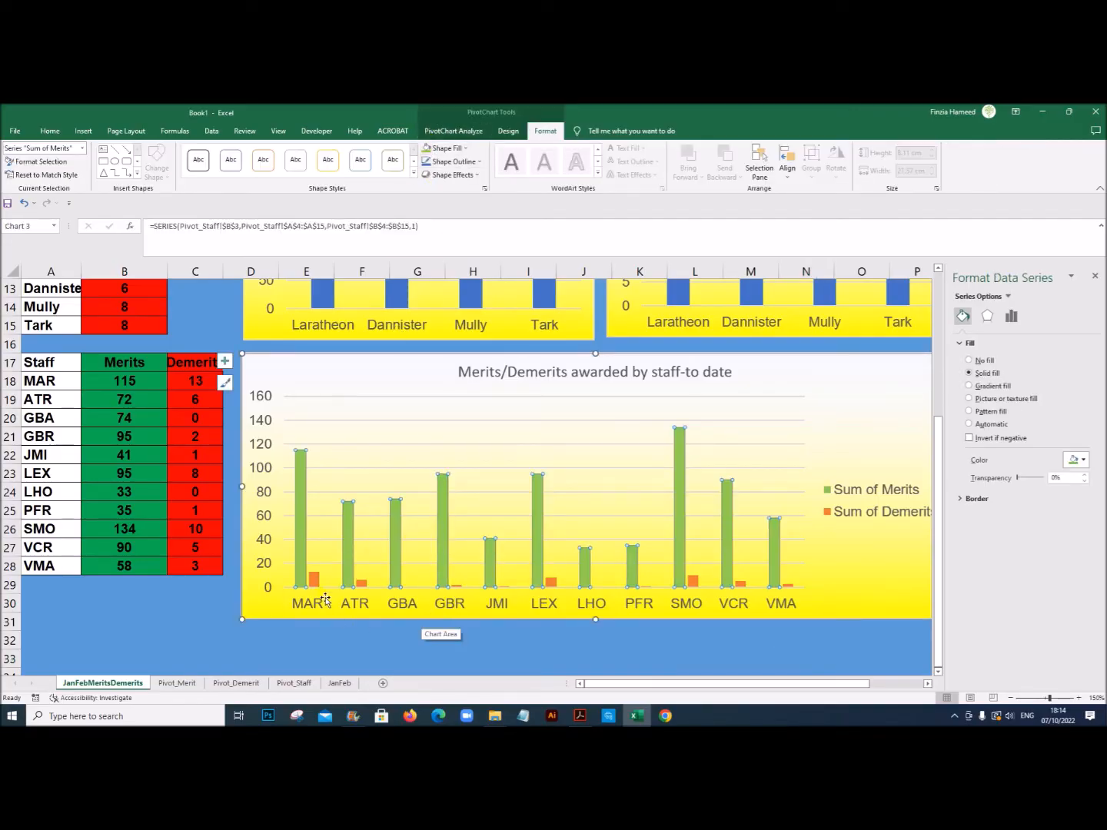
{"action": "left_click", "coordinate": [577, 660]}
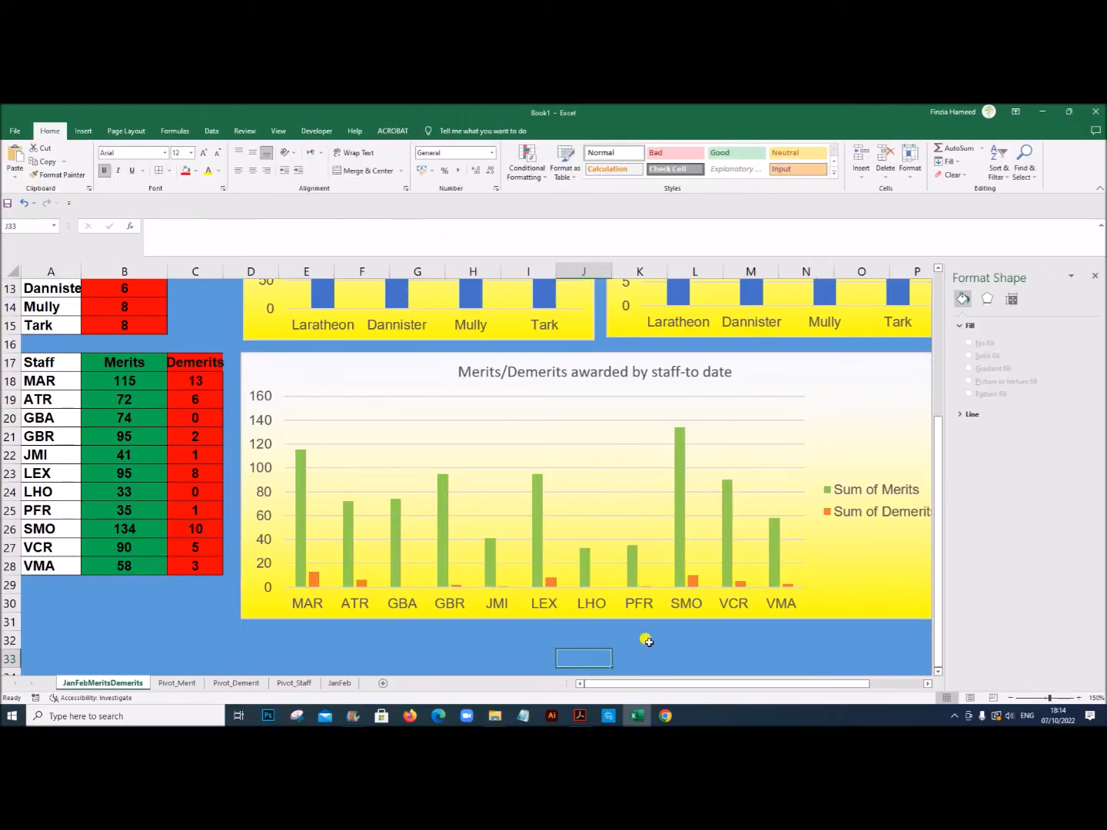
{"action": "left_click", "coordinate": [580, 715]}
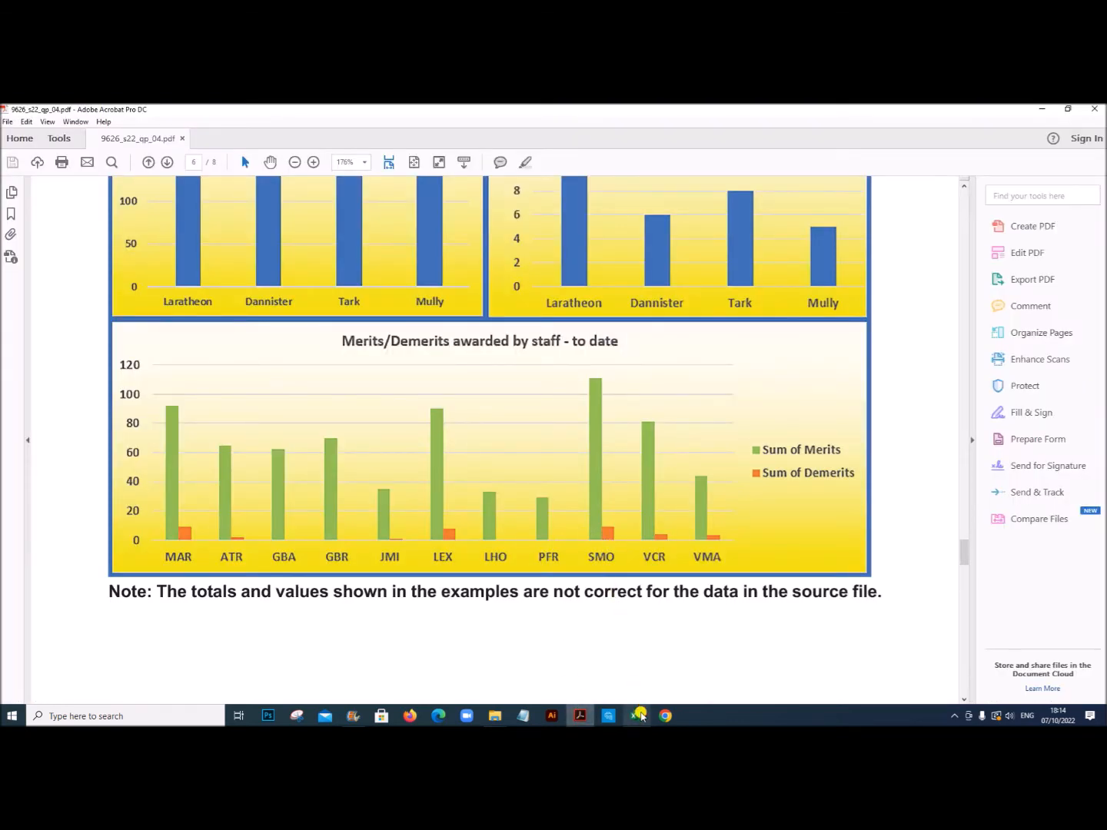
{"action": "left_click", "coordinate": [637, 715]}
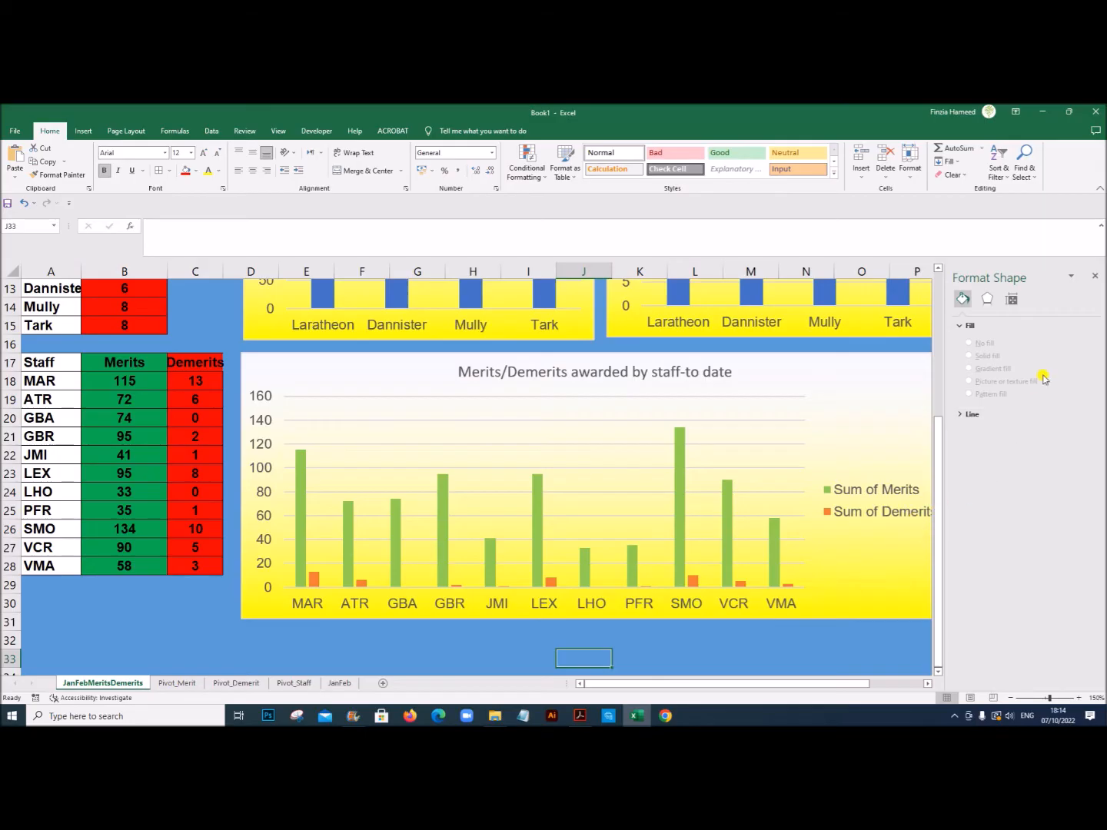
Step: Shorten the Merits/Demerits awarded by staff chart so its lower edge ends just below row 28 of the staff table
{"action": "scroll", "coordinate": [590, 529], "scroll_direction": "up", "scroll_amount": 3}
{"action": "scroll", "coordinate": [590, 529], "scroll_direction": "down", "scroll_amount": 2}
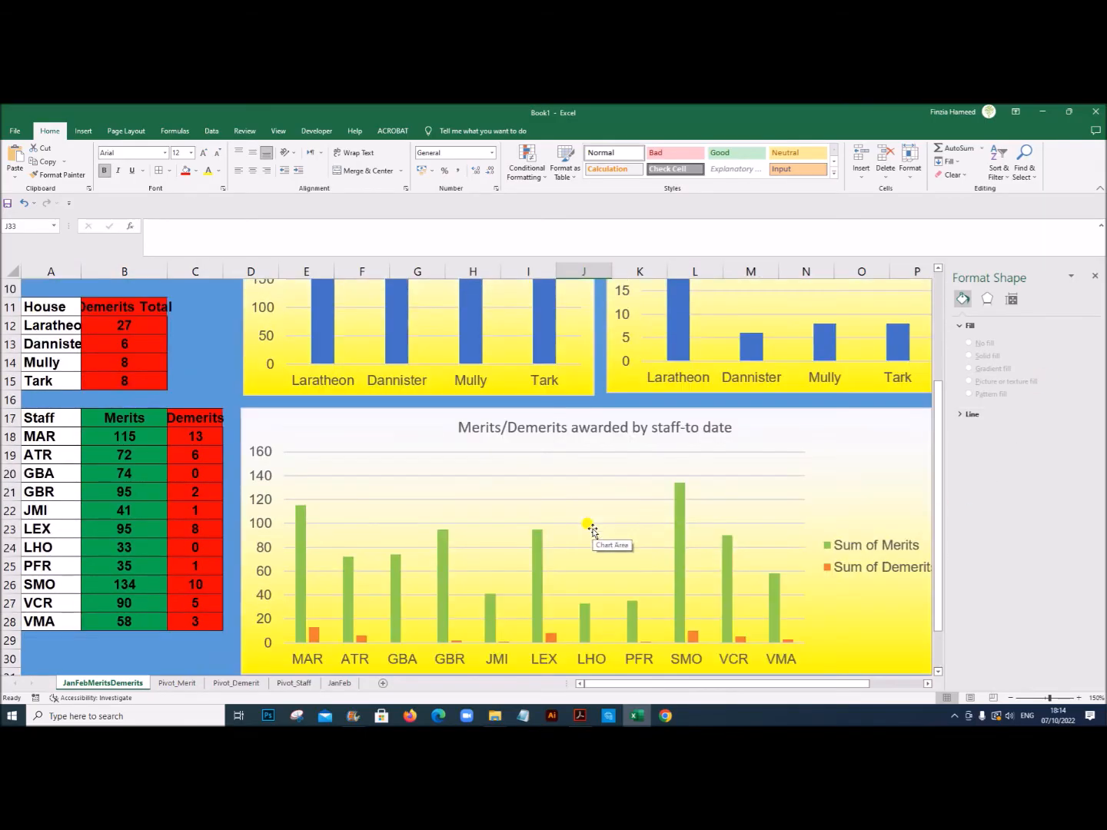
{"action": "scroll", "coordinate": [590, 530], "scroll_direction": "down", "scroll_amount": 1}
{"action": "left_click", "coordinate": [816, 598]}
{"action": "scroll", "coordinate": [523, 627], "scroll_direction": "down", "scroll_amount": 1}
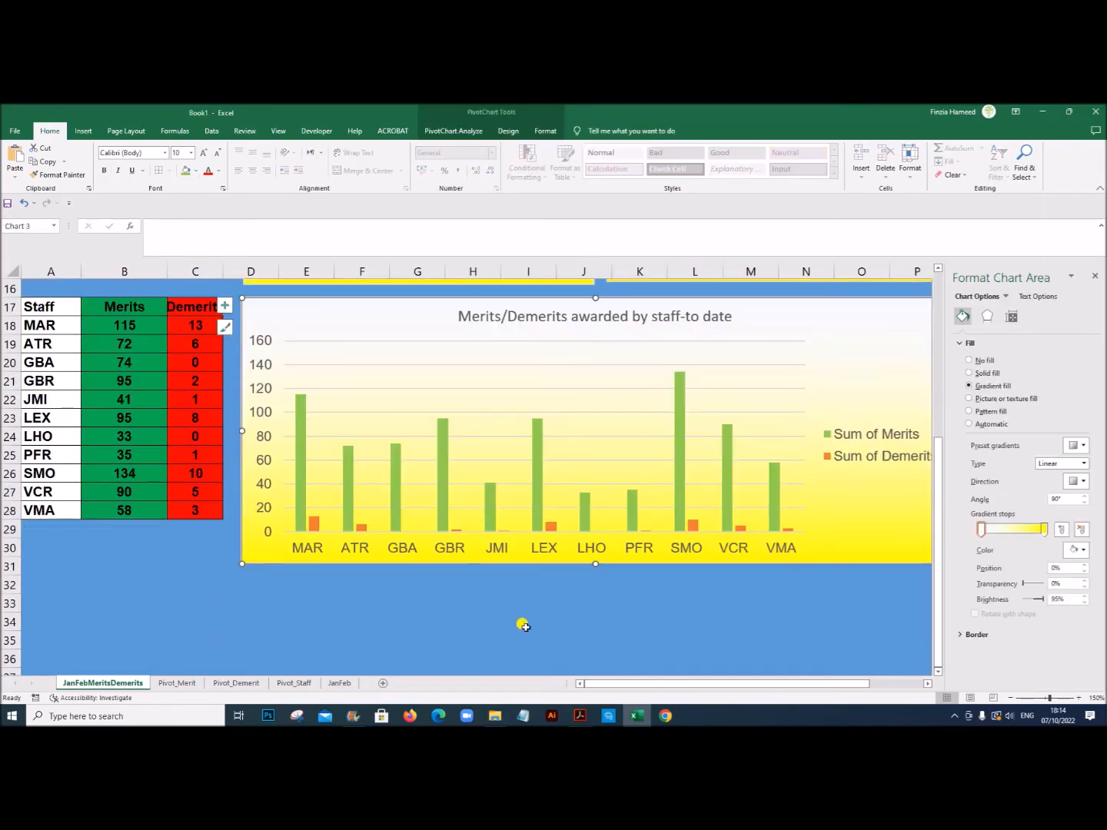
{"action": "left_click_drag", "start_coordinate": [596, 564], "coordinate": [588, 526]}
{"action": "left_click", "coordinate": [567, 628]}
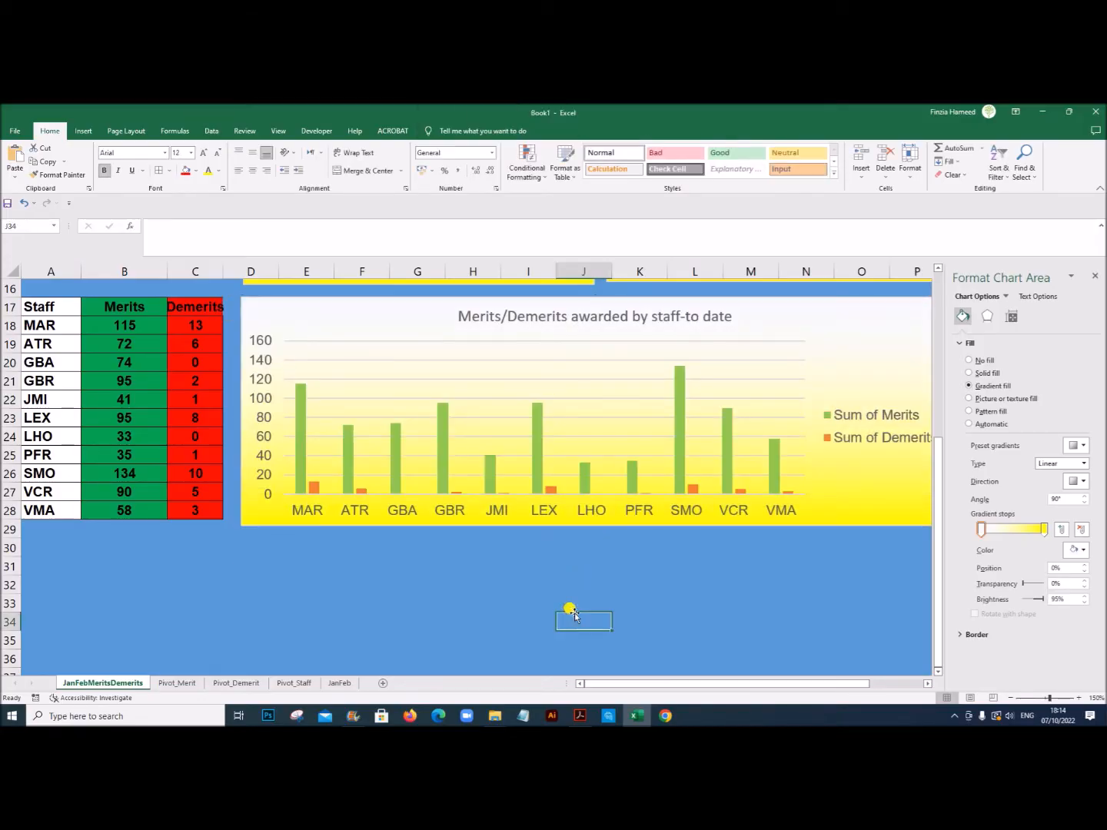
Step: Compare the dashboard's charts with the sample charts in the exam PDF in Acrobat and return to Excel
{"action": "scroll", "coordinate": [667, 612], "scroll_direction": "up", "scroll_amount": 3}
{"action": "scroll", "coordinate": [667, 613], "scroll_direction": "up", "scroll_amount": 1}
{"action": "scroll", "coordinate": [669, 616], "scroll_direction": "down", "scroll_amount": 1}
{"action": "scroll", "coordinate": [669, 615], "scroll_direction": "down", "scroll_amount": 2}
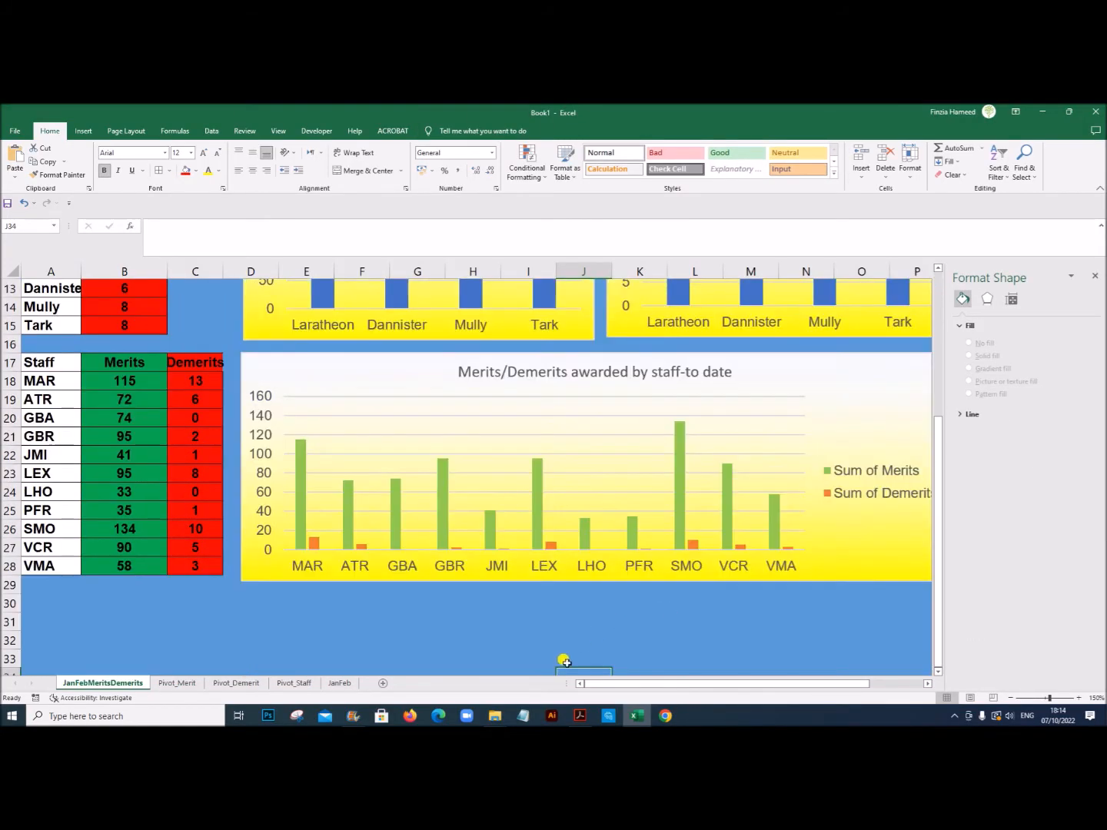
{"action": "left_click", "coordinate": [580, 716]}
{"action": "scroll", "coordinate": [582, 628], "scroll_direction": "up", "scroll_amount": 5}
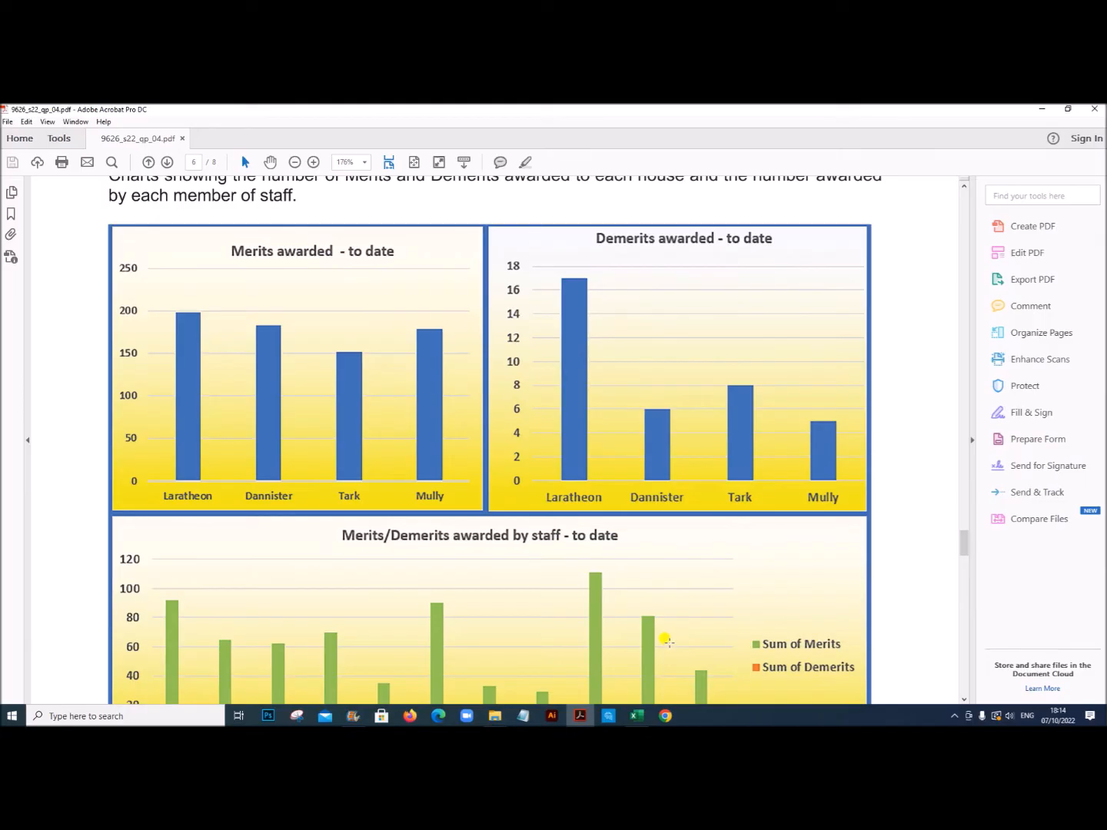
{"action": "scroll", "coordinate": [629, 659], "scroll_direction": "down", "scroll_amount": 3}
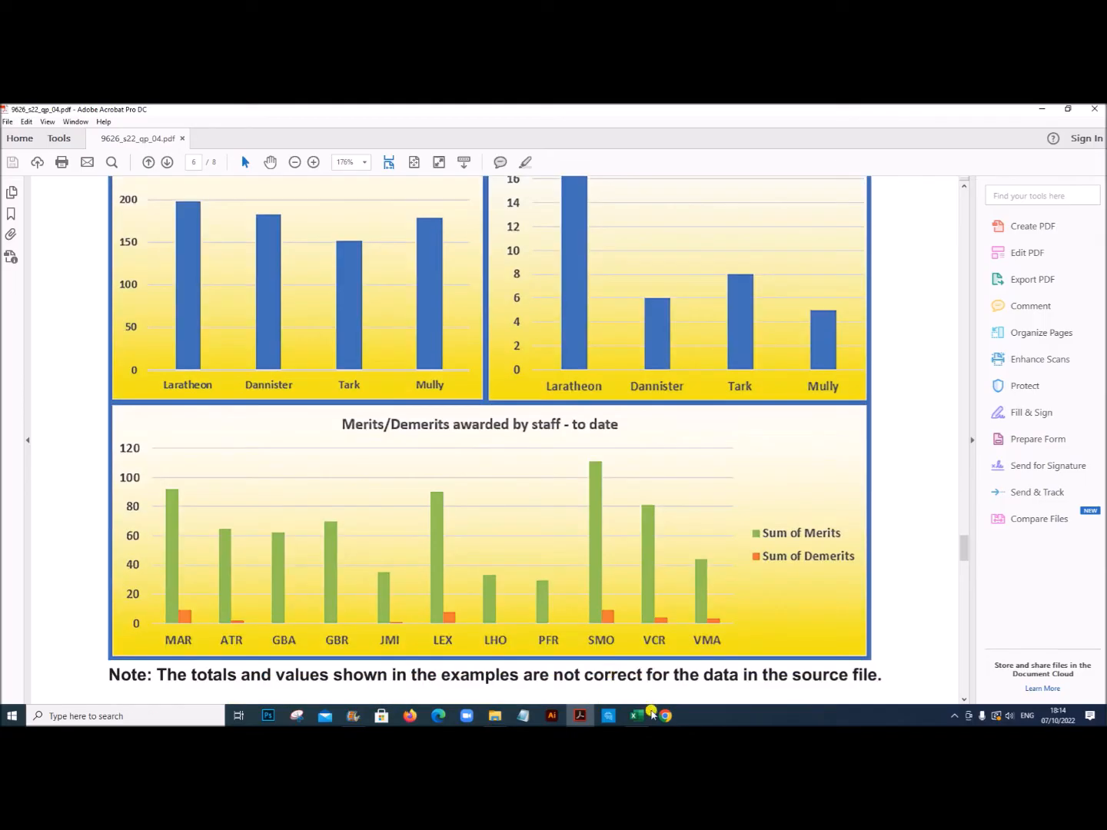
{"action": "left_click", "coordinate": [637, 716]}
Step: Make the staff initials and the value axis labels of the staff chart bold
{"action": "left_click", "coordinate": [397, 578]}
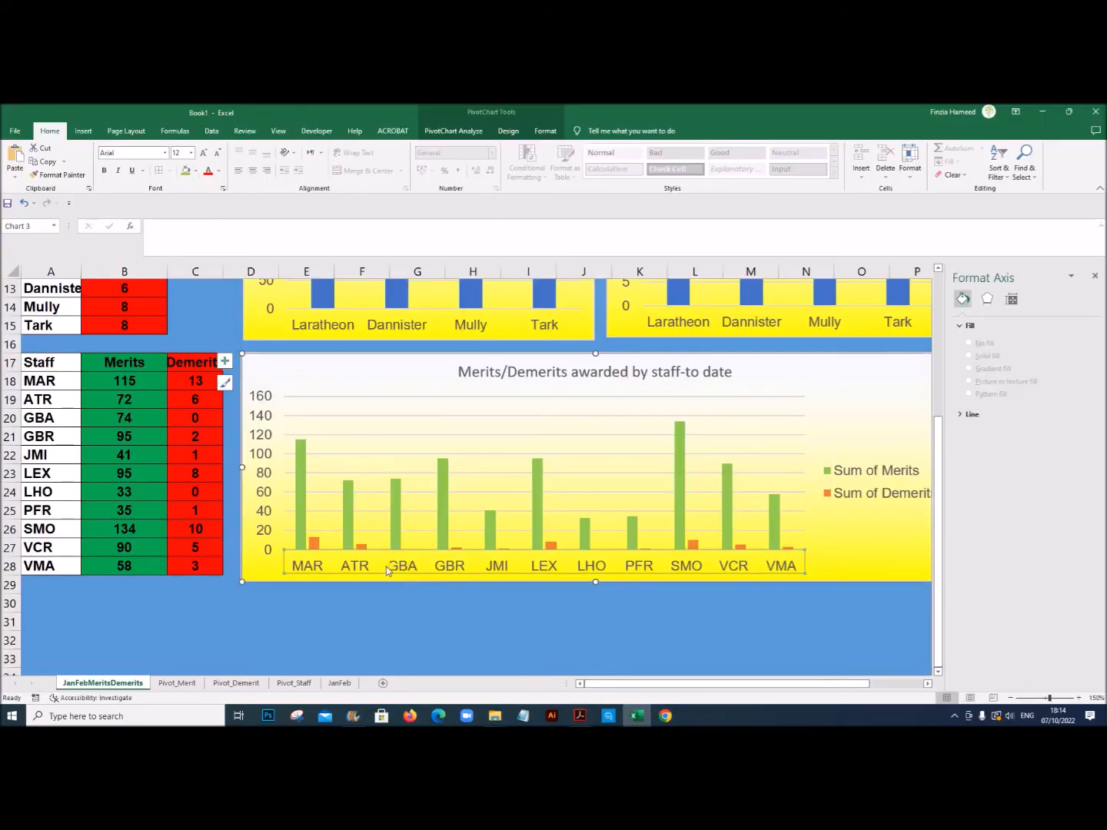
{"action": "left_click", "coordinate": [262, 533]}
{"action": "left_click", "coordinate": [261, 533]}
{"action": "left_click", "coordinate": [339, 565]}
{"action": "left_click", "coordinate": [105, 172]}
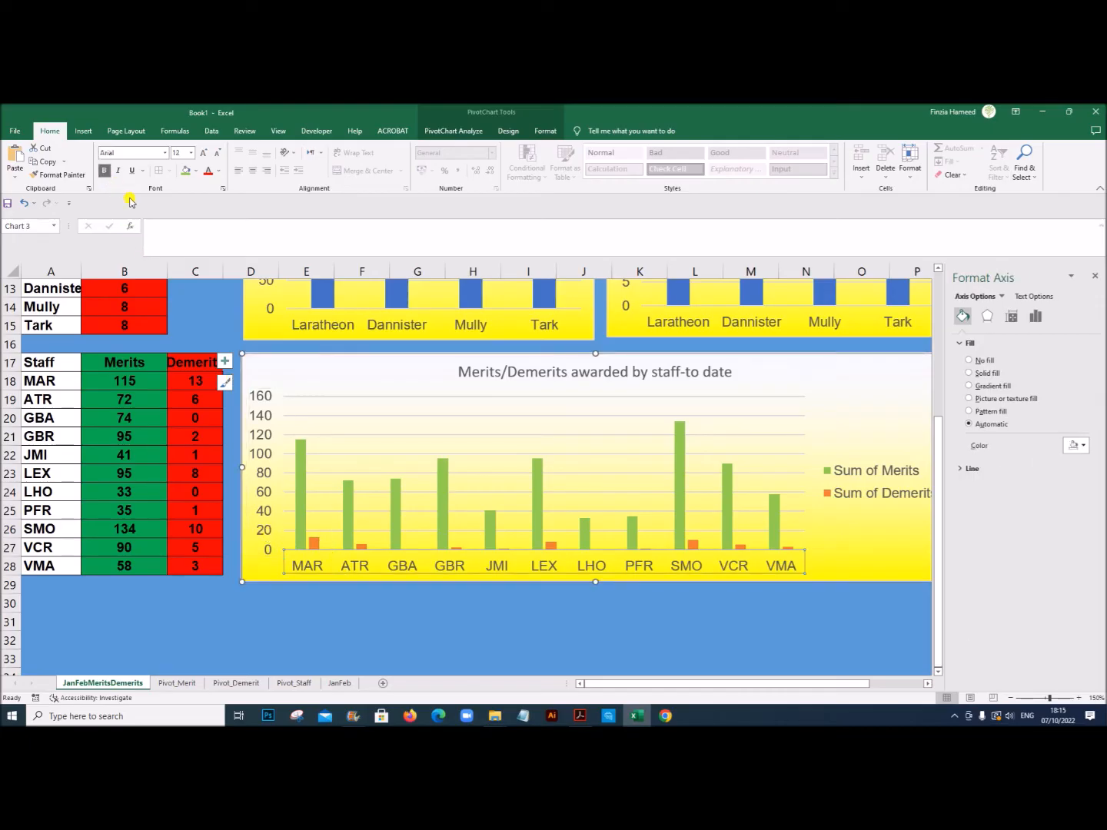
{"action": "left_click", "coordinate": [263, 444]}
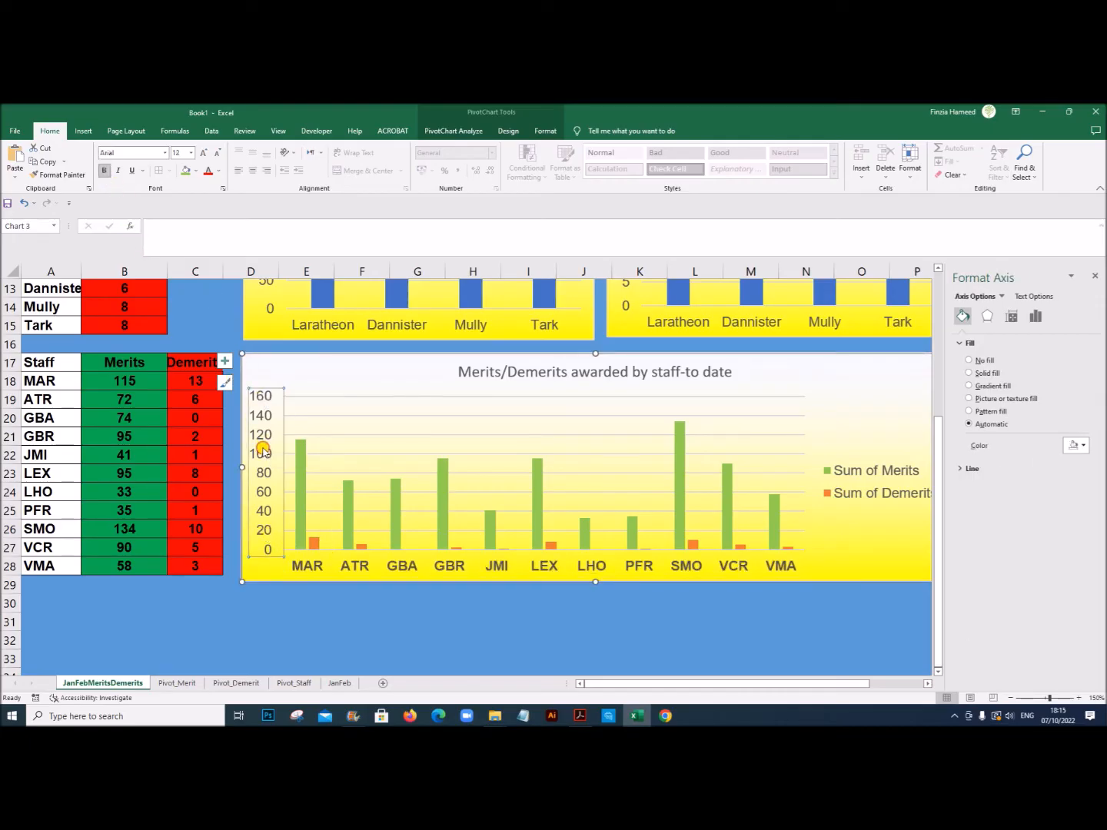
Step: Make the title and the legend of the Merits/Demerits awarded by staff chart bold
{"action": "left_click", "coordinate": [552, 364]}
{"action": "left_click", "coordinate": [104, 171]}
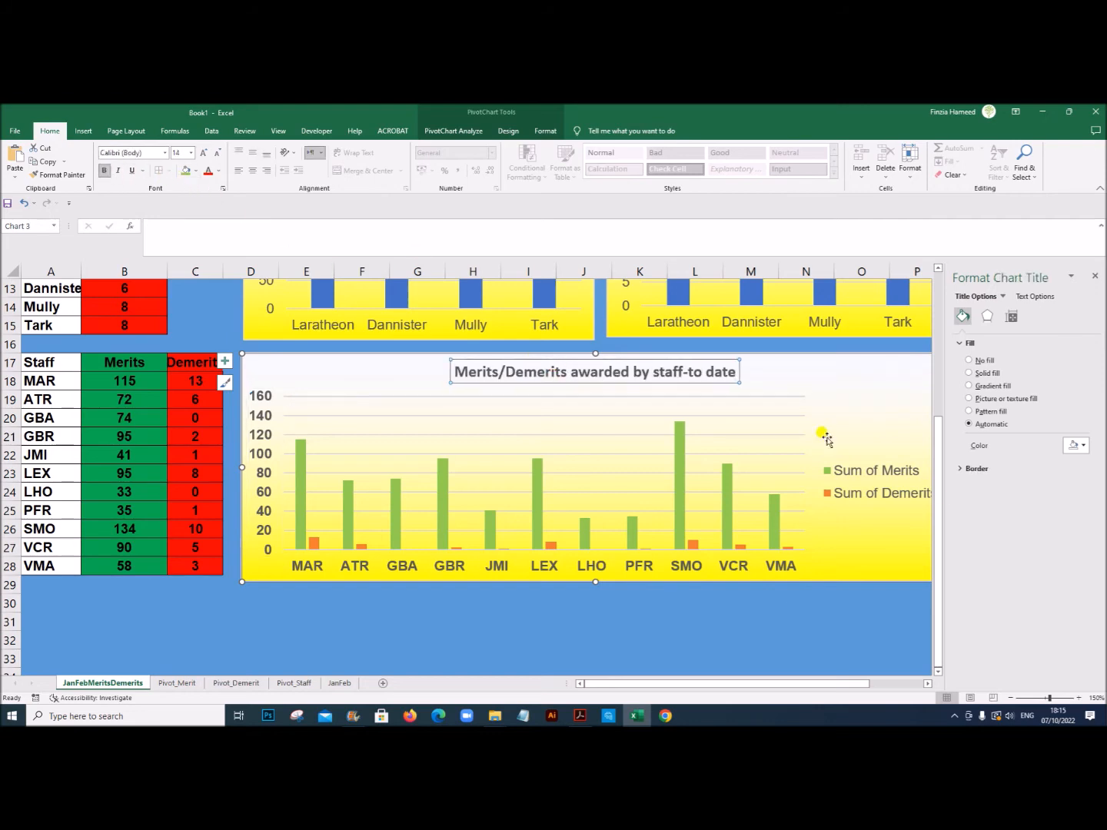
{"action": "left_click", "coordinate": [865, 466]}
{"action": "left_click", "coordinate": [104, 171]}
Step: Make the house names and the value axis labels of the Merits awarded chart bold
{"action": "scroll", "coordinate": [360, 423], "scroll_direction": "up", "scroll_amount": 3}
{"action": "left_click", "coordinate": [403, 486]}
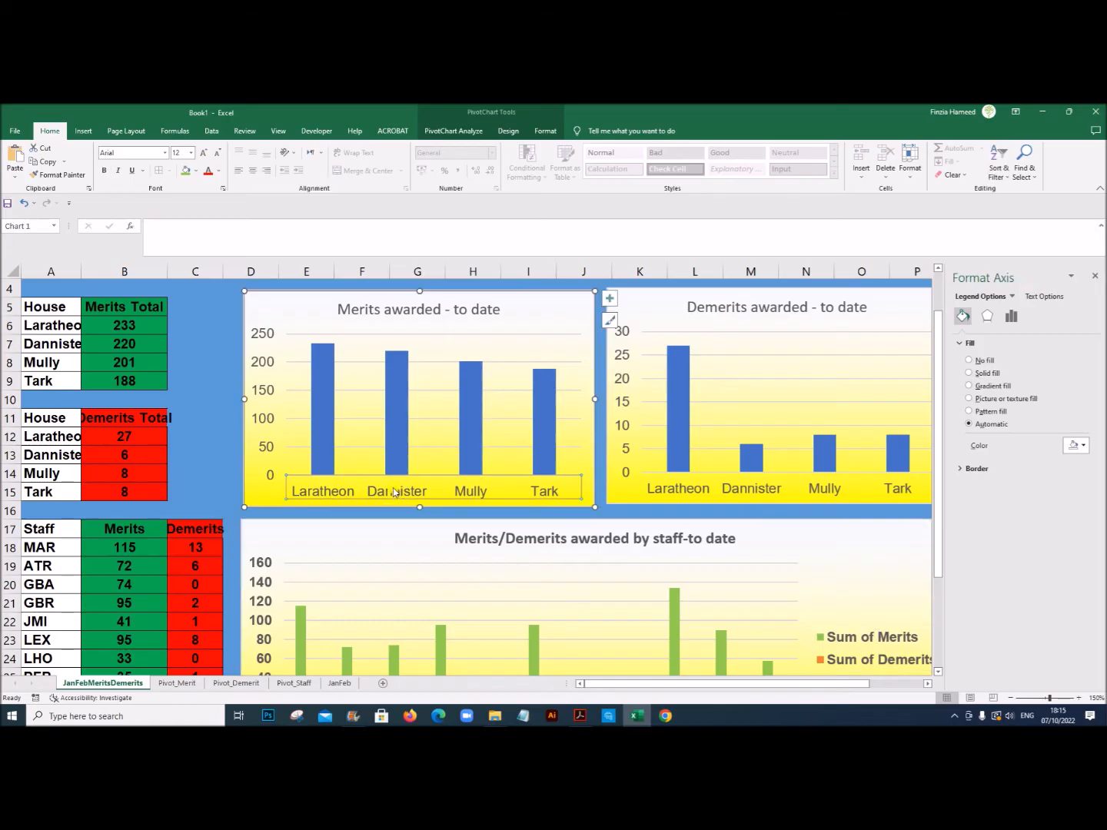
{"action": "left_click", "coordinate": [106, 172]}
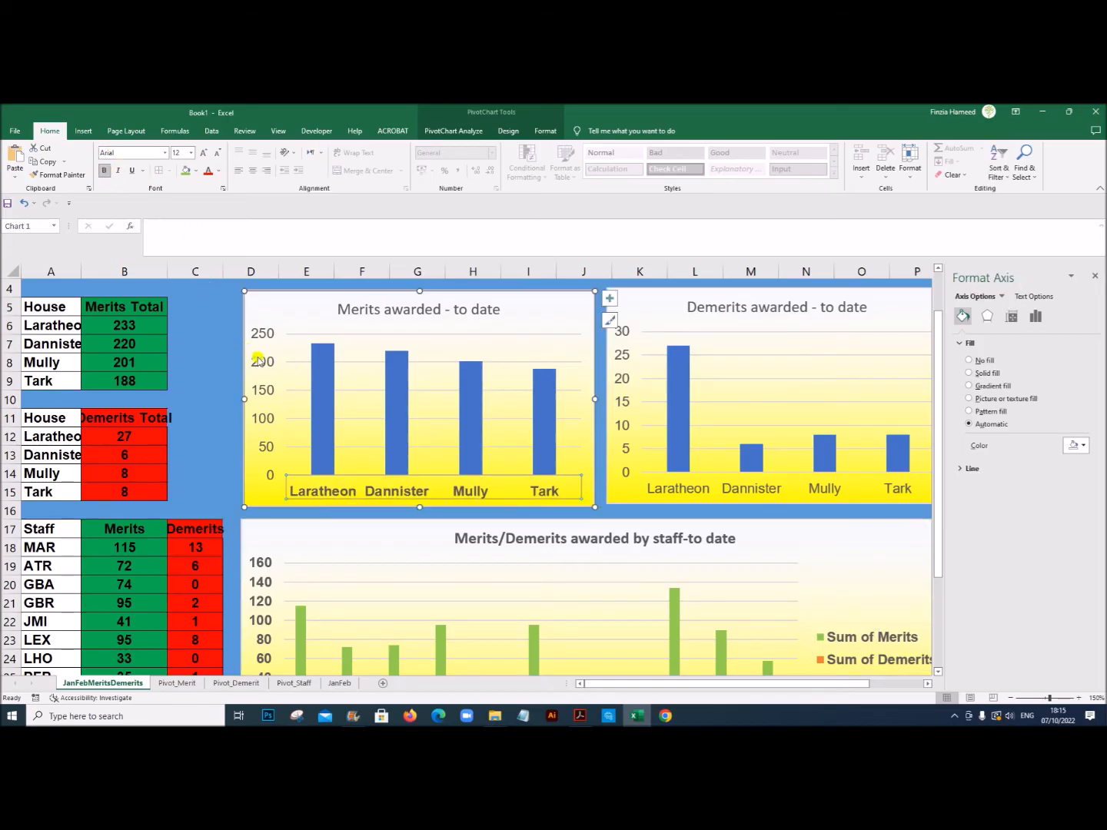
{"action": "left_click", "coordinate": [263, 367]}
{"action": "left_click", "coordinate": [107, 172]}
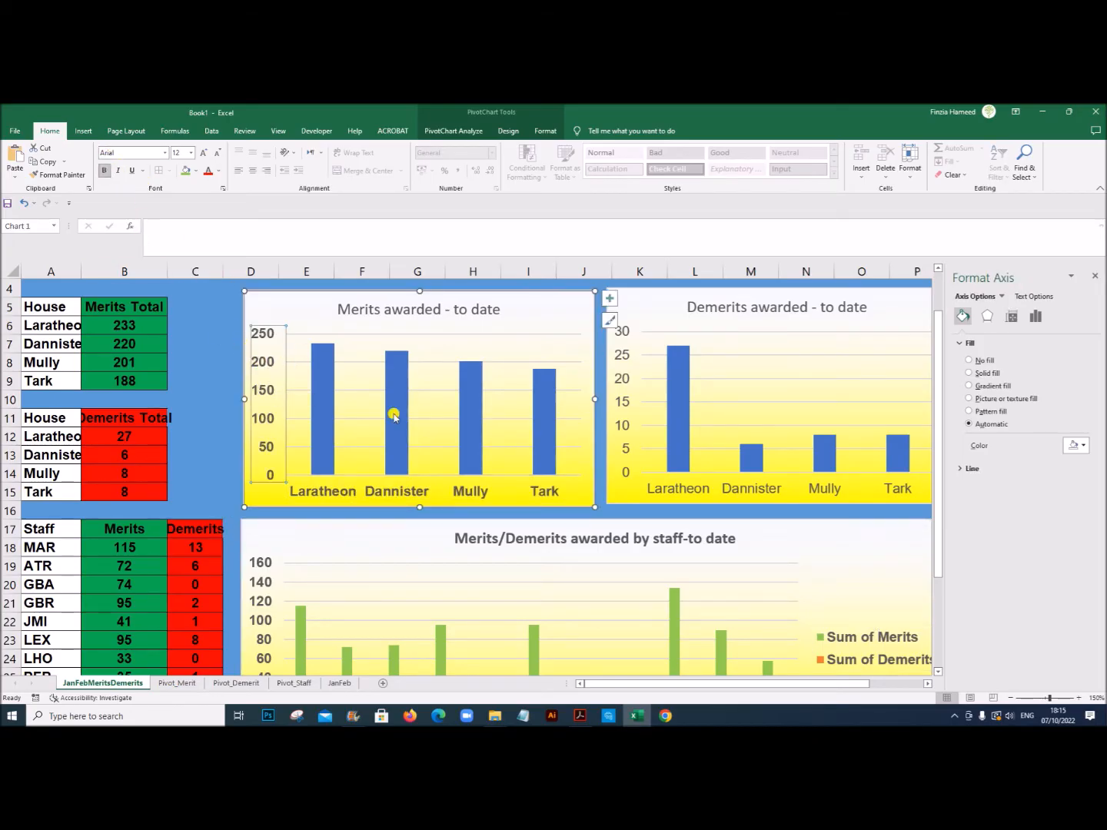
Step: Make the house names and the value axis labels of the Demerits awarded chart bold
{"action": "left_click", "coordinate": [646, 490]}
{"action": "left_click", "coordinate": [106, 172]}
{"action": "left_click", "coordinate": [623, 392]}
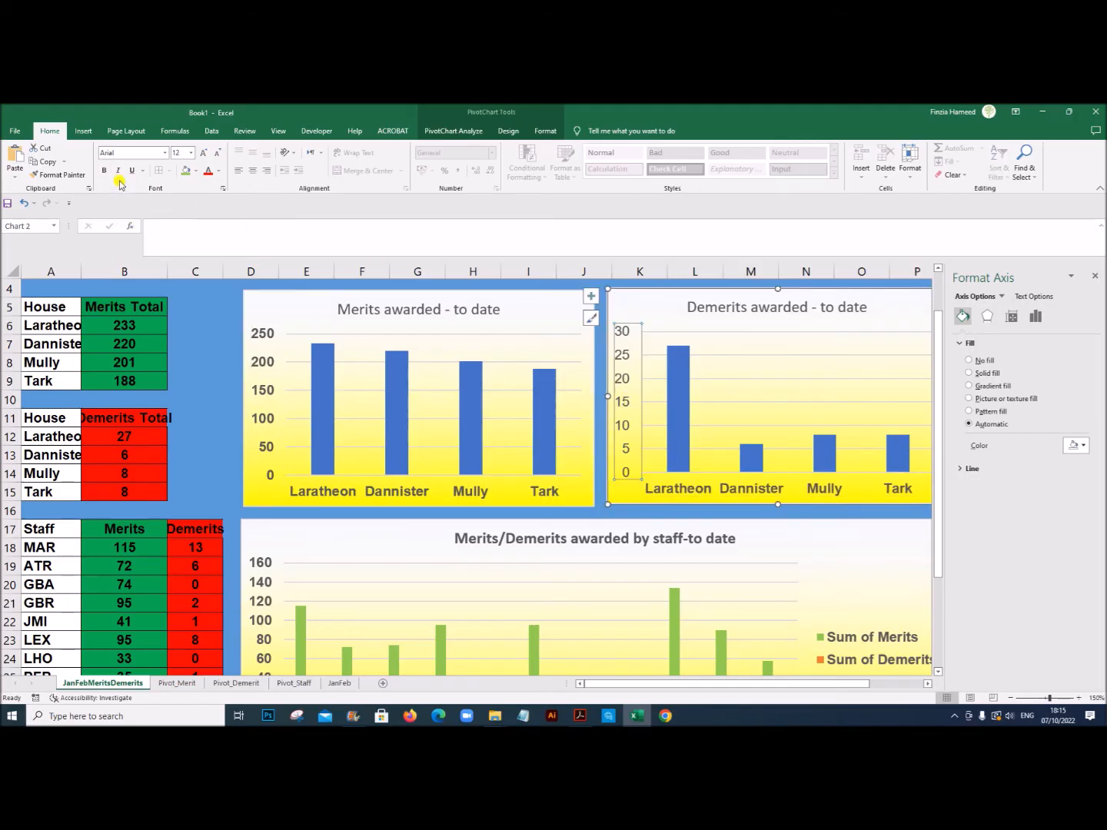
Step: Make the titles of the Merits awarded and Demerits awarded charts bold and close the chart formatting pane
{"action": "left_click", "coordinate": [387, 308]}
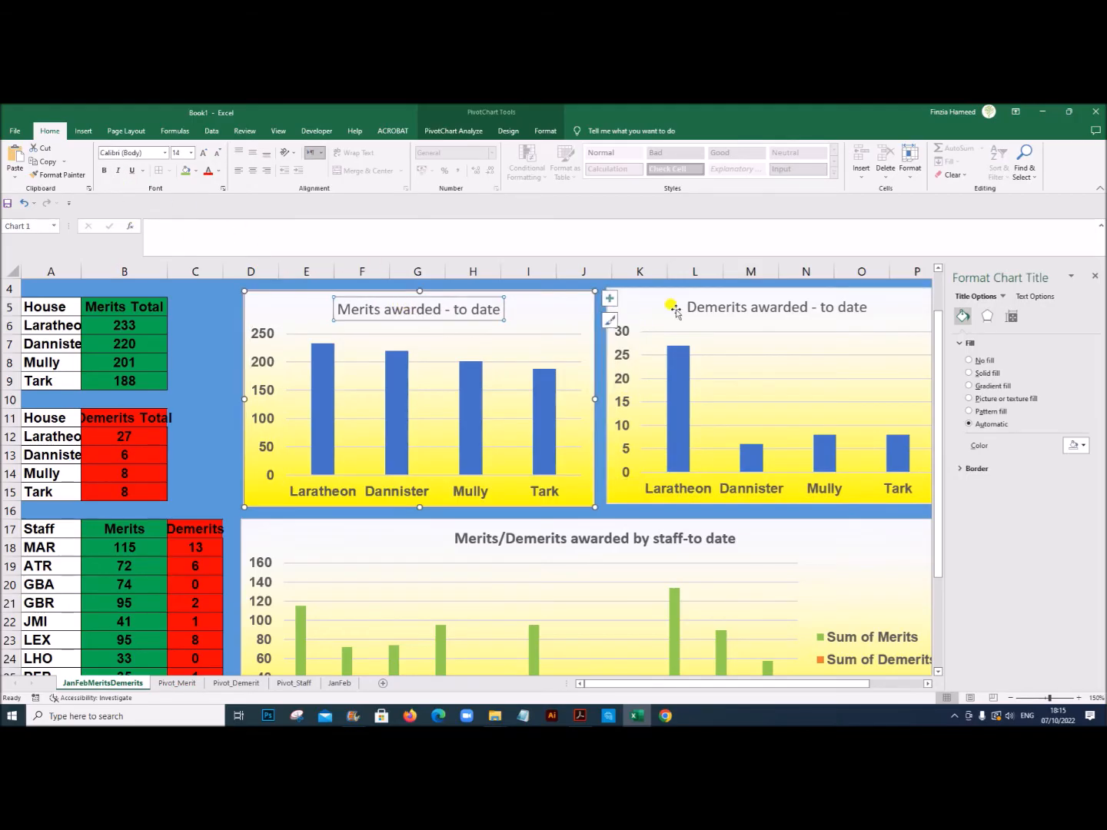
{"action": "left_click", "coordinate": [102, 170]}
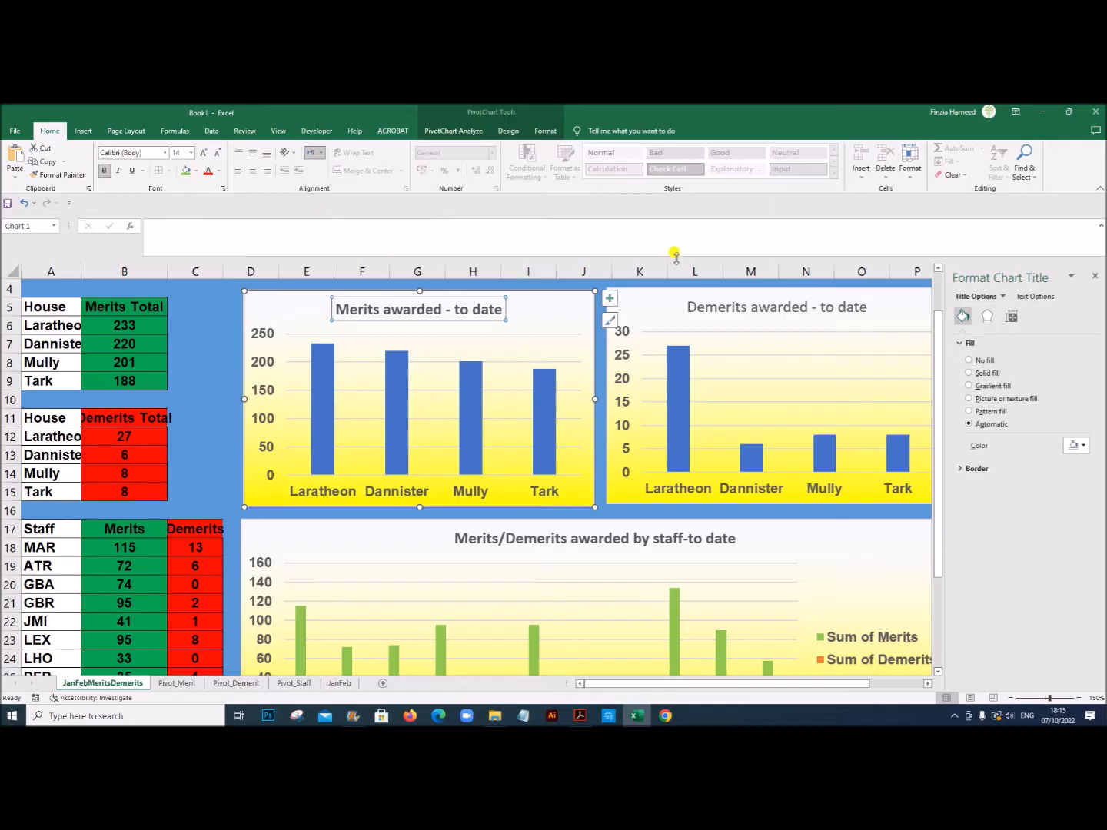
{"action": "left_click", "coordinate": [717, 309]}
{"action": "left_click", "coordinate": [103, 171]}
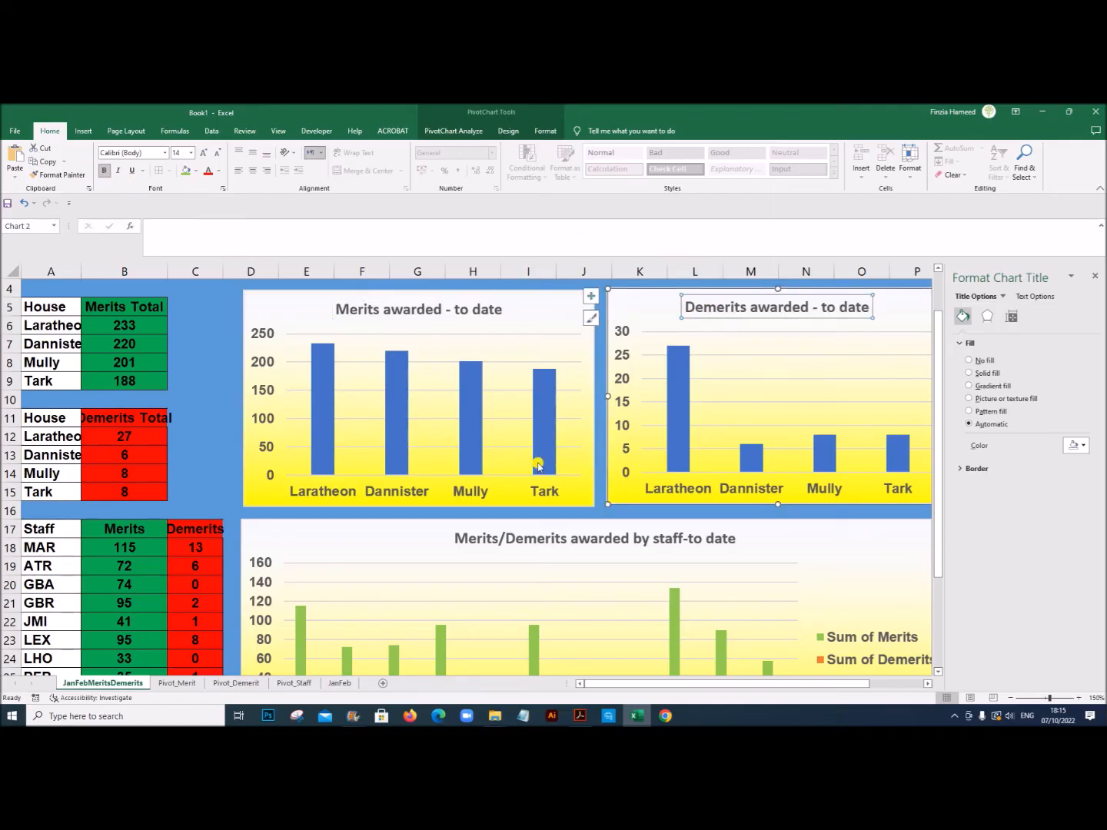
{"action": "scroll", "coordinate": [538, 466], "scroll_direction": "down", "scroll_amount": 3}
{"action": "scroll", "coordinate": [1099, 308], "scroll_direction": "up", "scroll_amount": 1}
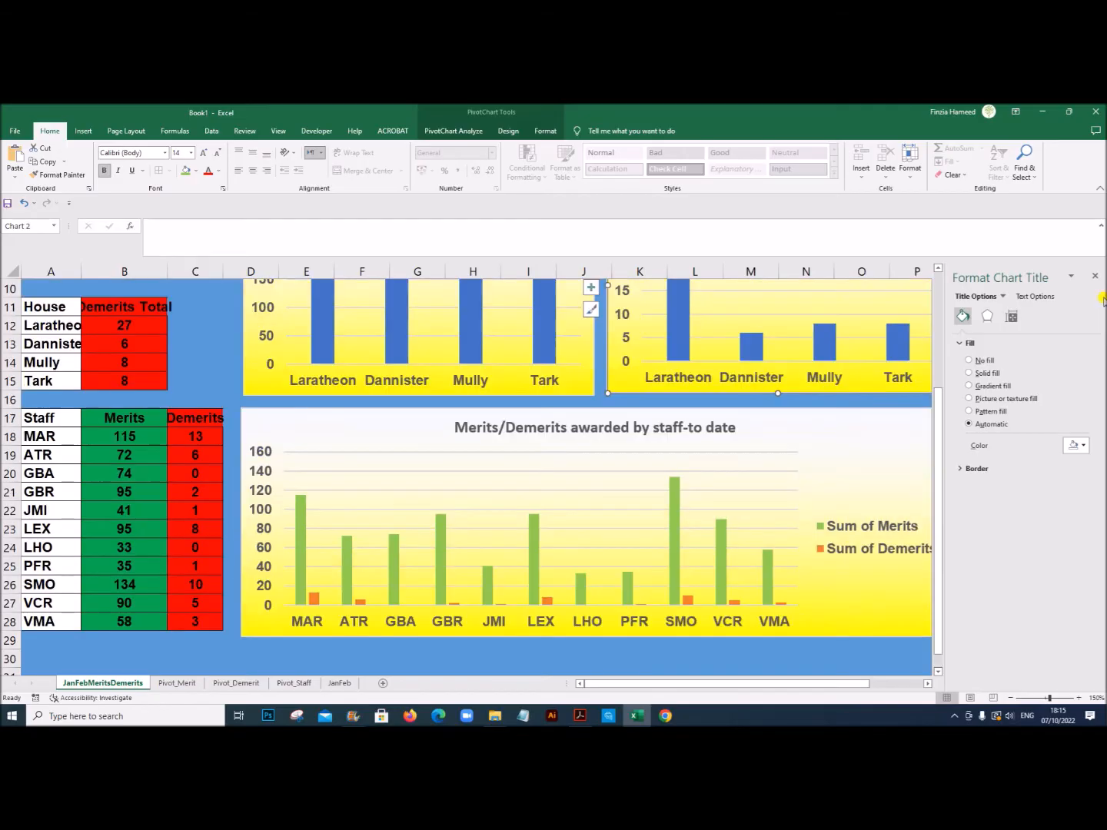
{"action": "left_click", "coordinate": [1096, 279]}
Step: Review the title, tables and three charts across the whole dashboard
{"action": "scroll", "coordinate": [1007, 546], "scroll_direction": "up", "scroll_amount": 3}
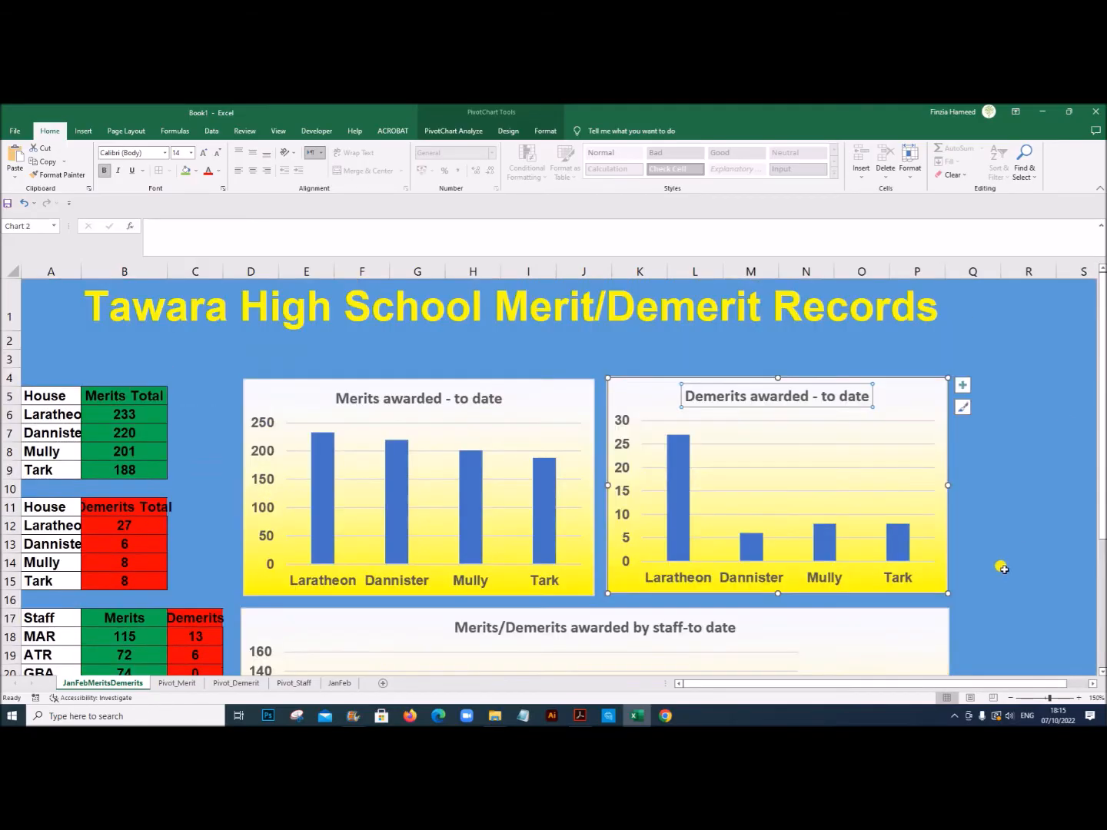
{"action": "scroll", "coordinate": [1000, 565], "scroll_direction": "down", "scroll_amount": 2}
{"action": "scroll", "coordinate": [999, 565], "scroll_direction": "up", "scroll_amount": 2}
{"action": "scroll", "coordinate": [366, 456], "scroll_direction": "down", "scroll_amount": 3}
{"action": "scroll", "coordinate": [366, 457], "scroll_direction": "up", "scroll_amount": 3}
{"action": "scroll", "coordinate": [364, 454], "scroll_direction": "down", "scroll_amount": 3}
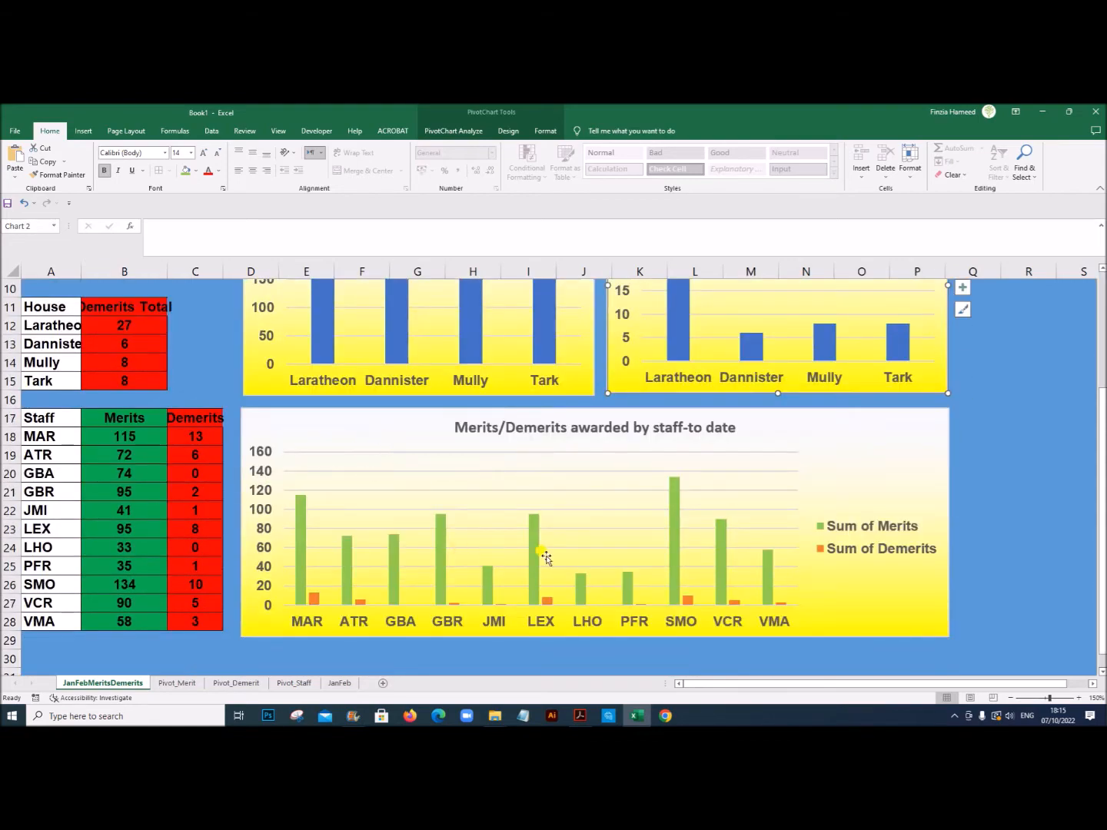
{"action": "scroll", "coordinate": [489, 558], "scroll_direction": "up", "scroll_amount": 3}
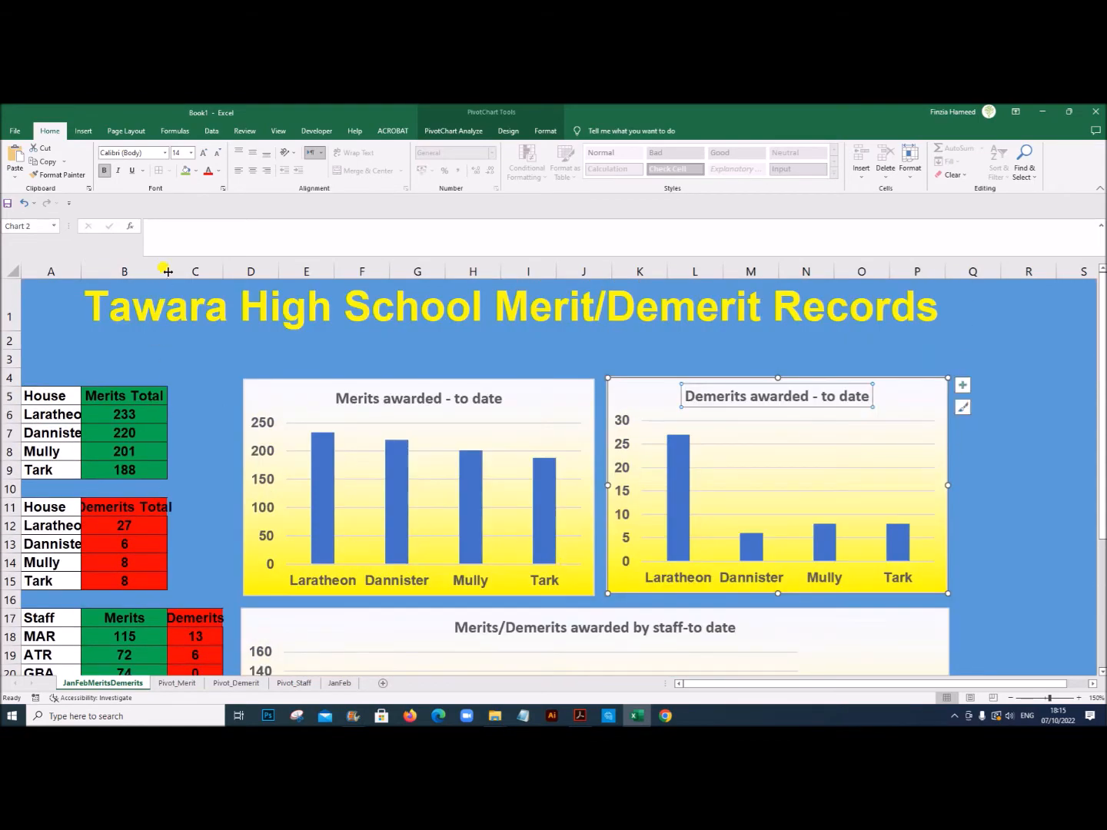
Step: Widen column B to fit the Demerits Total heading and autofit column C to its Demerits heading
{"action": "left_click_drag", "start_coordinate": [166, 271], "coordinate": [184, 271]}
{"action": "scroll", "coordinate": [247, 494], "scroll_direction": "down", "scroll_amount": 4}
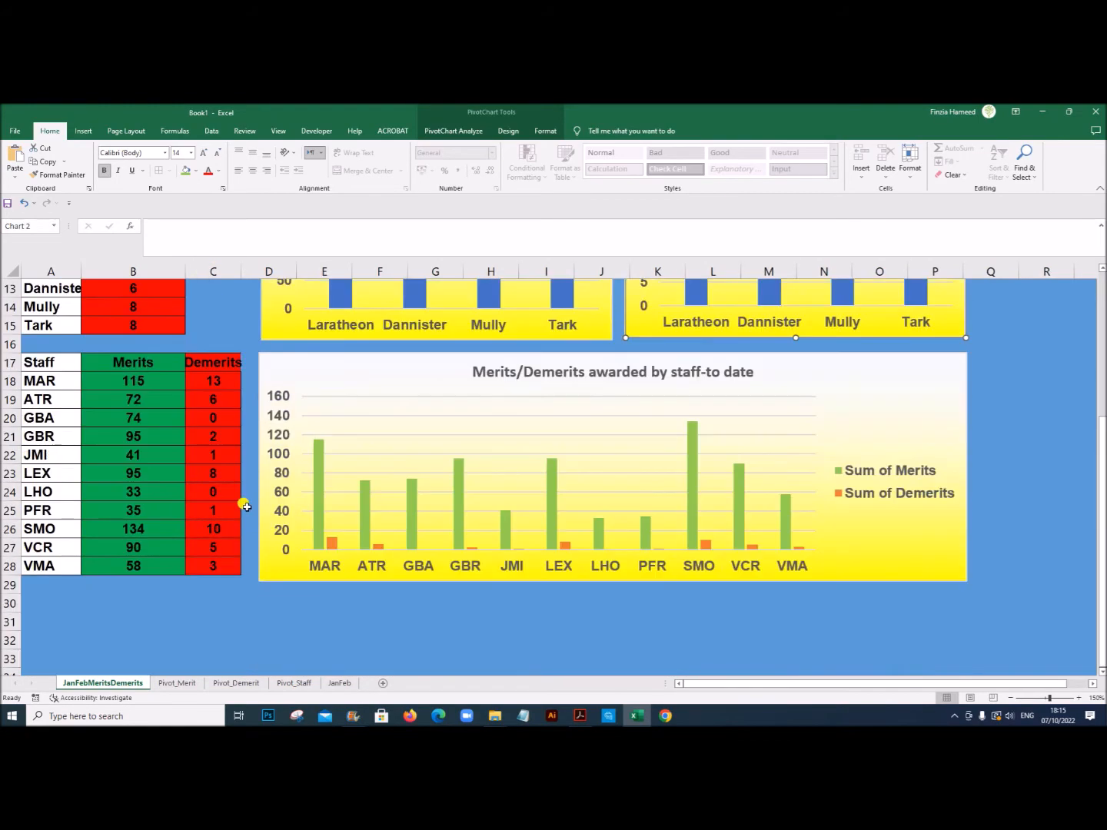
{"action": "double_click", "coordinate": [235, 261]}
{"action": "scroll", "coordinate": [183, 565], "scroll_direction": "up", "scroll_amount": 4}
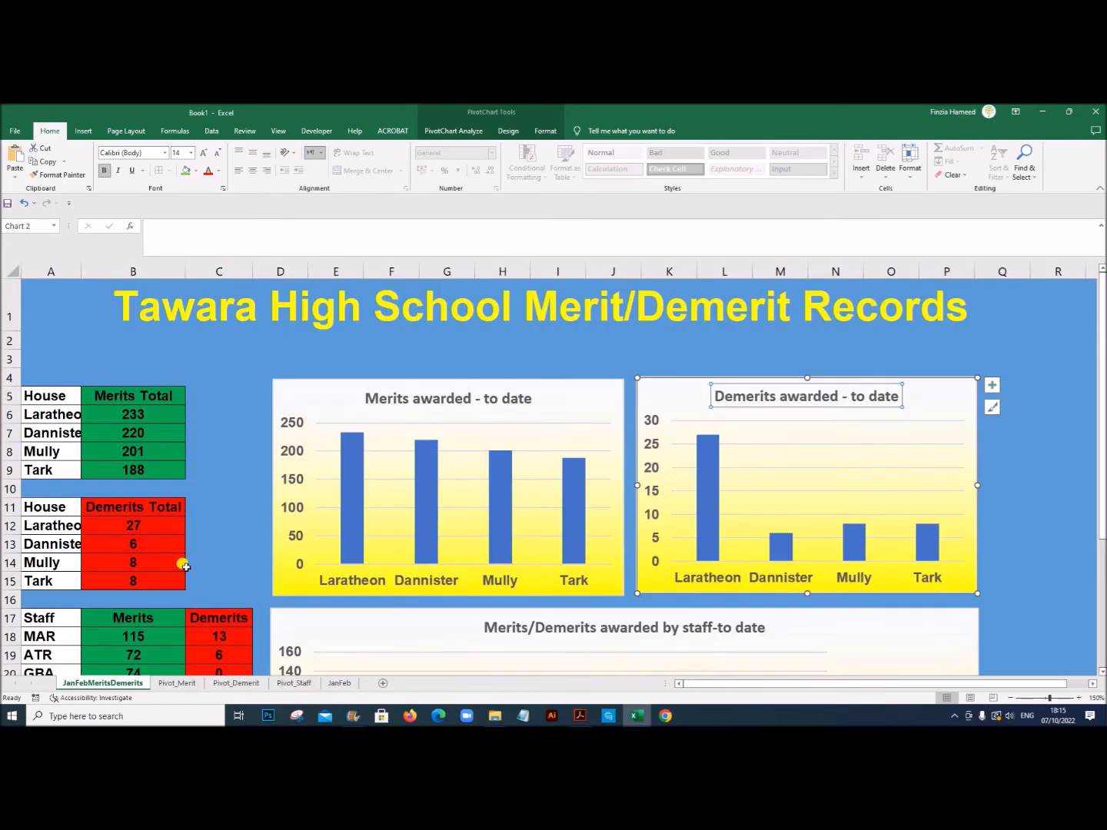
Step: Check the exam PDF in Acrobat for the formatting requirements and the required workbook file name, and return to Excel
{"action": "scroll", "coordinate": [196, 558], "scroll_direction": "down", "scroll_amount": 3}
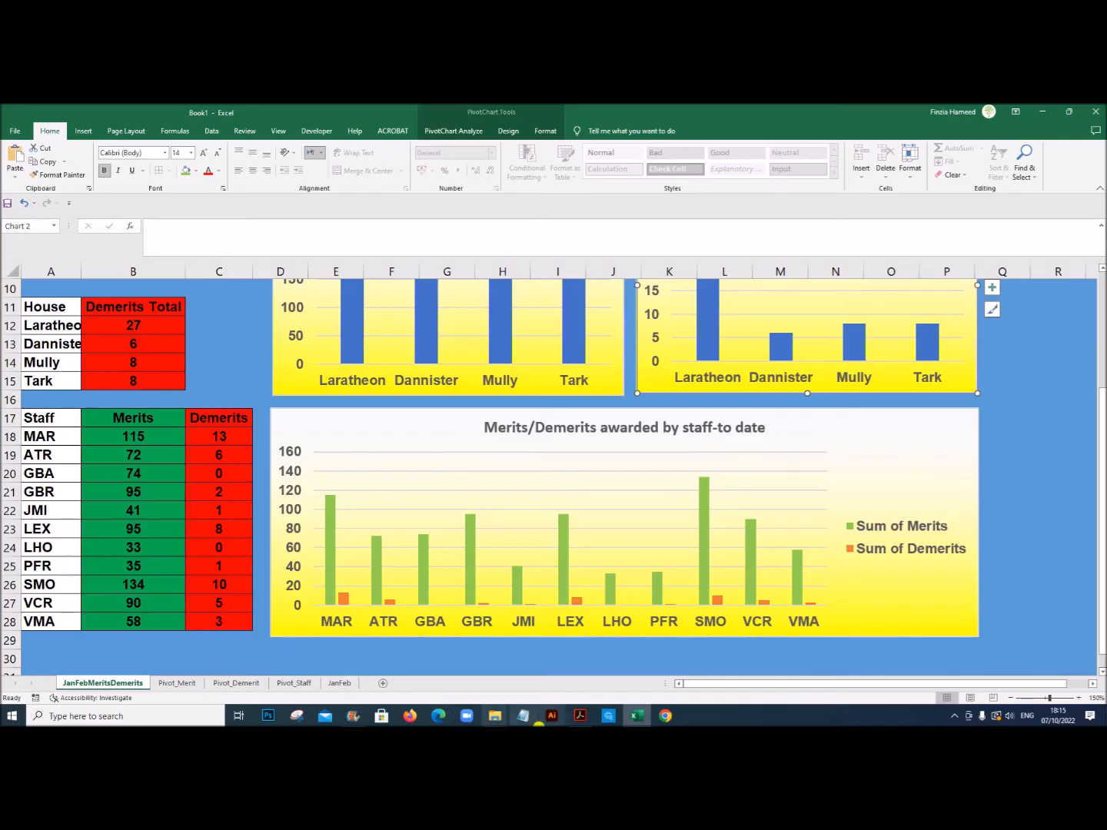
{"action": "left_click", "coordinate": [580, 716]}
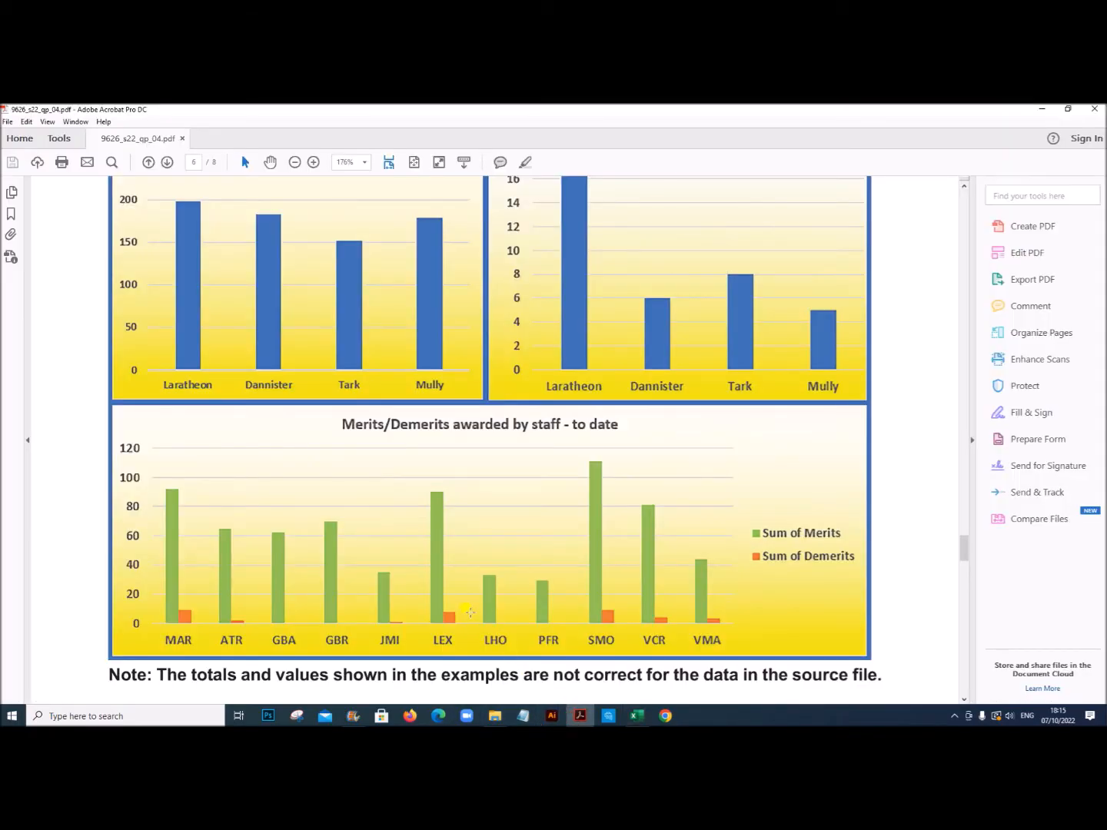
{"action": "scroll", "coordinate": [465, 609], "scroll_direction": "up", "scroll_amount": 6}
{"action": "scroll", "coordinate": [461, 605], "scroll_direction": "down", "scroll_amount": 6}
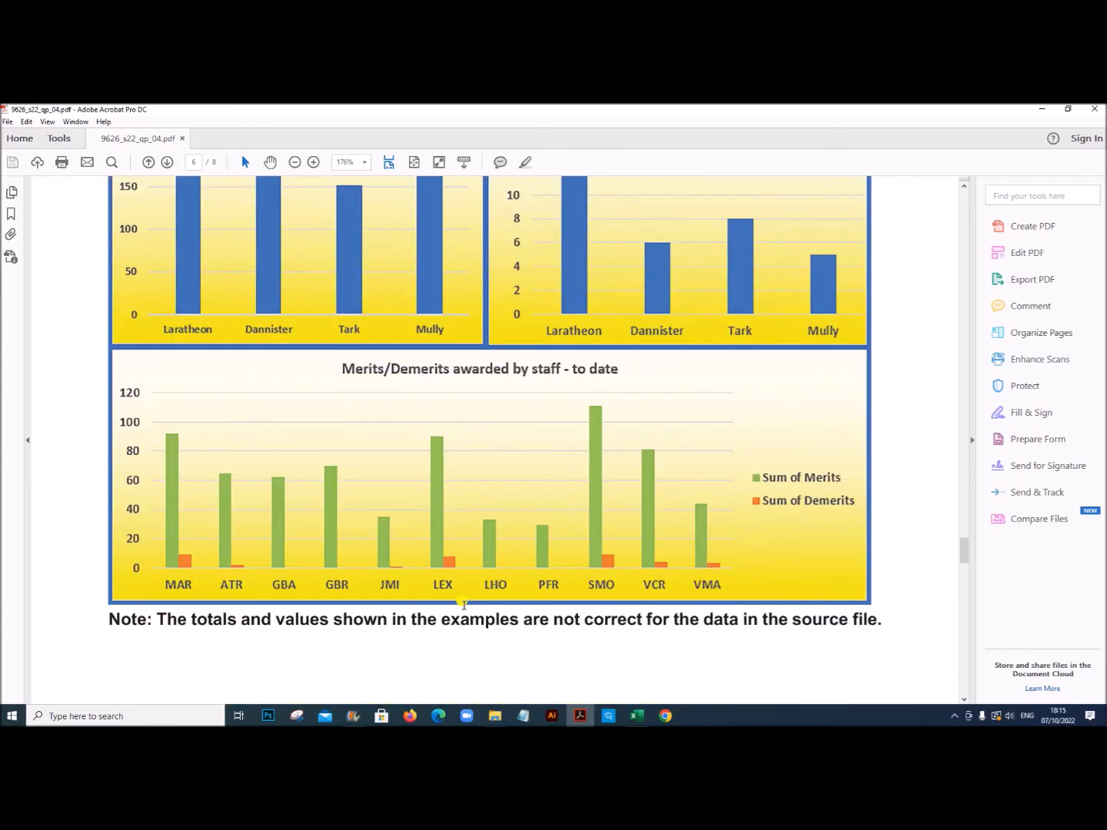
{"action": "scroll", "coordinate": [463, 605], "scroll_direction": "down", "scroll_amount": 10}
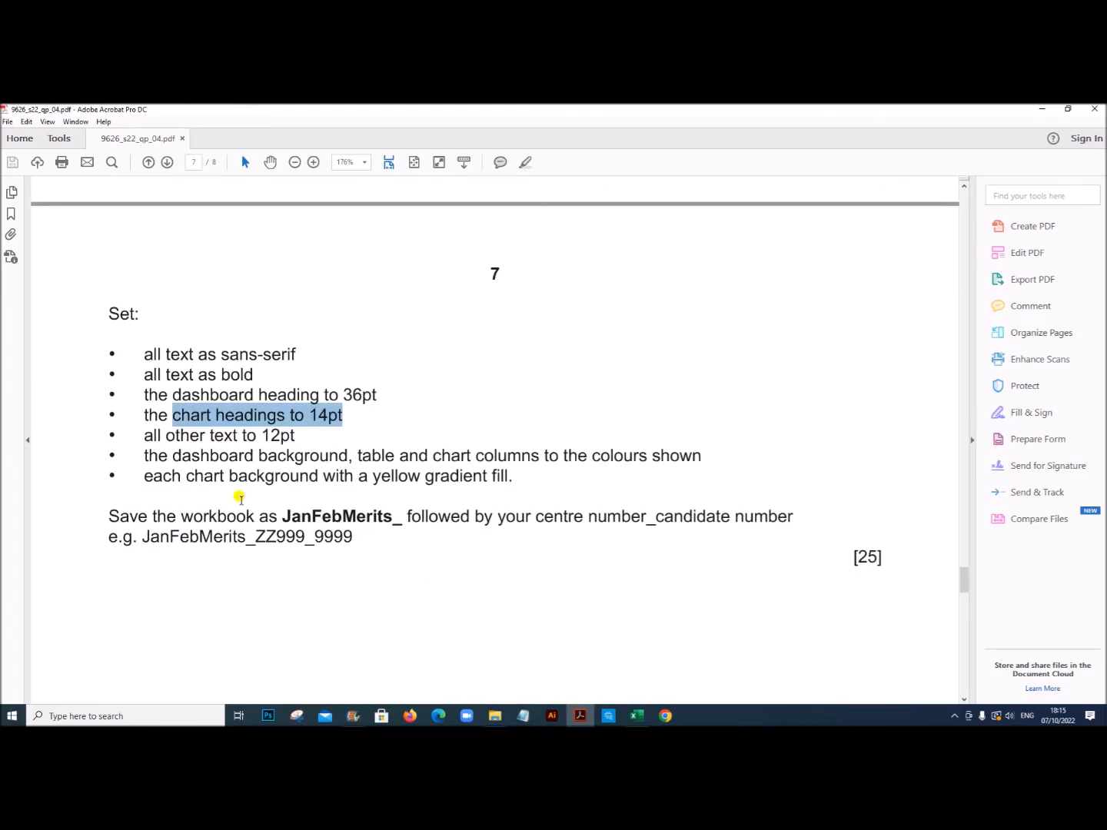
{"action": "left_click_drag", "start_coordinate": [187, 475], "coordinate": [440, 472]}
{"action": "scroll", "coordinate": [264, 509], "scroll_direction": "down", "scroll_amount": 1}
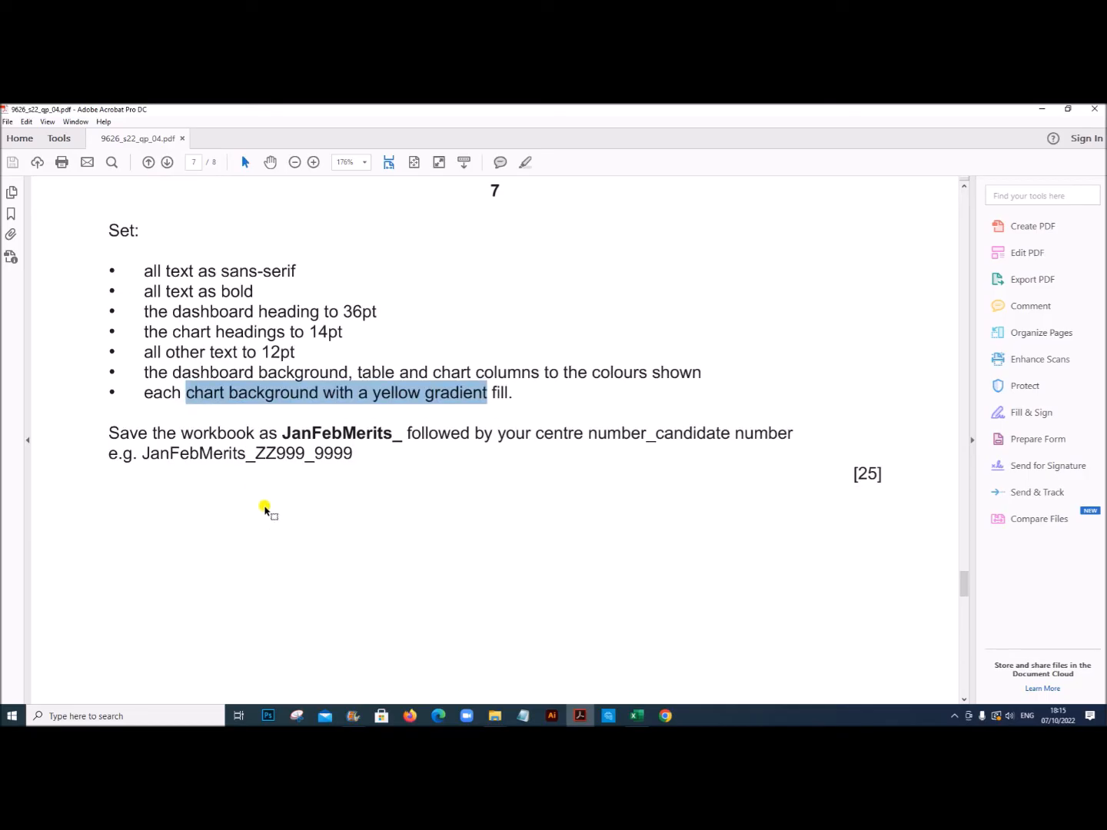
{"action": "left_click", "coordinate": [262, 432]}
{"action": "left_click_drag", "start_coordinate": [279, 431], "coordinate": [752, 435]}
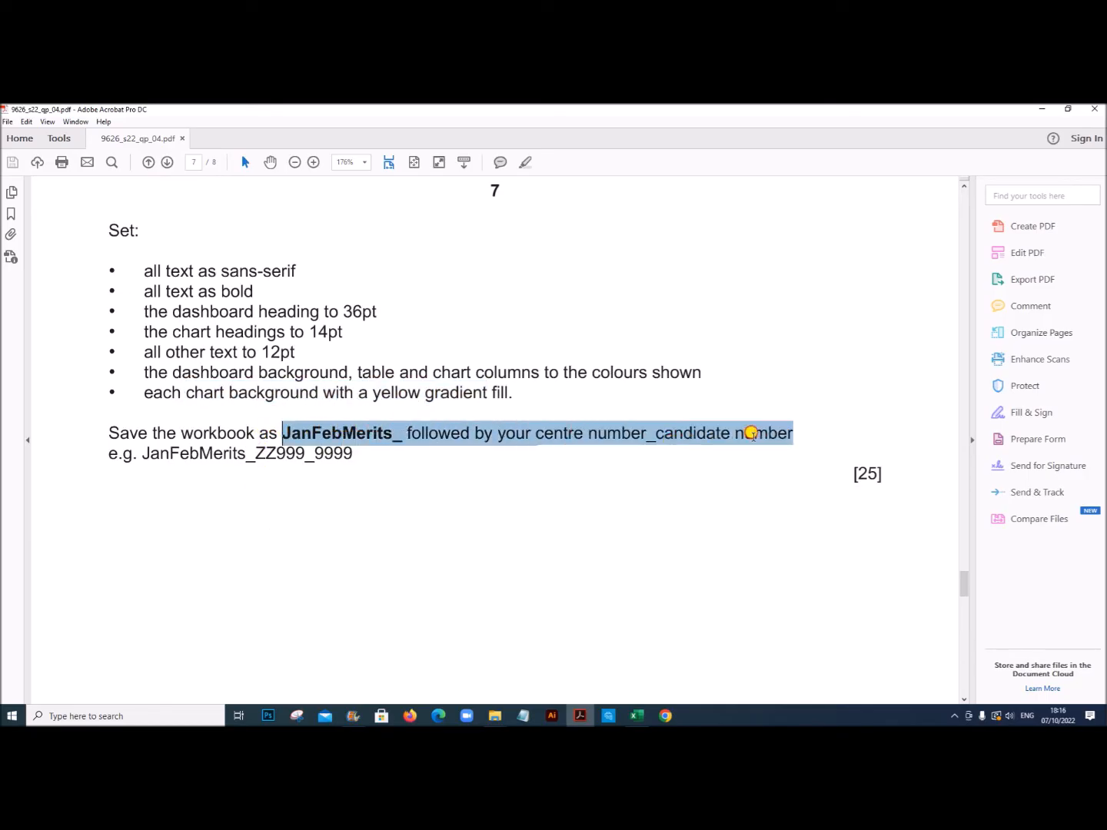
{"action": "left_click", "coordinate": [637, 715]}
Step: Check the finished dashboard in Excel and save the workbook in the June 2022 P4 folder as JanFebMerits_ZZ123_1234
{"action": "scroll", "coordinate": [461, 608], "scroll_direction": "up", "scroll_amount": 3}
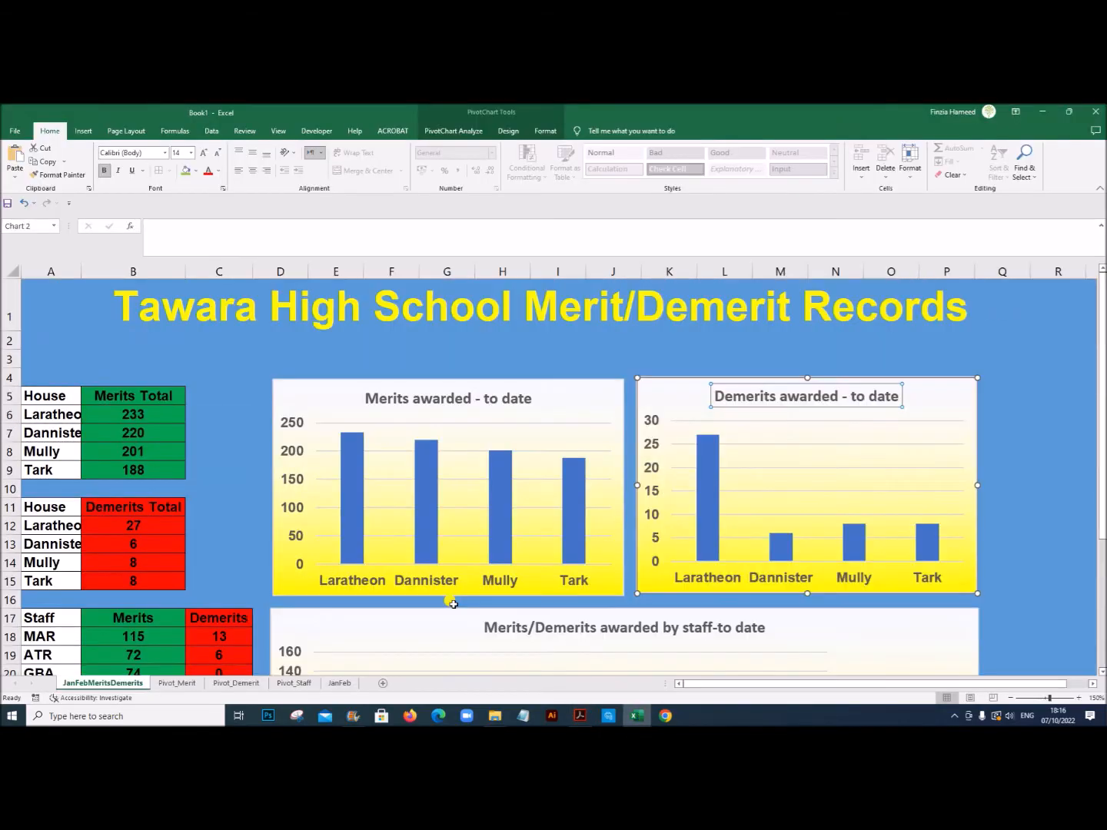
{"action": "left_click", "coordinate": [1070, 455]}
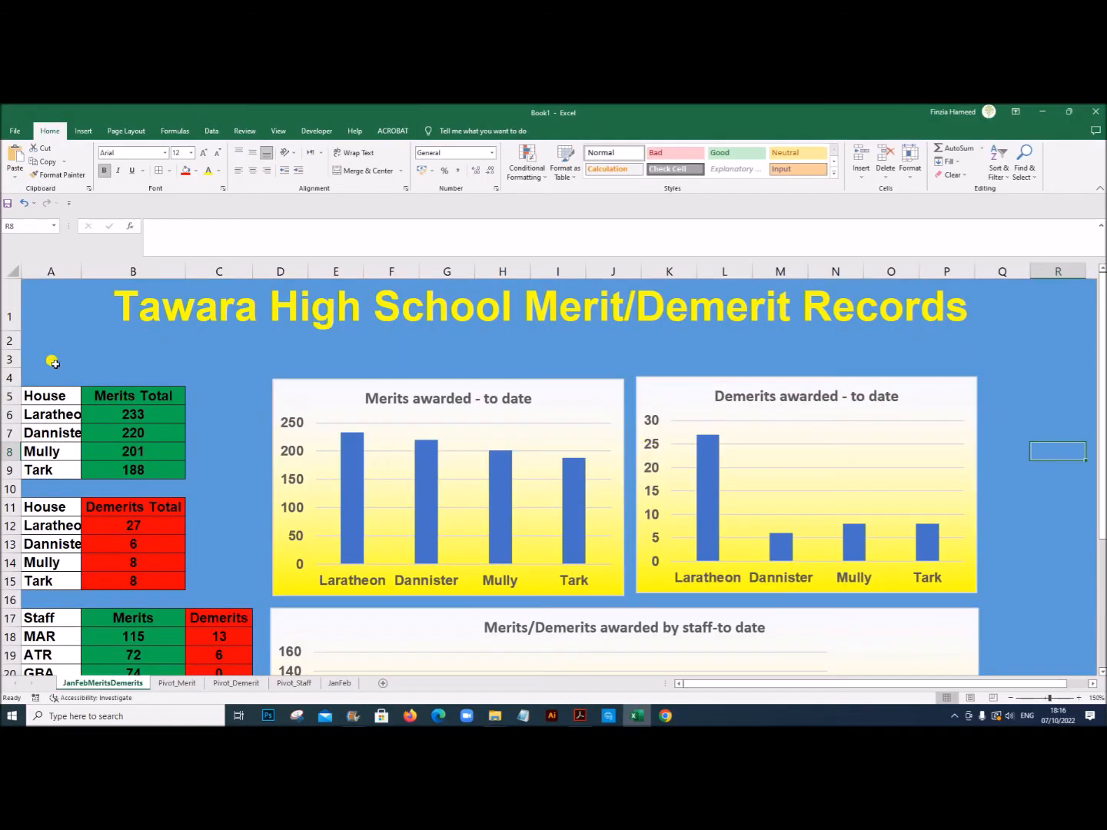
{"action": "scroll", "coordinate": [141, 505], "scroll_direction": "down", "scroll_amount": 2}
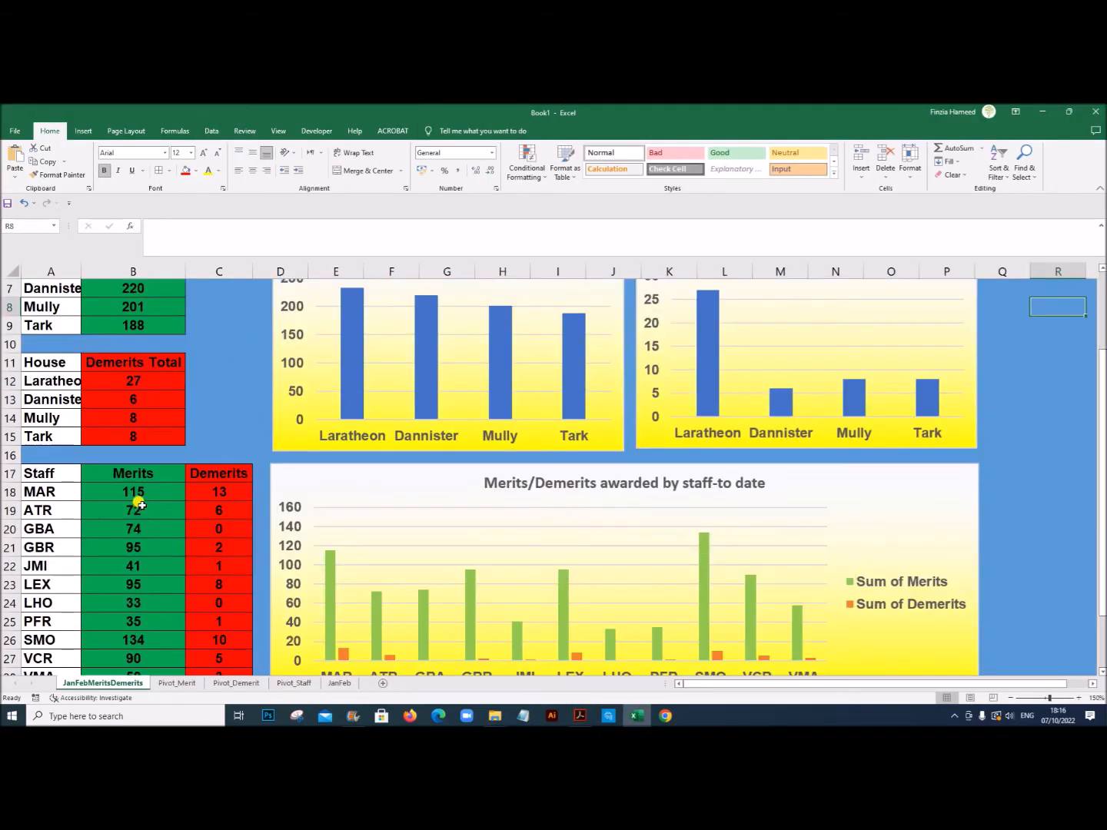
{"action": "scroll", "coordinate": [140, 505], "scroll_direction": "up", "scroll_amount": 2}
{"action": "scroll", "coordinate": [607, 615], "scroll_direction": "down", "scroll_amount": 2}
{"action": "scroll", "coordinate": [598, 616], "scroll_direction": "down", "scroll_amount": 2}
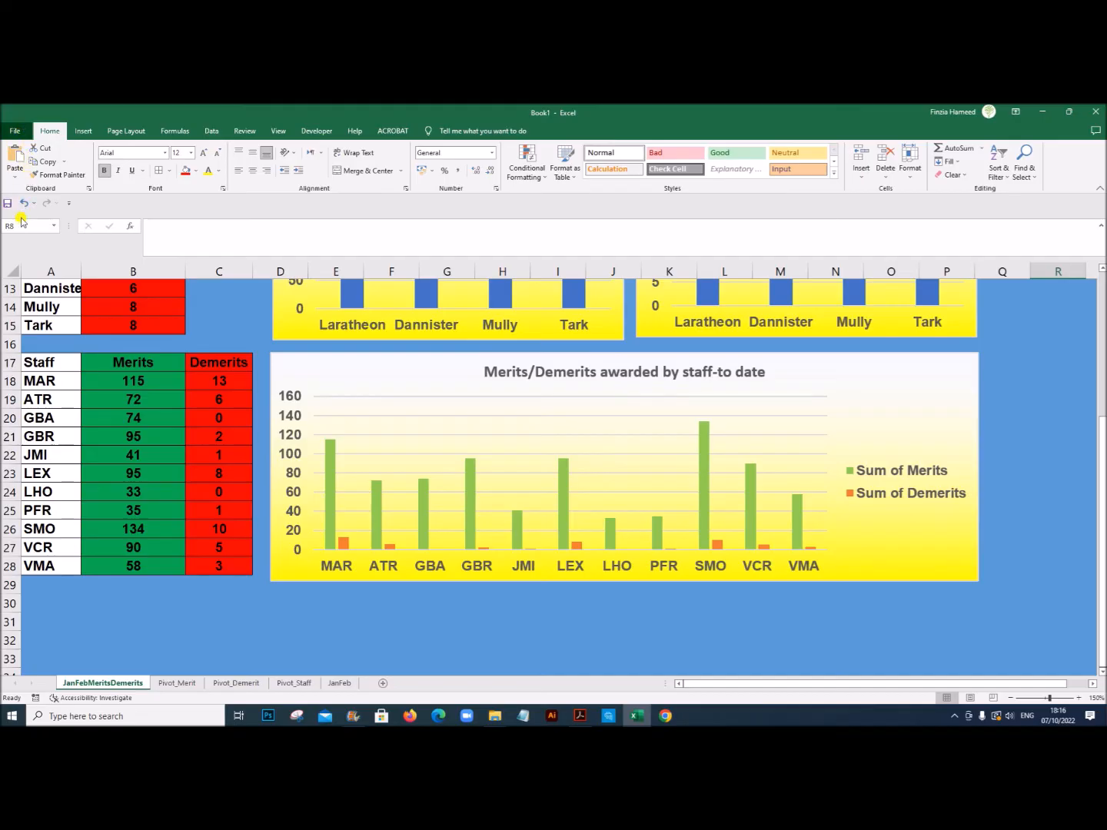
{"action": "left_click", "coordinate": [14, 131]}
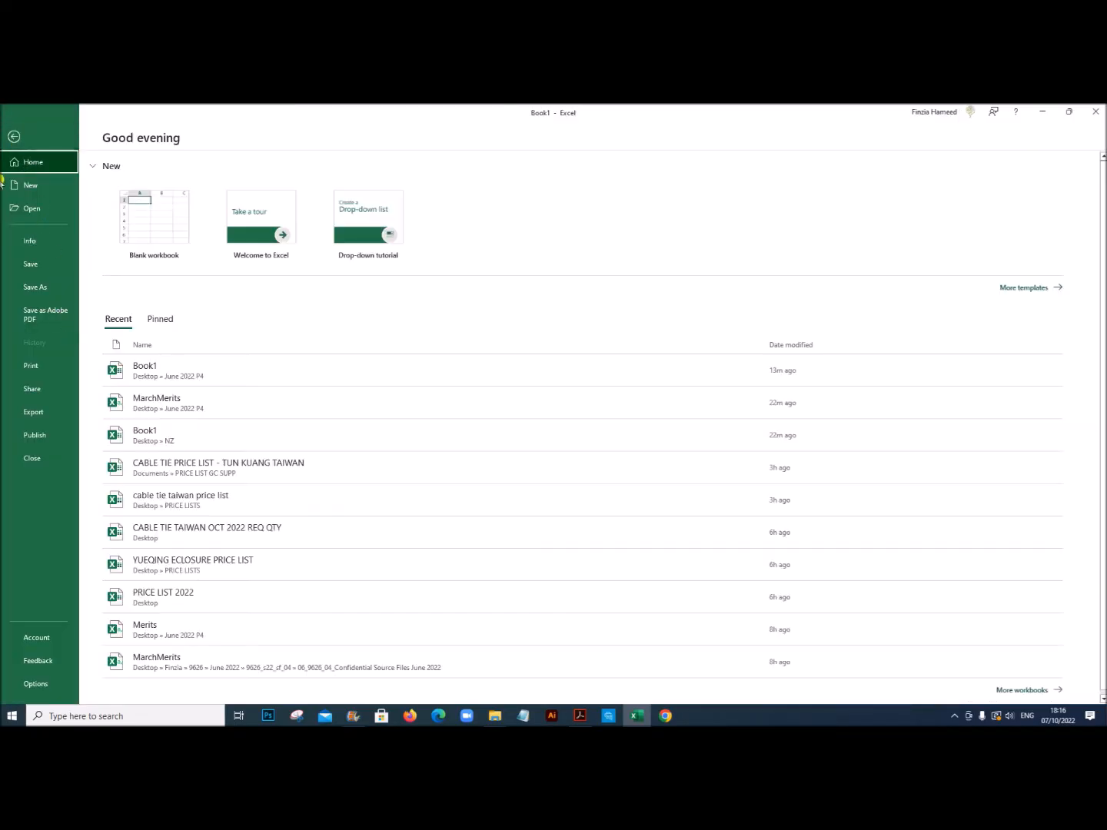
{"action": "left_click", "coordinate": [46, 287]}
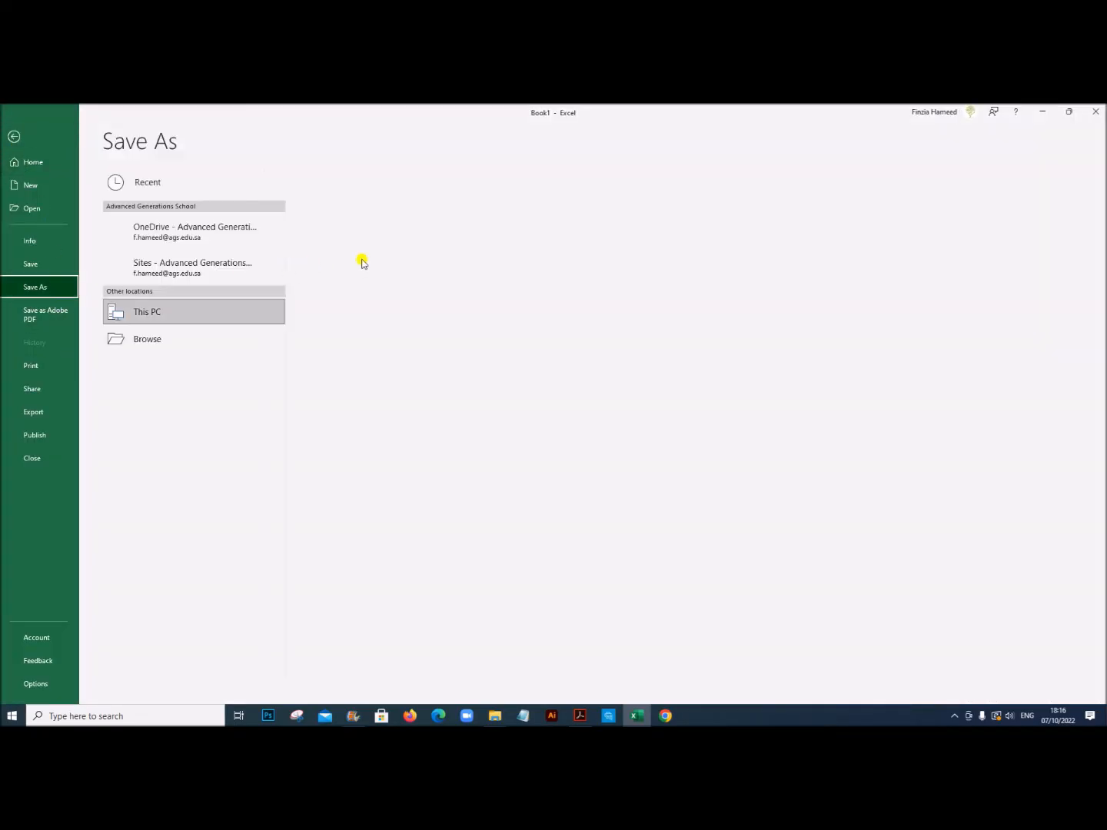
{"action": "left_click", "coordinate": [406, 232]}
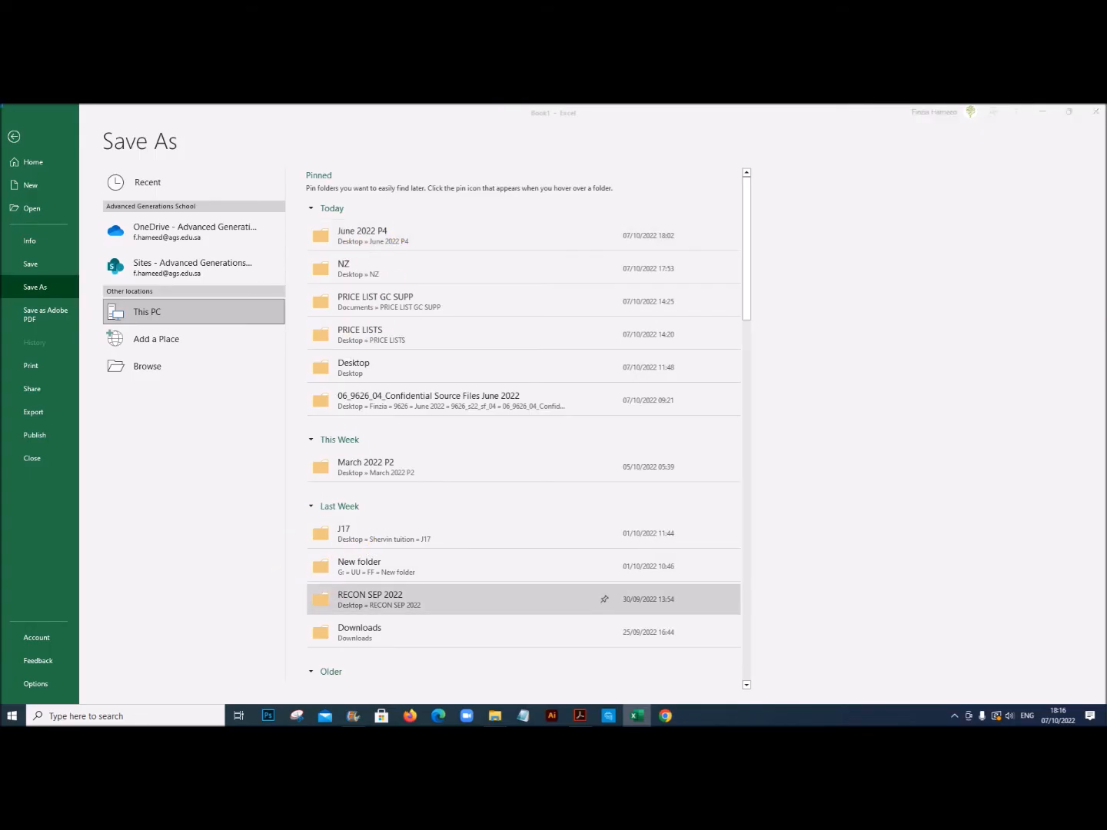
{"action": "left_click", "coordinate": [370, 239]}
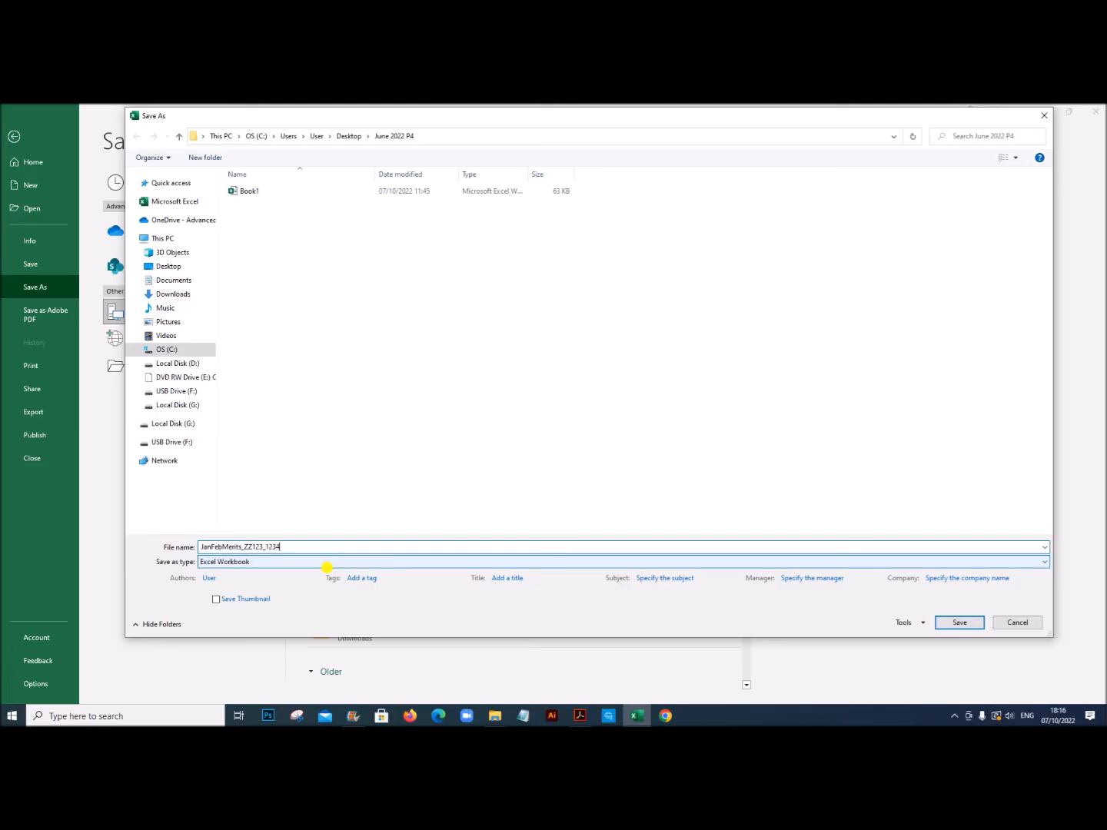
{"action": "left_click", "coordinate": [957, 623]}
Step: Autofit column A of the dashboard to its longest house name
{"action": "scroll", "coordinate": [818, 502], "scroll_direction": "up", "scroll_amount": 4}
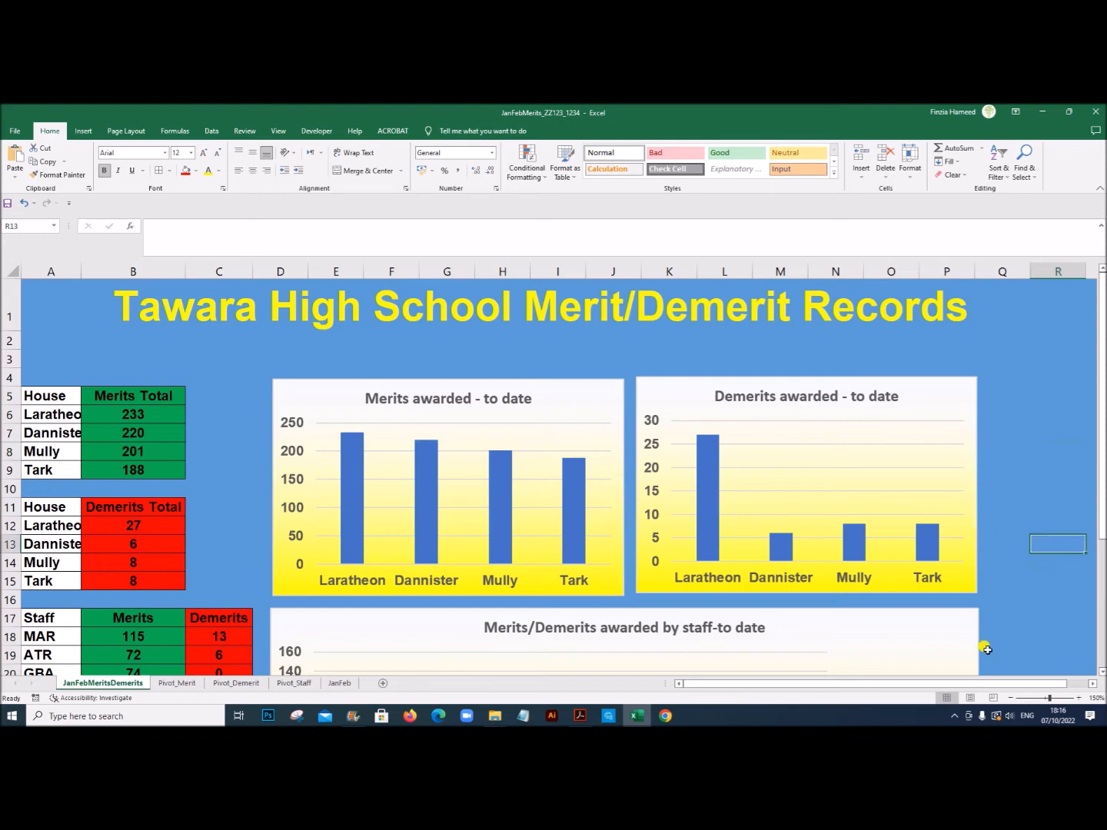
{"action": "left_click", "coordinate": [1009, 698]}
{"action": "left_click", "coordinate": [1009, 698]}
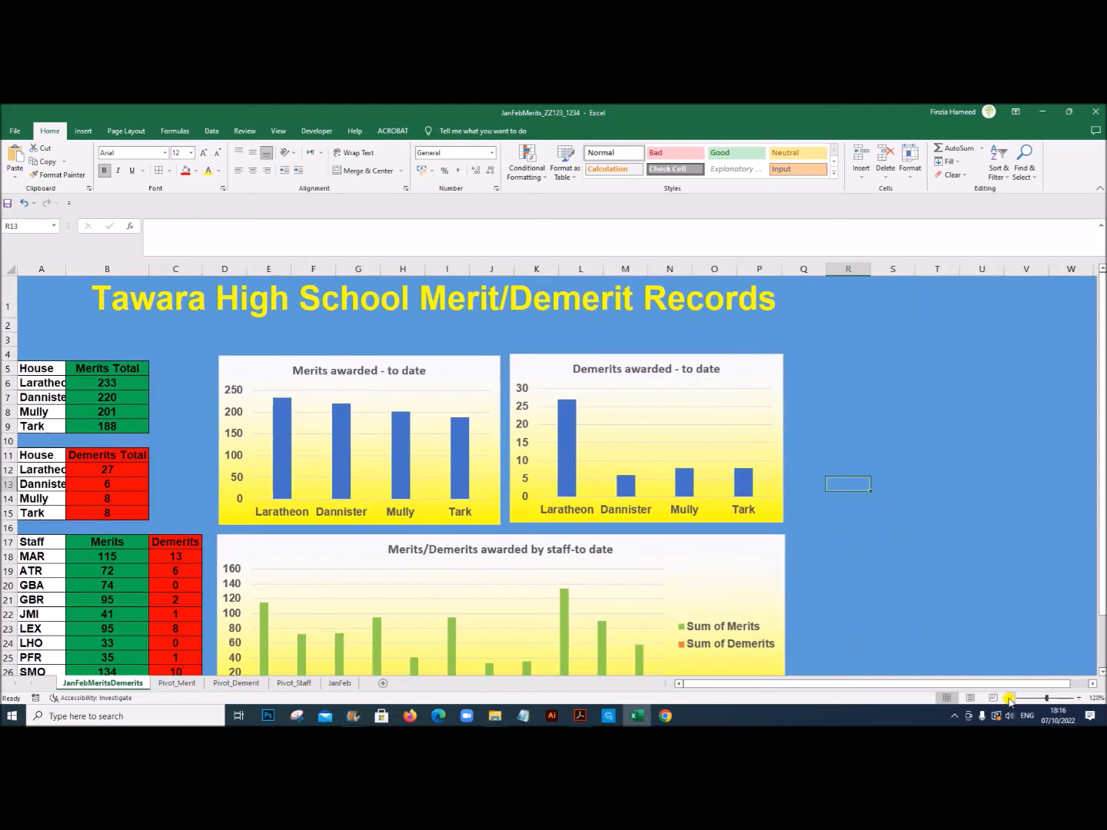
{"action": "left_click", "coordinate": [1009, 698]}
{"action": "left_click", "coordinate": [1010, 698]}
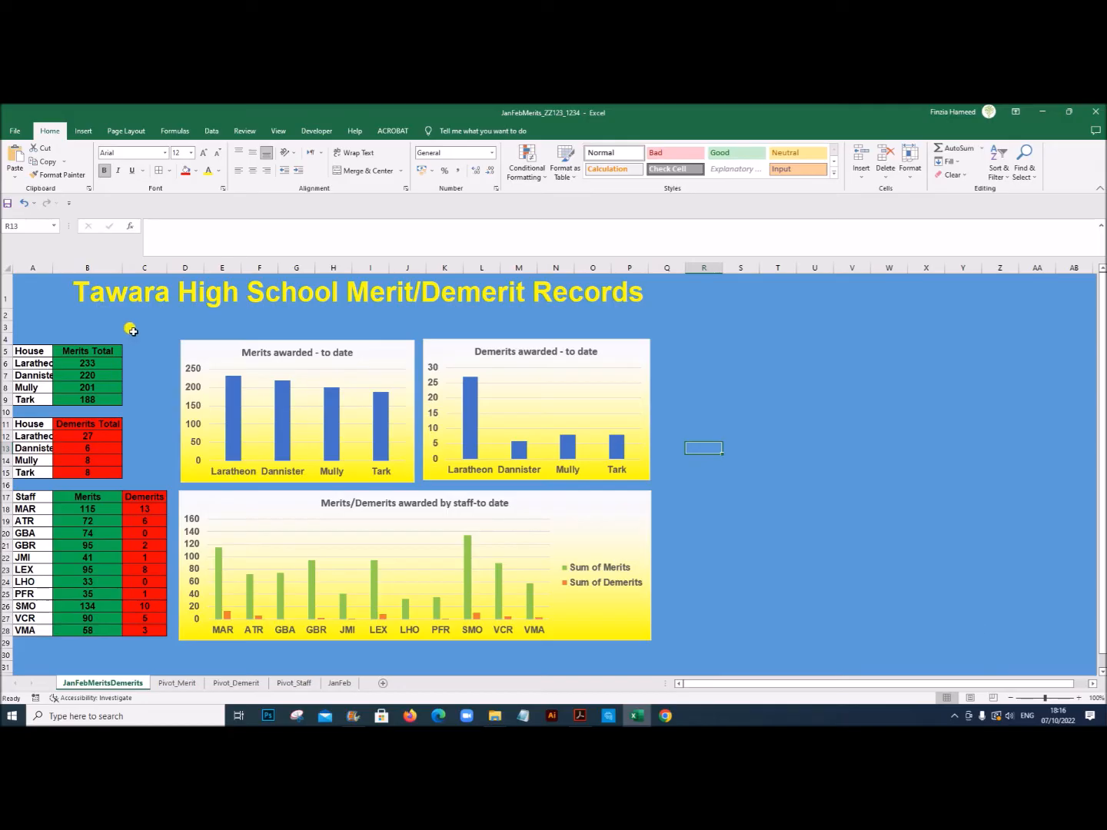
{"action": "double_click", "coordinate": [53, 268]}
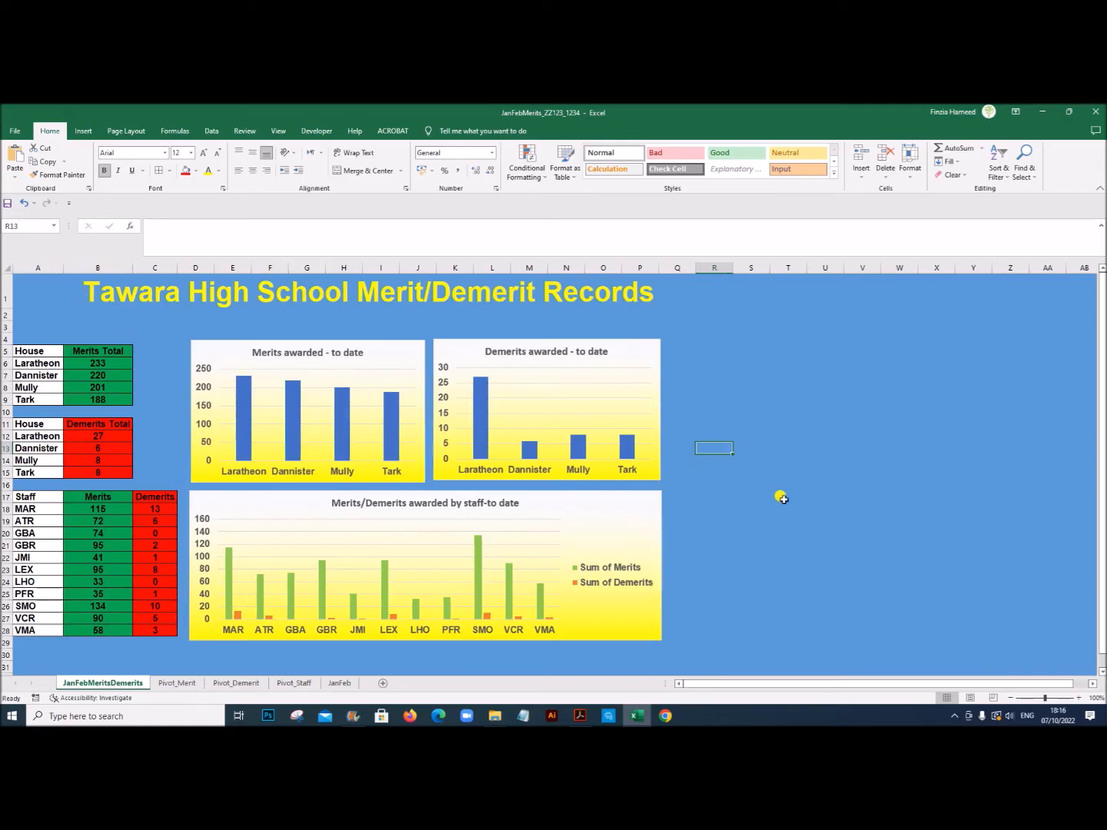
{"action": "left_click", "coordinate": [900, 509]}
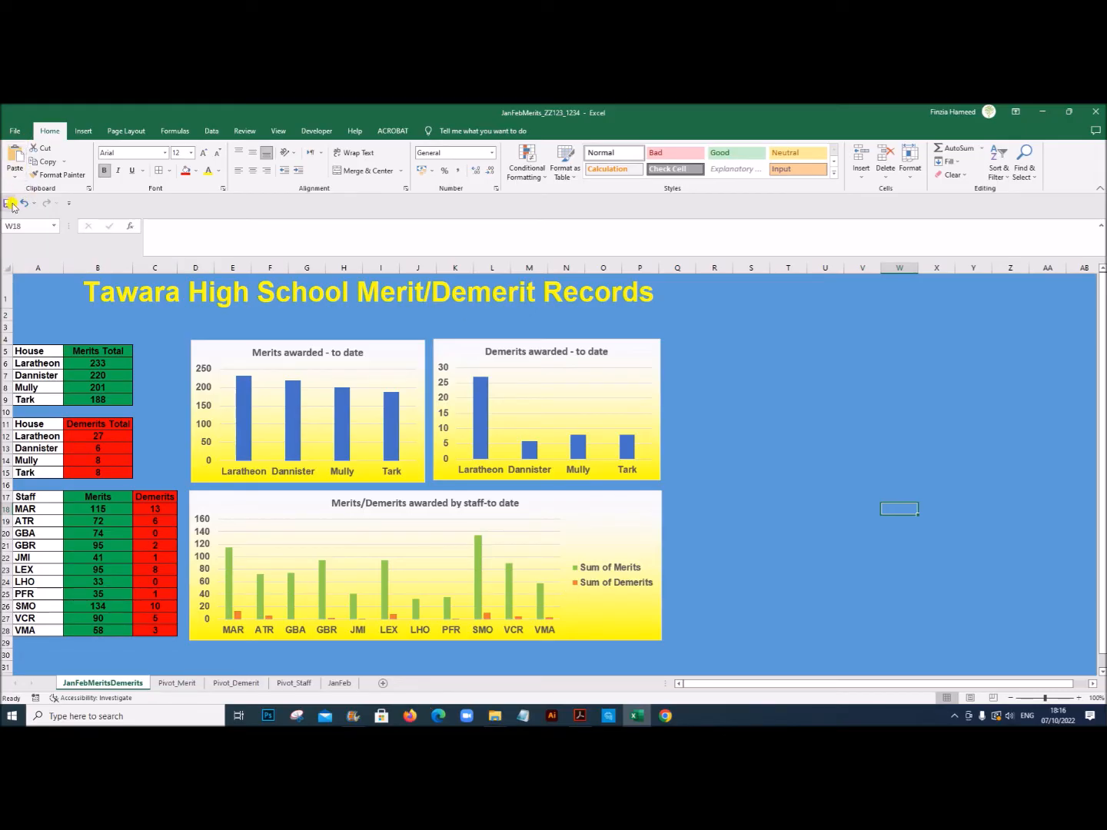
Step: Switch to the exam PDF in Acrobat and read the Task 4 instruction on updating the JanFebMerits data from MarchMerits.csv
{"action": "left_click", "coordinate": [580, 716]}
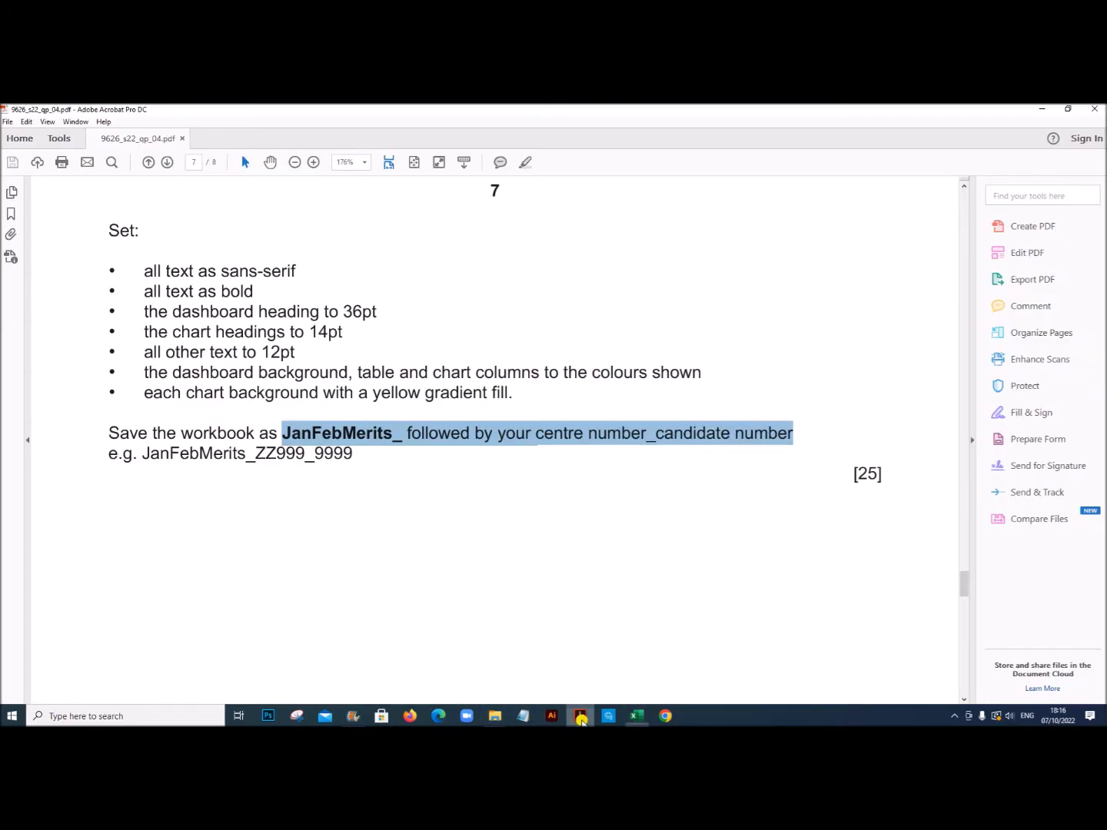
{"action": "scroll", "coordinate": [432, 589], "scroll_direction": "down", "scroll_amount": 2}
{"action": "scroll", "coordinate": [432, 589], "scroll_direction": "down", "scroll_amount": 3}
{"action": "scroll", "coordinate": [432, 589], "scroll_direction": "down", "scroll_amount": 8}
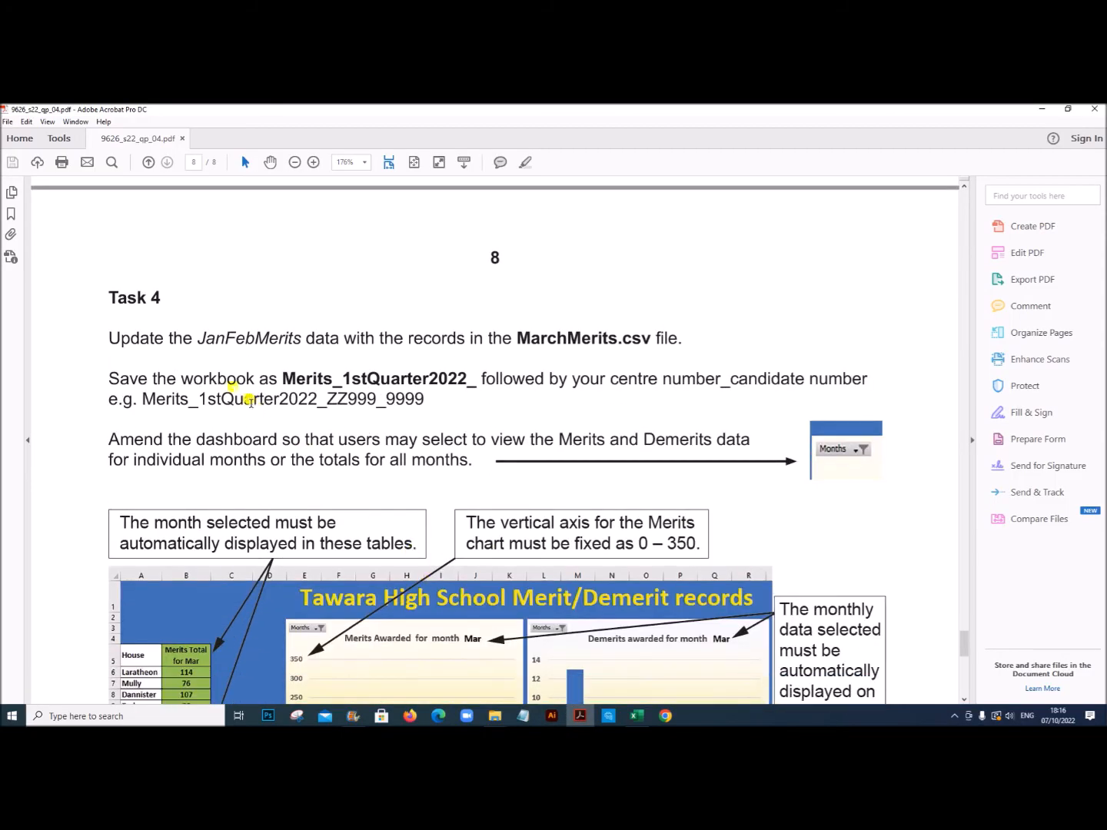
{"action": "left_click_drag", "start_coordinate": [110, 337], "coordinate": [688, 339]}
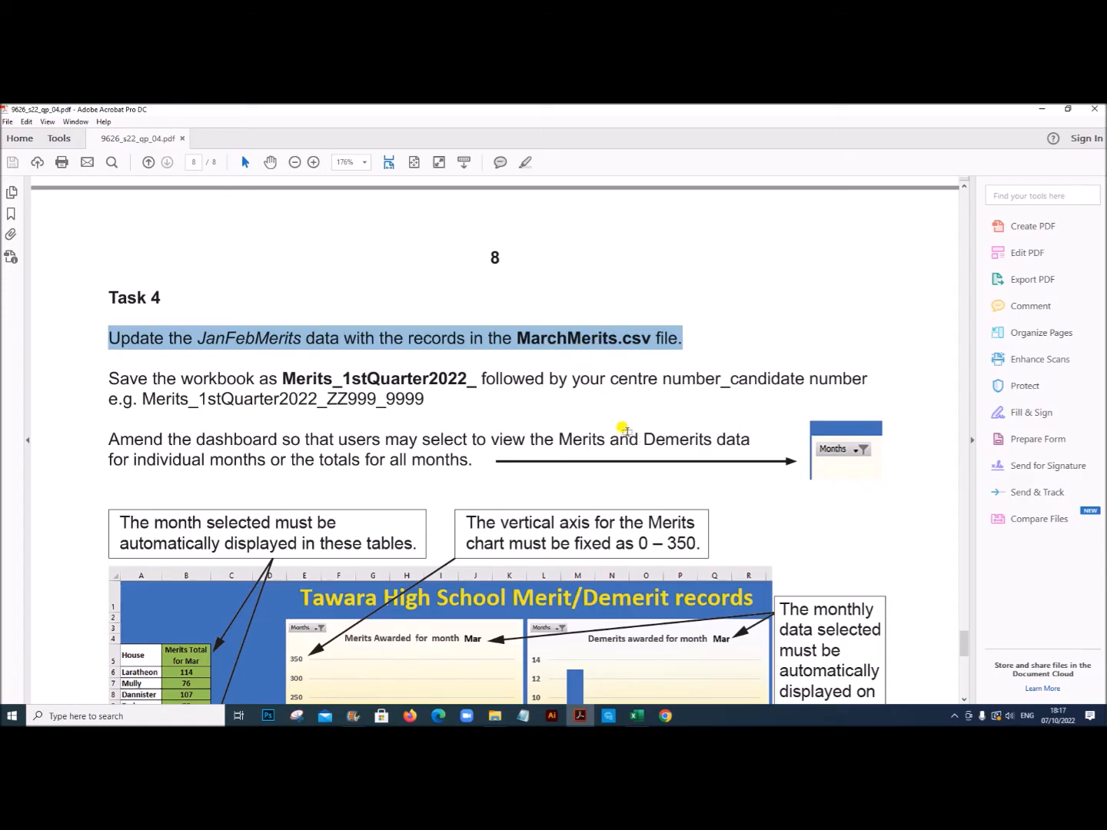
{"action": "key", "text": "ctrl+F1"}
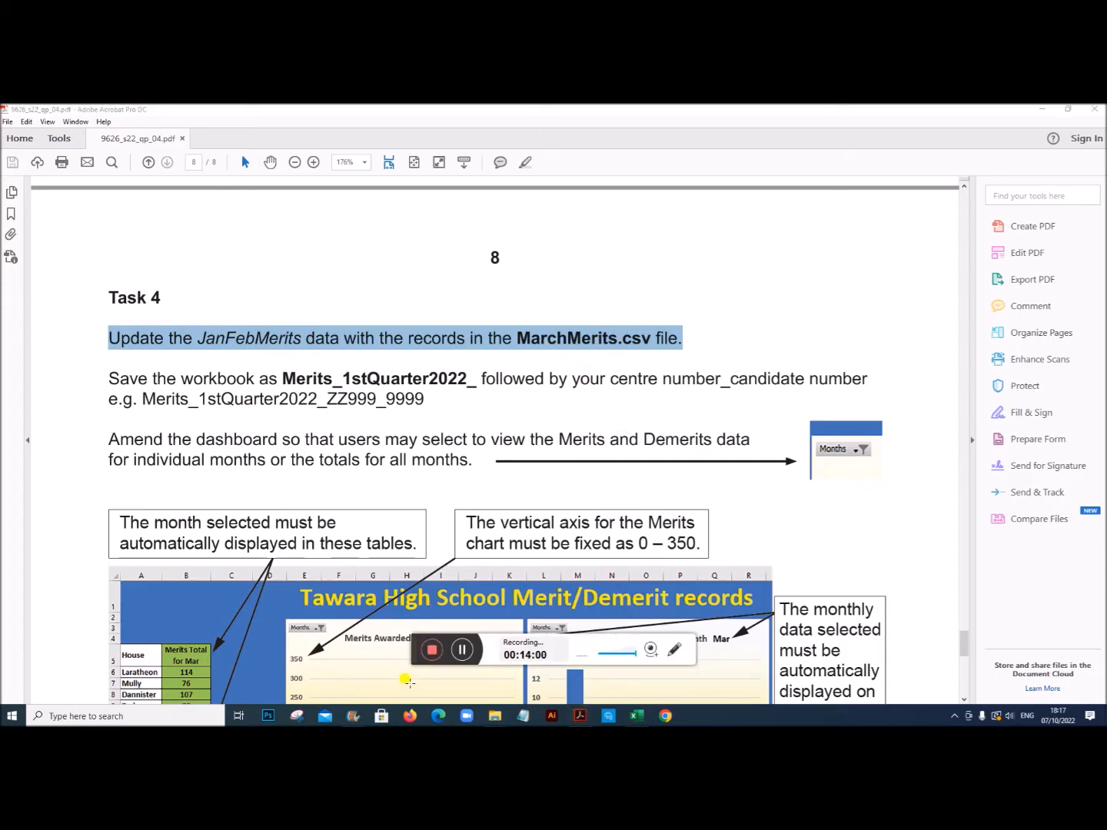
{"action": "left_click", "coordinate": [462, 649]}
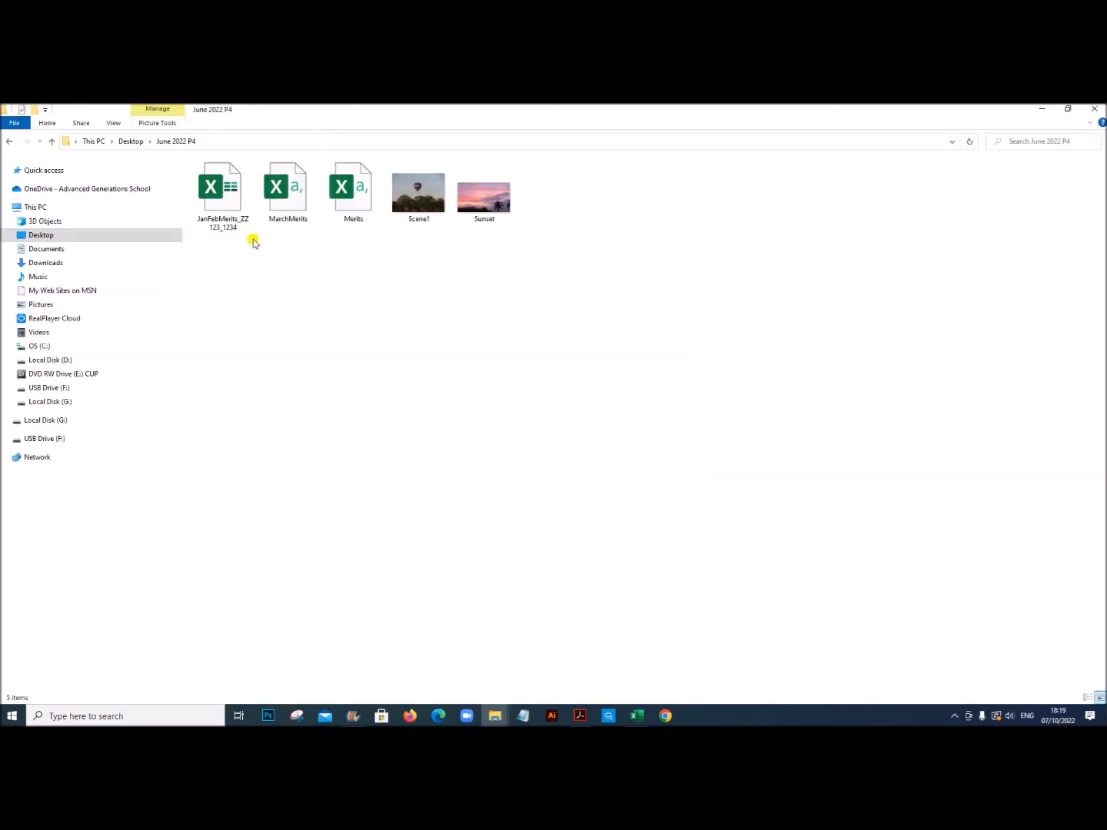
Step: Open the MarchMerits file in Excel and copy all its records in columns A to I, leaving out the header row
{"action": "left_click", "coordinate": [275, 194]}
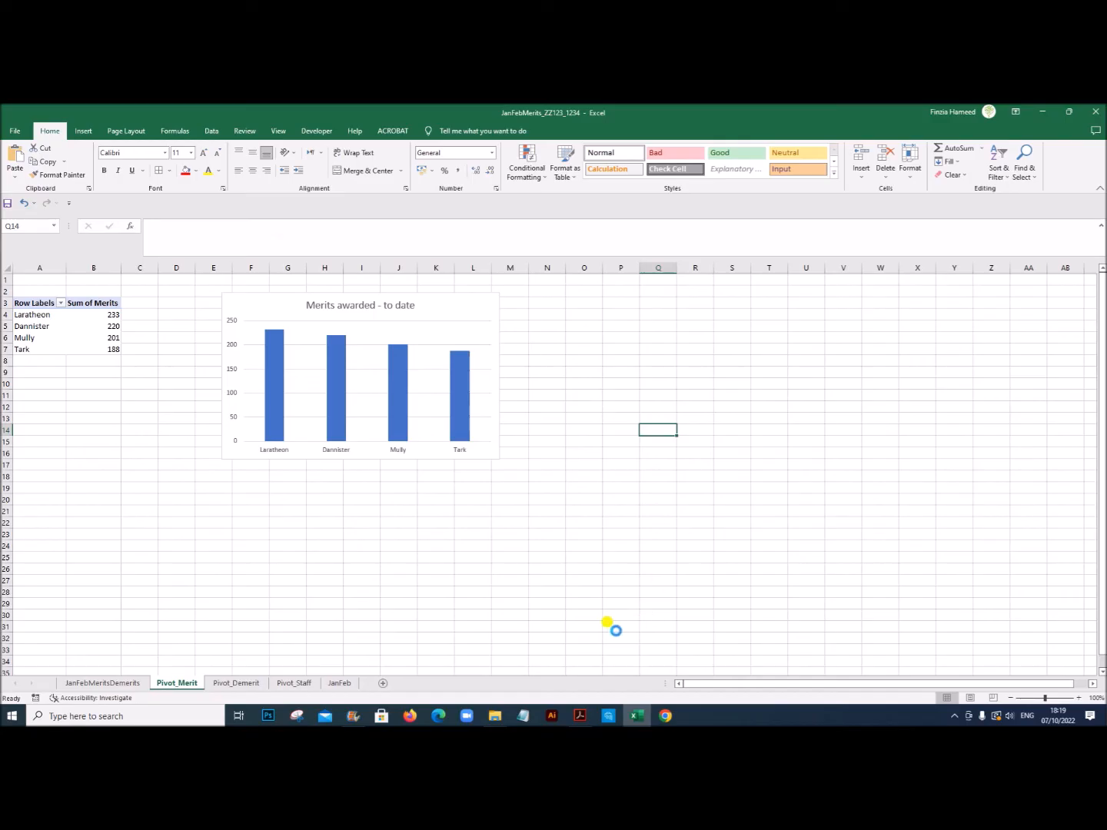
{"action": "left_click_drag", "start_coordinate": [38, 291], "coordinate": [323, 647]}
{"action": "key", "text": "ctrl+c"}
{"action": "scroll", "coordinate": [499, 500], "scroll_direction": "up", "scroll_amount": 20}
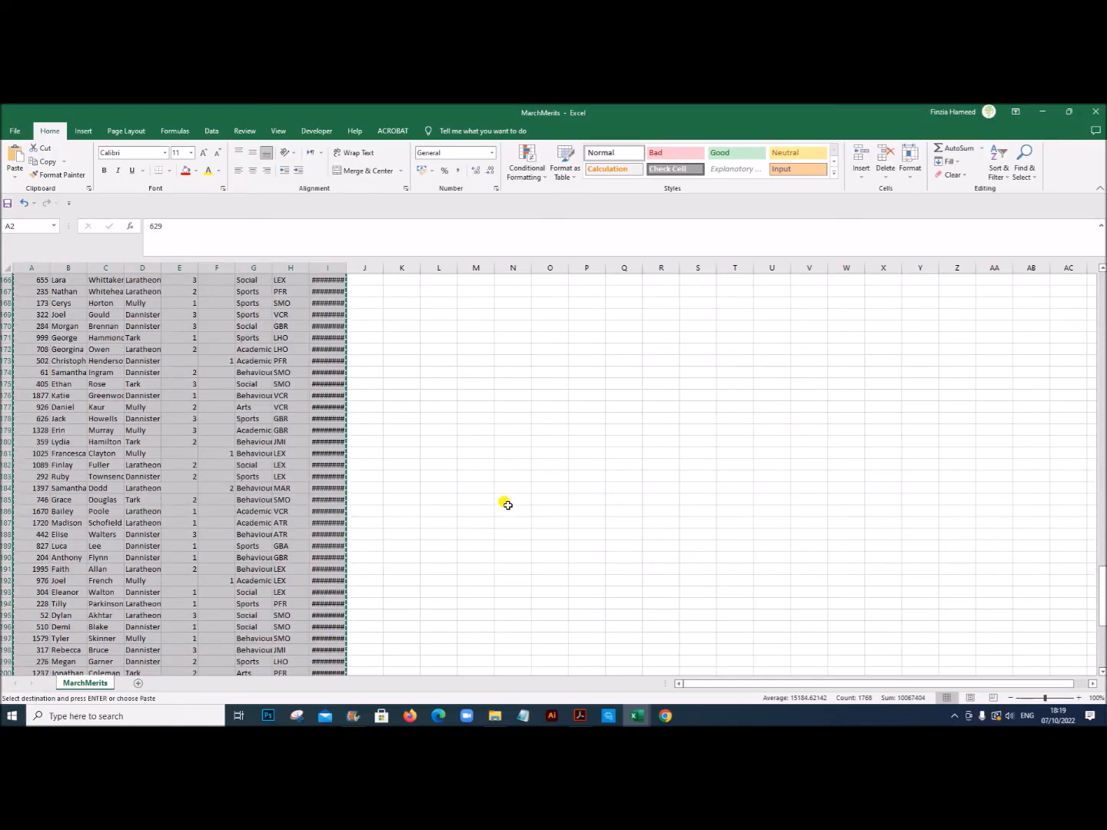
{"action": "scroll", "coordinate": [490, 497], "scroll_direction": "up", "scroll_amount": 10}
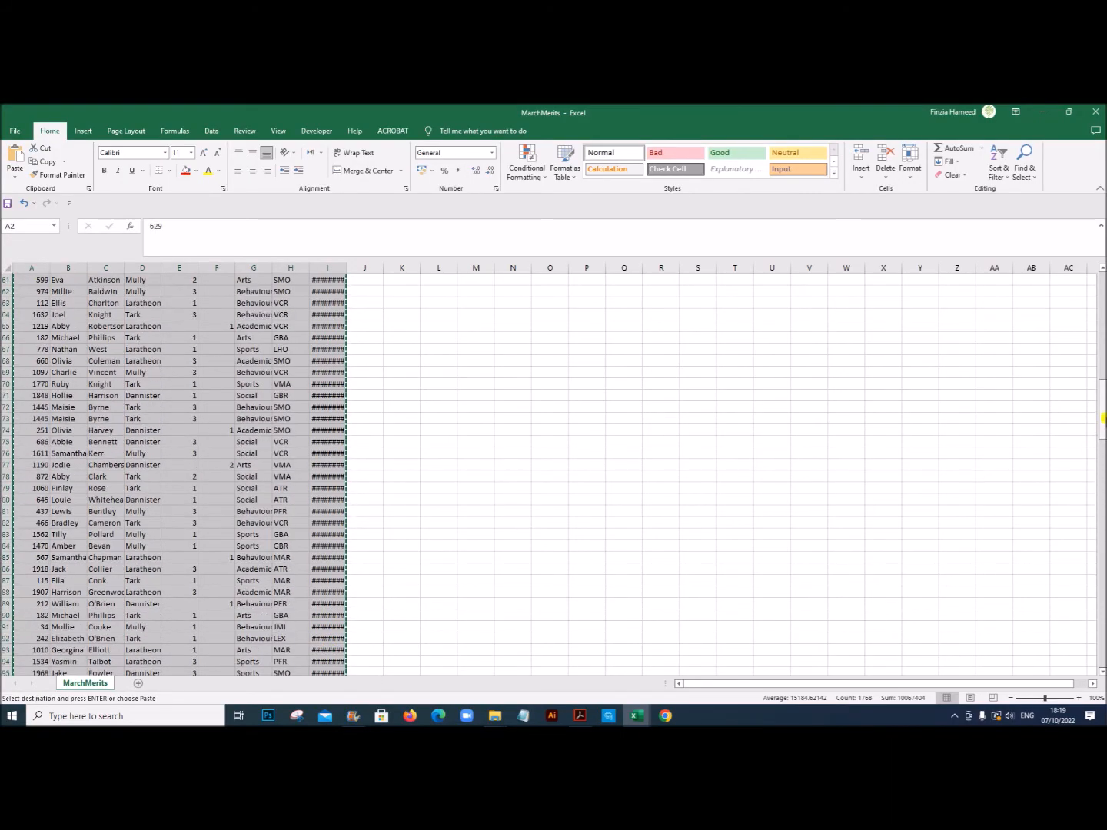
{"action": "left_click_drag", "start_coordinate": [1102, 411], "coordinate": [1103, 300]}
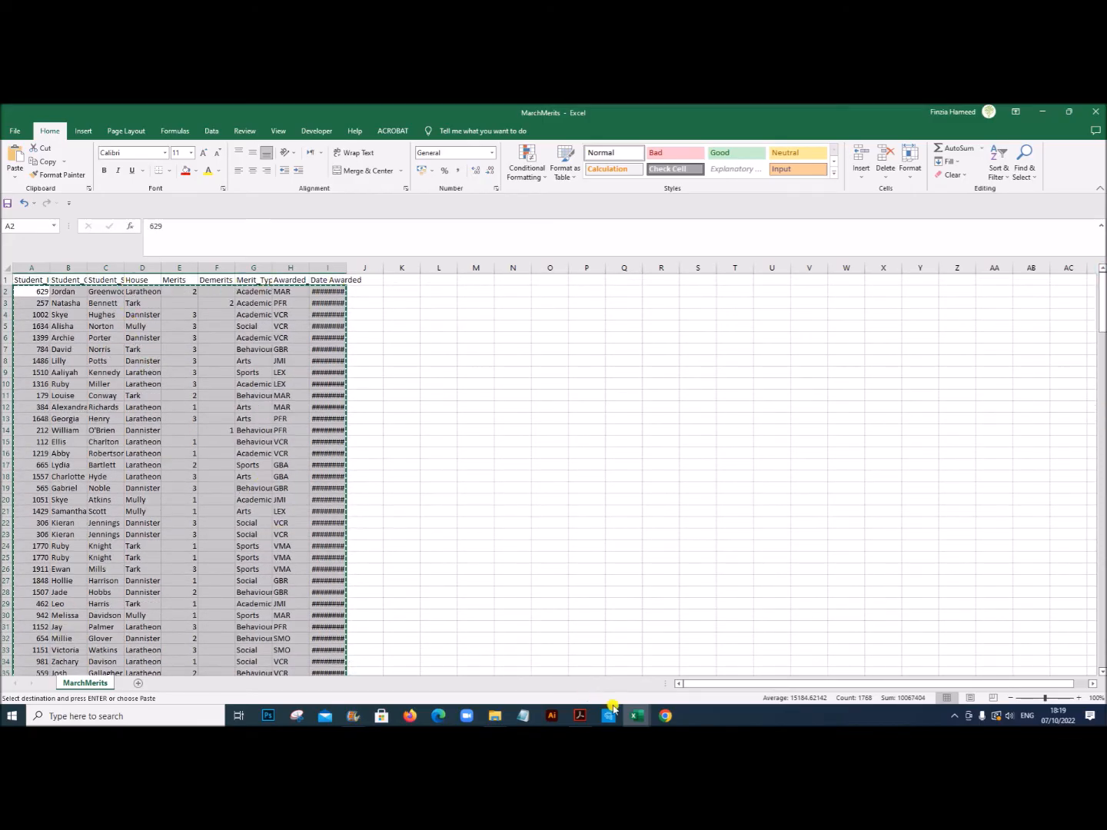
Step: Switch to the JanFebMerits_ZZ123_1234 workbook and go to the end of the JanFeb sheet's records to append the copied March records
{"action": "left_click", "coordinate": [635, 720]}
{"action": "left_click", "coordinate": [586, 690]}
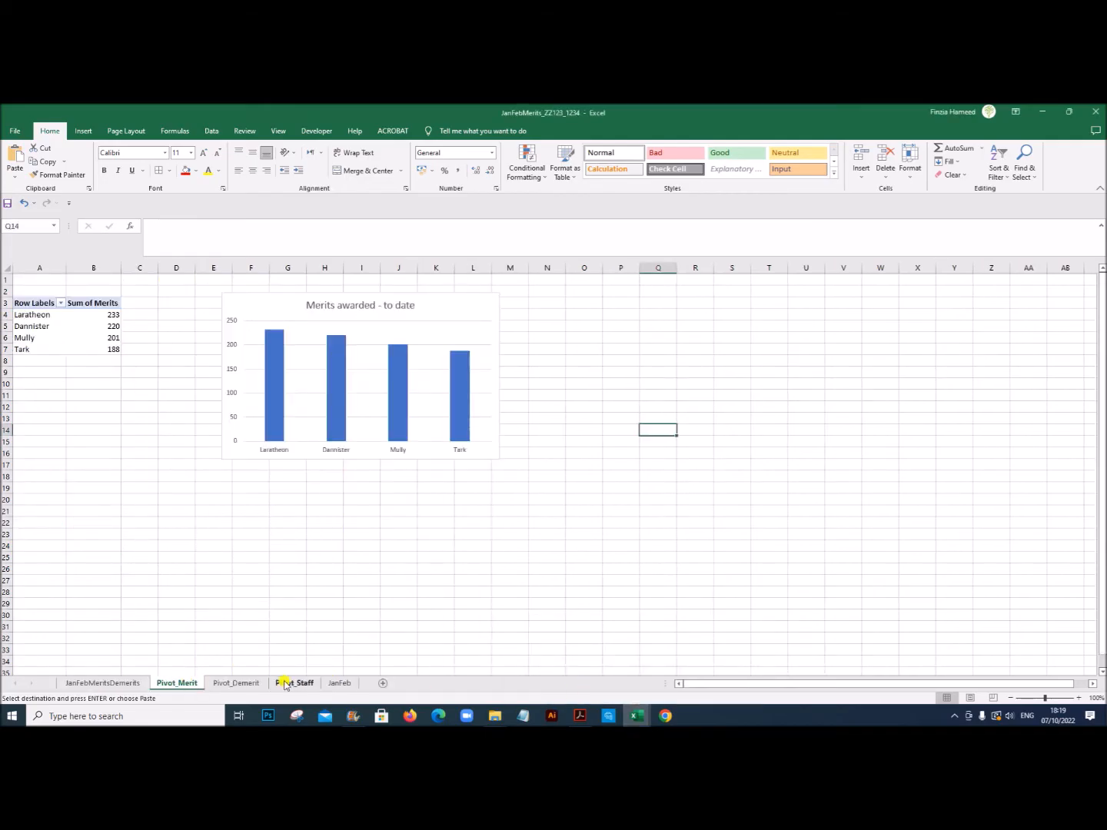
{"action": "left_click", "coordinate": [332, 684]}
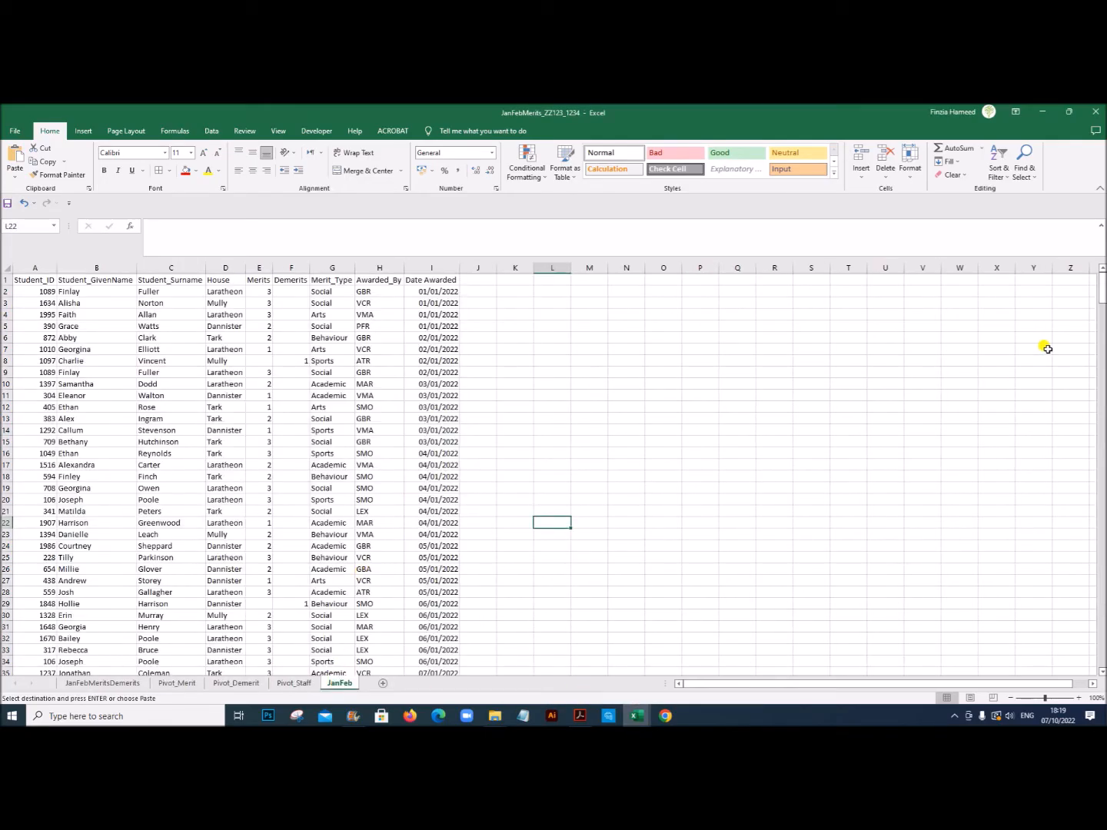
{"action": "left_click_drag", "start_coordinate": [1099, 296], "coordinate": [1099, 668]}
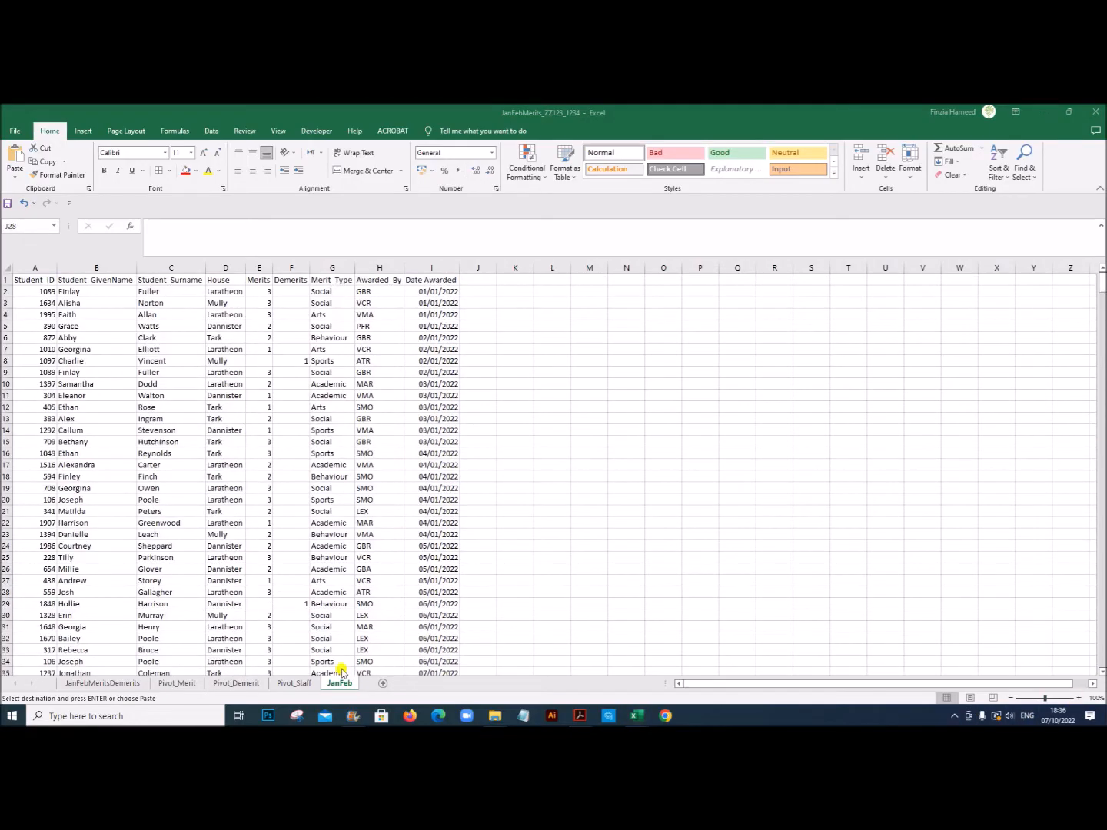
Step: Rename the JanFeb sheet as JanFebMar
{"action": "double_click", "coordinate": [340, 683]}
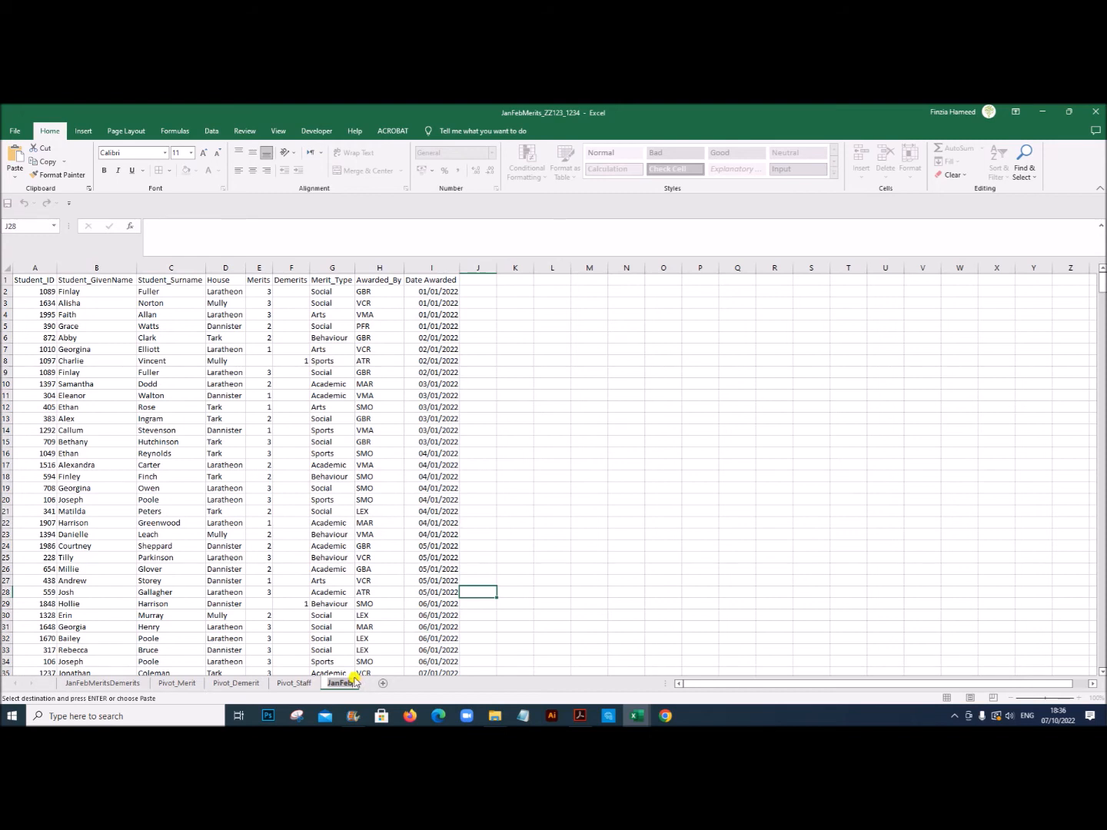
{"action": "type", "text": "Ja"}
{"action": "left_click", "coordinate": [589, 592]}
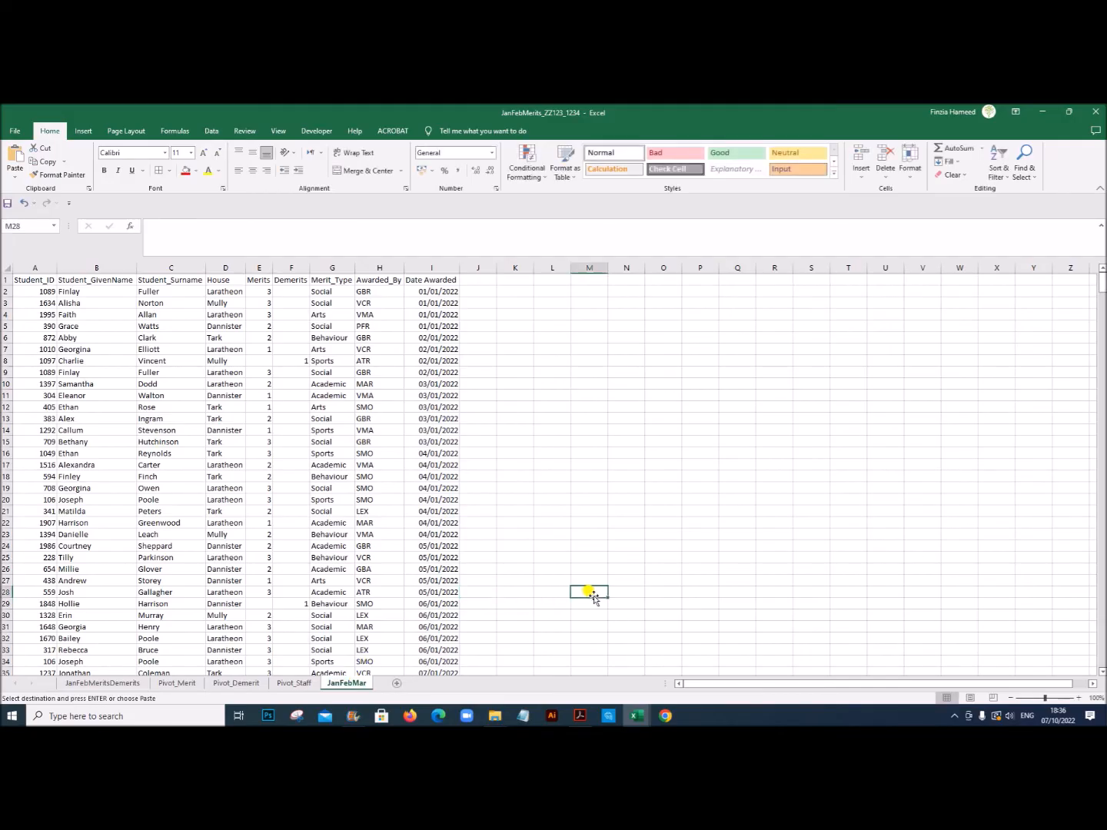
Step: Switch to Acrobat and check Task 4 of the exam PDF for the required name of the updated workbook
{"action": "left_click", "coordinate": [582, 719]}
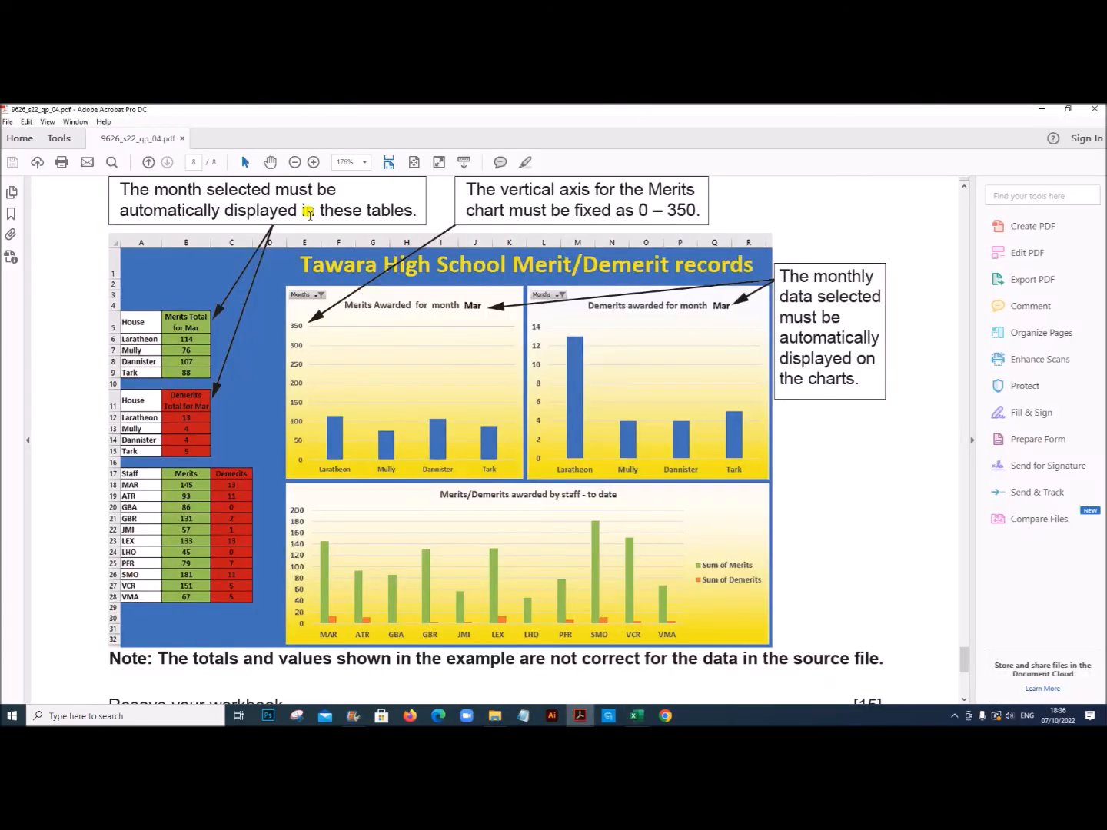
{"action": "mouse_move", "coordinate": [964, 660]}
{"action": "left_mouse_down"}
{"action": "mouse_move", "coordinate": [966, 617]}
{"action": "mouse_move", "coordinate": [967, 641]}
{"action": "left_mouse_up"}
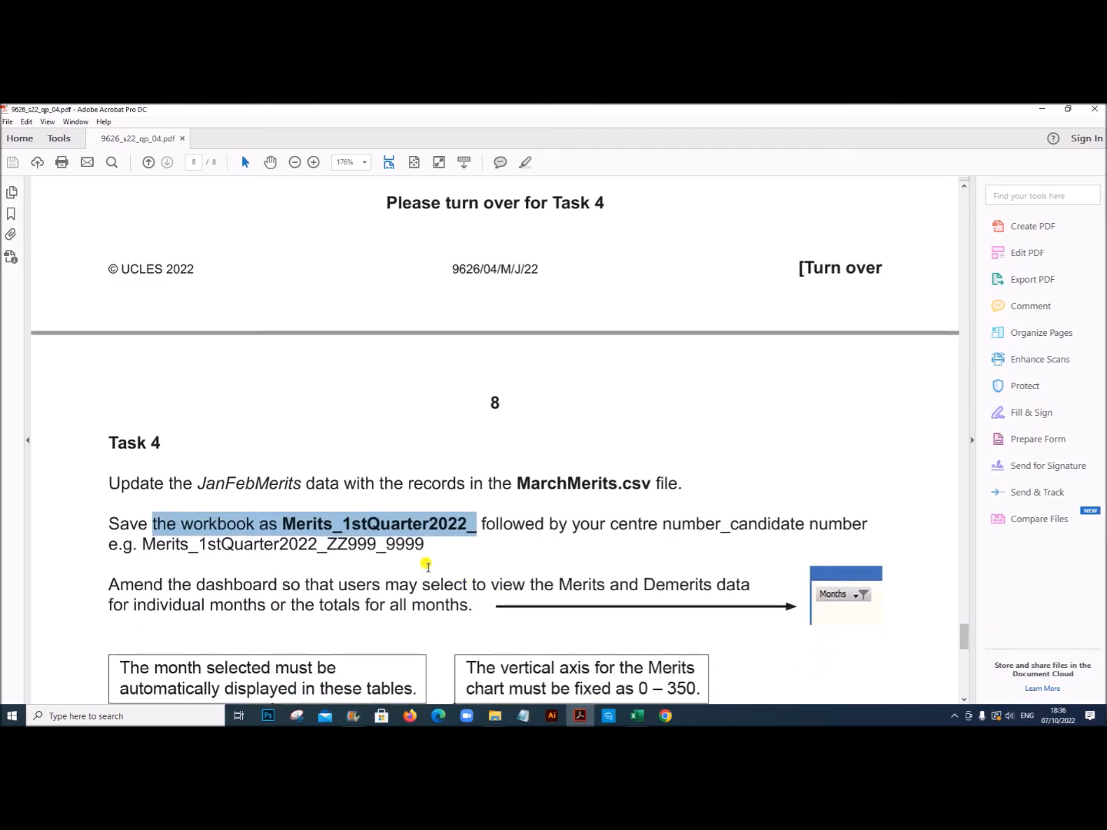
{"action": "left_click_drag", "start_coordinate": [282, 524], "coordinate": [475, 525]}
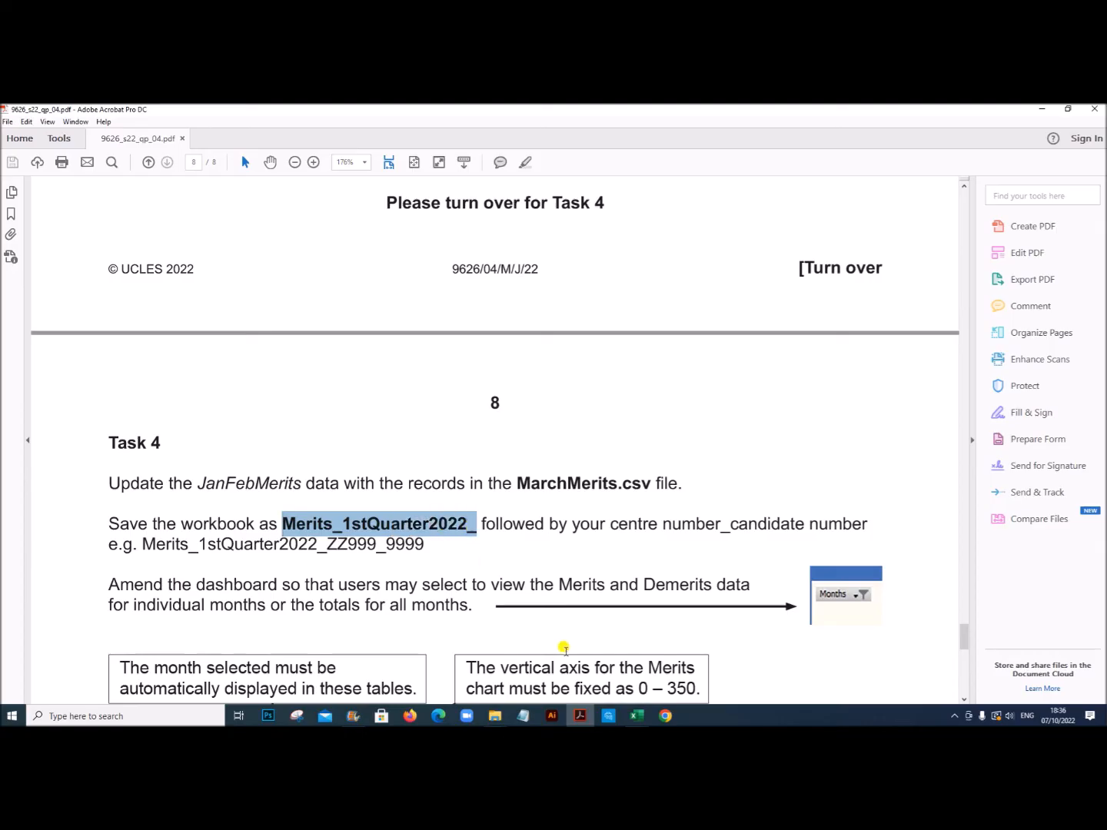
Step: Return to the JanFebMerits workbook and save it in June 2022 P4 under the required Merits_1stQuarter2022_ name, keeping the ZZ123_1234 ending
{"action": "mouse_move", "coordinate": [636, 719]}
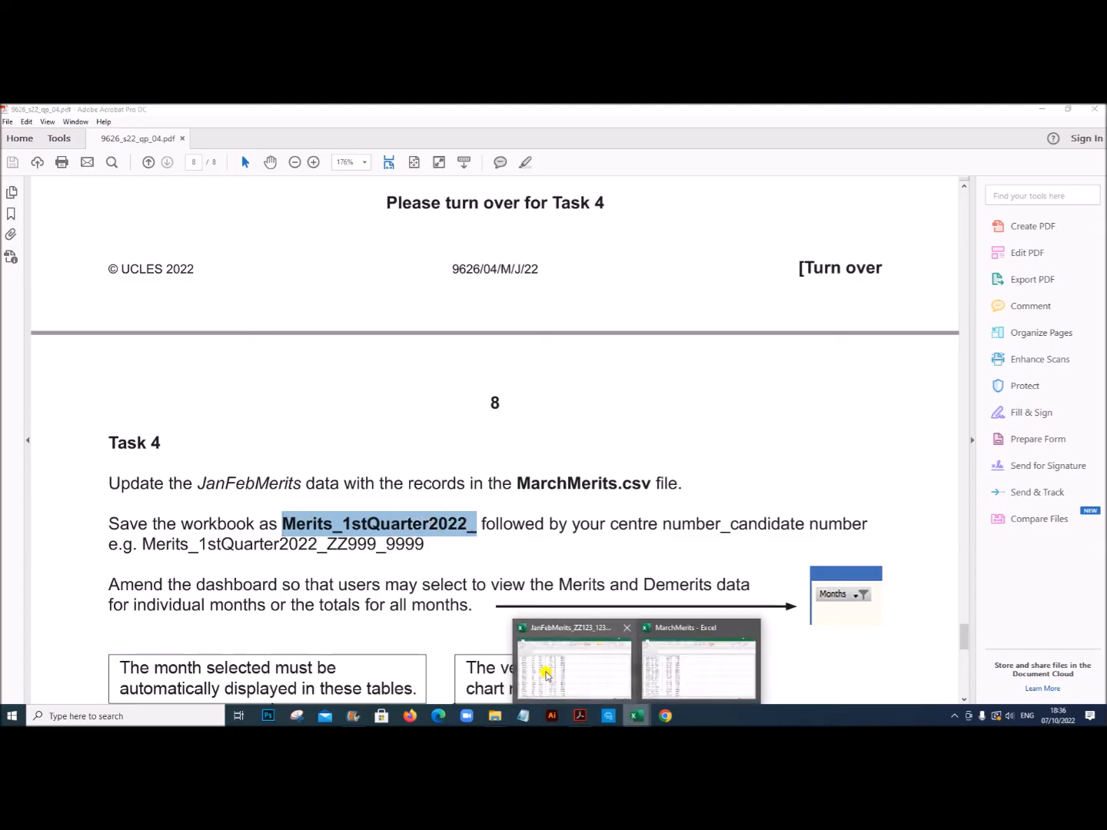
{"action": "left_click", "coordinate": [573, 668]}
{"action": "left_click", "coordinate": [22, 134]}
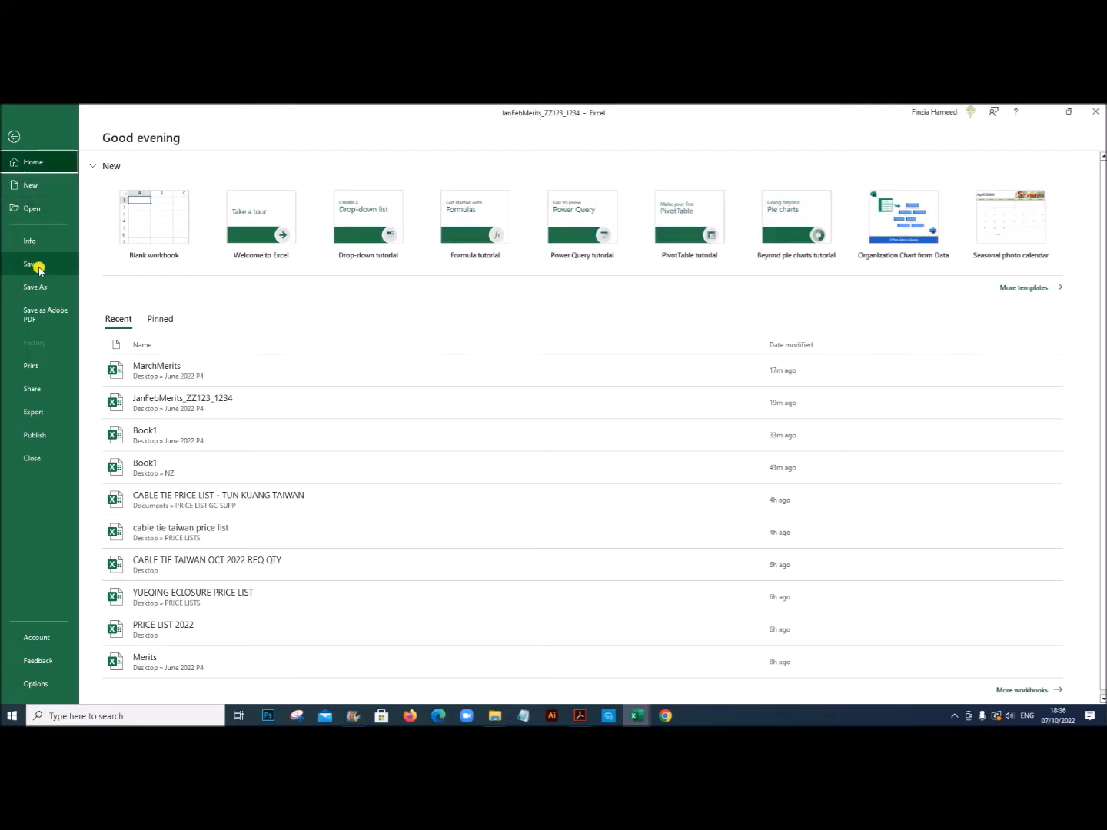
{"action": "left_click", "coordinate": [37, 287]}
{"action": "left_click", "coordinate": [323, 237]}
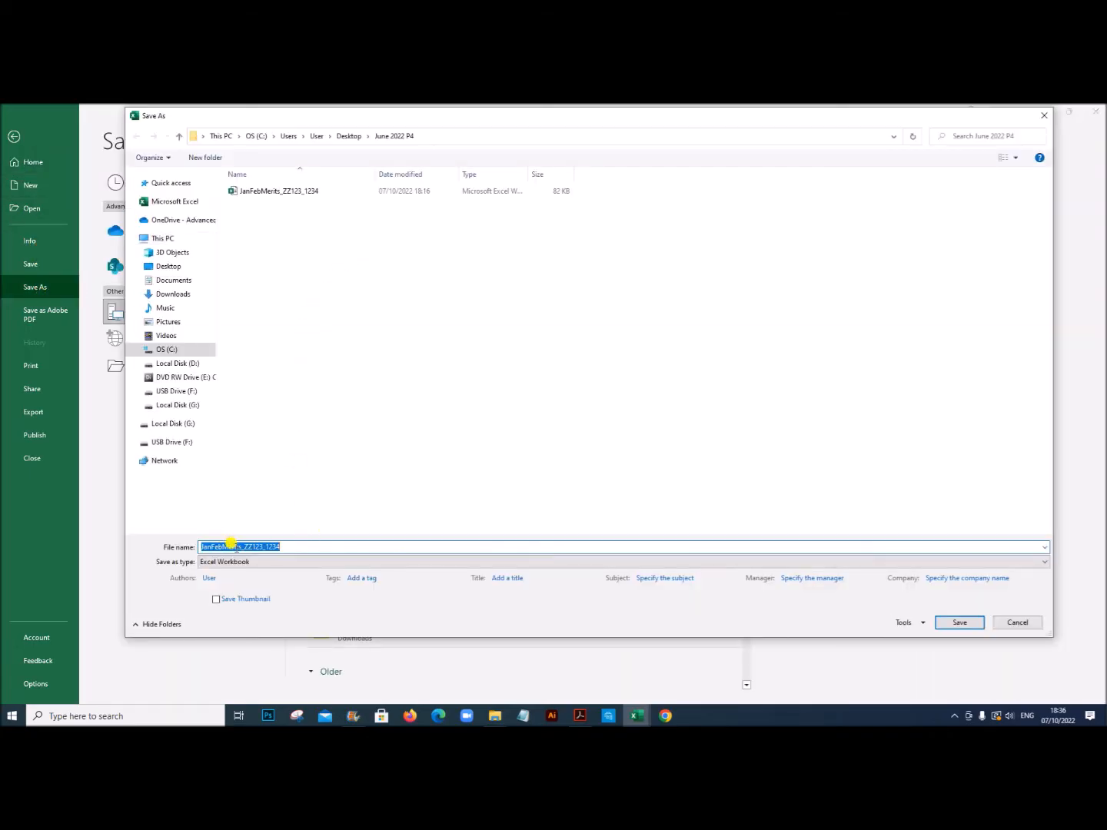
{"action": "left_click_drag", "start_coordinate": [241, 547], "coordinate": [167, 547]}
{"action": "type", "text": "Merits"}
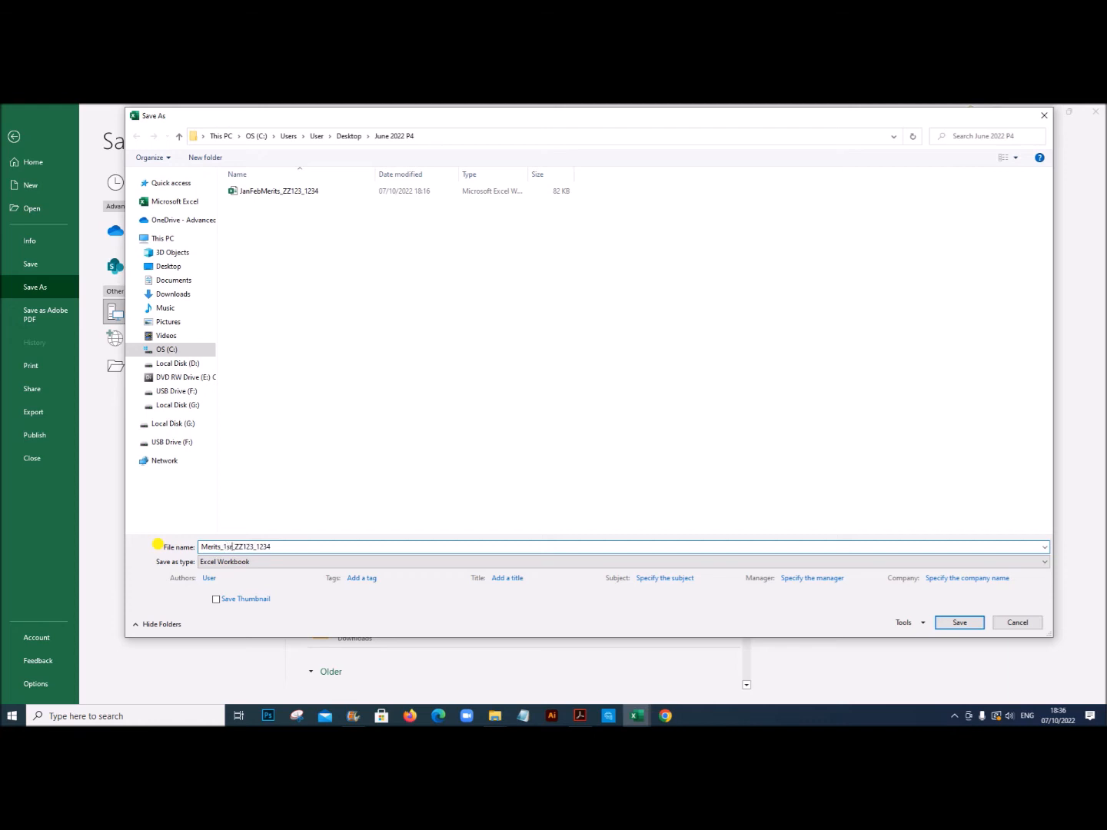
{"action": "type", "text": "_1srQuanter_"}
{"action": "key", "text": "BackSpace"}
{"action": "type", "text": "t"}
{"action": "left_click", "coordinate": [954, 622]}
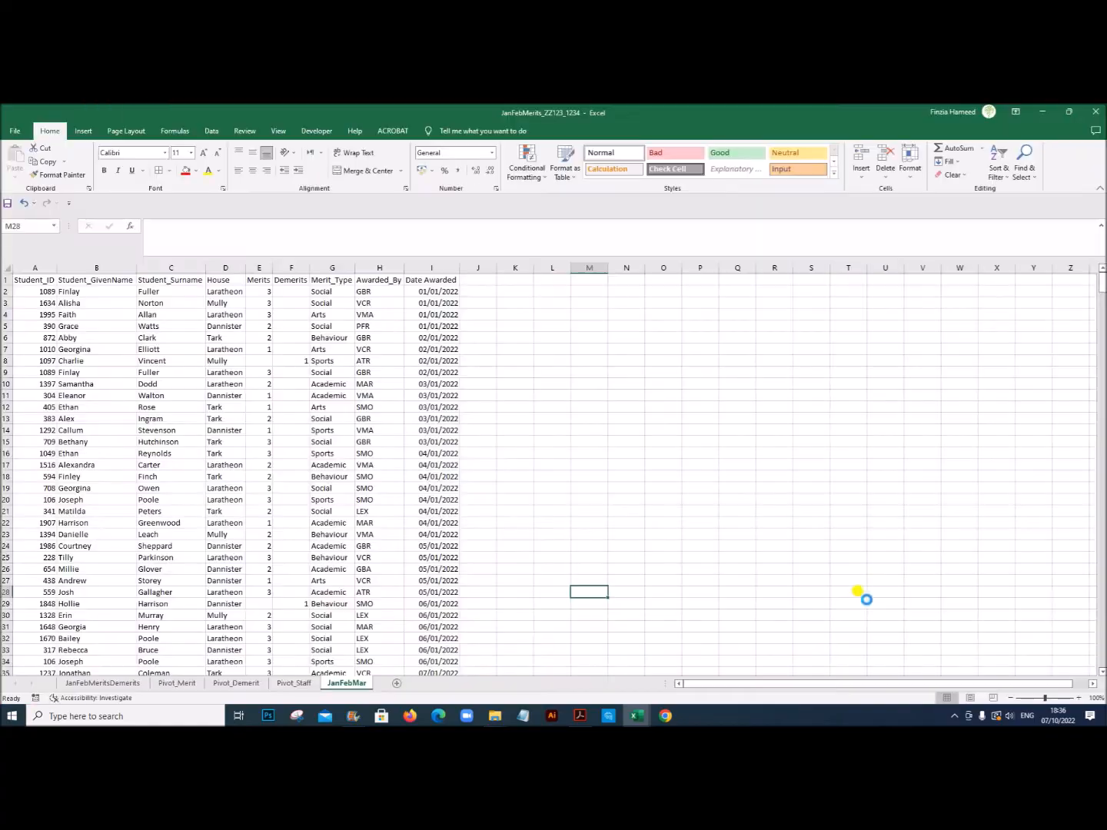
Step: Switch to Acrobat and read the Task 4 instructions and sample dashboard for selecting merits and demerits by month
{"action": "left_click", "coordinate": [581, 715]}
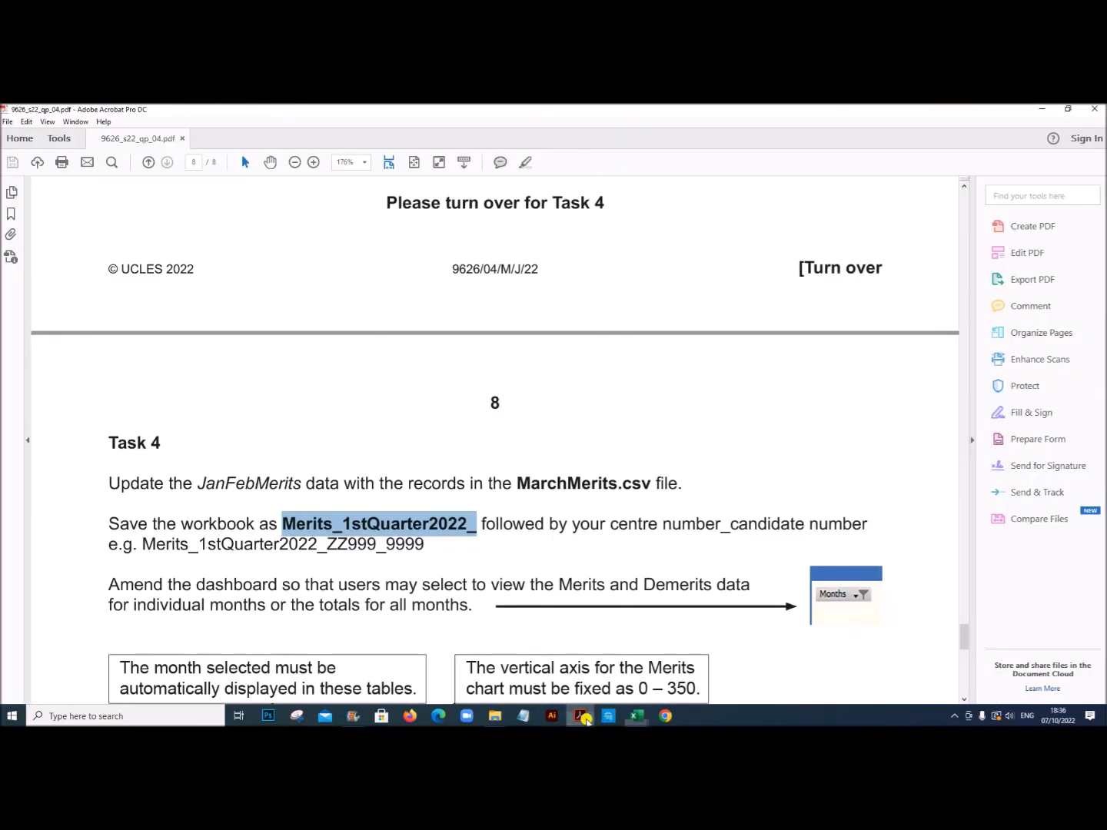
{"action": "scroll", "coordinate": [445, 542], "scroll_direction": "down", "scroll_amount": 1}
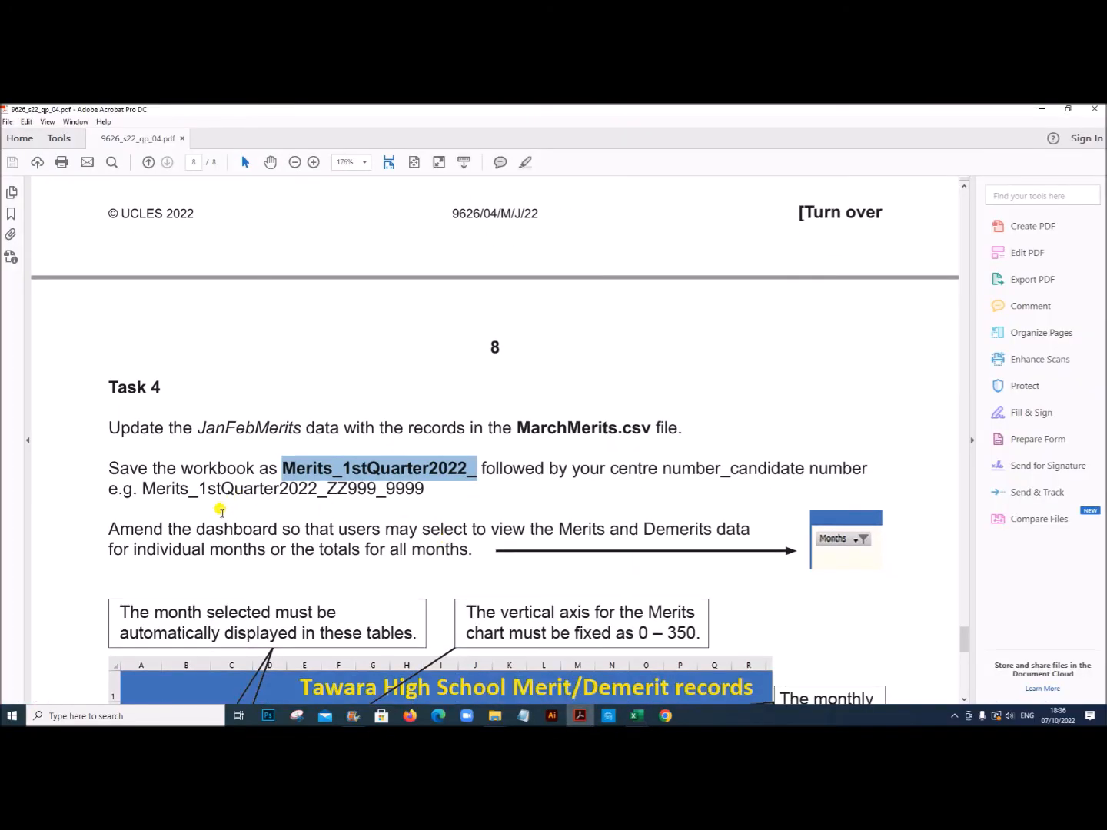
{"action": "left_click_drag", "start_coordinate": [177, 525], "coordinate": [283, 550]}
{"action": "scroll", "coordinate": [279, 552], "scroll_direction": "down", "scroll_amount": 5}
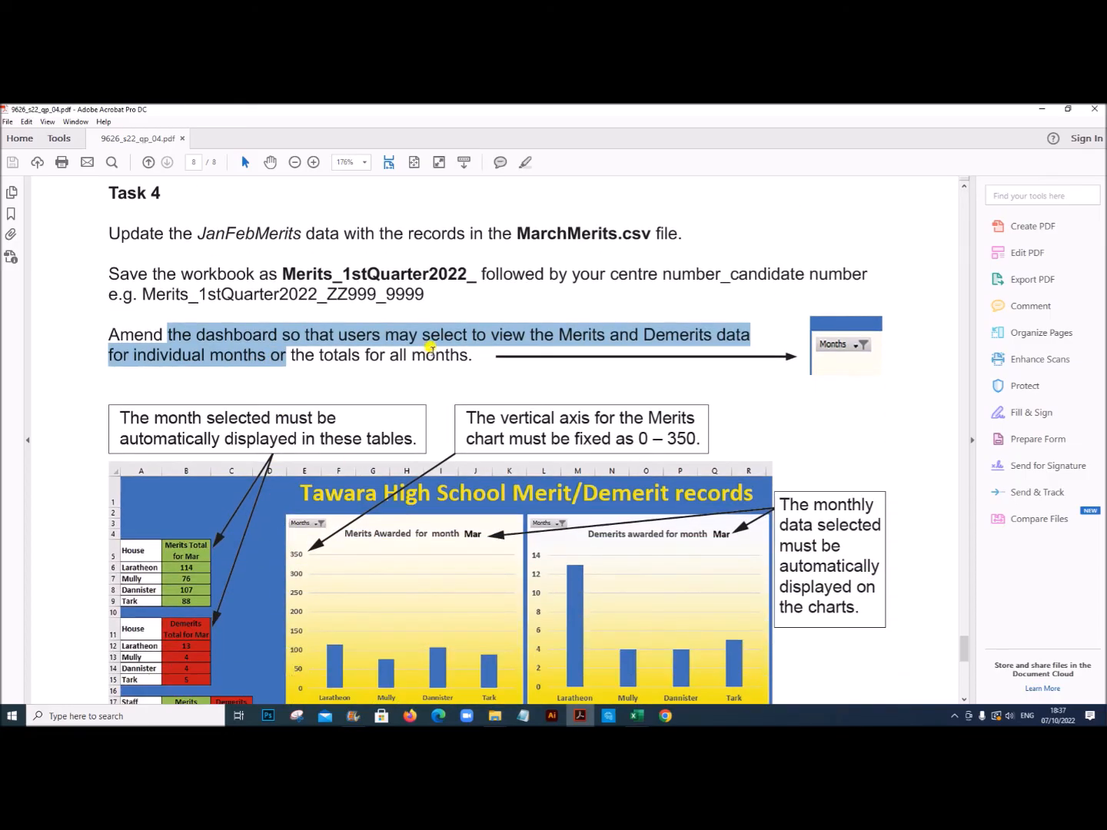
{"action": "scroll", "coordinate": [537, 426], "scroll_direction": "down", "scroll_amount": 2}
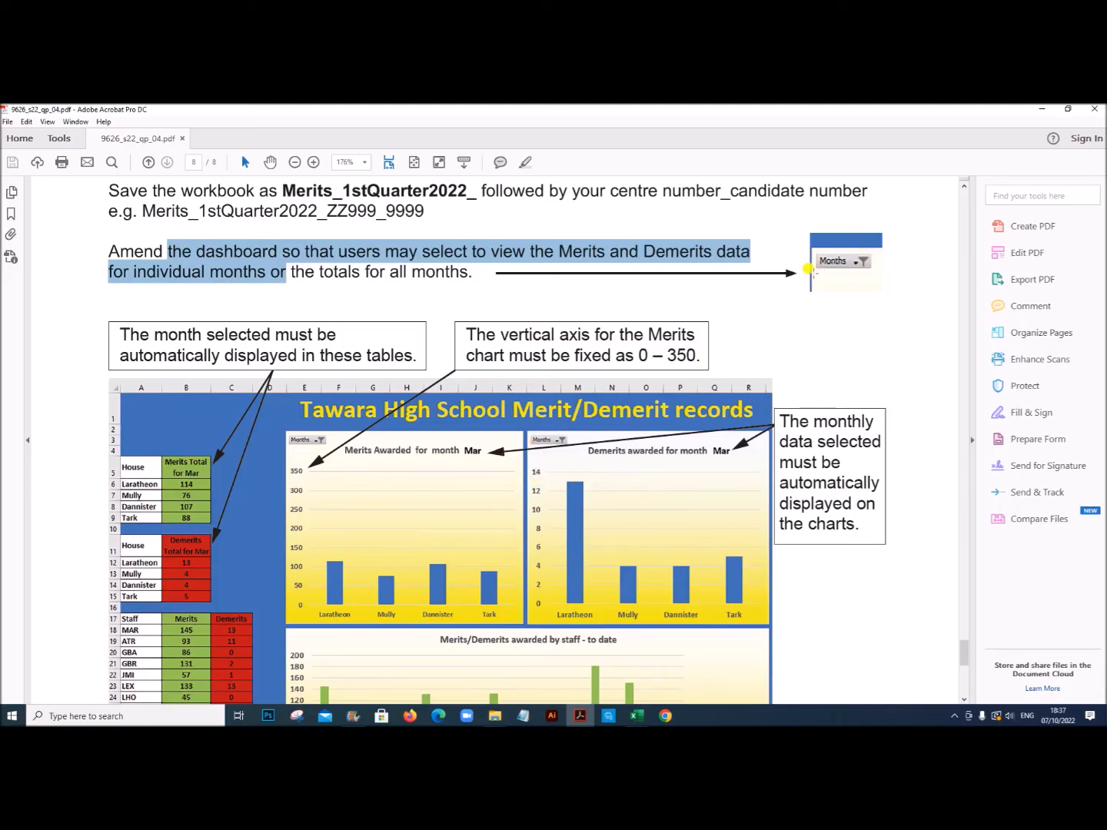
{"action": "scroll", "coordinate": [276, 491], "scroll_direction": "down", "scroll_amount": 2}
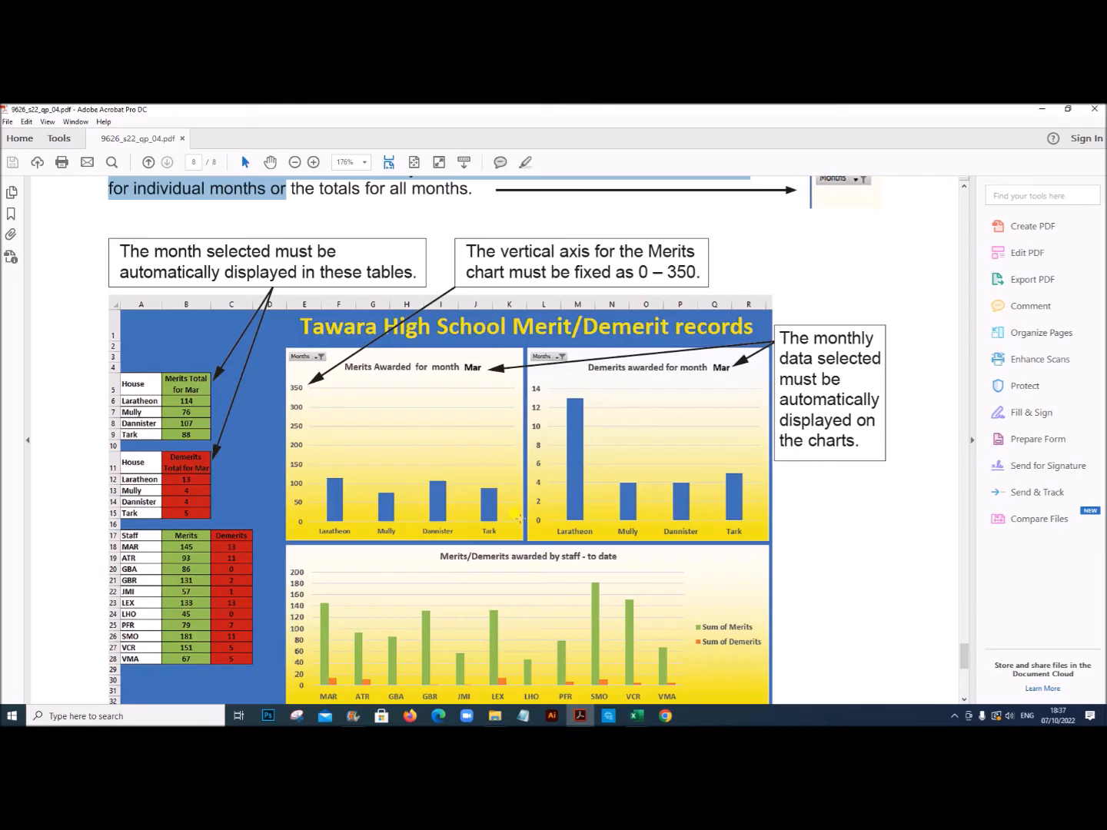
{"action": "scroll", "coordinate": [461, 548], "scroll_direction": "up", "scroll_amount": 1}
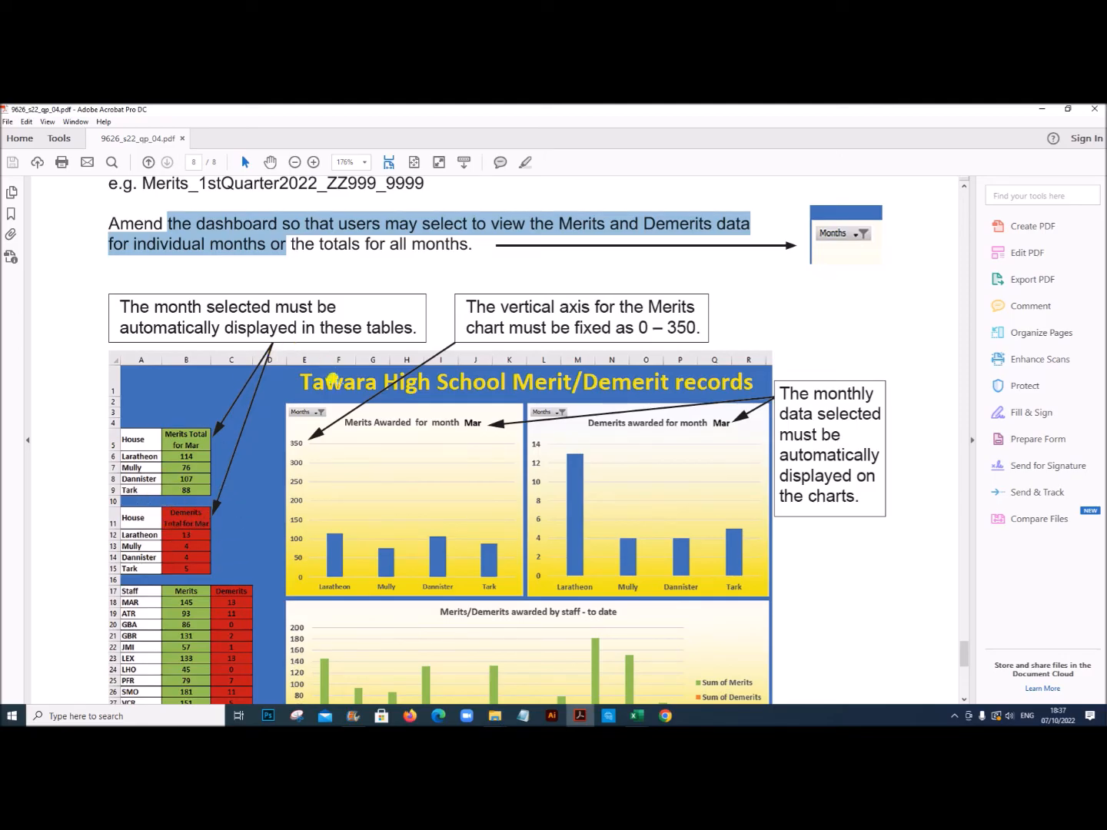
{"action": "scroll", "coordinate": [435, 572], "scroll_direction": "down", "scroll_amount": 3}
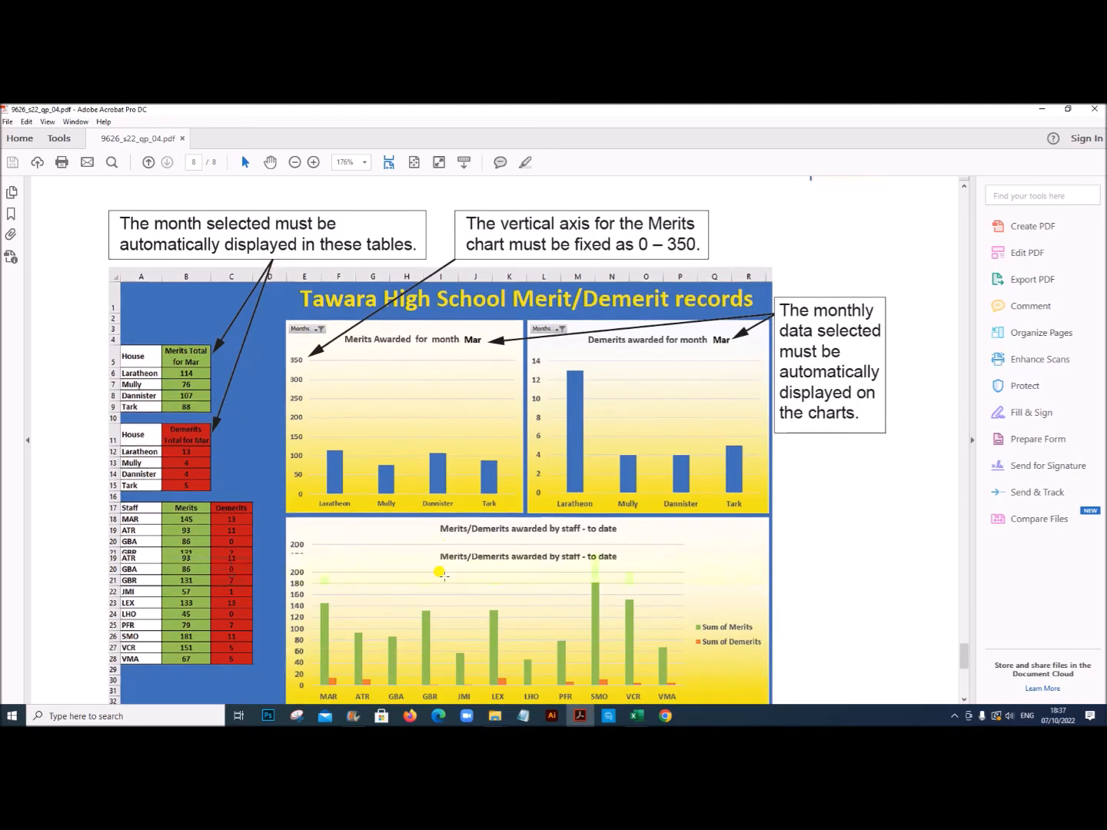
{"action": "scroll", "coordinate": [446, 575], "scroll_direction": "up", "scroll_amount": 3}
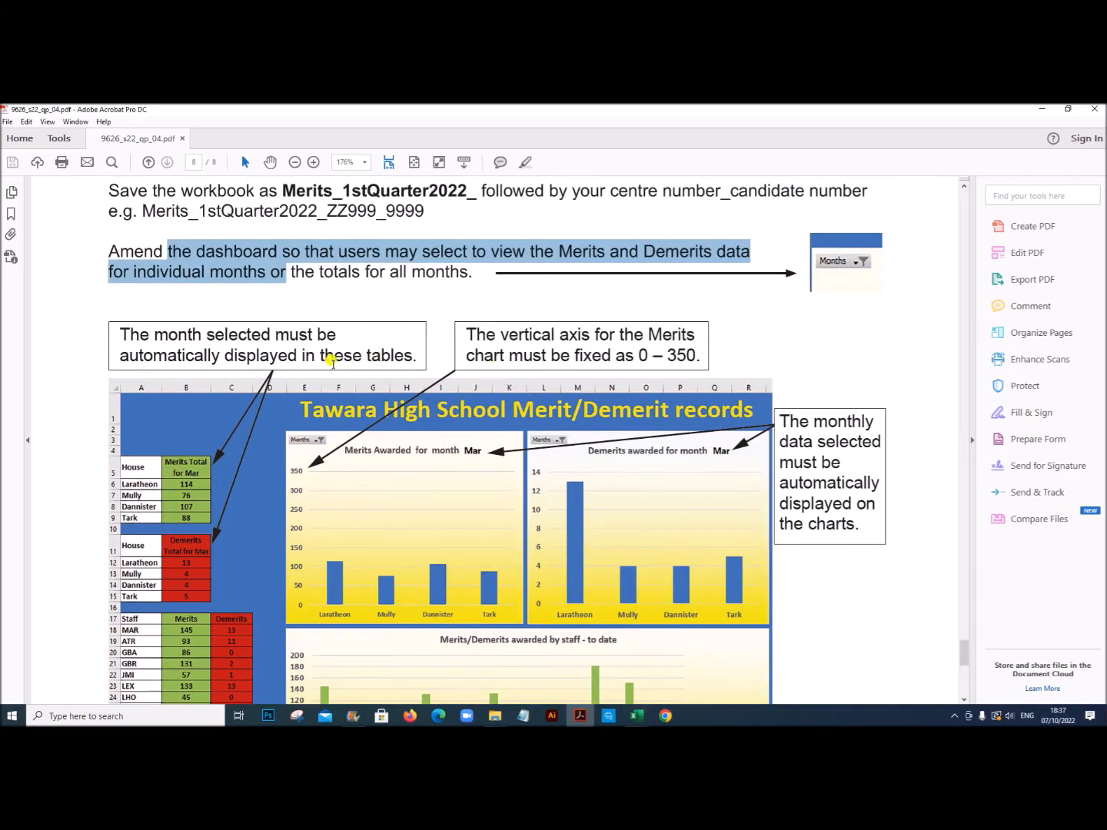
Step: Switch back to Excel and close the MarchMerits workbook without saving its changes
{"action": "left_click", "coordinate": [641, 711]}
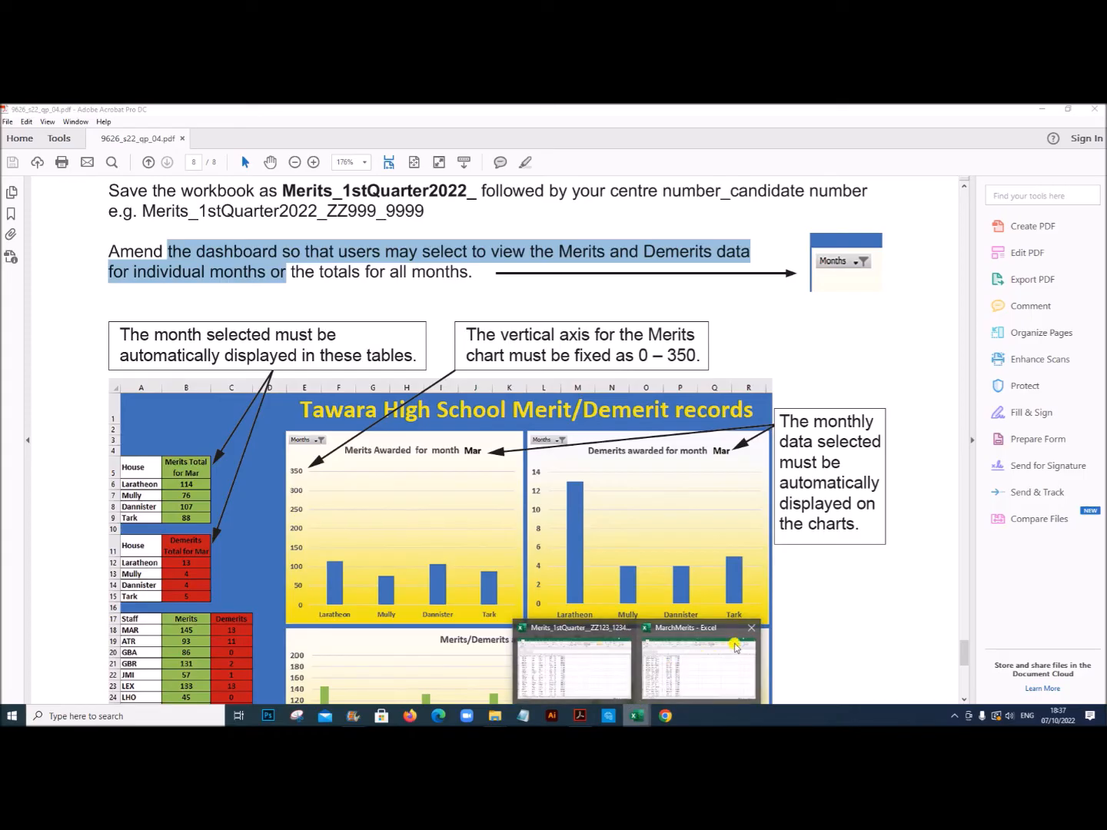
{"action": "left_click", "coordinate": [750, 633]}
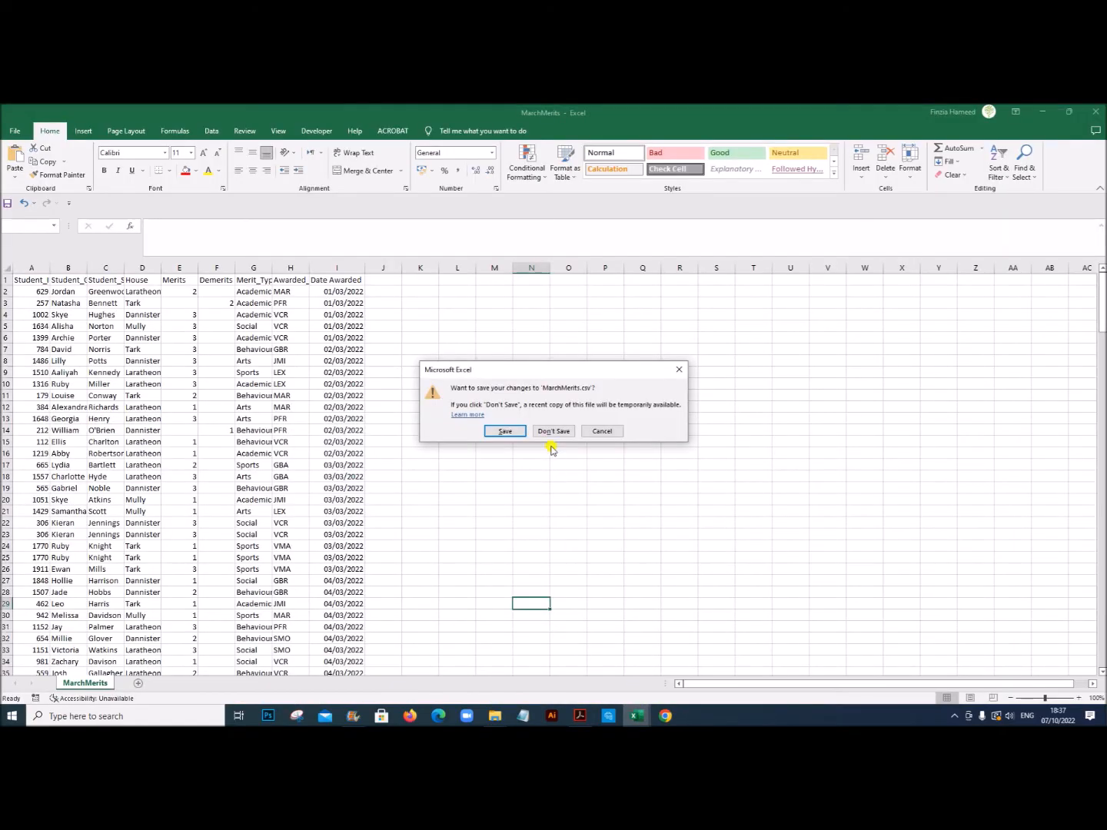
{"action": "left_click", "coordinate": [550, 433]}
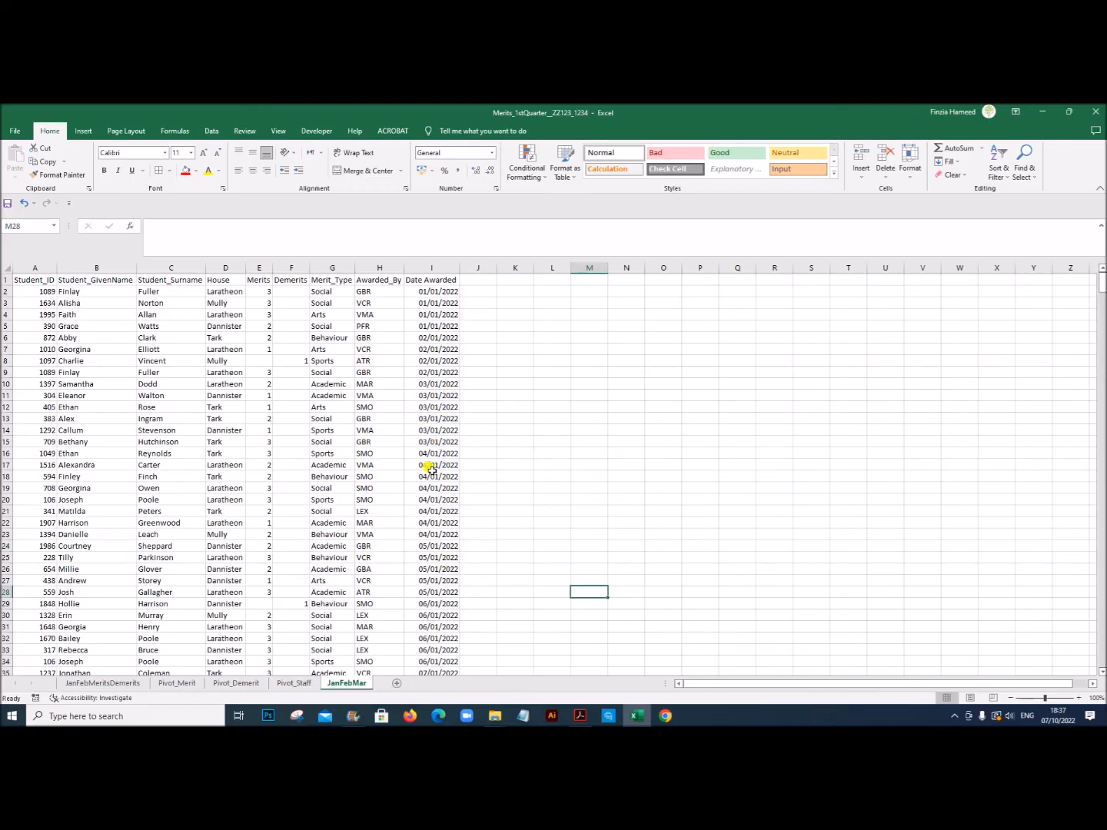
Step: Add the header Month in cell J1 of the JanFebMar sheet, beside Date Awarded
{"action": "left_click", "coordinate": [478, 281]}
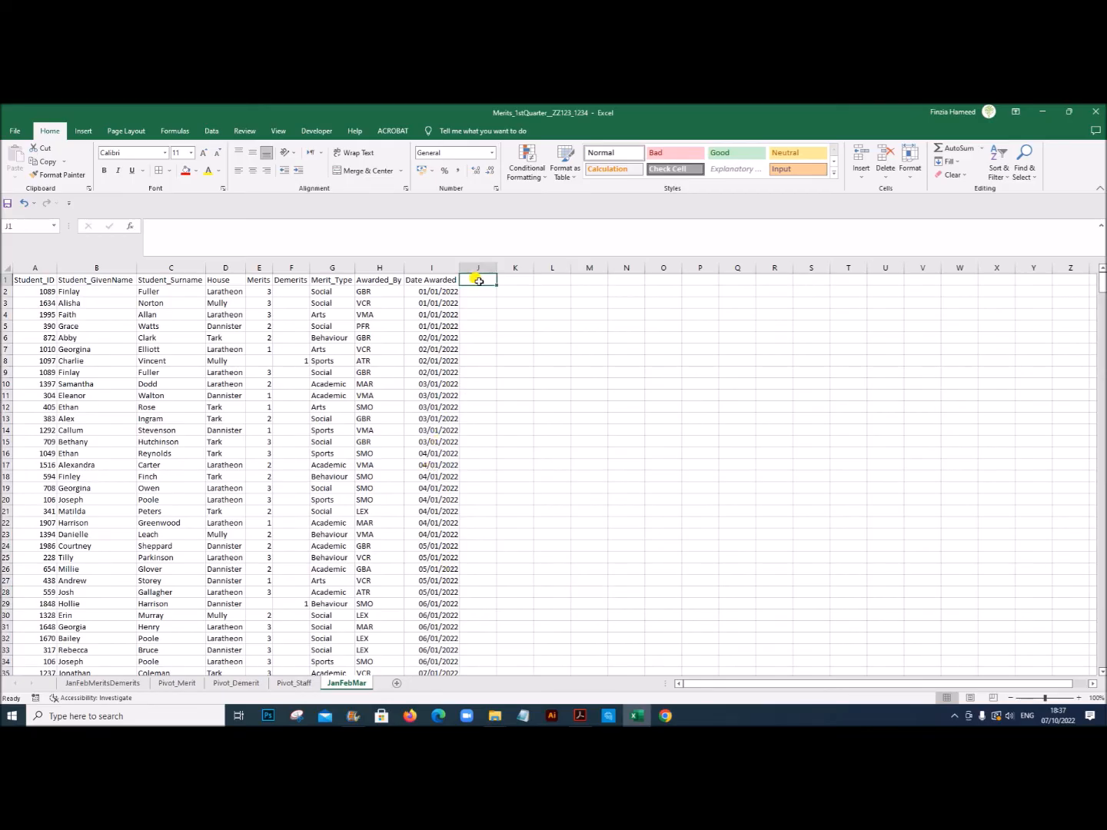
{"action": "type", "text": "Month"}
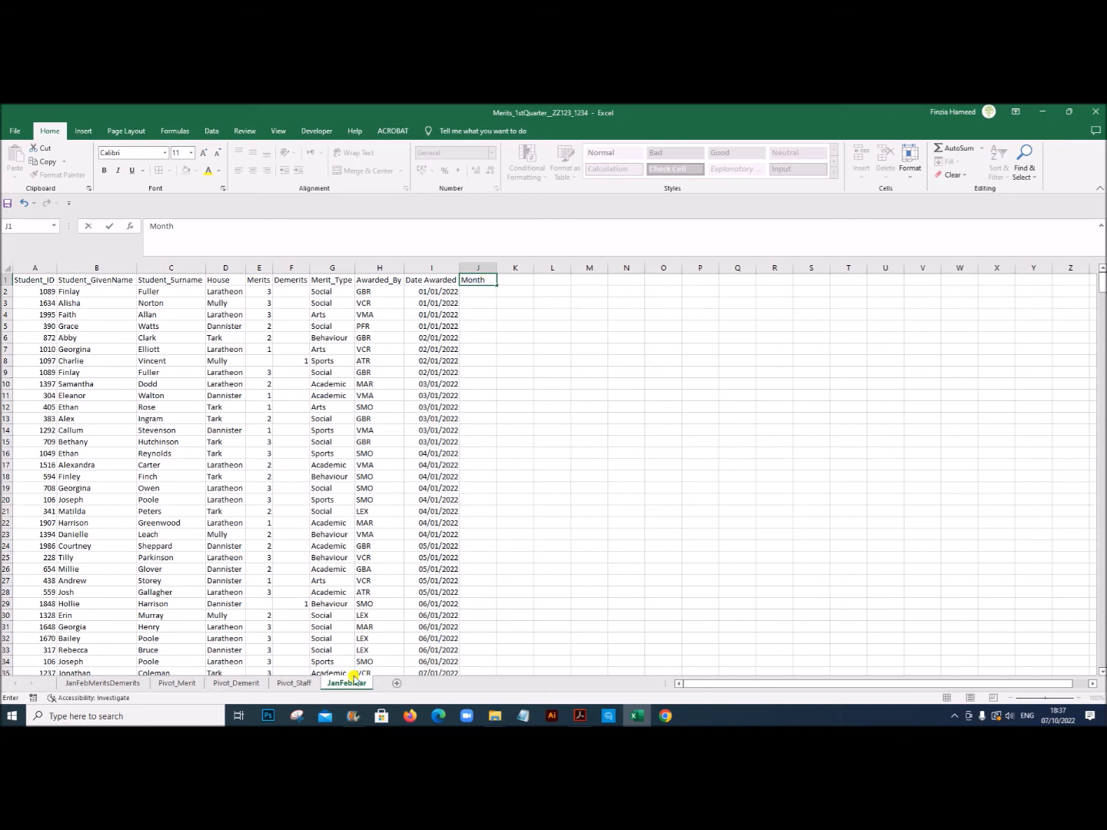
{"action": "left_click", "coordinate": [373, 523]}
Step: Enter the formula =TEXT(I2,"mmm") in cell J2 to extract the short month name from Date Awarded
{"action": "left_click", "coordinate": [479, 291]}
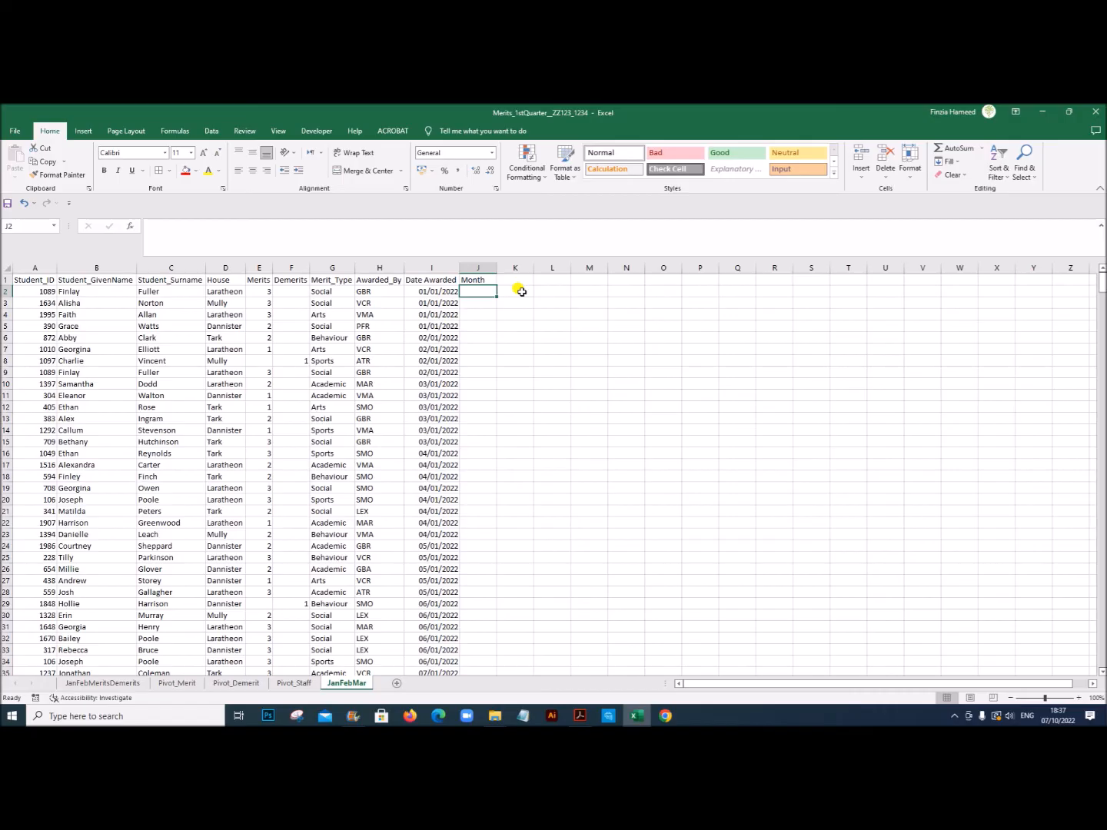
{"action": "left_click", "coordinate": [1078, 698]}
{"action": "left_click", "coordinate": [1078, 698]}
{"action": "left_click", "coordinate": [1079, 698]}
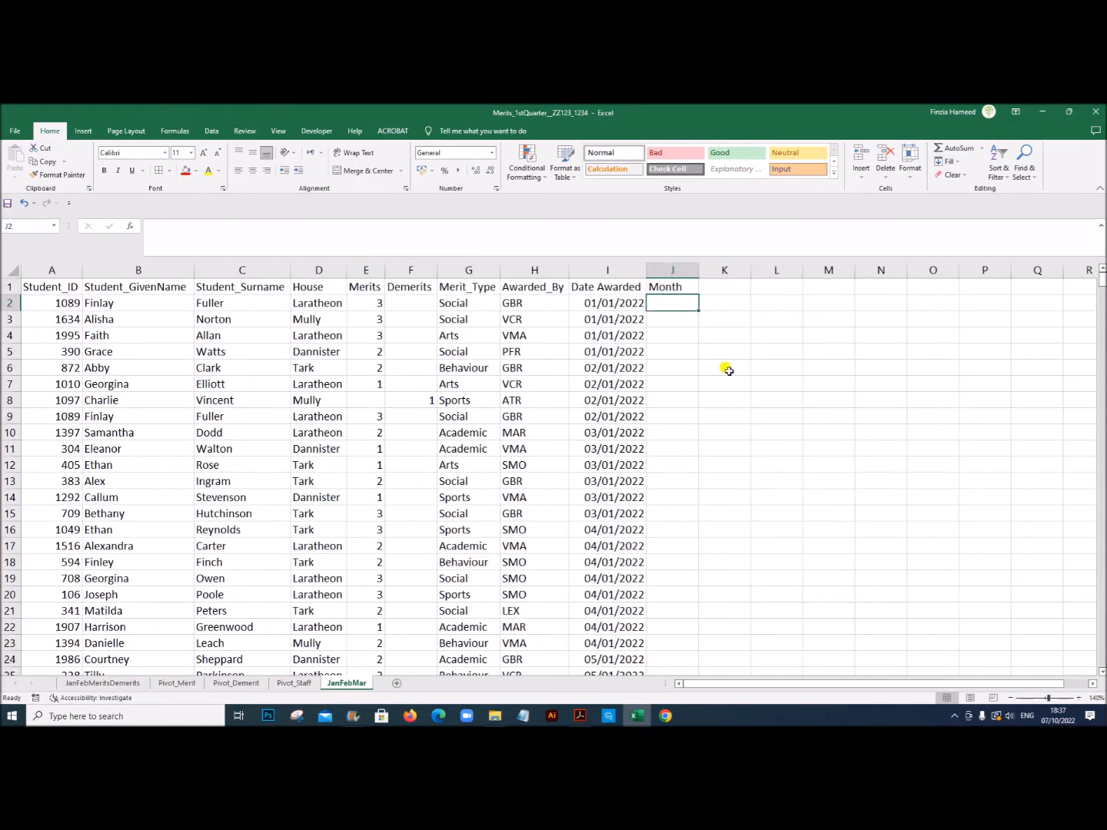
{"action": "type", "text": "=TEXT"}
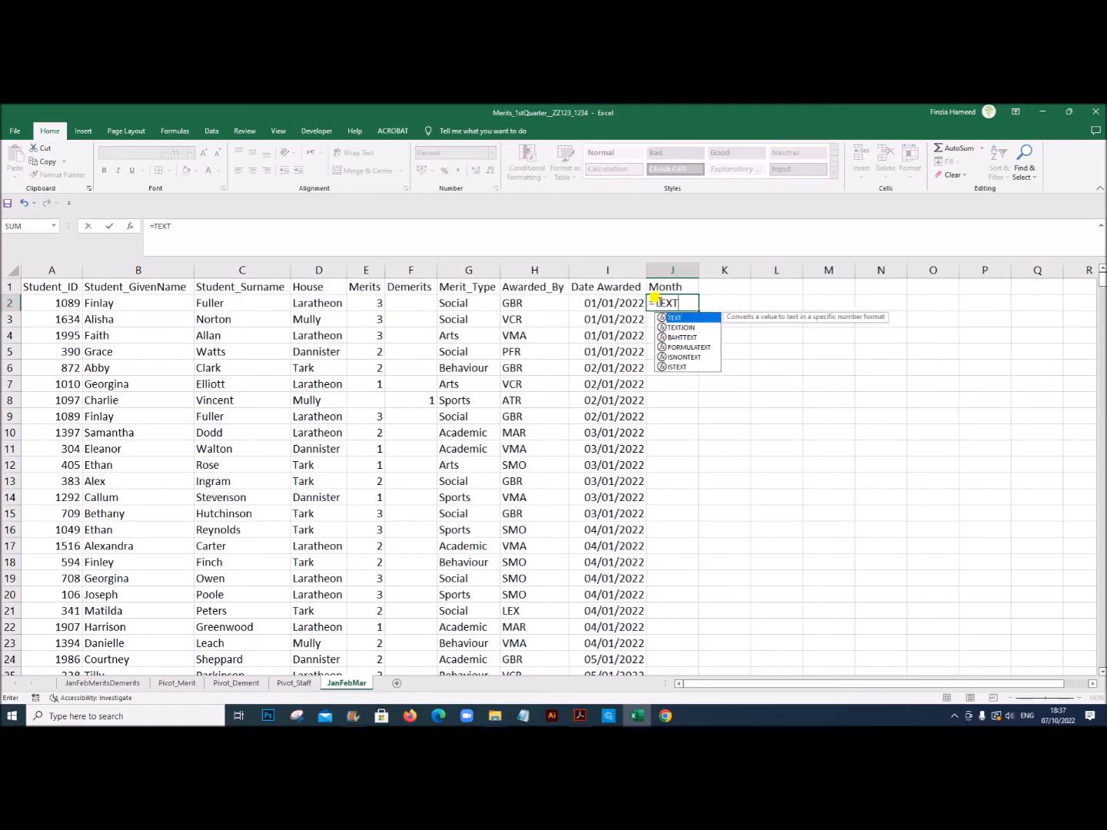
{"action": "type", "text": "("}
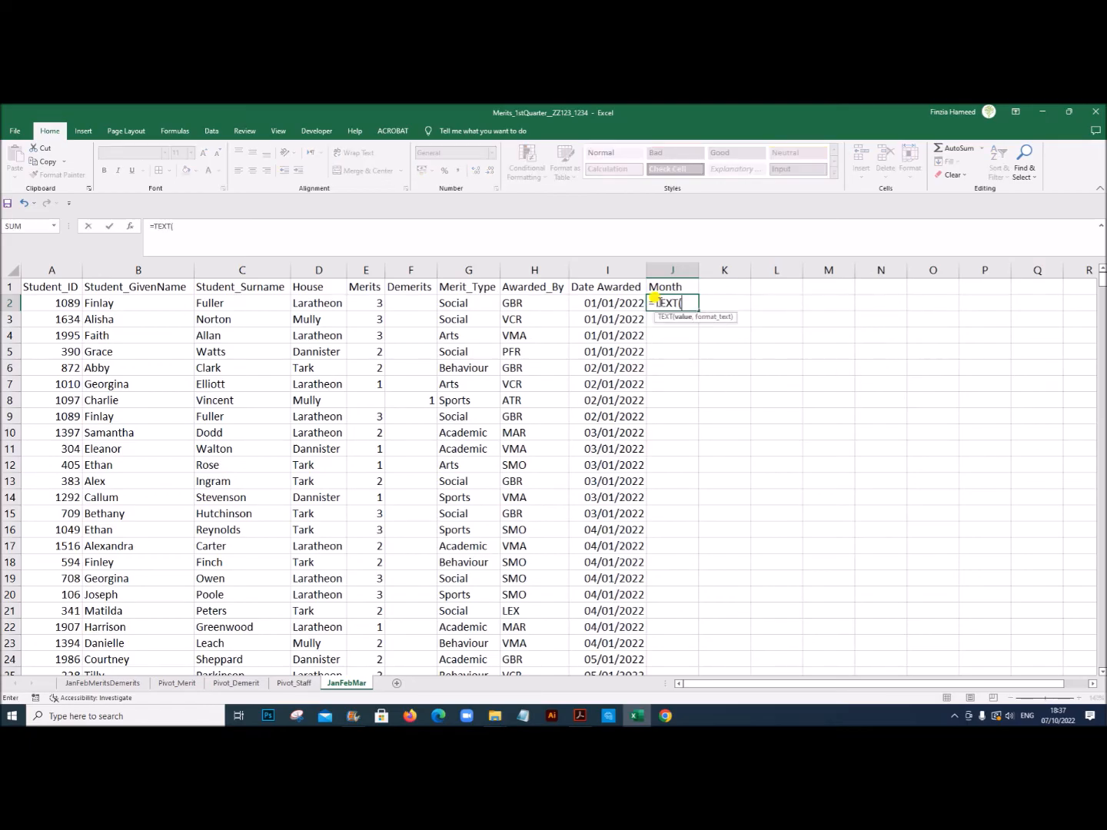
{"action": "left_click", "coordinate": [608, 304]}
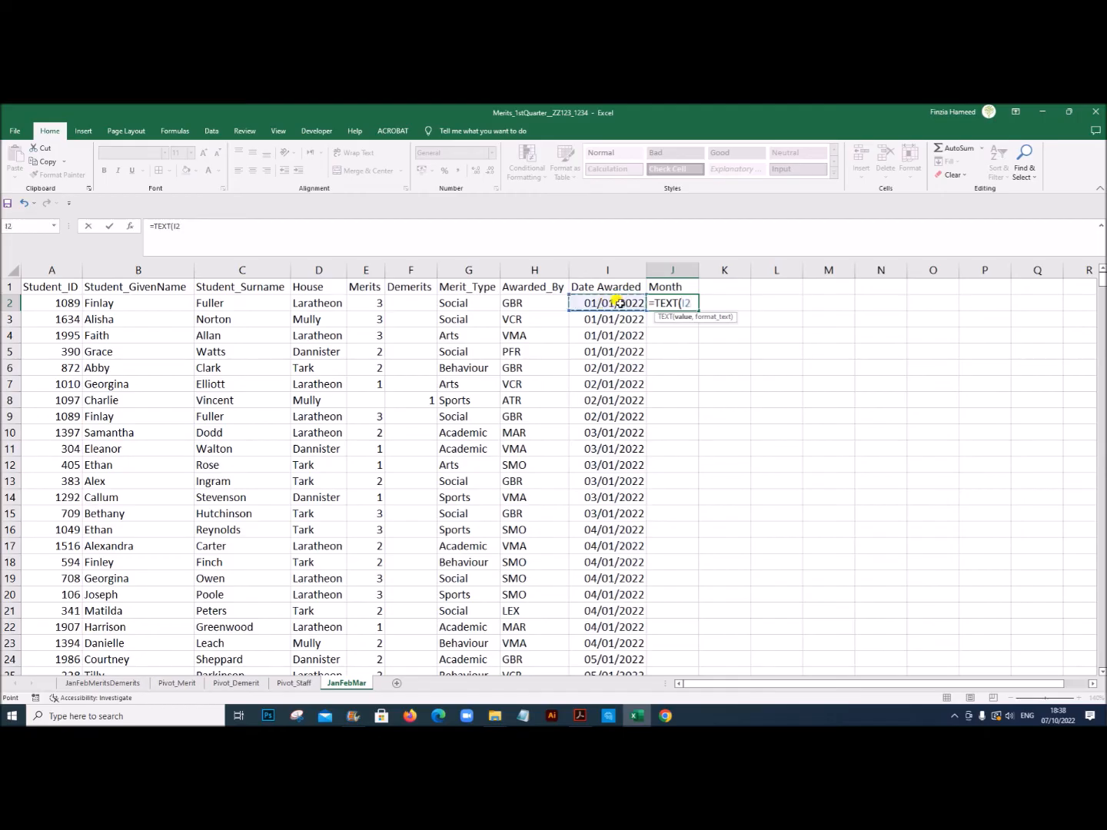
{"action": "type", "text": ",\"mmm"}
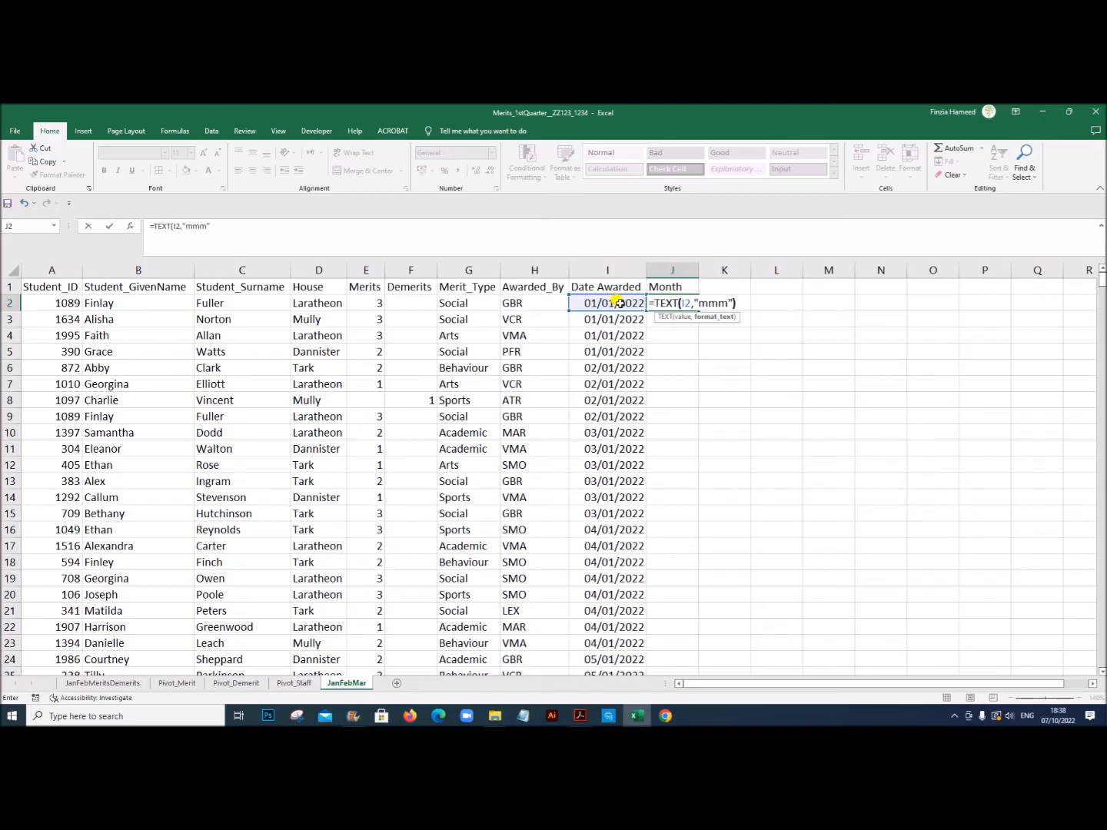
{"action": "type", "text": ")"}
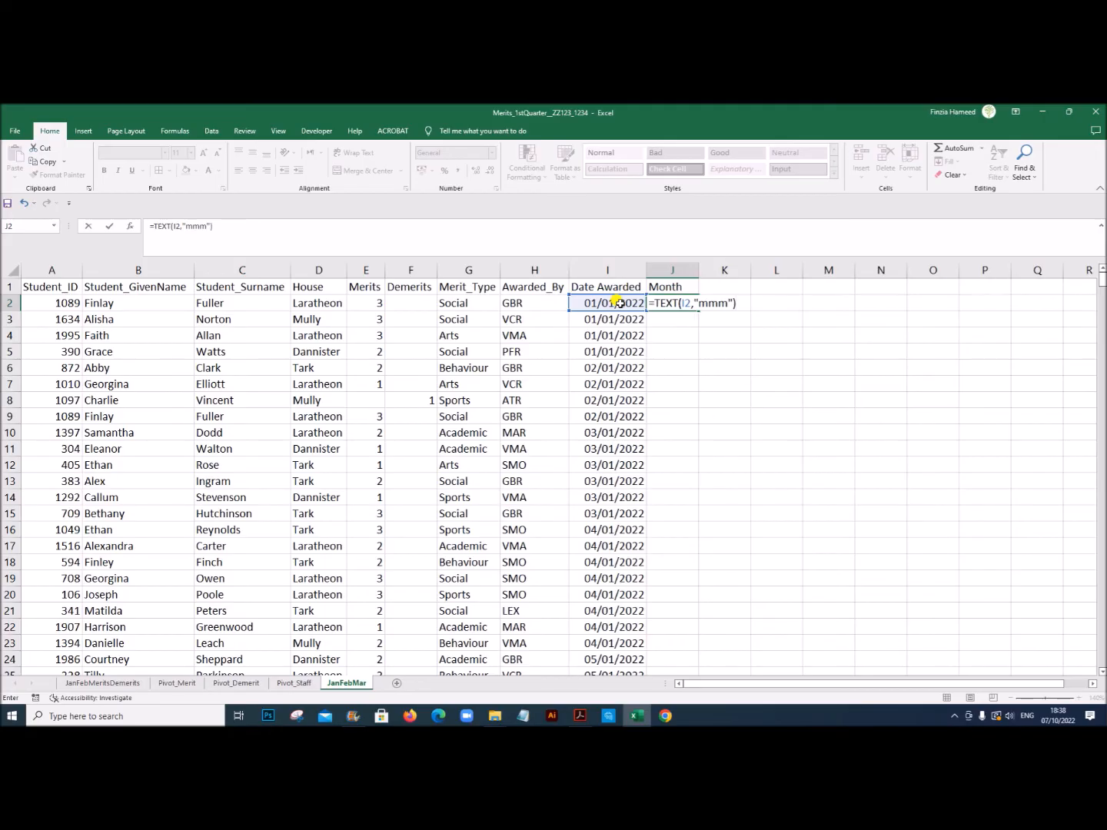
{"action": "key", "text": "Return"}
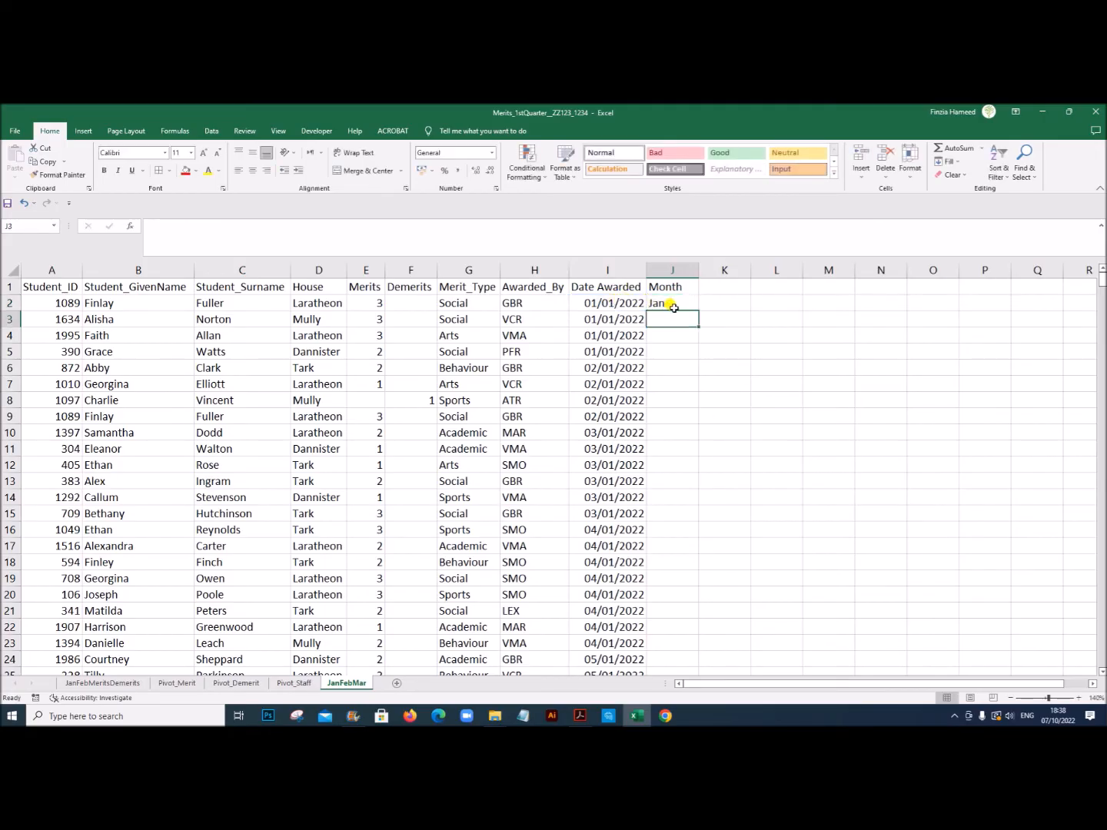
Step: Fill the month formula from J2 down the Month column for all records
{"action": "left_click", "coordinate": [678, 300]}
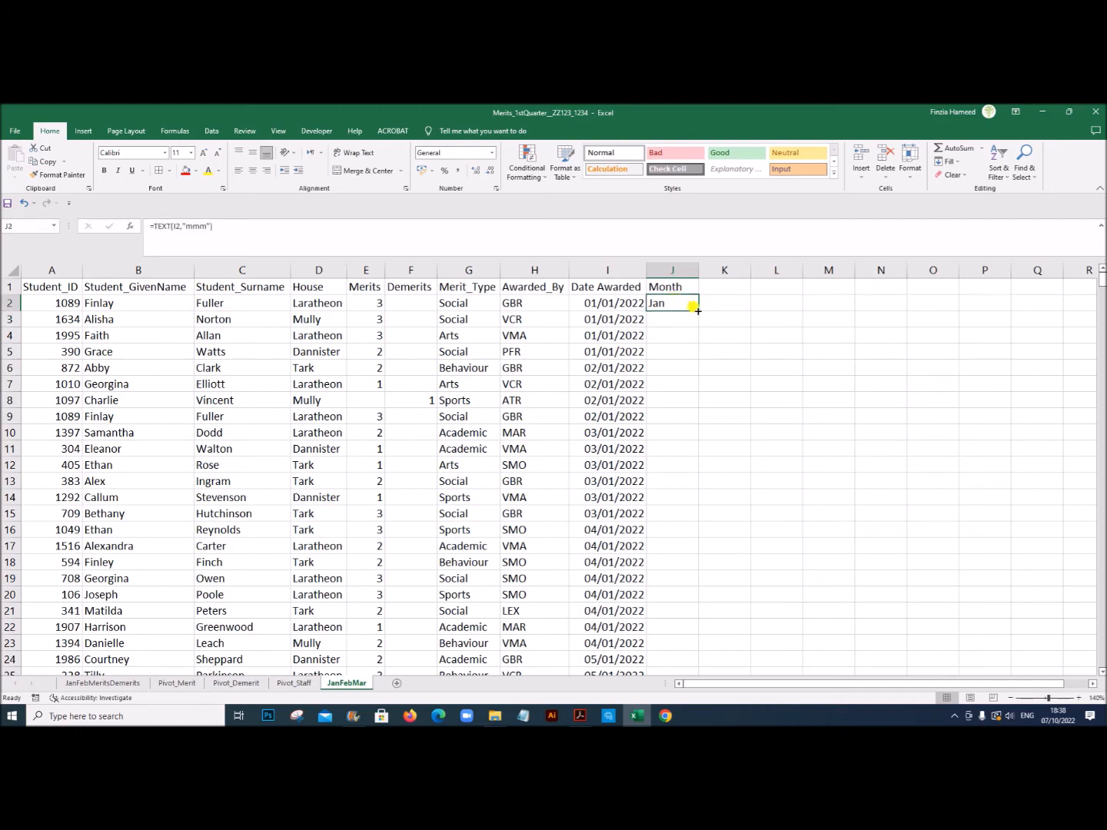
{"action": "double_click", "coordinate": [698, 310]}
{"action": "mouse_move", "coordinate": [1102, 285]}
{"action": "left_mouse_down"}
{"action": "mouse_move", "coordinate": [1101, 655]}
{"action": "mouse_move", "coordinate": [1103, 283]}
{"action": "left_mouse_up"}
{"action": "left_click", "coordinate": [269, 463]}
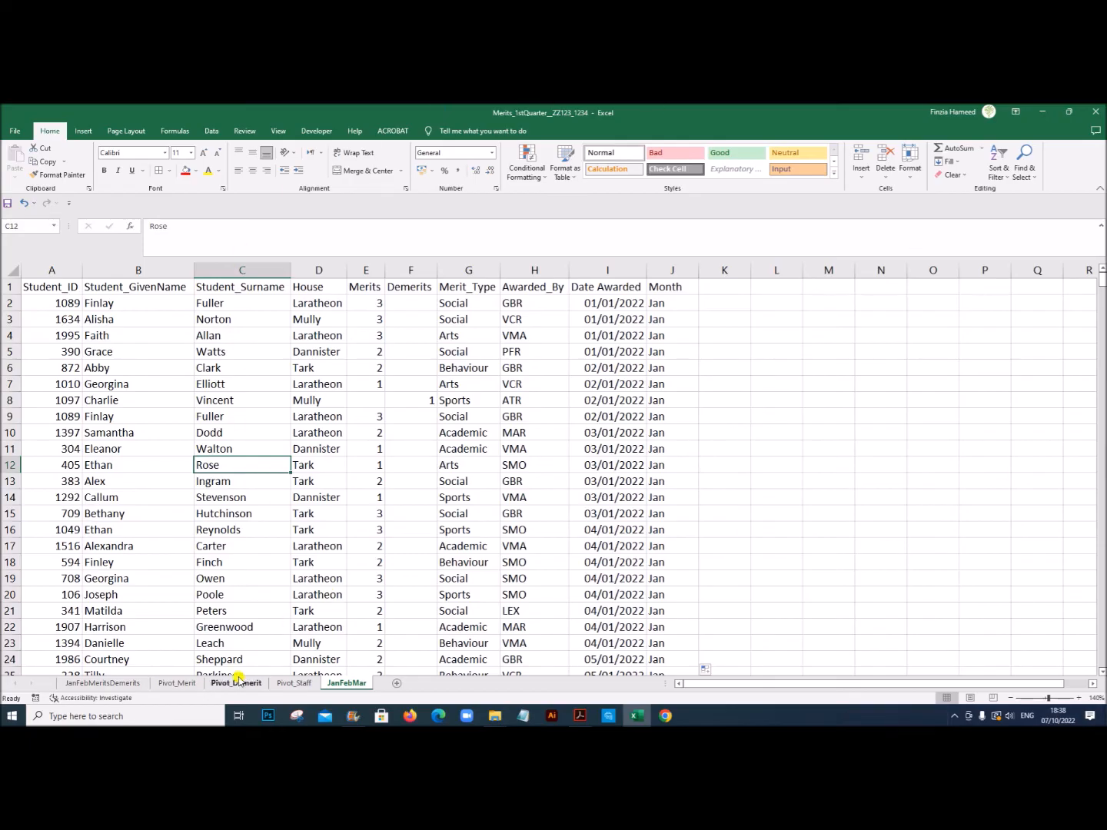
Step: Change the data source of the Pivot_Merit sheet's pivot table to JanFebMar!$A$1:$J$648 and copy that range reference
{"action": "left_click", "coordinate": [176, 684]}
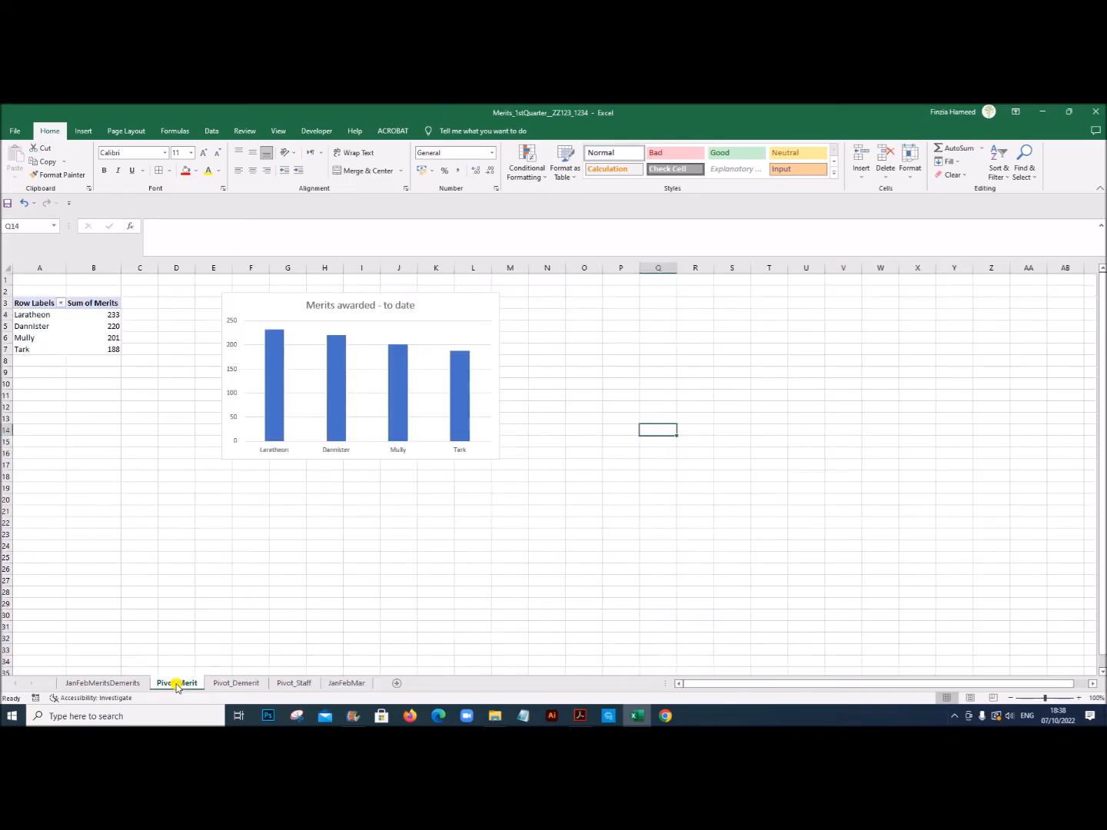
{"action": "left_click", "coordinate": [91, 317]}
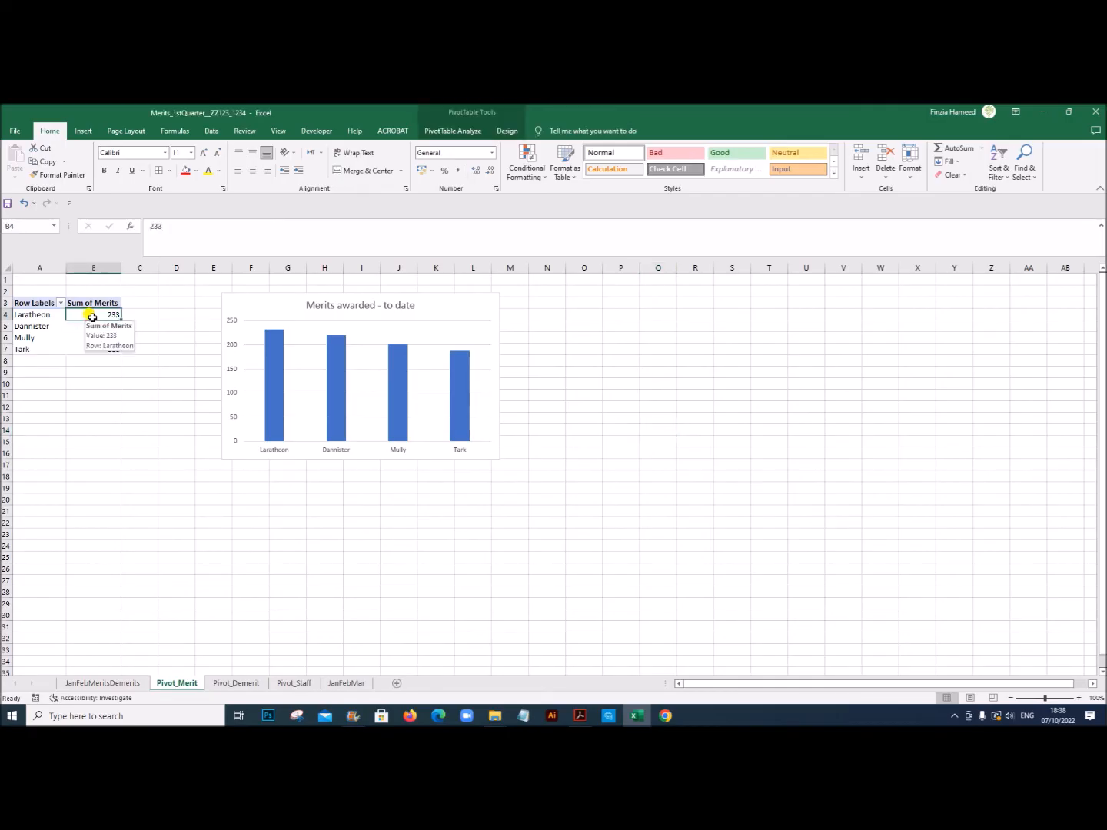
{"action": "left_click", "coordinate": [35, 310]}
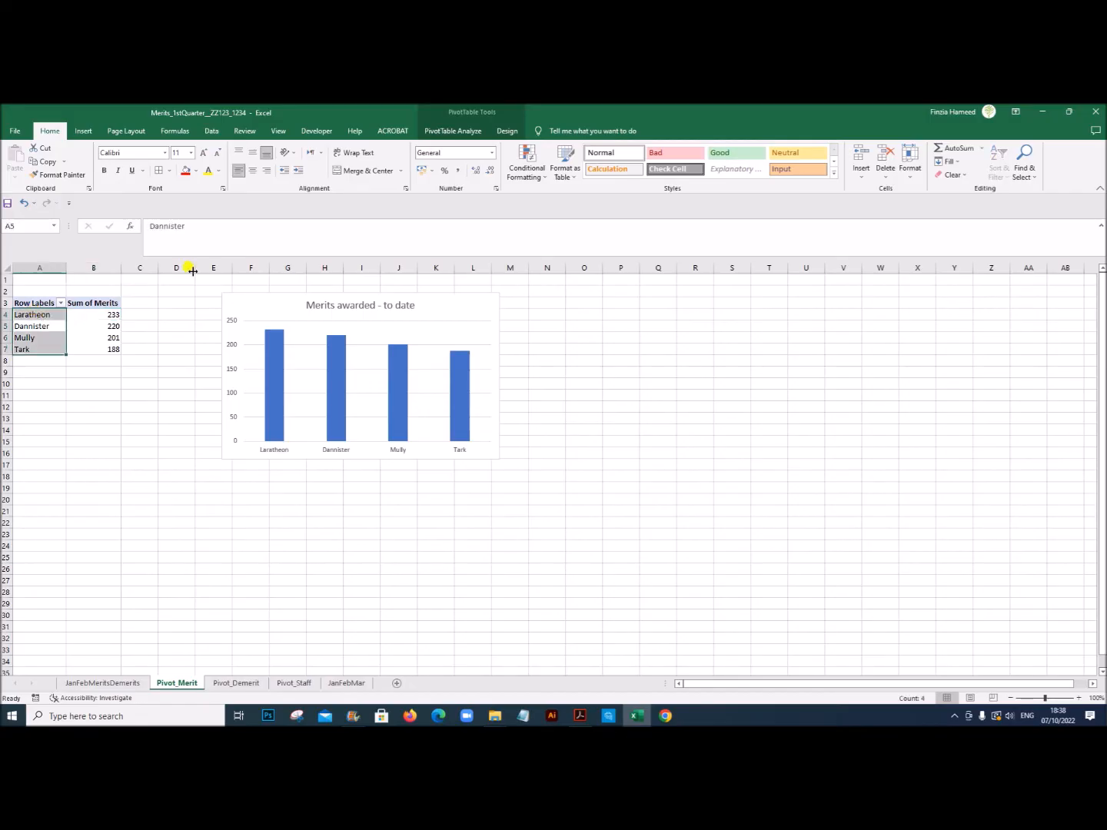
{"action": "left_click", "coordinate": [459, 132]}
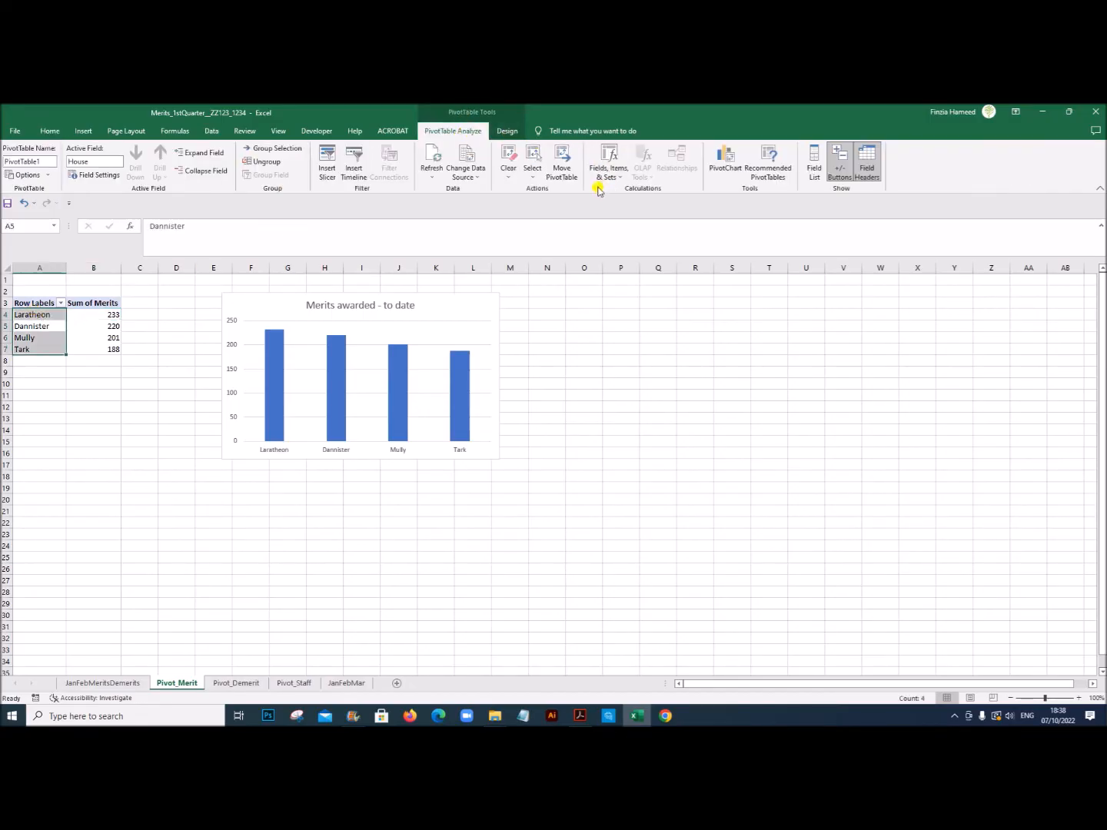
{"action": "left_click", "coordinate": [480, 180]}
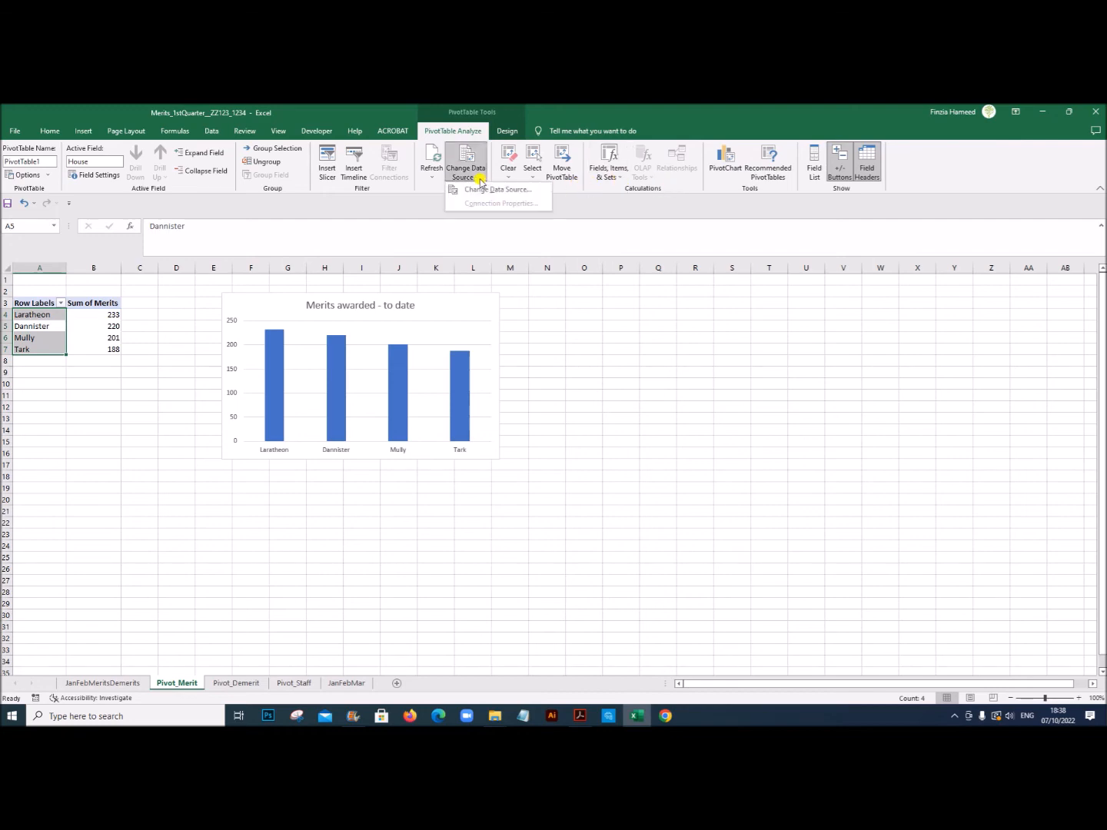
{"action": "left_click", "coordinate": [483, 196]}
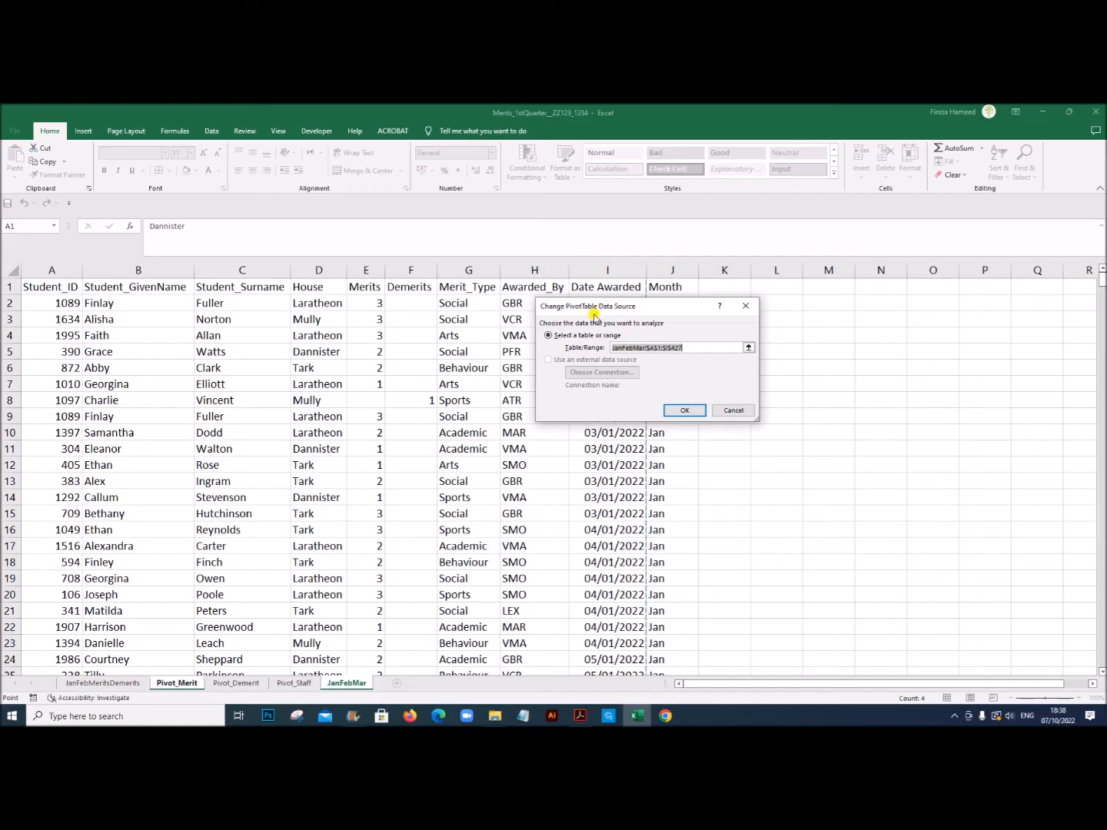
{"action": "left_click_drag", "start_coordinate": [601, 310], "coordinate": [780, 337]}
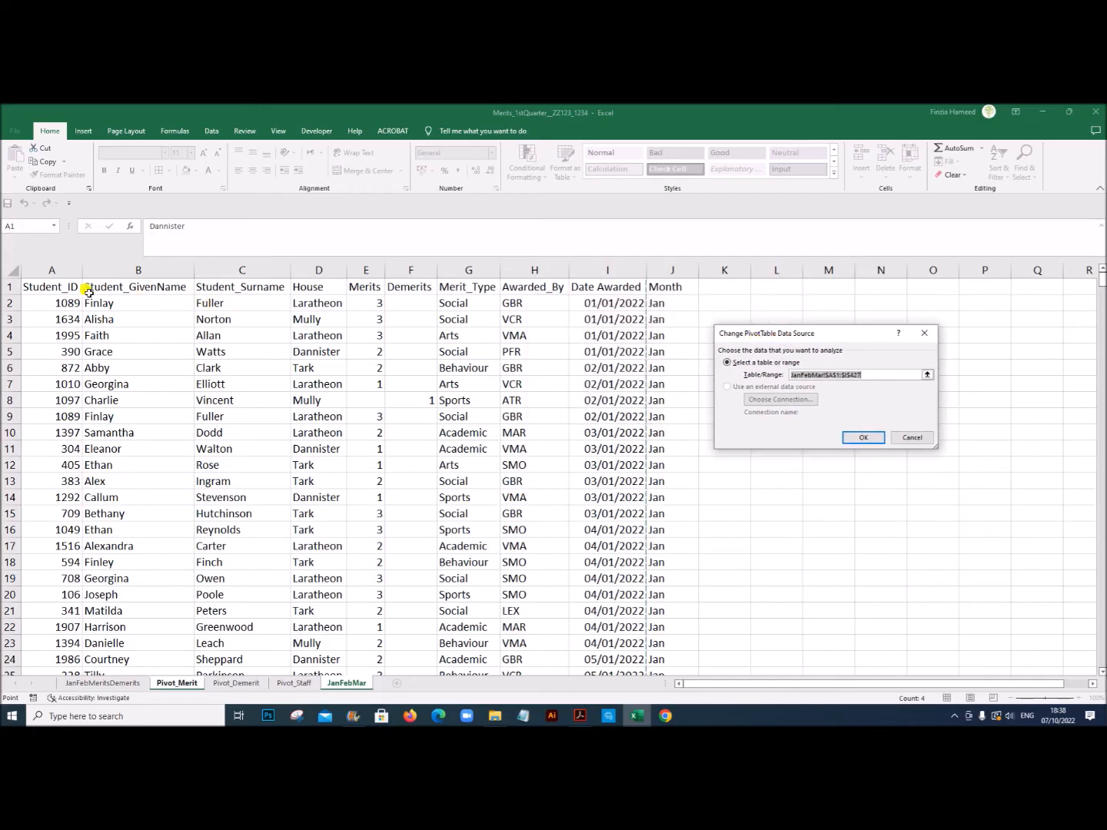
{"action": "left_click_drag", "start_coordinate": [60, 287], "coordinate": [656, 637]}
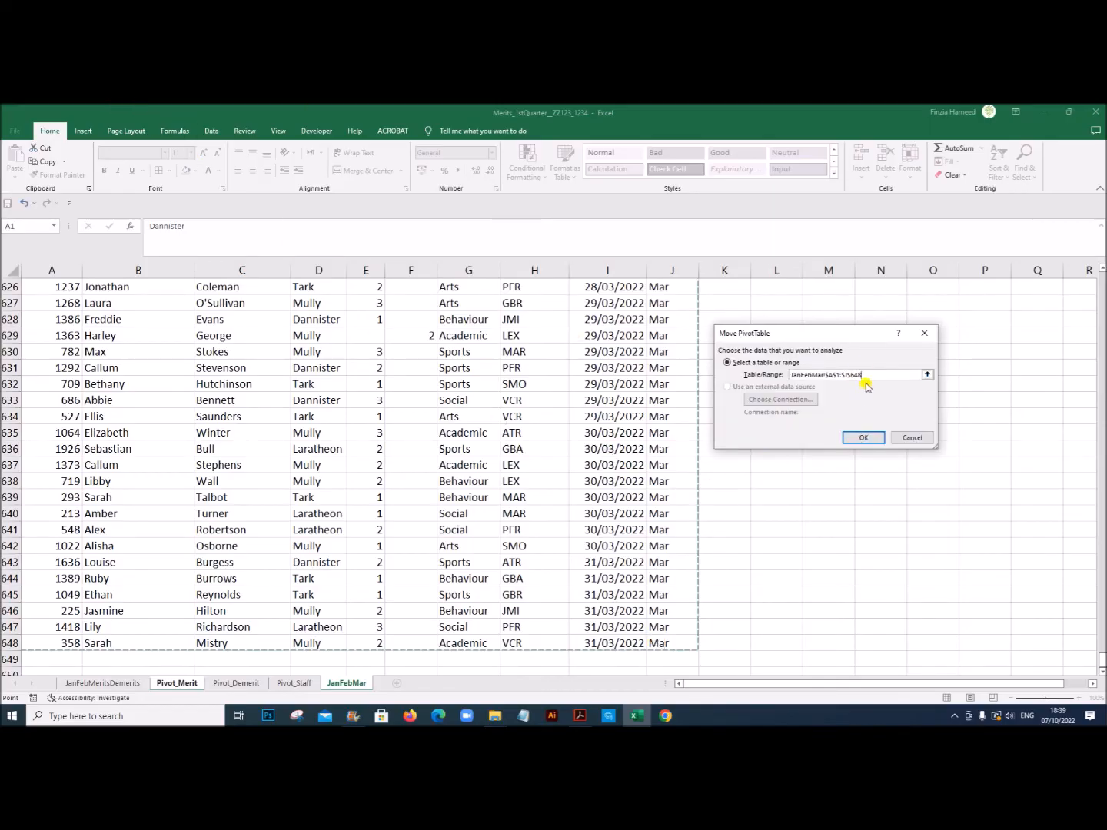
{"action": "left_click_drag", "start_coordinate": [865, 374], "coordinate": [778, 375]}
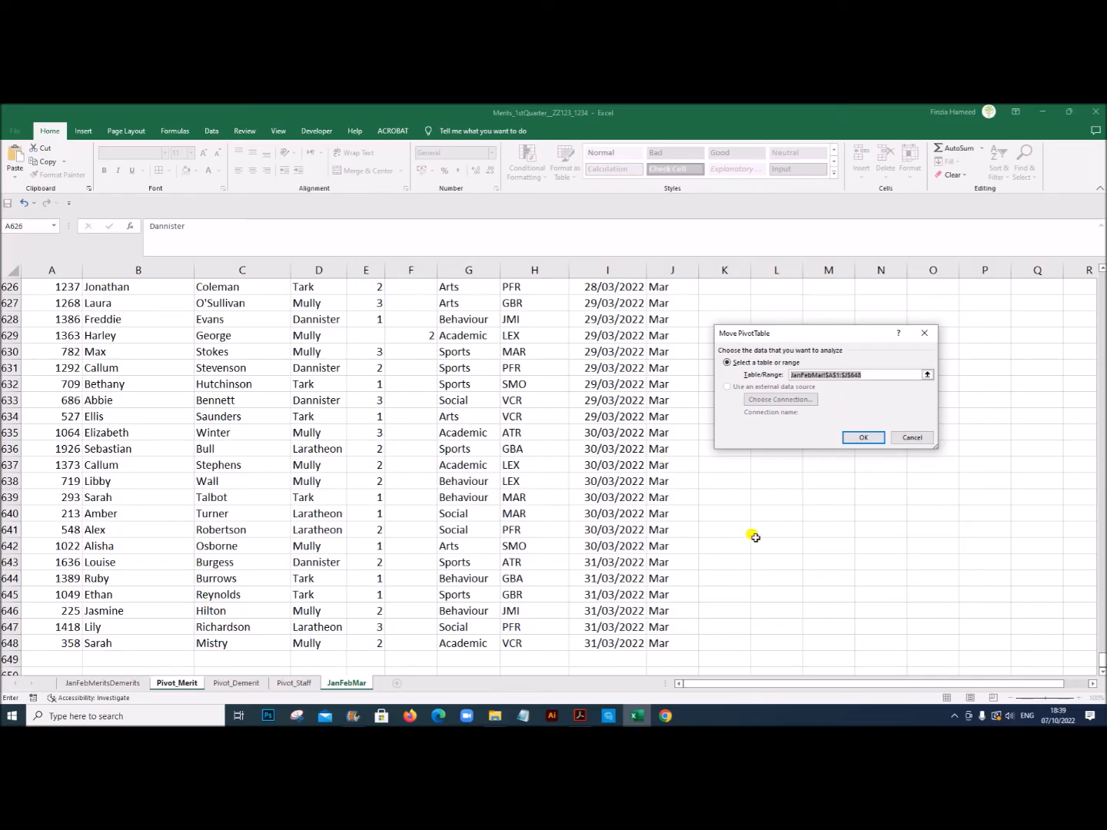
{"action": "left_click", "coordinate": [863, 438]}
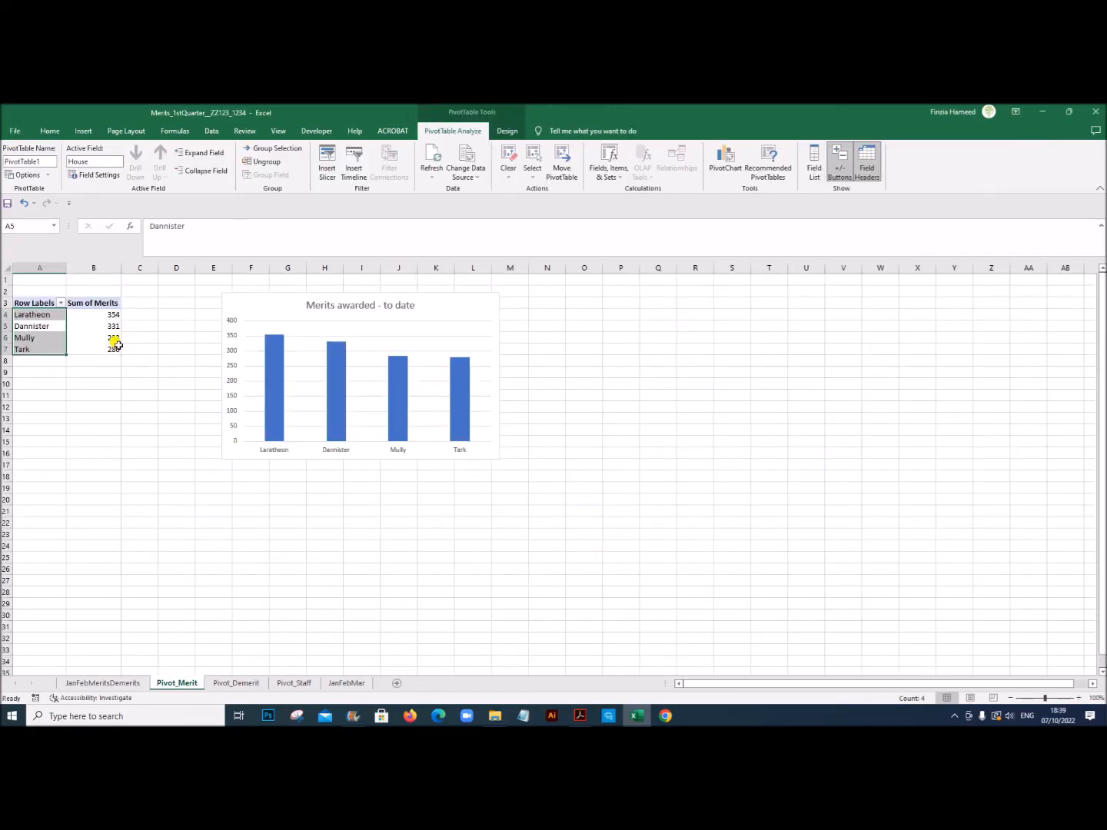
Step: Check the house merits totals in the pivot table and on the JanFebMeritsDemerits dashboard
{"action": "left_click", "coordinate": [108, 317]}
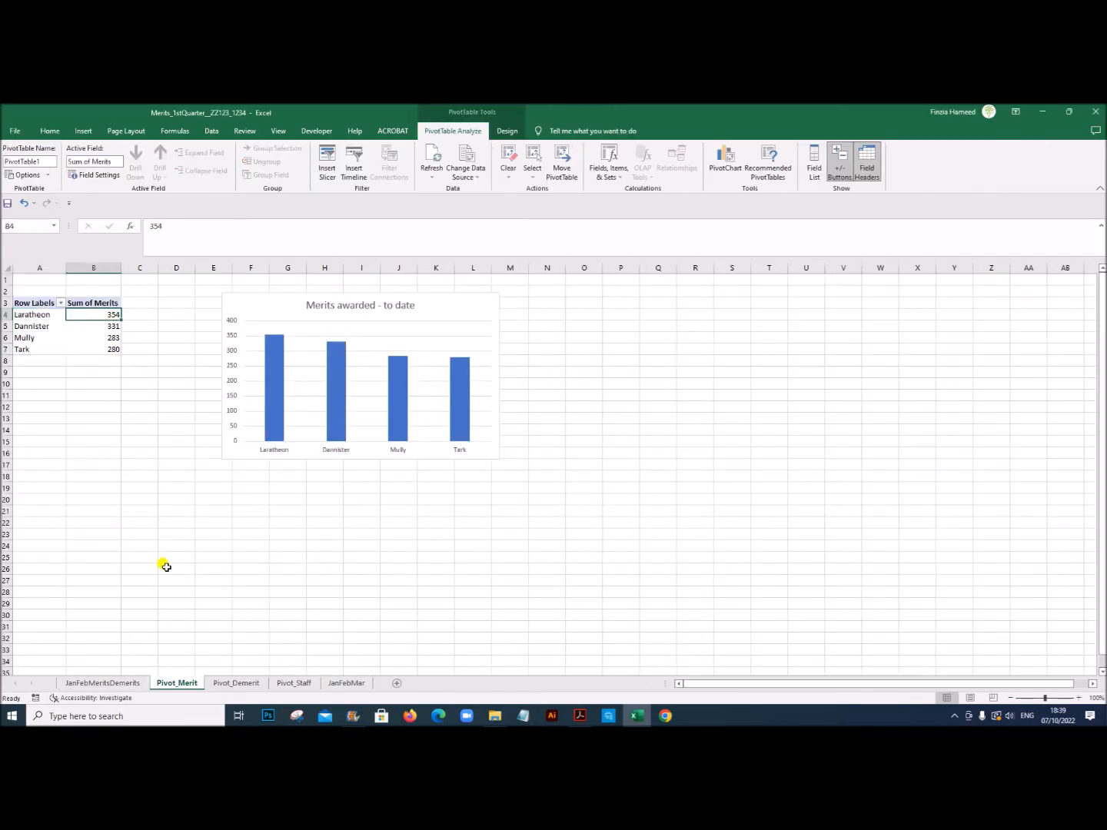
{"action": "left_click", "coordinate": [119, 682]}
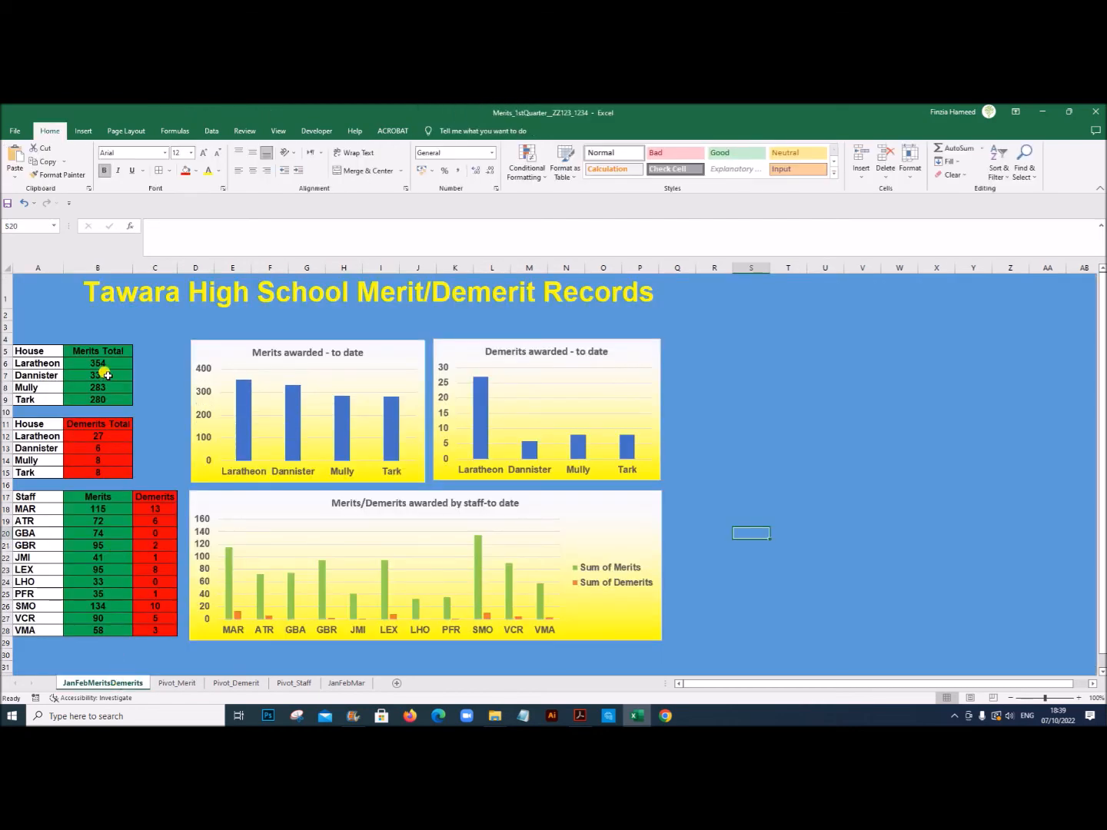
Step: Move the Merits awarded chart on the Pivot_Merit sheet closer to the pivot table
{"action": "left_click", "coordinate": [176, 684]}
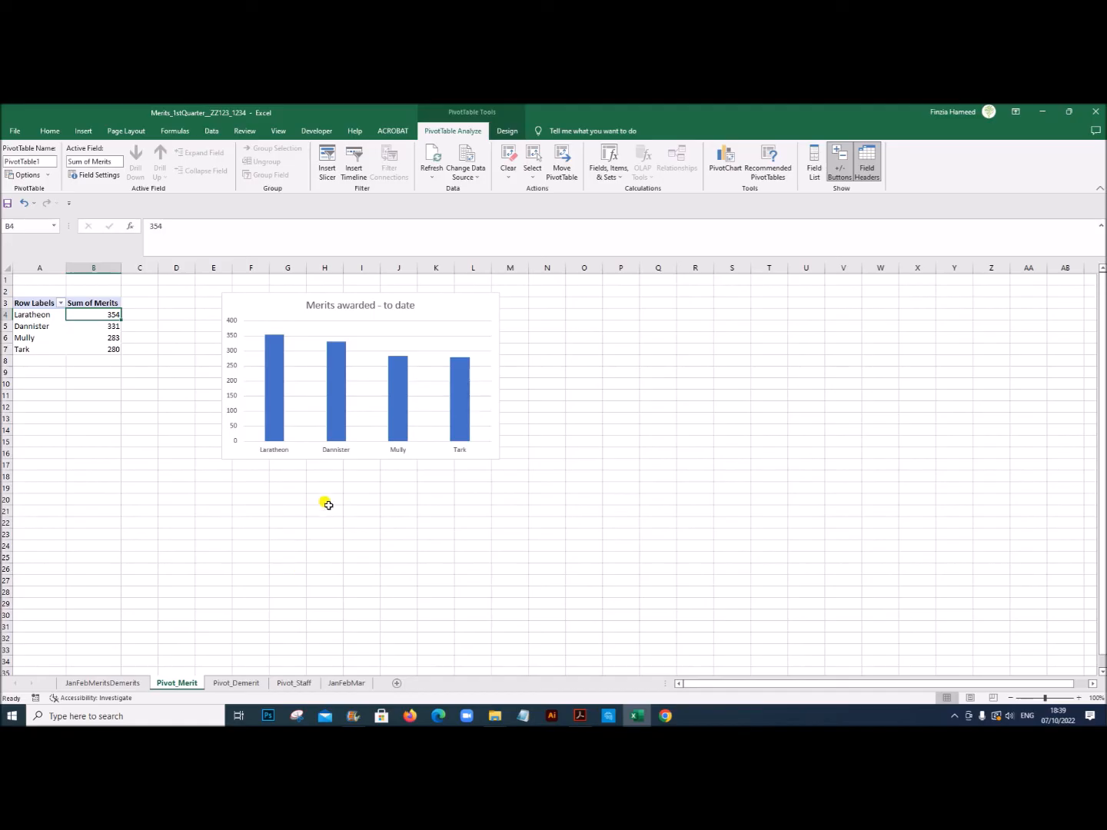
{"action": "left_click_drag", "start_coordinate": [456, 303], "coordinate": [403, 296]}
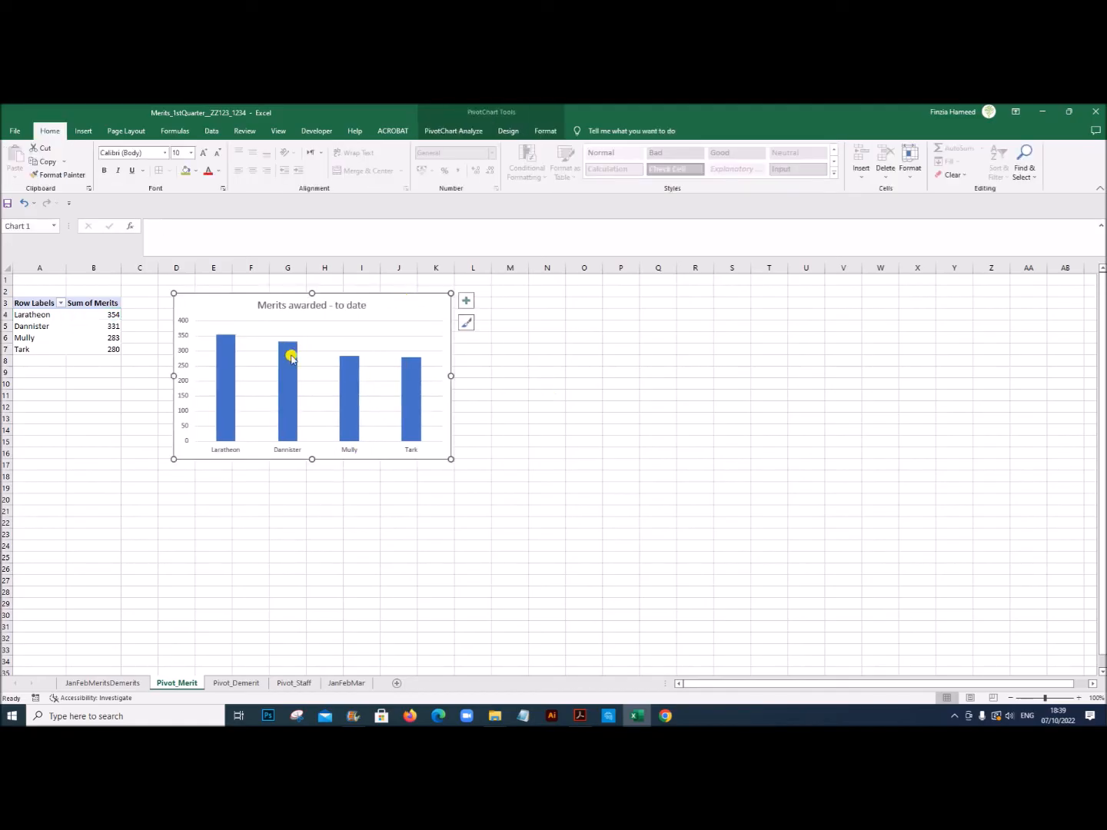
{"action": "left_click", "coordinate": [38, 314]}
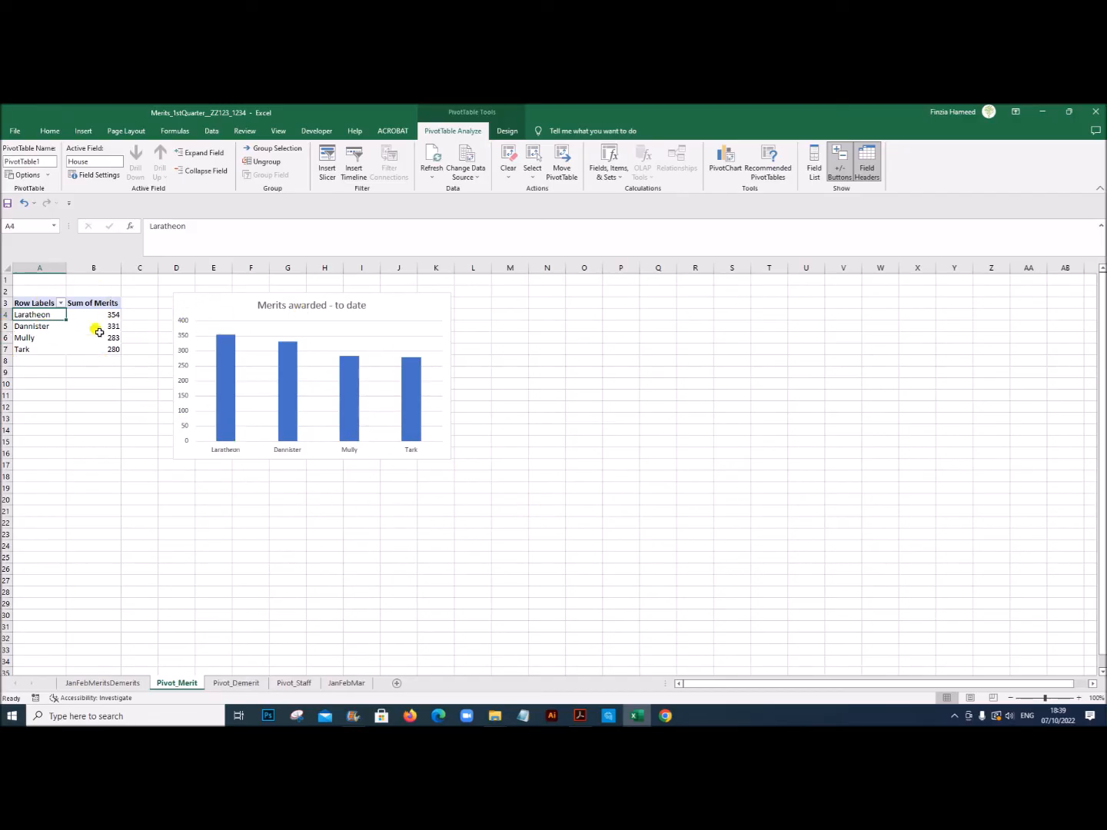
{"action": "left_click", "coordinate": [42, 326]}
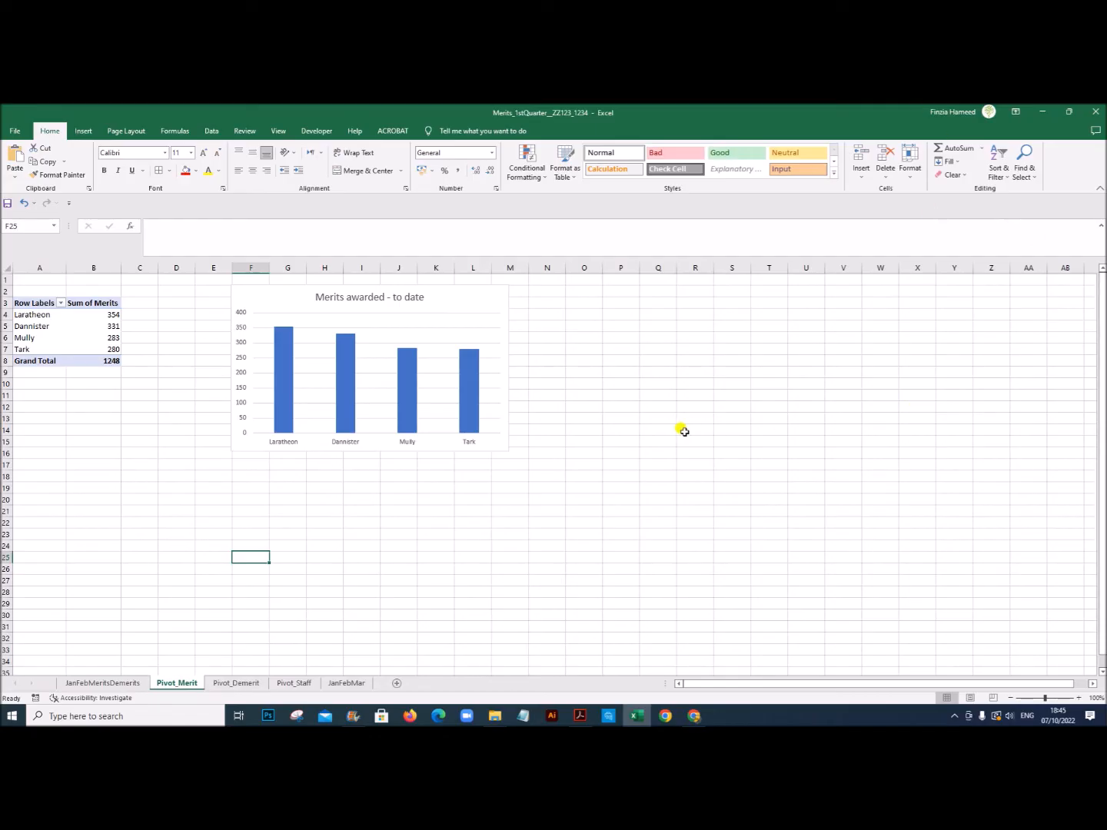
Step: Add Month as a report filter to the merits pivot table and filter it to Jan
{"action": "left_click", "coordinate": [37, 326]}
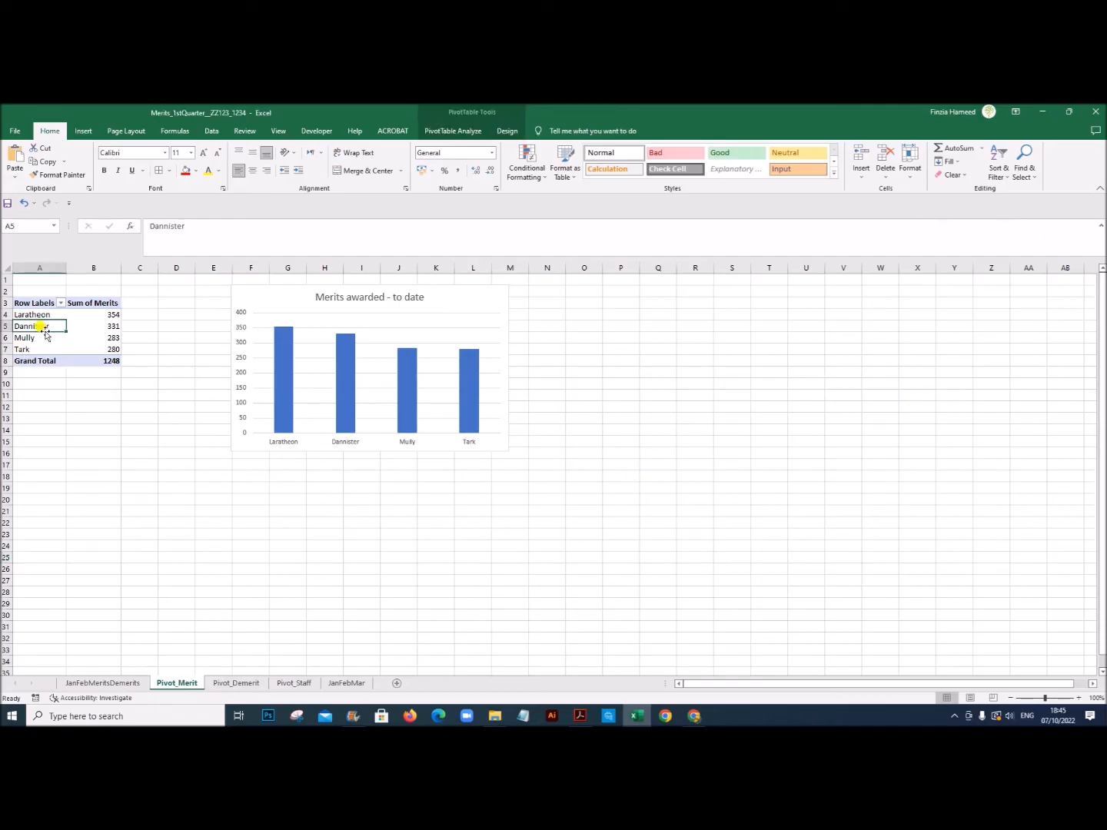
{"action": "right_click", "coordinate": [49, 327]}
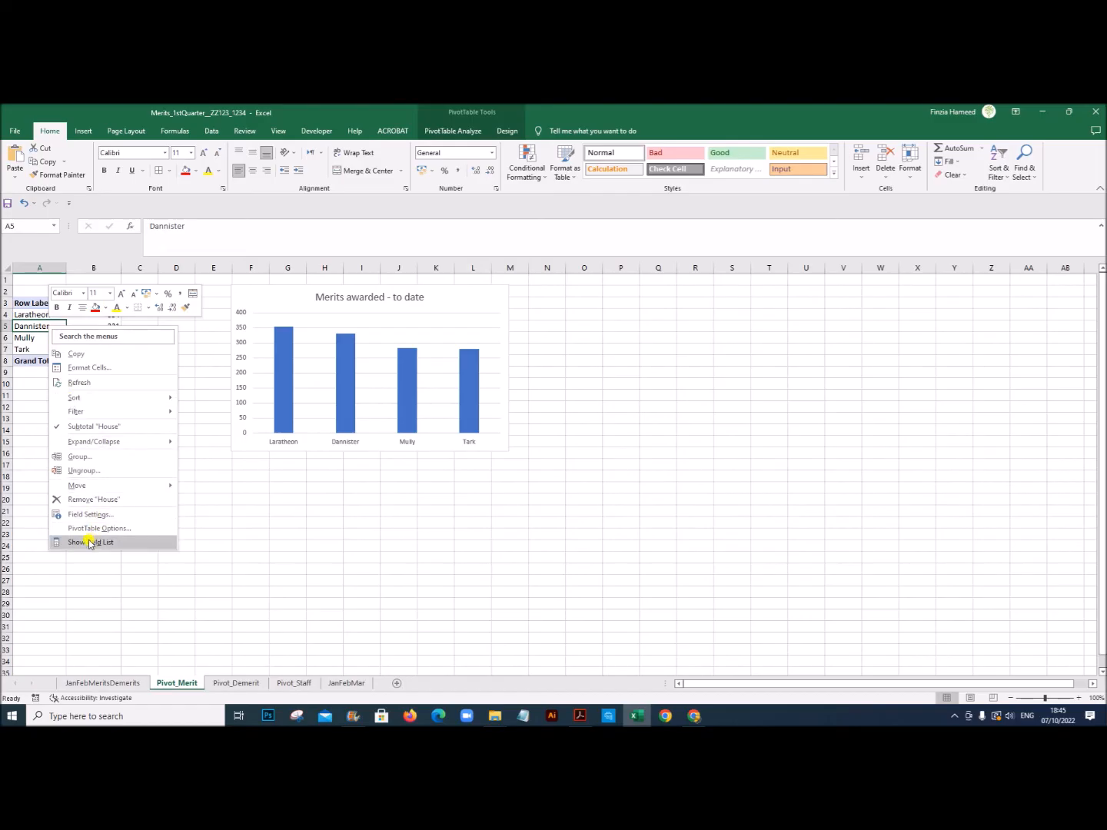
{"action": "left_click", "coordinate": [90, 543]}
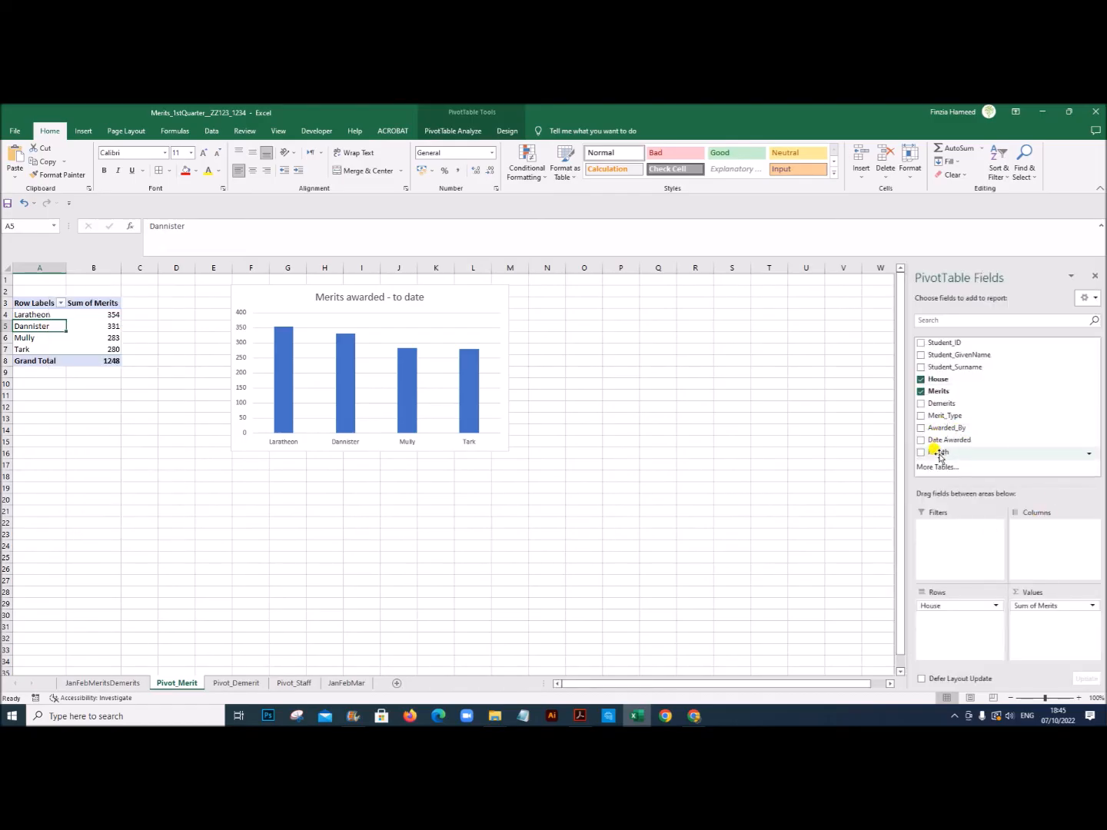
{"action": "left_click_drag", "start_coordinate": [938, 455], "coordinate": [942, 541]}
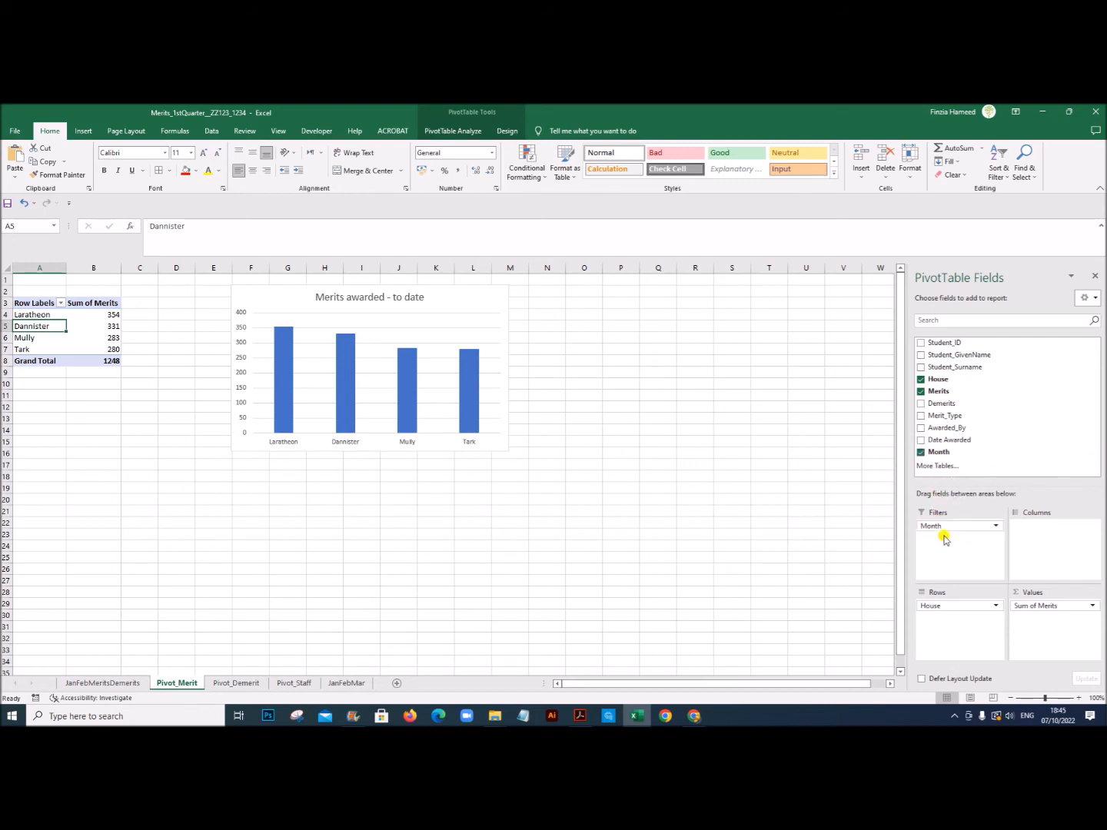
{"action": "left_click", "coordinate": [201, 495]}
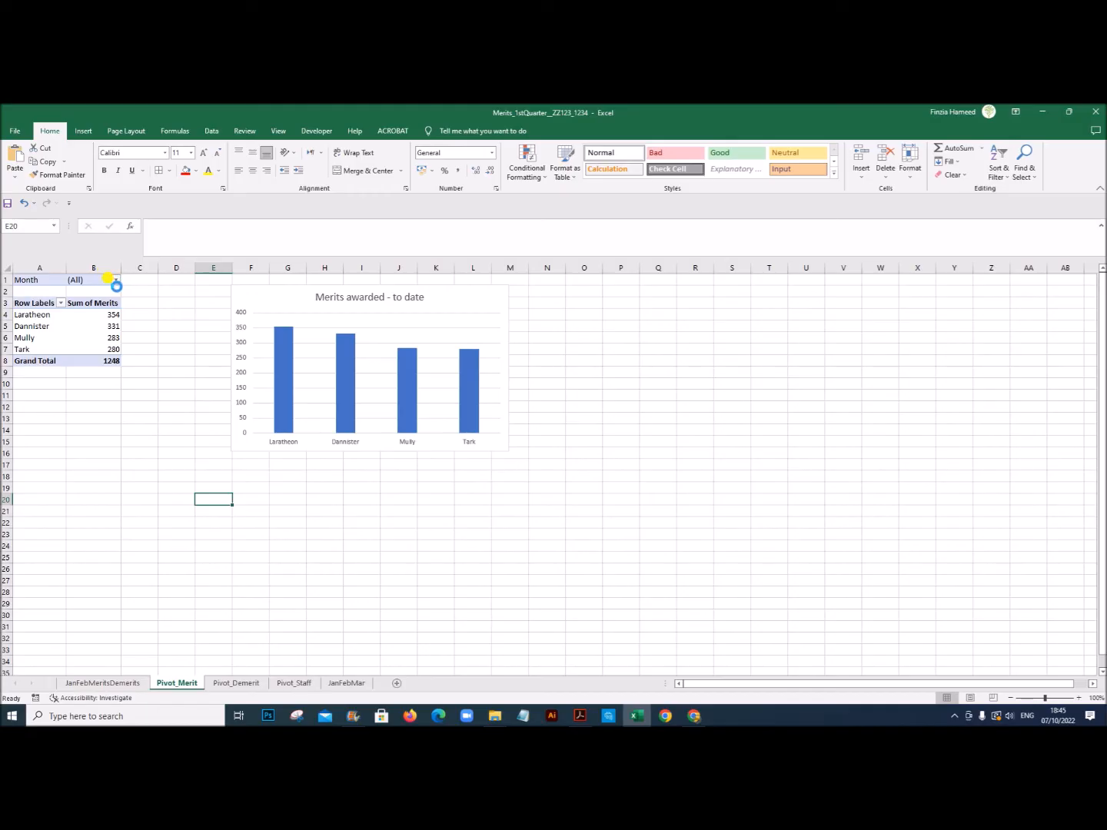
{"action": "left_click", "coordinate": [115, 282]}
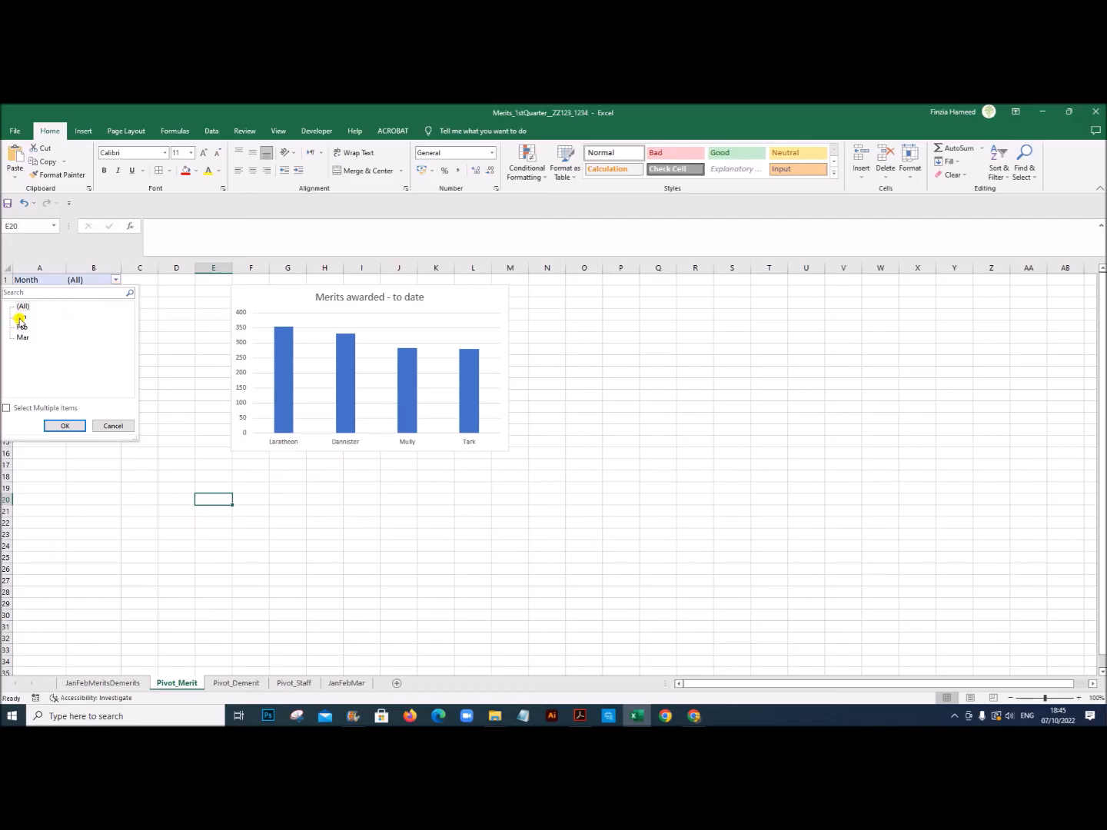
{"action": "left_click", "coordinate": [66, 425]}
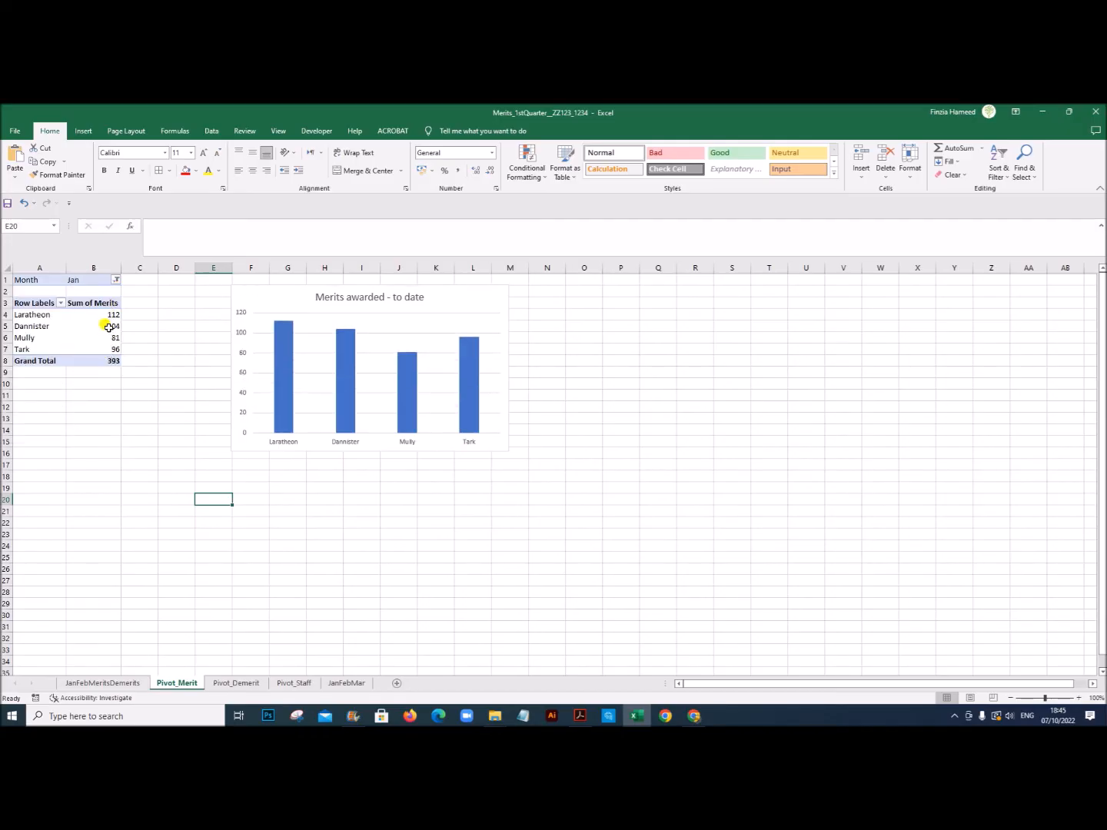
Step: Check the merits table and chart on the JanFebMeritsDemerits dashboard against the filtered Pivot_Merit sheet
{"action": "left_click", "coordinate": [127, 683]}
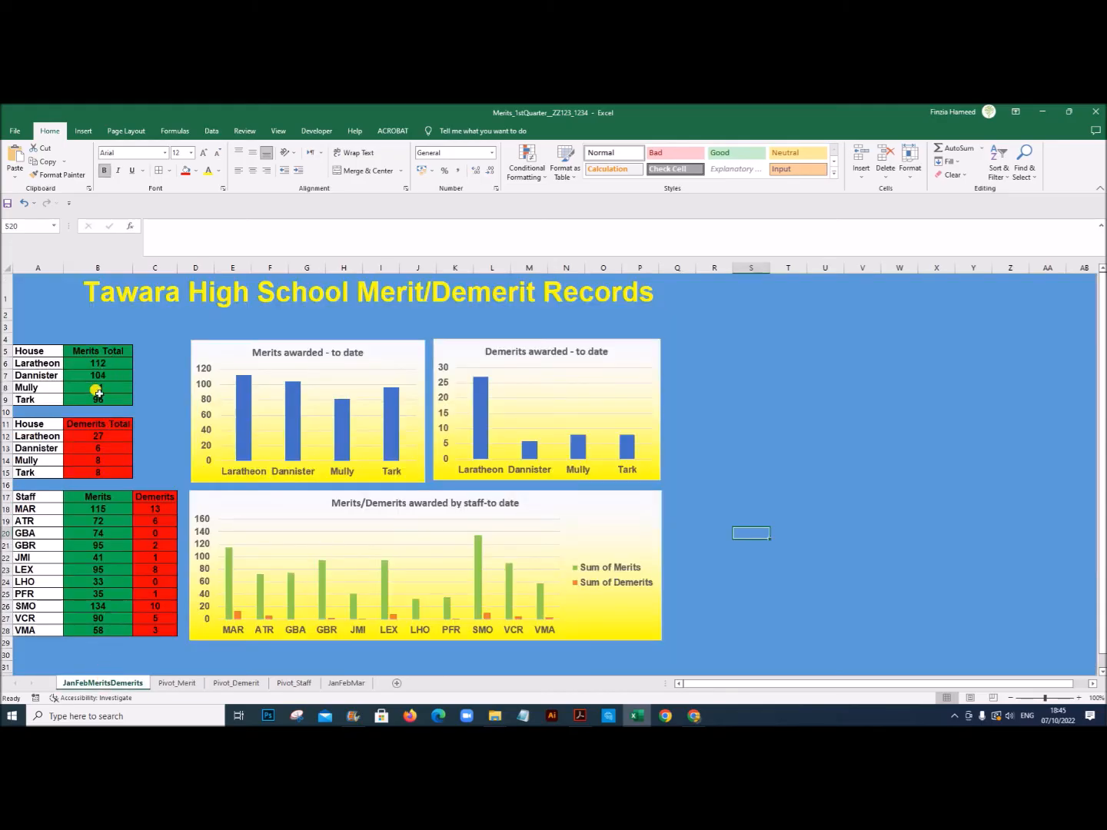
{"action": "left_click", "coordinate": [171, 715]}
{"action": "left_click", "coordinate": [177, 682]}
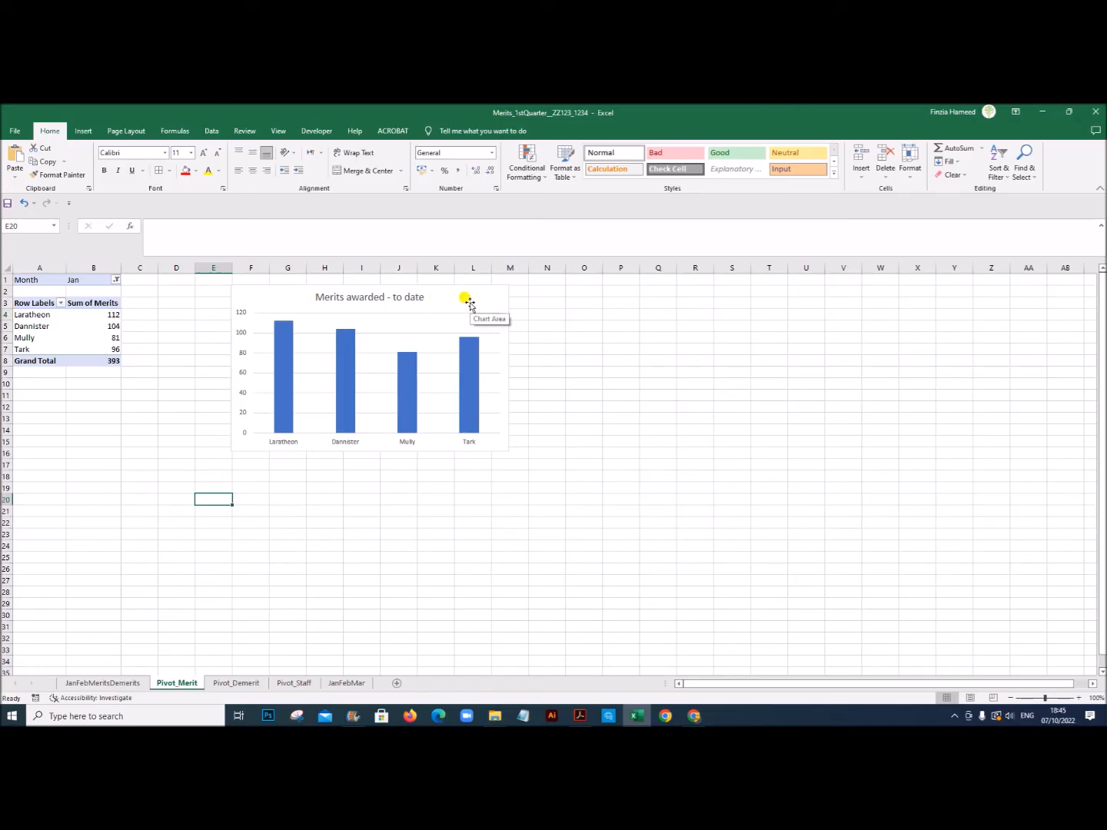
Step: Change the data source of the Pivot_Demerit sheet's pivot table to the copied range JanFebMar!$A$1:$J$648
{"action": "left_click", "coordinate": [240, 684]}
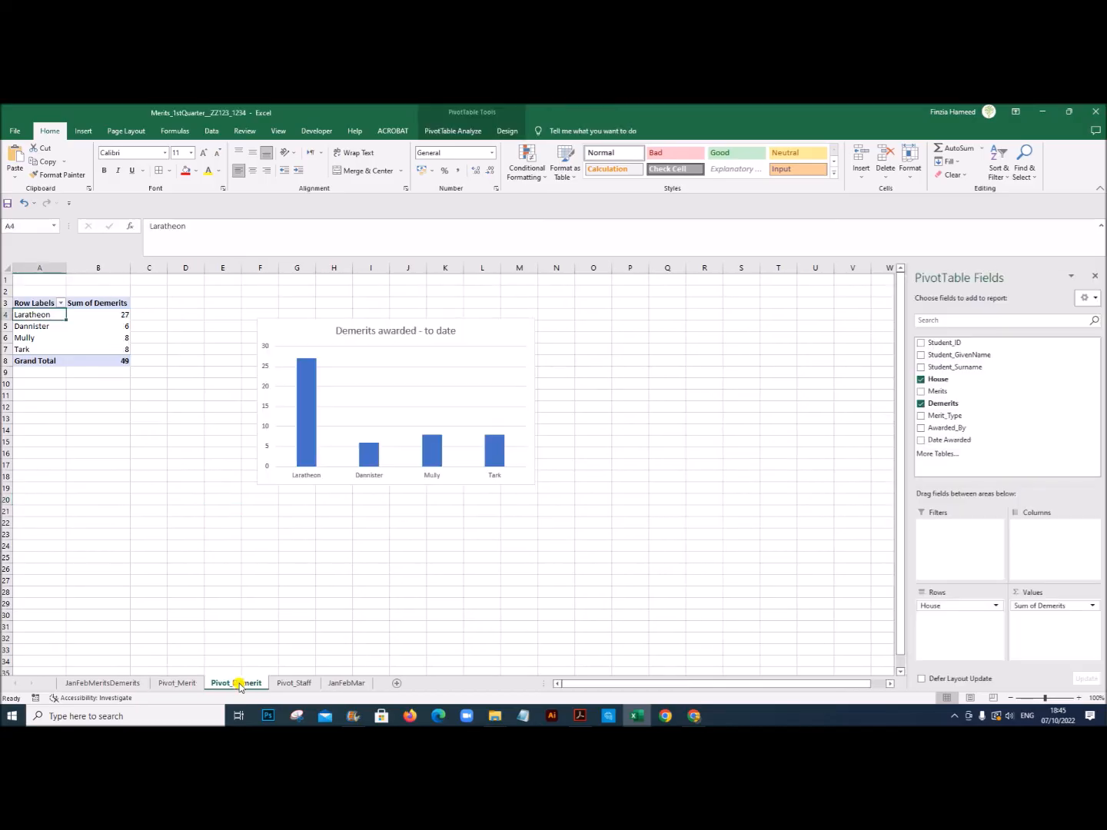
{"action": "left_click", "coordinate": [54, 332]}
{"action": "left_click", "coordinate": [453, 130]}
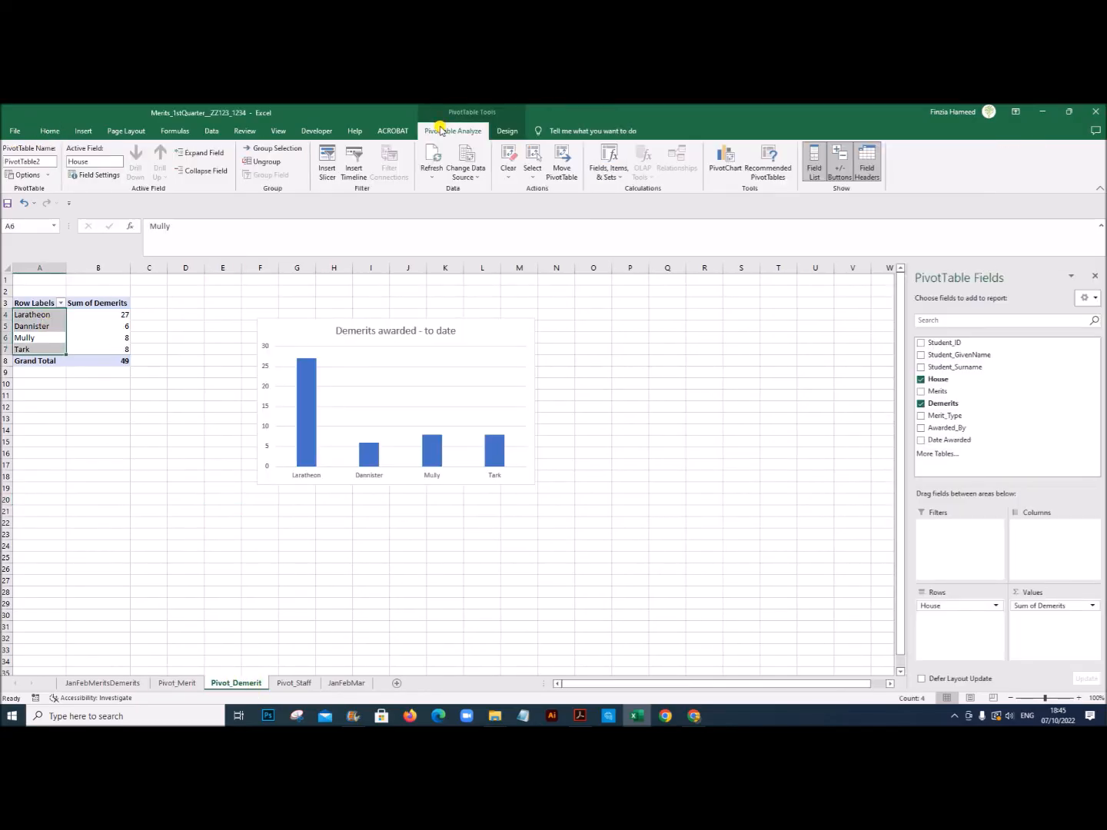
{"action": "left_click", "coordinate": [465, 174]}
{"action": "left_click", "coordinate": [477, 188]}
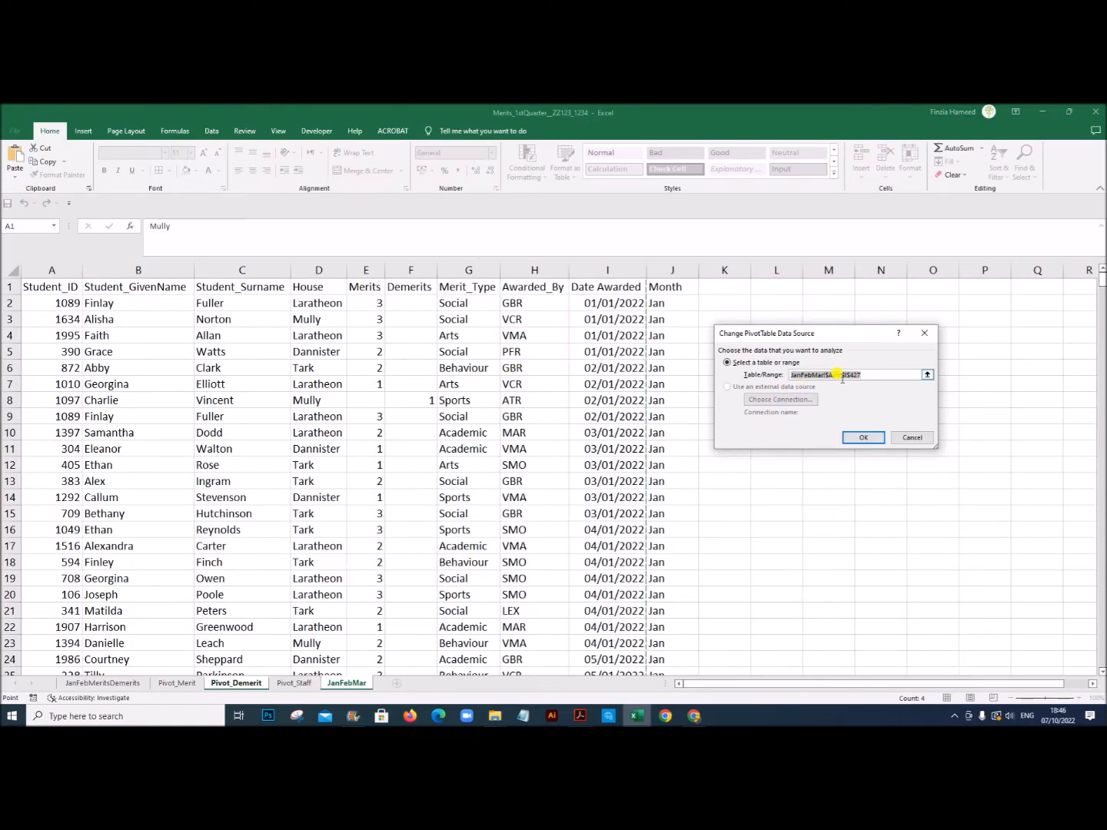
{"action": "type", "text": "JanFebMar!$A$1:$J$642"}
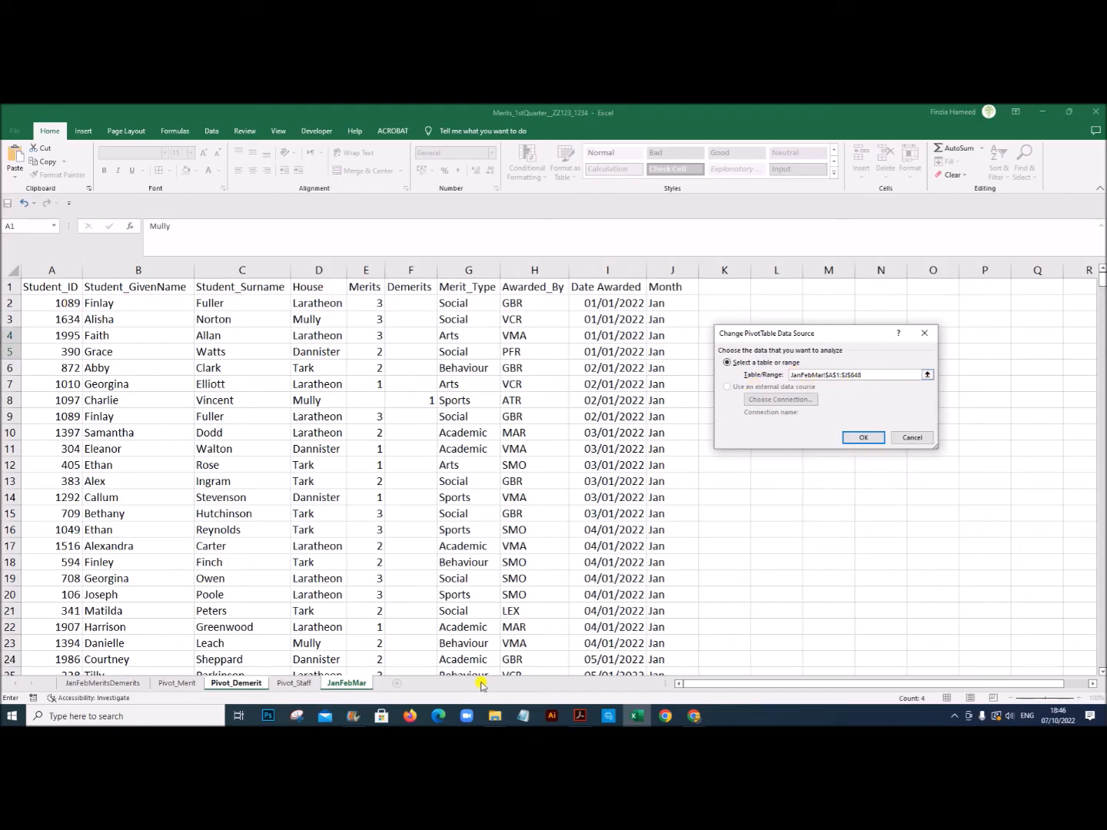
{"action": "left_click", "coordinate": [864, 438]}
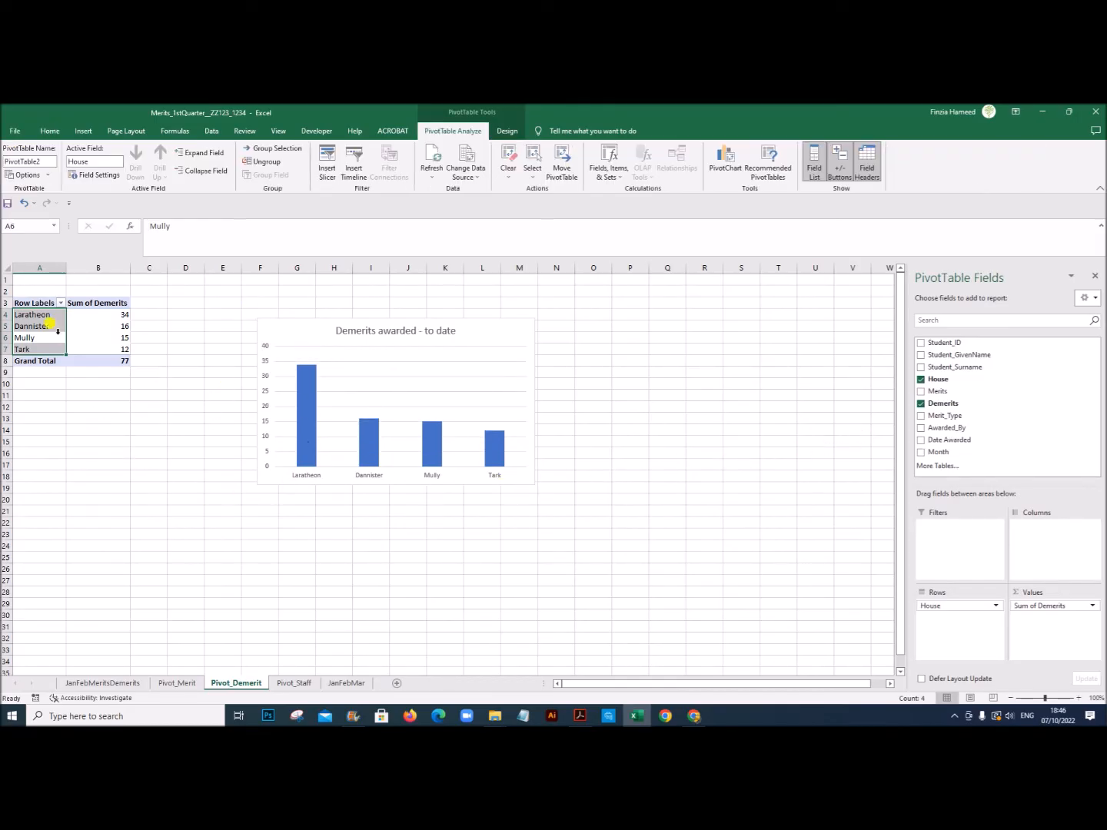
Step: Add Month as a report filter to the demerits pivot table and filter it to Jan
{"action": "left_click", "coordinate": [42, 316]}
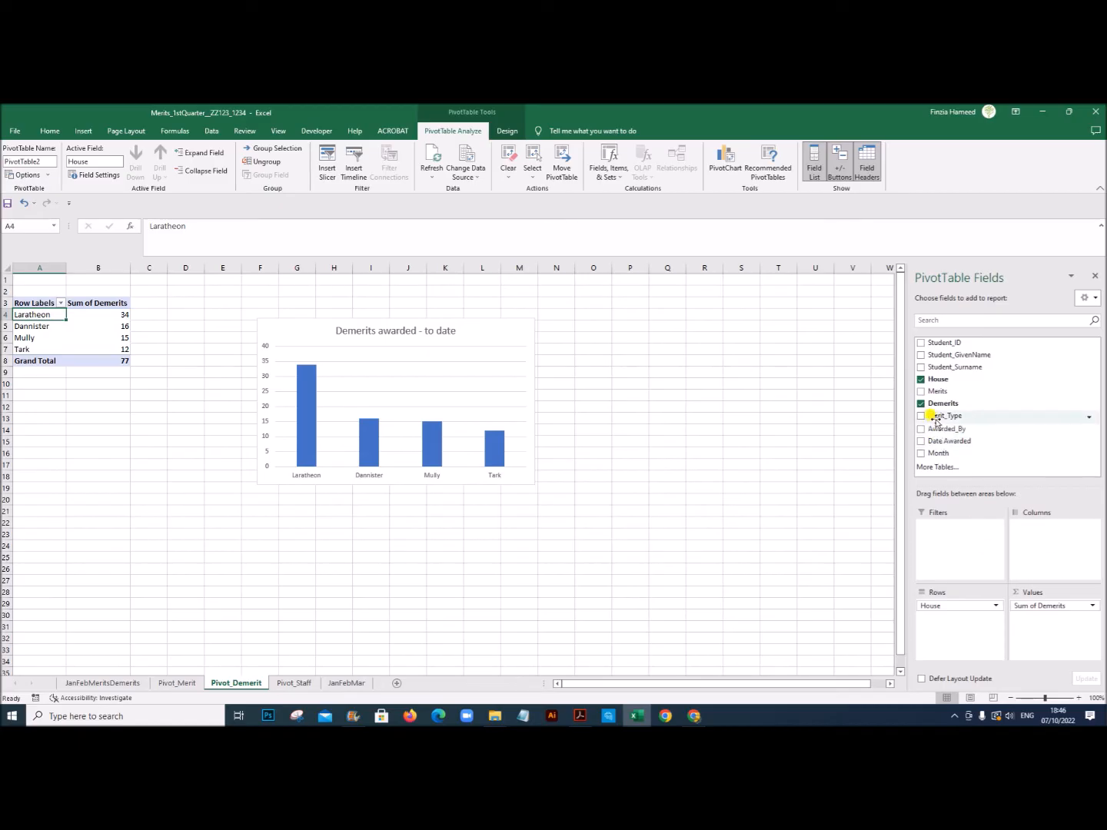
{"action": "left_click_drag", "start_coordinate": [933, 452], "coordinate": [946, 538]}
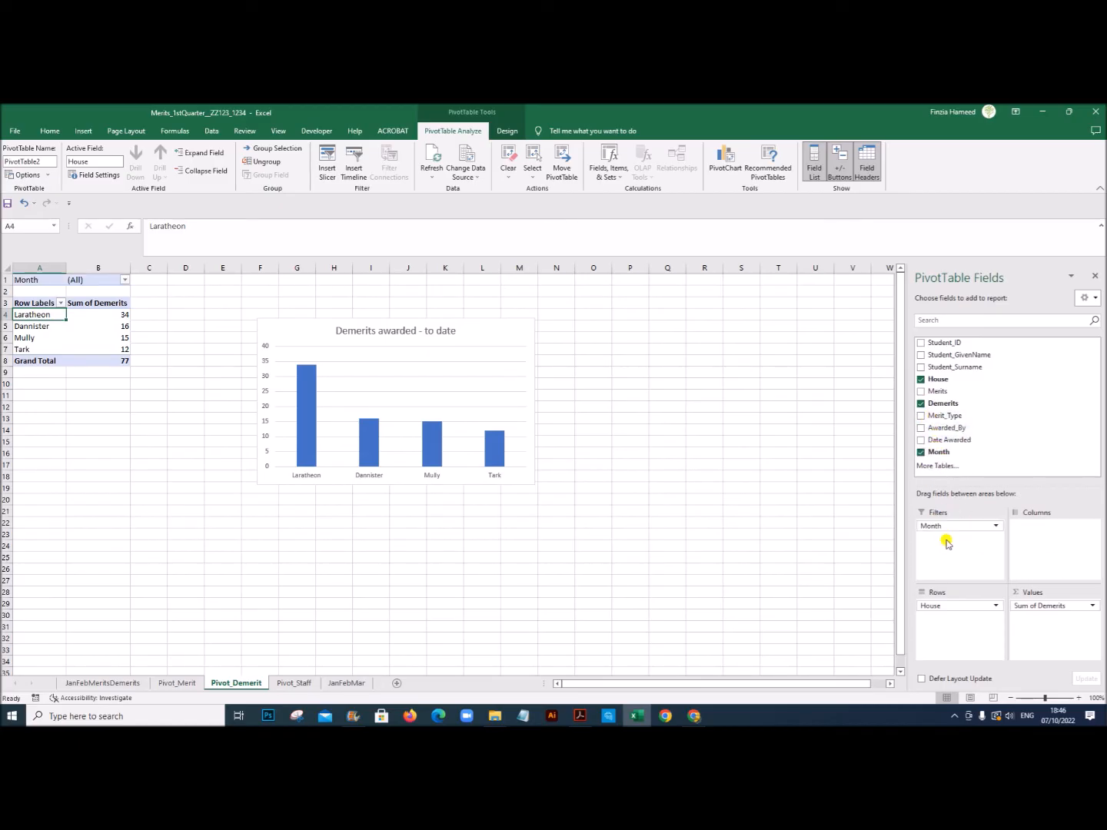
{"action": "left_click", "coordinate": [127, 280]}
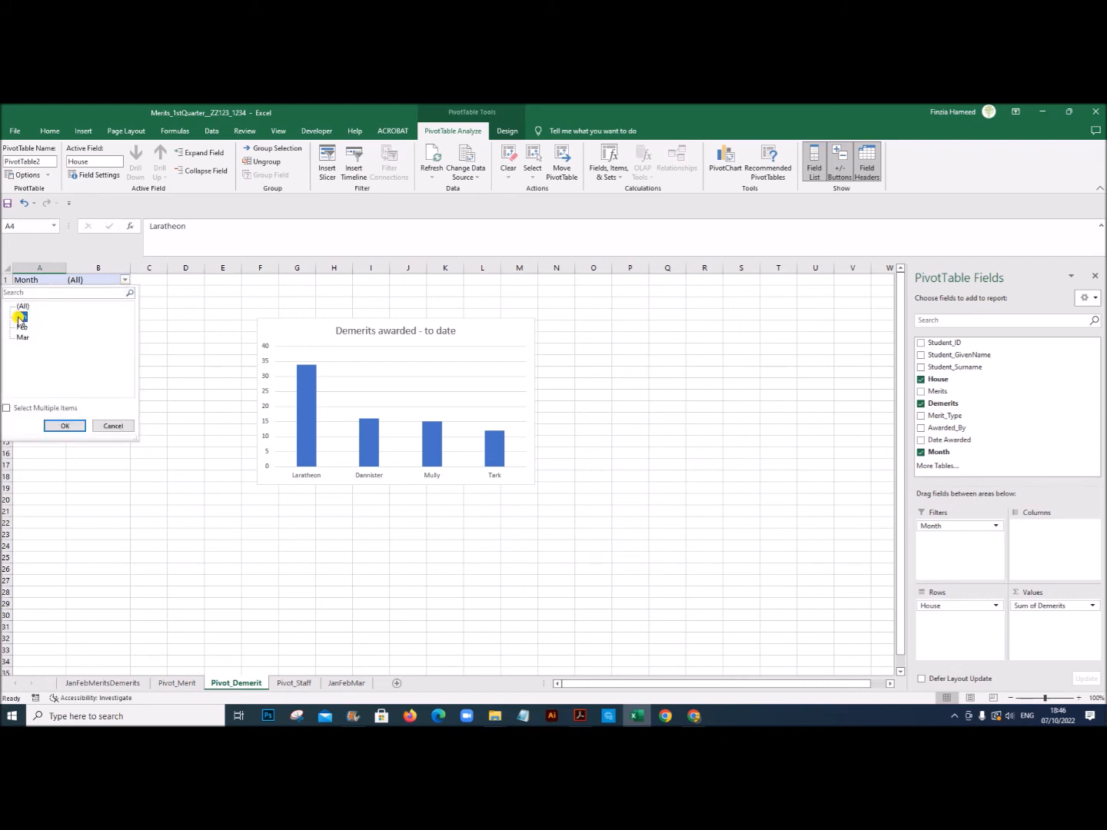
{"action": "left_click", "coordinate": [55, 426]}
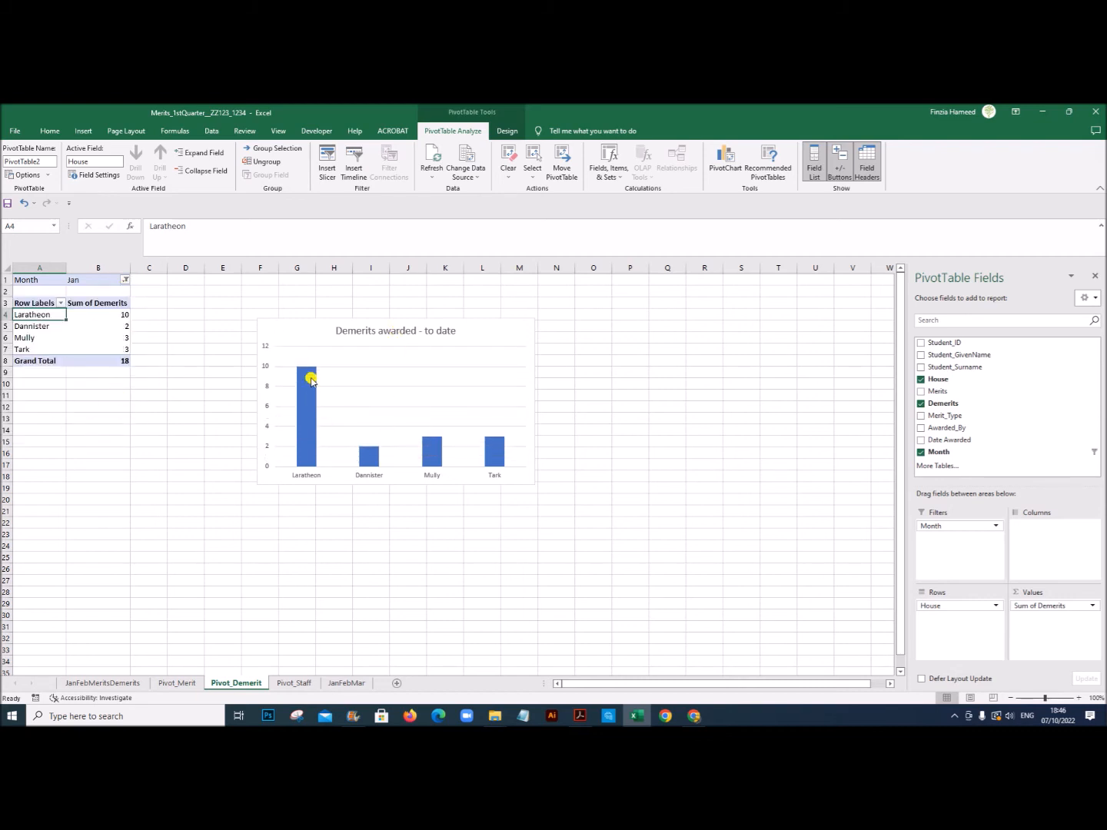
{"action": "left_click", "coordinate": [134, 394]}
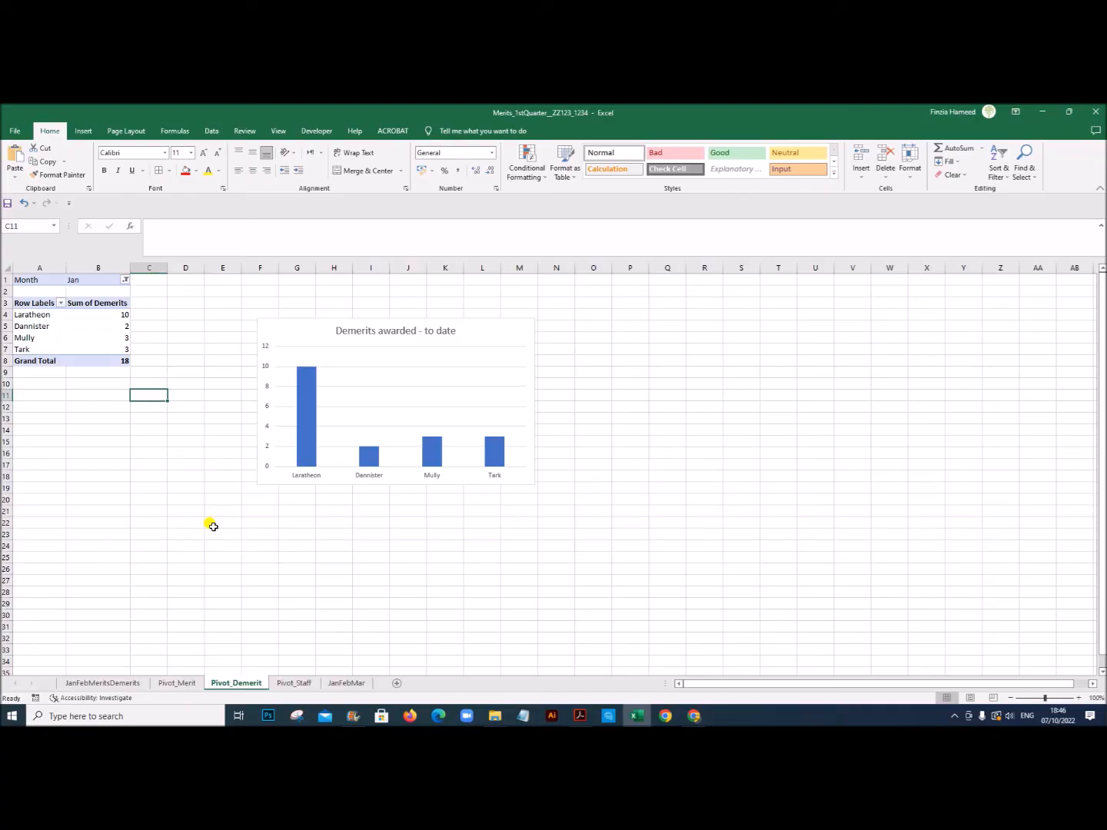
Step: Check the demerits table and chart on the dashboard against the merit and demerit pivot sheets
{"action": "left_click", "coordinate": [108, 683]}
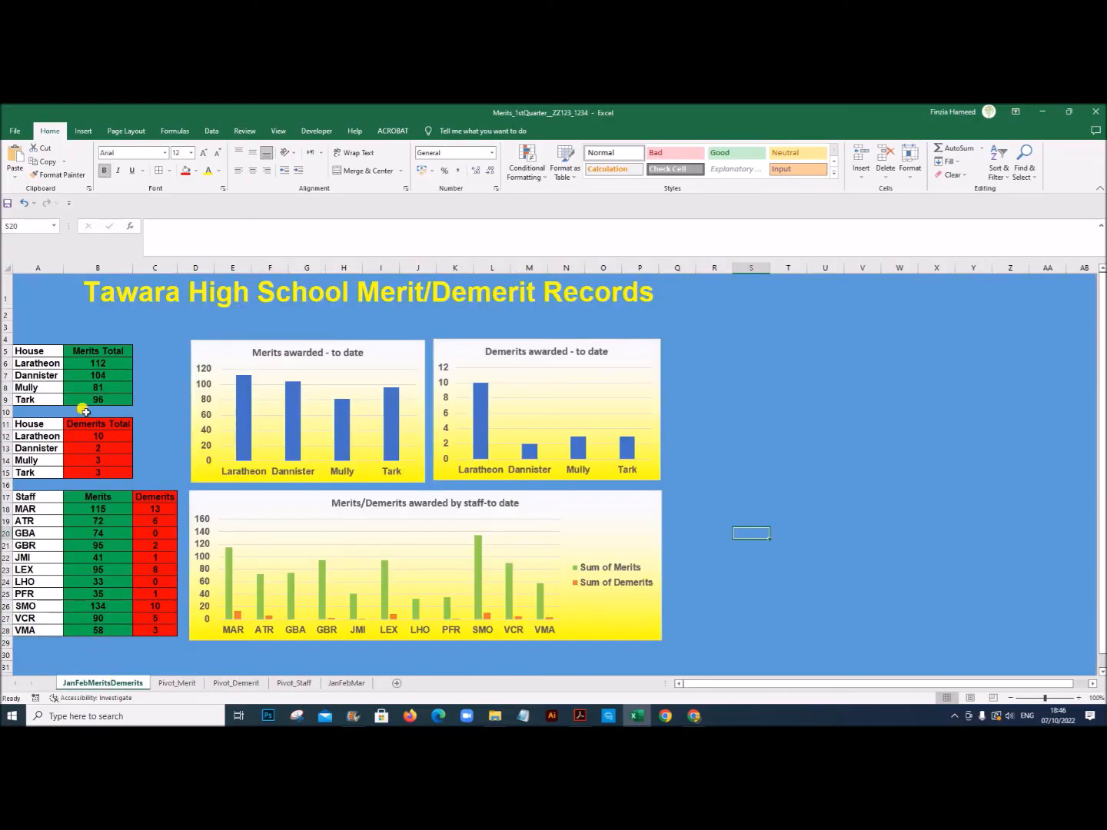
{"action": "left_click", "coordinate": [171, 684]}
{"action": "left_click", "coordinate": [229, 683]}
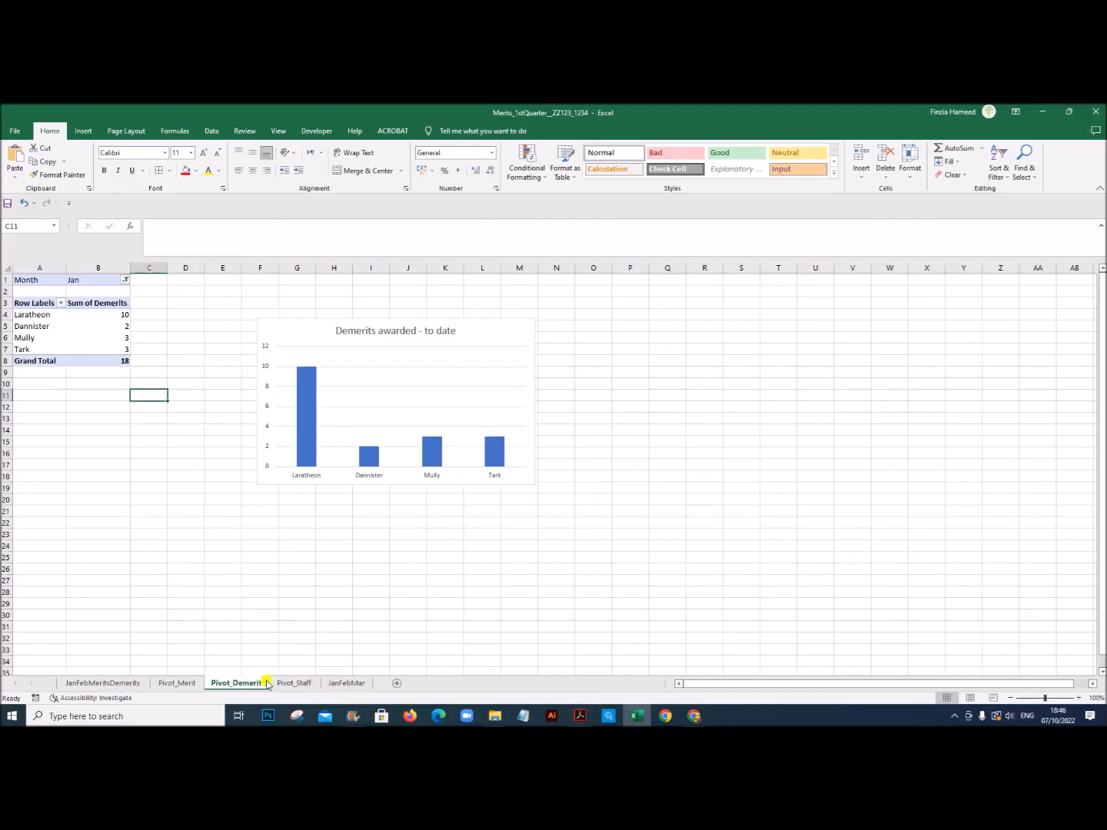
Step: Change the data source of the Pivot_Staff sheet's pivot table to JanFebMar!$A$1:$J$648
{"action": "left_click", "coordinate": [291, 683]}
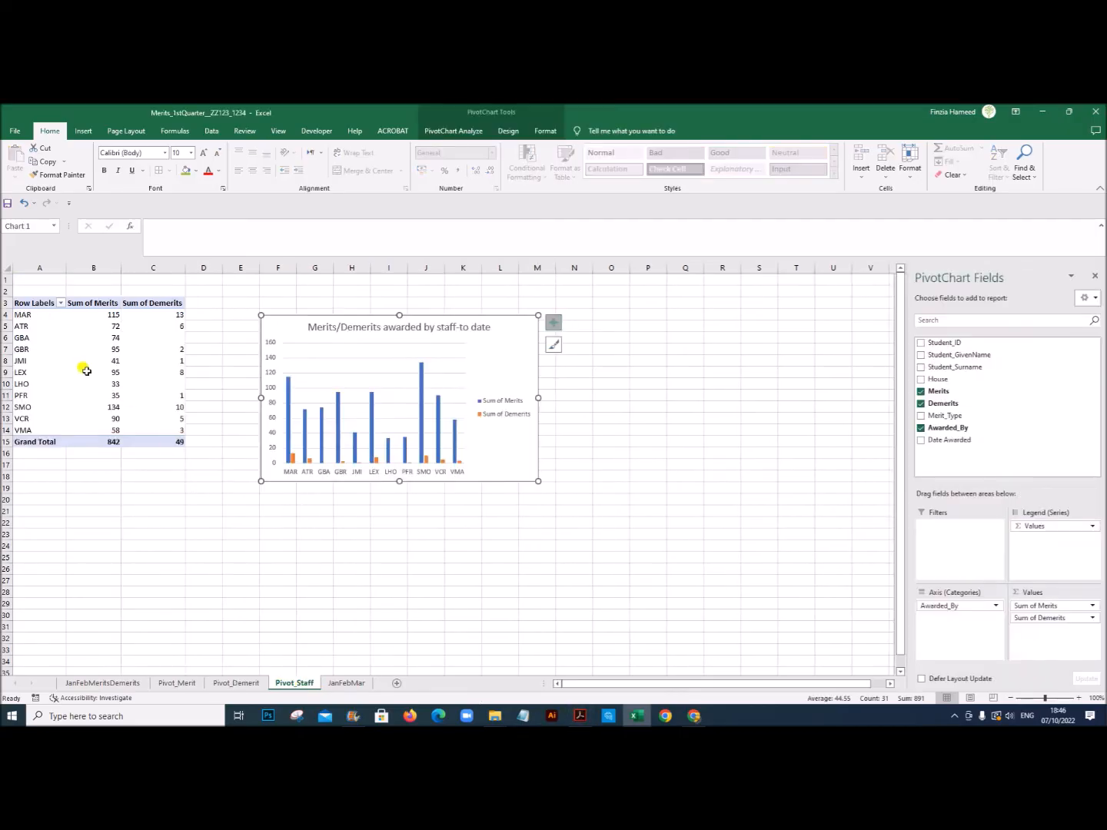
{"action": "left_click", "coordinate": [34, 353]}
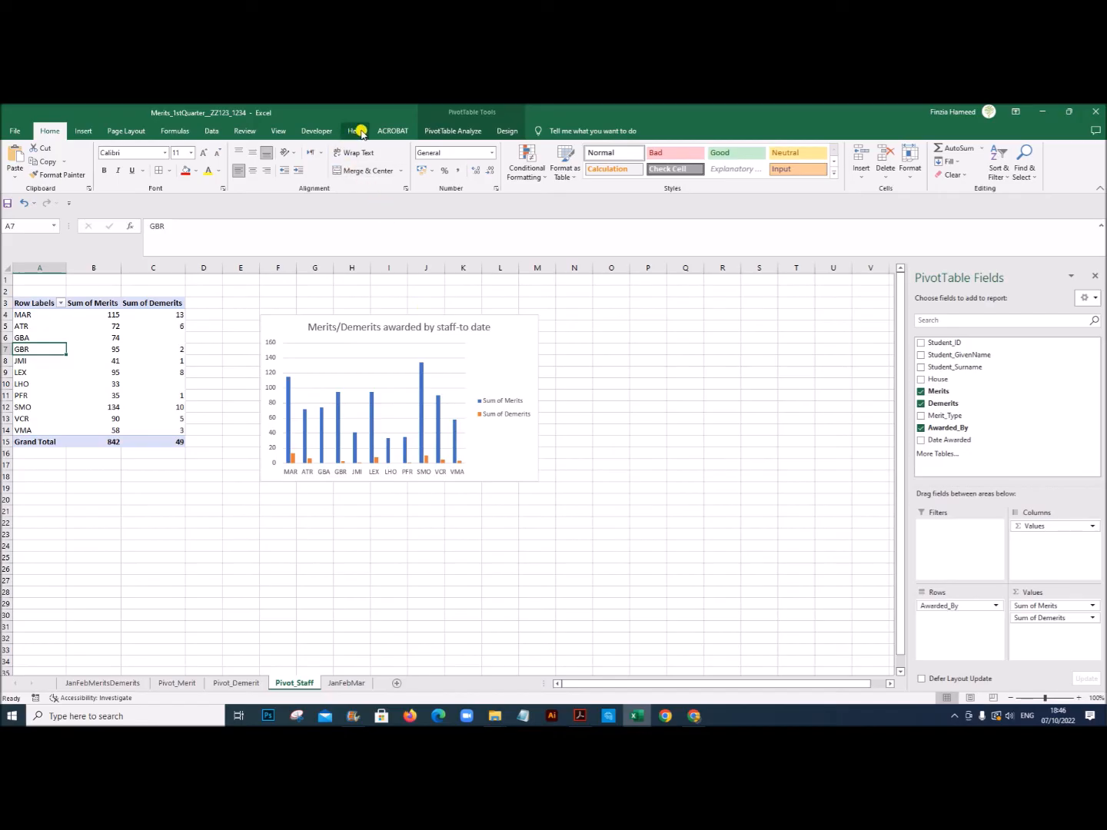
{"action": "left_click", "coordinate": [458, 132]}
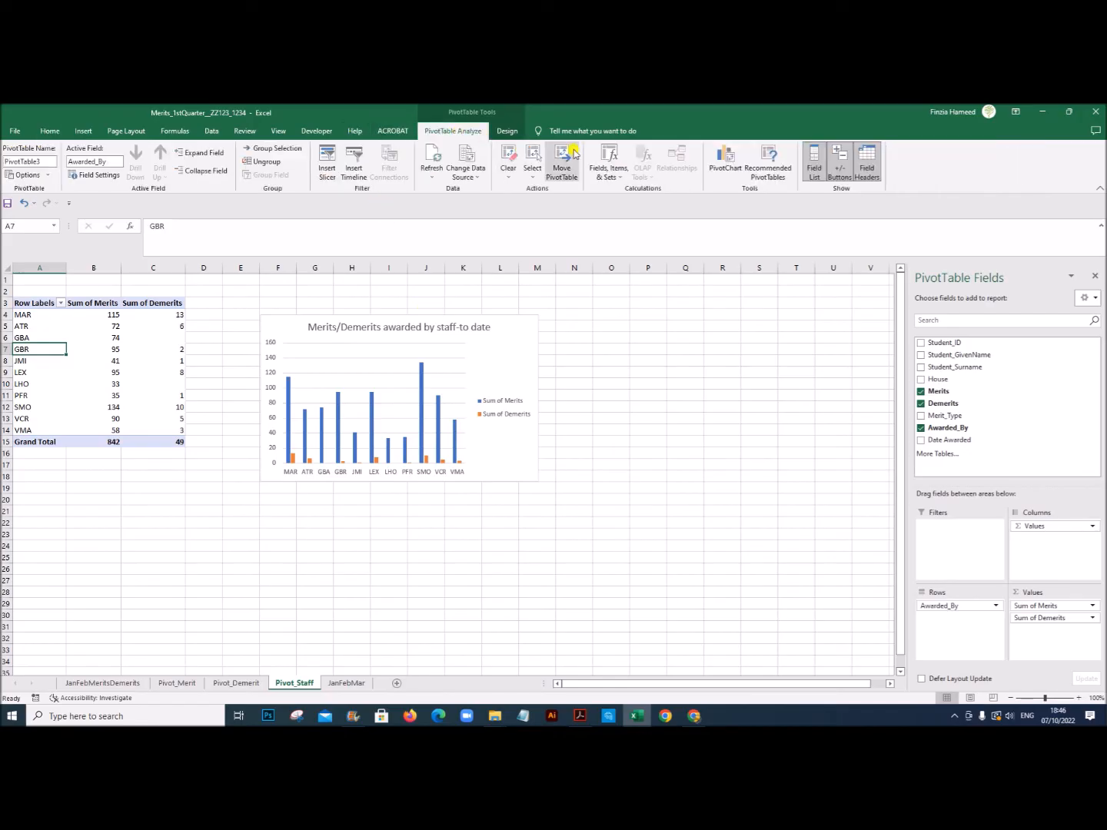
{"action": "left_click", "coordinate": [469, 177]}
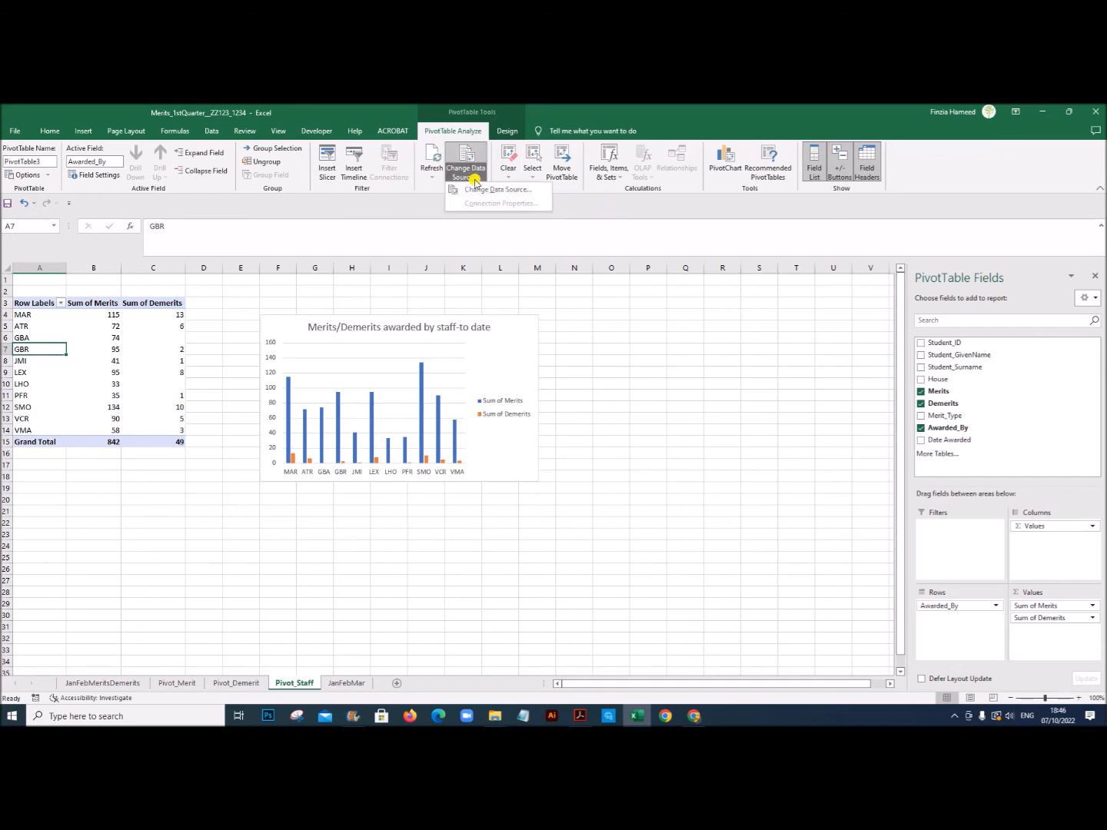
{"action": "left_click", "coordinate": [487, 189]}
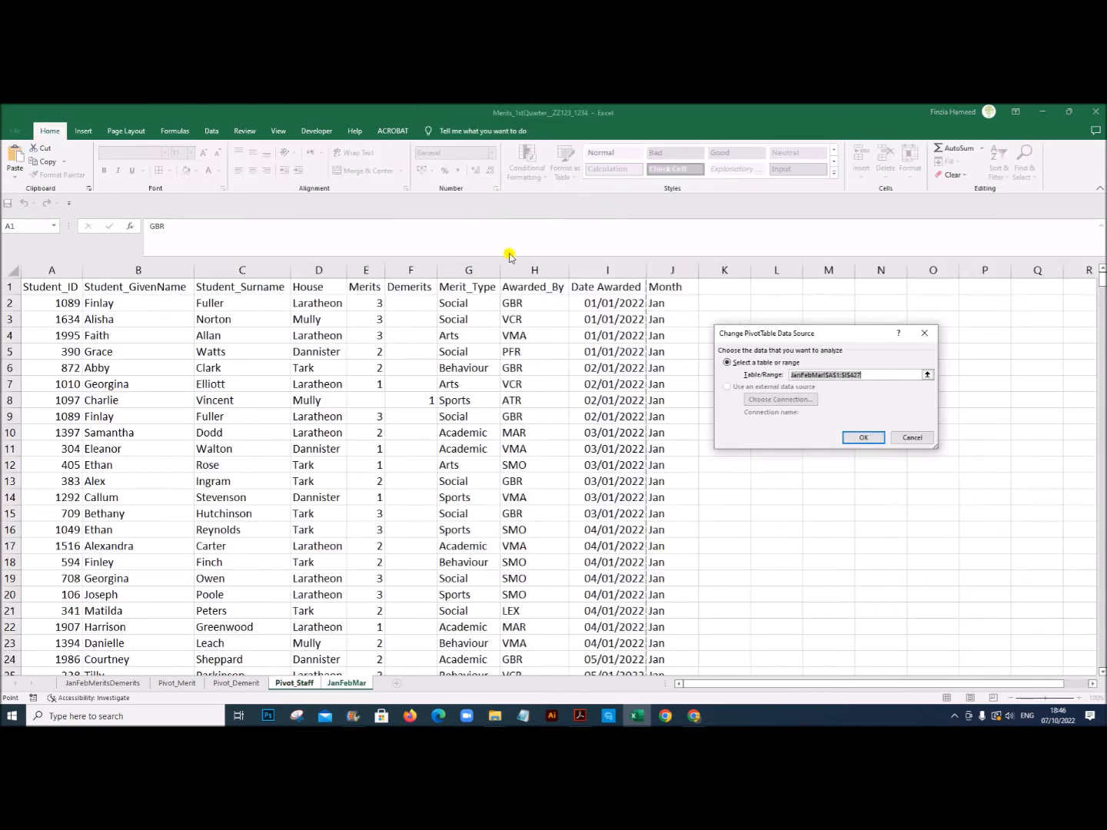
{"action": "left_click", "coordinate": [908, 374]}
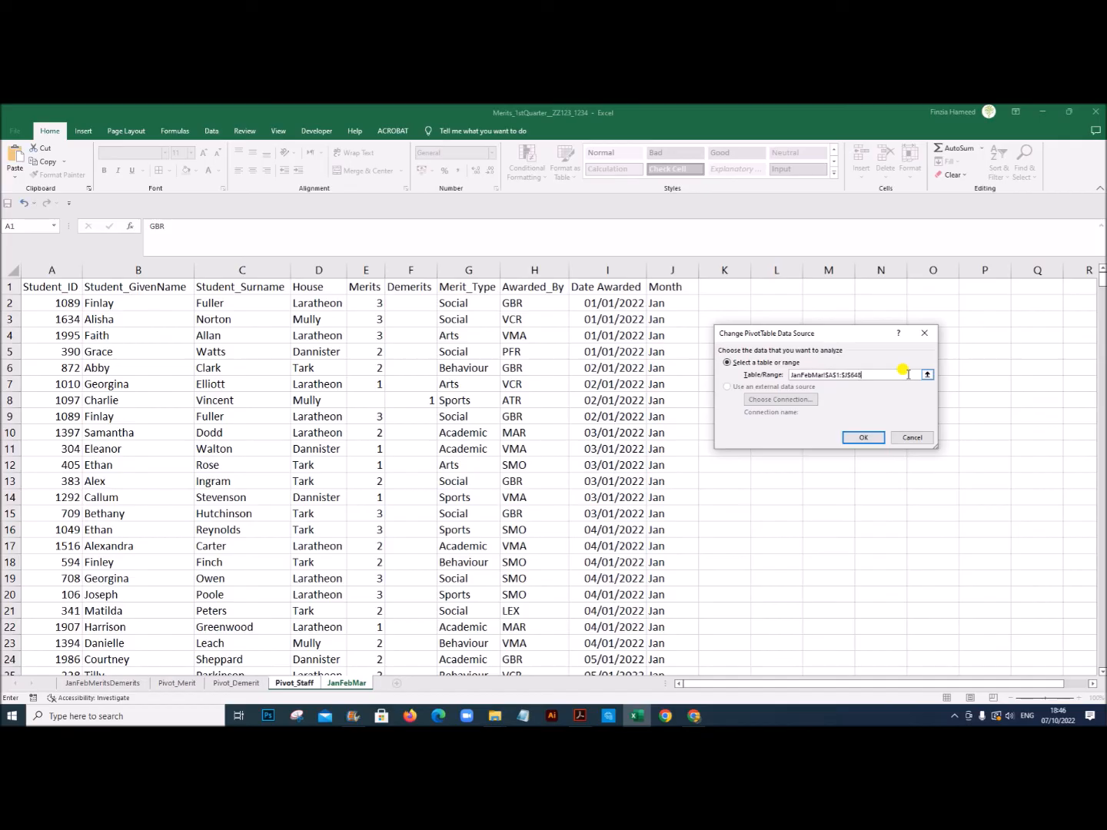
{"action": "left_click", "coordinate": [863, 437]}
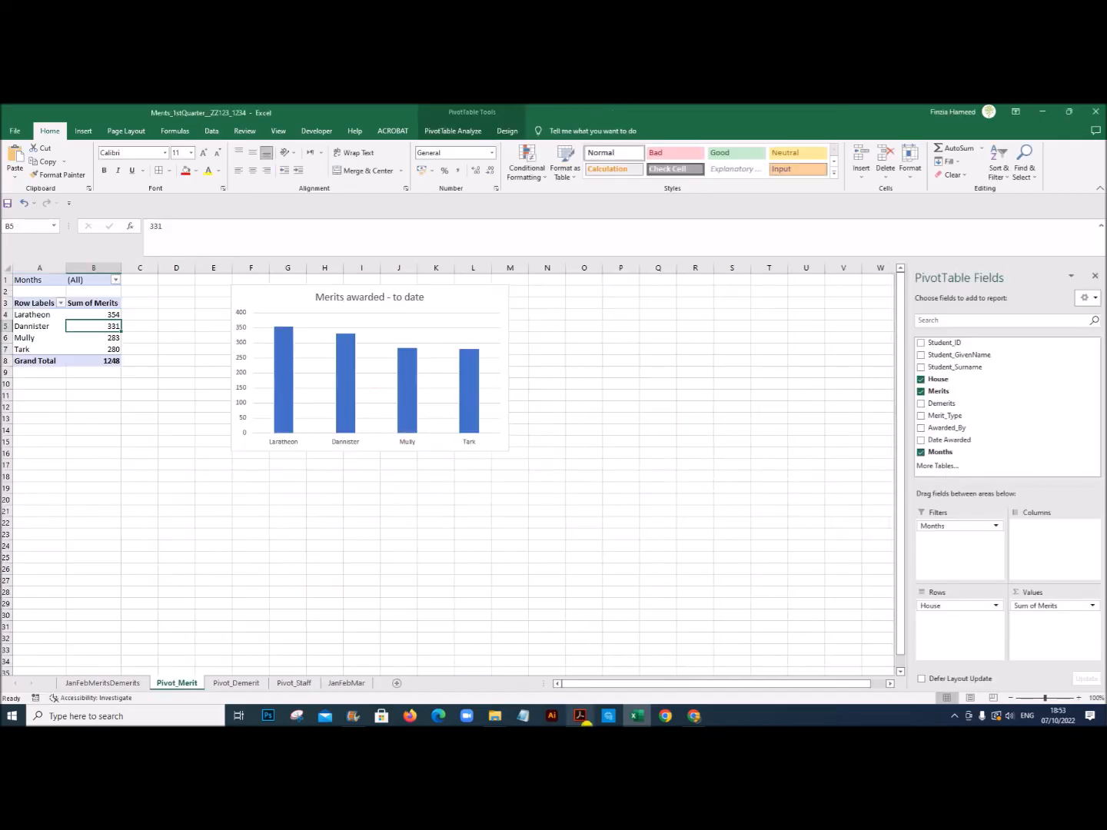
Step: Review the exam paper's dashboard example, and show all field buttons on the dashboard's Merits awarded chart
{"action": "left_click", "coordinate": [583, 718]}
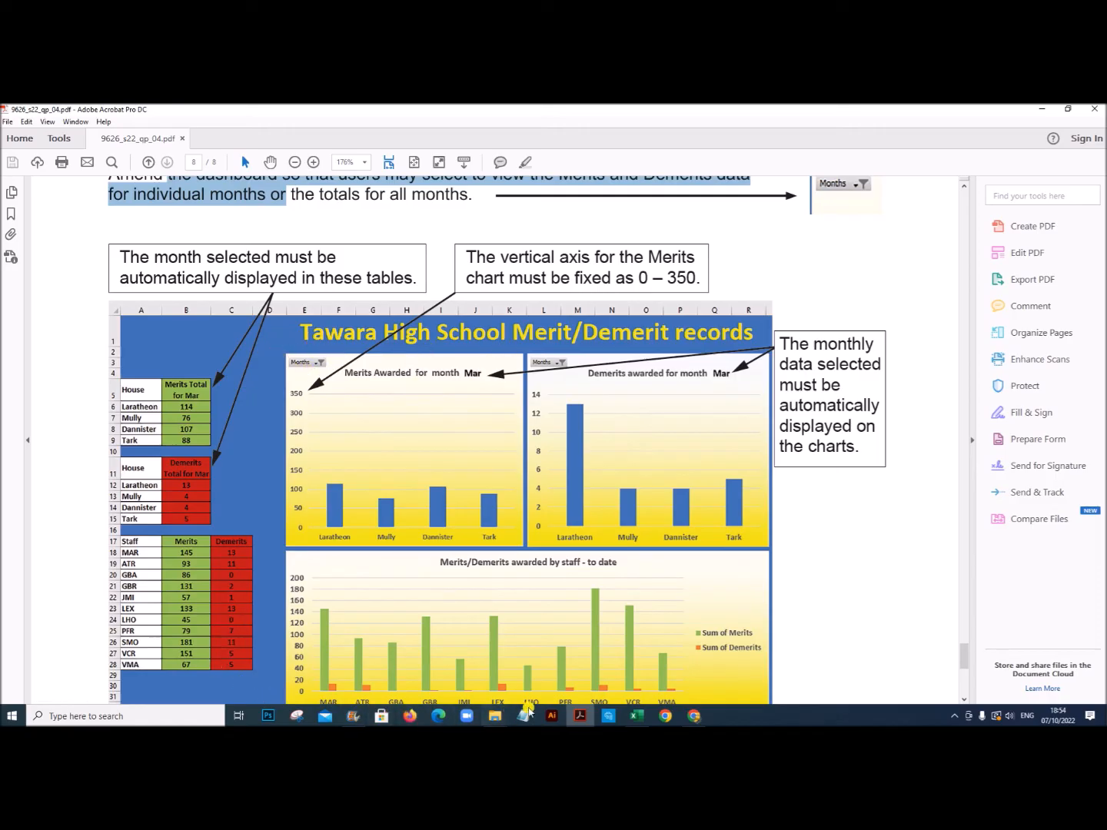
{"action": "left_click", "coordinate": [637, 716]}
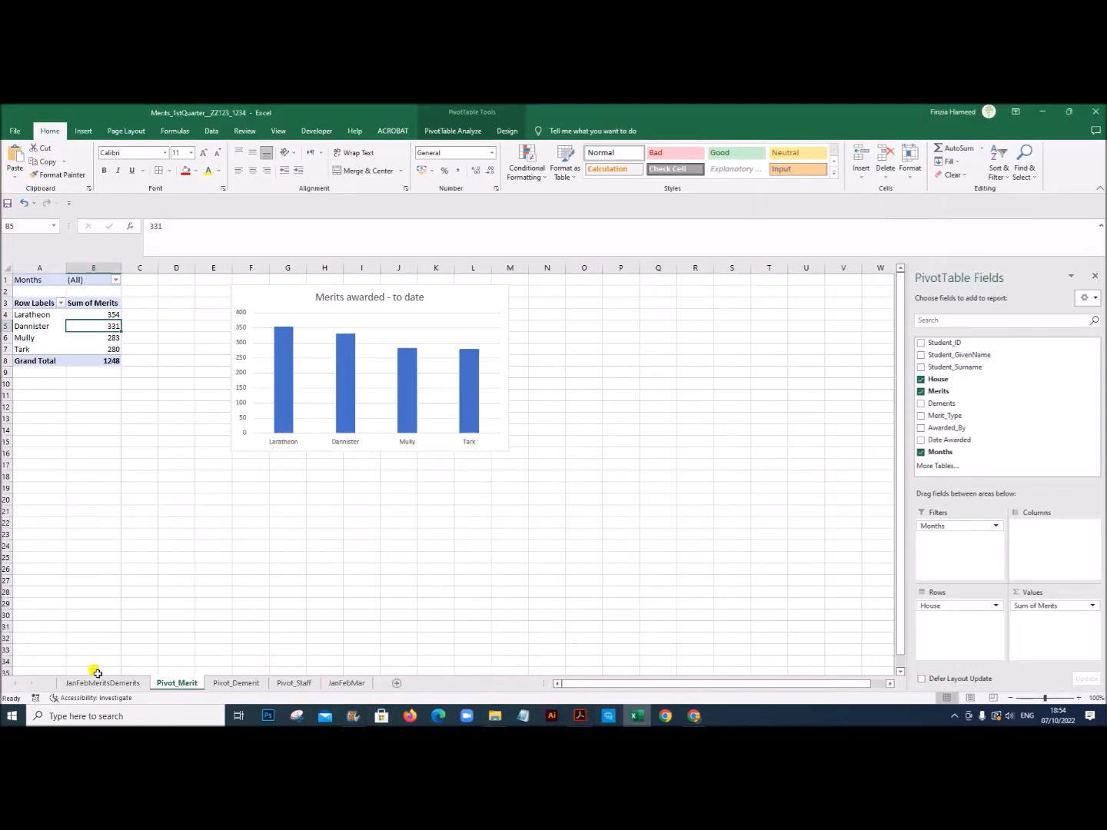
{"action": "left_click", "coordinate": [100, 682]}
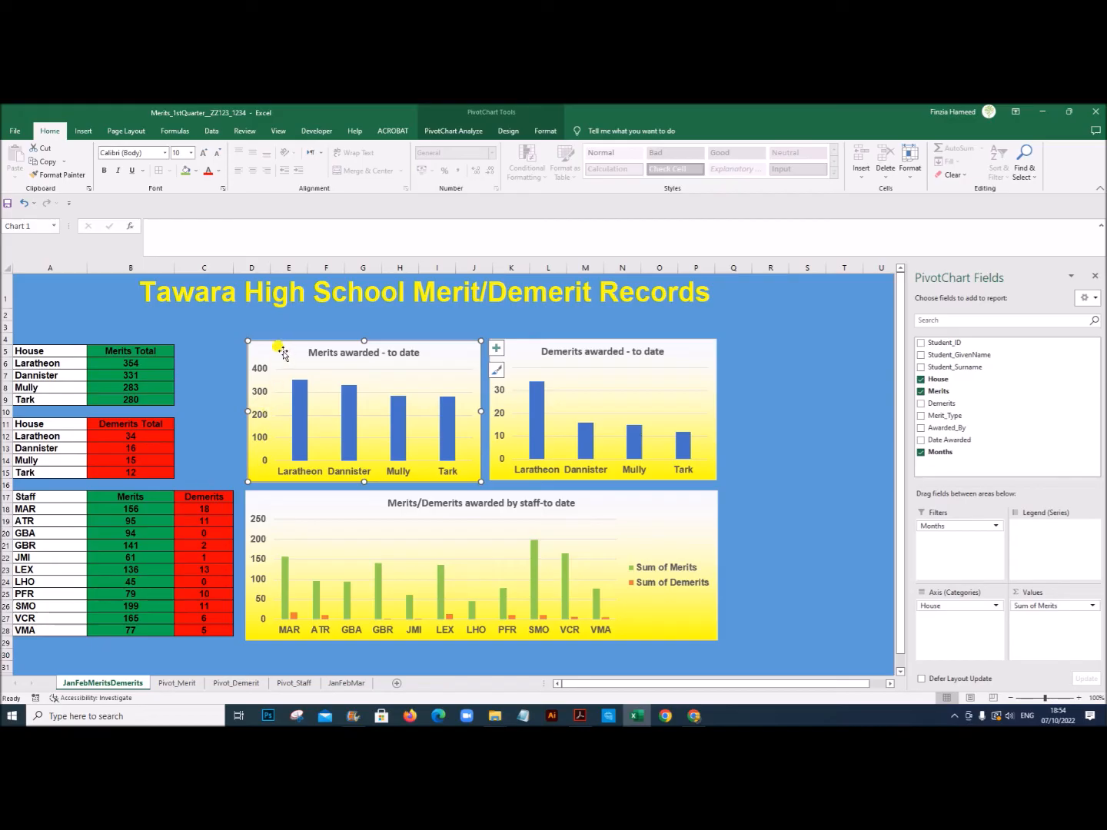
{"action": "left_click", "coordinate": [453, 133]}
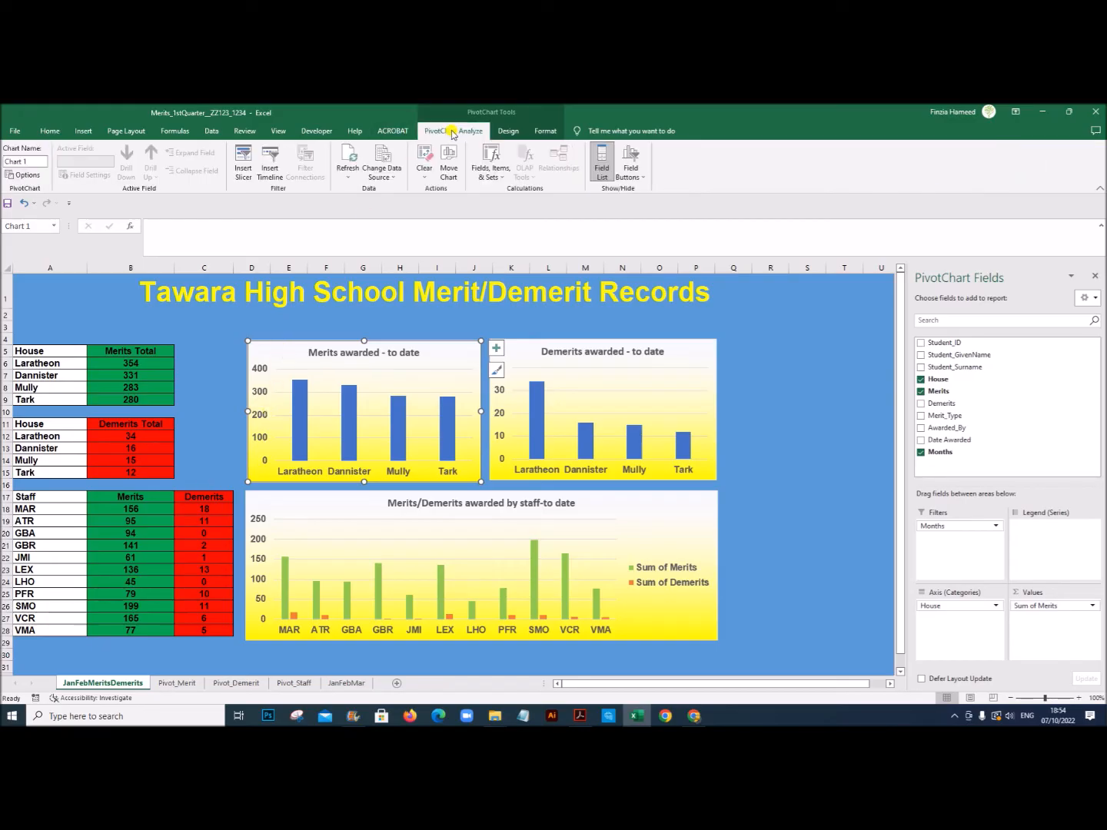
{"action": "left_click", "coordinate": [629, 173]}
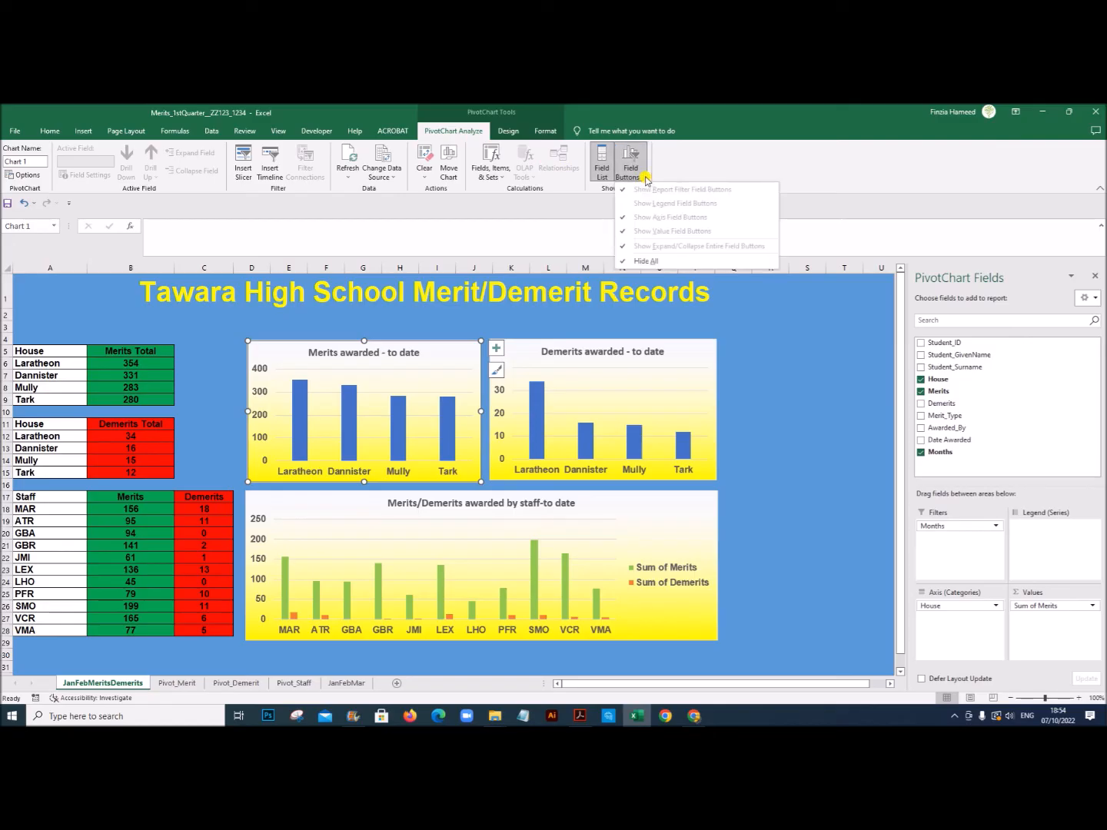
{"action": "left_click", "coordinate": [625, 262]}
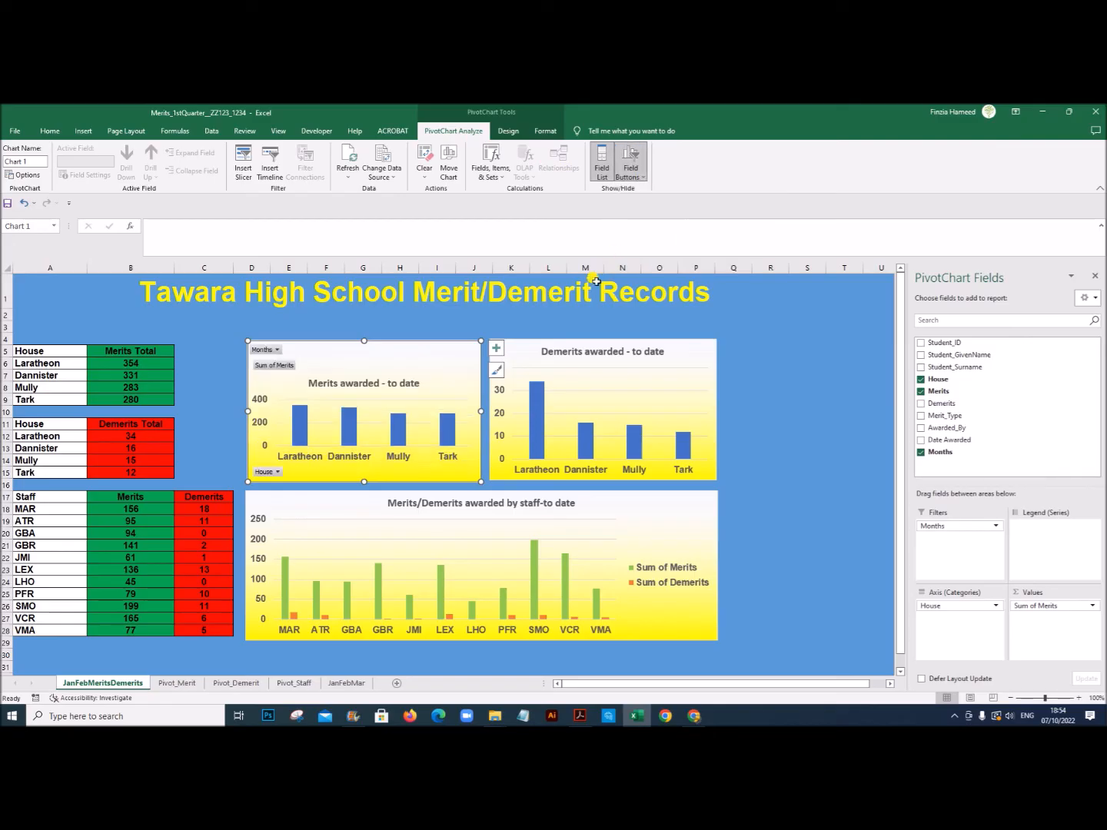
Step: Hide the value and axis field buttons on the Merits awarded chart, keeping only the Months filter button
{"action": "right_click", "coordinate": [265, 367]}
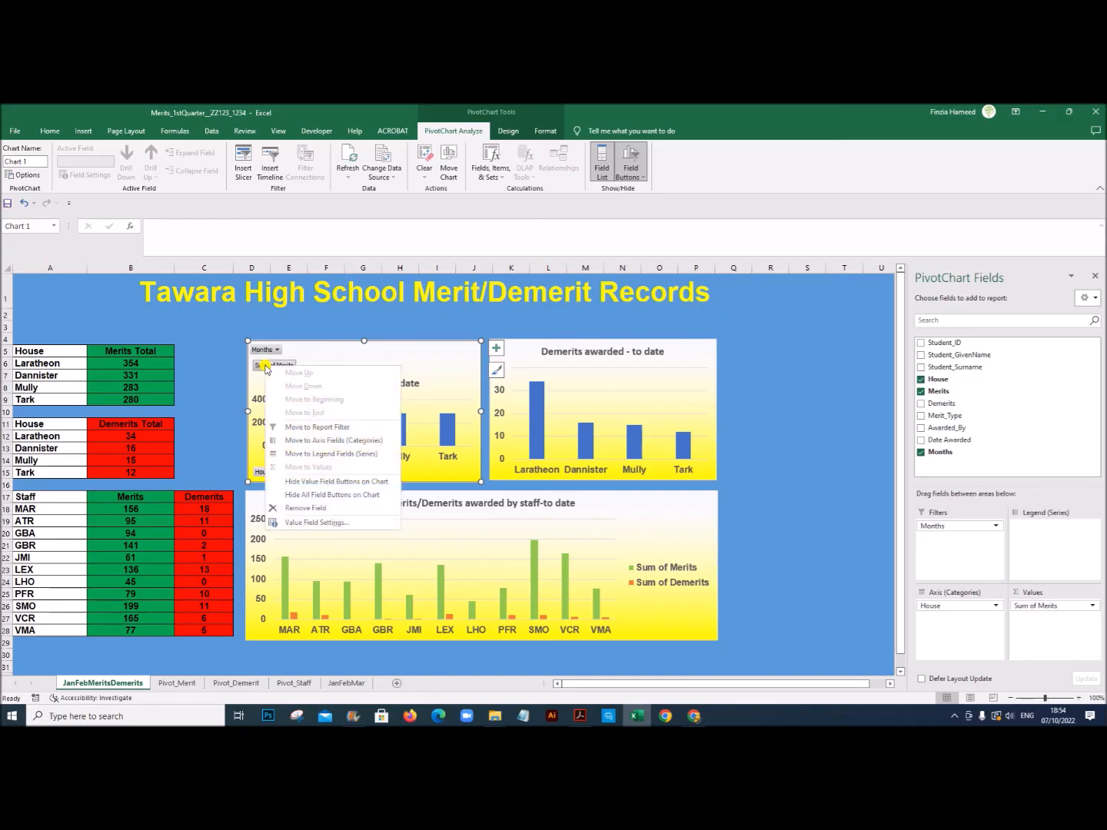
{"action": "left_click", "coordinate": [308, 481]}
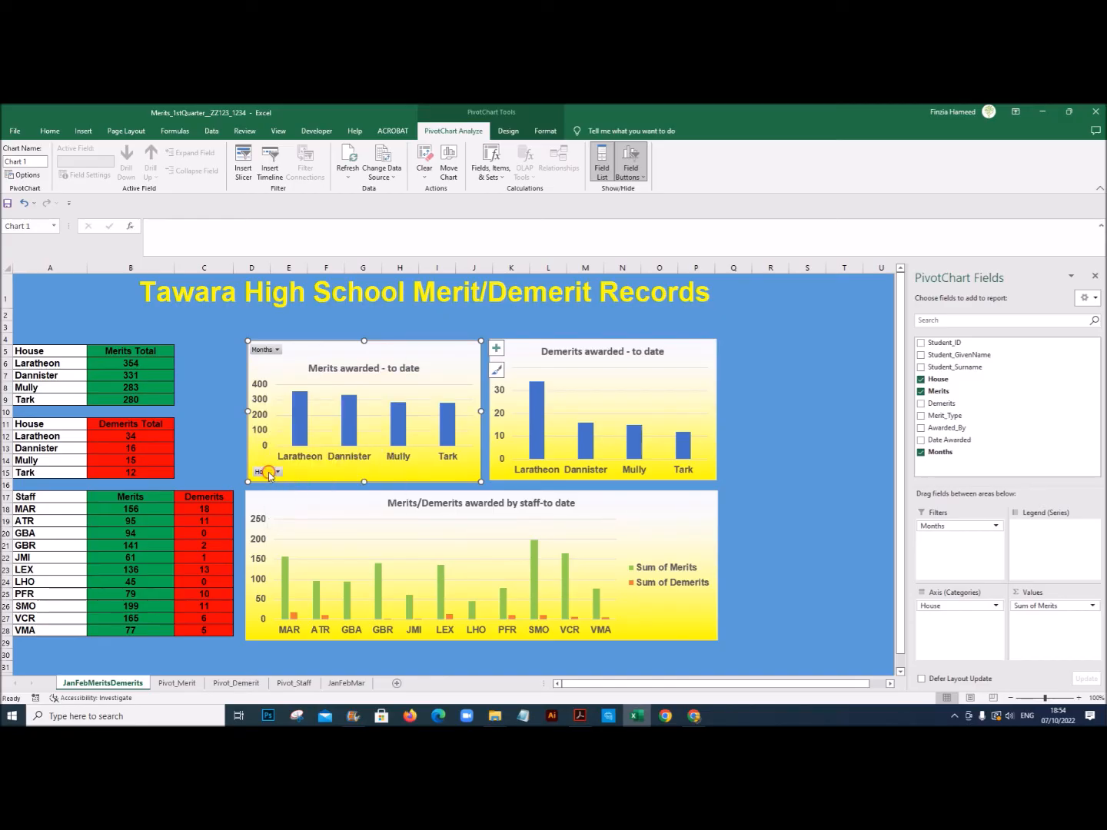
{"action": "left_click", "coordinate": [273, 473]}
{"action": "left_click", "coordinate": [241, 456]}
{"action": "right_click", "coordinate": [271, 473]}
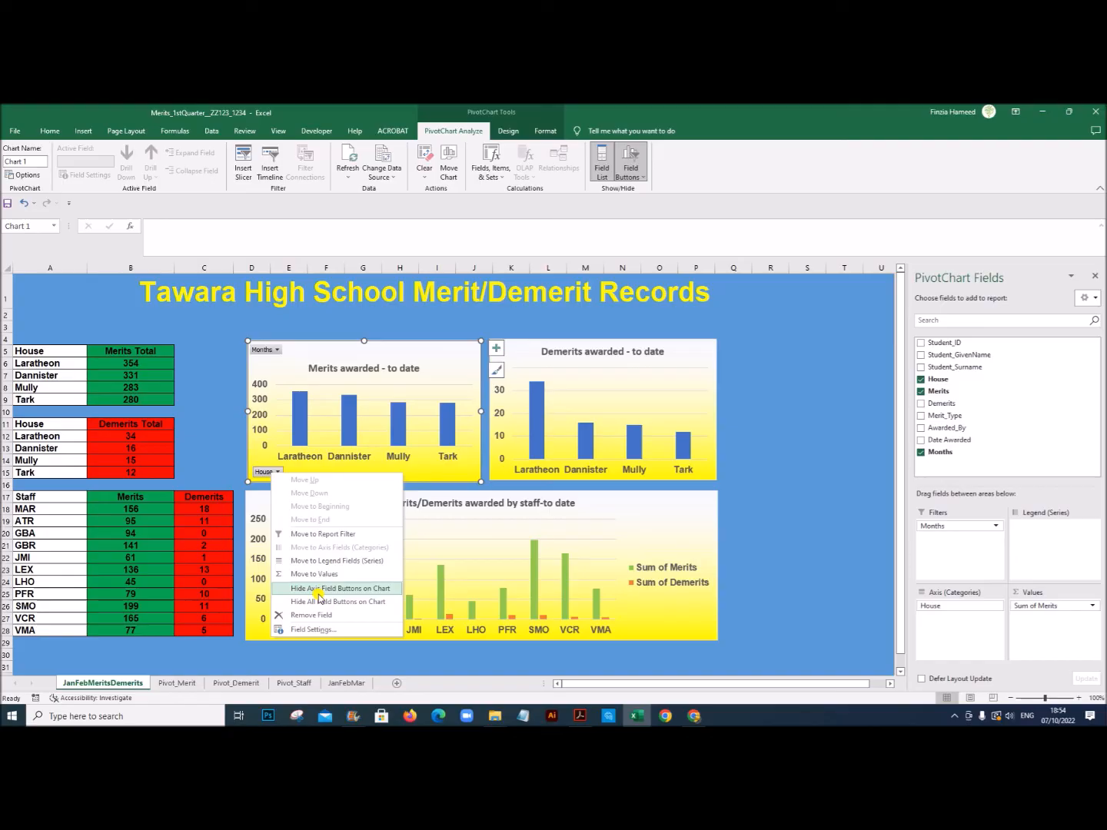
{"action": "left_click", "coordinate": [326, 588]}
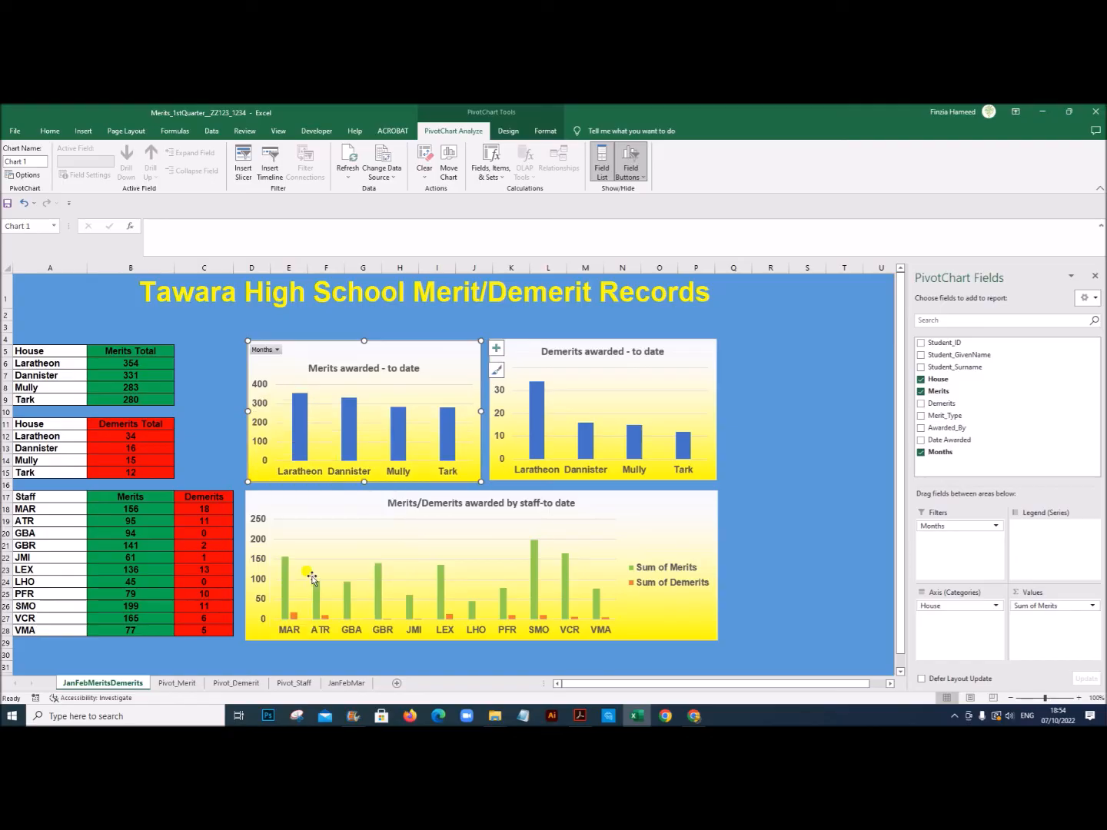
Step: Show the field buttons on the Demerits awarded chart and hide its value and axis buttons, keeping only Months
{"action": "left_click", "coordinate": [520, 350]}
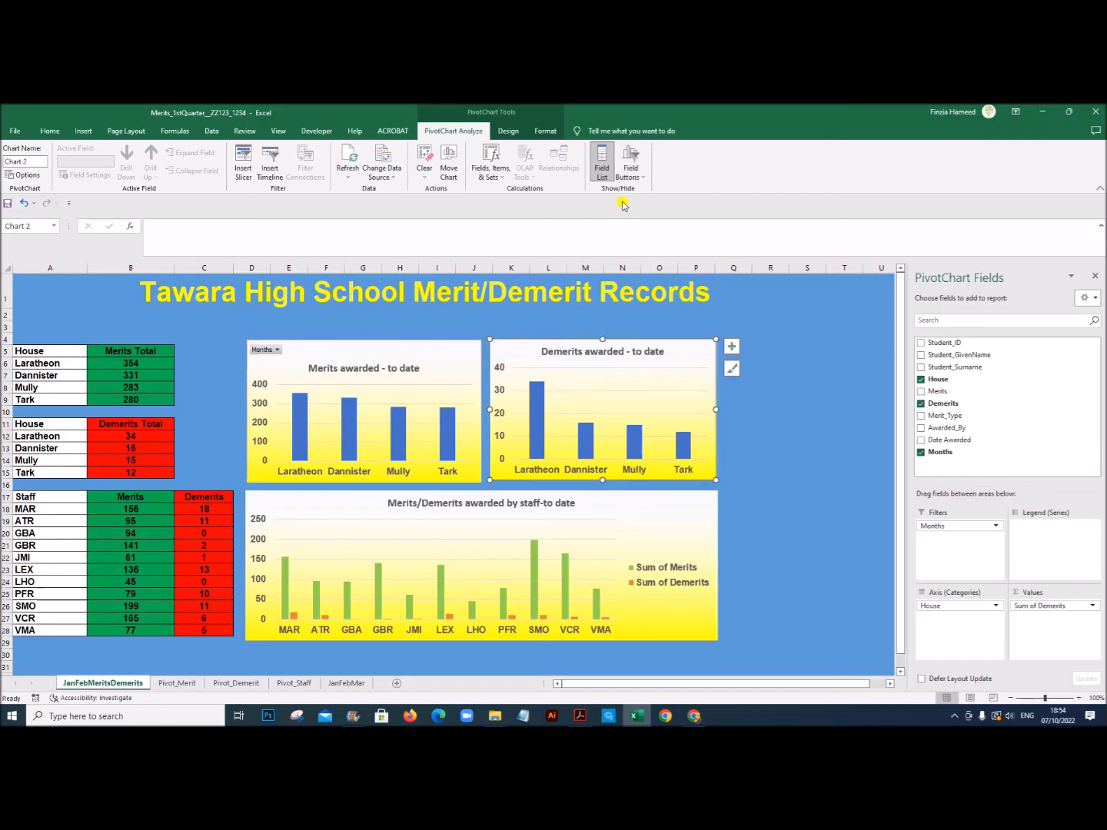
{"action": "left_click", "coordinate": [630, 172]}
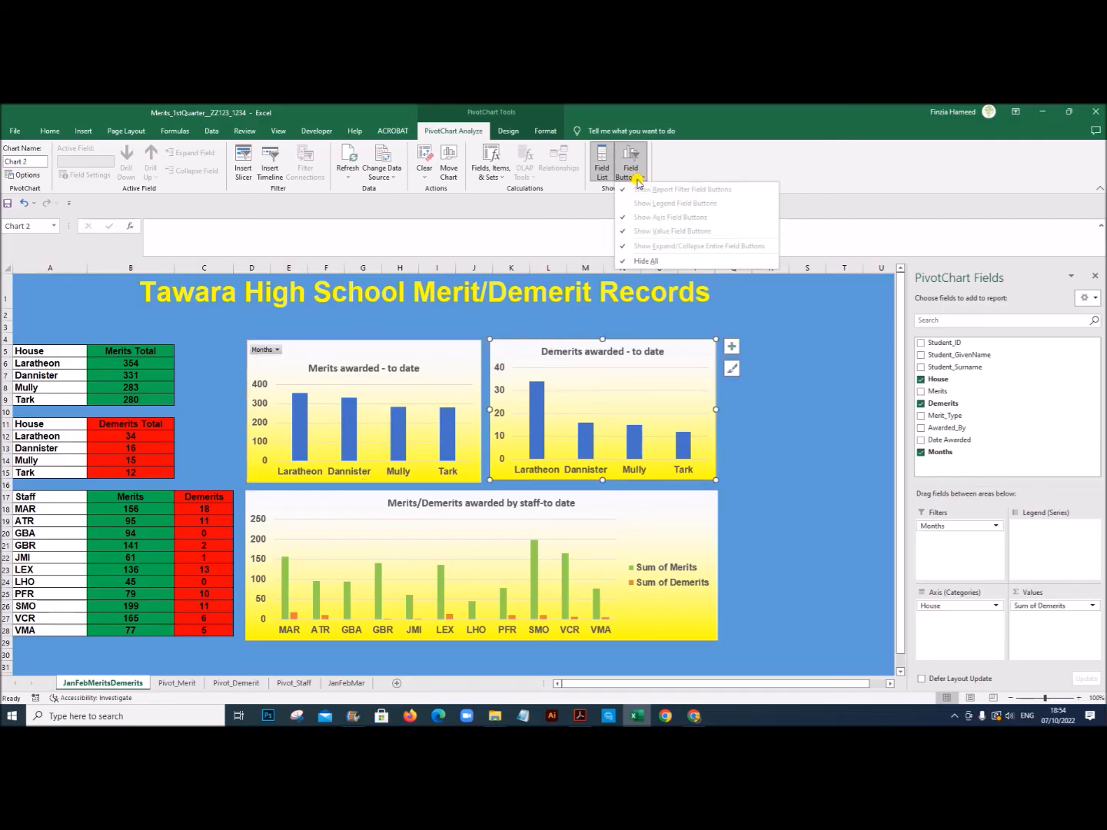
{"action": "left_click", "coordinate": [636, 261]}
{"action": "right_click", "coordinate": [517, 366]}
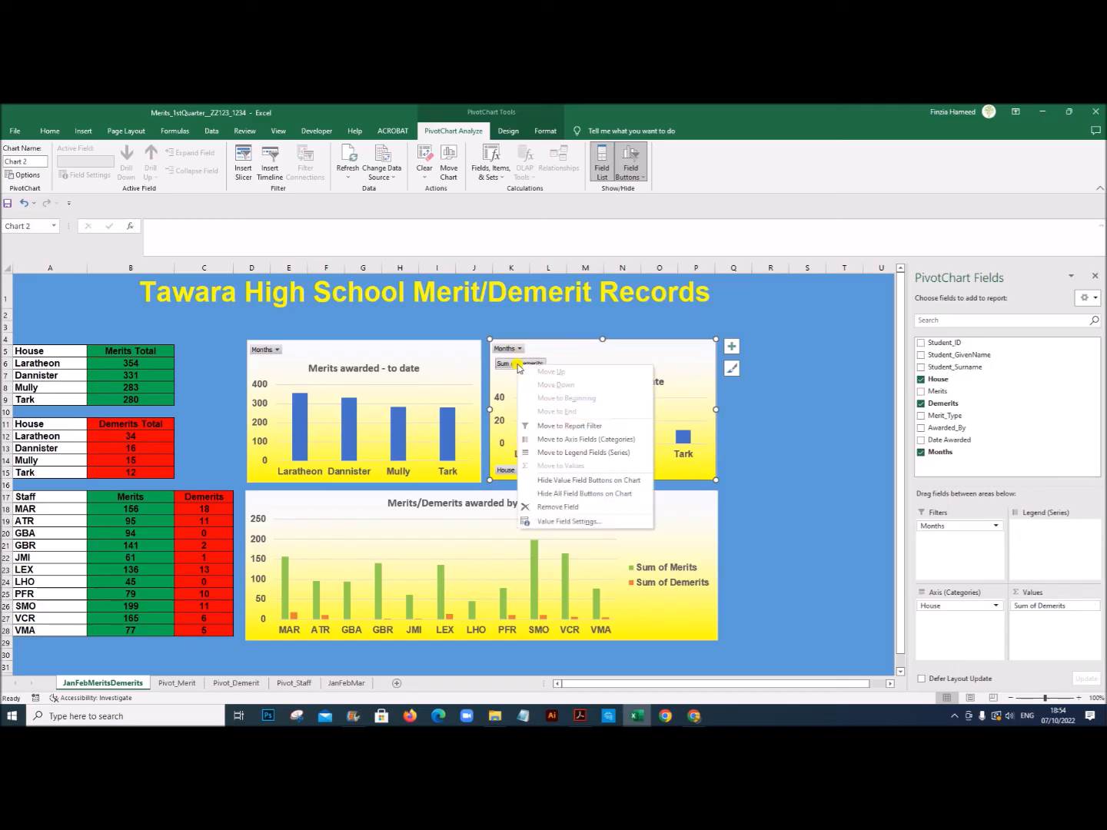
{"action": "left_click", "coordinate": [542, 481]}
{"action": "left_click", "coordinate": [518, 472]}
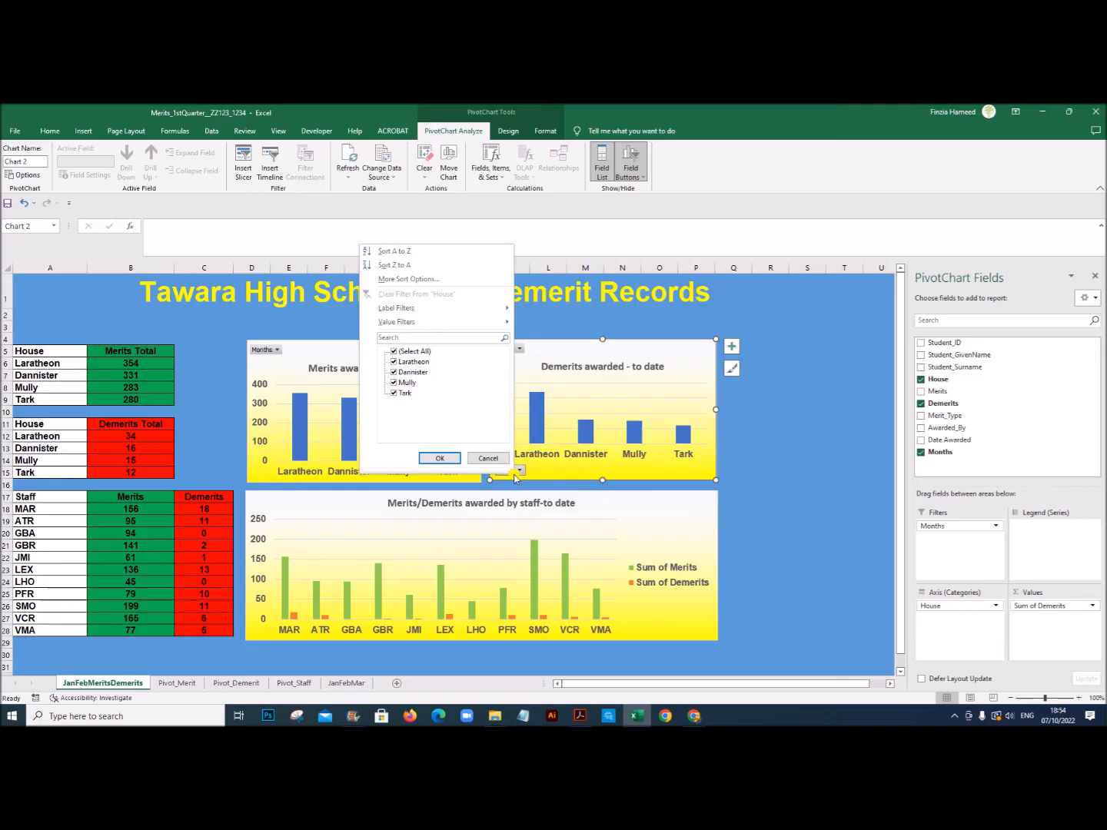
{"action": "left_click", "coordinate": [504, 461]}
{"action": "right_click", "coordinate": [505, 470]}
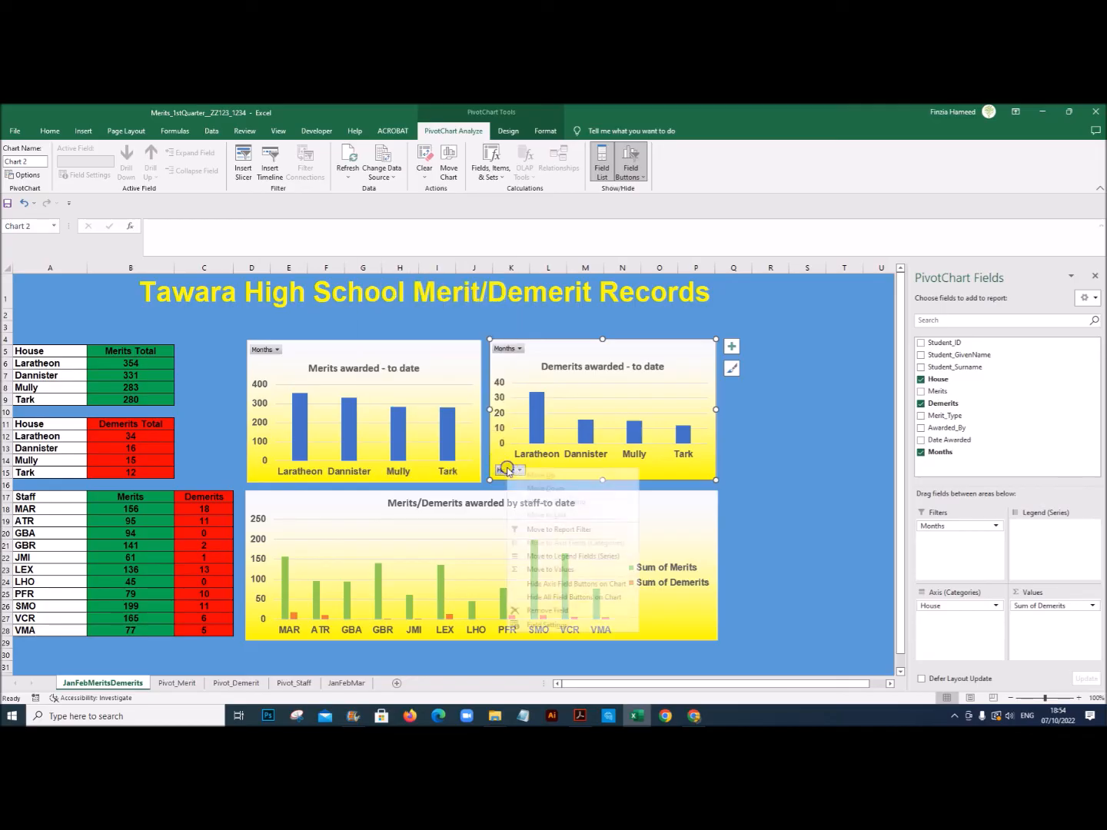
{"action": "left_click", "coordinate": [542, 584]}
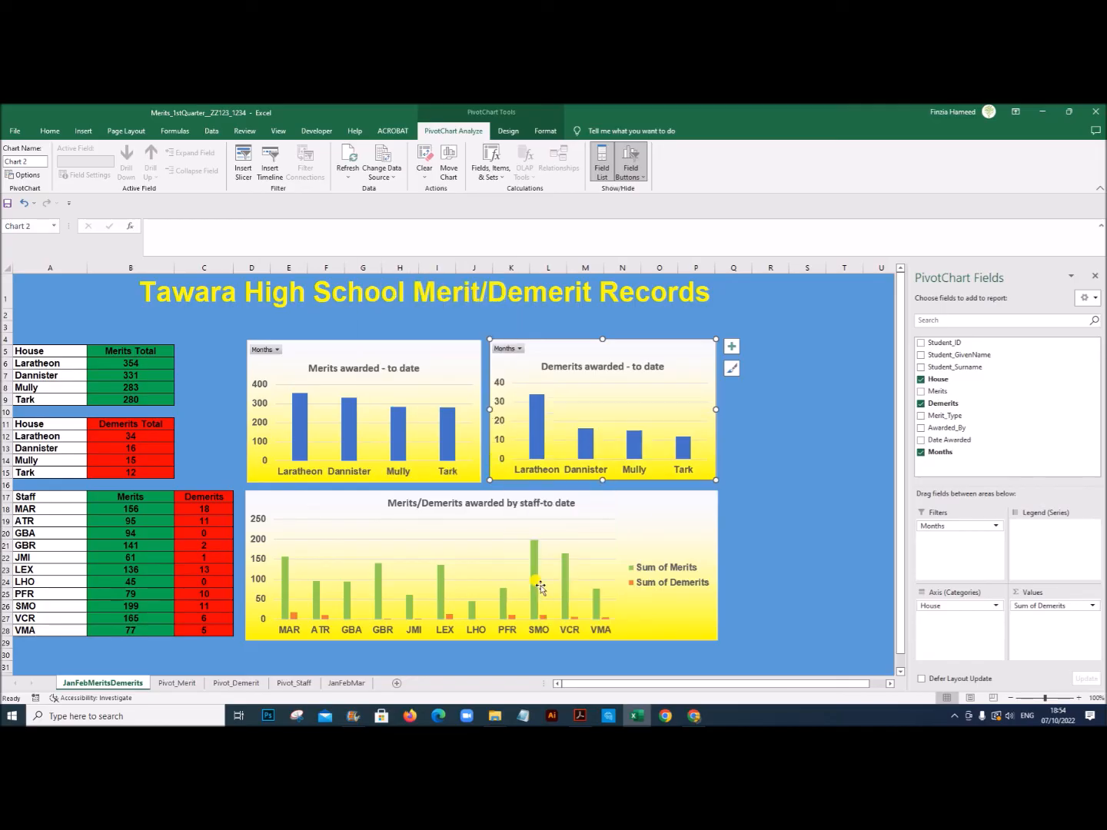
Step: Filter both the Merits awarded and Demerits awarded charts on the dashboard to Feb using their Months filters
{"action": "left_click", "coordinate": [274, 354]}
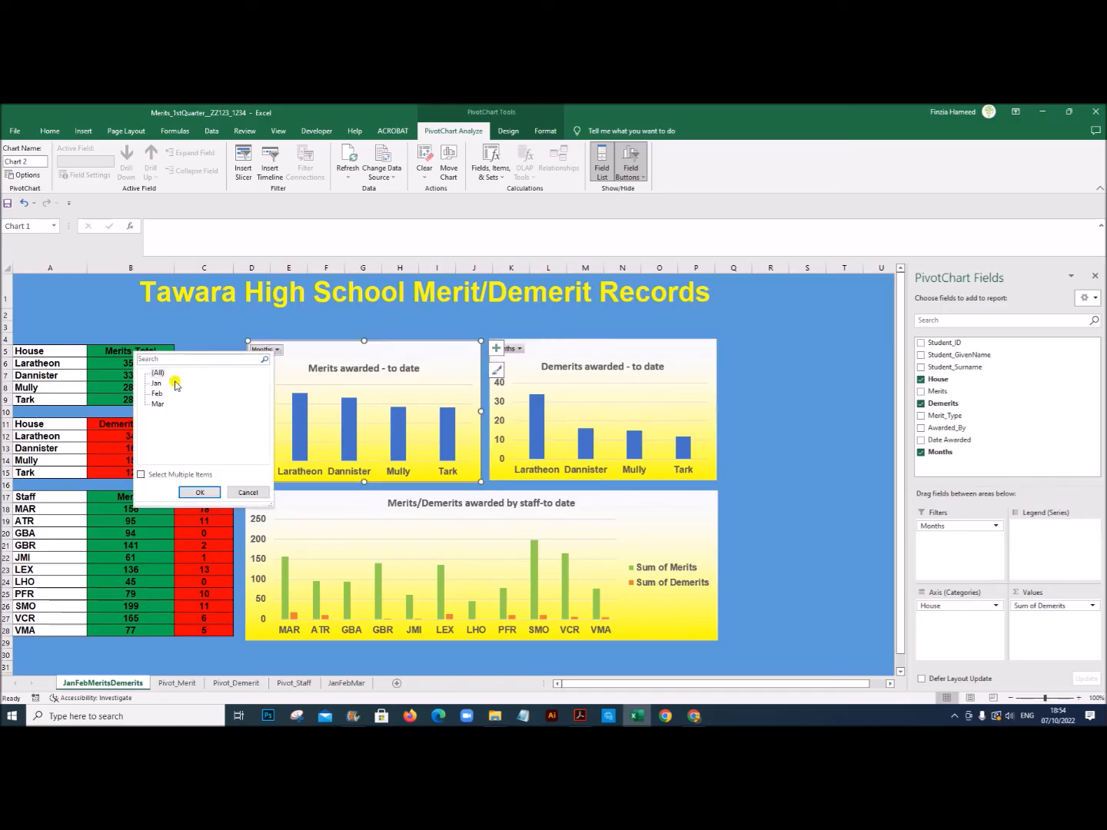
{"action": "left_click", "coordinate": [157, 396]}
{"action": "left_click", "coordinate": [202, 493]}
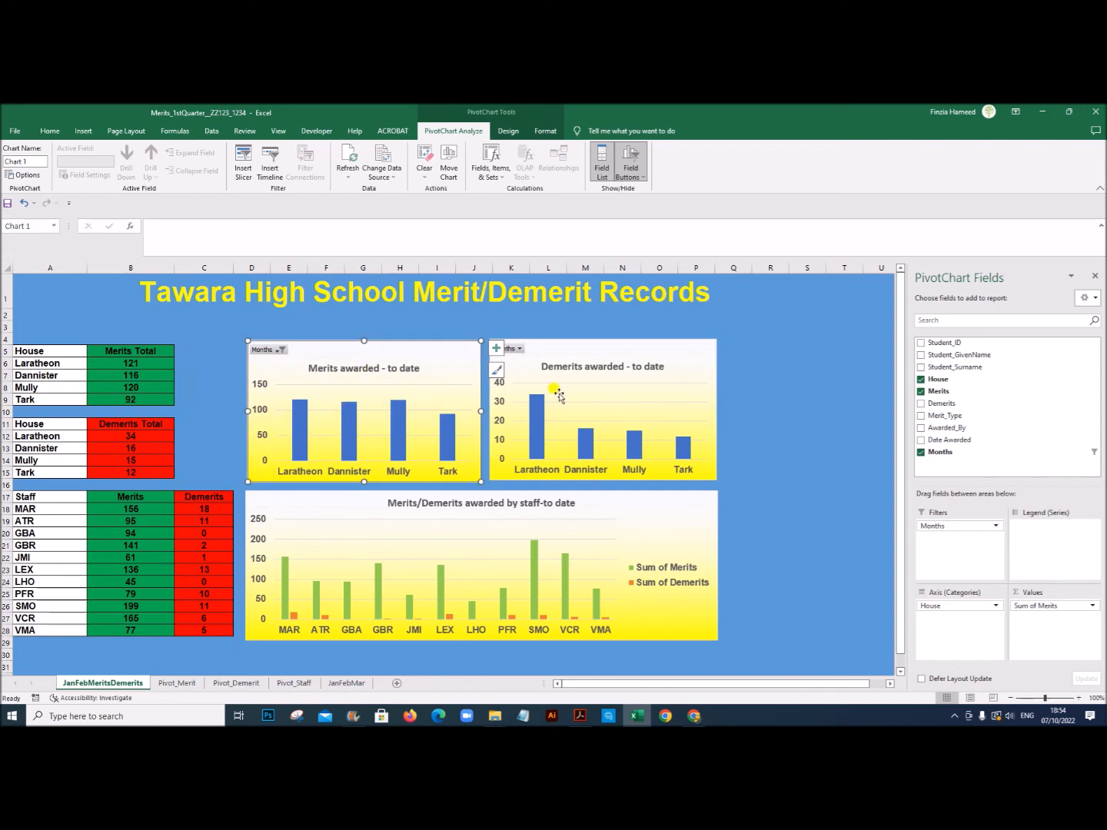
{"action": "left_click", "coordinate": [520, 350]}
{"action": "left_click", "coordinate": [519, 350]}
{"action": "left_click", "coordinate": [401, 396]}
{"action": "left_click", "coordinate": [436, 493]}
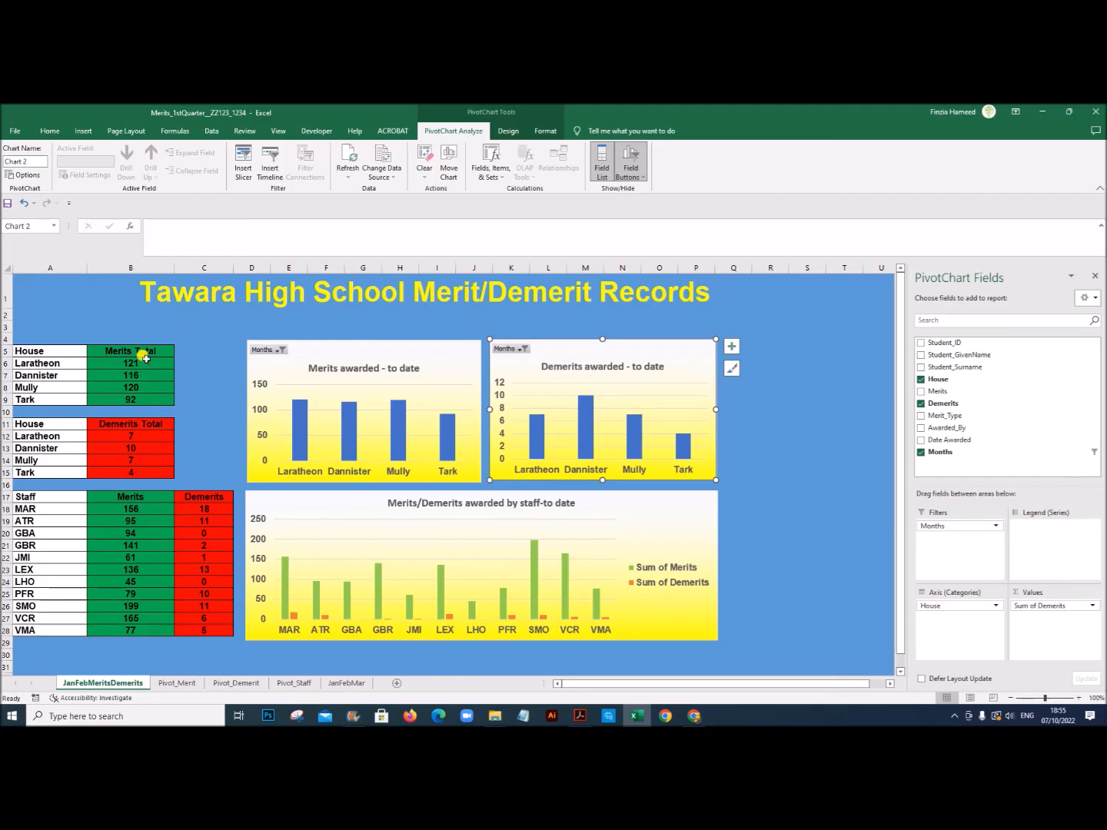
Step: On the Pivot_Merit sheet, enter the labels Column Title in A11 and Chart Title in A12
{"action": "left_click", "coordinate": [576, 720]}
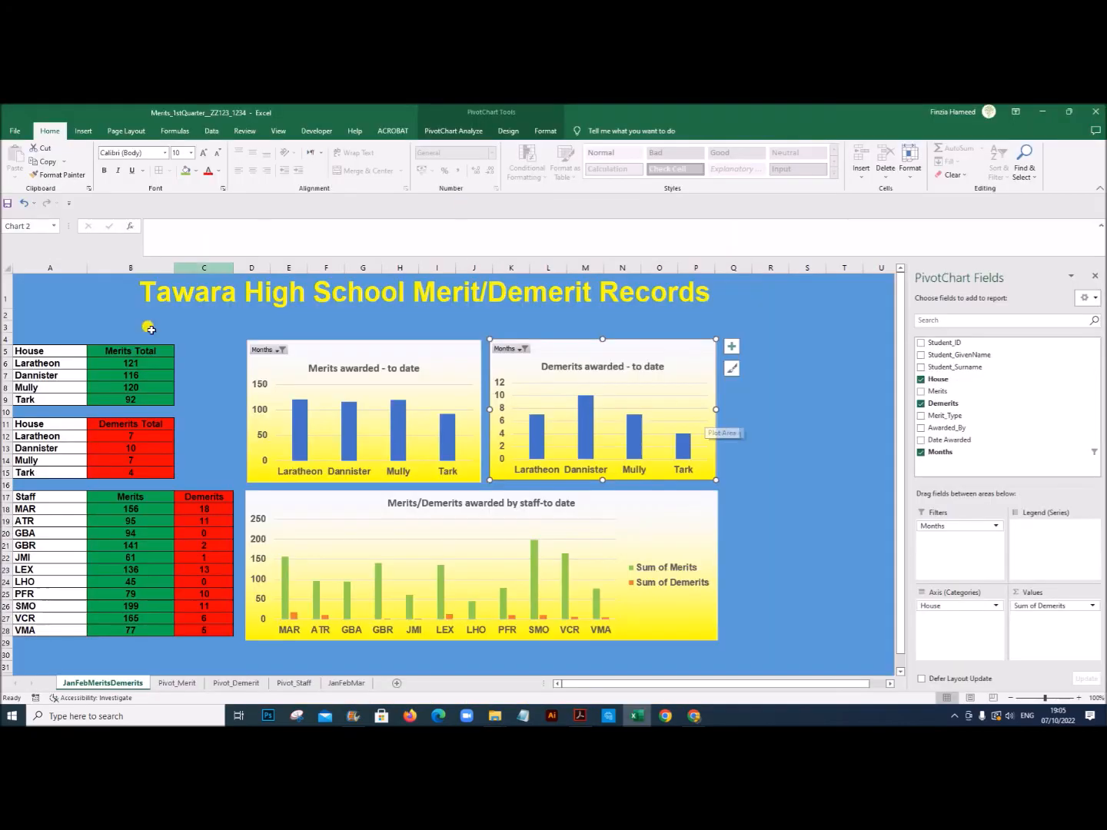
{"action": "left_click", "coordinate": [179, 683]}
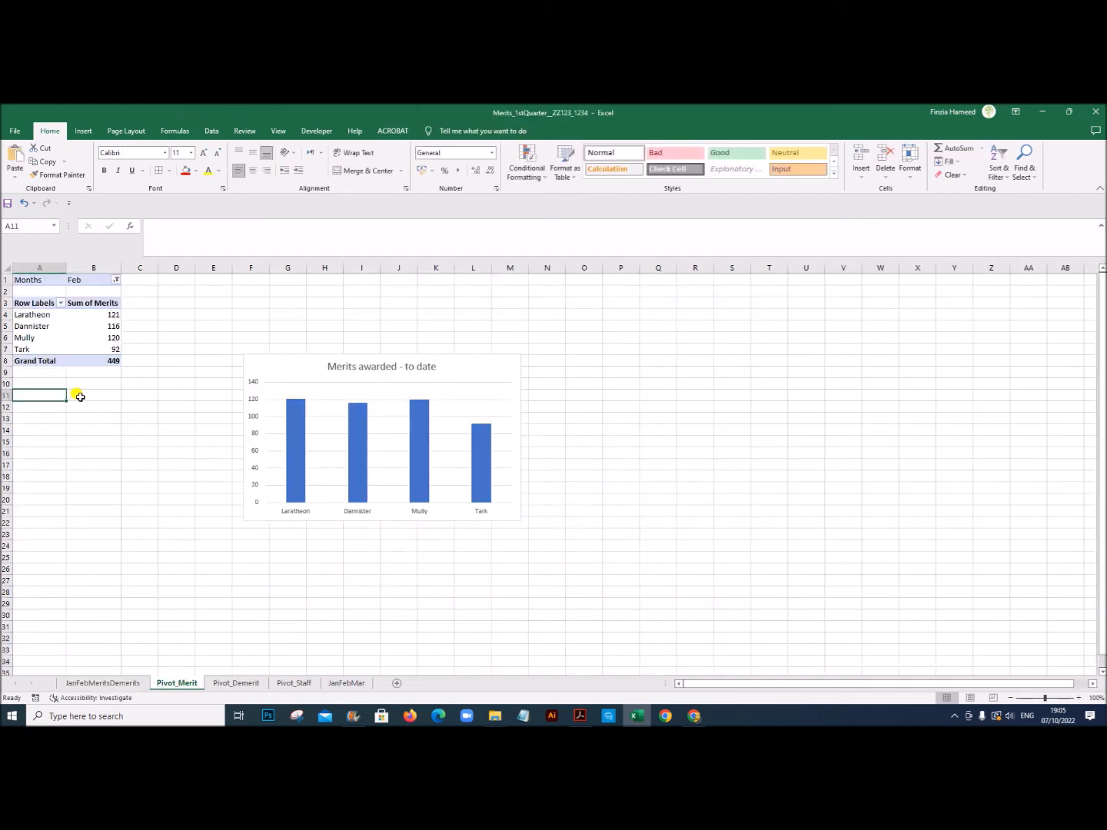
{"action": "type", "text": "Column Title"}
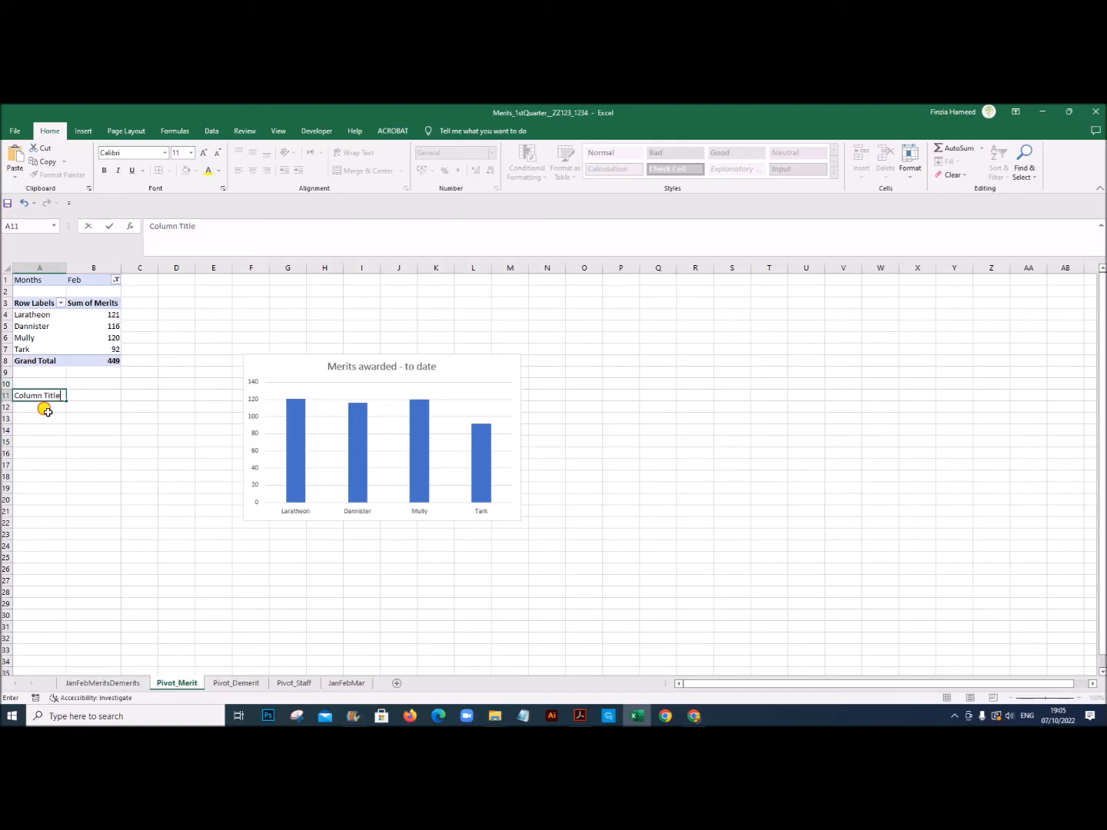
{"action": "key", "text": "Return"}
{"action": "type", "text": "Chart Title"}
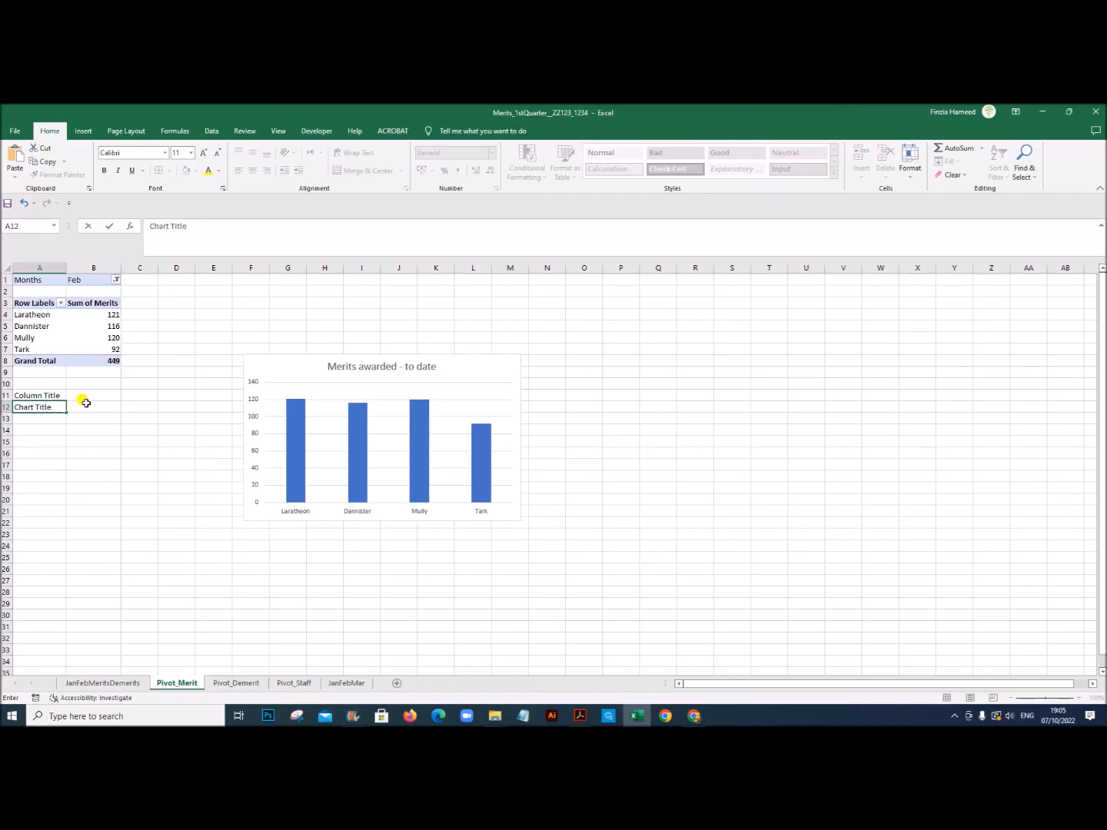
{"action": "left_click", "coordinate": [87, 394]}
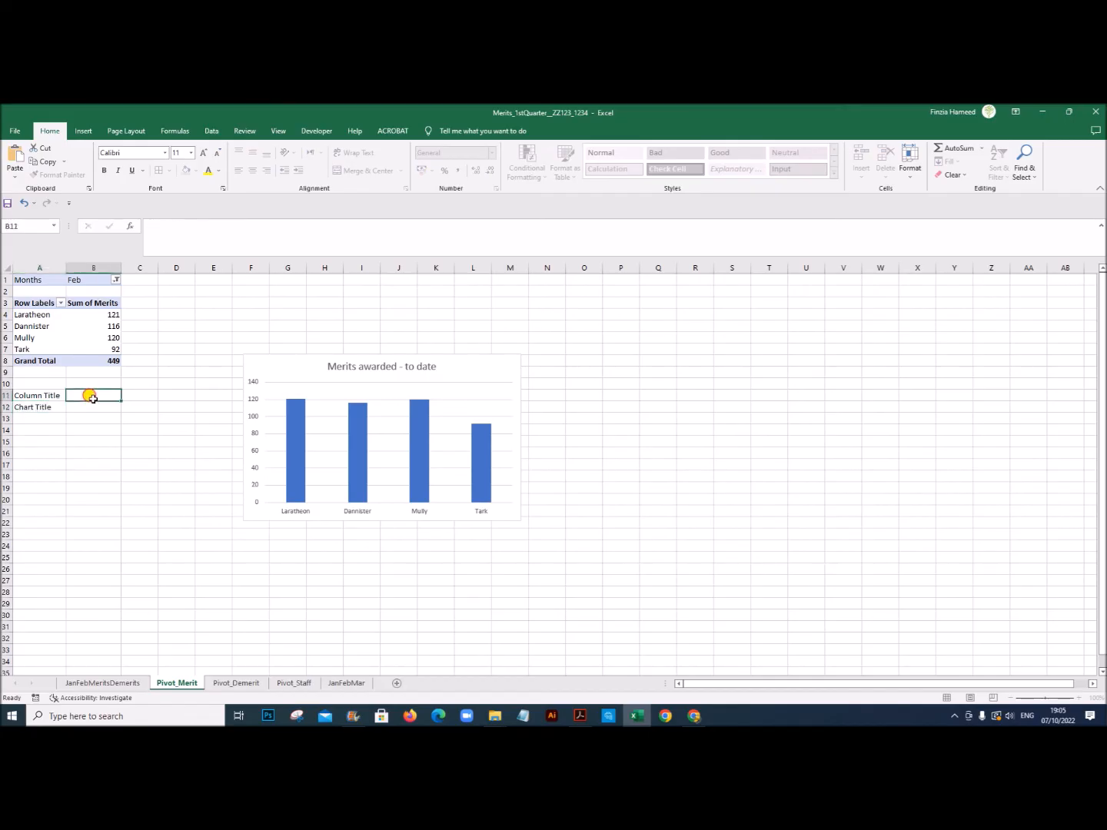
Step: Check the exam paper's example dashboard for the wording of the month-dependent table headings and chart titles
{"action": "left_click", "coordinate": [1079, 698]}
{"action": "left_click", "coordinate": [1079, 698]}
{"action": "left_click", "coordinate": [1080, 698]}
{"action": "left_click", "coordinate": [1079, 698]}
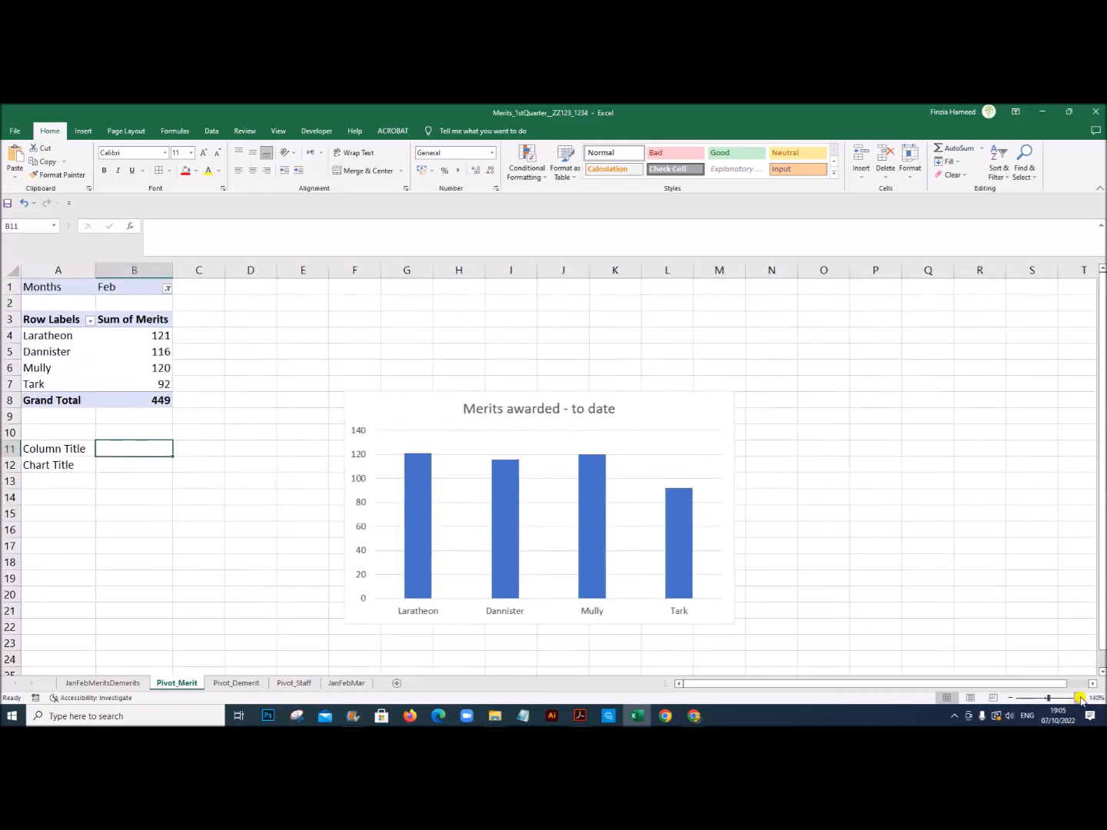
{"action": "left_click", "coordinate": [1079, 698]}
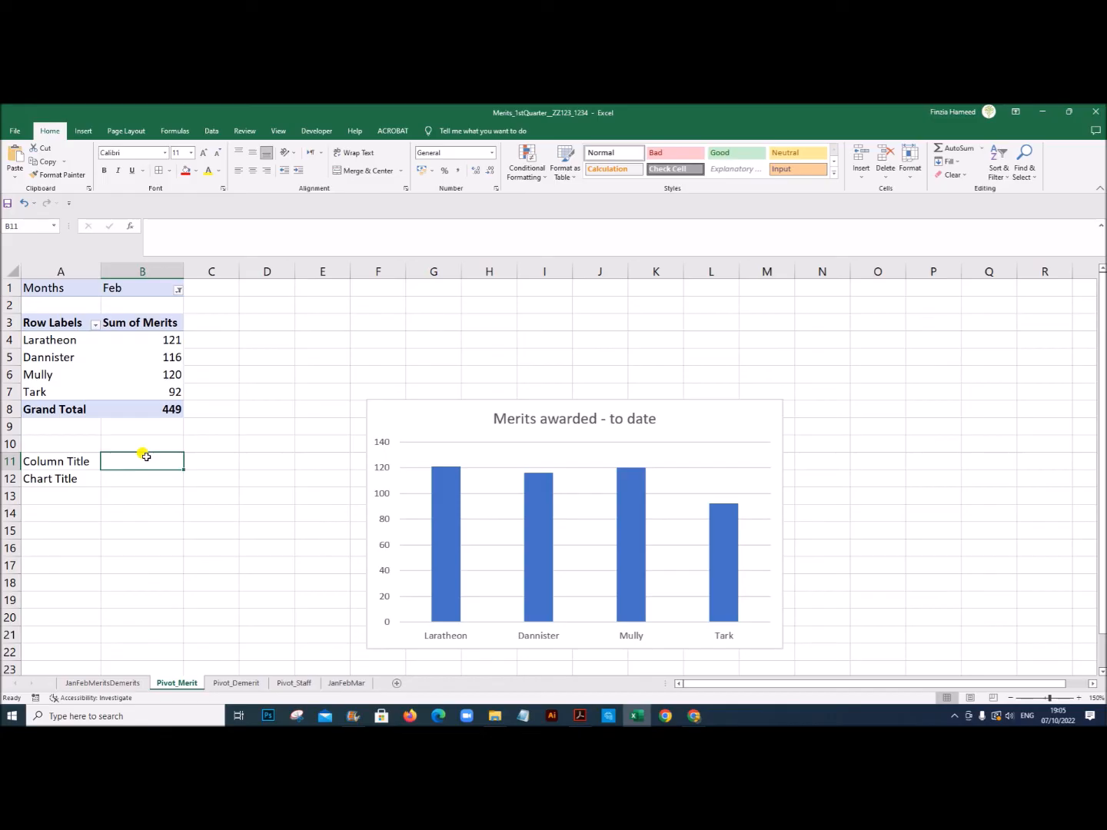
{"action": "left_click", "coordinate": [580, 716]}
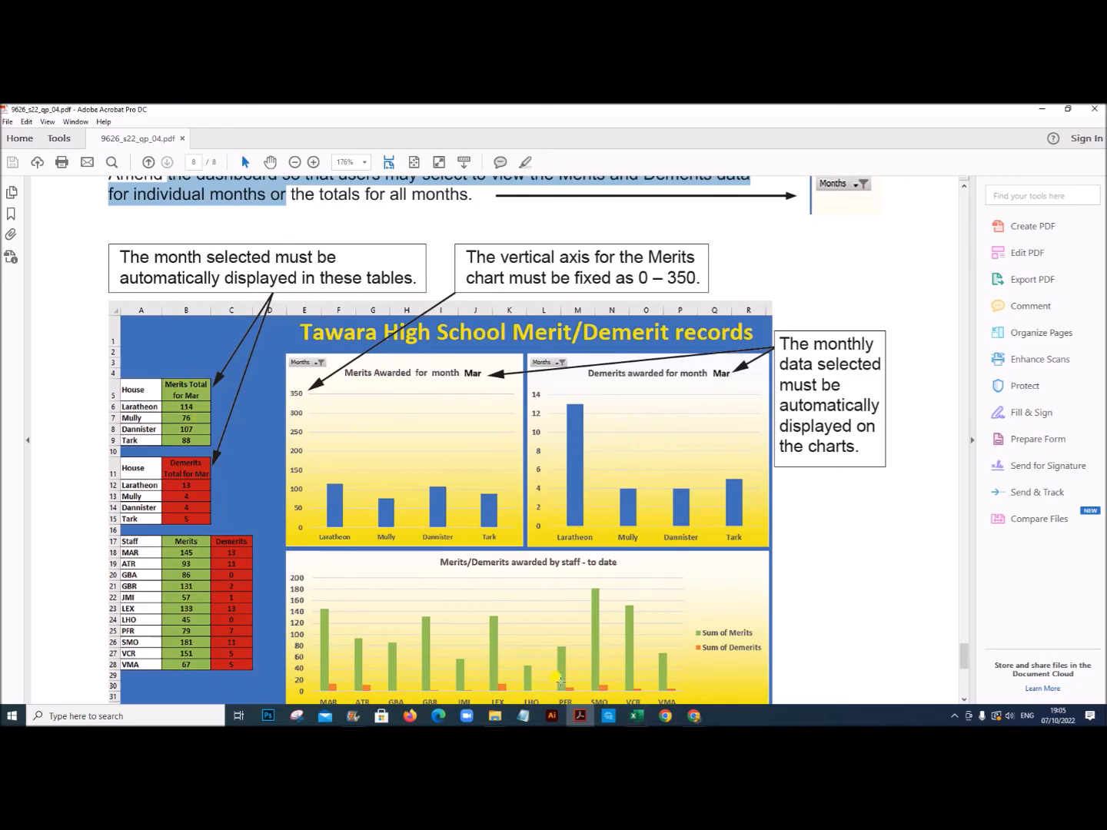
{"action": "left_click", "coordinate": [636, 716]}
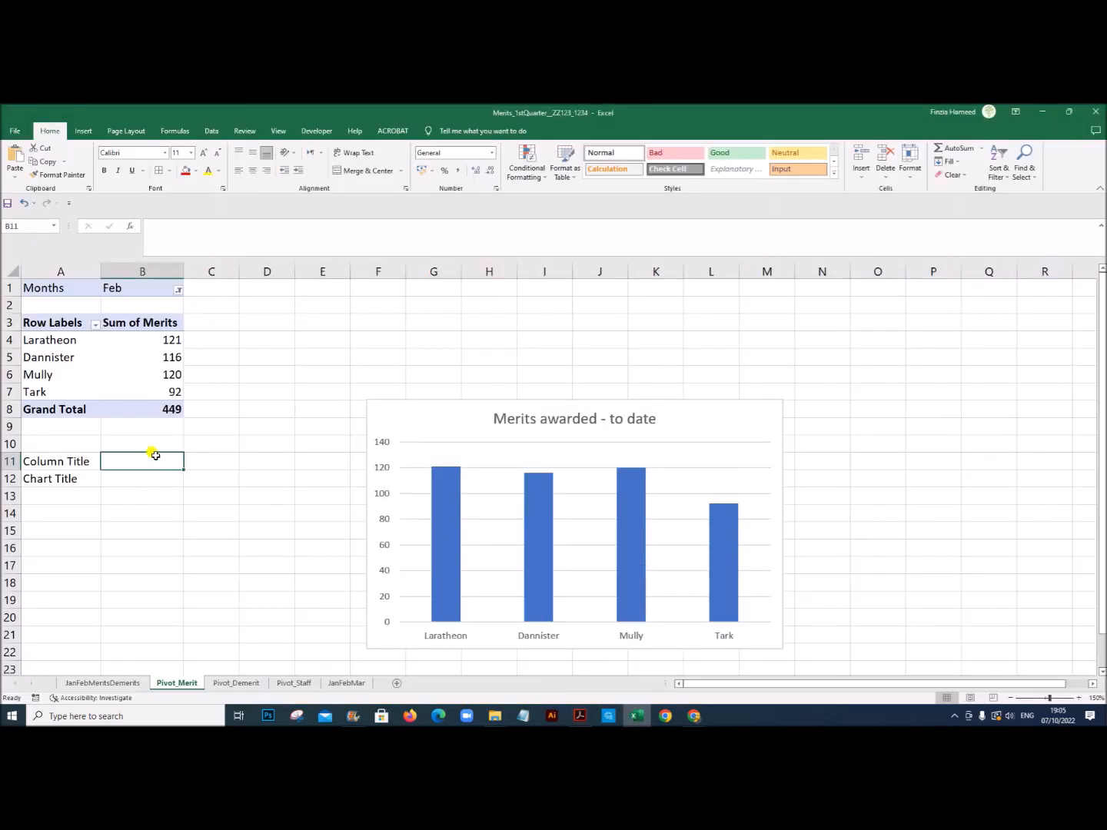
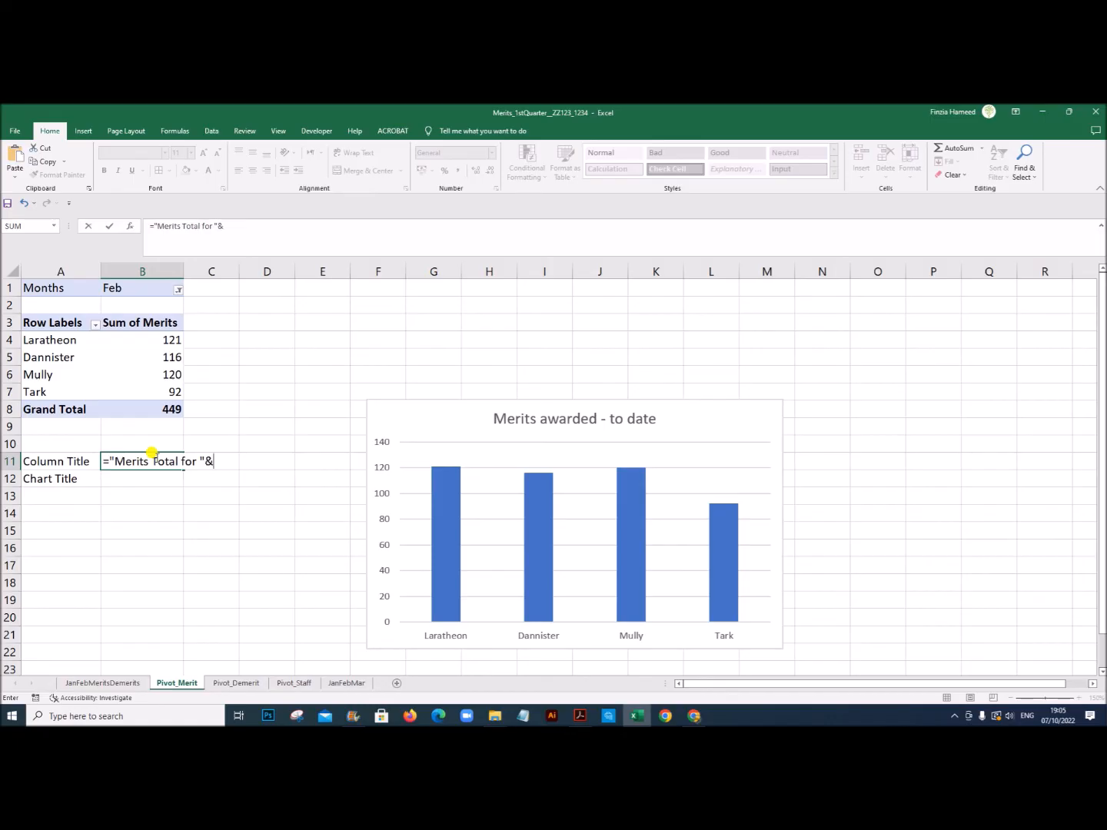
Step: Complete the Column Title formula in B11 as ="Merits Total for "&B1 and autofit column B
{"action": "left_click", "coordinate": [133, 293]}
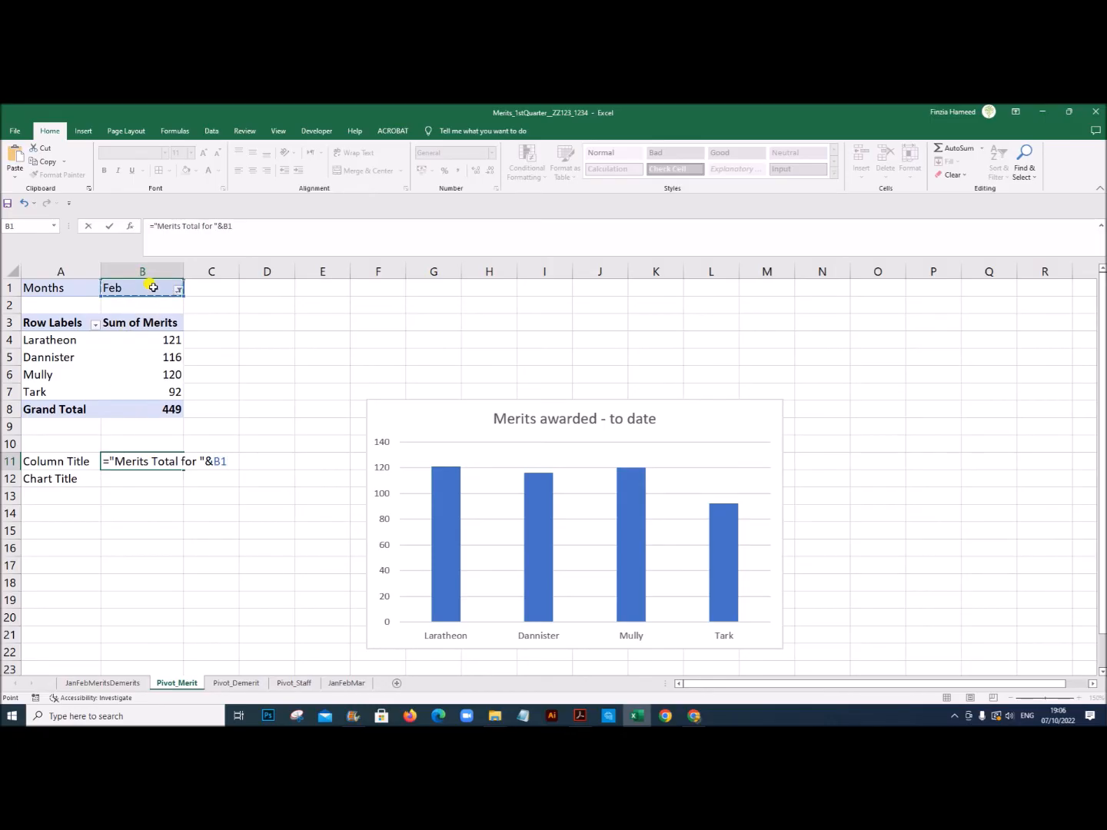
{"action": "key", "text": "Return"}
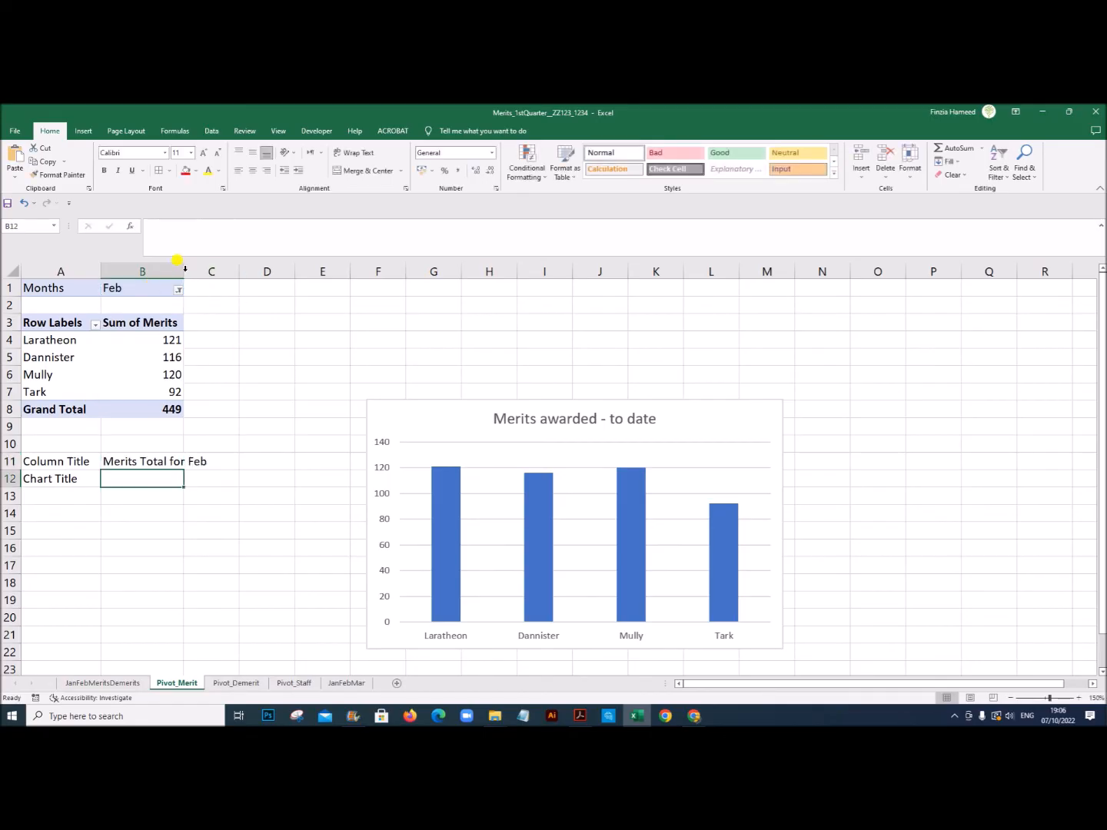
{"action": "double_click", "coordinate": [183, 270]}
{"action": "left_click", "coordinate": [183, 462]}
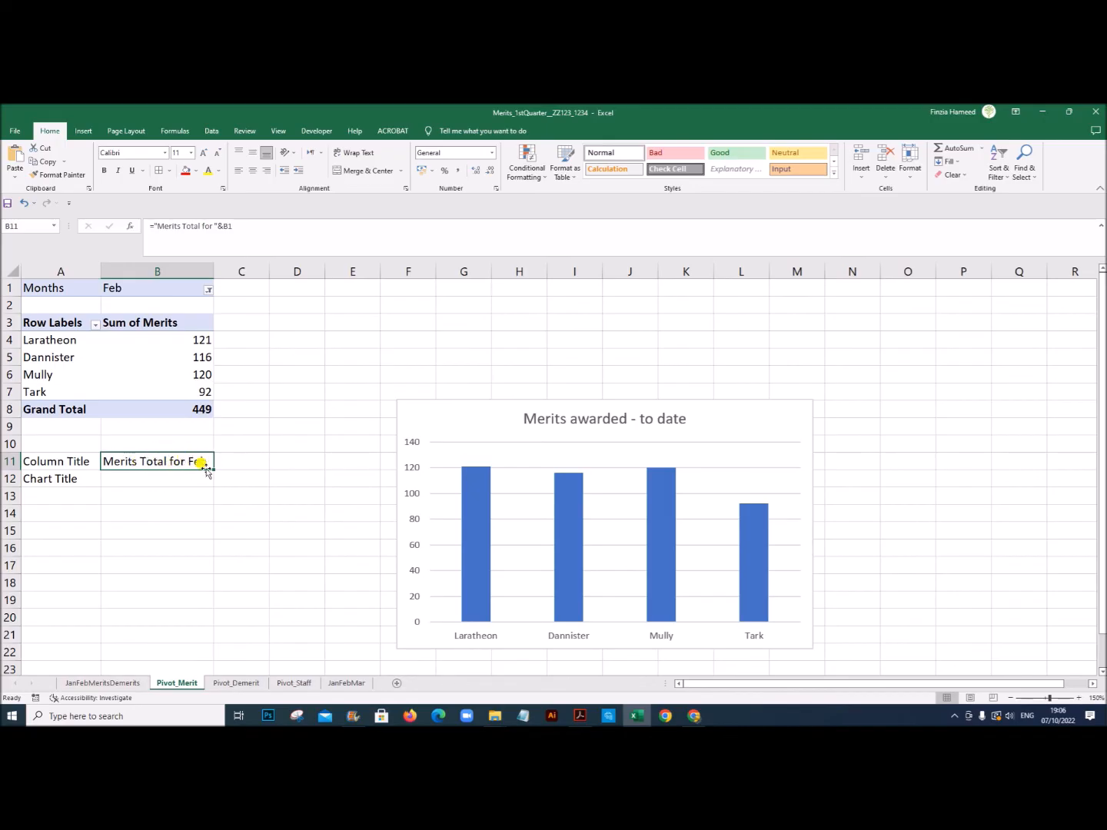
Step: Test the column title by filtering the merits pivot table to Jan and to (All), refitting column B
{"action": "left_click", "coordinate": [209, 291]}
{"action": "left_click", "coordinate": [96, 327]}
{"action": "left_click", "coordinate": [139, 437]}
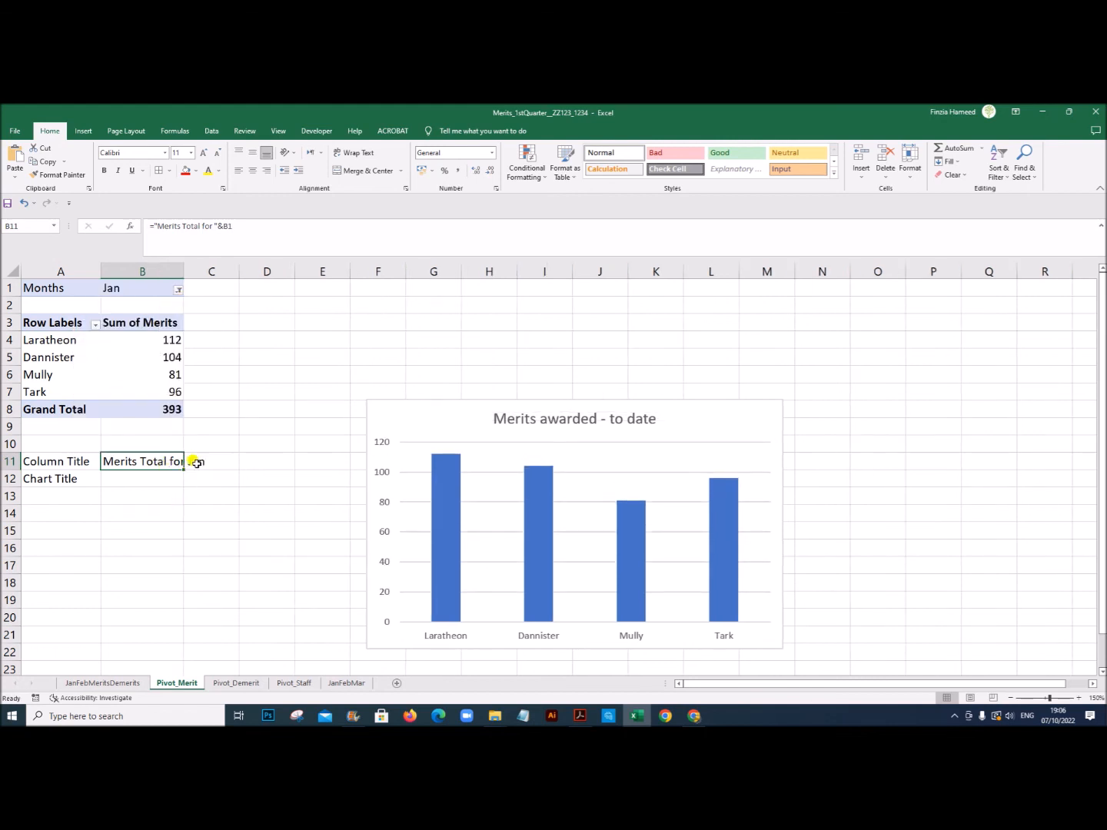
{"action": "left_click", "coordinate": [178, 291]}
{"action": "left_click", "coordinate": [74, 315]}
{"action": "left_click", "coordinate": [123, 437]}
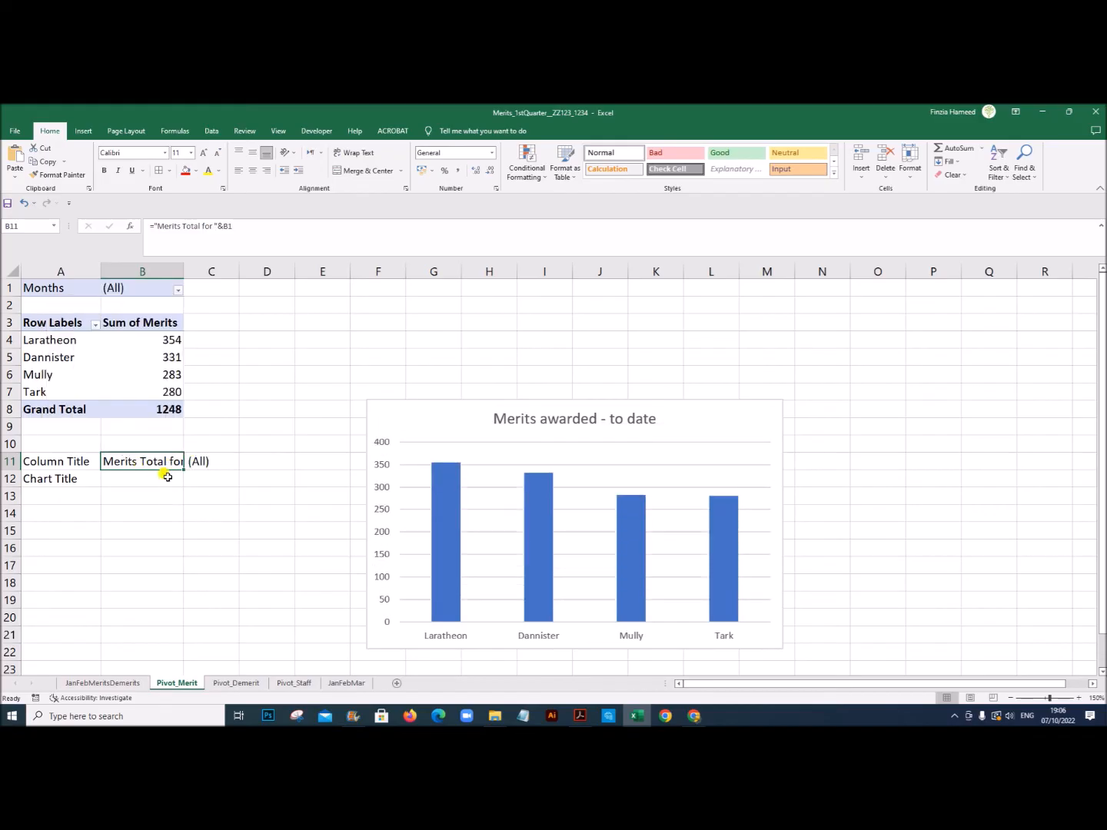
{"action": "double_click", "coordinate": [184, 272]}
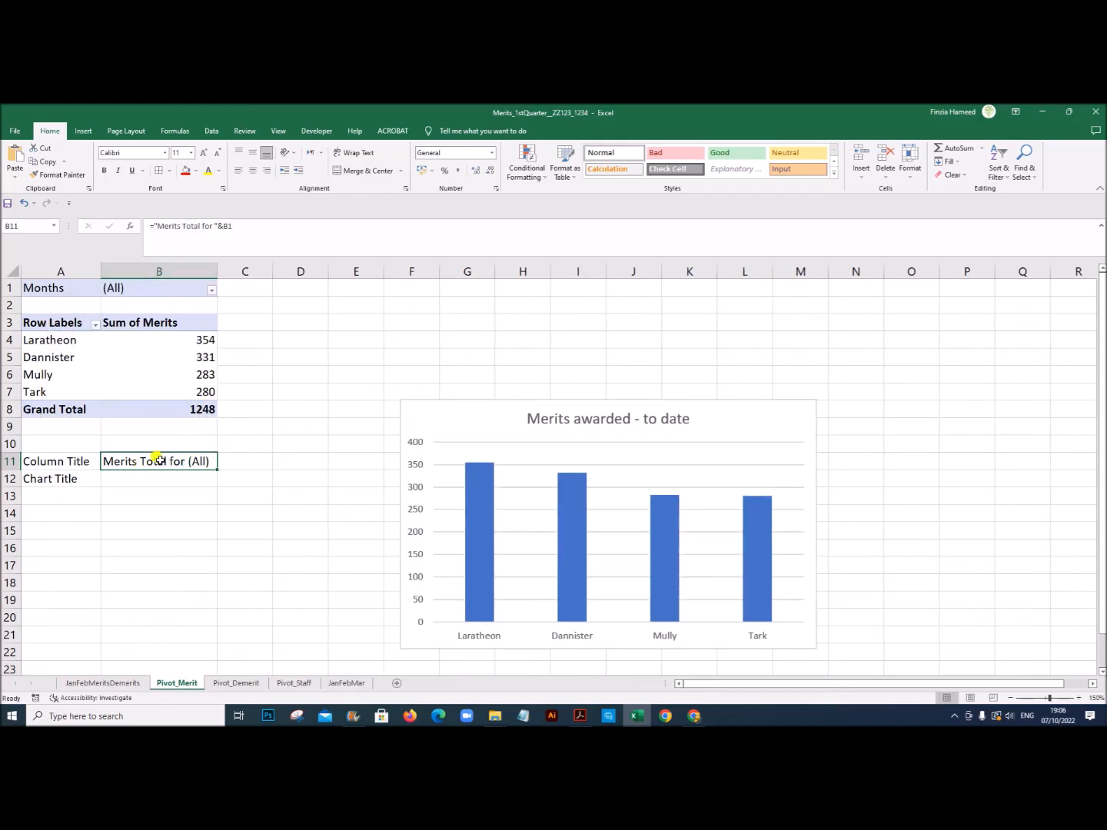
Step: Check the exam paper's chart title wording and enter ="Merits awarded for the month "&B1 in B12 of Pivot_Merit
{"action": "left_click", "coordinate": [152, 480]}
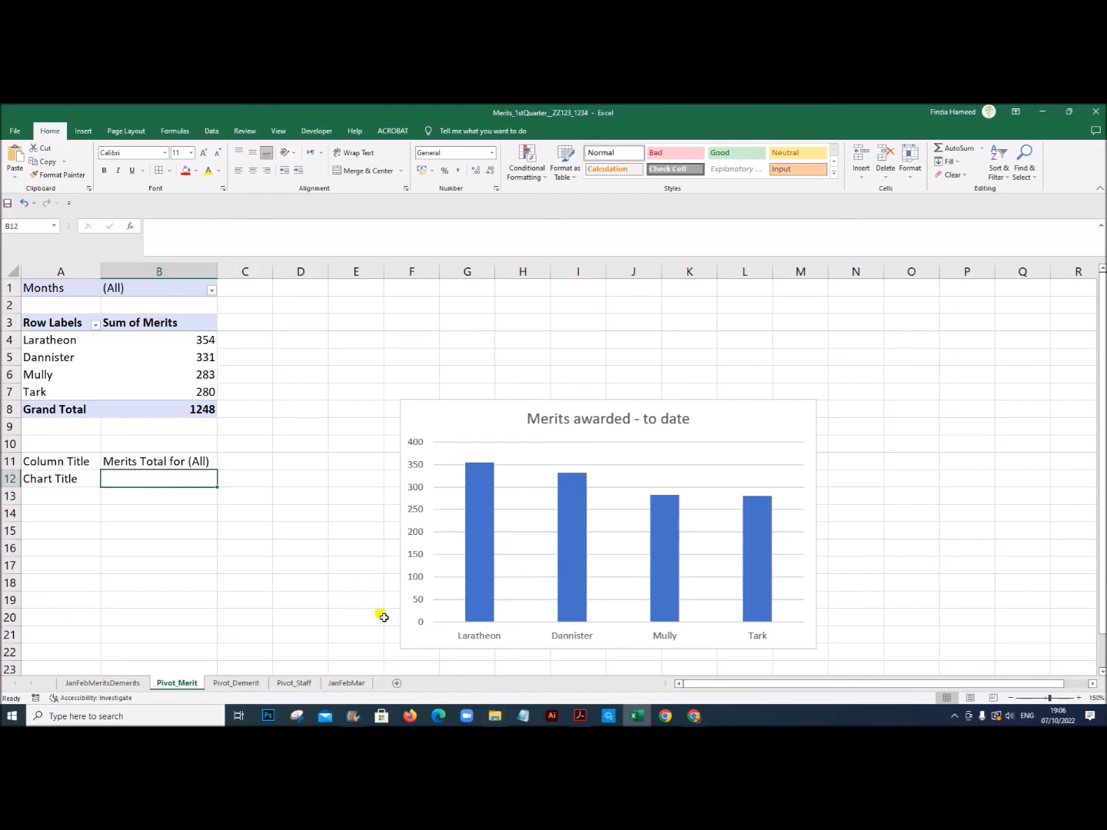
{"action": "left_click", "coordinate": [582, 716]}
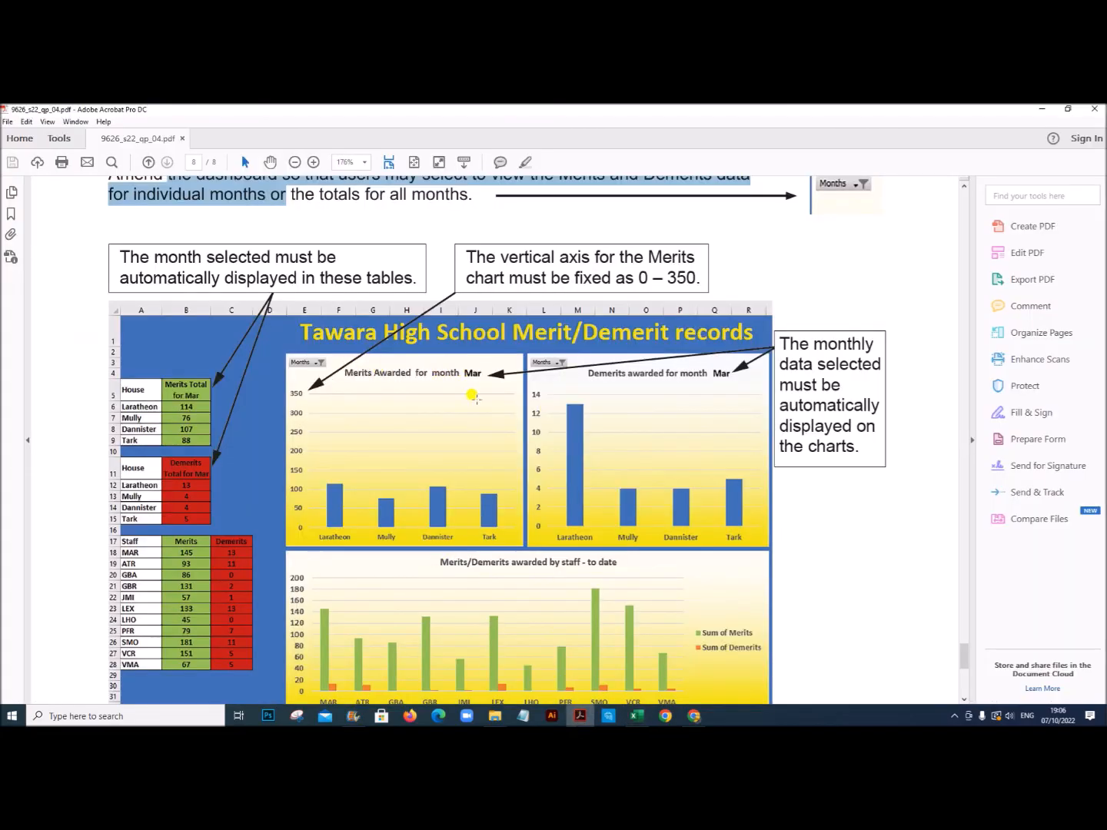
{"action": "left_click", "coordinate": [637, 716]}
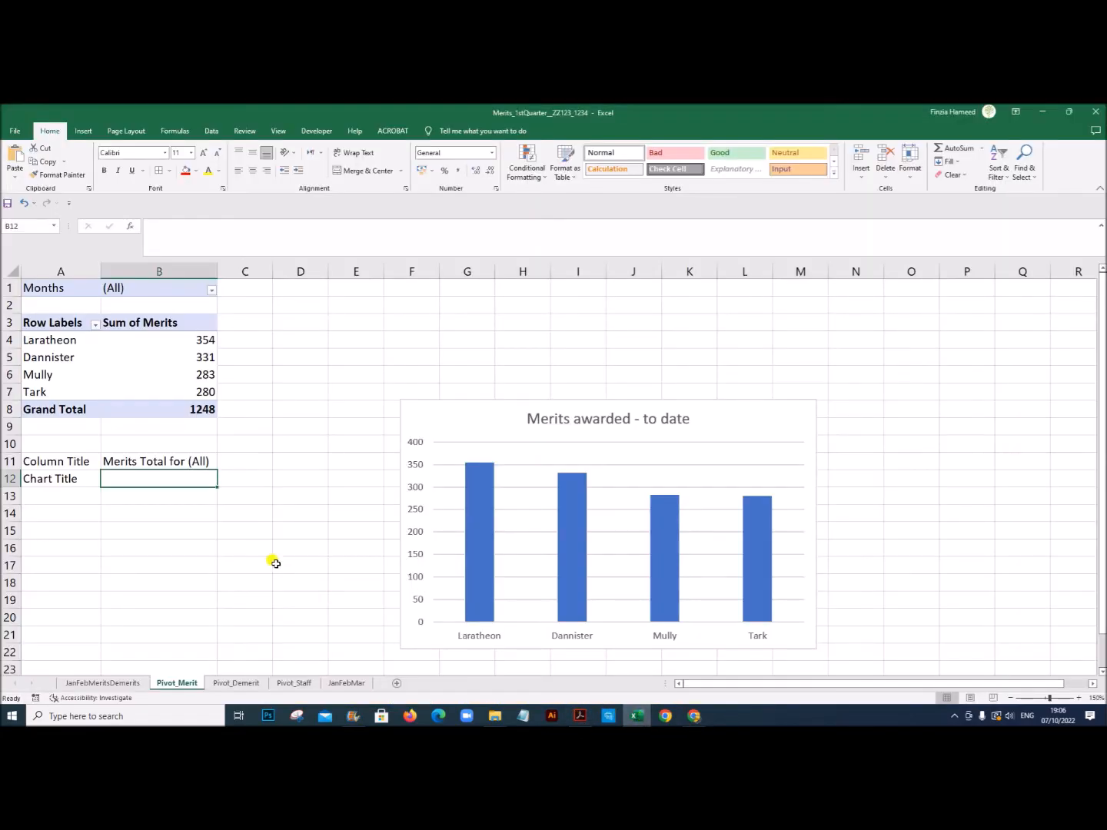
{"action": "type", "text": "="}
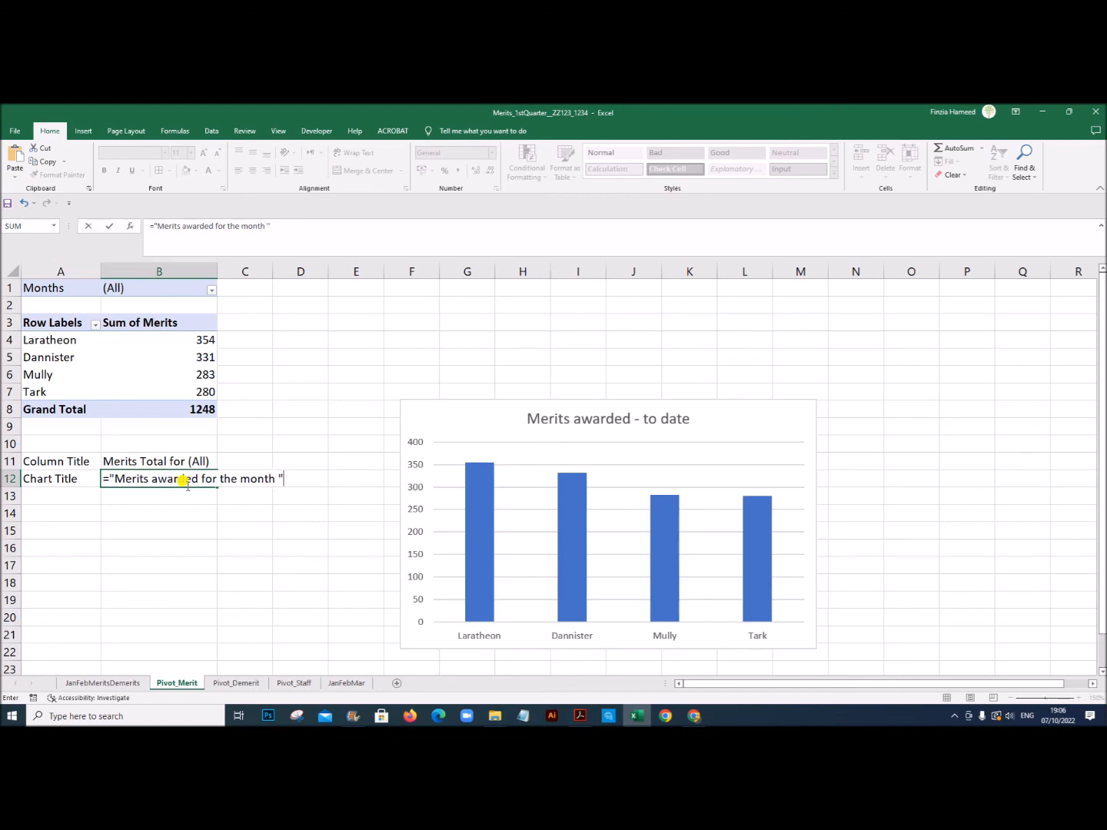
{"action": "left_click", "coordinate": [165, 290]}
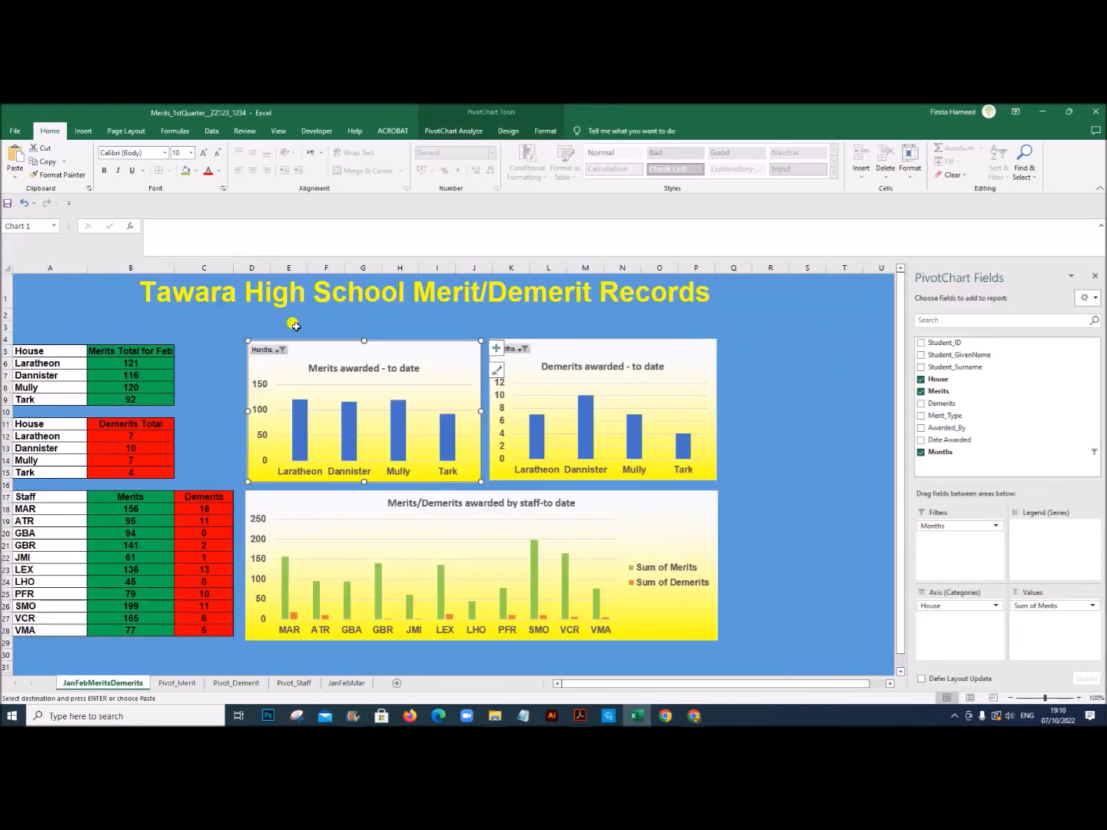
Step: Link the title of the dashboard's Merits awarded chart to cell B12 on the Pivot_Merit sheet
{"action": "left_click", "coordinate": [338, 364]}
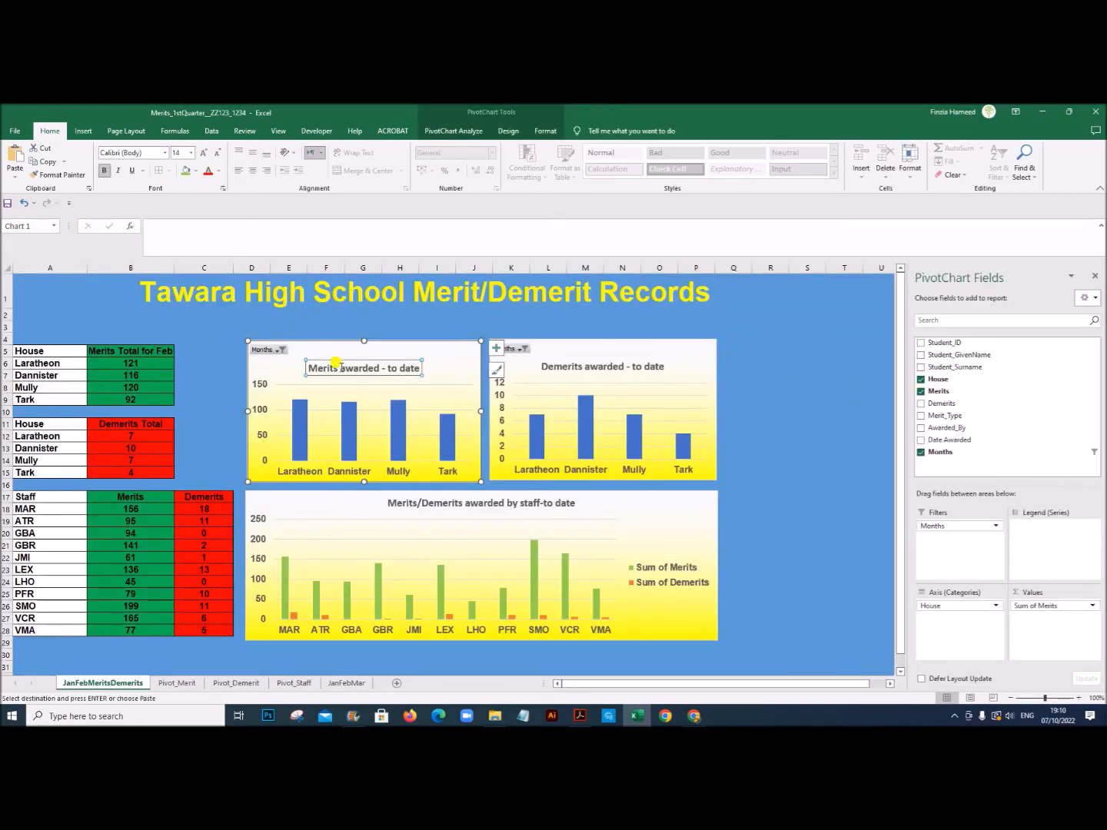
{"action": "left_click", "coordinate": [162, 224]}
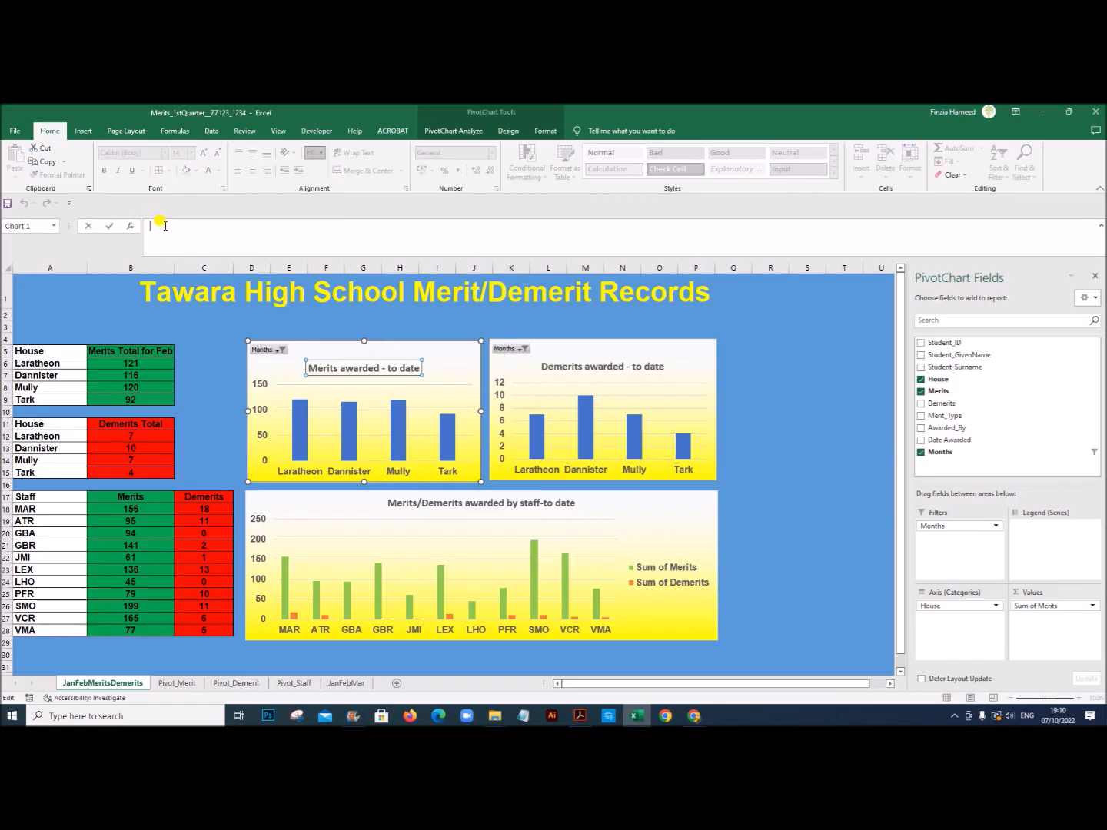
{"action": "type", "text": "="}
{"action": "left_click", "coordinate": [175, 682]}
{"action": "left_click", "coordinate": [143, 478]}
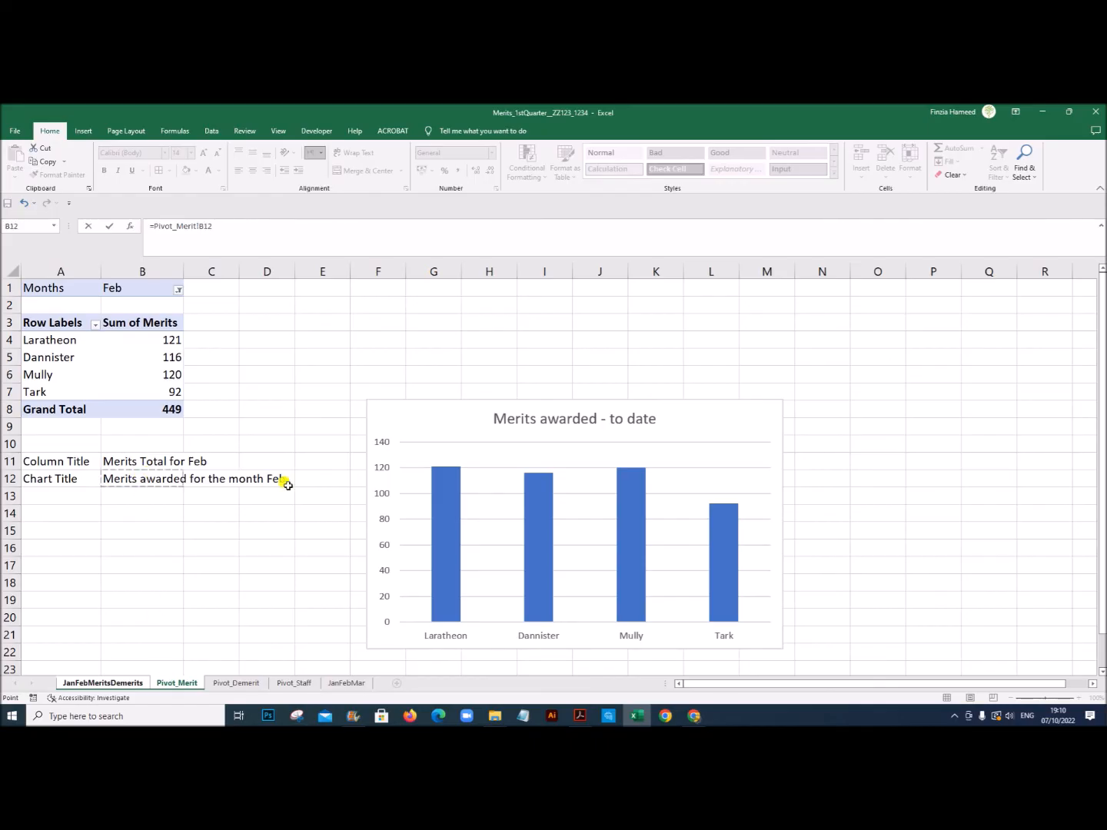
{"action": "key", "text": "Return"}
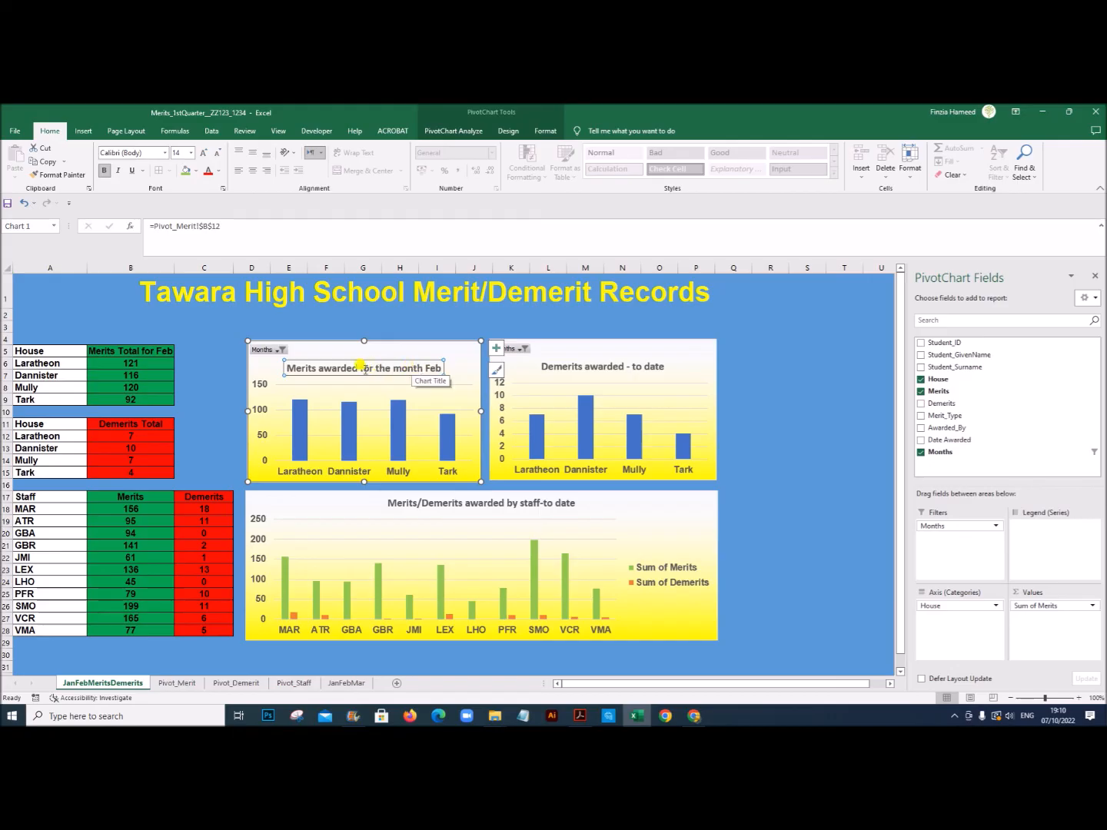
Step: Test the linked title by filtering the Merits awarded chart to Jan and then to Mar
{"action": "left_click", "coordinate": [280, 350]}
{"action": "left_click", "coordinate": [162, 383]}
{"action": "left_click", "coordinate": [205, 493]}
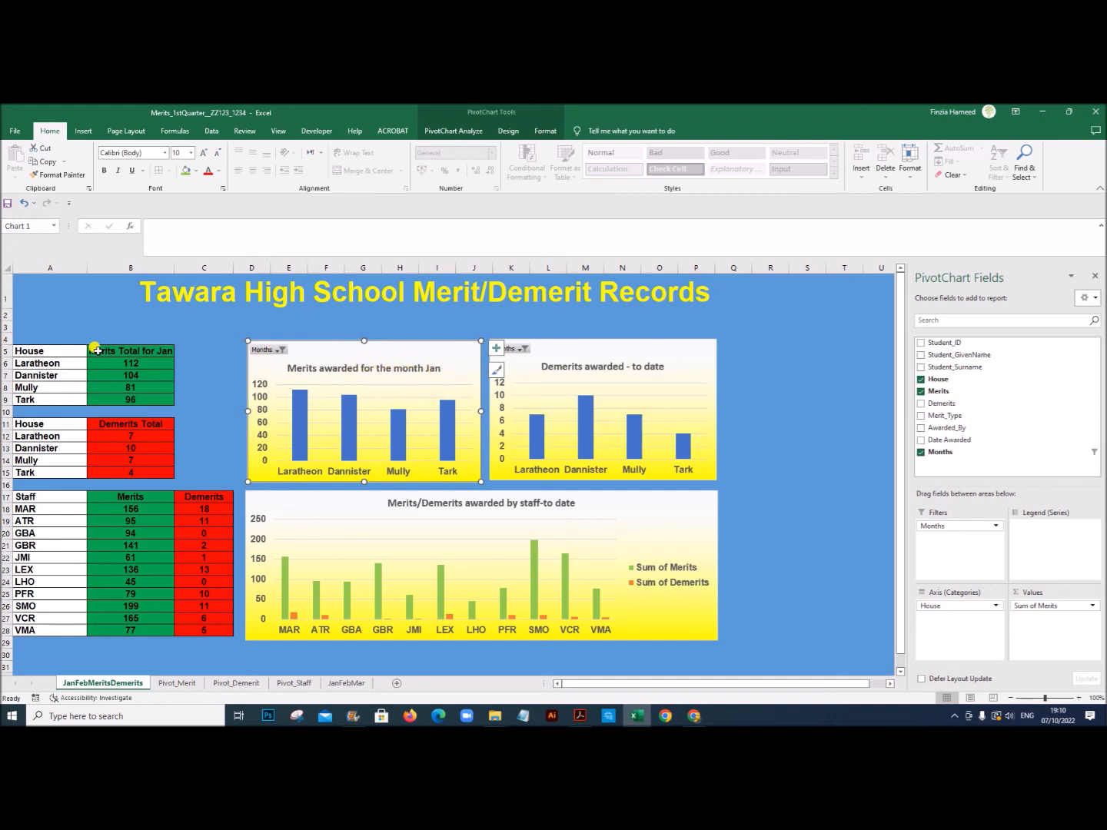
{"action": "left_click", "coordinate": [281, 351]}
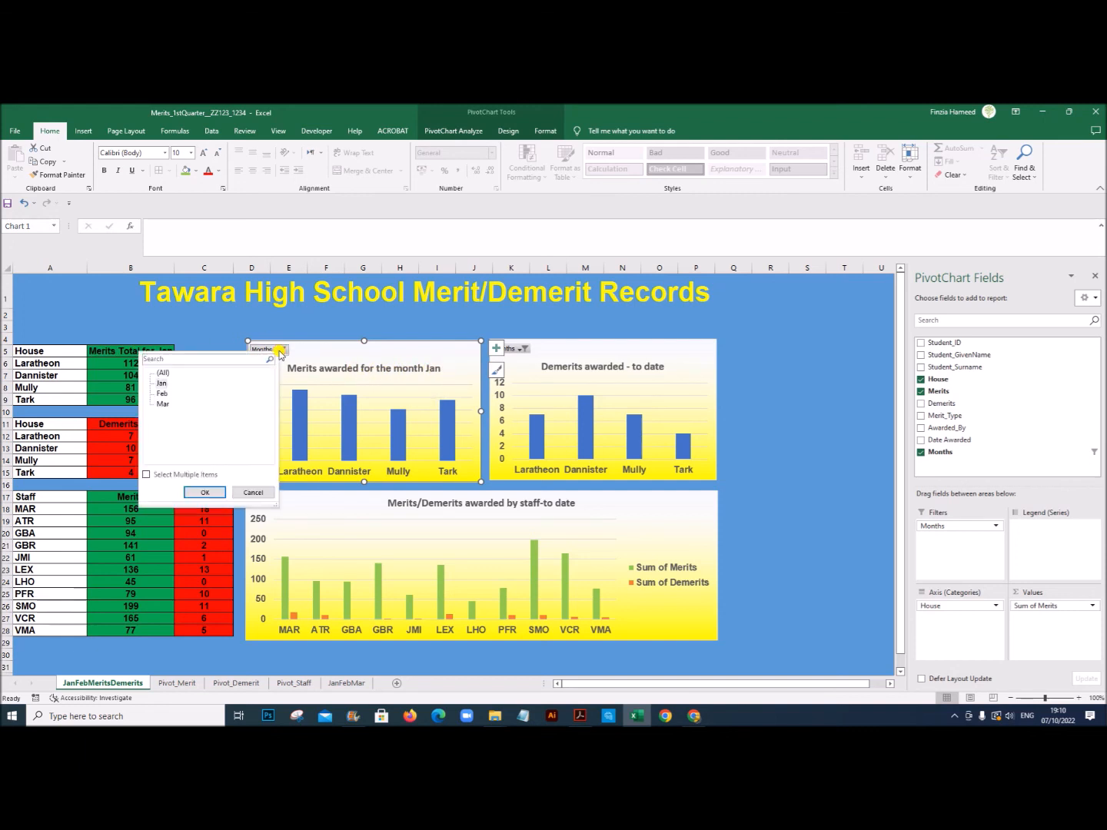
{"action": "left_click", "coordinate": [163, 404]}
{"action": "left_click", "coordinate": [204, 492]}
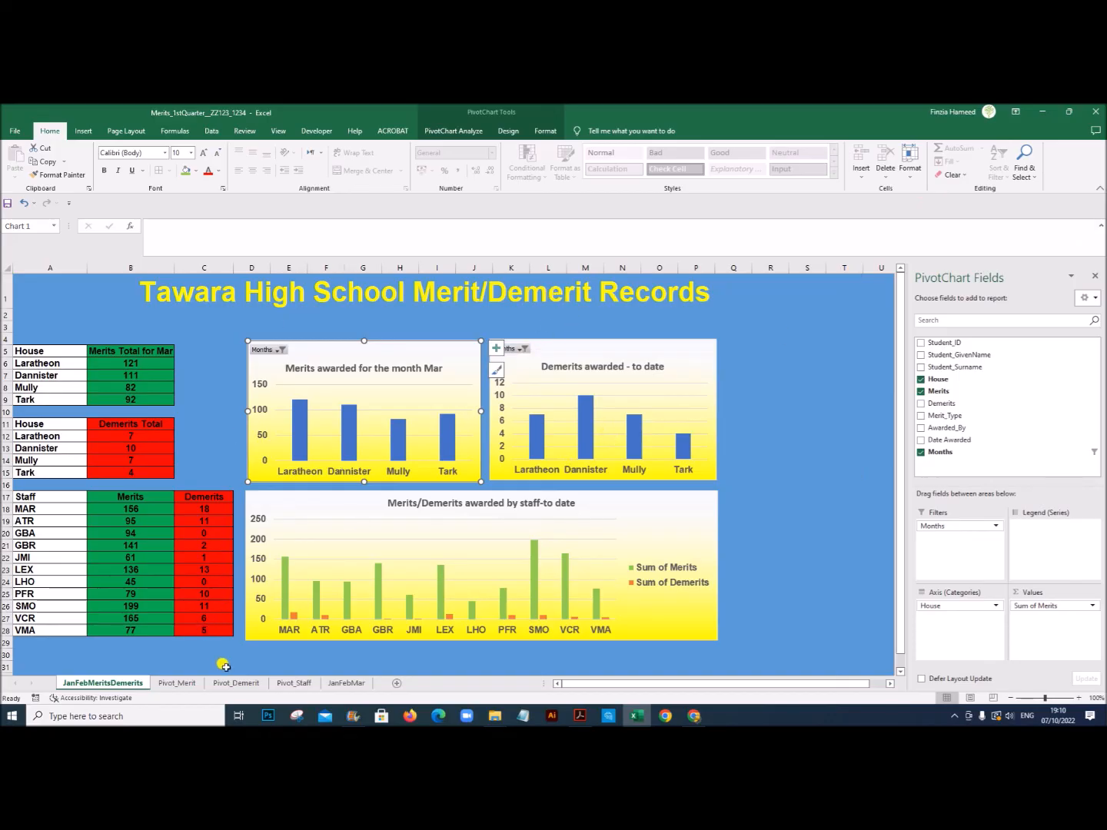
Step: Copy the title labels and formulas in A11:B12 of Pivot_Merit and paste them as formulas at A13 of Pivot_Demerit
{"action": "left_click", "coordinate": [234, 684]}
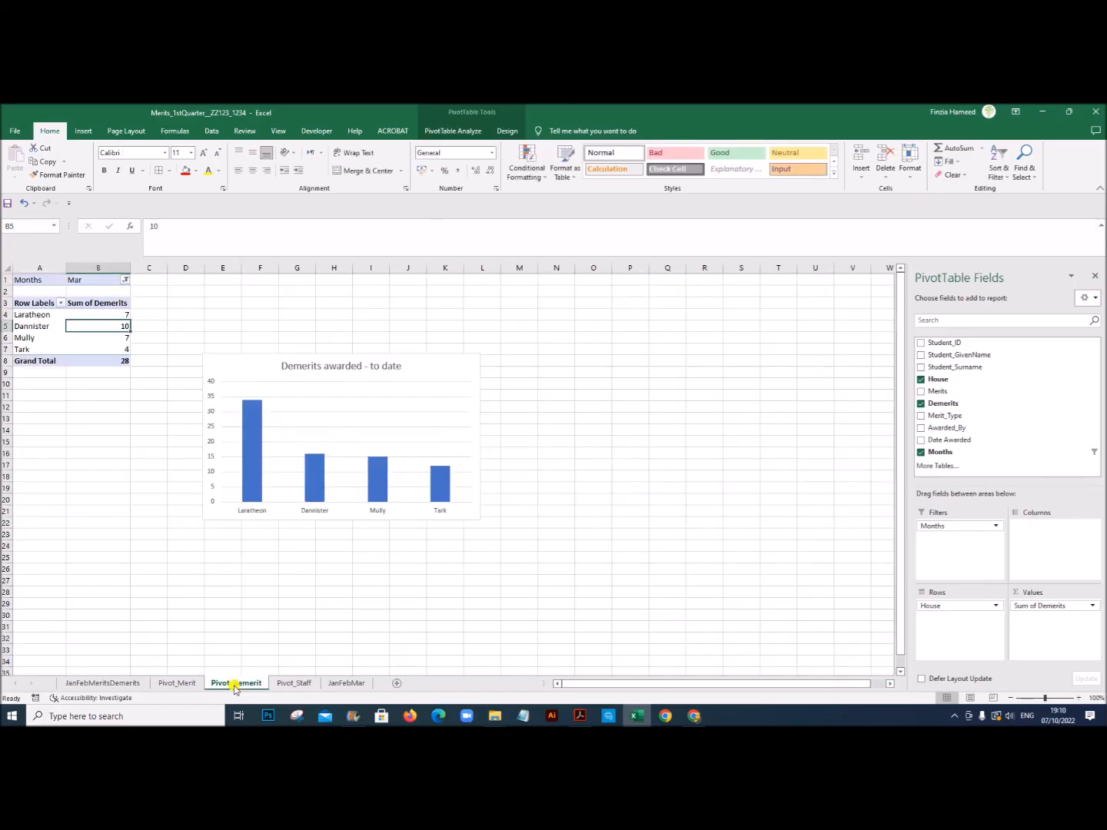
{"action": "left_click", "coordinate": [89, 420]}
{"action": "mouse_move", "coordinate": [90, 318]}
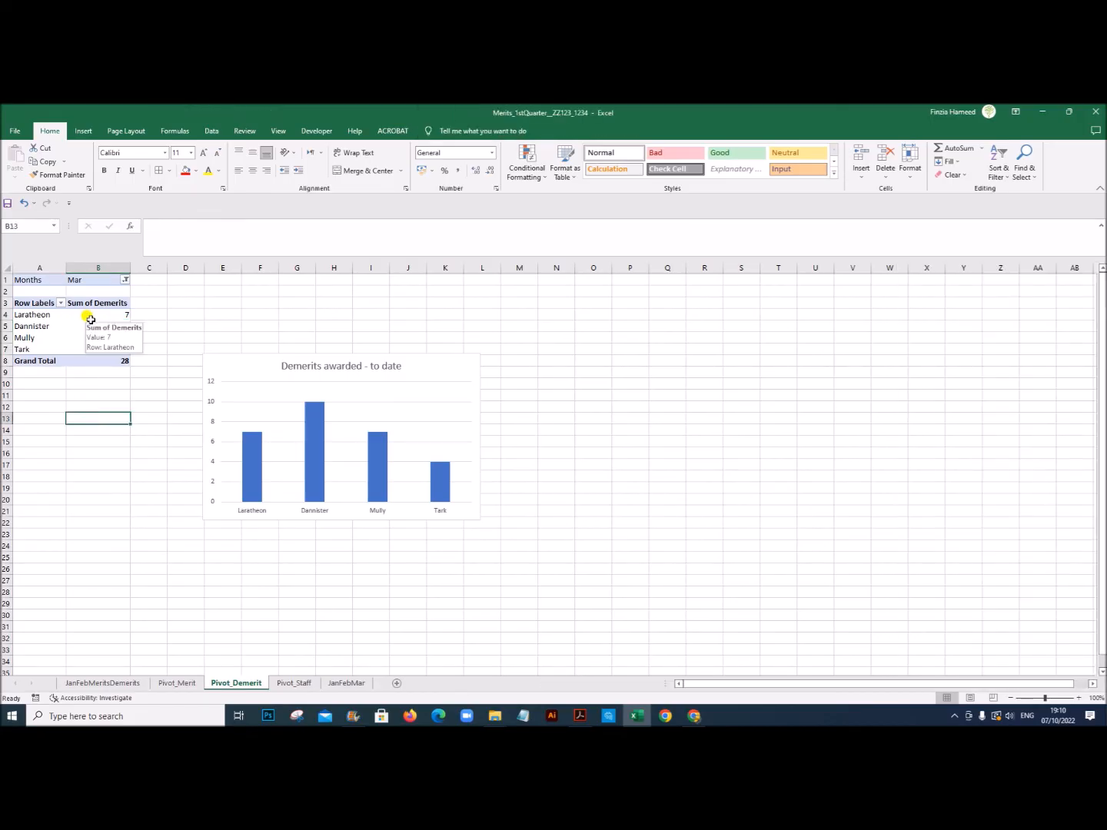
{"action": "left_click", "coordinate": [159, 683]}
{"action": "left_click_drag", "start_coordinate": [70, 465], "coordinate": [153, 480]}
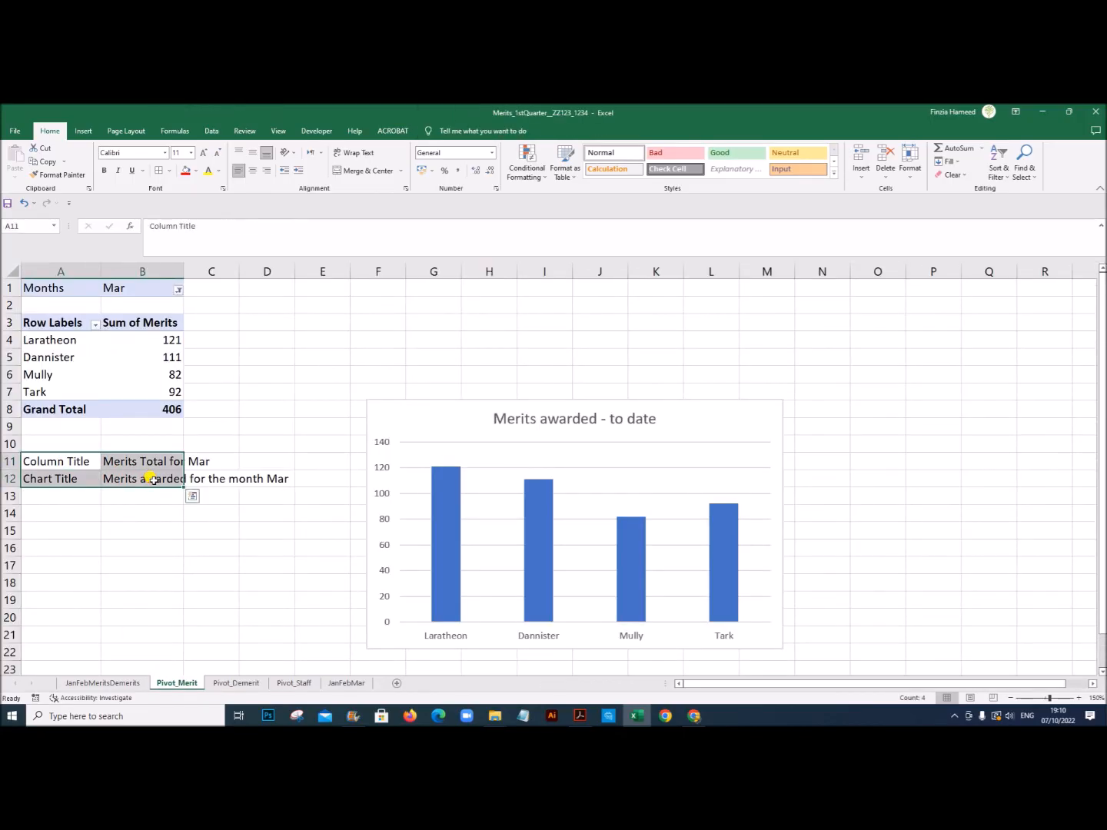
{"action": "key", "text": "ctrl+c"}
{"action": "left_click", "coordinate": [221, 681]}
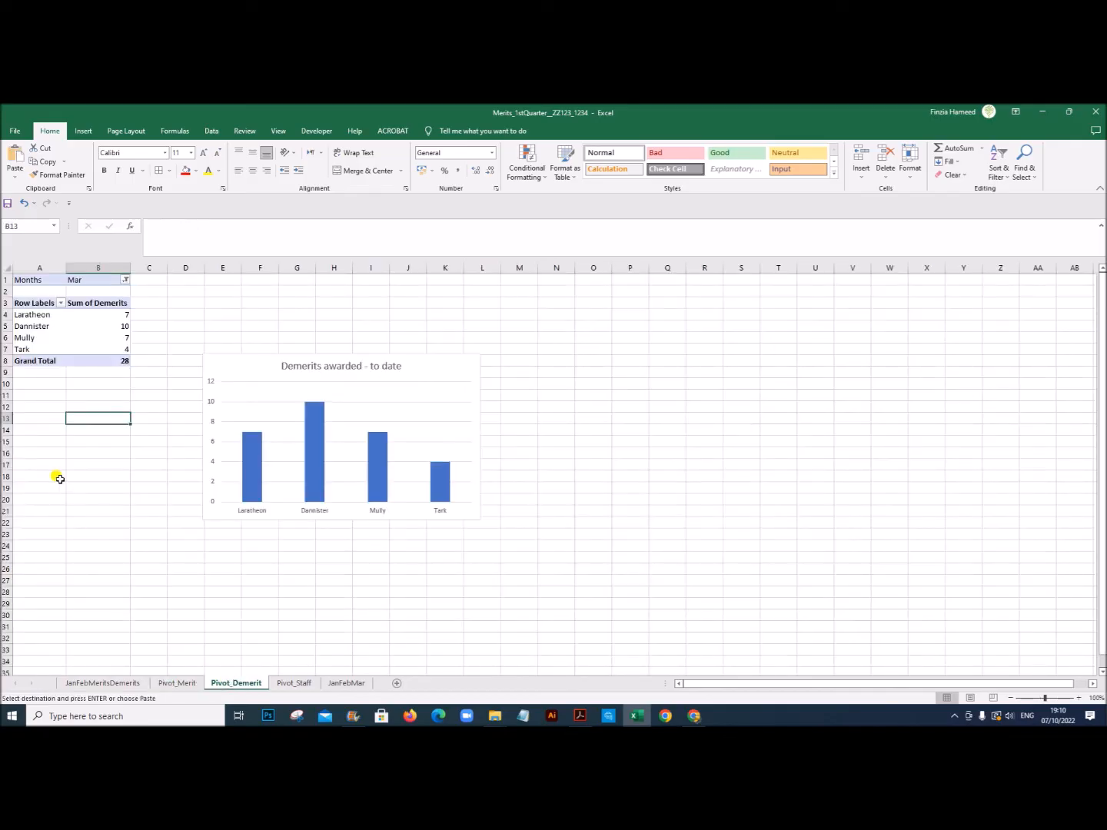
{"action": "left_click", "coordinate": [37, 421]}
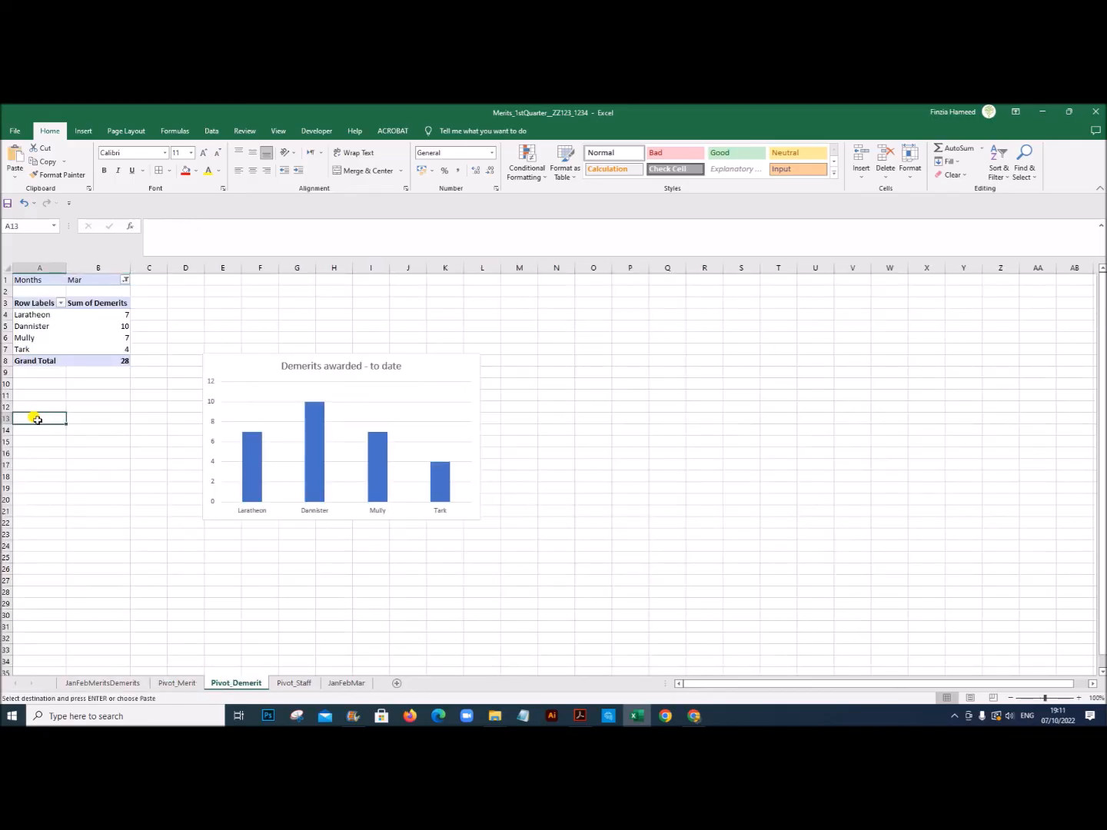
{"action": "right_click", "coordinate": [37, 420]}
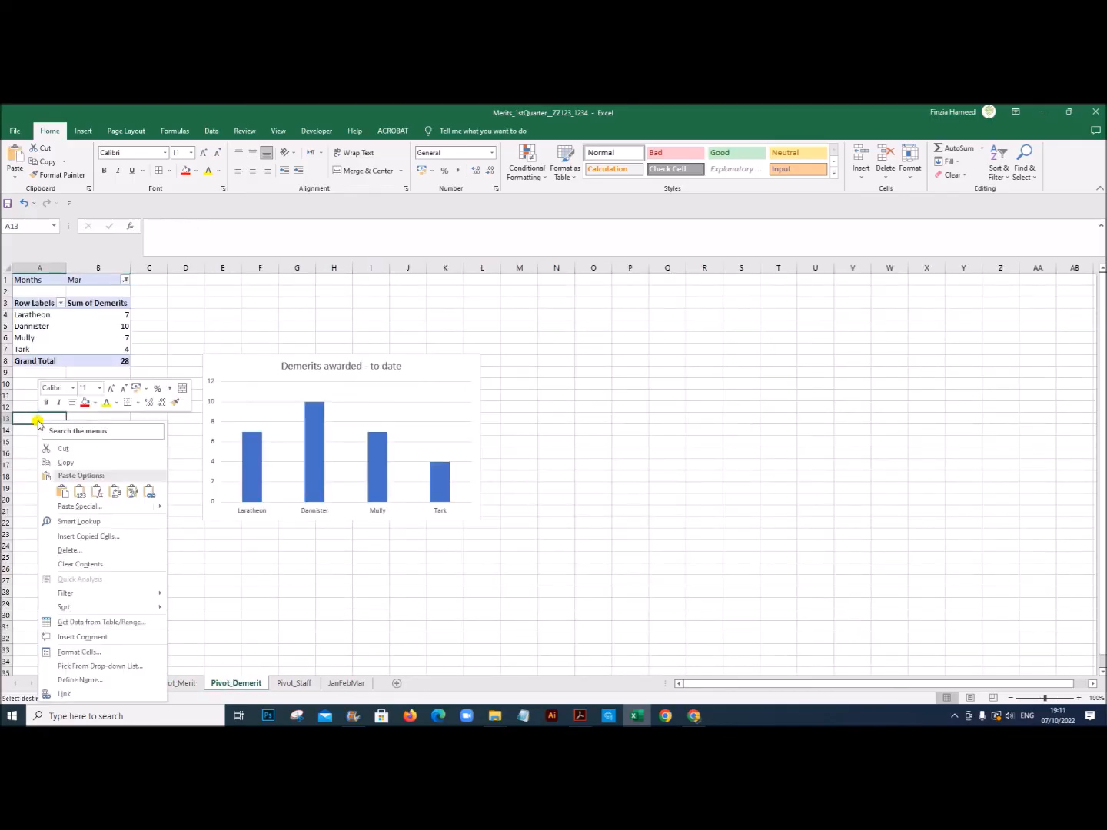
{"action": "left_click", "coordinate": [97, 492]}
Step: Autofit column B on the Pivot_Demerit sheet to the pasted title texts
{"action": "left_click", "coordinate": [98, 419]}
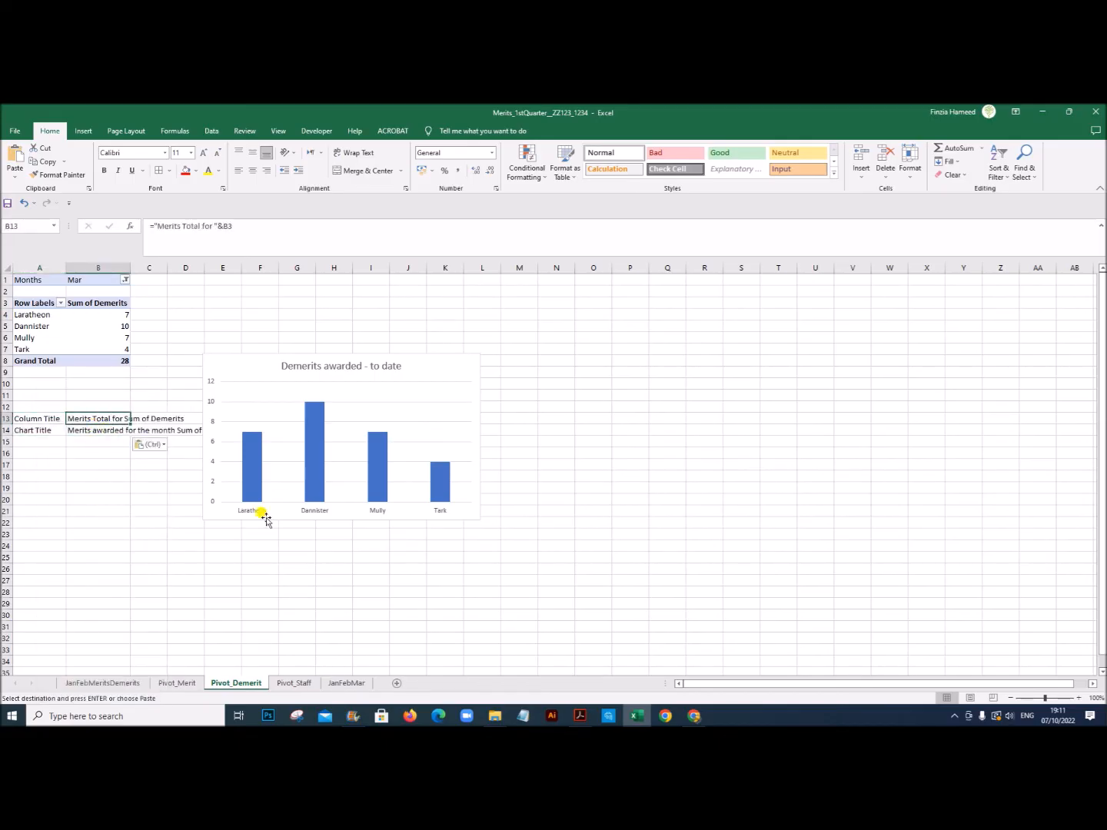
{"action": "left_click", "coordinate": [1079, 698]}
{"action": "left_click", "coordinate": [1079, 698]}
{"action": "left_click", "coordinate": [1080, 698]}
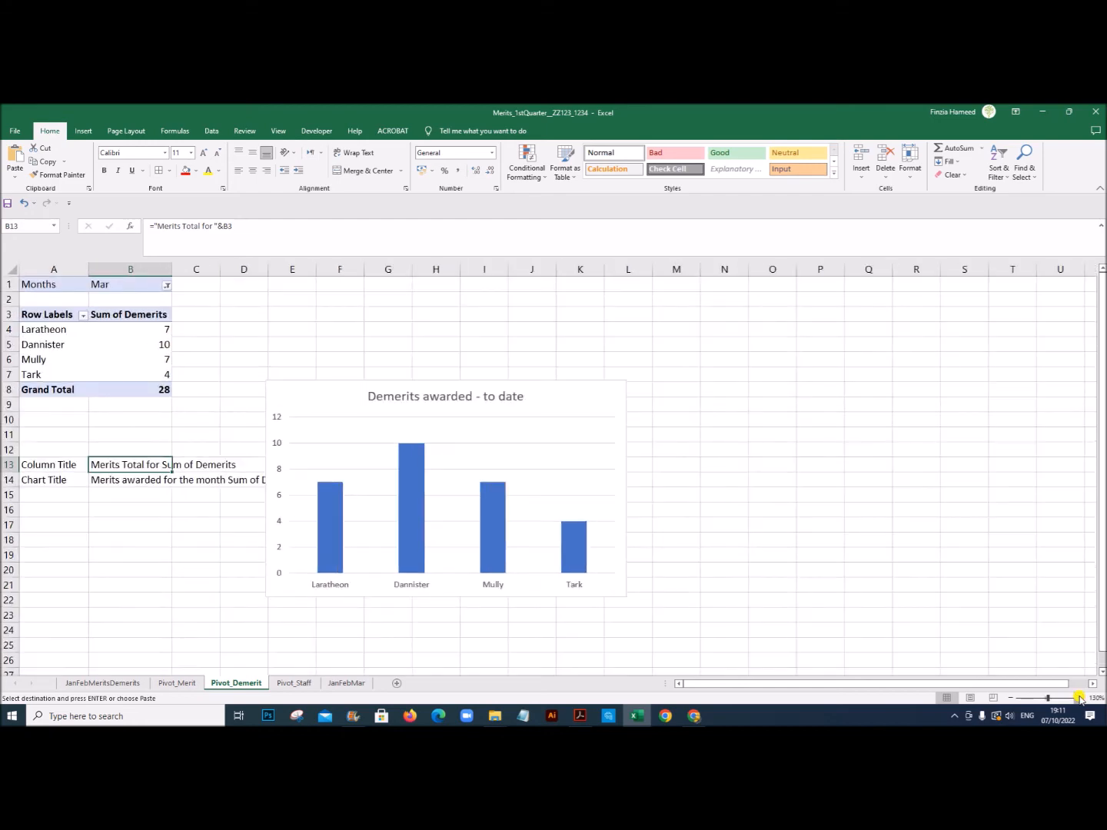
{"action": "left_click", "coordinate": [1079, 698]}
{"action": "left_click", "coordinate": [127, 516]}
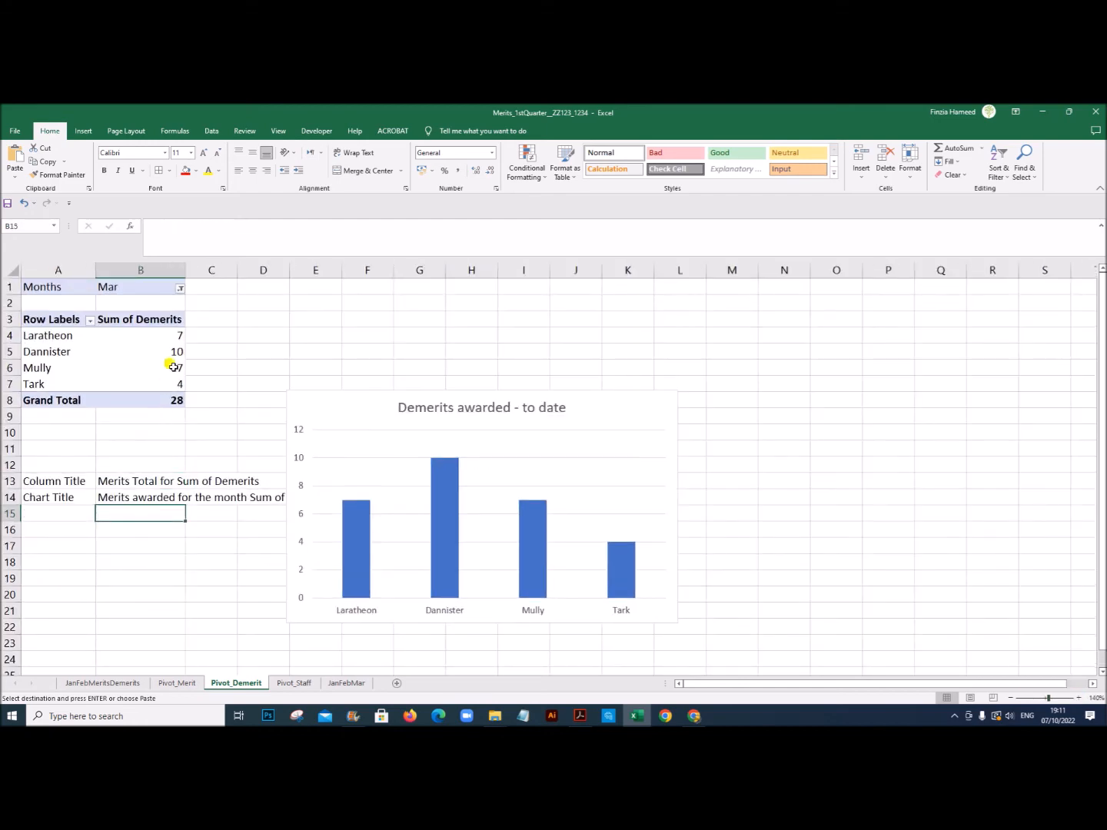
{"action": "double_click", "coordinate": [185, 268]}
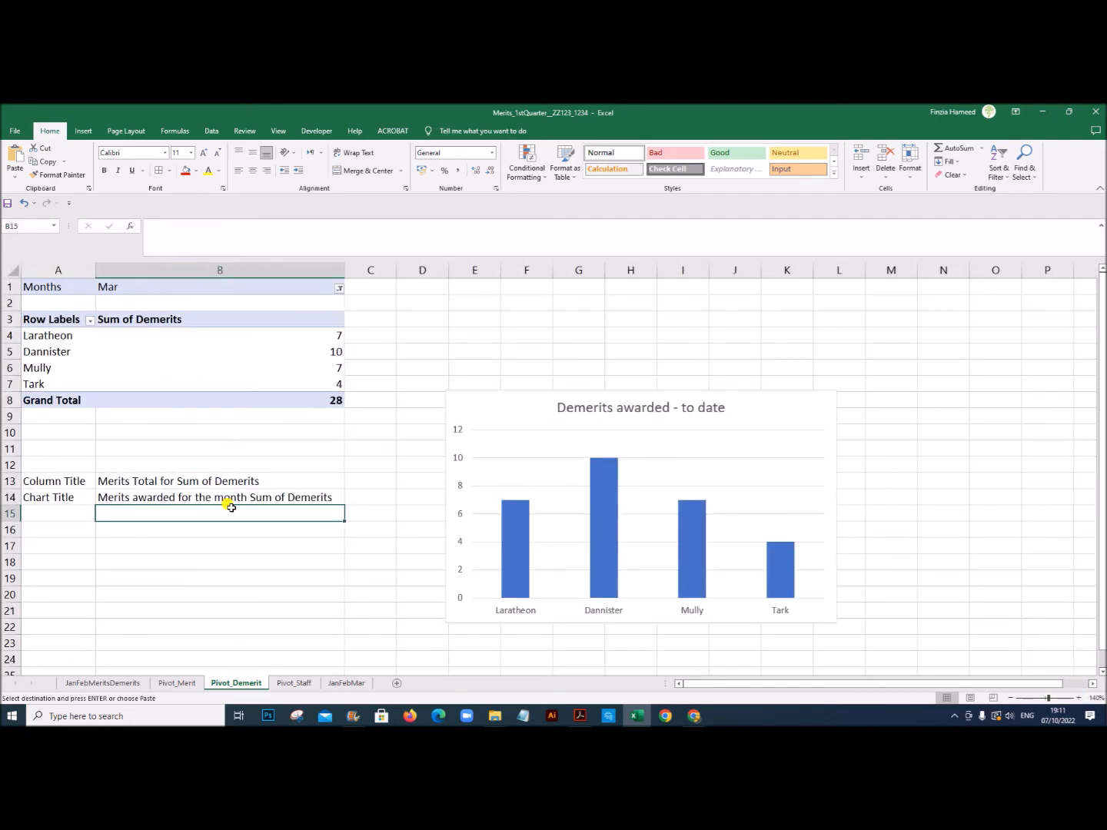
Step: Correct the Column Title formula in B13 of Pivot_Demerit to reference the month in B1
{"action": "left_click", "coordinate": [221, 482]}
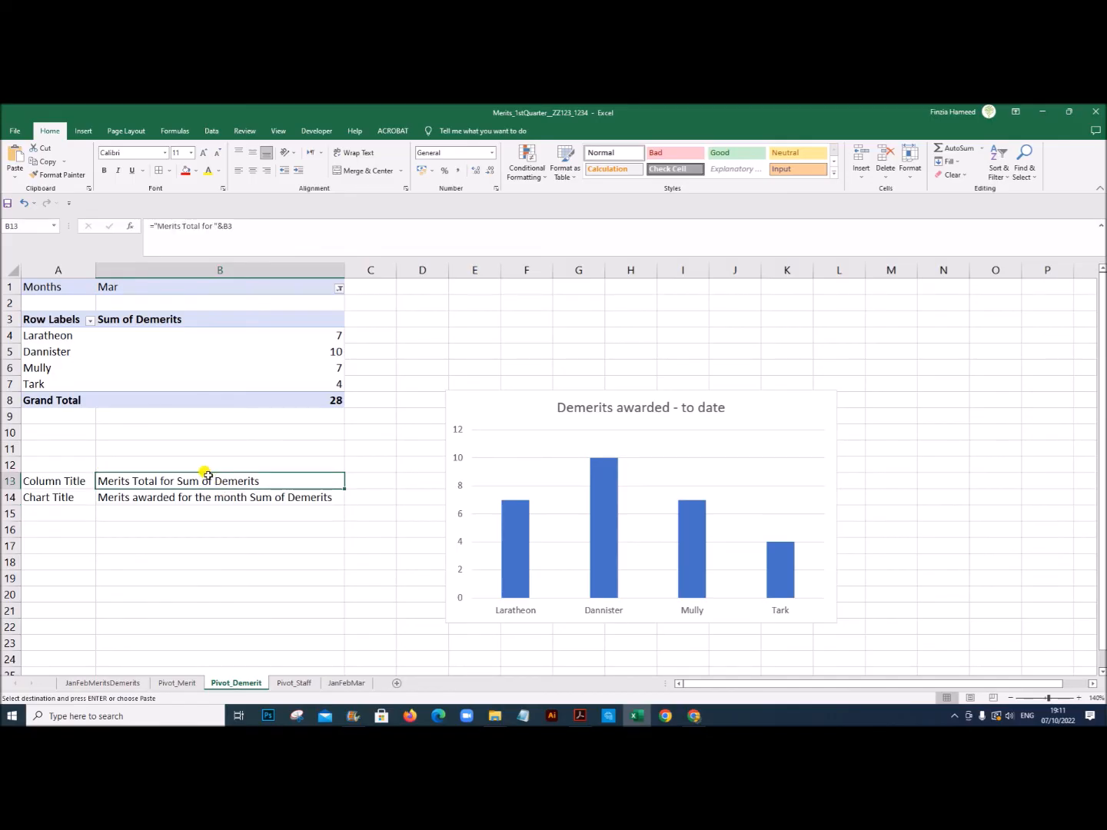
{"action": "double_click", "coordinate": [227, 226]}
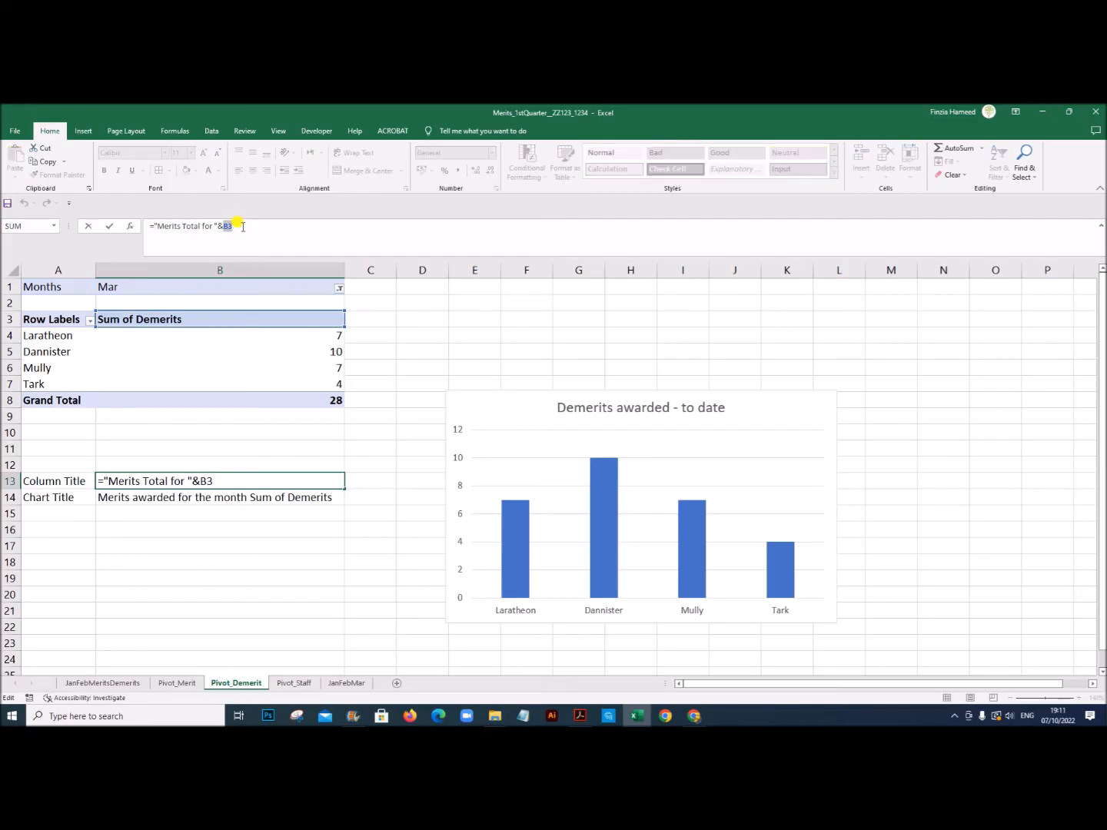
{"action": "key", "text": "BackSpace"}
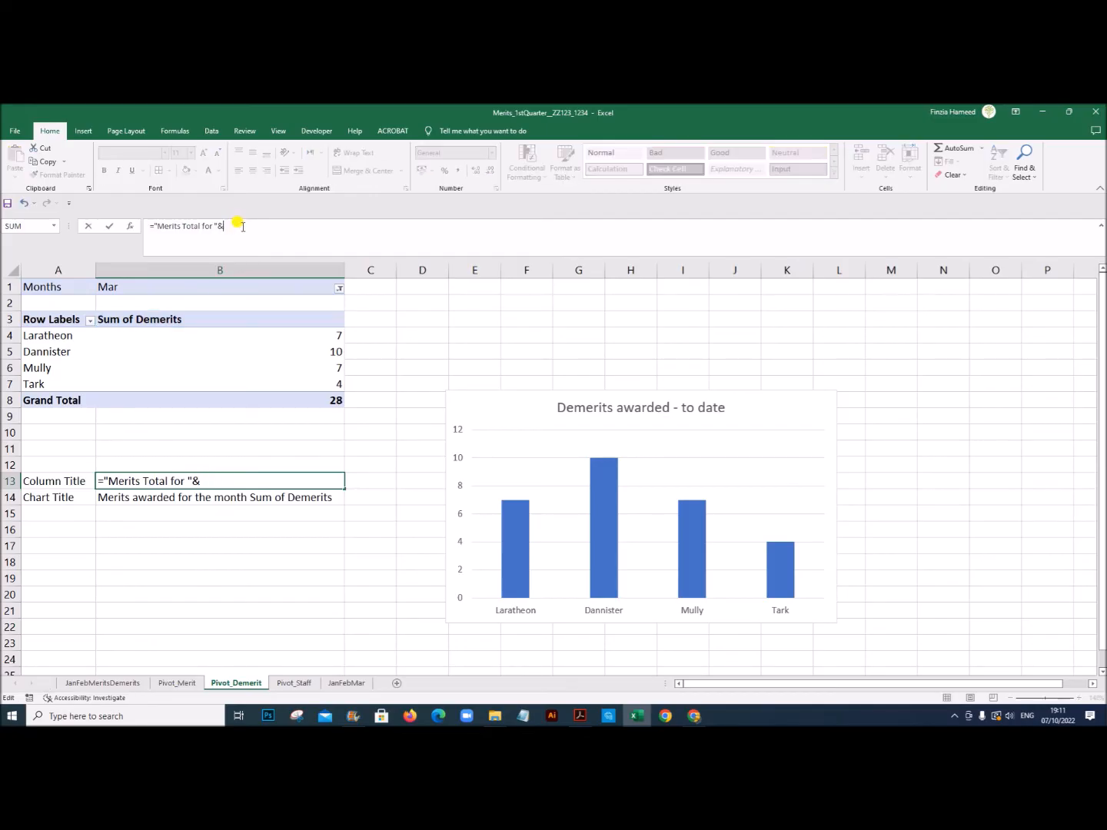
{"action": "left_click", "coordinate": [296, 288]}
{"action": "key", "text": "Return"}
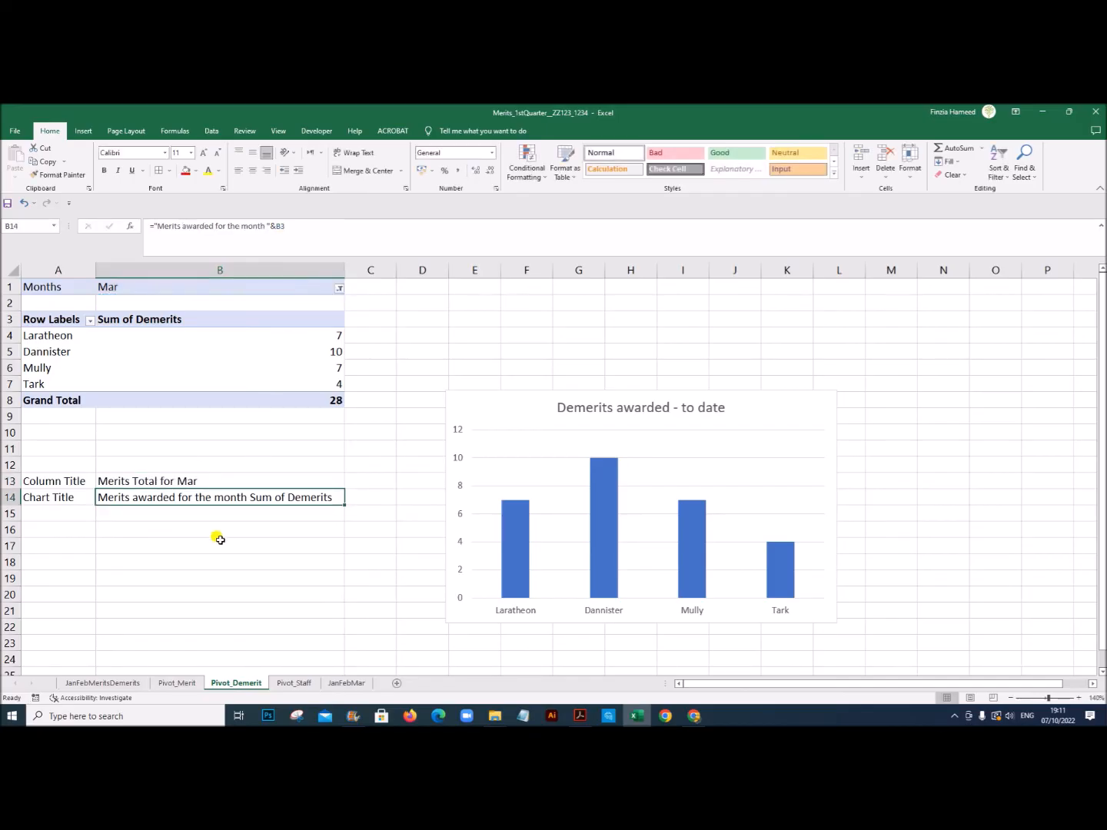
Step: Correct the Chart Title formula in B14 to reference the month in B1, and return to the JanFebMeritsDemerits dashboard
{"action": "double_click", "coordinate": [179, 498]}
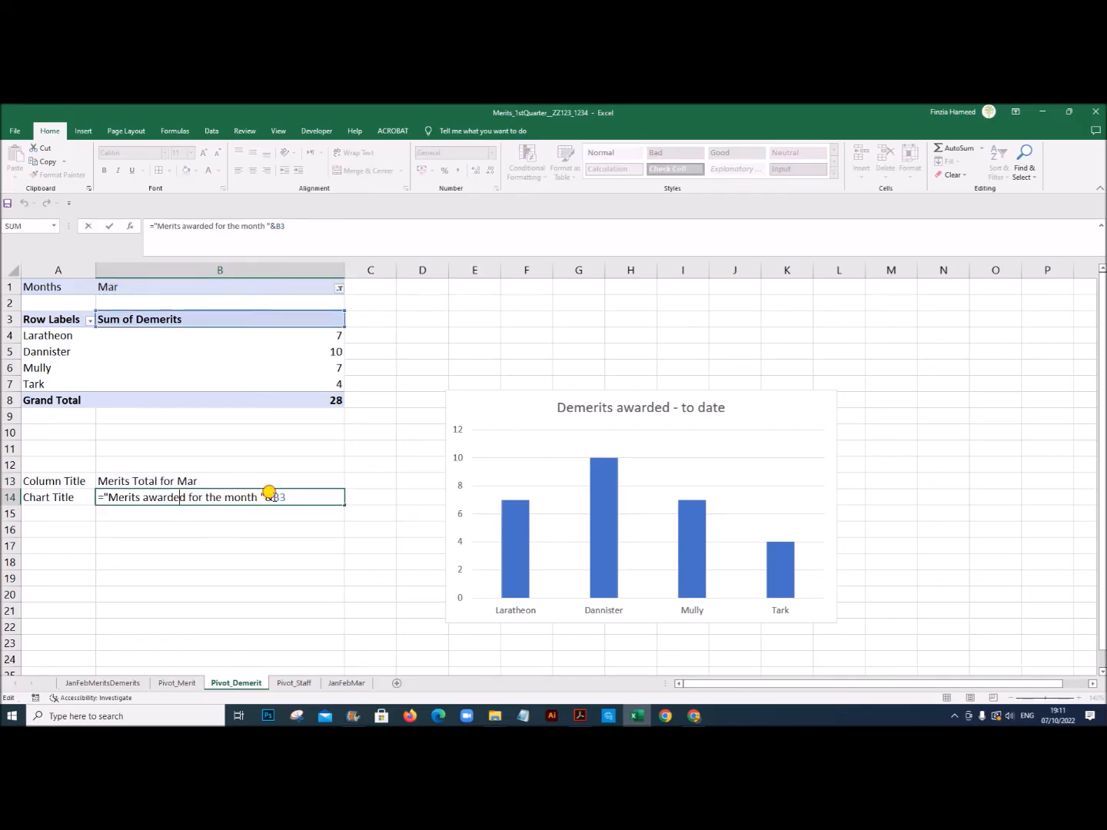
{"action": "double_click", "coordinate": [278, 497]}
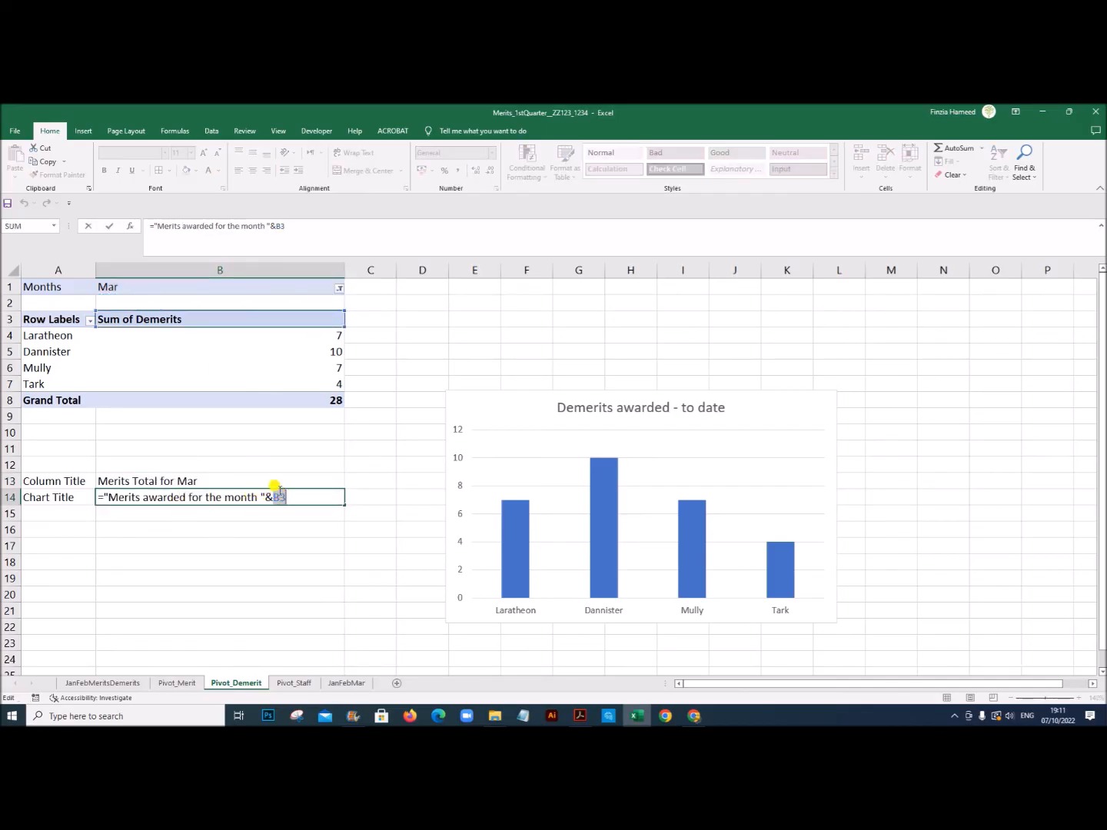
{"action": "left_click", "coordinate": [136, 287]}
{"action": "key", "text": "Return"}
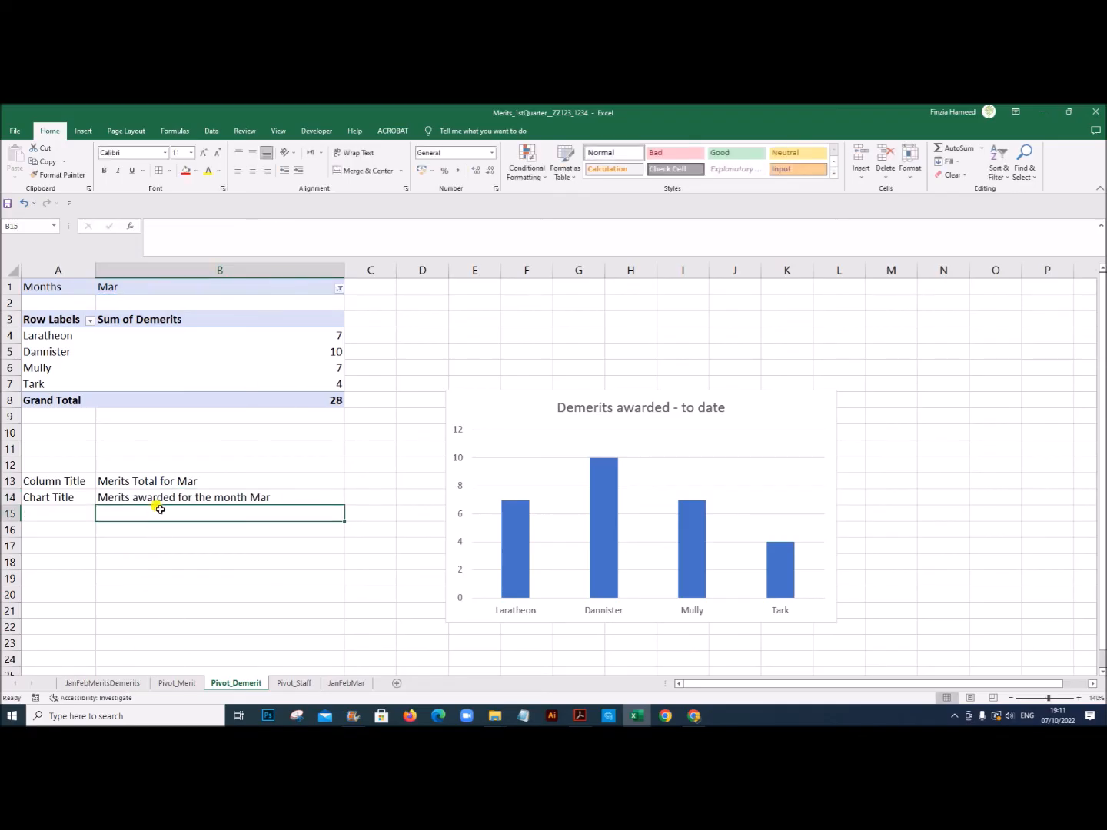
{"action": "left_click", "coordinate": [114, 683]}
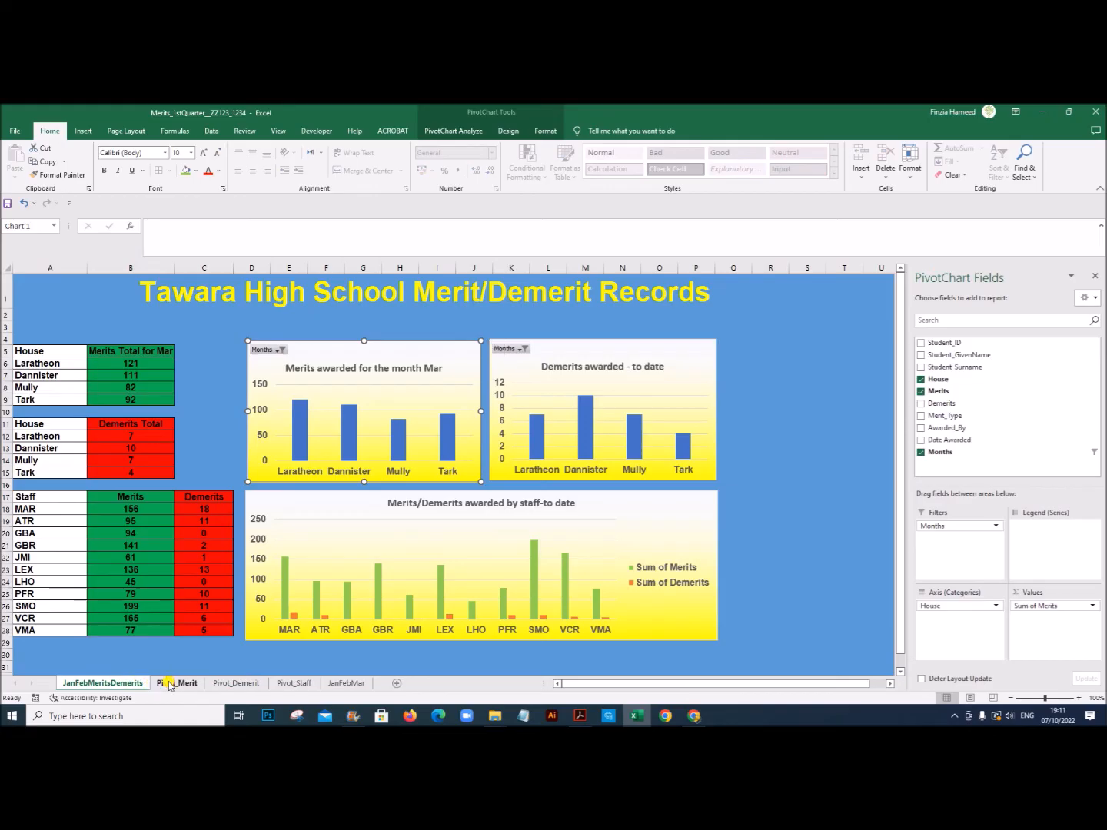
Step: Reword the Column Title formula in B13 of Pivot_Demerit to ="Demerits Total for "&B1
{"action": "left_click", "coordinate": [177, 684]}
{"action": "left_click", "coordinate": [236, 684]}
{"action": "left_click", "coordinate": [163, 480]}
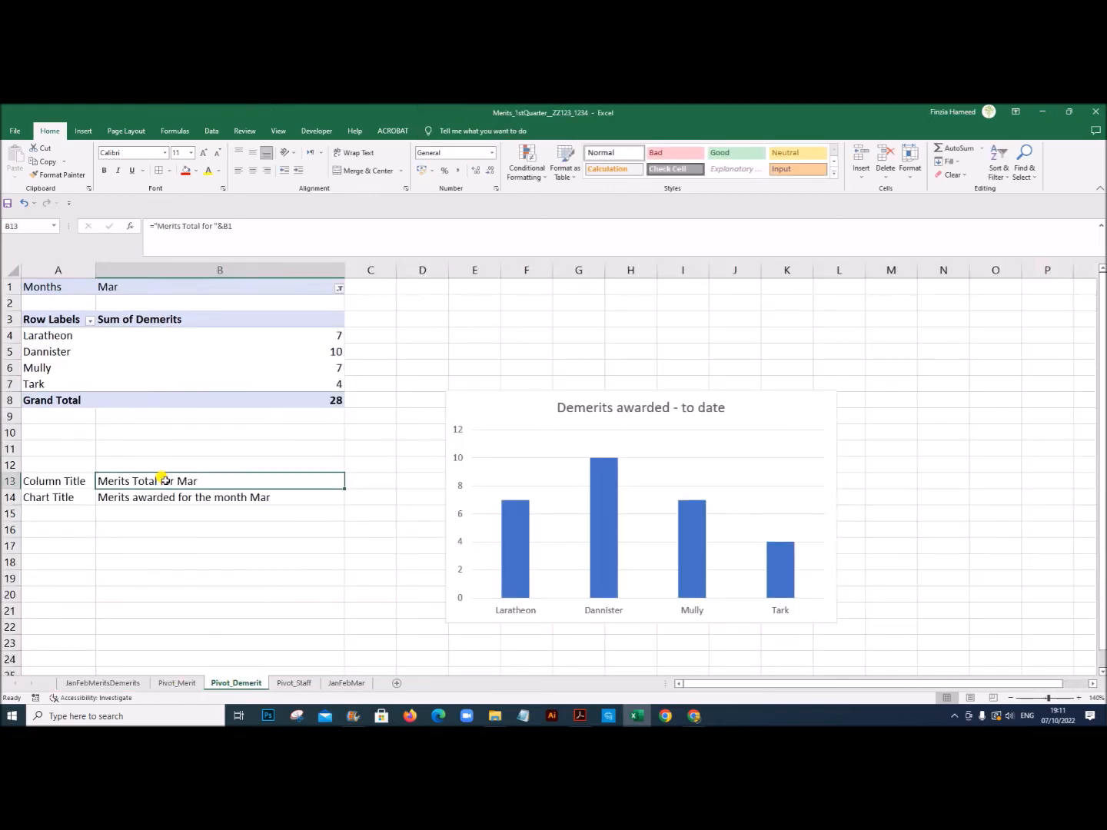
{"action": "double_click", "coordinate": [108, 478]}
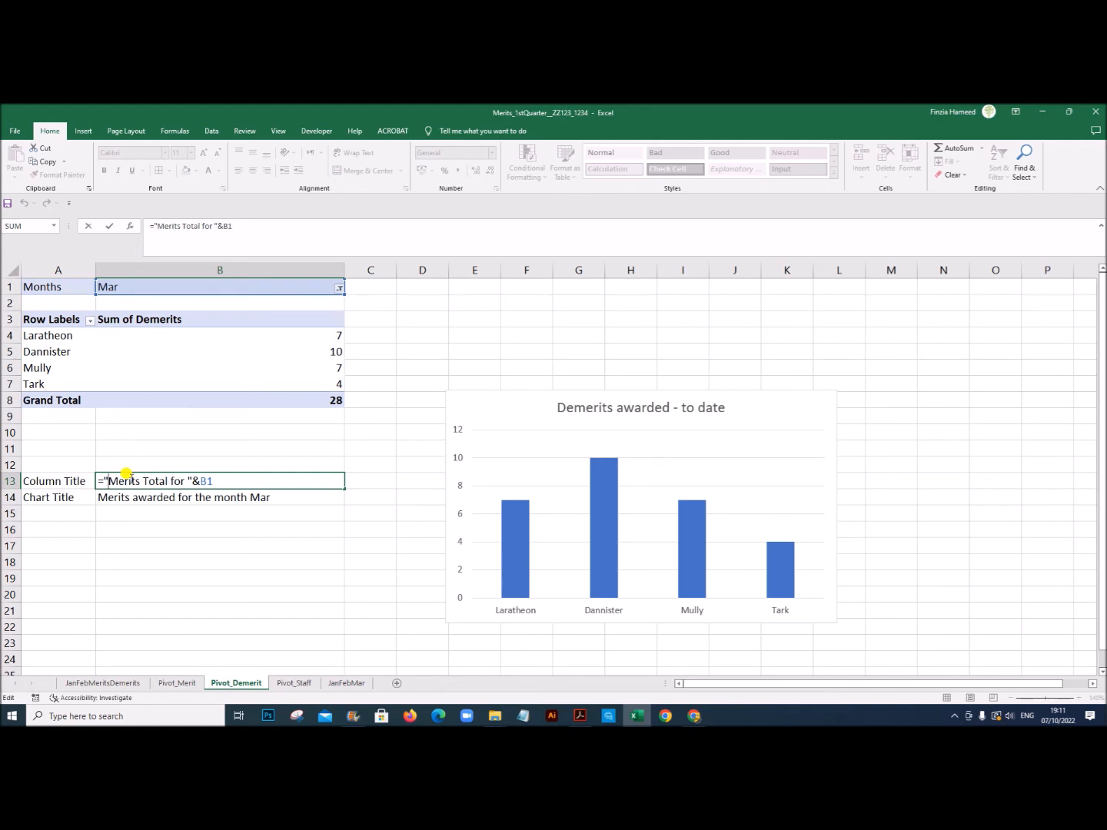
{"action": "type", "text": "De"}
{"action": "key", "text": "Delete"}
{"action": "type", "text": "m"}
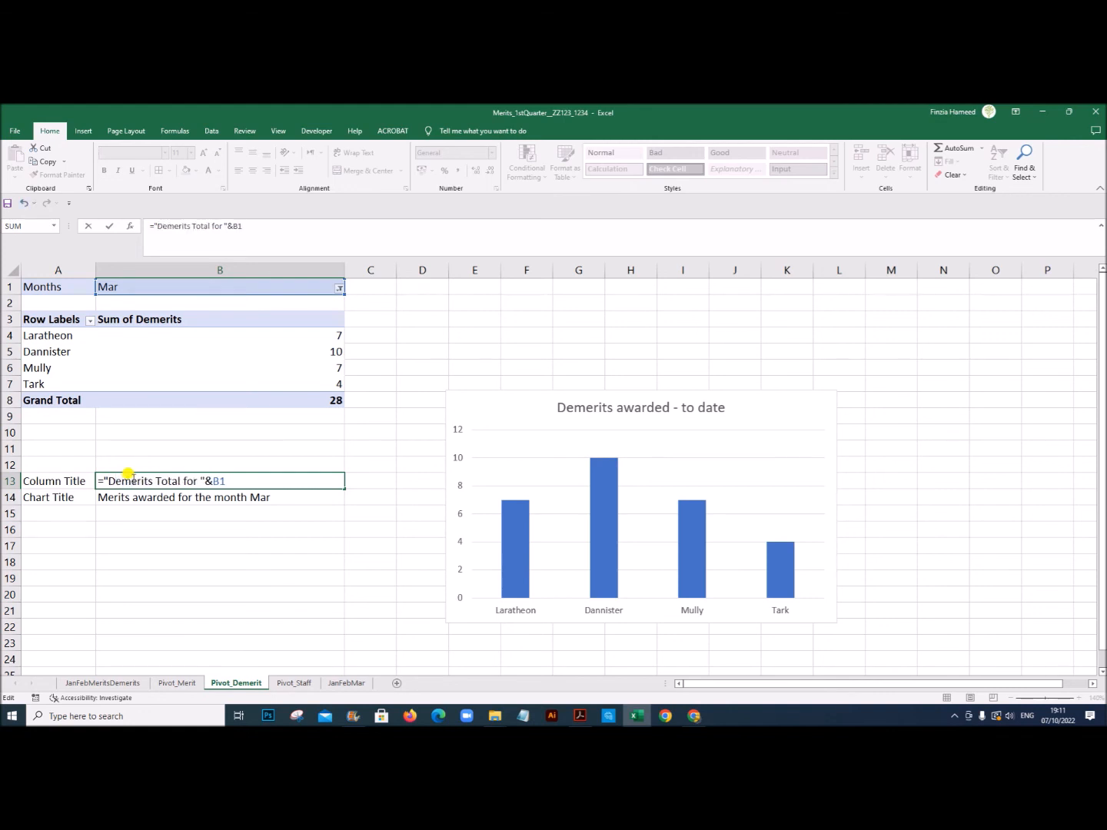
Step: Reword the Chart Title formula in B14 of Pivot_Demerit so its text begins "Demerits awarded for the month "
{"action": "left_click", "coordinate": [125, 498]}
{"action": "double_click", "coordinate": [118, 496]}
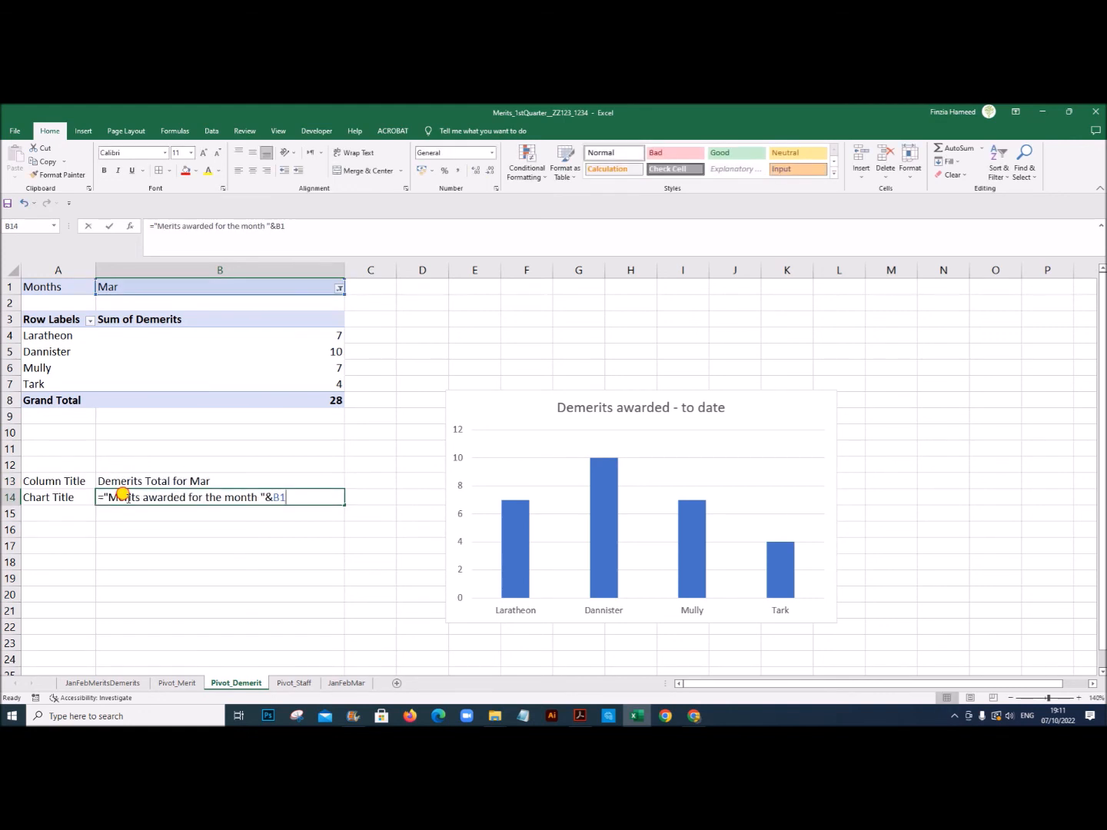
{"action": "left_click", "coordinate": [108, 496]}
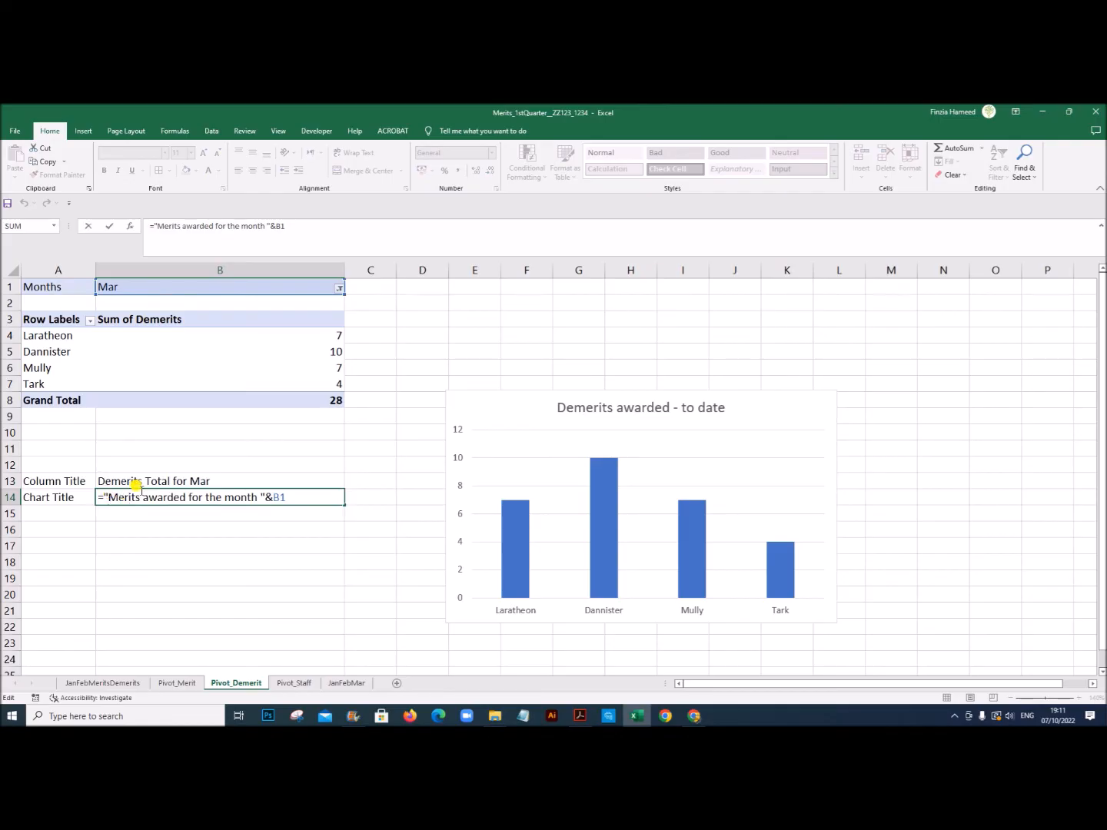
{"action": "type", "text": "De"}
{"action": "key", "text": "Delete"}
{"action": "type", "text": "m"}
{"action": "left_click", "coordinate": [139, 556]}
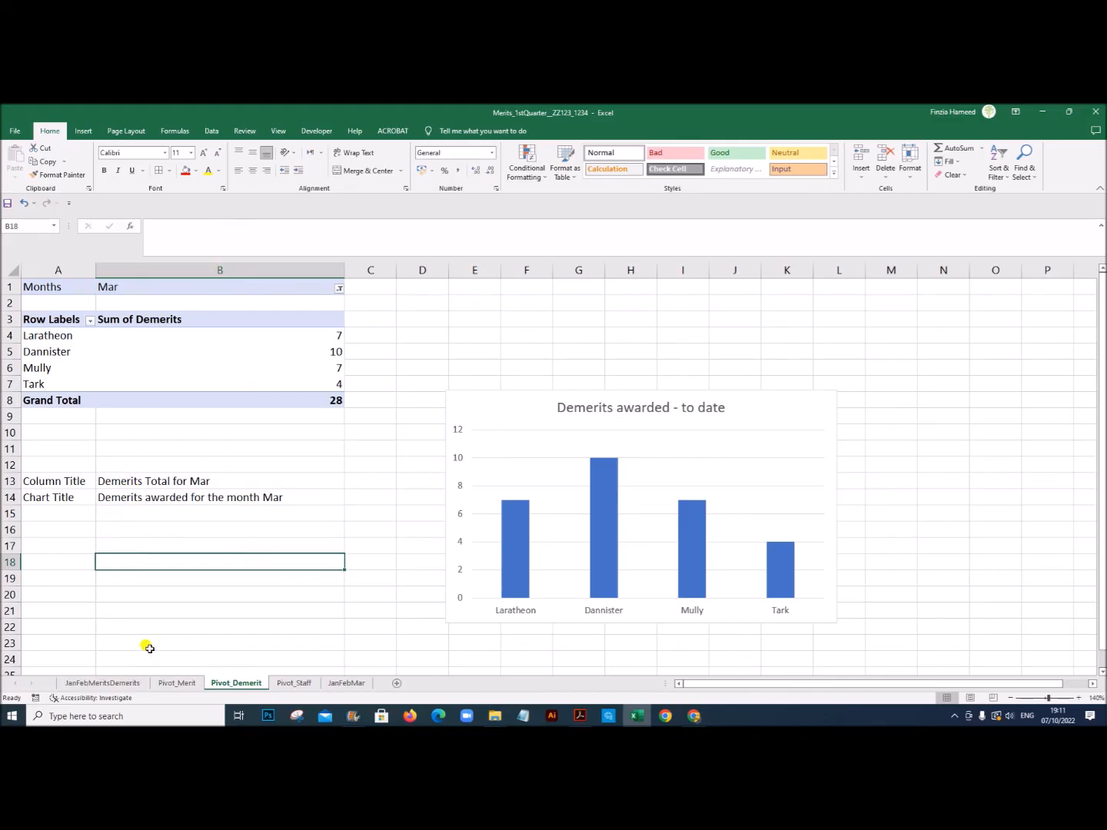
Step: Copy the Column Title in B13 of Pivot_Demerit and paste it as a link into heading B11 of the JanFebMeritsDemerits dashboard
{"action": "left_click", "coordinate": [160, 482]}
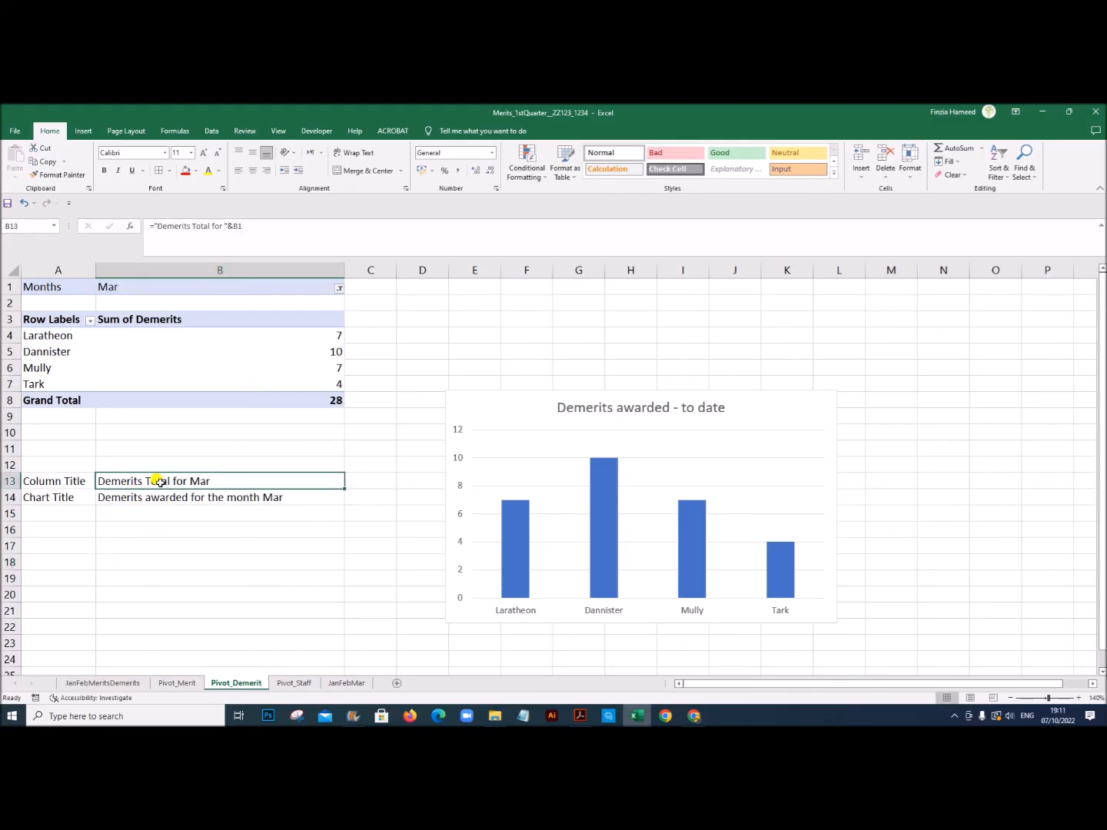
{"action": "key", "text": "ctrl+c"}
{"action": "left_click", "coordinate": [123, 683]}
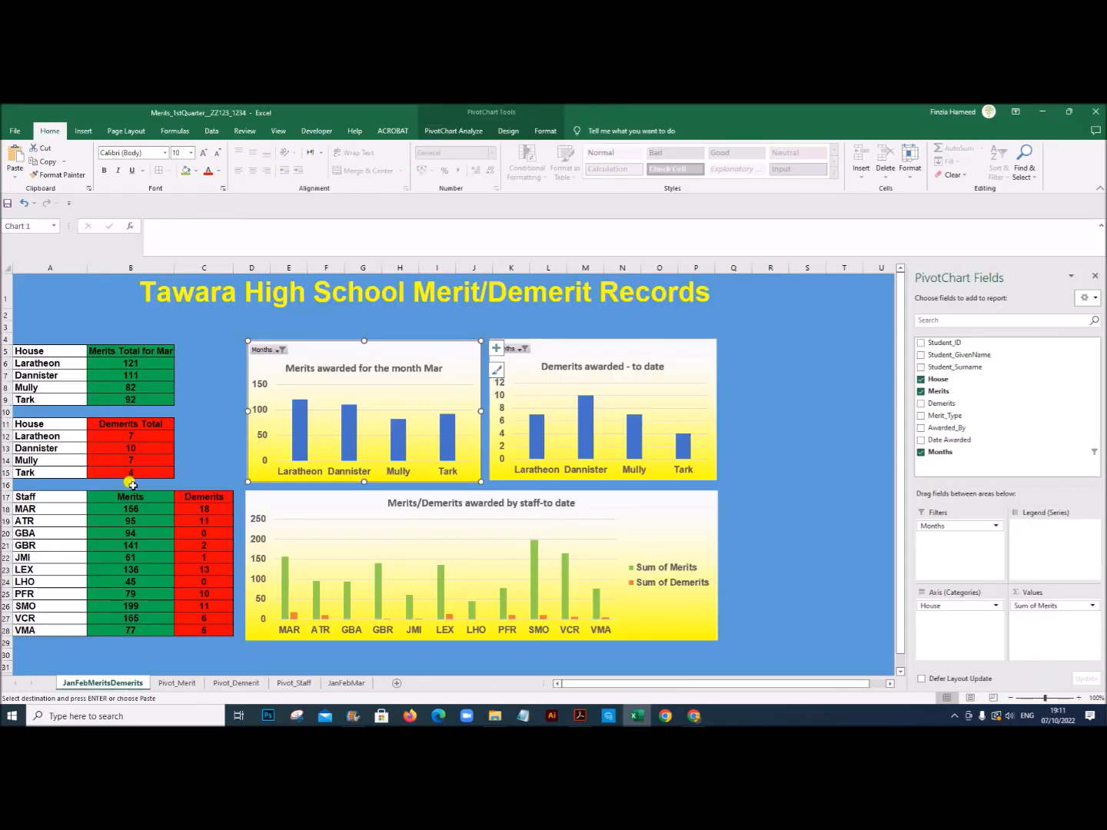
{"action": "left_click", "coordinate": [134, 424]}
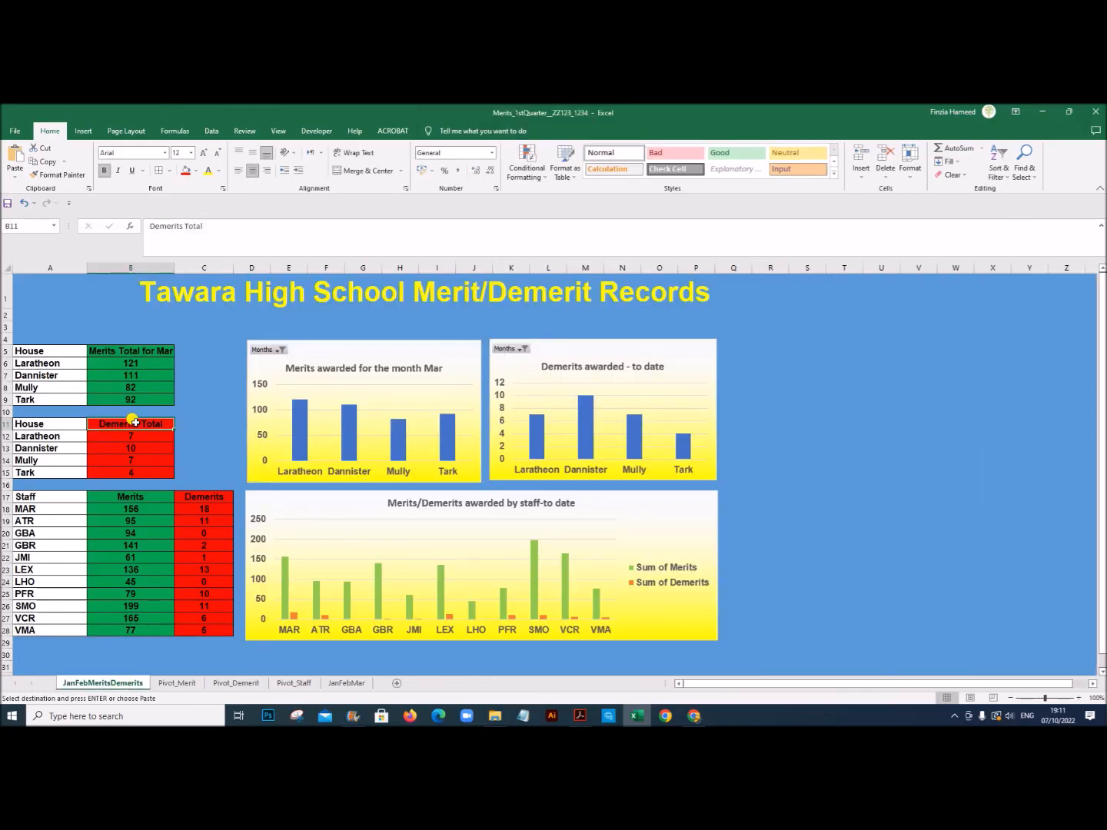
{"action": "right_click", "coordinate": [134, 424]}
{"action": "left_click", "coordinate": [248, 197]}
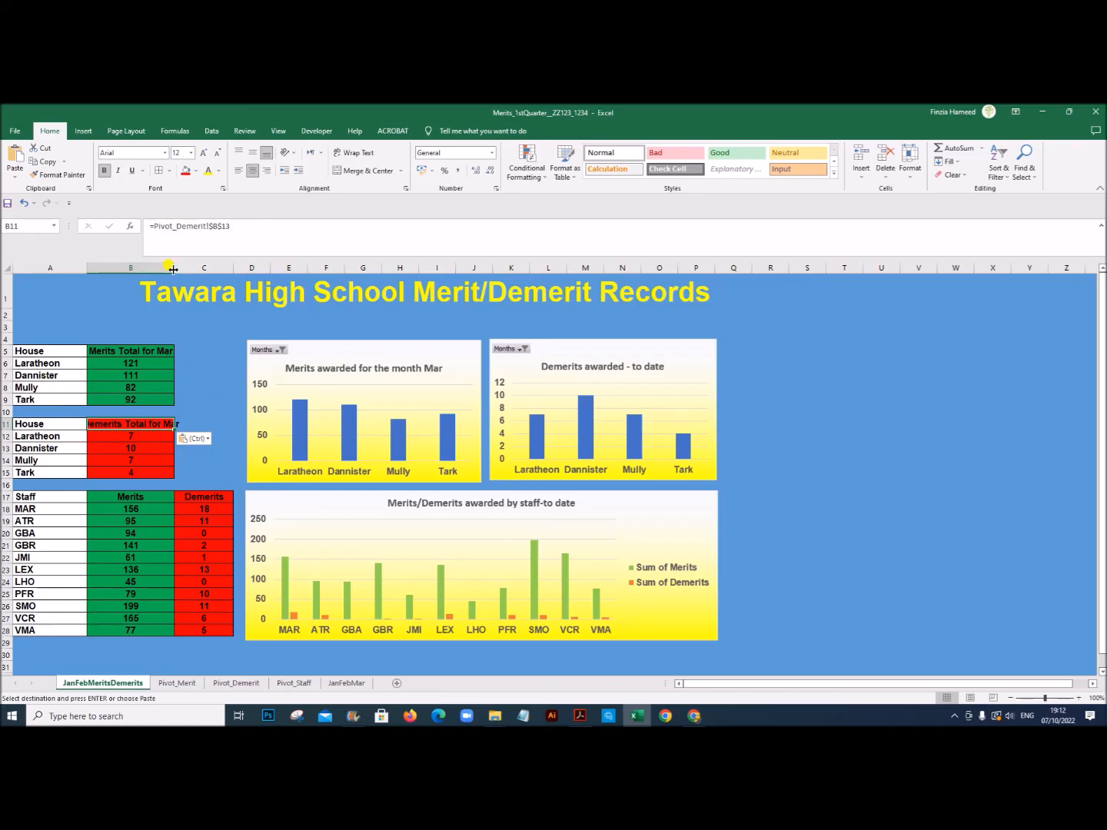
Step: Check the example layout in the exam paper PDF, and in Excel narrow column B and wrap the text of headings B5 and B11
{"action": "left_click", "coordinate": [580, 716]}
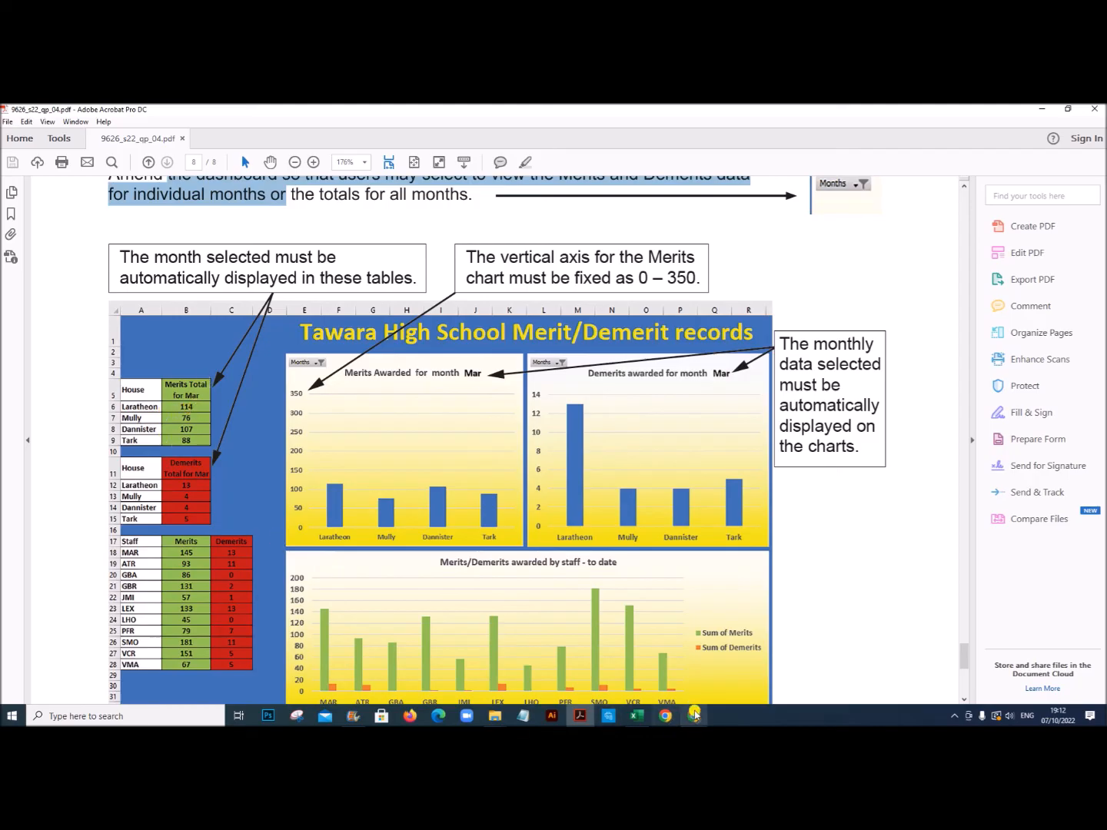
{"action": "left_click", "coordinate": [637, 716]}
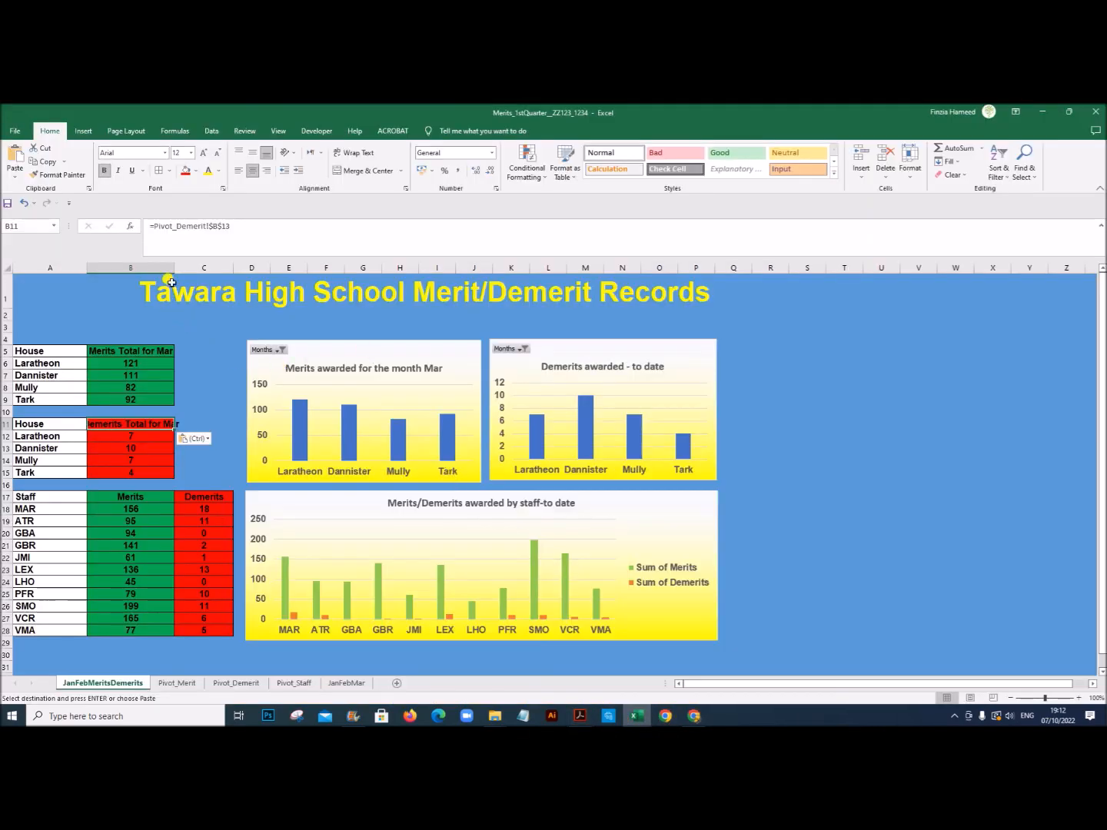
{"action": "left_click_drag", "start_coordinate": [172, 271], "coordinate": [141, 274]}
{"action": "left_click", "coordinate": [116, 347]}
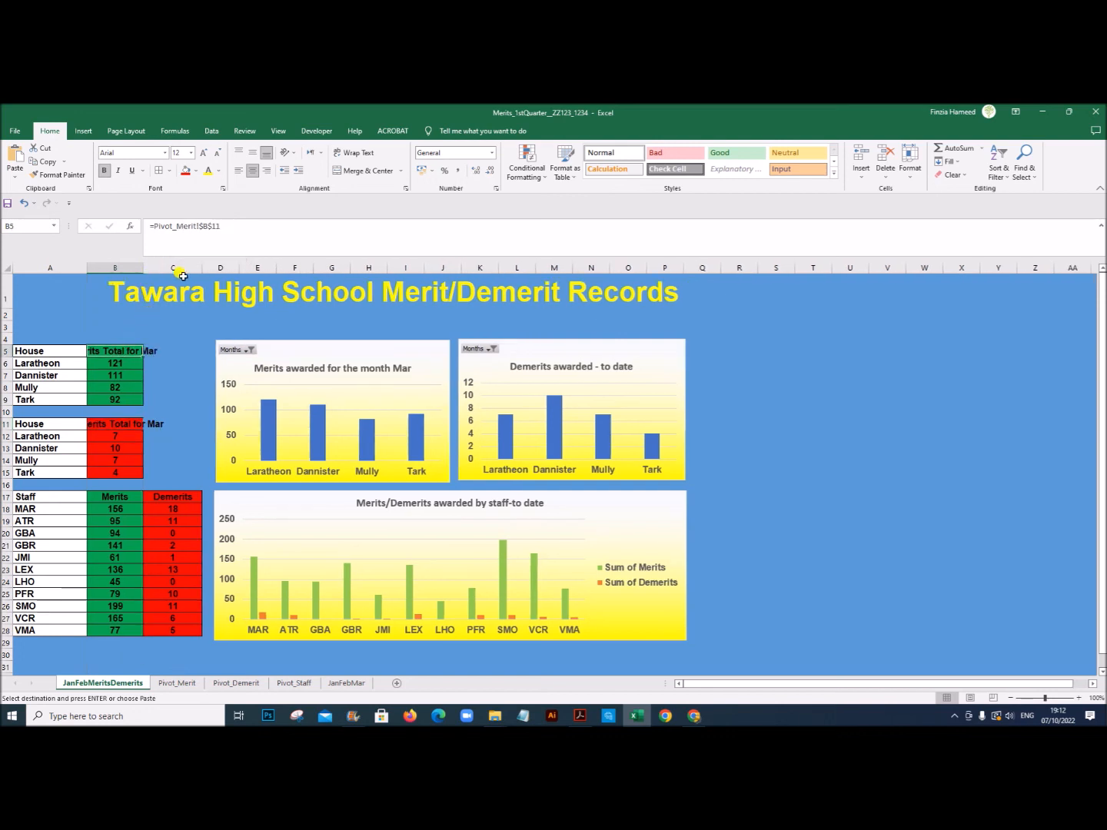
{"action": "left_click", "coordinate": [352, 152]}
{"action": "left_click", "coordinate": [123, 436]}
{"action": "left_click", "coordinate": [352, 153]}
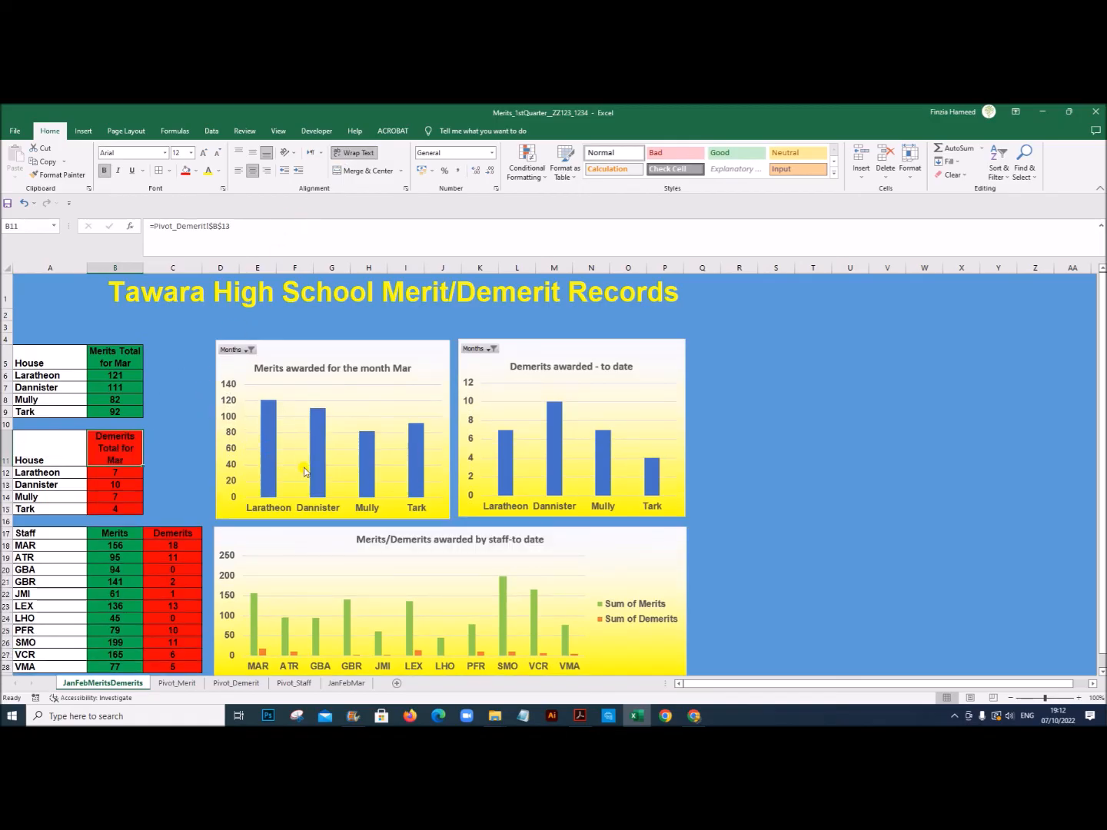
Step: Link the title of the dashboard's Demerits chart to the Chart Title in B14 of Pivot_Demerit
{"action": "scroll", "coordinate": [804, 527], "scroll_direction": "down", "scroll_amount": 1}
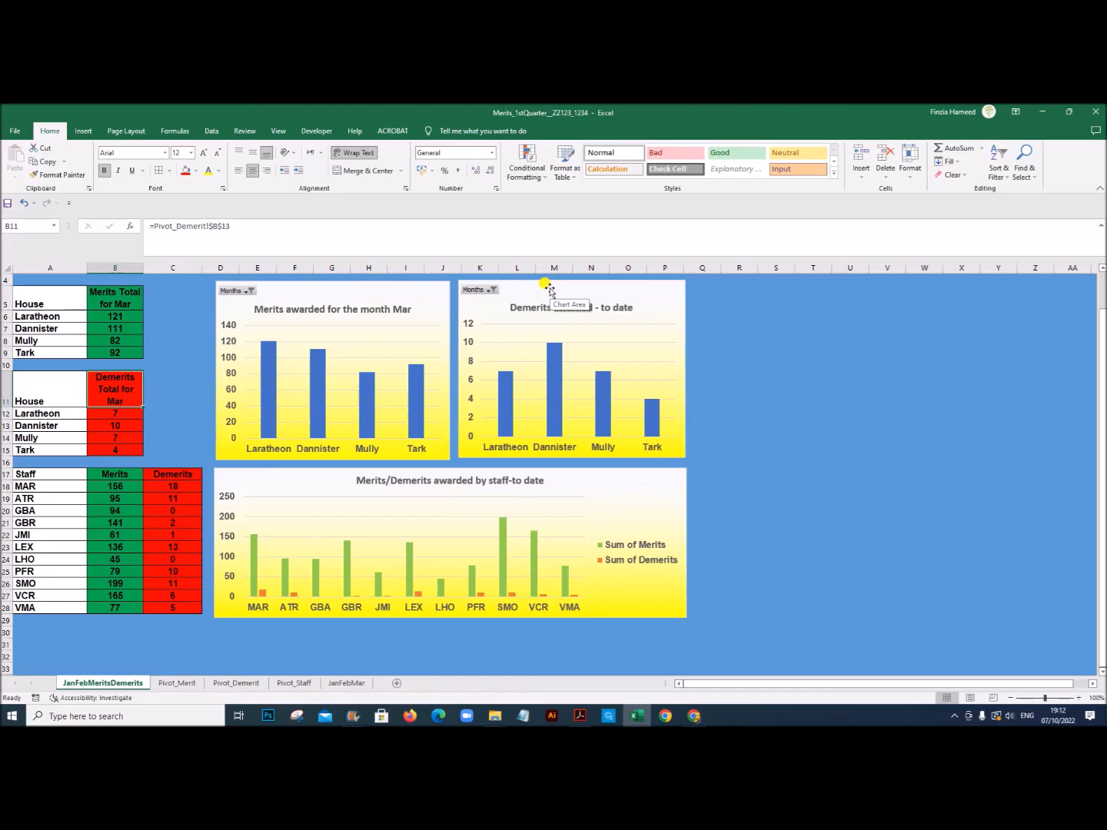
{"action": "left_click", "coordinate": [594, 309]}
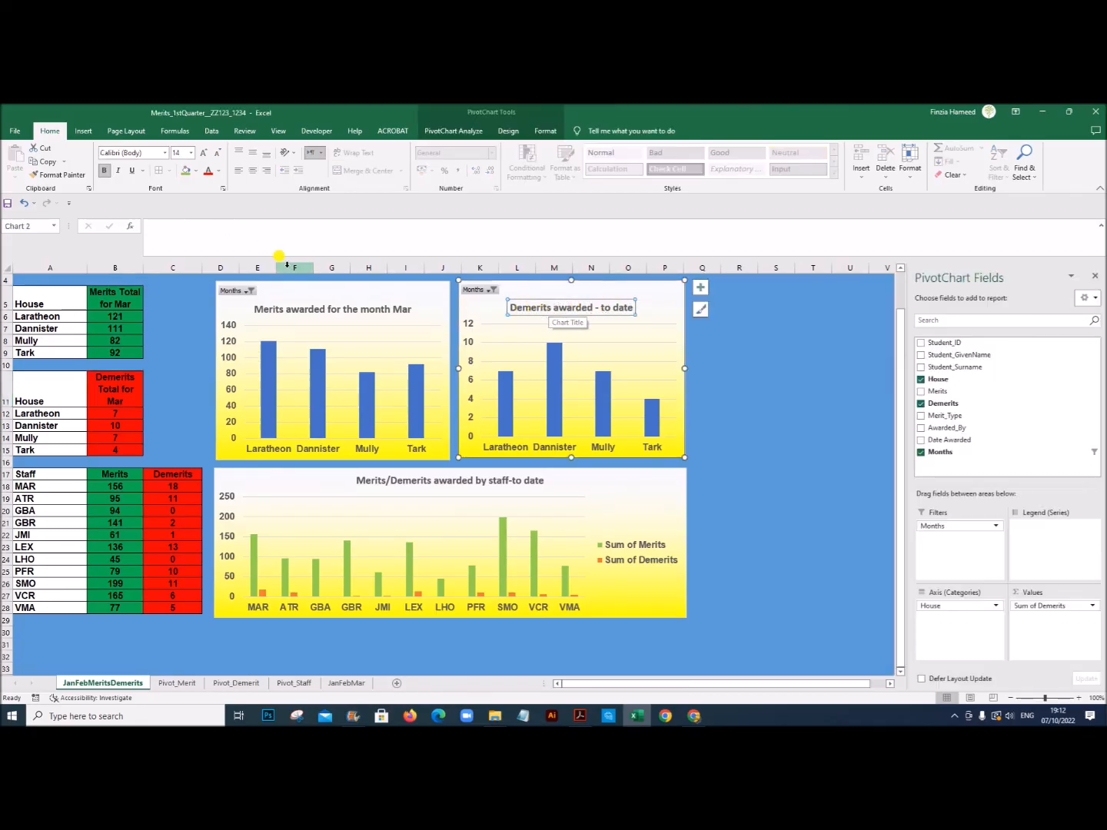
{"action": "left_click", "coordinate": [230, 228]}
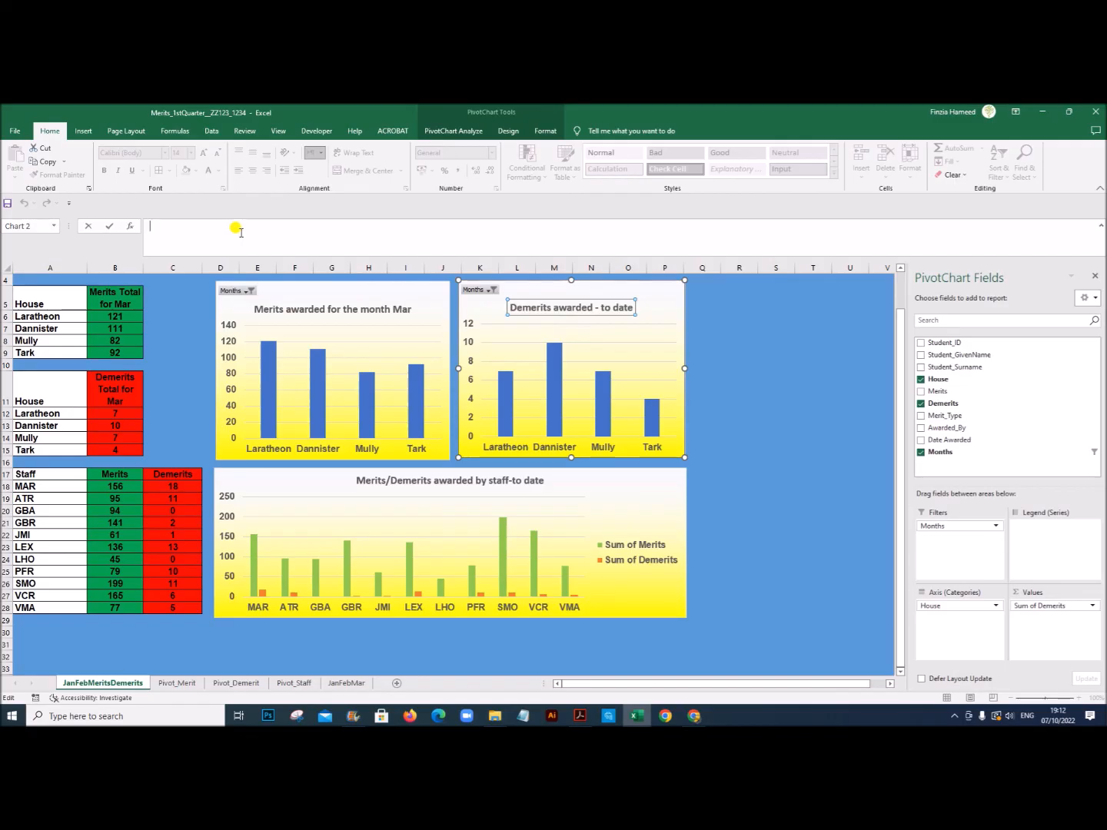
{"action": "type", "text": "="}
{"action": "left_click", "coordinate": [229, 683]}
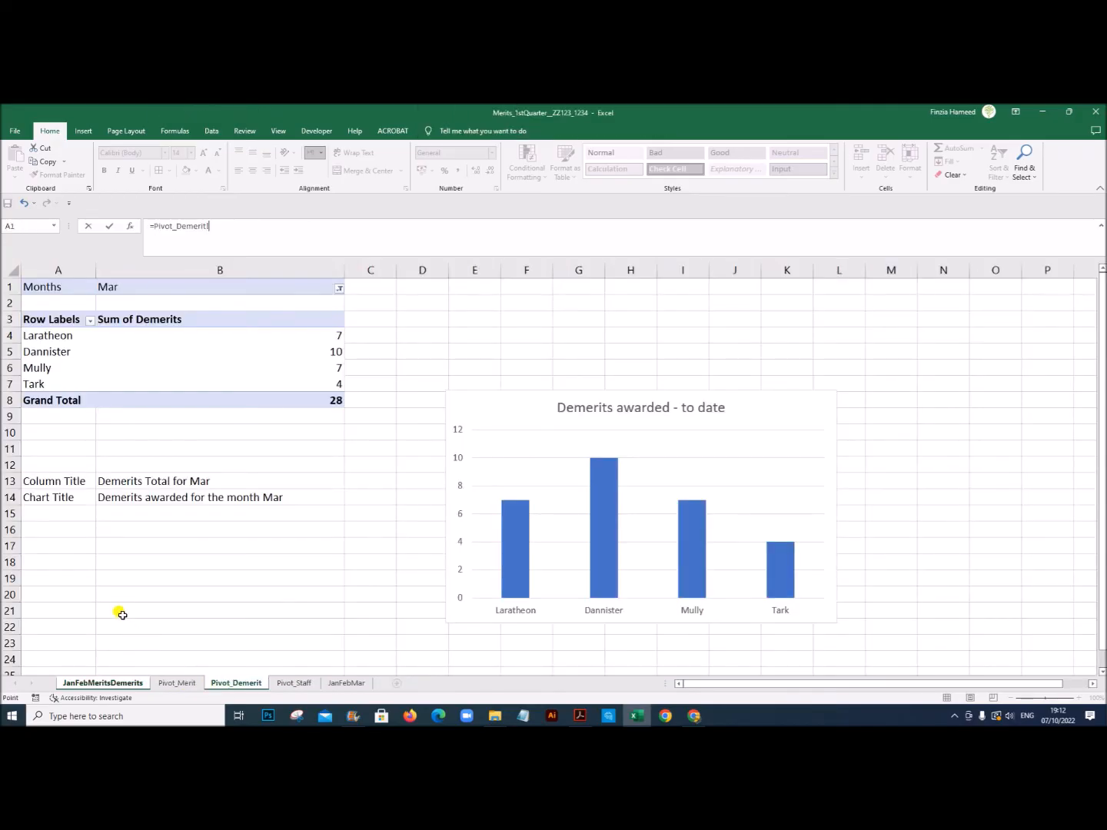
{"action": "left_click", "coordinate": [142, 498]}
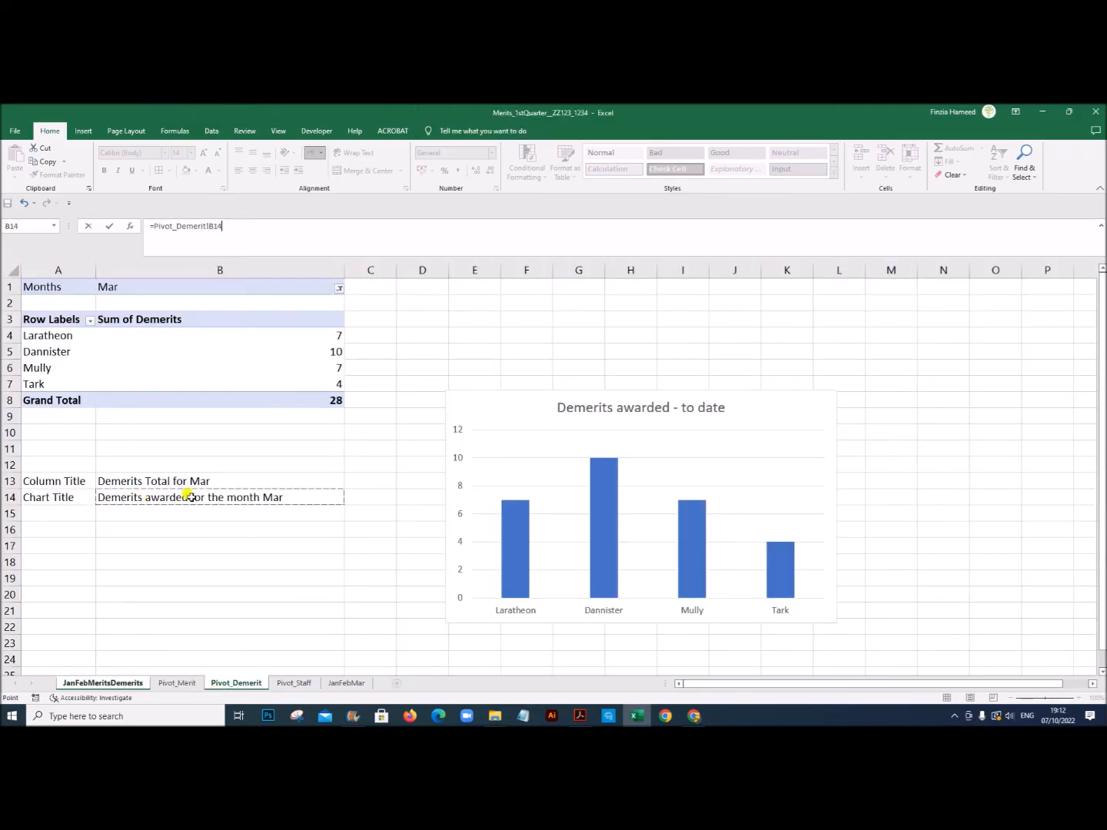
{"action": "key", "text": "Return"}
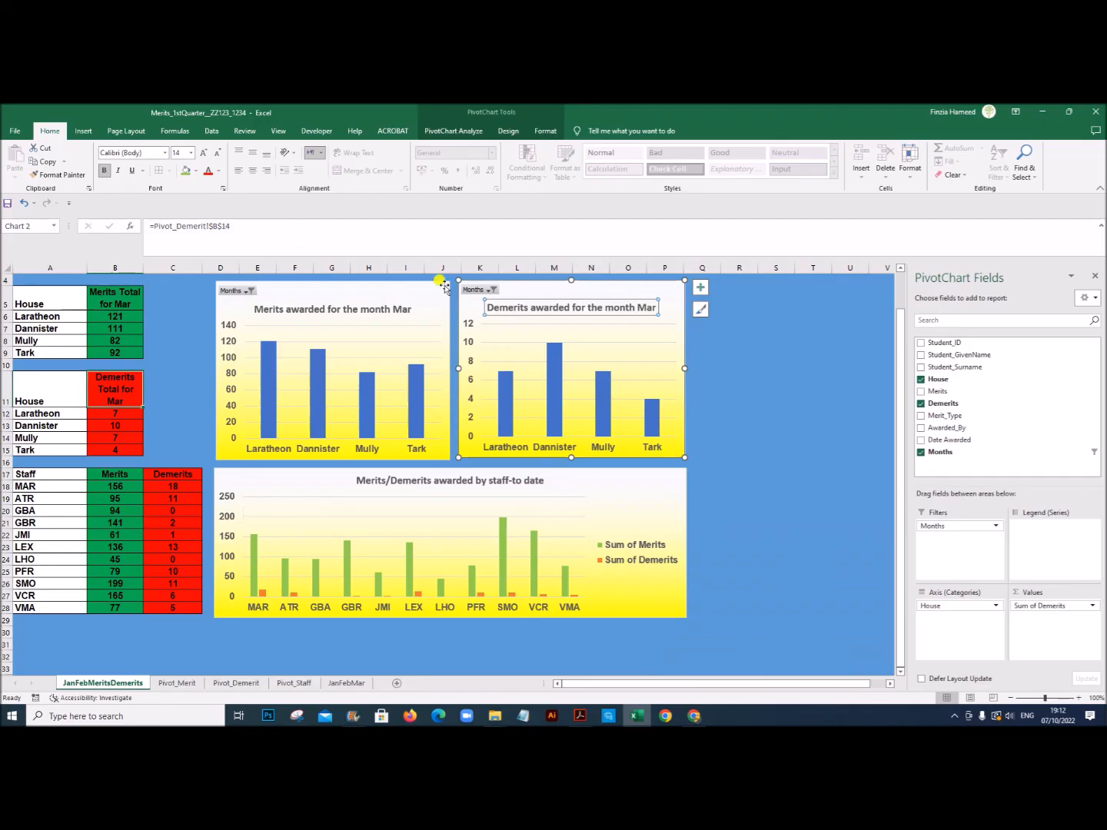
Step: Test the month filter of the Demerits chart with Jan, and set it to Feb
{"action": "left_click", "coordinate": [489, 290]}
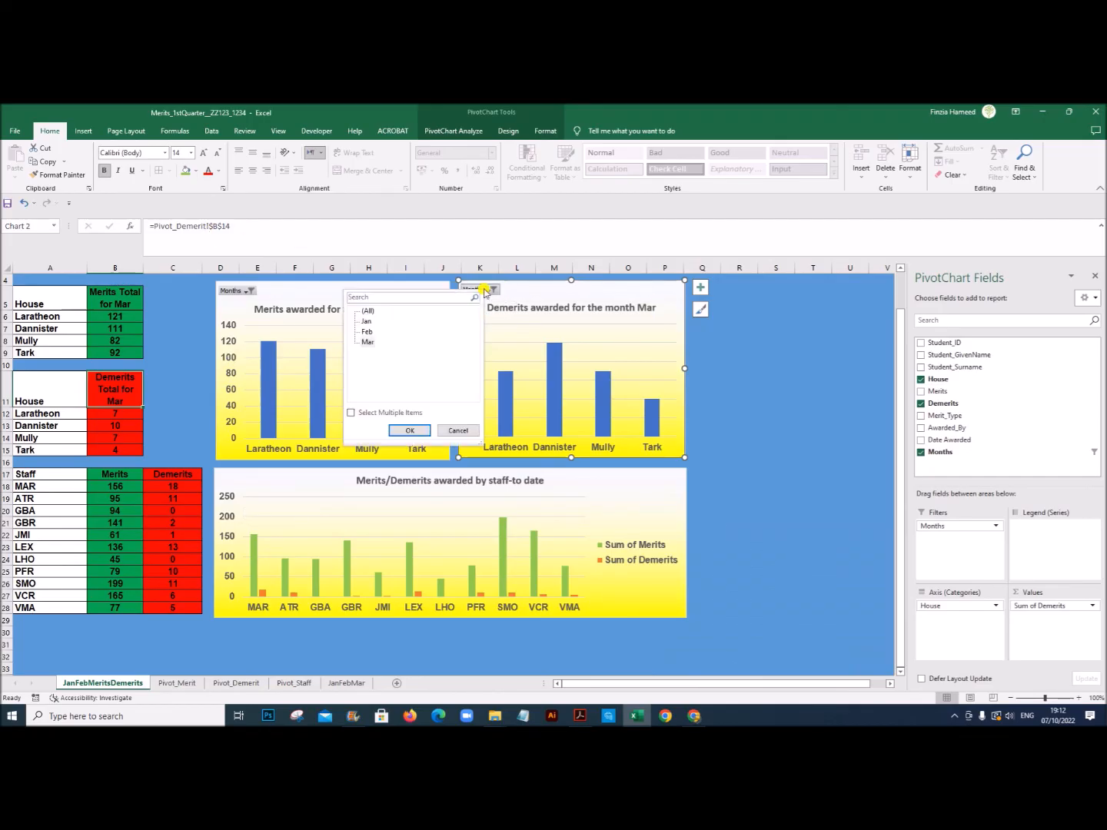
{"action": "left_click", "coordinate": [368, 321]}
{"action": "left_click", "coordinate": [410, 431]}
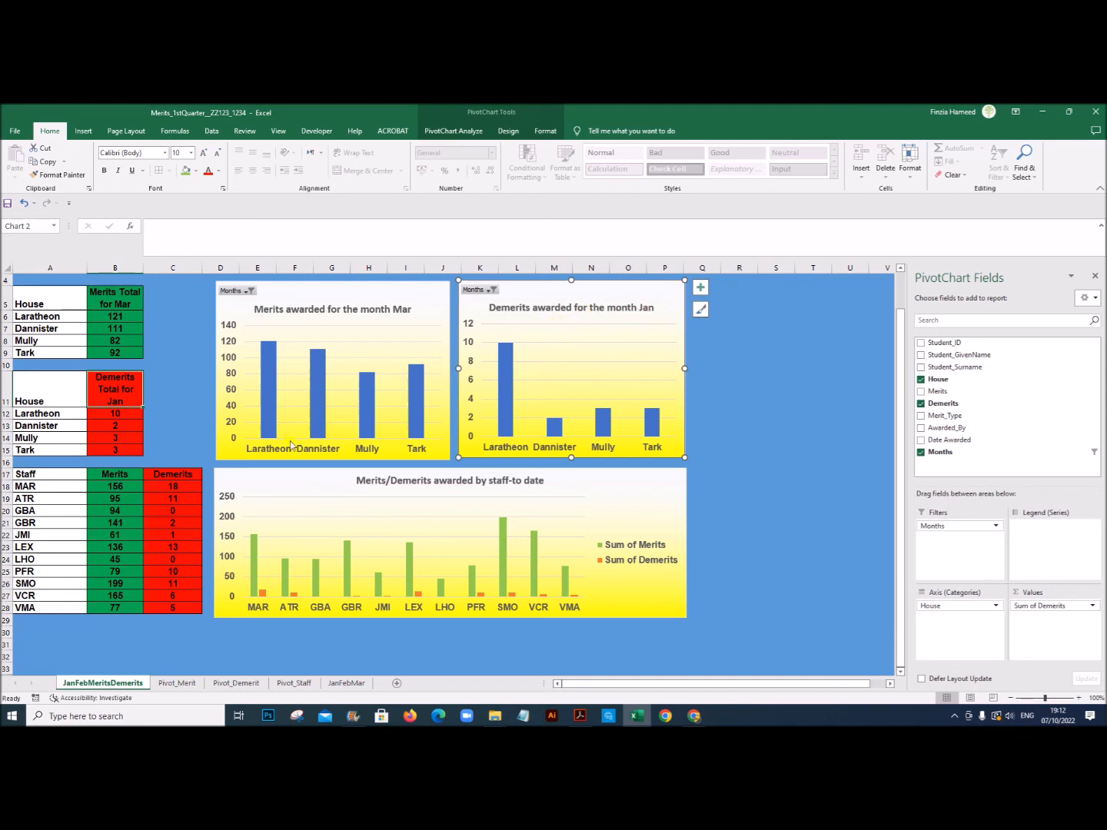
{"action": "left_click", "coordinate": [492, 290]}
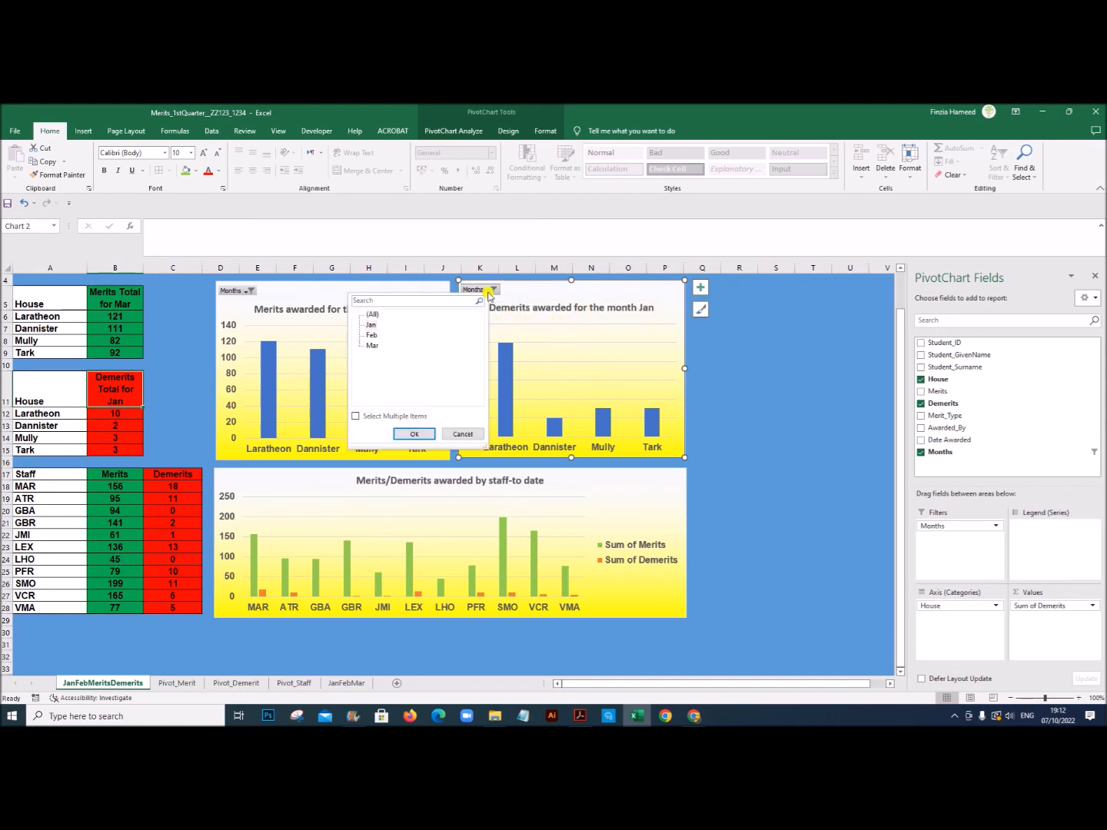
{"action": "left_click", "coordinate": [415, 434]}
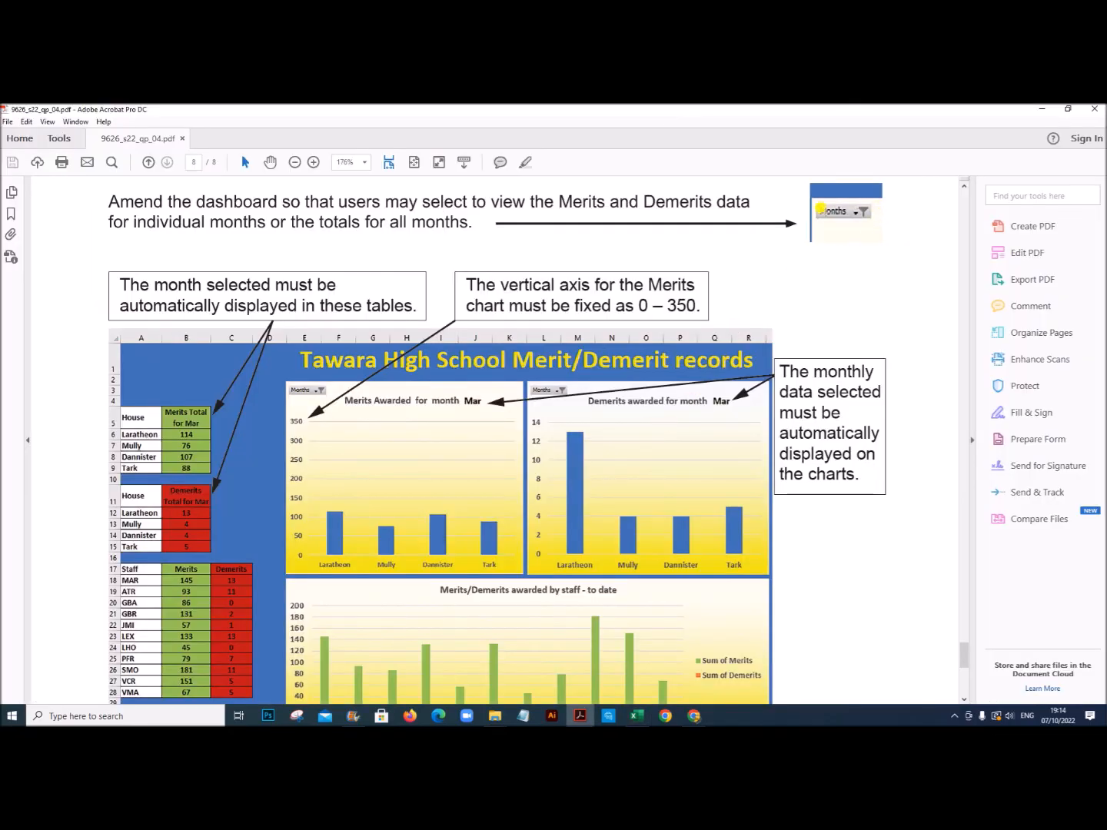
Step: Review the exam paper's Task 4 requirements for the month display in tables and charts and for the Merits chart's vertical axis
{"action": "left_click", "coordinate": [861, 215]}
{"action": "left_click_drag", "start_coordinate": [121, 281], "coordinate": [407, 306]}
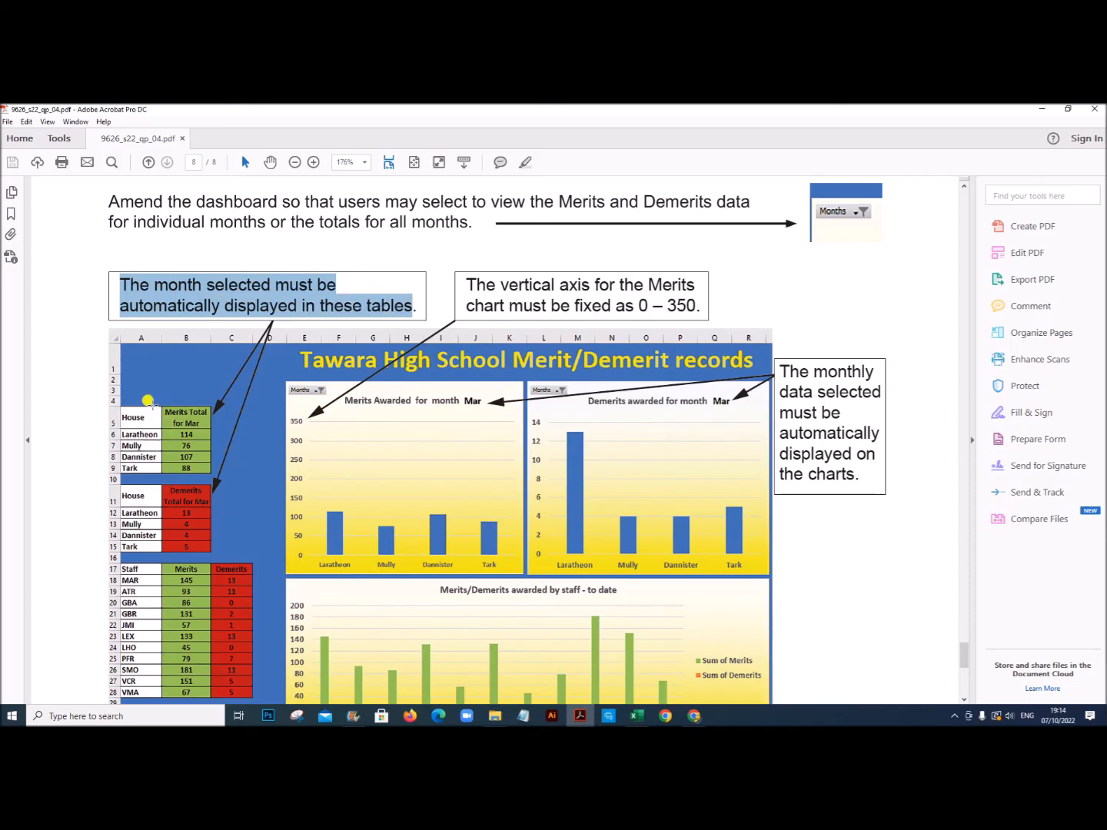
{"action": "left_click", "coordinate": [781, 361]}
{"action": "left_click_drag", "start_coordinate": [781, 361], "coordinate": [870, 477]}
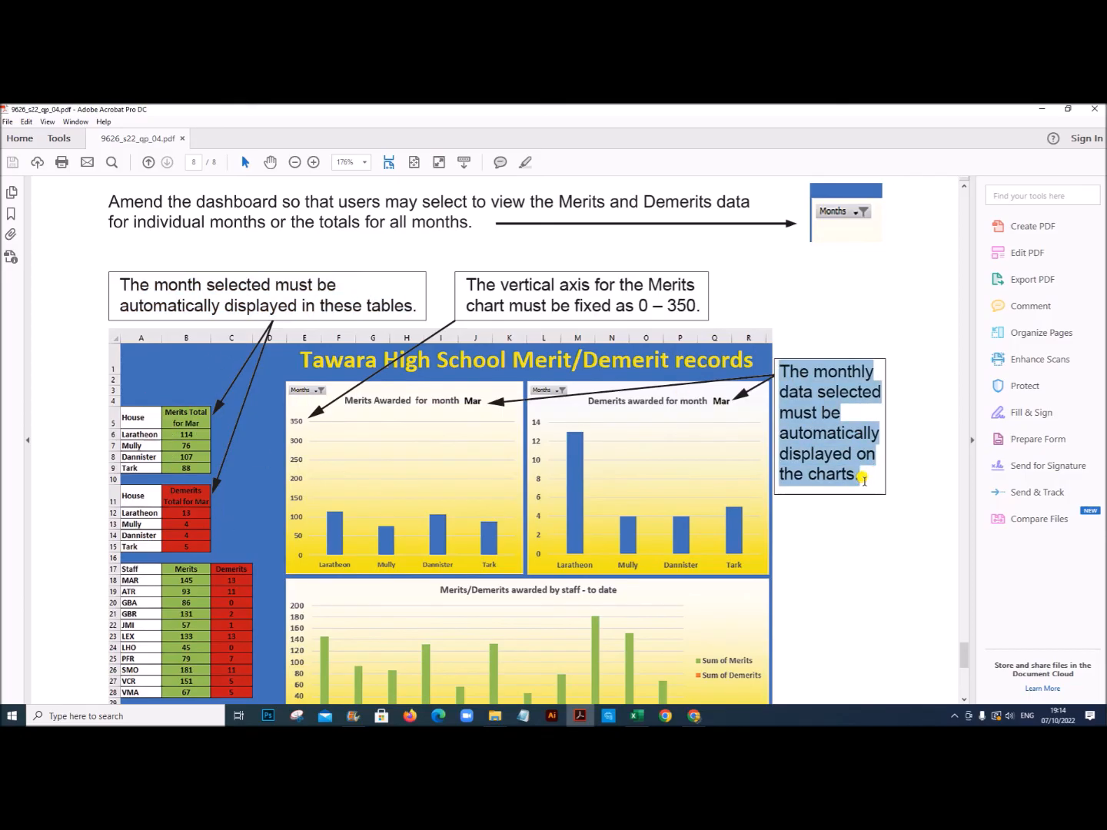
{"action": "left_click", "coordinate": [836, 435]}
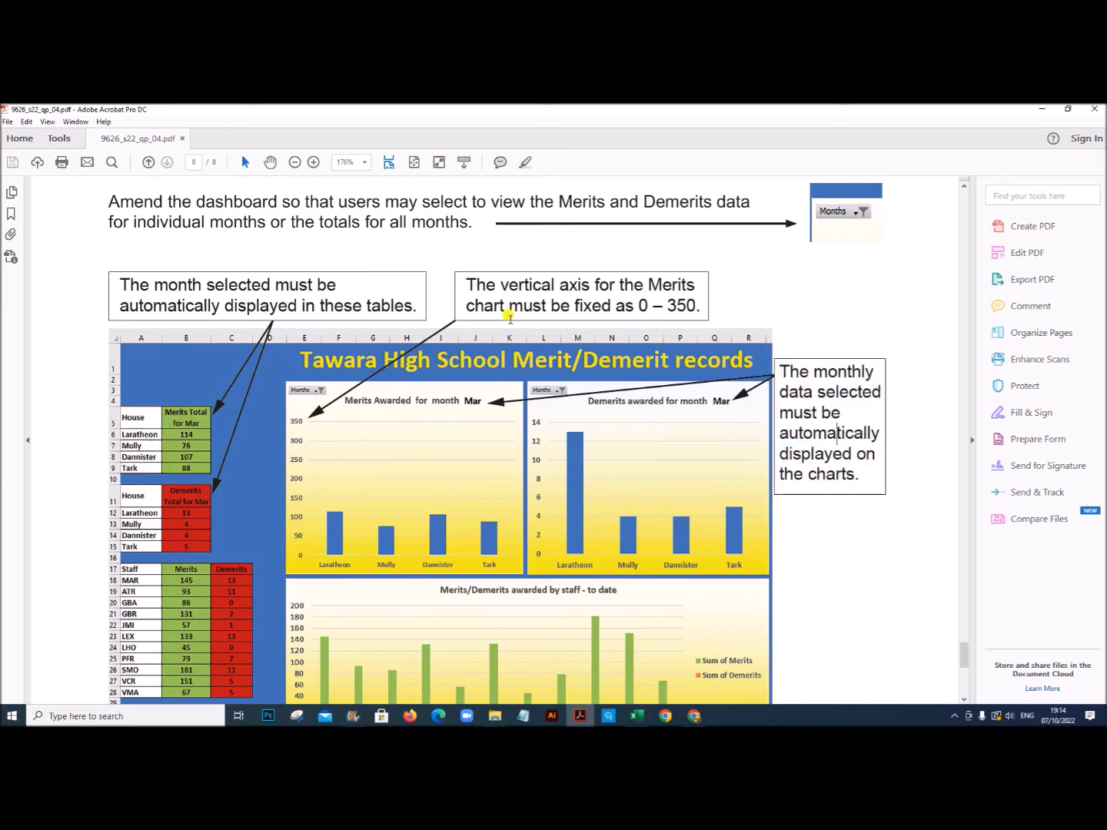
{"action": "left_click_drag", "start_coordinate": [470, 277], "coordinate": [699, 307]}
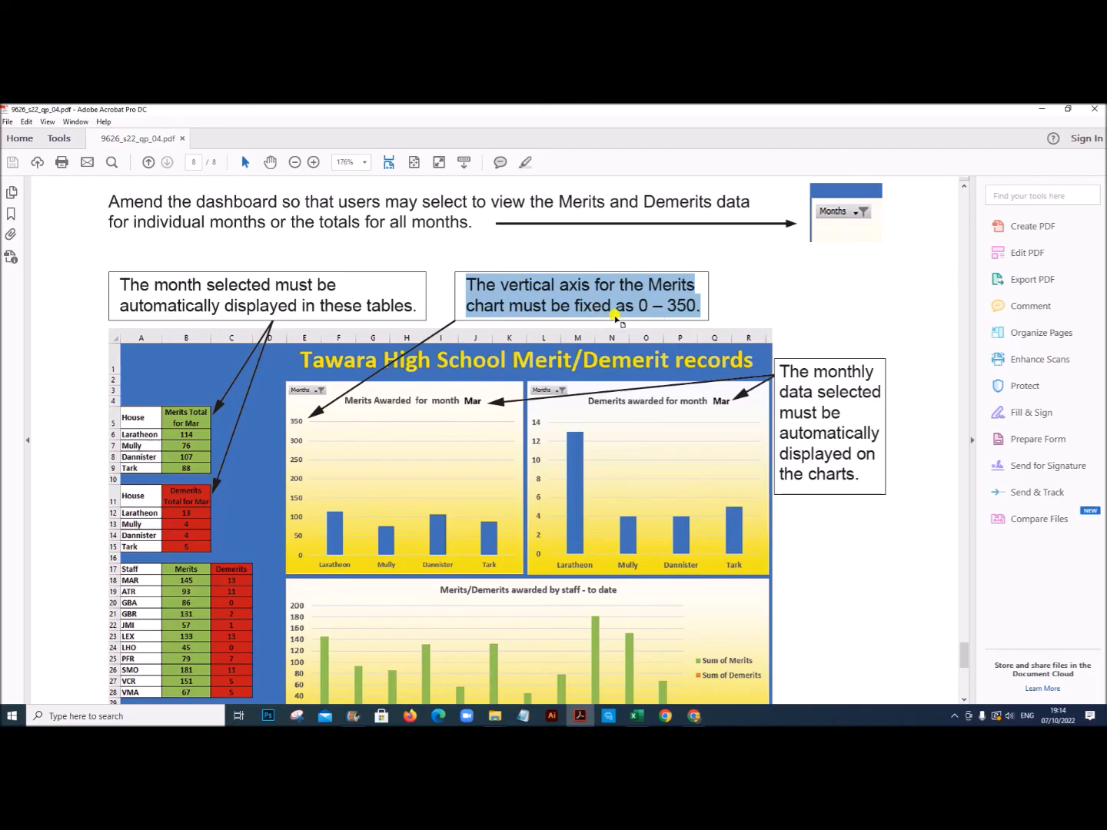
{"action": "scroll", "coordinate": [555, 484], "scroll_direction": "down", "scroll_amount": 3}
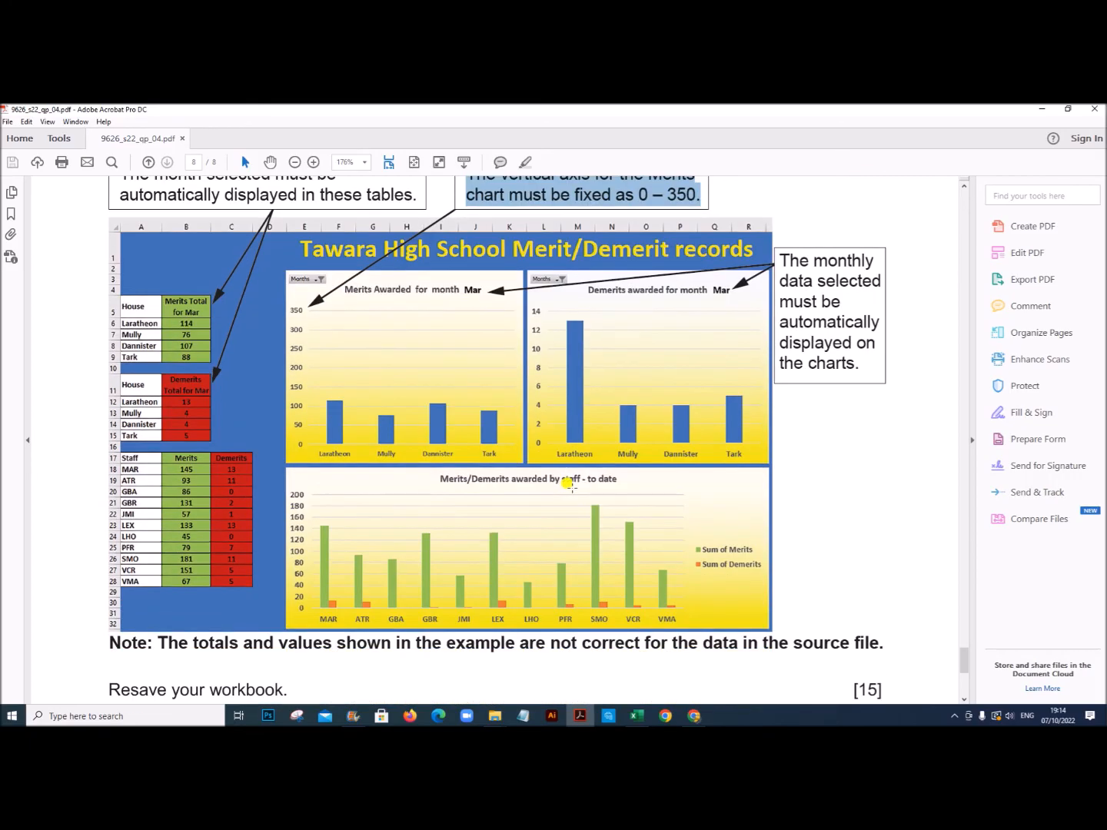
{"action": "scroll", "coordinate": [569, 483], "scroll_direction": "up", "scroll_amount": 3}
Step: Switch to Excel and fix the vertical axis bounds of the Merits chart at minimum 0 and maximum 350
{"action": "left_click", "coordinate": [637, 716]}
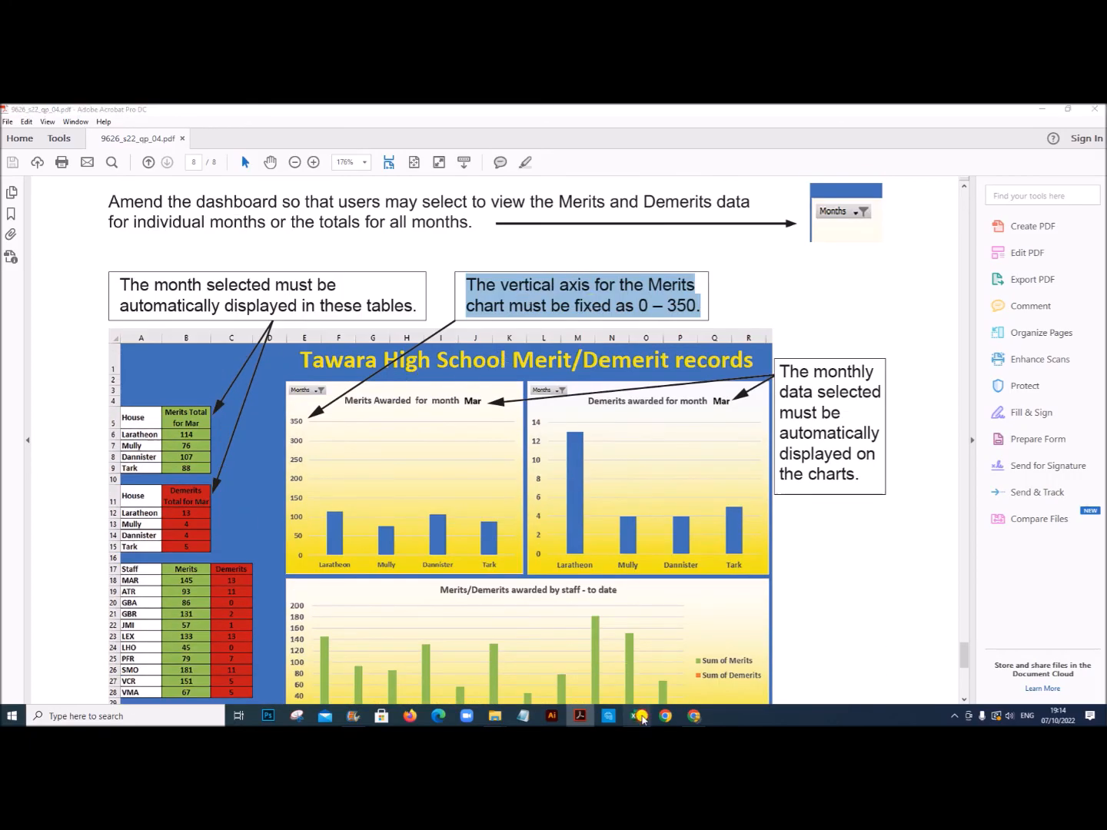
{"action": "left_click", "coordinate": [294, 291]}
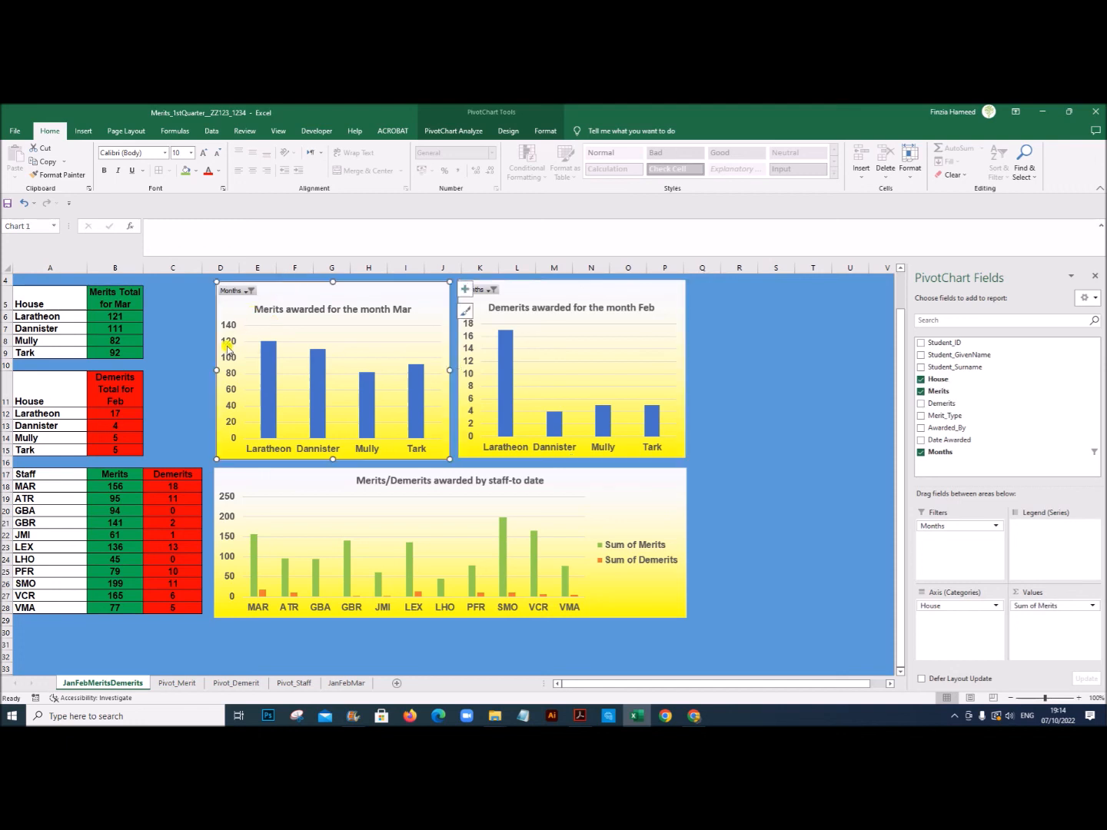
{"action": "left_click", "coordinate": [229, 346]}
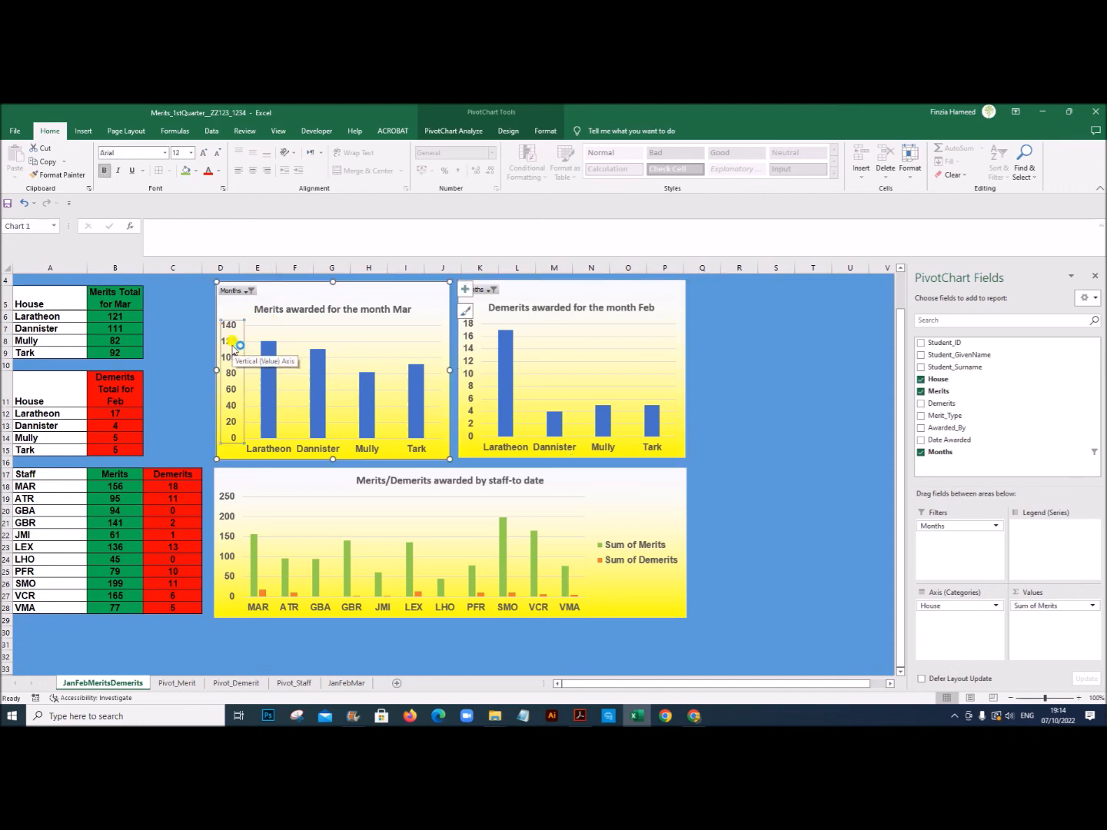
{"action": "right_click", "coordinate": [235, 347]}
{"action": "left_click", "coordinate": [279, 468]}
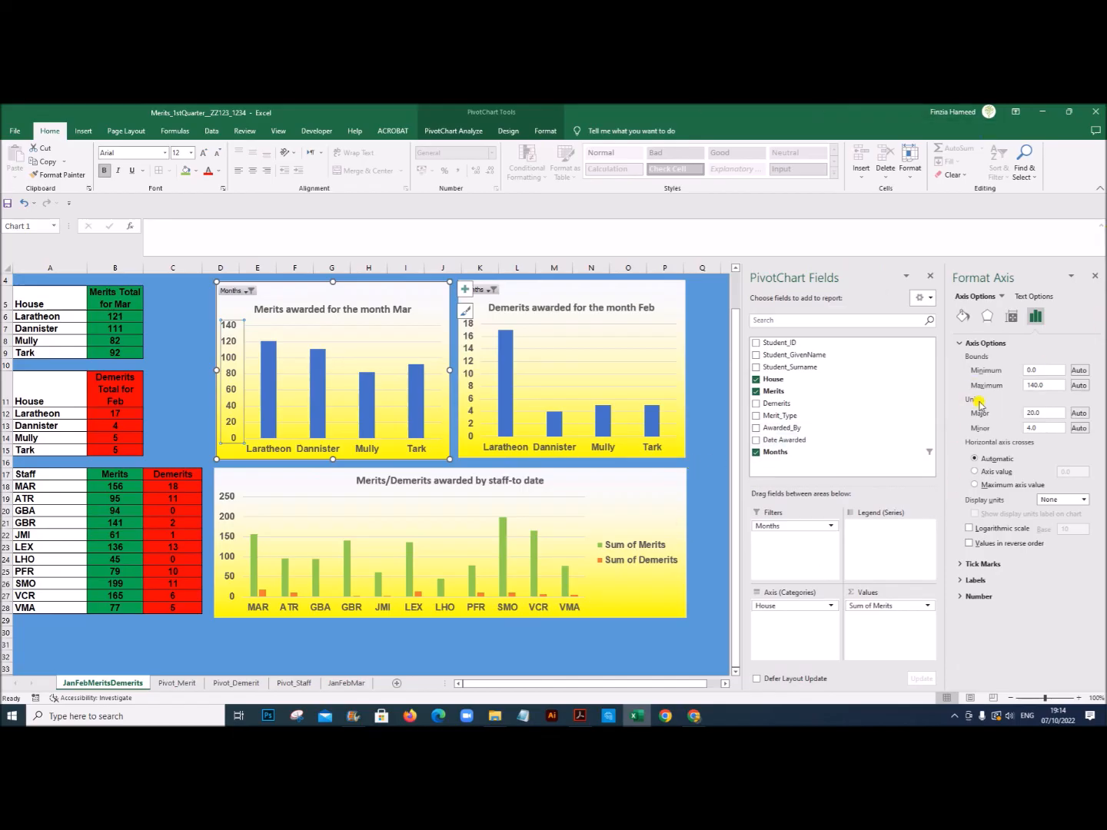
{"action": "left_click", "coordinate": [997, 372]}
{"action": "left_click", "coordinate": [964, 386]}
{"action": "type", "text": "350"}
{"action": "key", "text": "Return"}
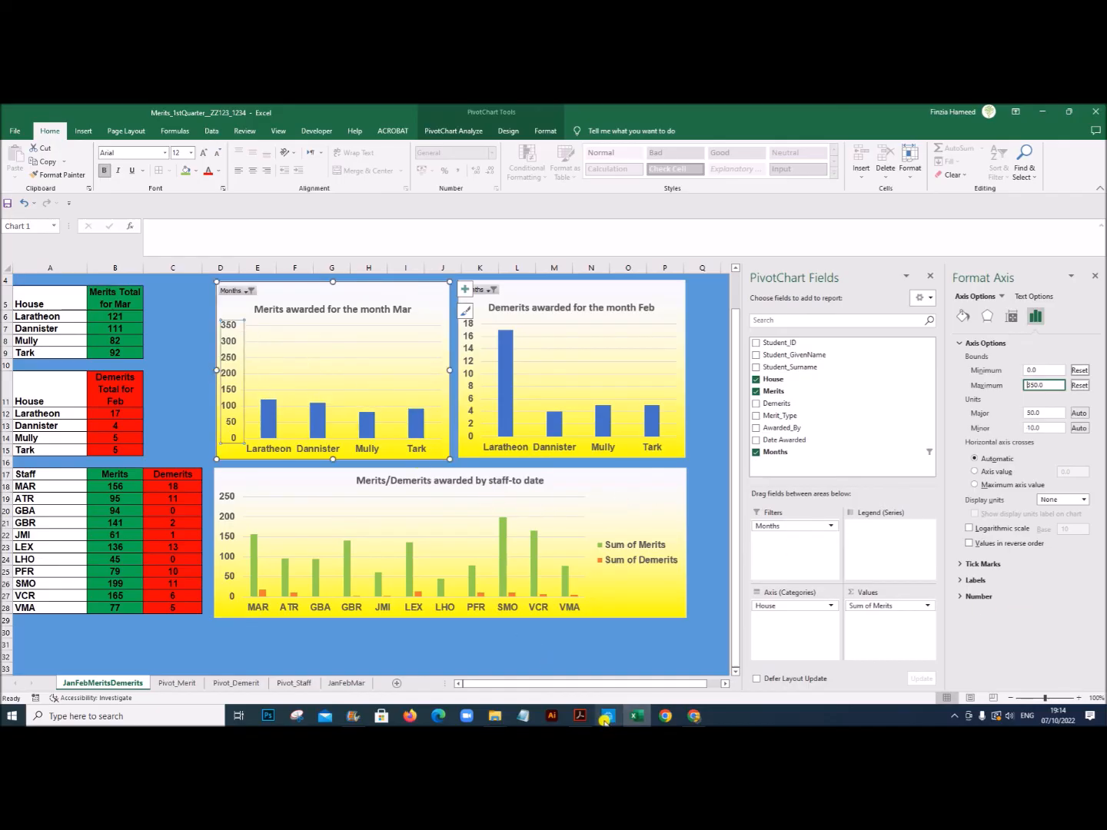
{"action": "left_click", "coordinate": [1095, 275]}
{"action": "left_click", "coordinate": [1095, 275]}
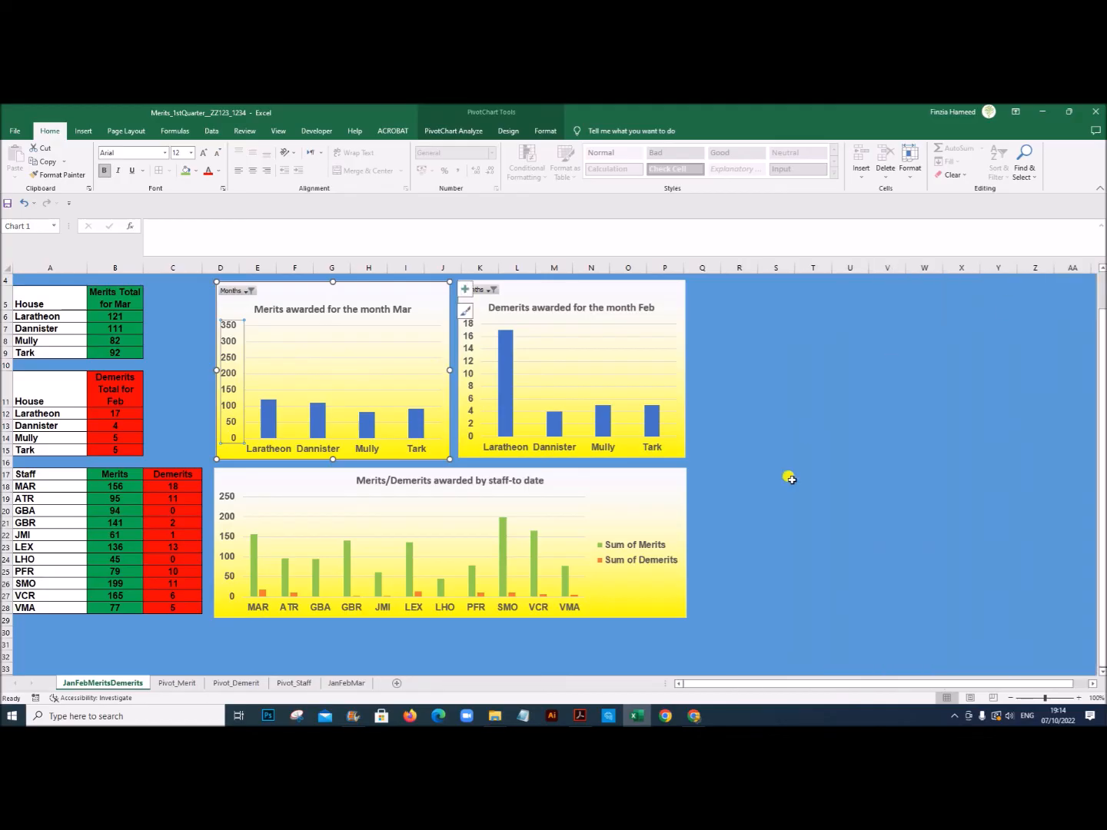
Step: Deselect the Merits chart and look over the whole dashboard from its main title to the staff chart
{"action": "scroll", "coordinate": [828, 519], "scroll_direction": "up", "scroll_amount": 1}
{"action": "scroll", "coordinate": [828, 519], "scroll_direction": "down", "scroll_amount": 1}
{"action": "left_click", "coordinate": [848, 492]}
{"action": "scroll", "coordinate": [961, 454], "scroll_direction": "up", "scroll_amount": 1}
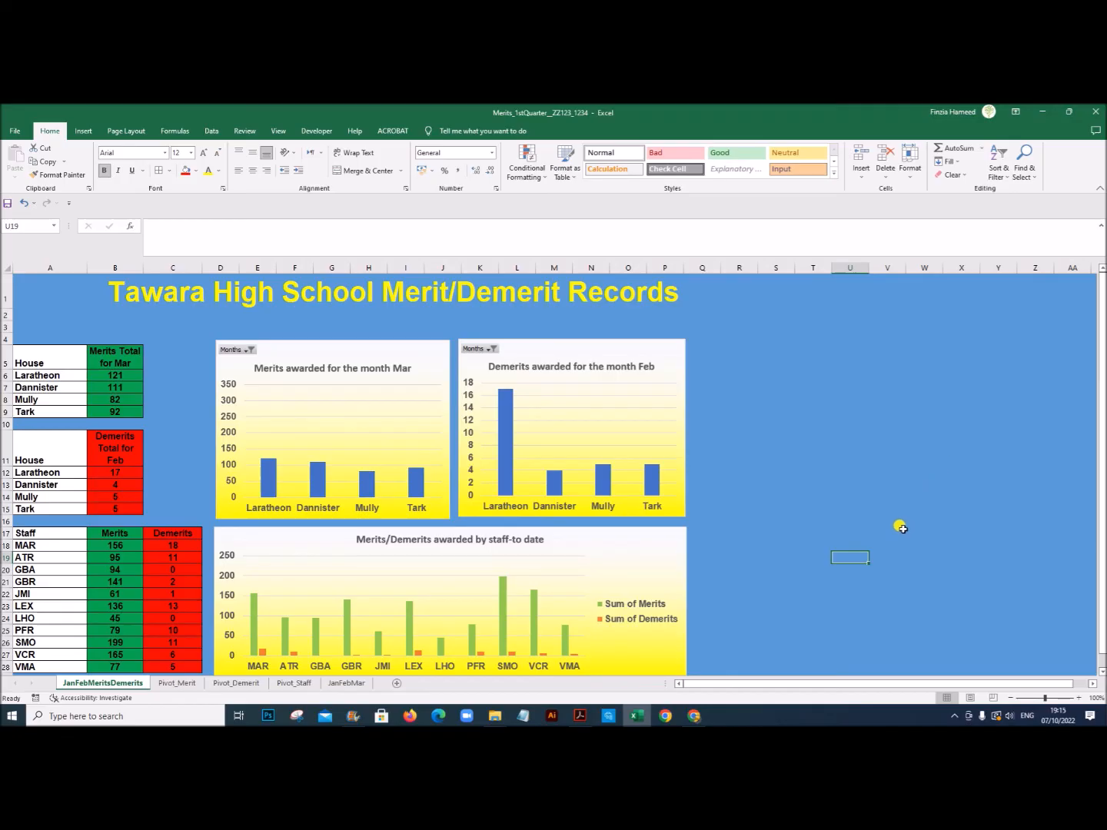
{"action": "scroll", "coordinate": [779, 593], "scroll_direction": "down", "scroll_amount": 1}
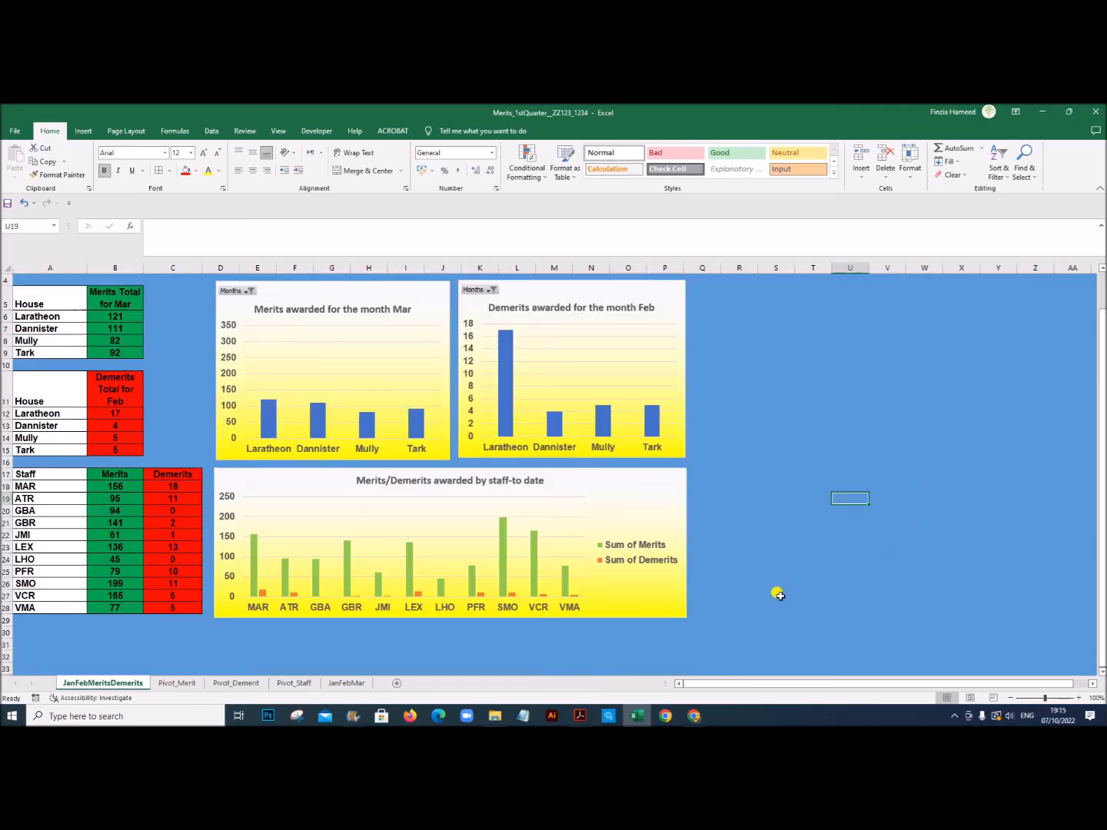
Step: Switch to Adobe Acrobat, check the dashboard against the exam paper's Task 4 example and its closing instructions, and return to Excel
{"action": "left_click", "coordinate": [586, 716]}
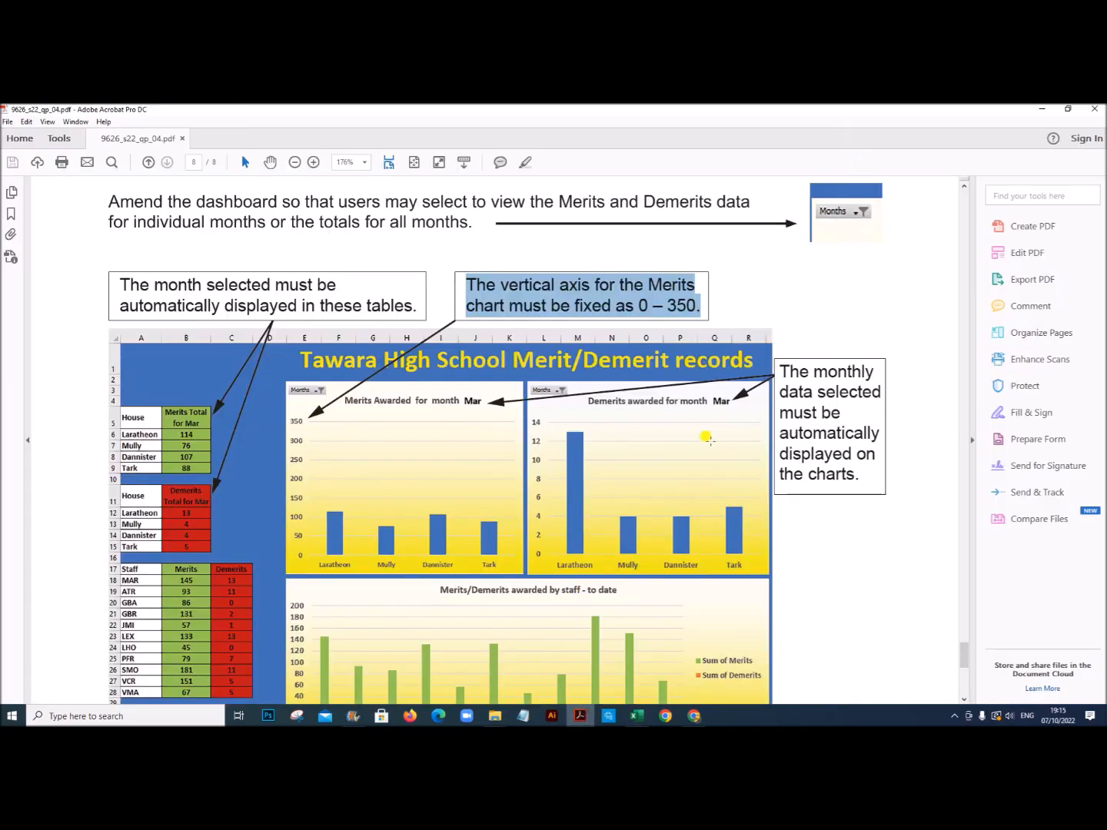
{"action": "scroll", "coordinate": [707, 438], "scroll_direction": "down", "scroll_amount": 3}
{"action": "scroll", "coordinate": [747, 446], "scroll_direction": "down", "scroll_amount": 2}
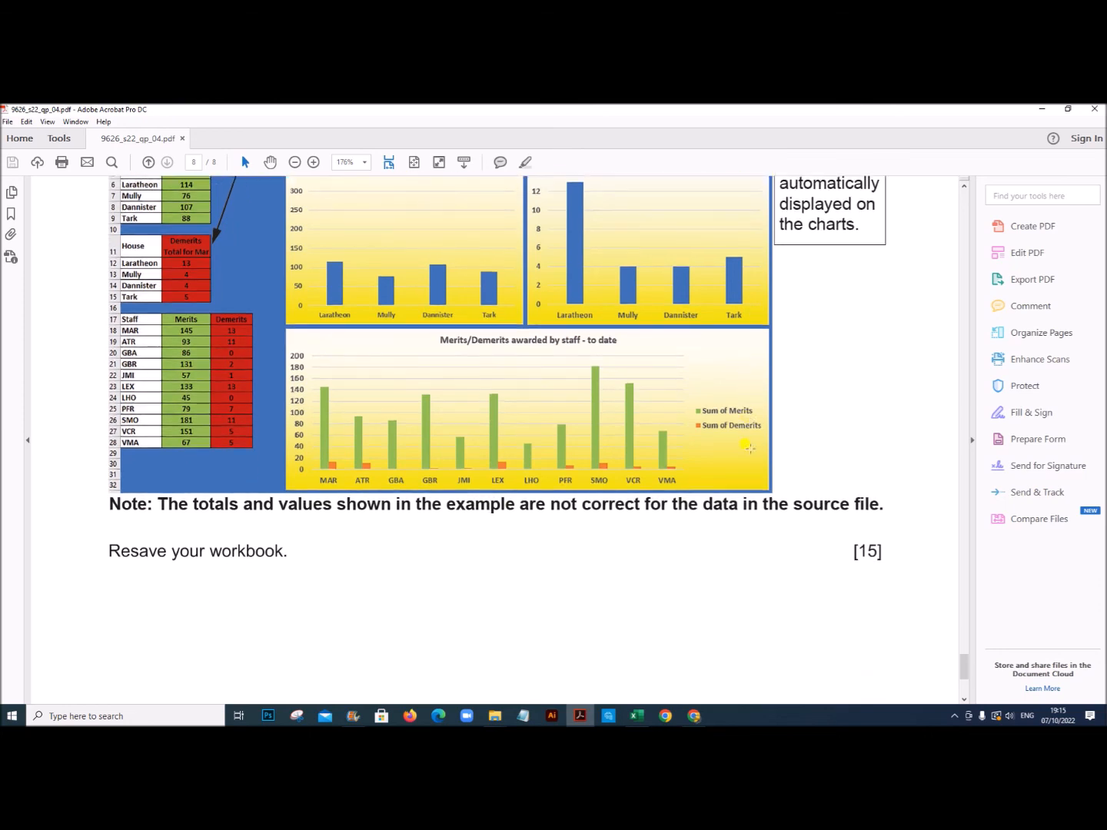
{"action": "scroll", "coordinate": [675, 498], "scroll_direction": "up", "scroll_amount": 4}
{"action": "scroll", "coordinate": [674, 499], "scroll_direction": "down", "scroll_amount": 1}
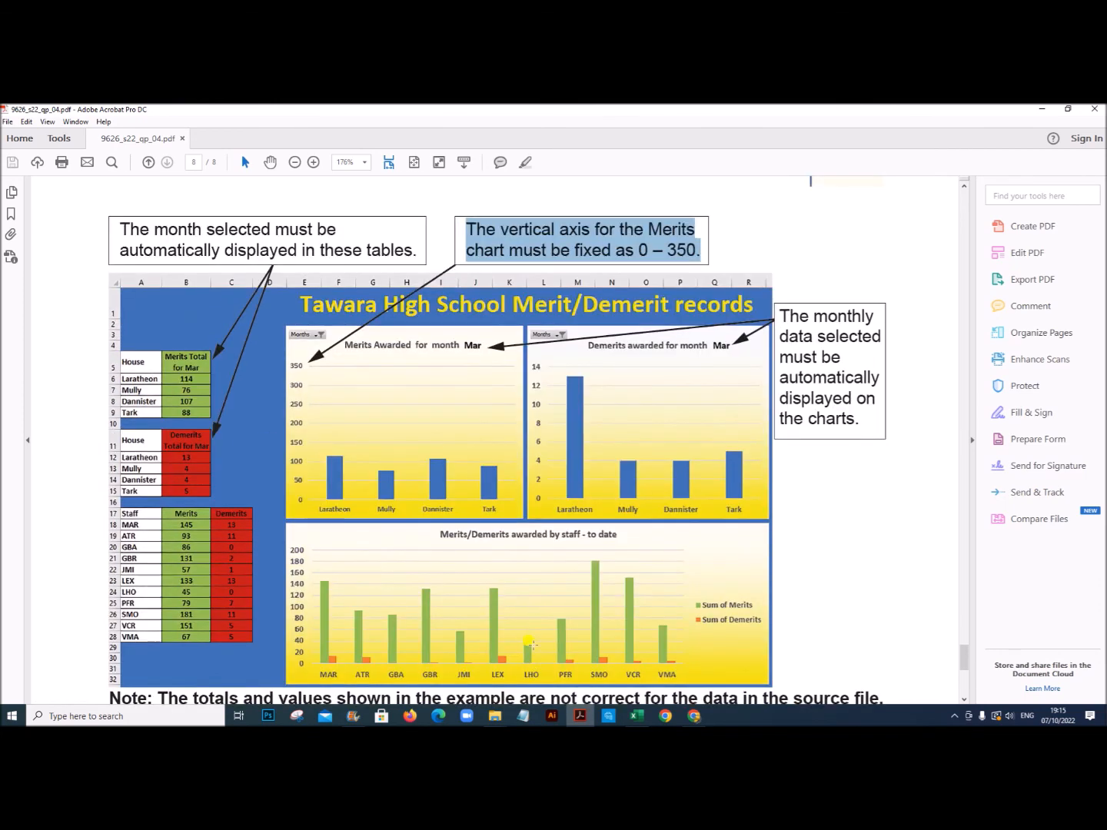
{"action": "scroll", "coordinate": [535, 646], "scroll_direction": "up", "scroll_amount": 4}
{"action": "left_click", "coordinate": [637, 716]}
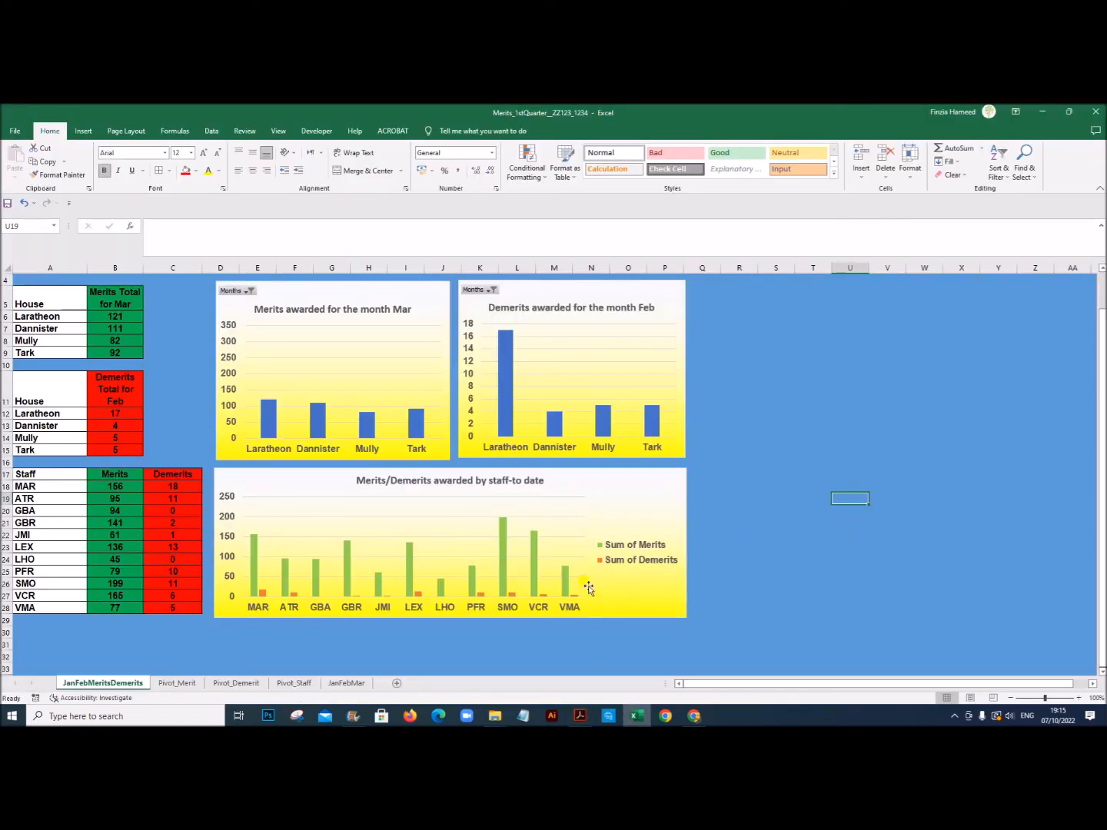